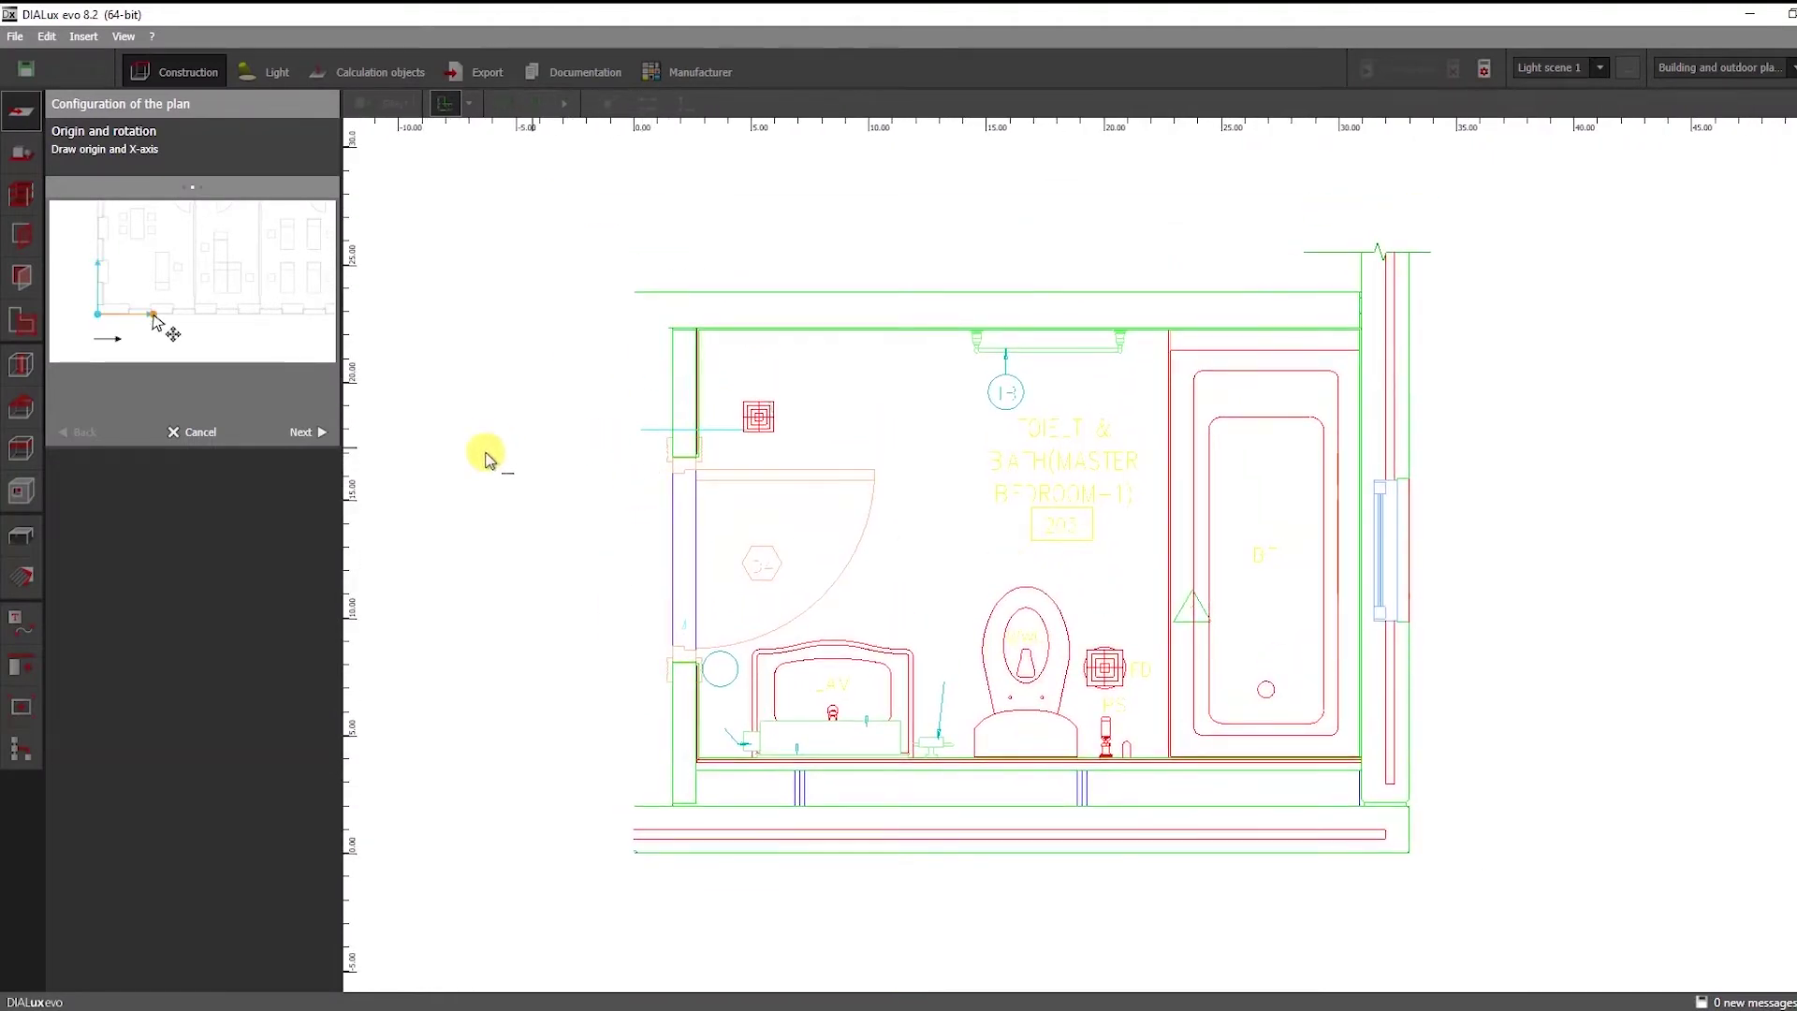
# Finish configuring the plan with its suggested origin and millimetres as the unit, and show its 2D projection in the 3D window.
pyautogui.click(319, 438)
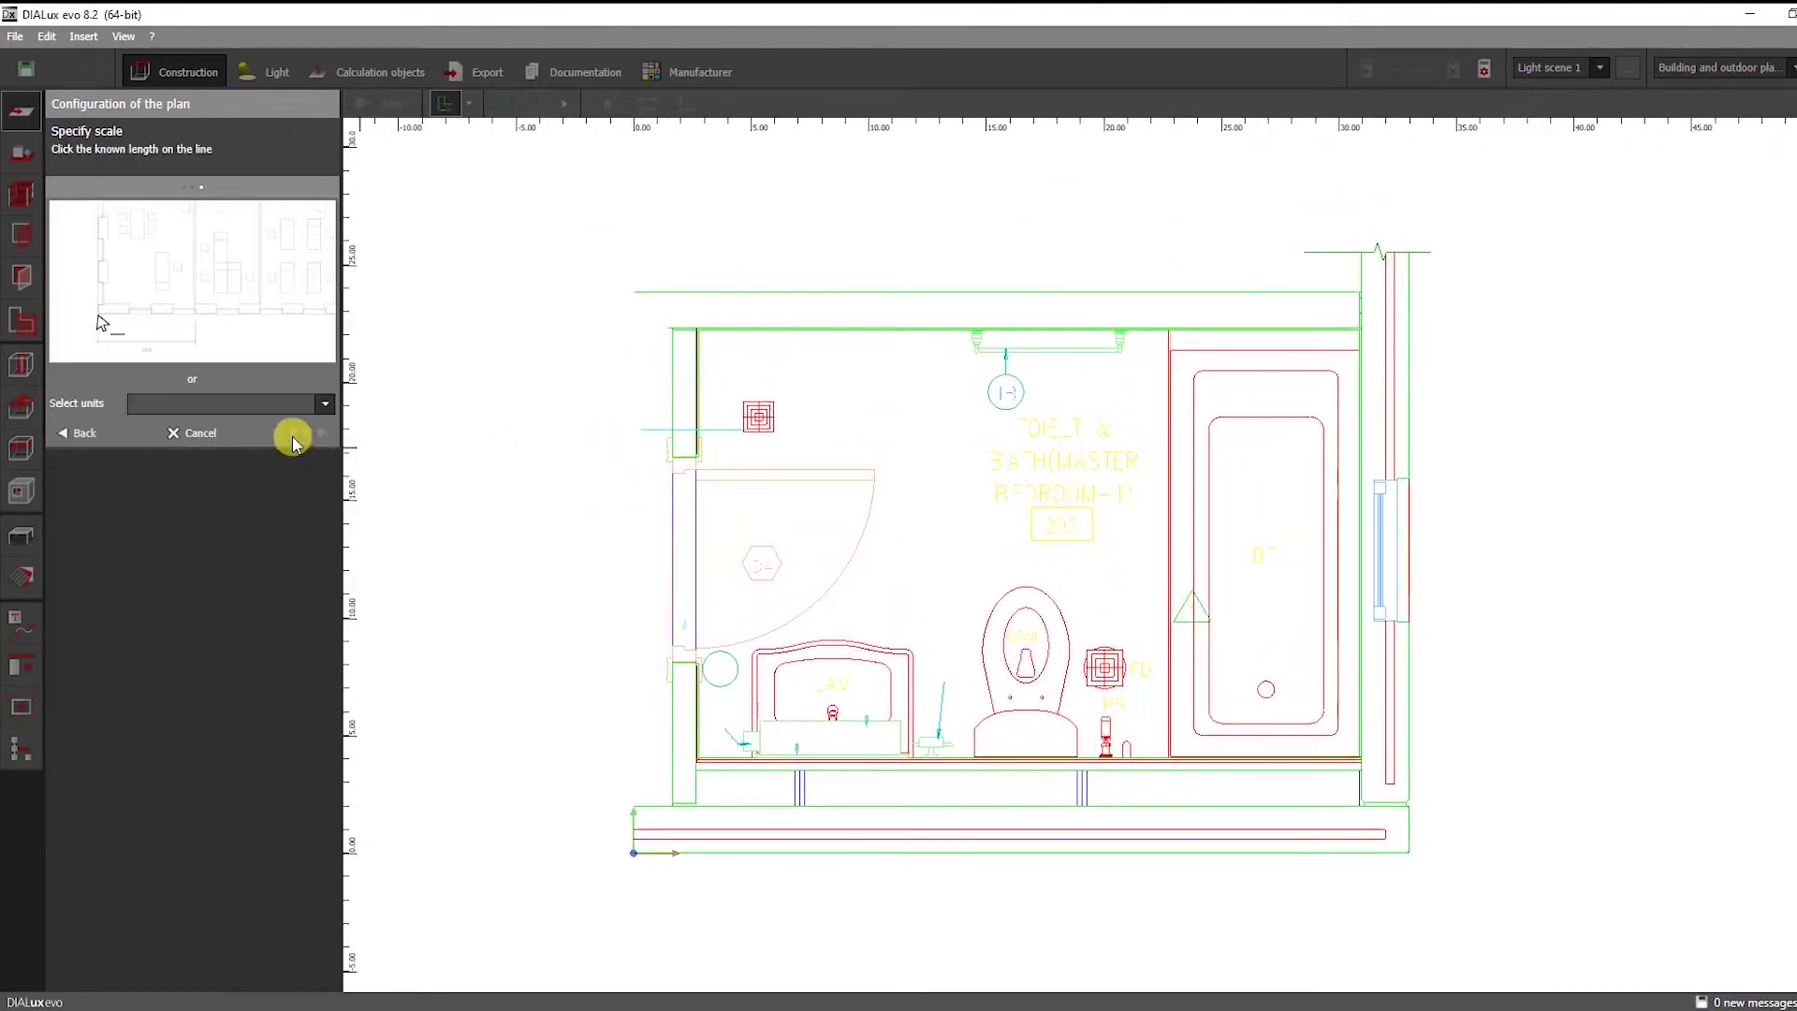
pyautogui.click(328, 408)
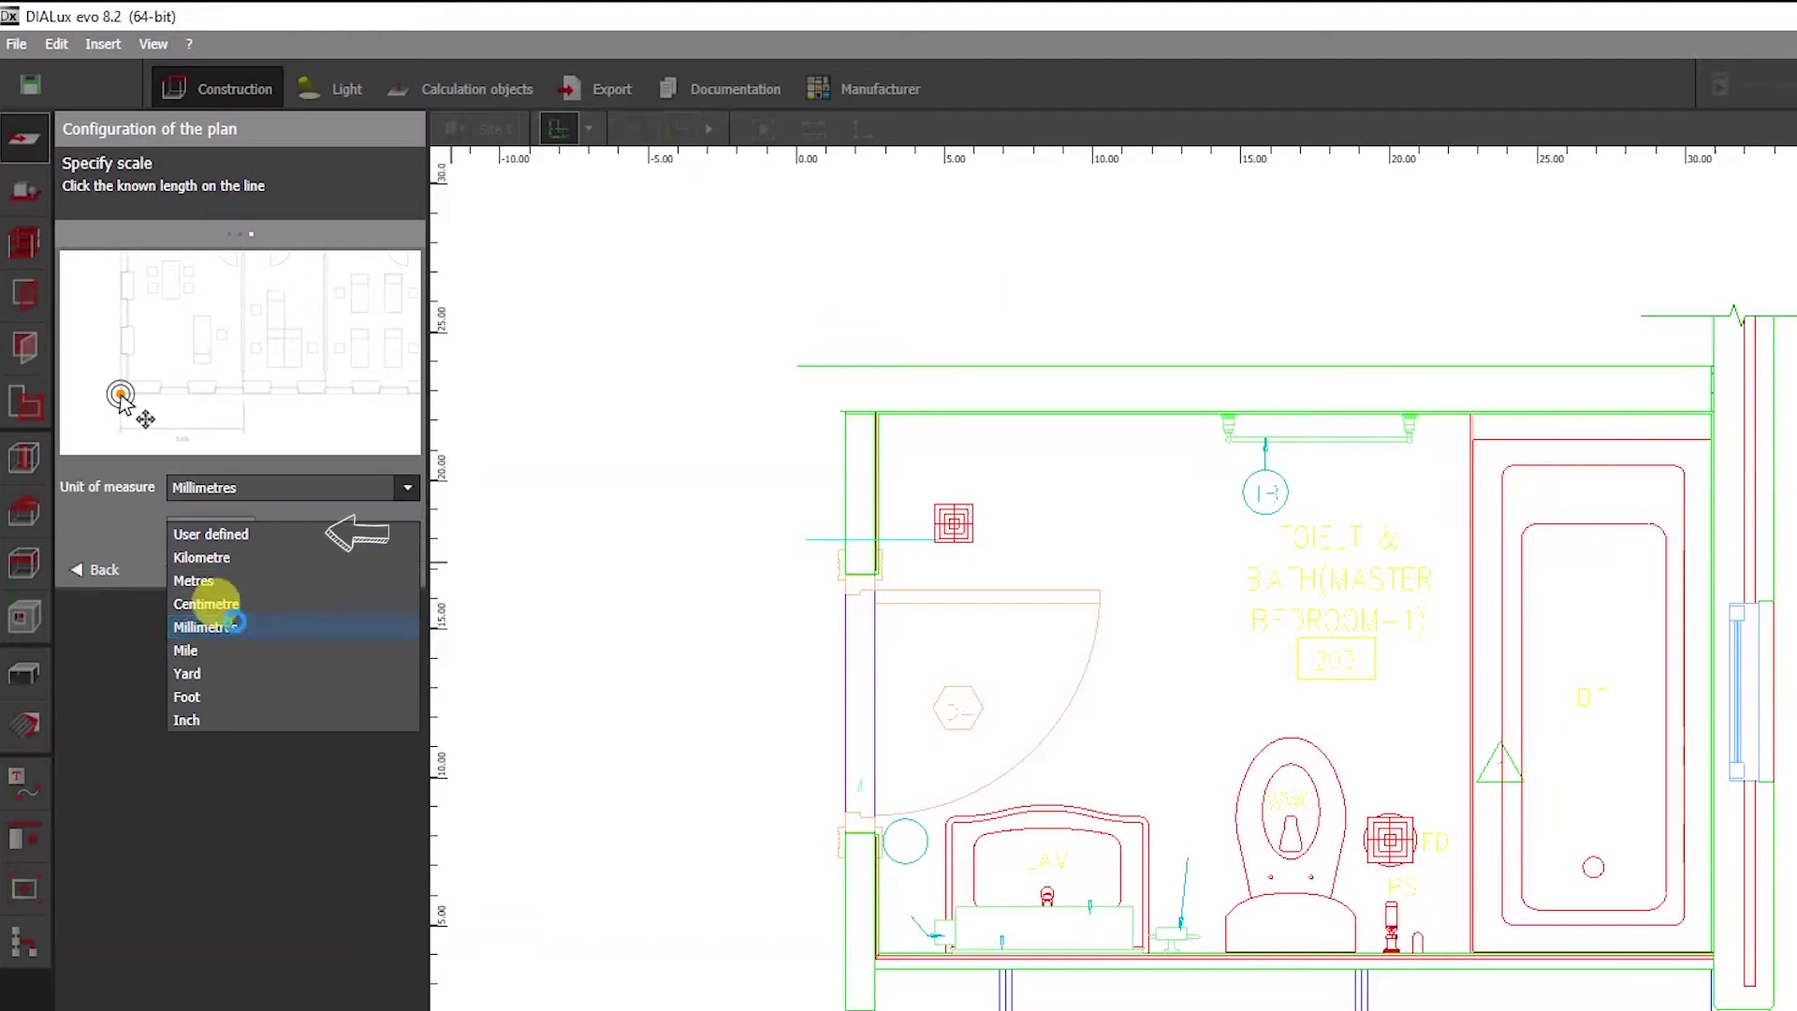
pyautogui.click(227, 623)
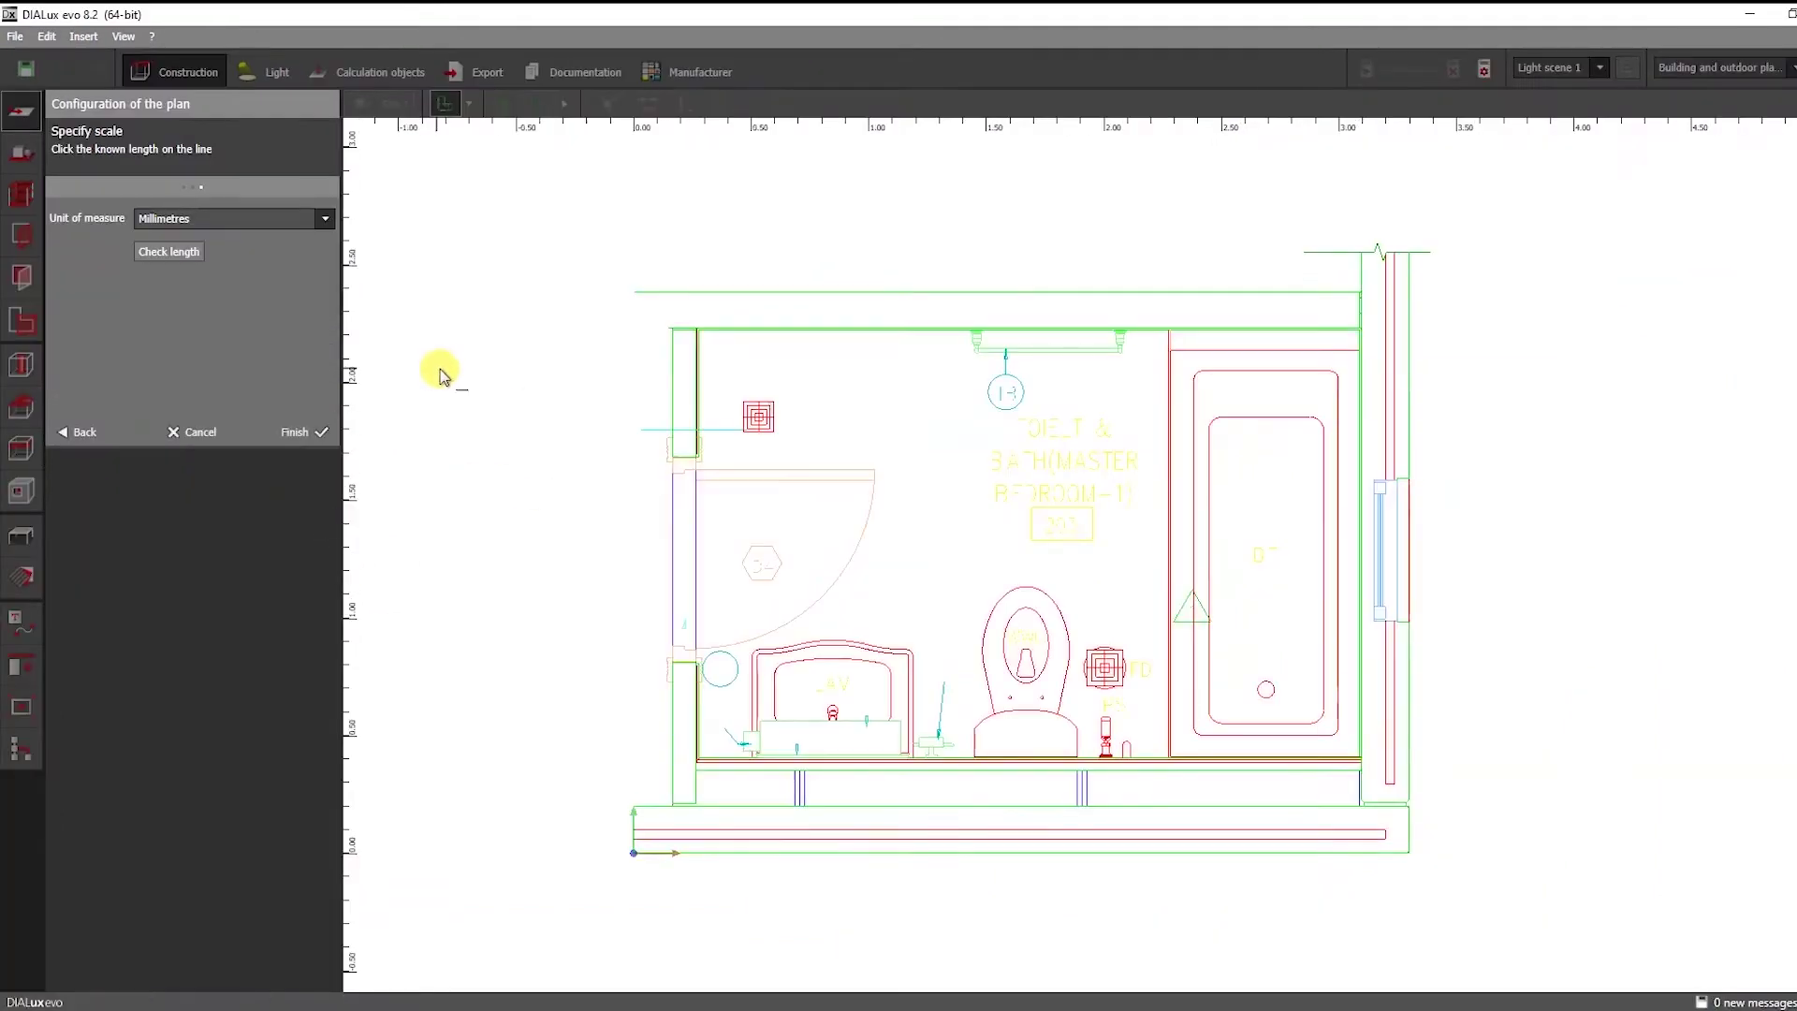
pyautogui.scroll(-2, 421, 364)
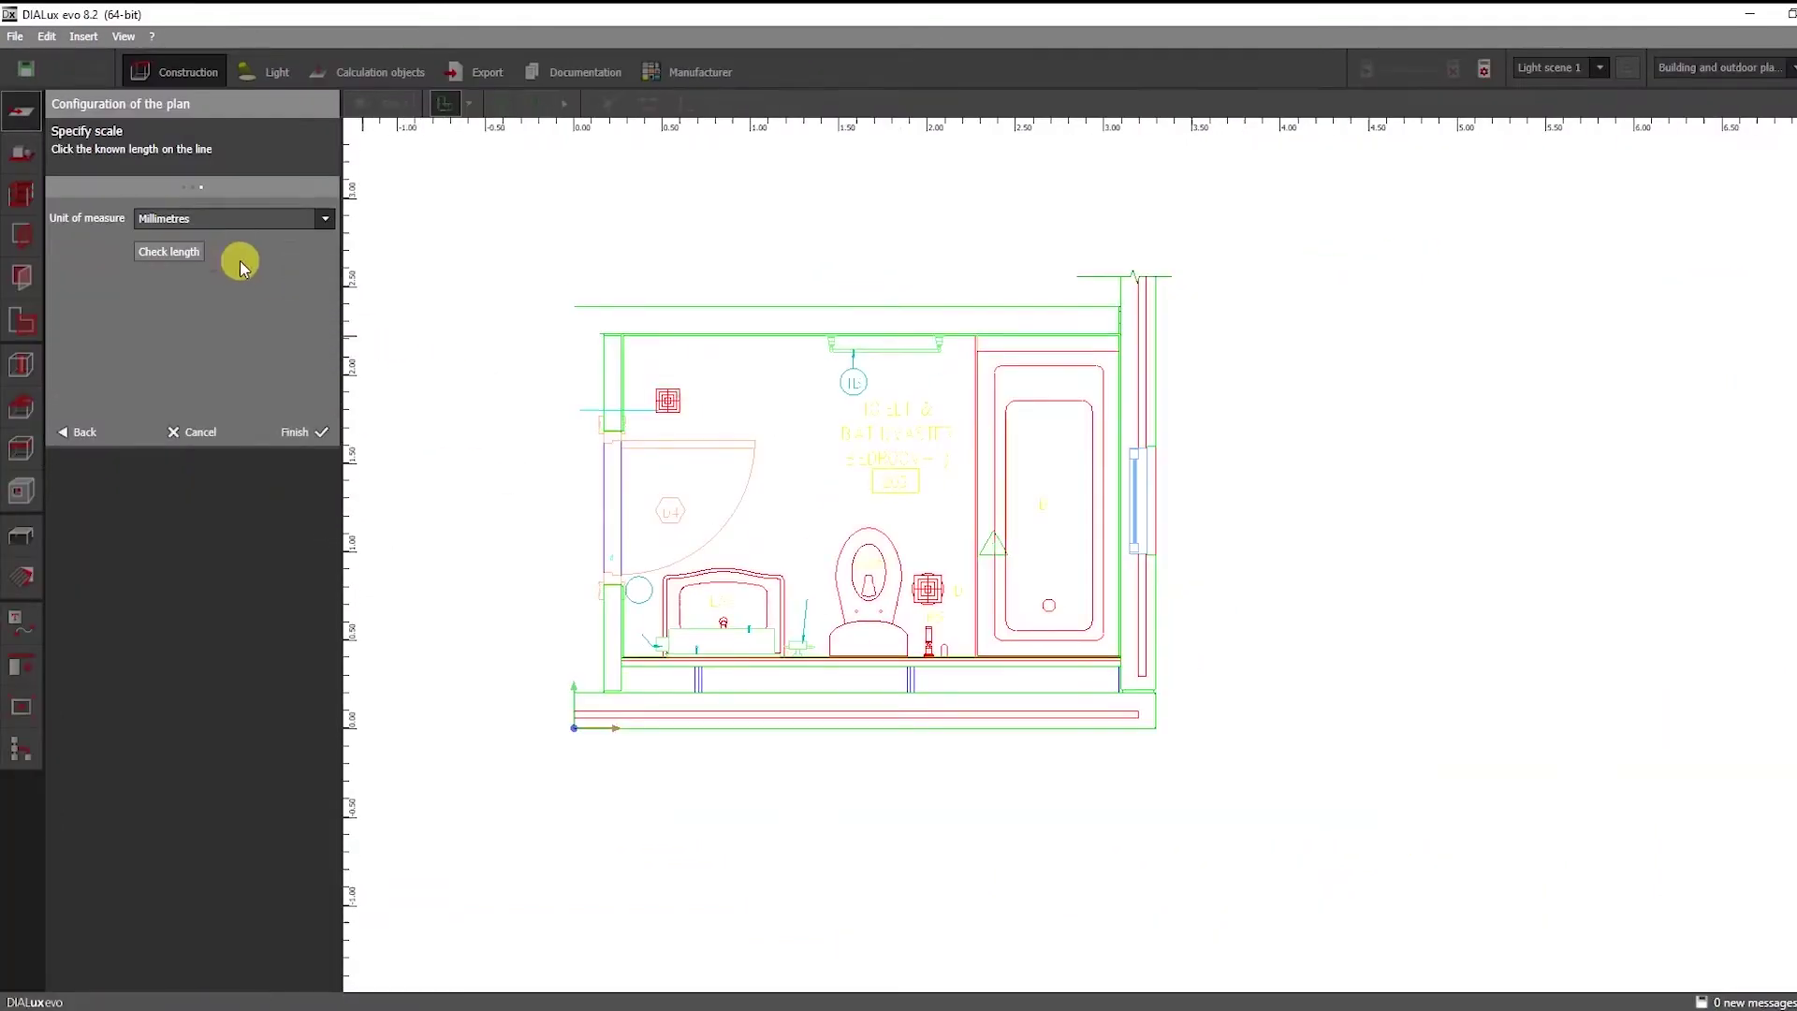
pyautogui.click(308, 434)
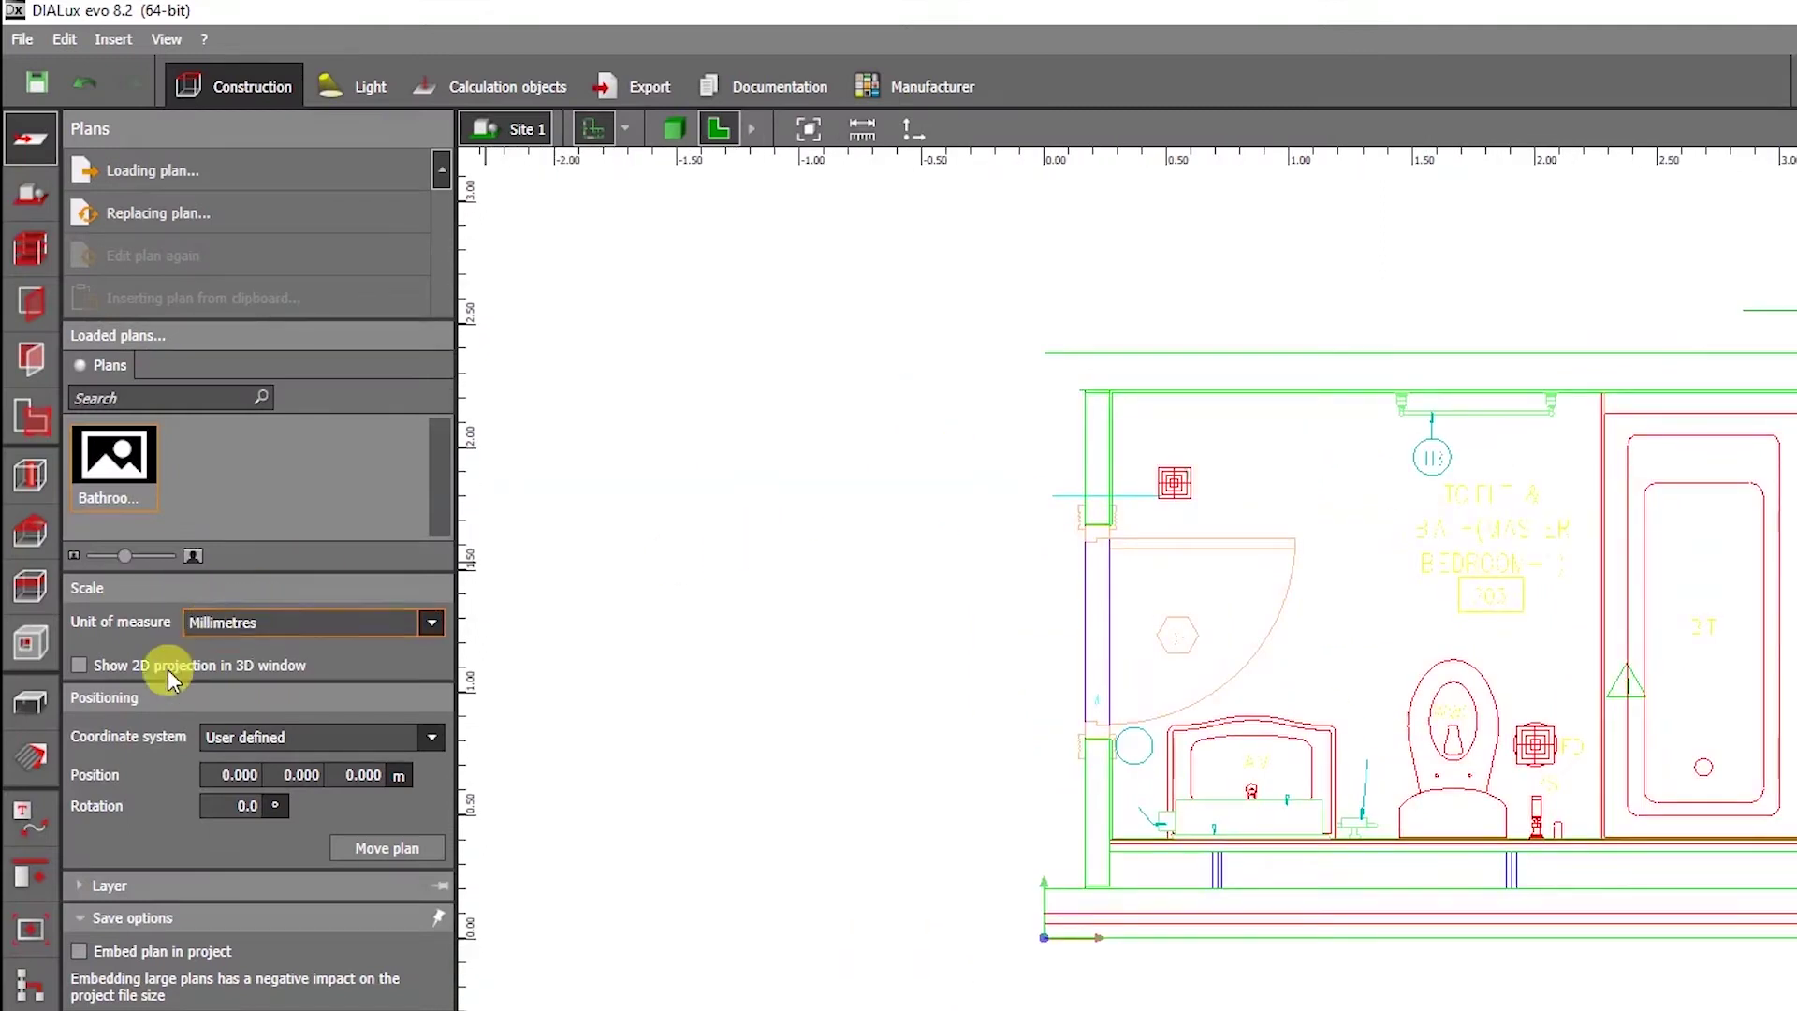
pyautogui.click(80, 664)
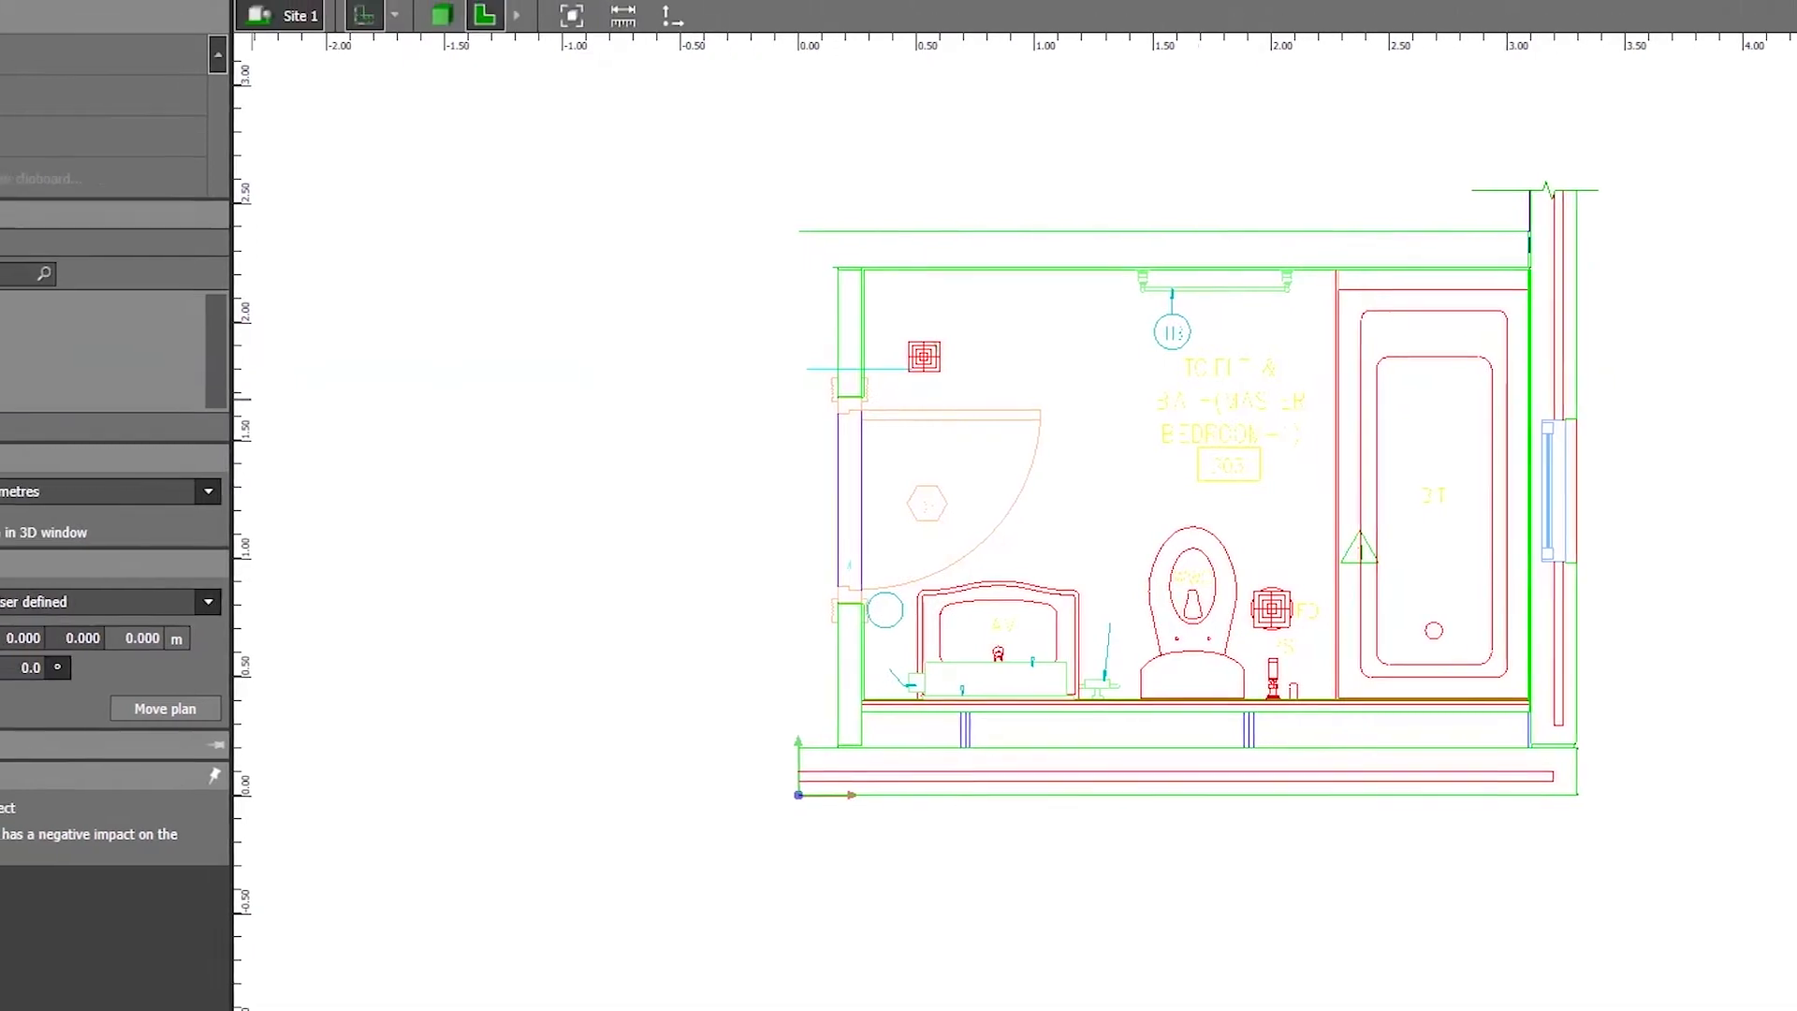
# Draw a new one-storey building 2.8 m high along the plan's outer walls, about 3.3 by 2.38 m, and square its corners.
pyautogui.click(41, 196)
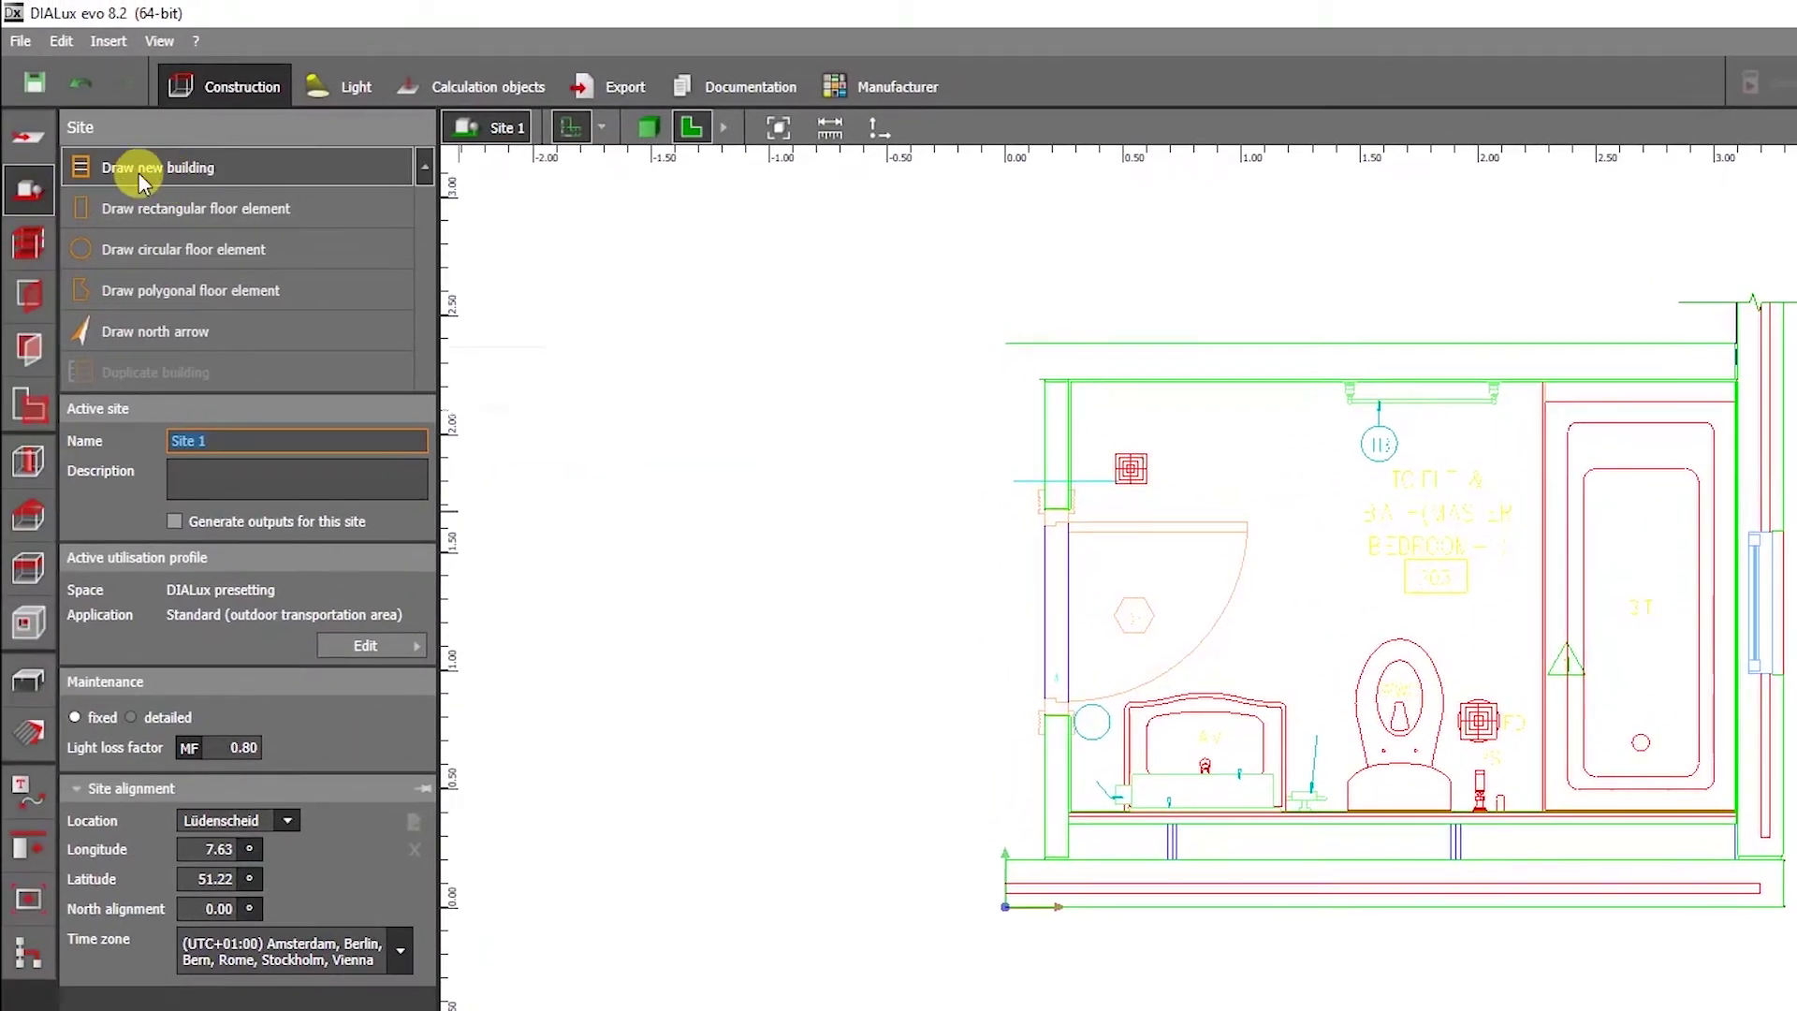
pyautogui.click(143, 173)
pyautogui.write('2.8')
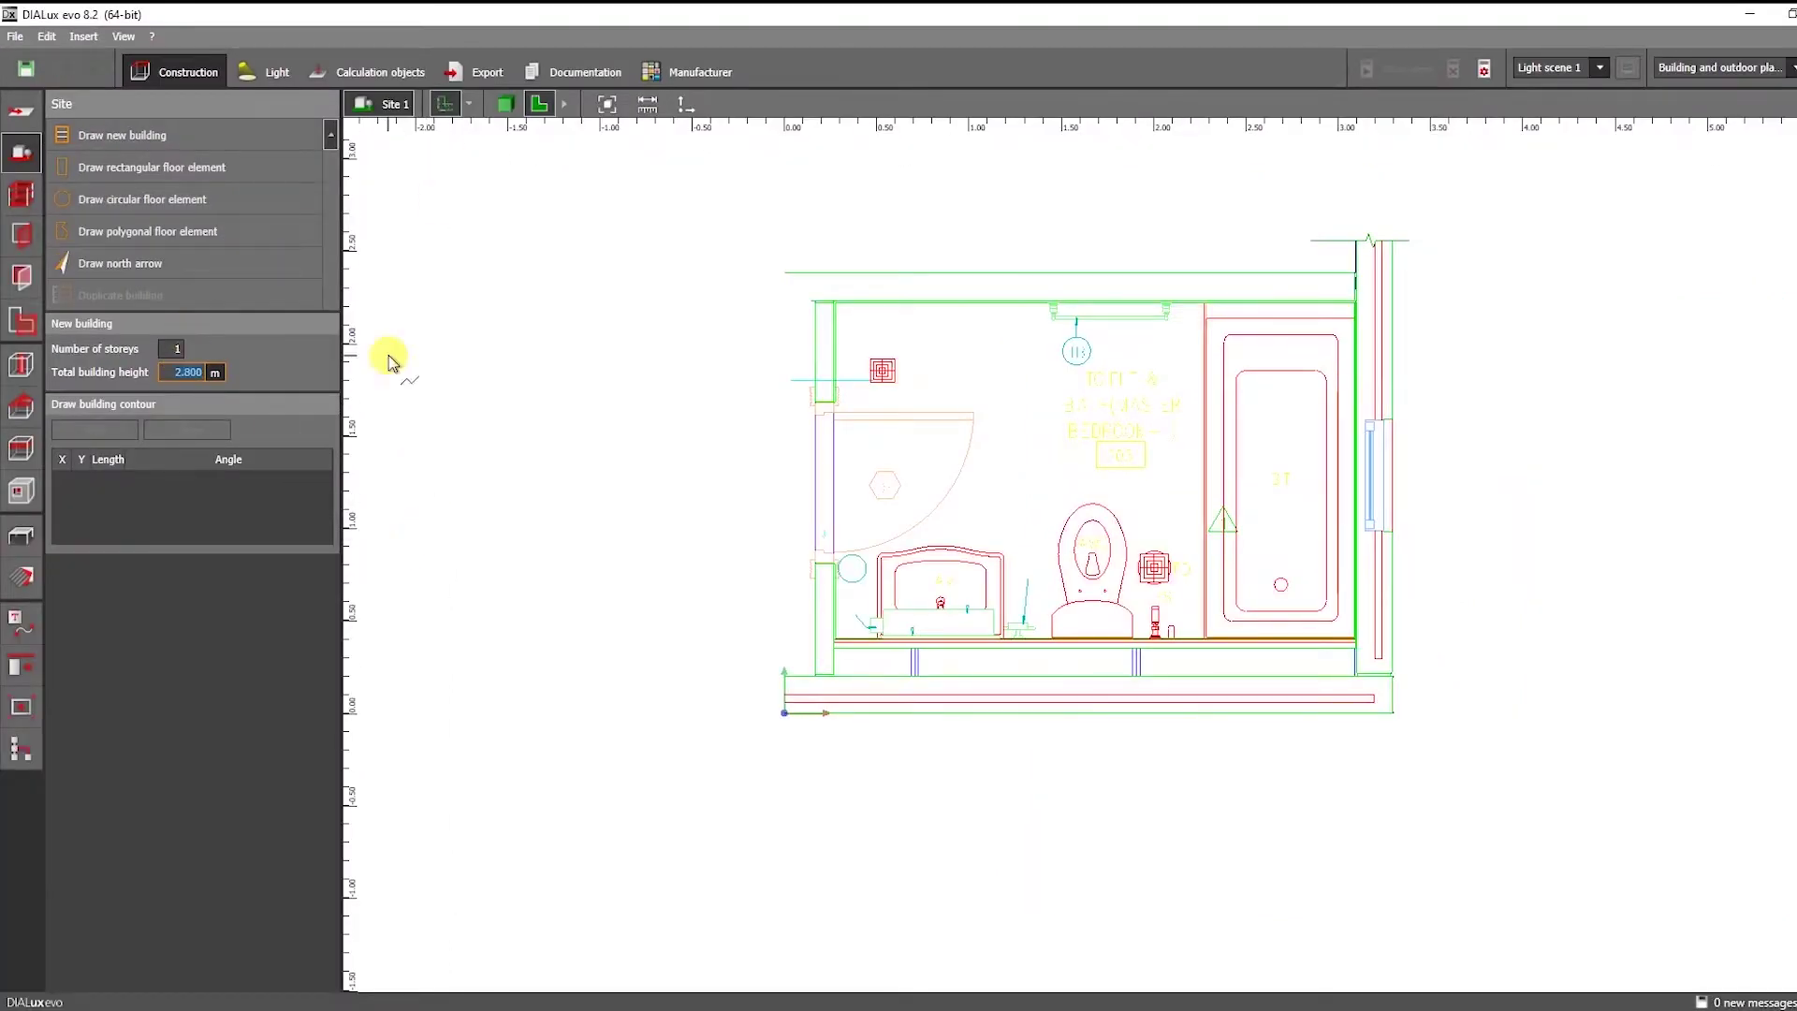
pyautogui.scroll(3, 1274, 368)
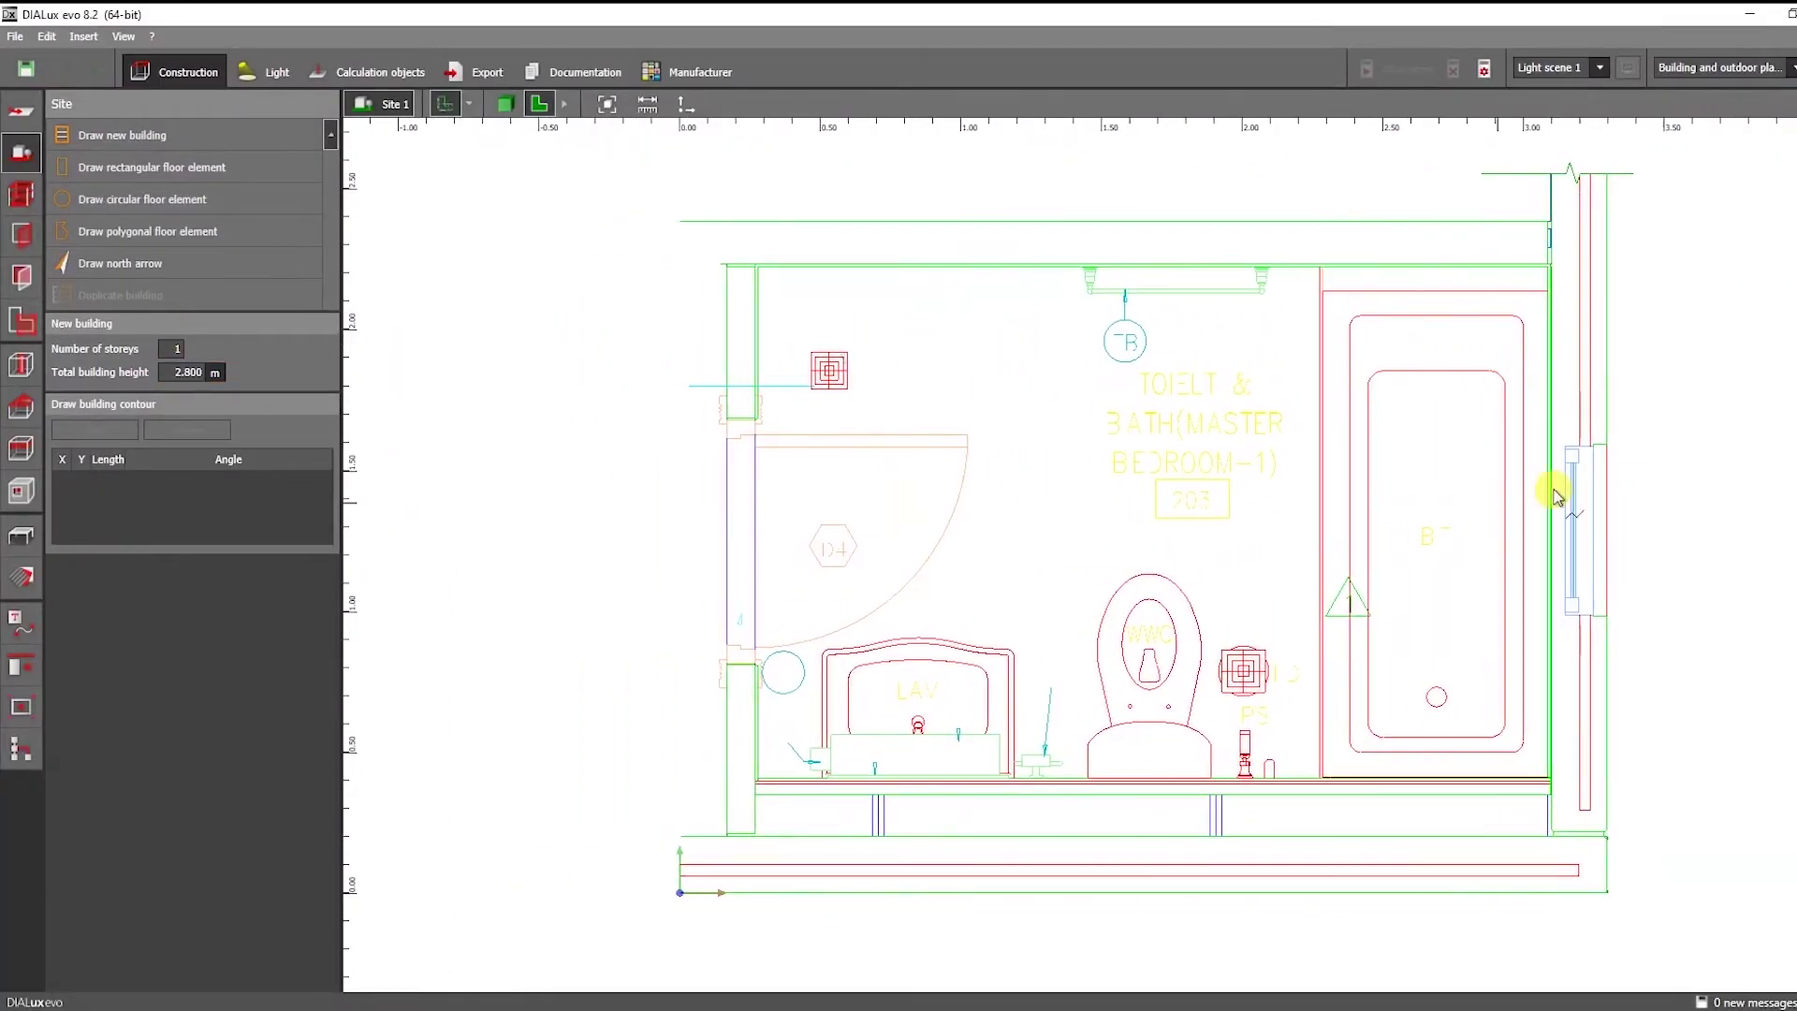
pyautogui.moveTo(1606, 194); pyautogui.dragTo(1506, 217, button='middle')
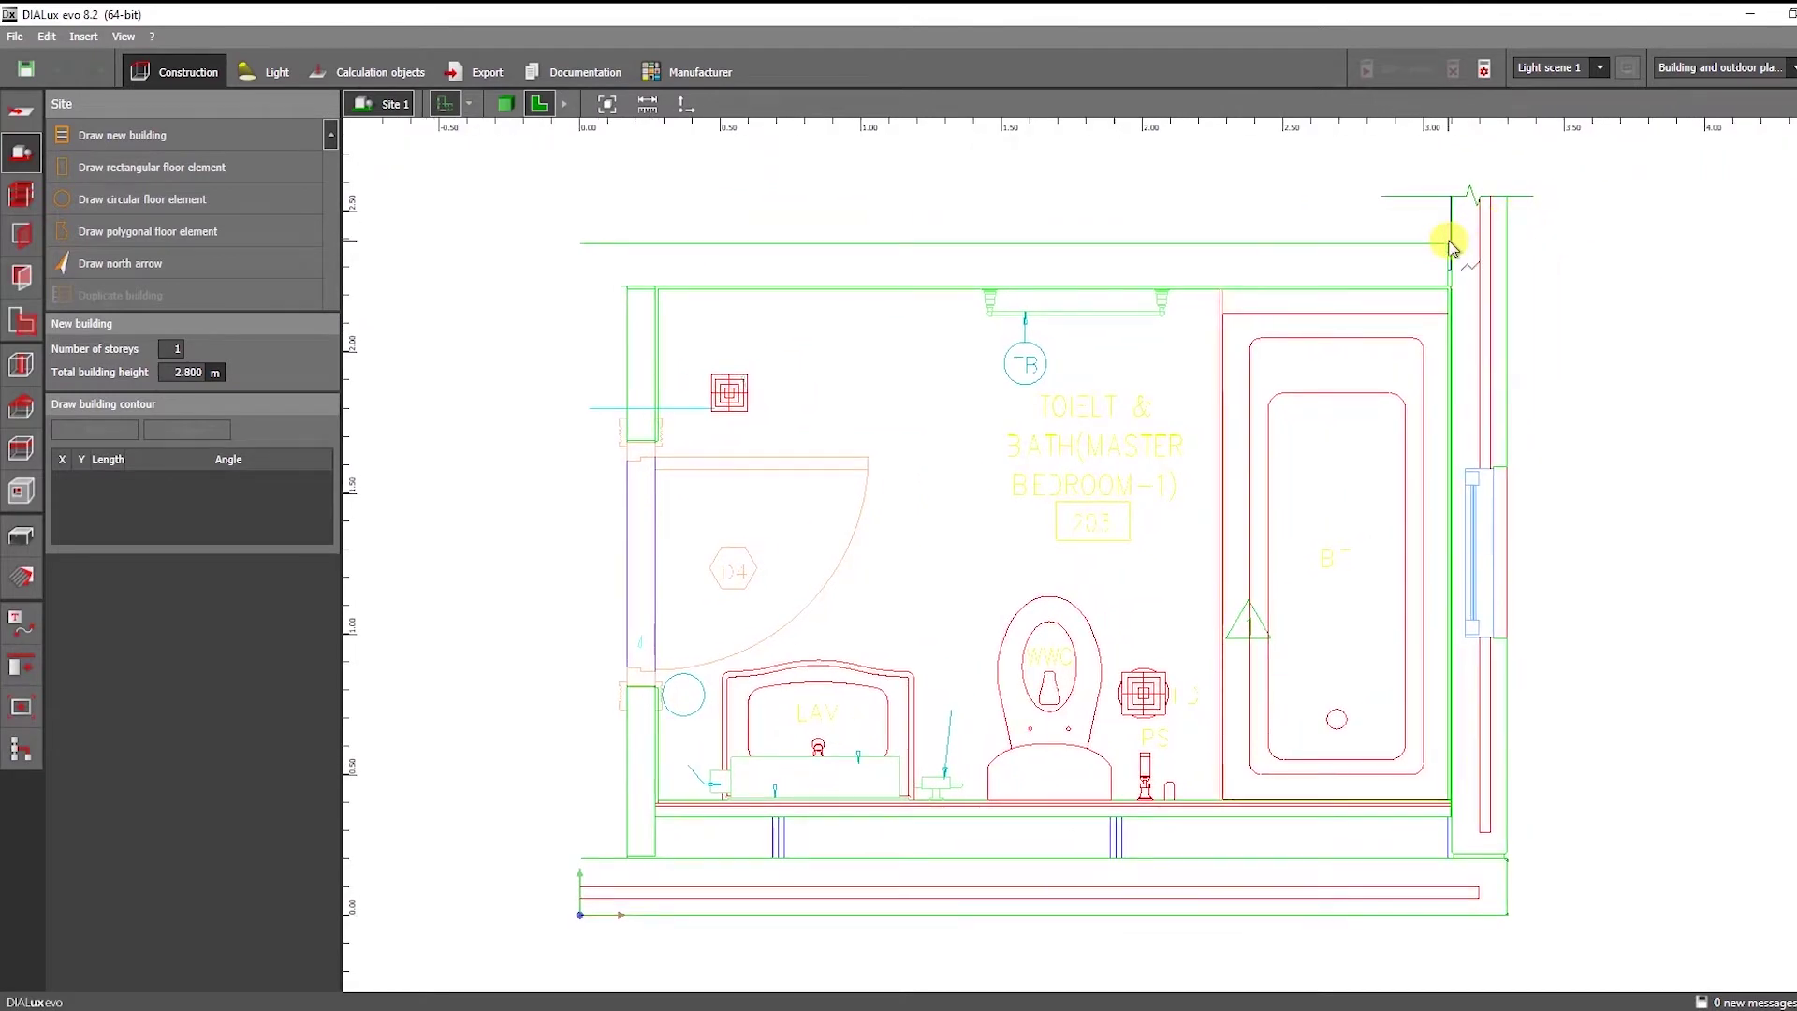
pyautogui.click(1449, 243)
pyautogui.click(1506, 244)
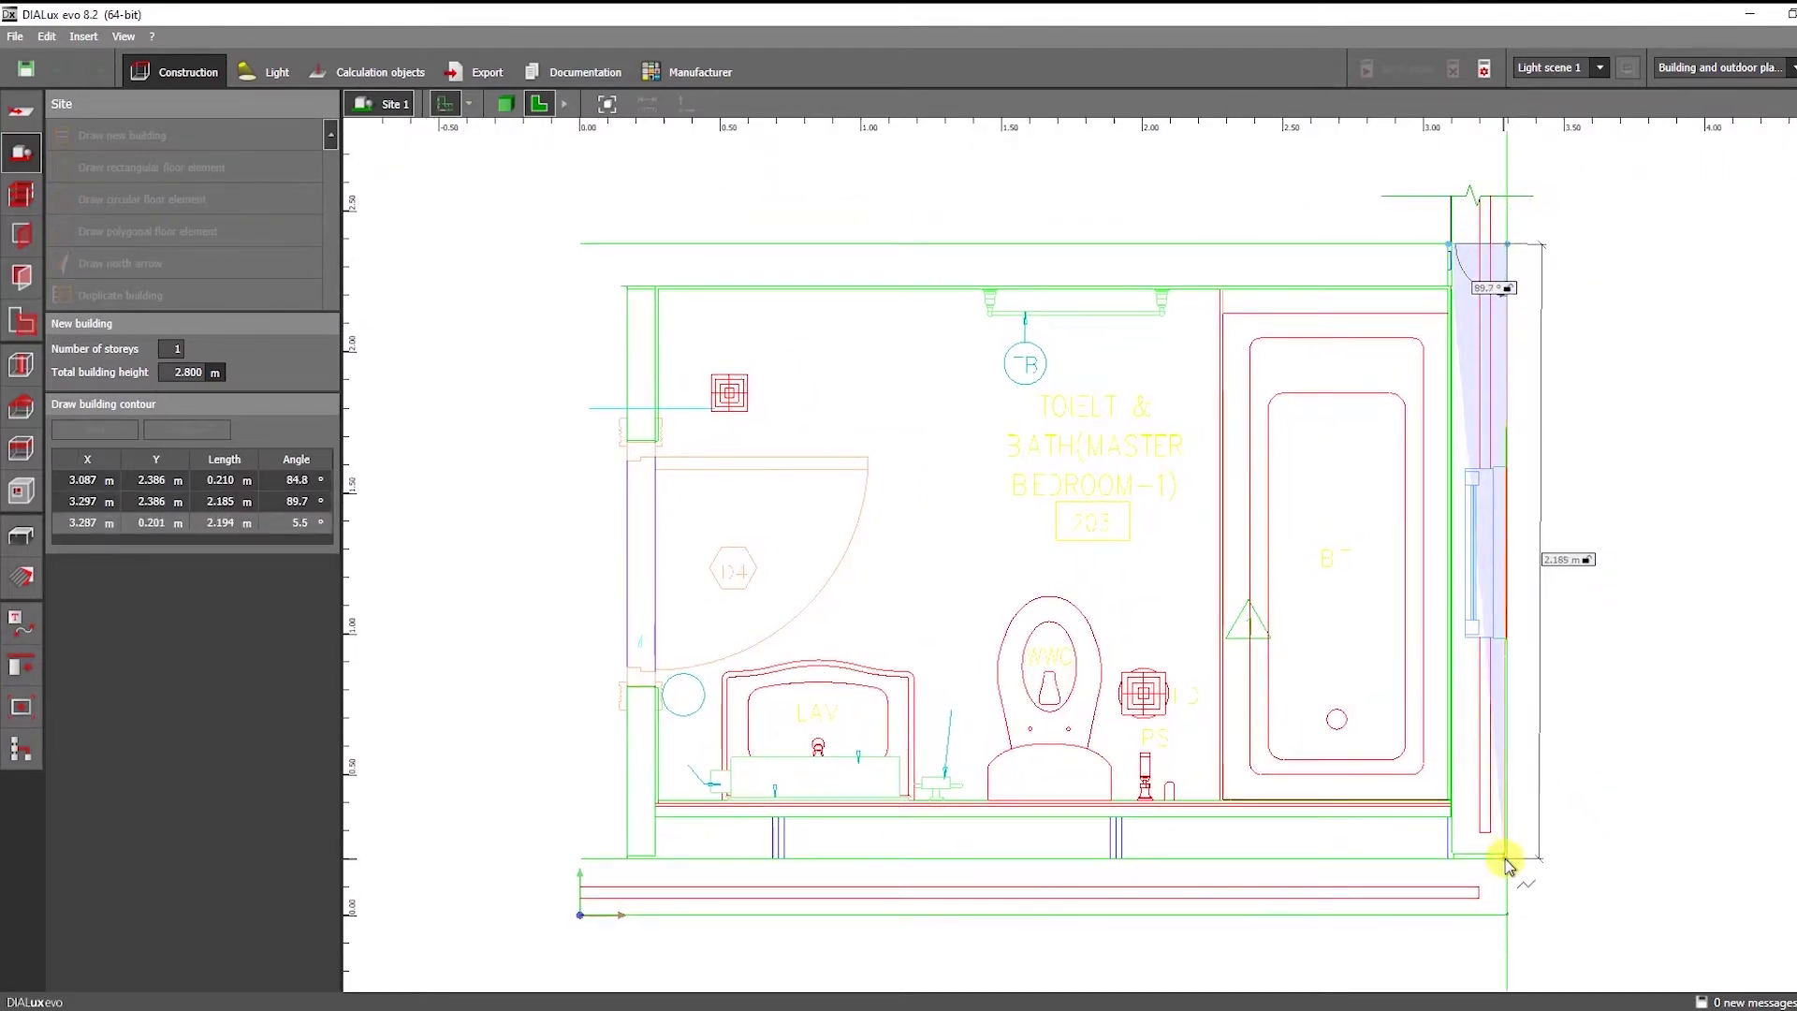
pyautogui.click(1507, 912)
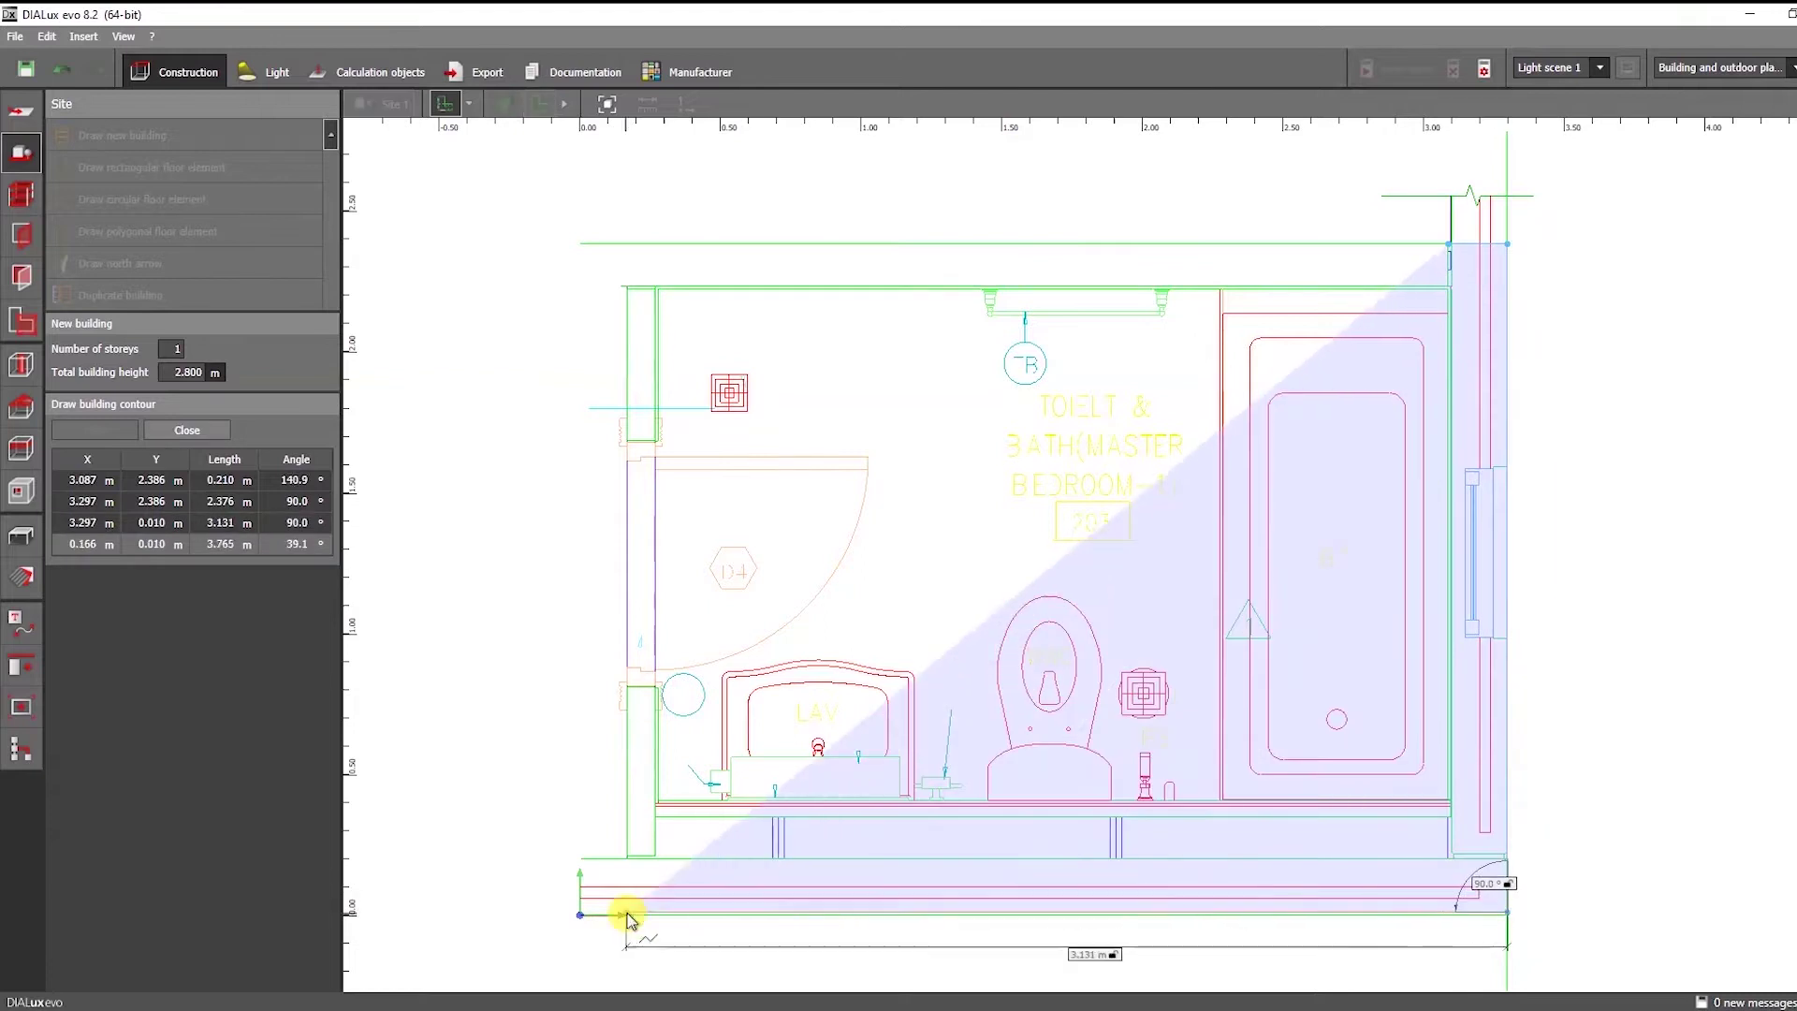
pyautogui.click(582, 914)
pyautogui.click(576, 246)
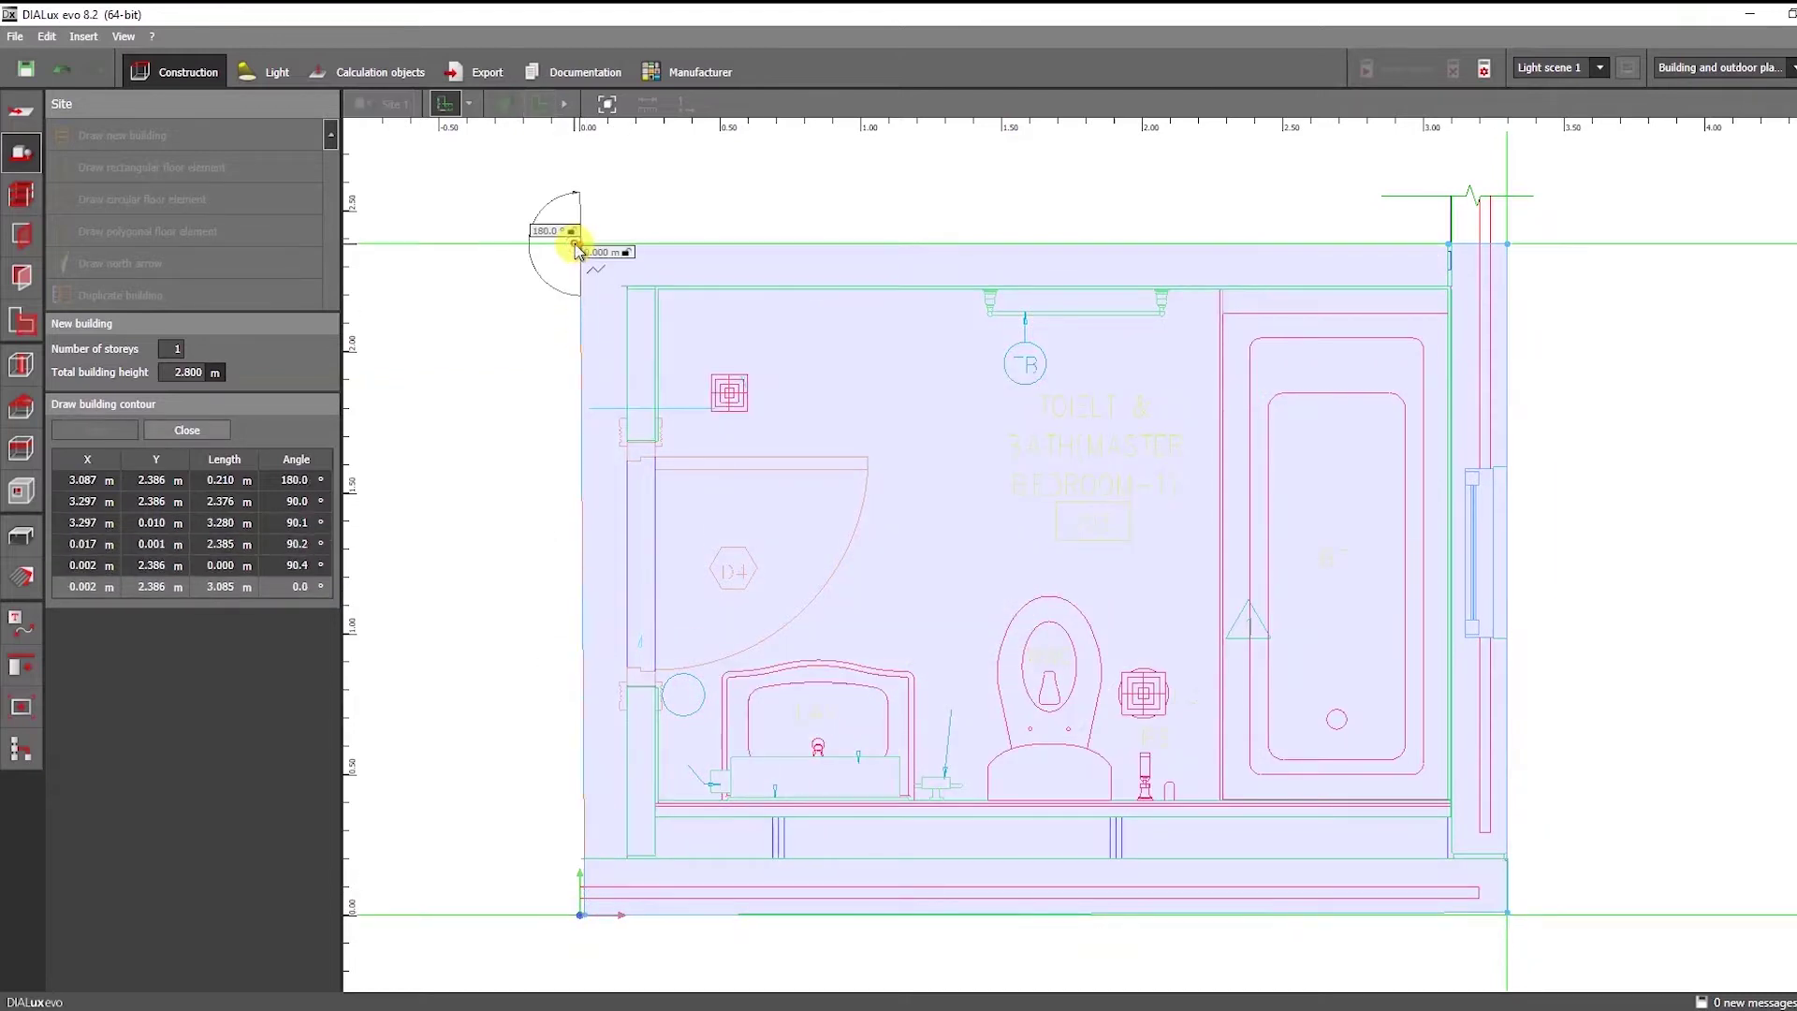
pyautogui.click(595, 248)
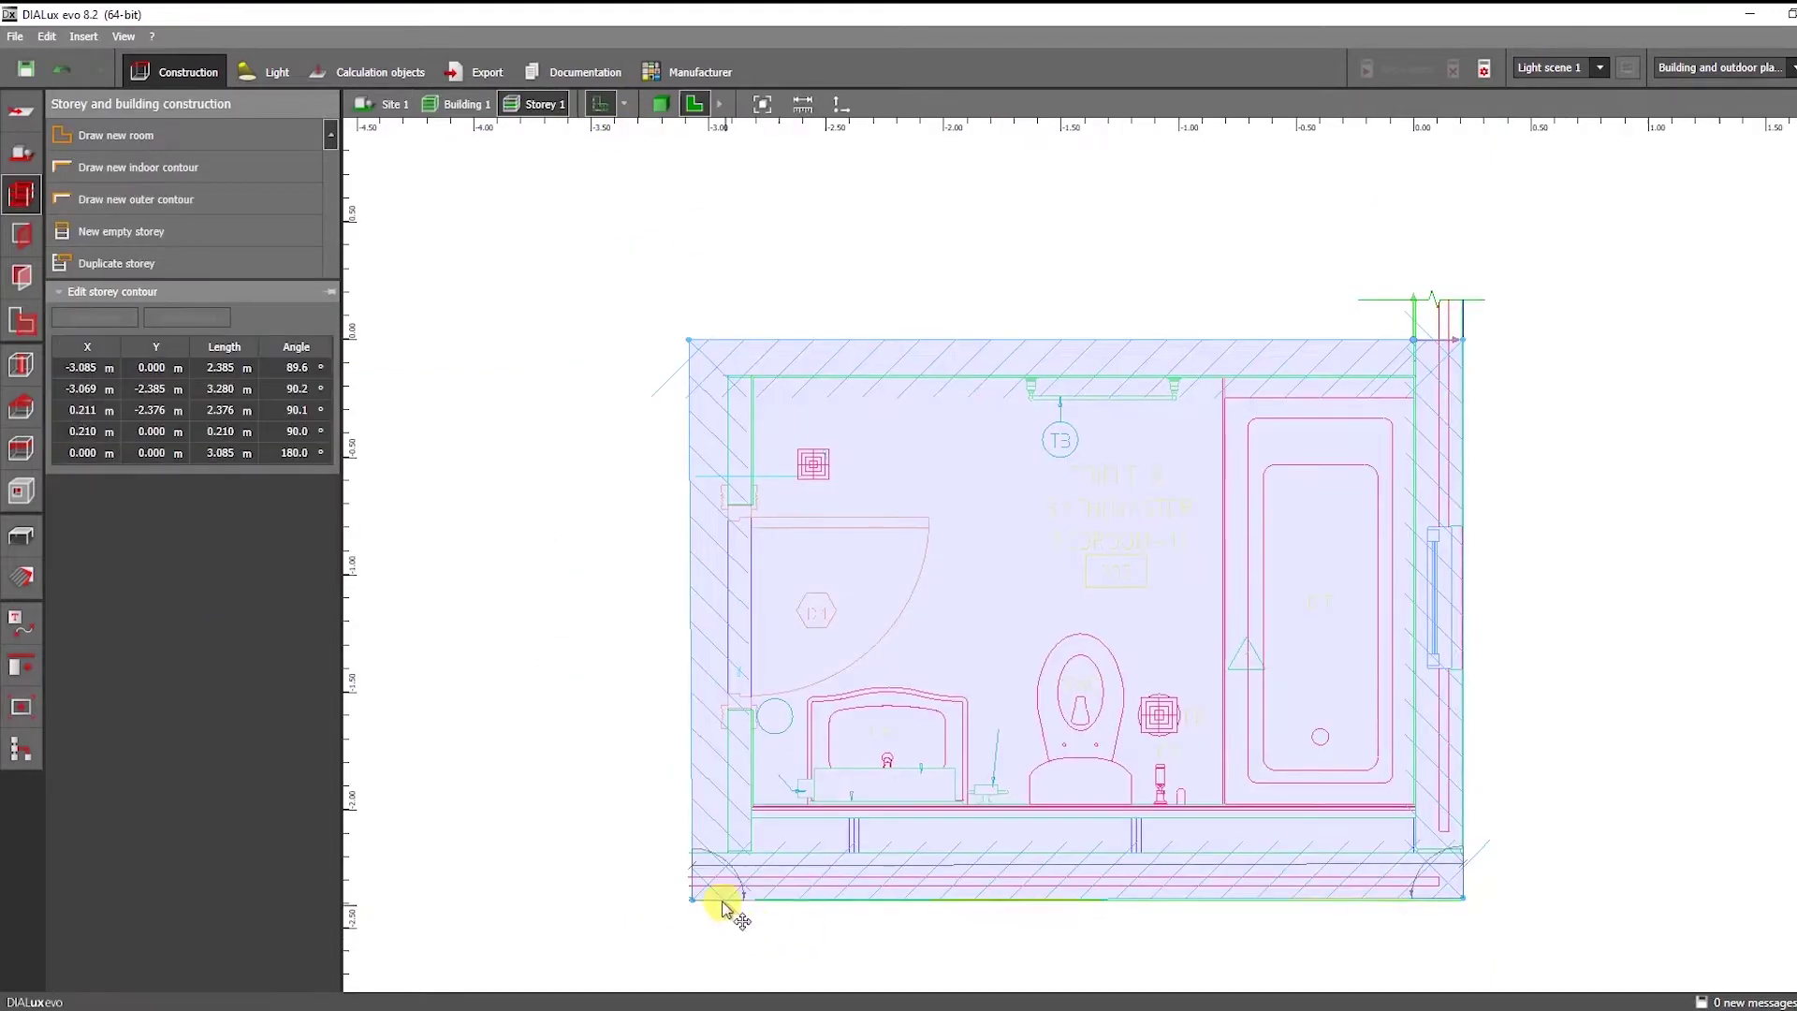
pyautogui.moveTo(694, 894); pyautogui.dragTo(690, 895)
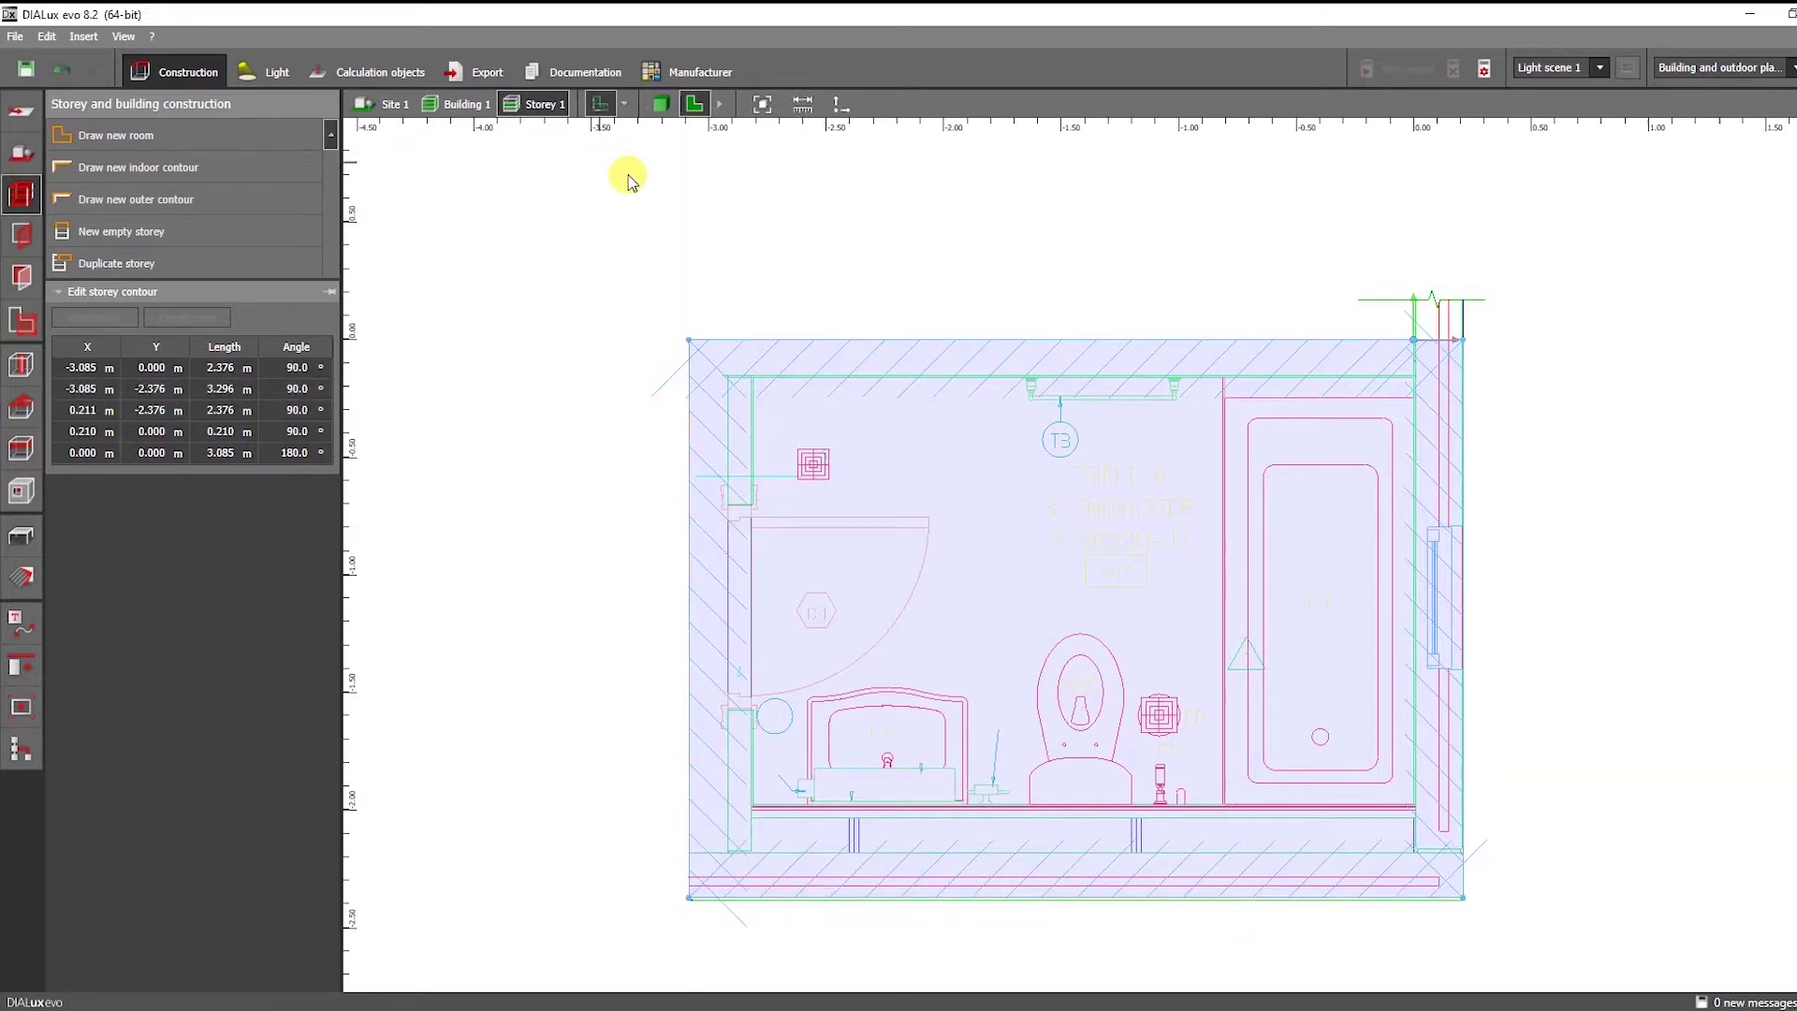
# Set the storey height to 2.8 m and rename the storey "Villa - Bathroom".
pyautogui.click(661, 103)
pyautogui.moveTo(1568, 357); pyautogui.dragTo(822, 339, button='right')
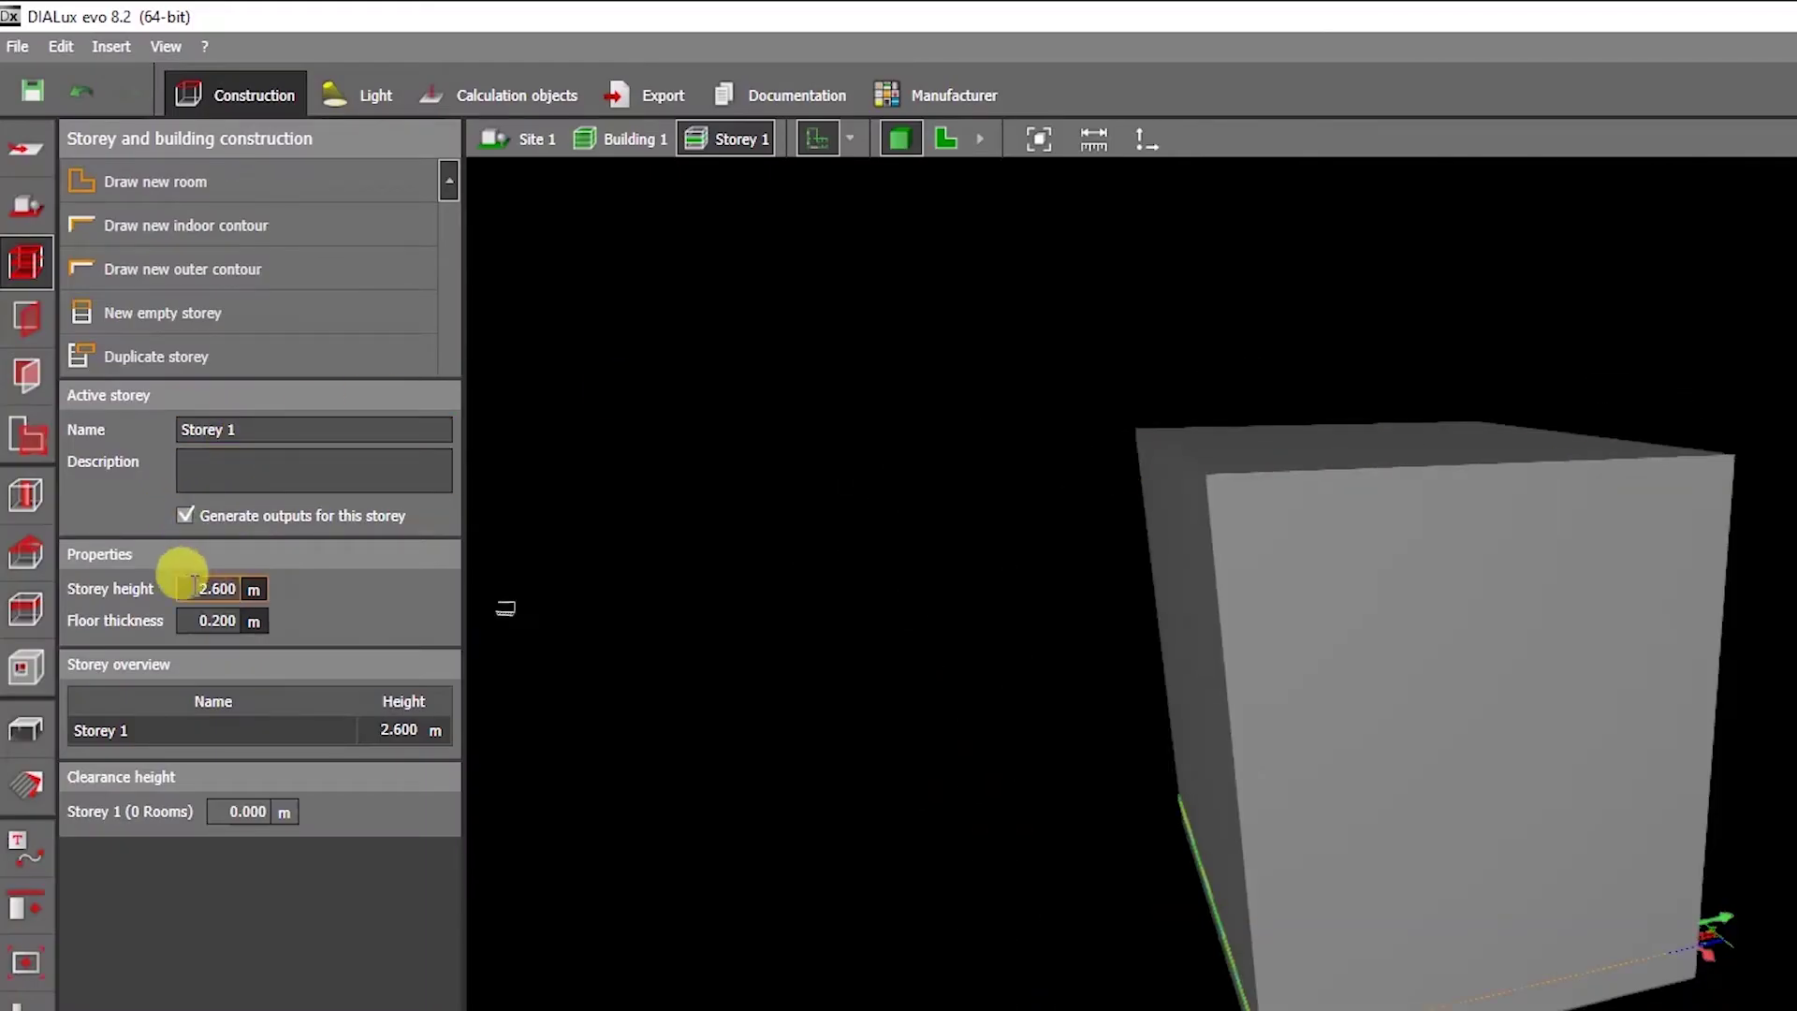
pyautogui.write('2.8')
pyautogui.press('Return')
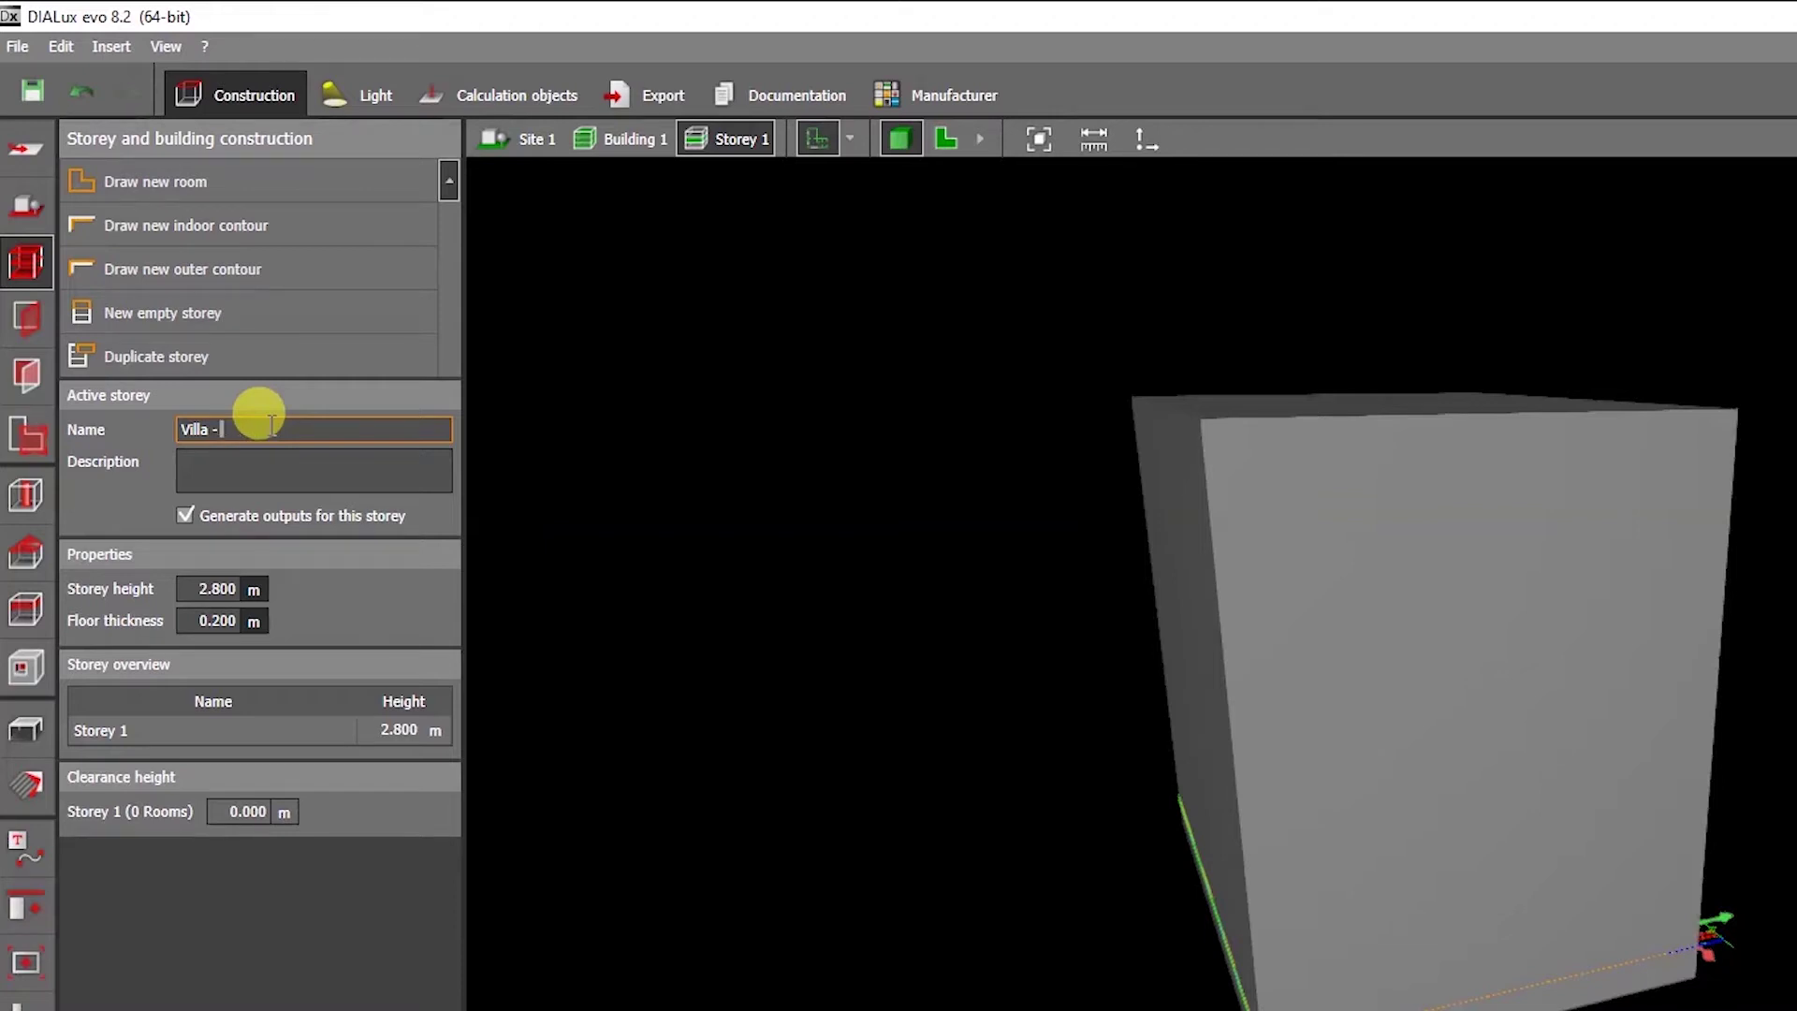
pyautogui.click(271, 424)
pyautogui.write('Villa - Bathroom')
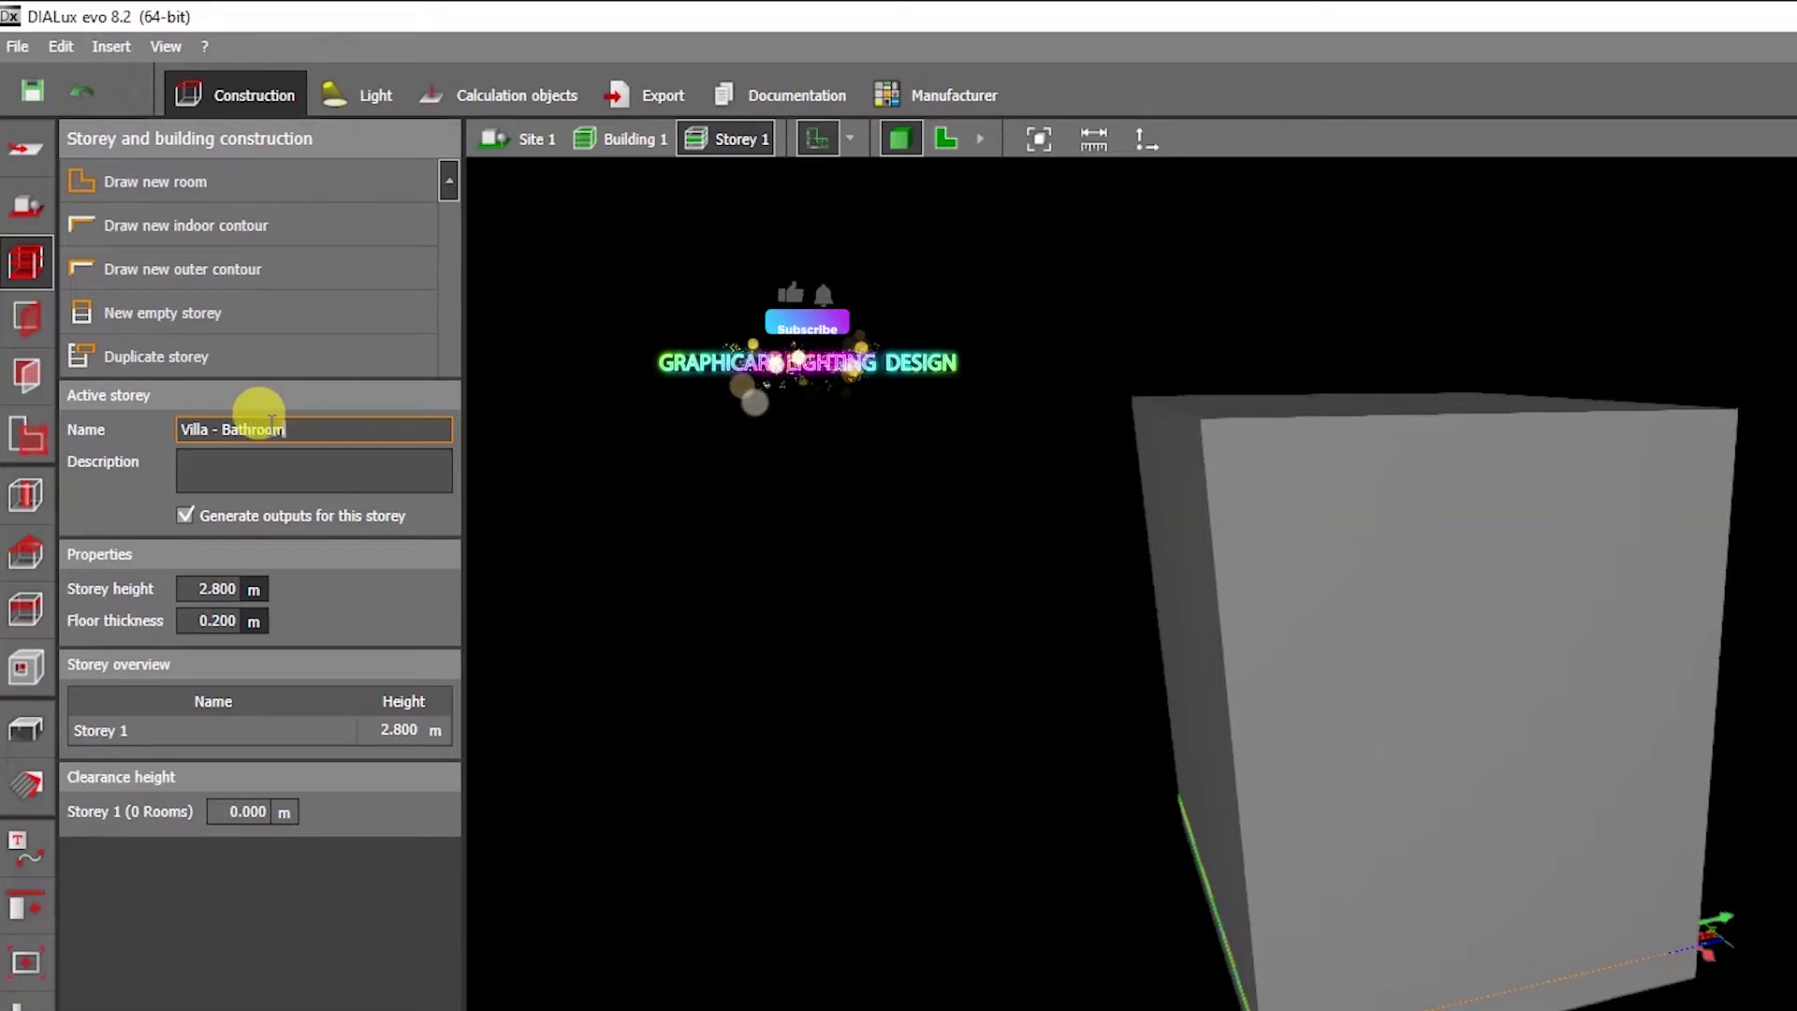
pyautogui.press('Return')
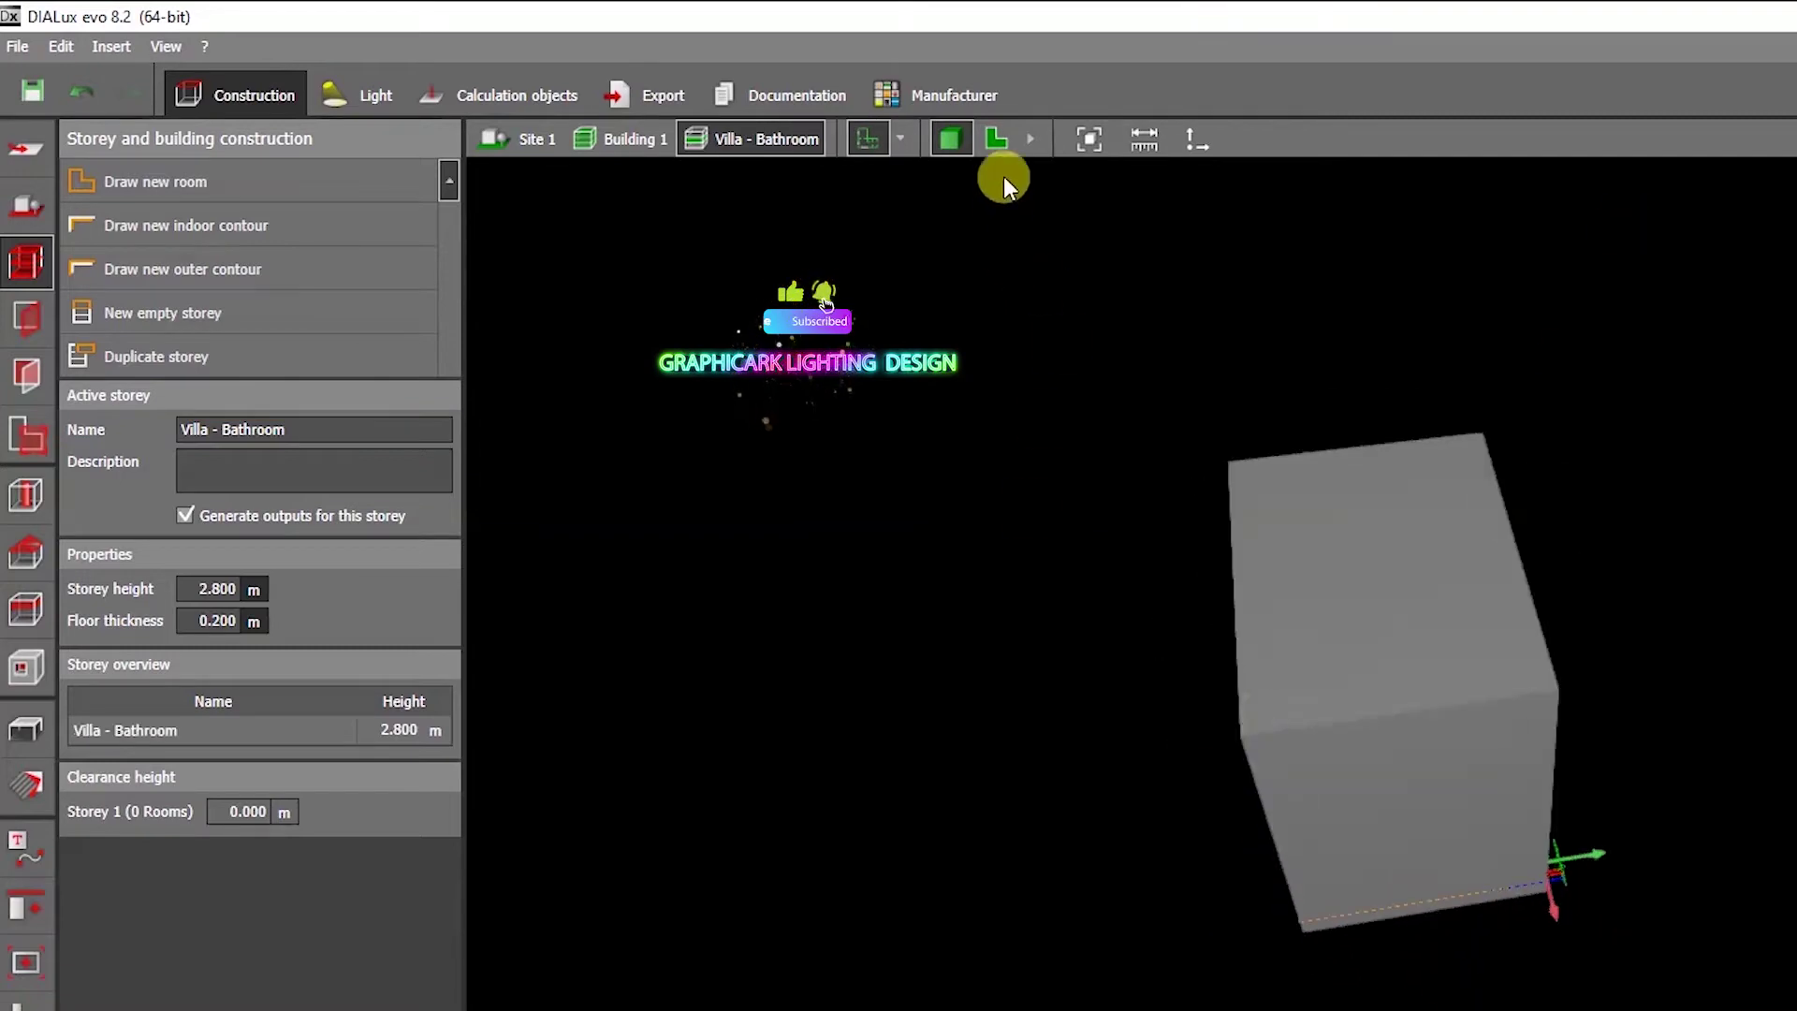
# Draw a room of about 2.82 by 2.03 m along the plan's inner walls and rename the space Bathroom.
pyautogui.click(997, 142)
pyautogui.click(365, 225)
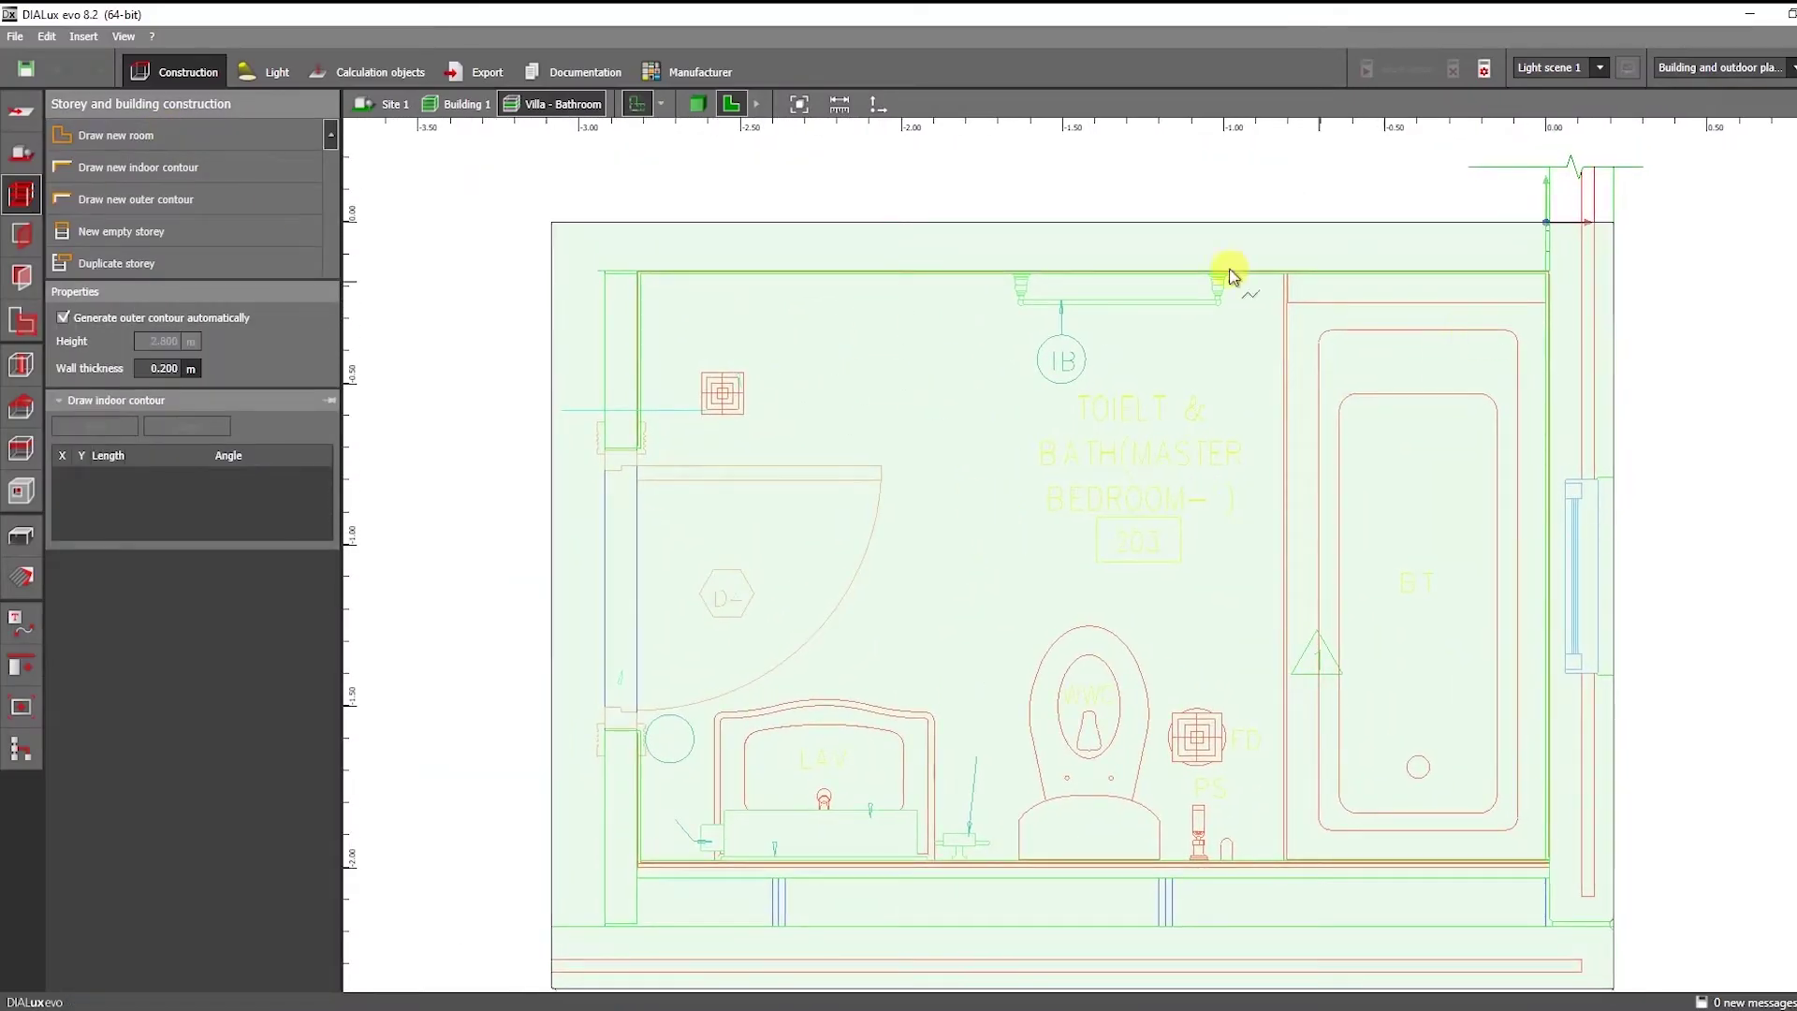
pyautogui.click(640, 273)
pyautogui.click(639, 923)
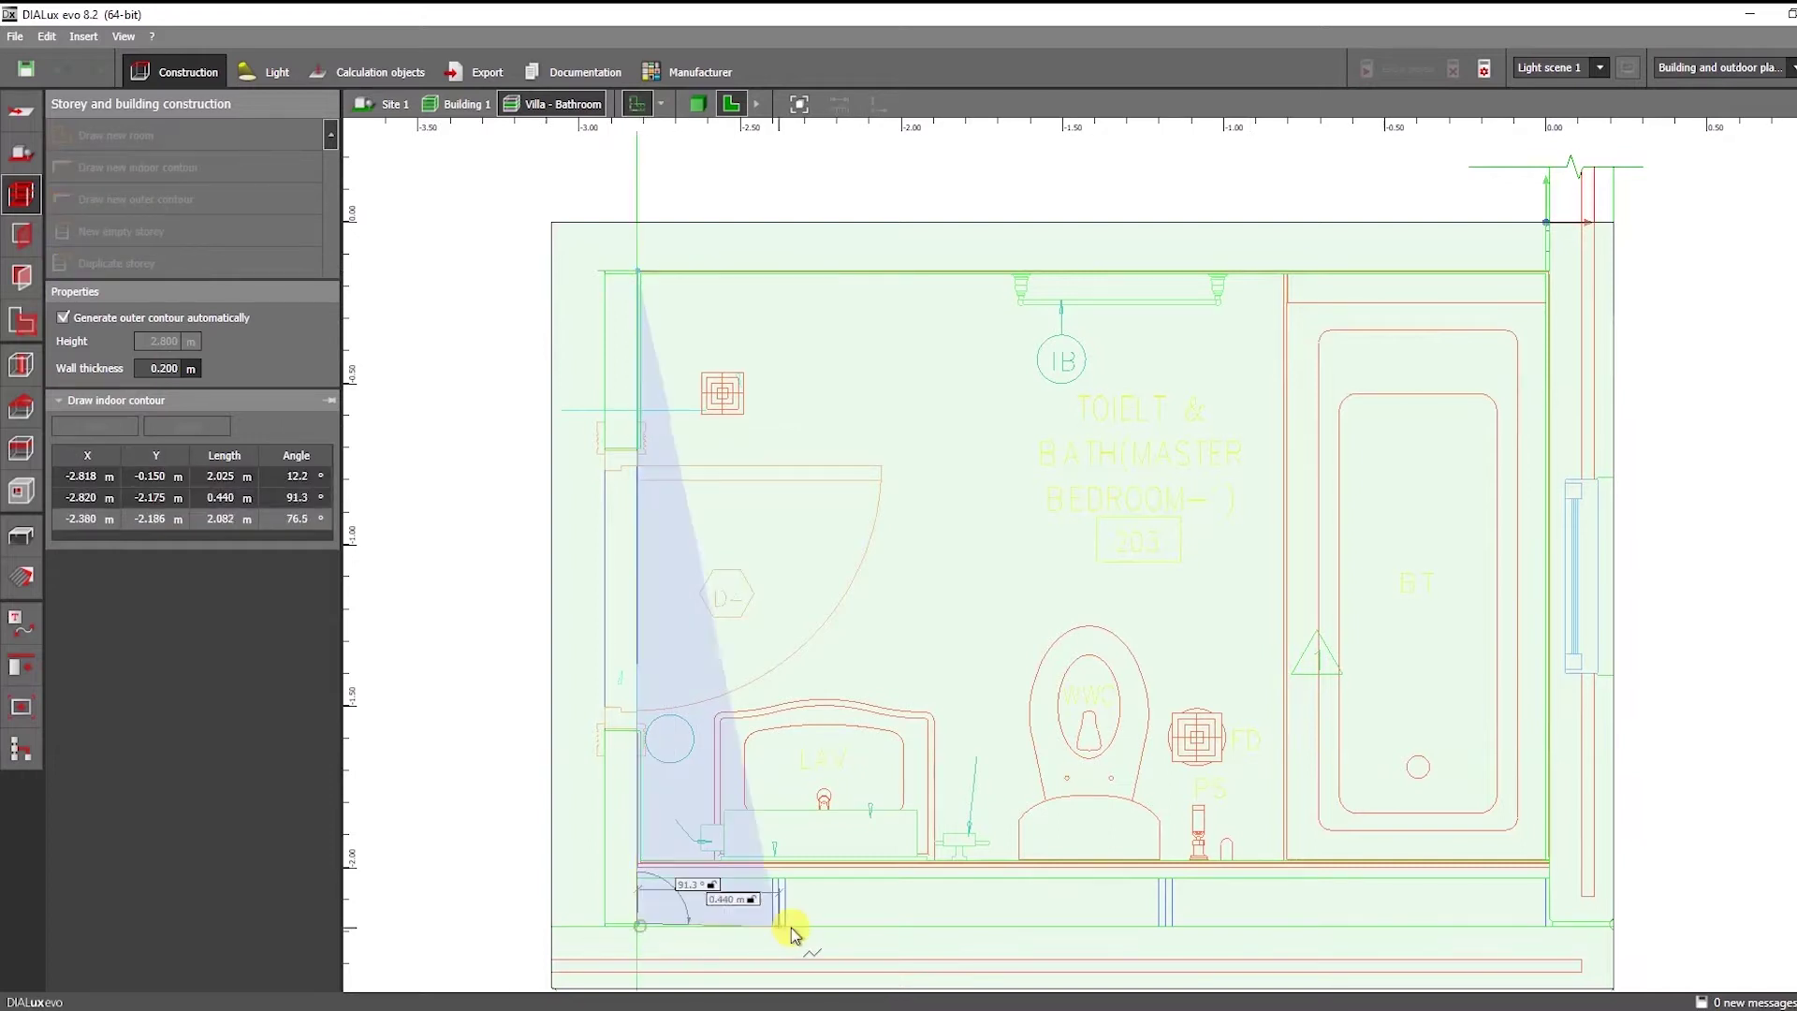
pyautogui.click(1546, 925)
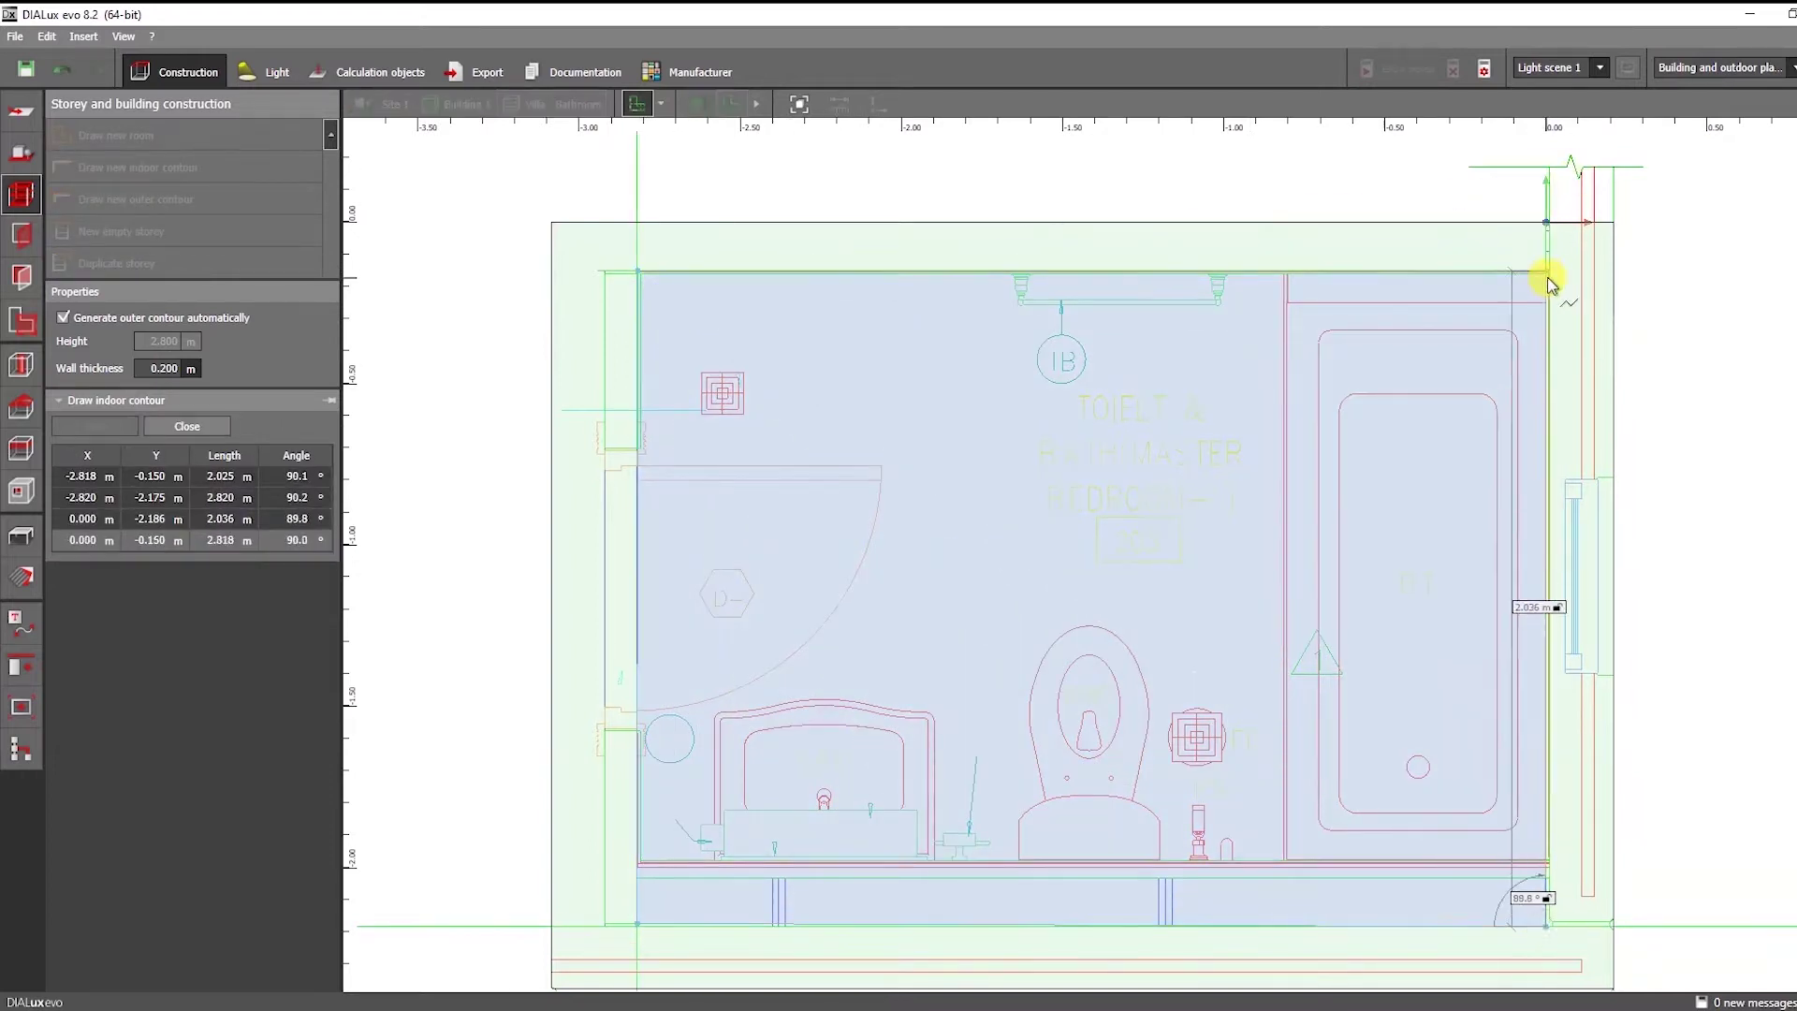
pyautogui.click(1546, 273)
pyautogui.click(1398, 304)
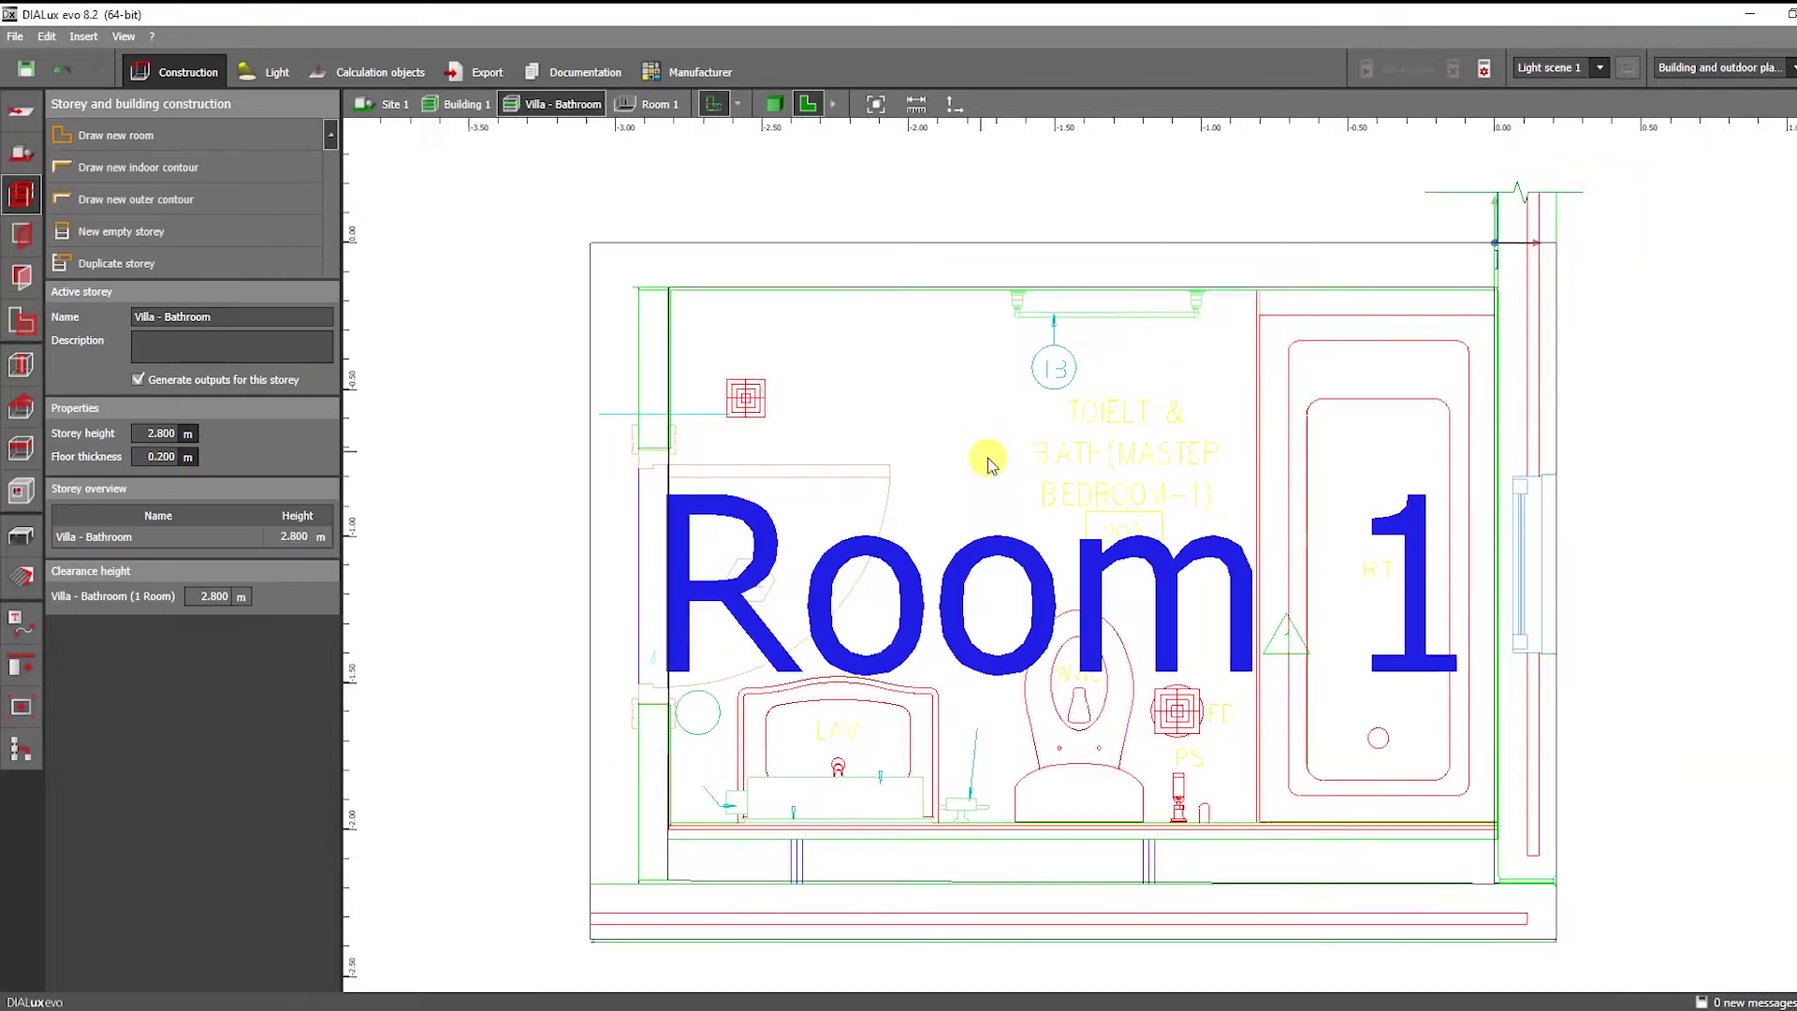
pyautogui.click(23, 325)
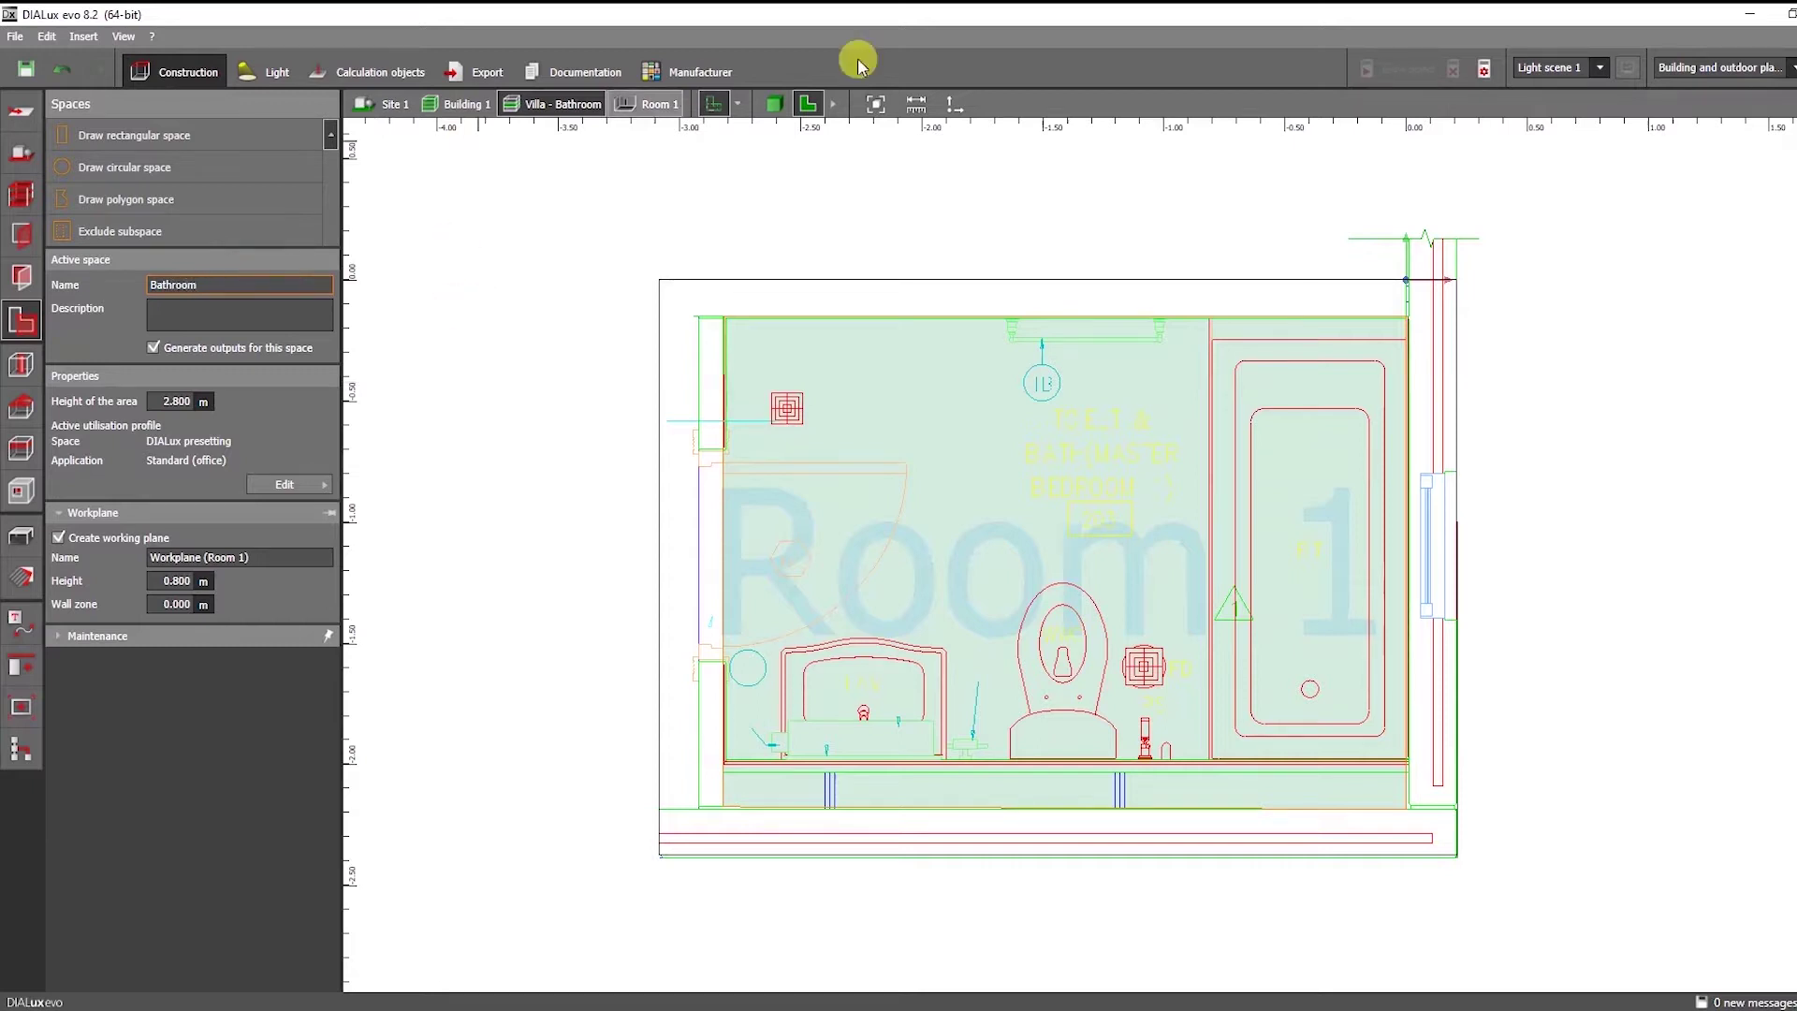
pyautogui.press('Return')
# Reduce the Bathroom label's font size to 0.1 m and move the label above the drain symbol near the door.
pyautogui.click(19, 624)
pyautogui.click(21, 665)
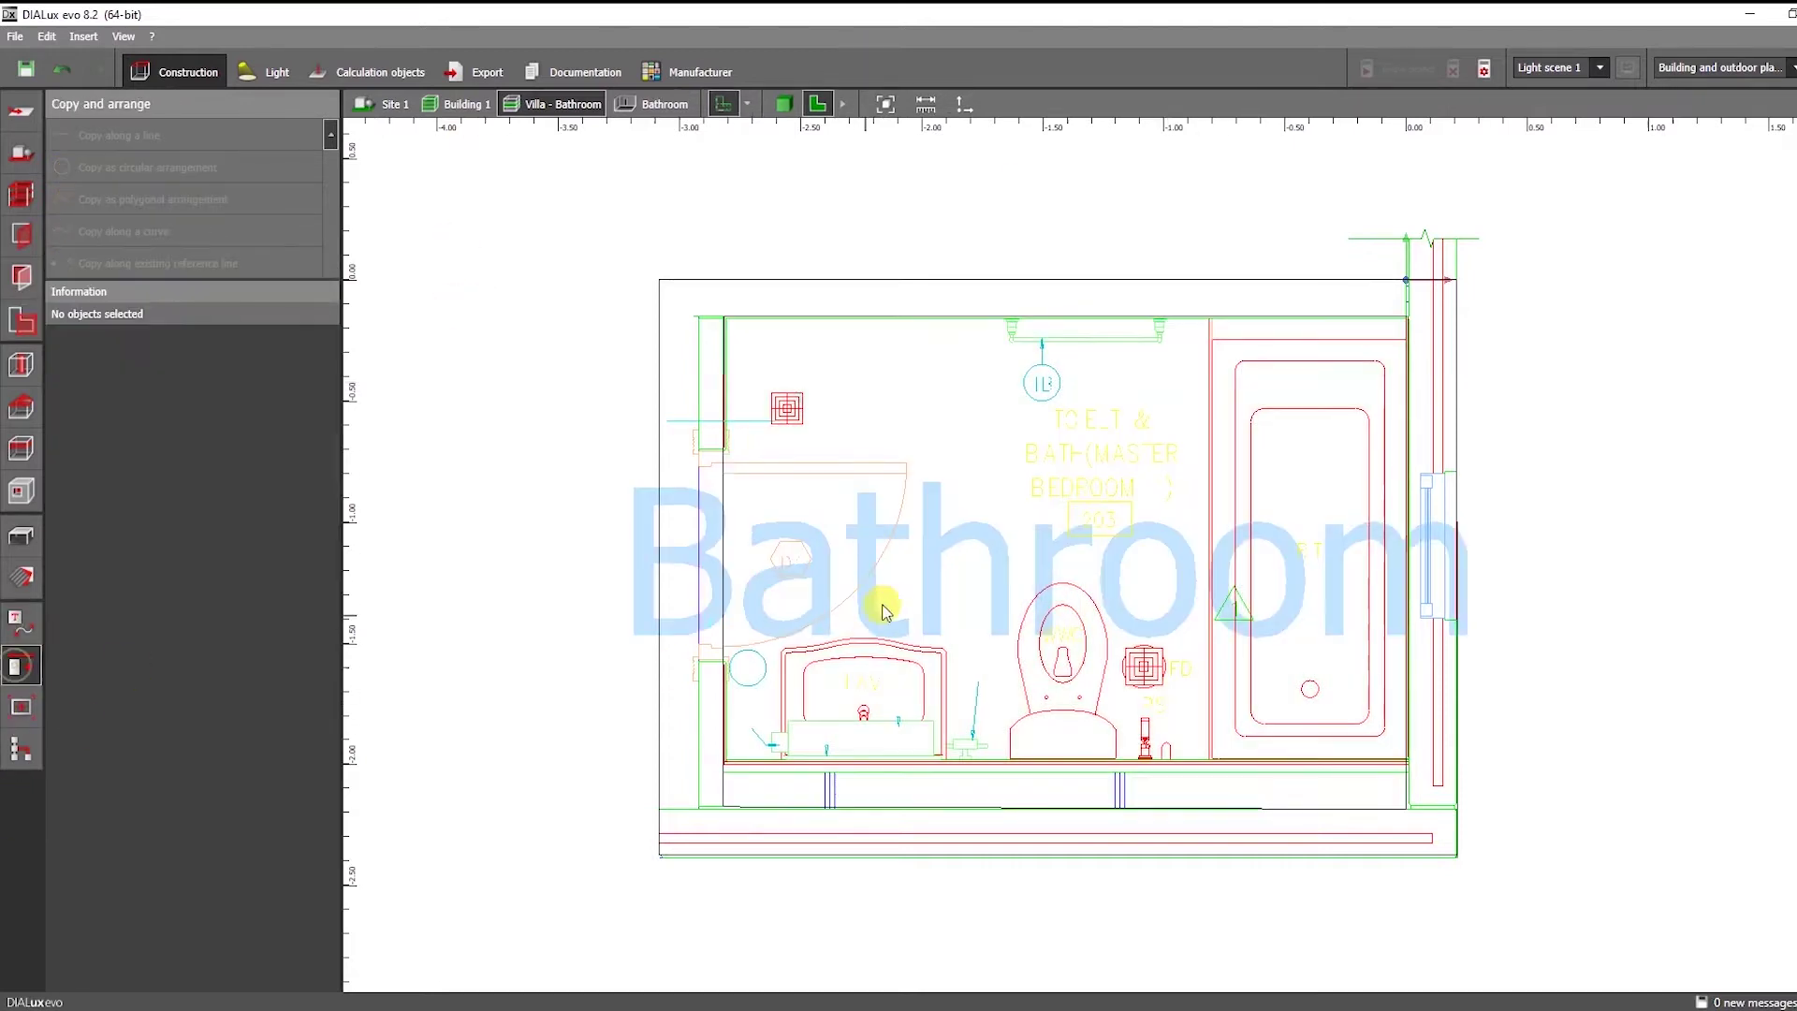
pyautogui.click(21, 626)
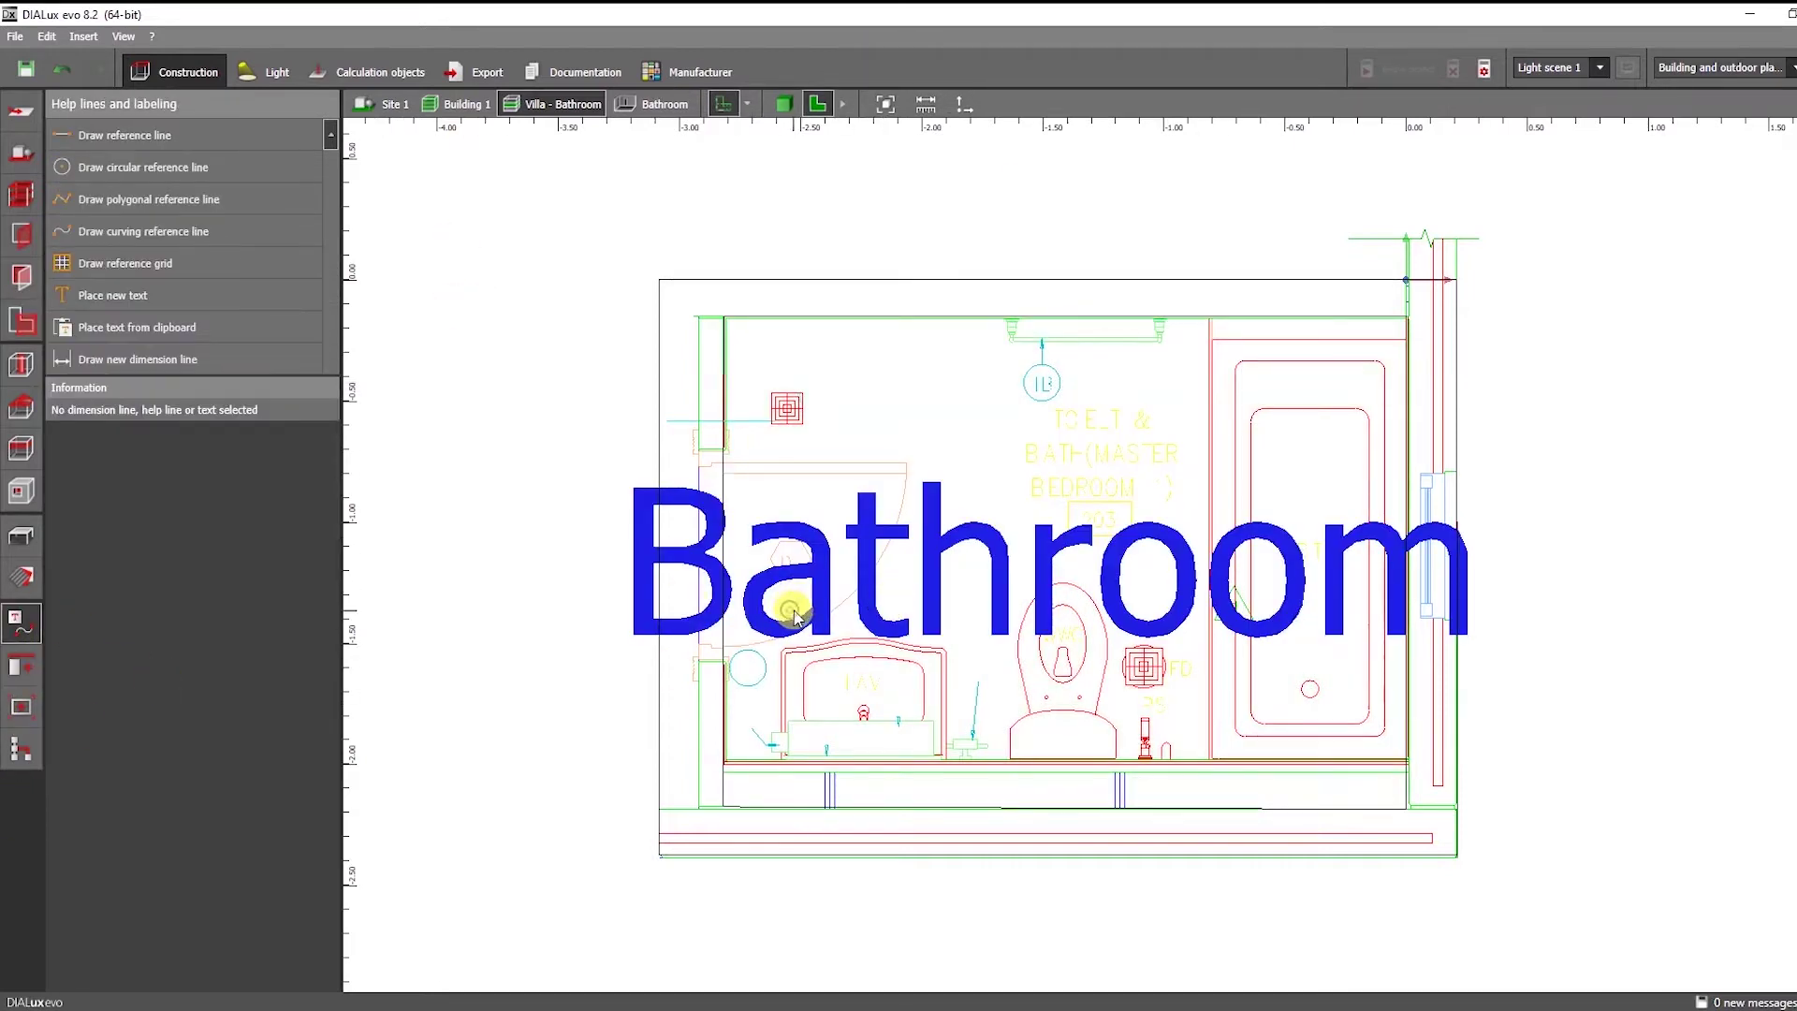
pyautogui.click(655, 592)
pyautogui.scroll(-1, 659, 596)
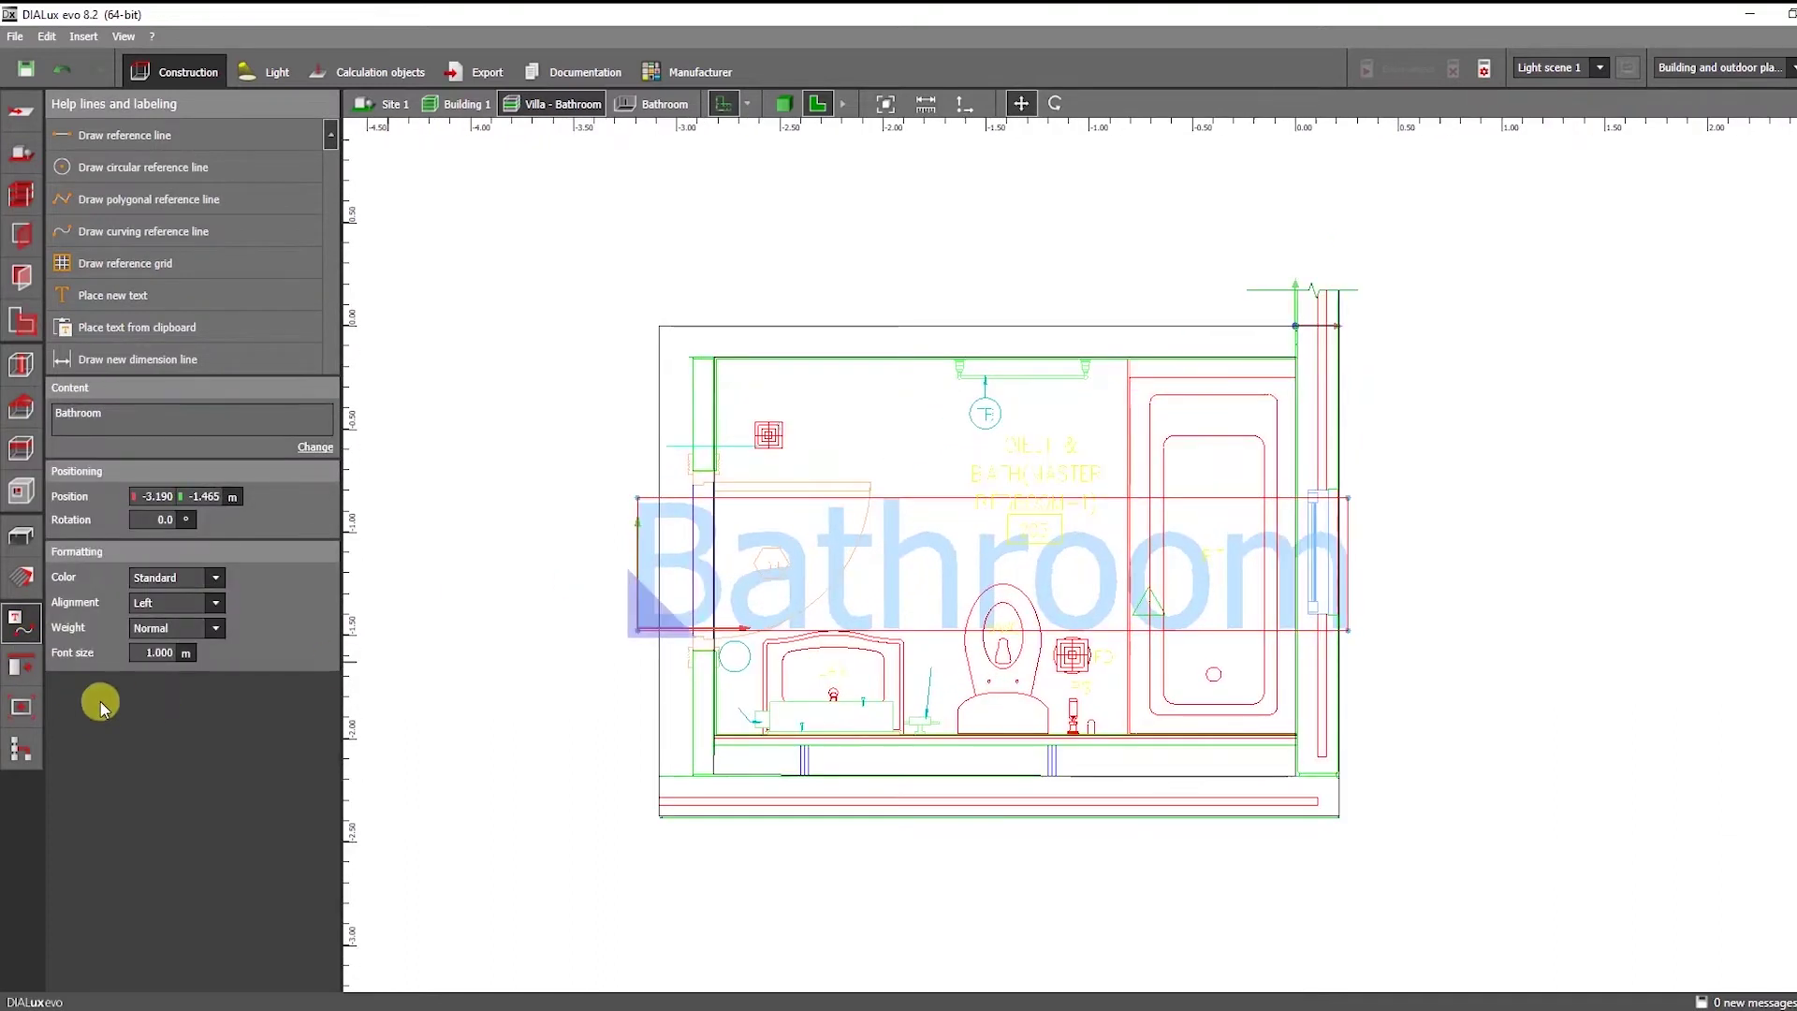
pyautogui.click(164, 655)
pyautogui.write('0.1')
pyautogui.press('Return')
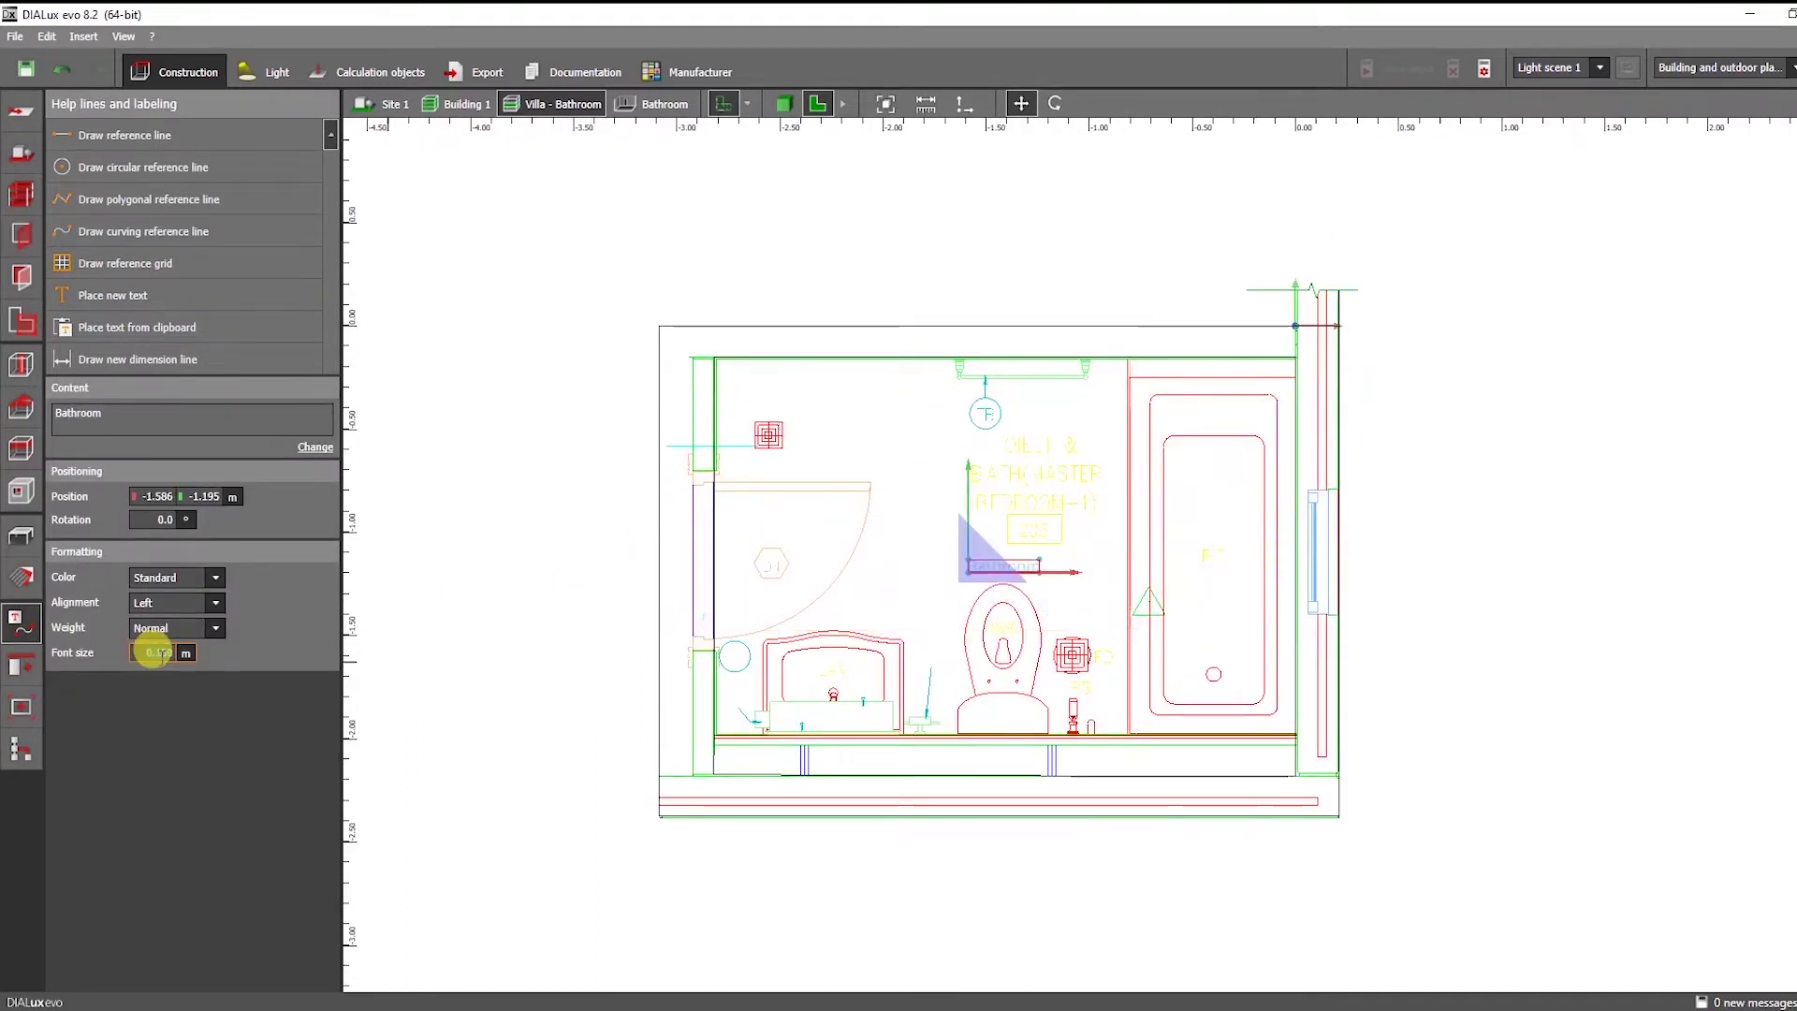
pyautogui.scroll(1, 1048, 548)
pyautogui.moveTo(701, 344); pyautogui.dragTo(700, 344)
pyautogui.scroll(-3, 1033, 421)
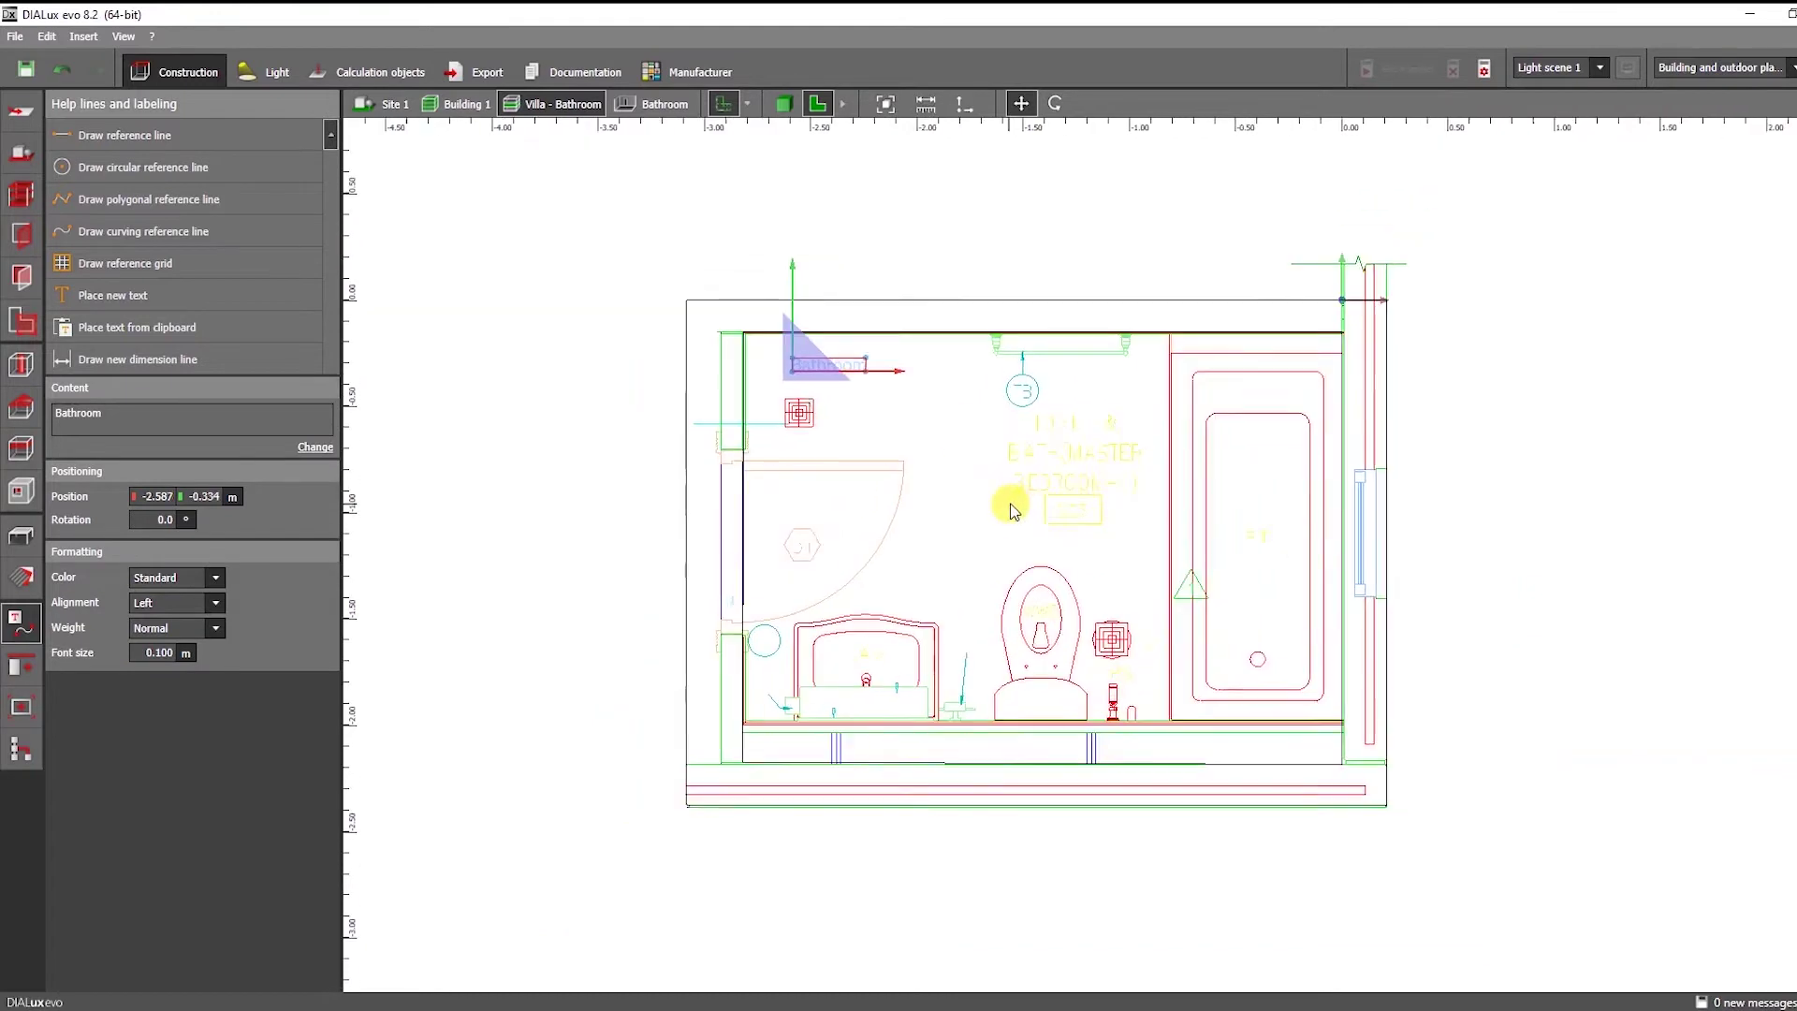
pyautogui.scroll(1, 1007, 505)
pyautogui.moveTo(936, 602); pyautogui.dragTo(924, 685, button='middle')
pyautogui.click(642, 566)
# Create a texture material from a light tile image in the Texture folder of the Villa - Bathroom project.
pyautogui.click(784, 103)
pyautogui.click(652, 103)
pyautogui.moveTo(910, 393); pyautogui.dragTo(919, 385)
pyautogui.click(820, 104)
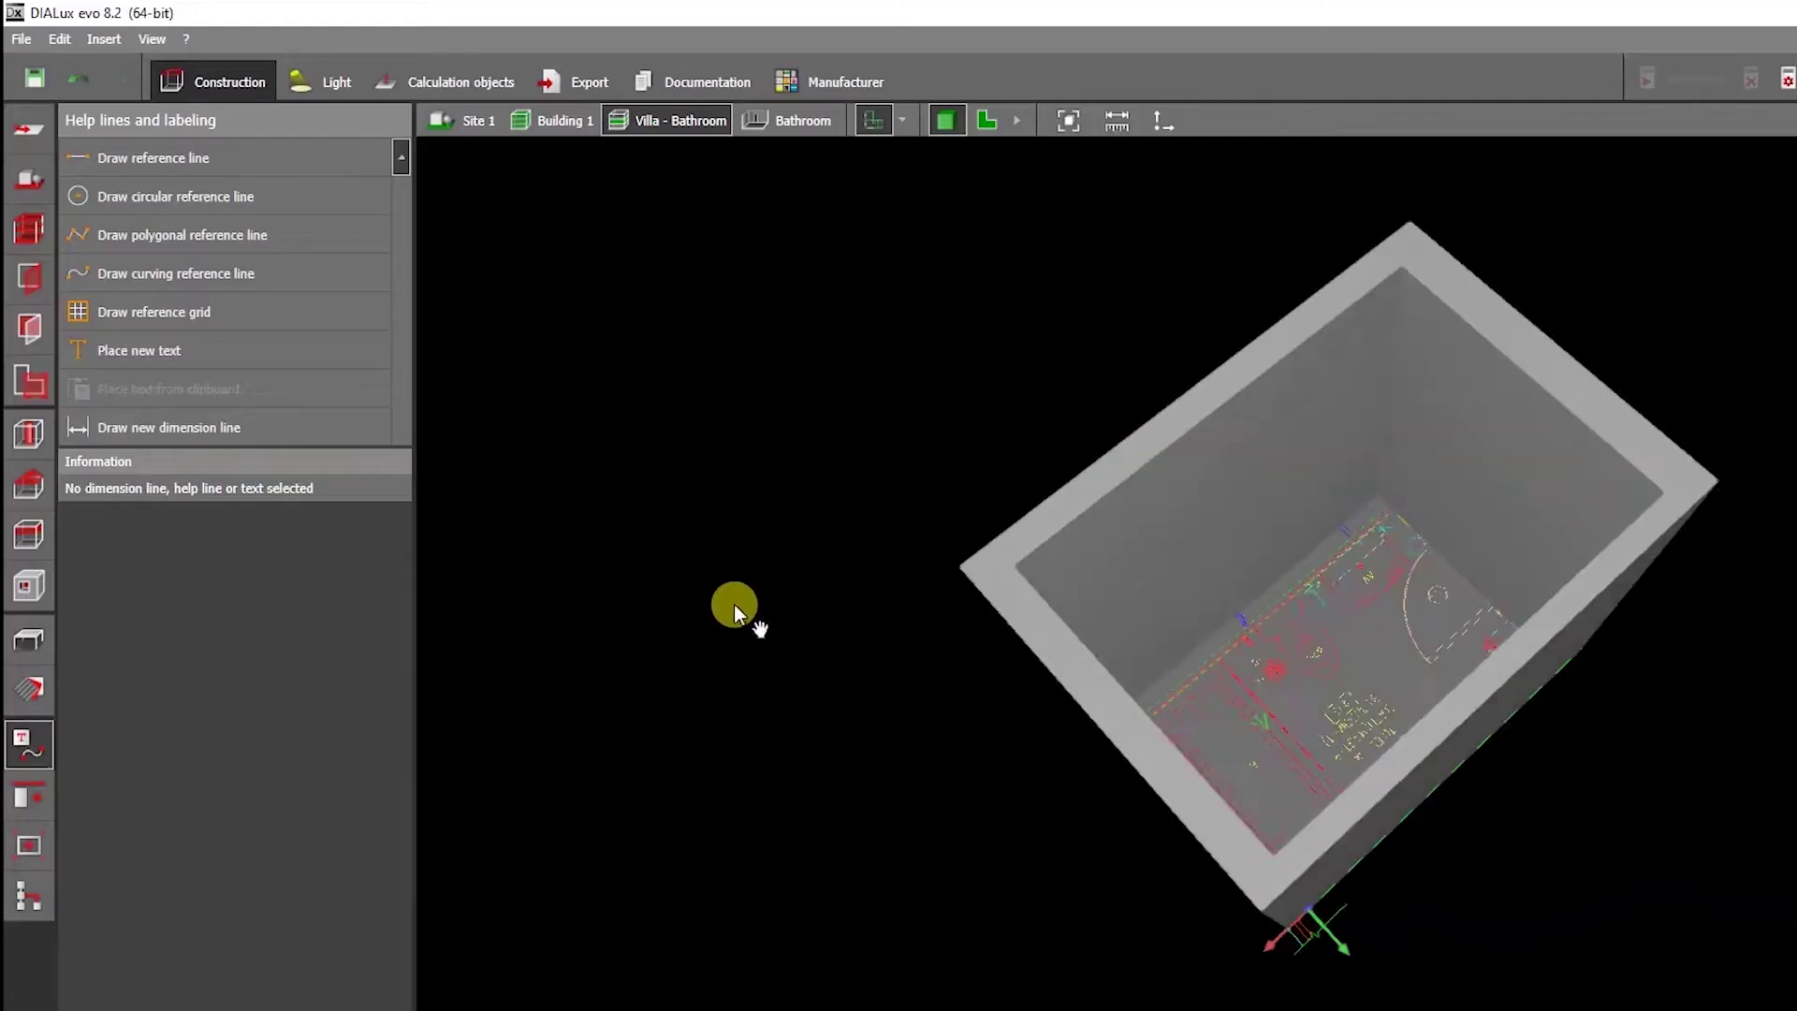
pyautogui.click(29, 681)
pyautogui.click(192, 308)
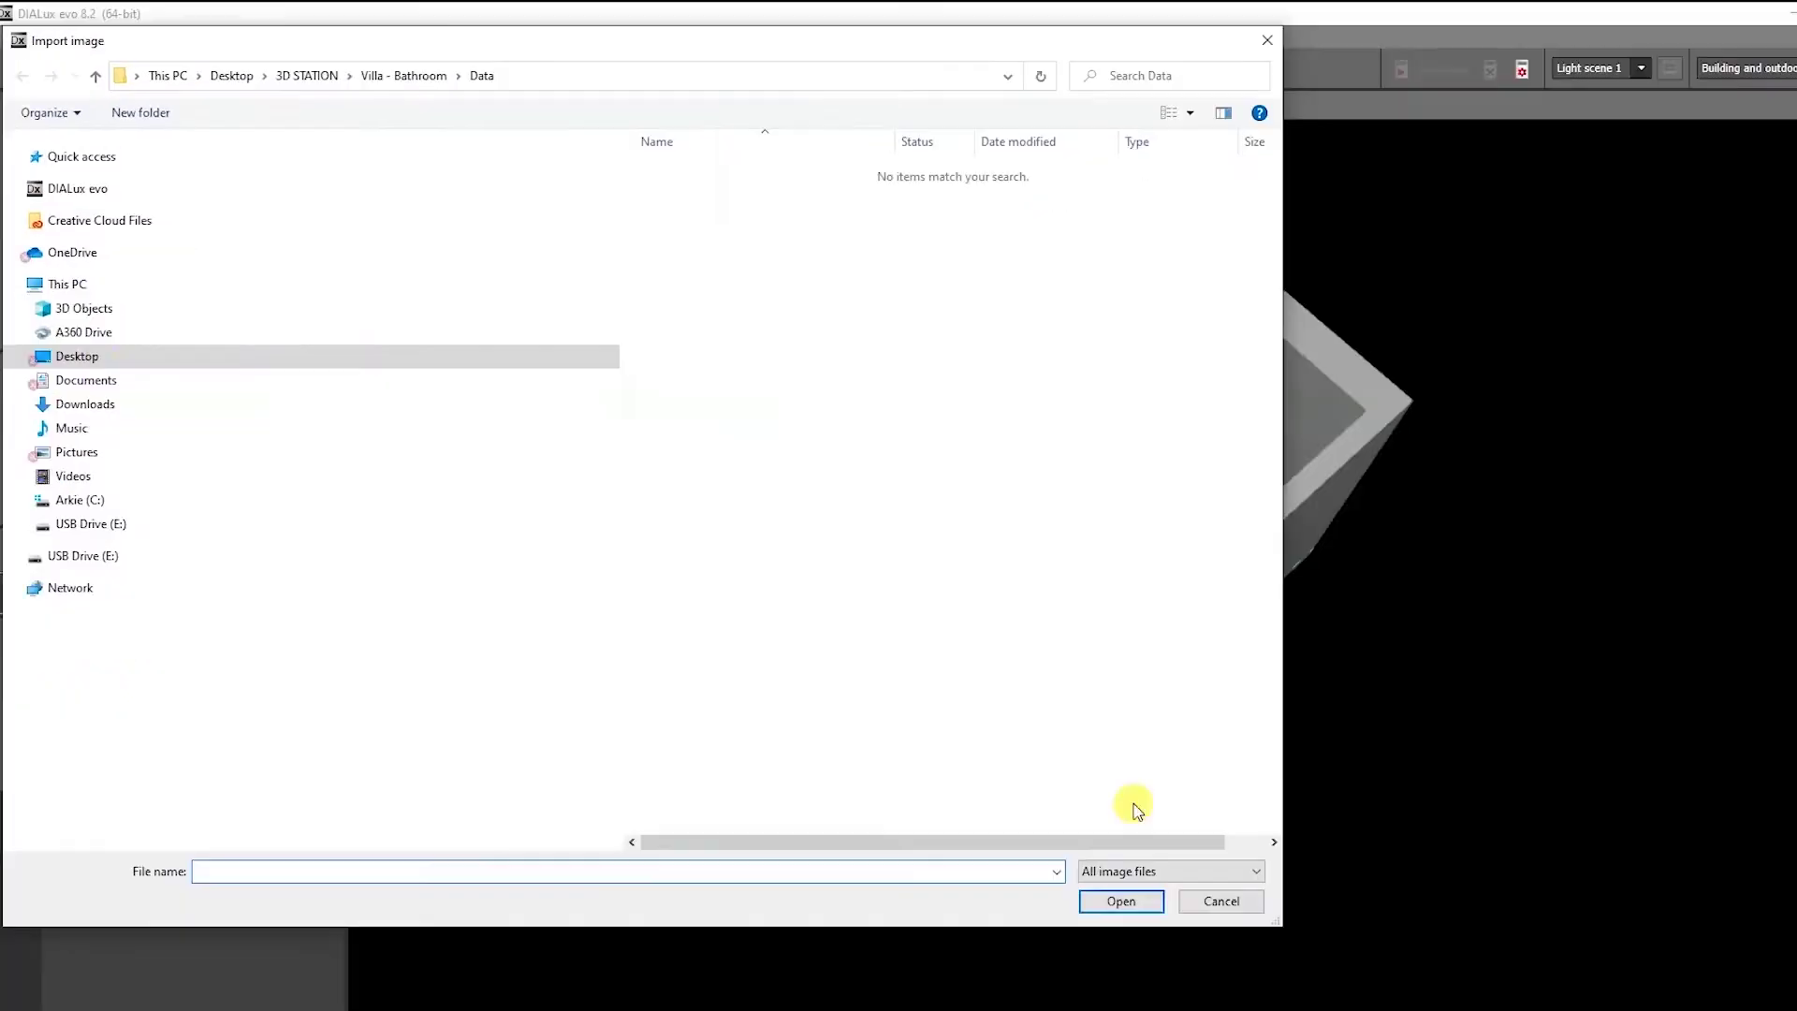
pyautogui.click(94, 408)
pyautogui.doubleClick(1008, 374)
pyautogui.doubleClick(867, 309)
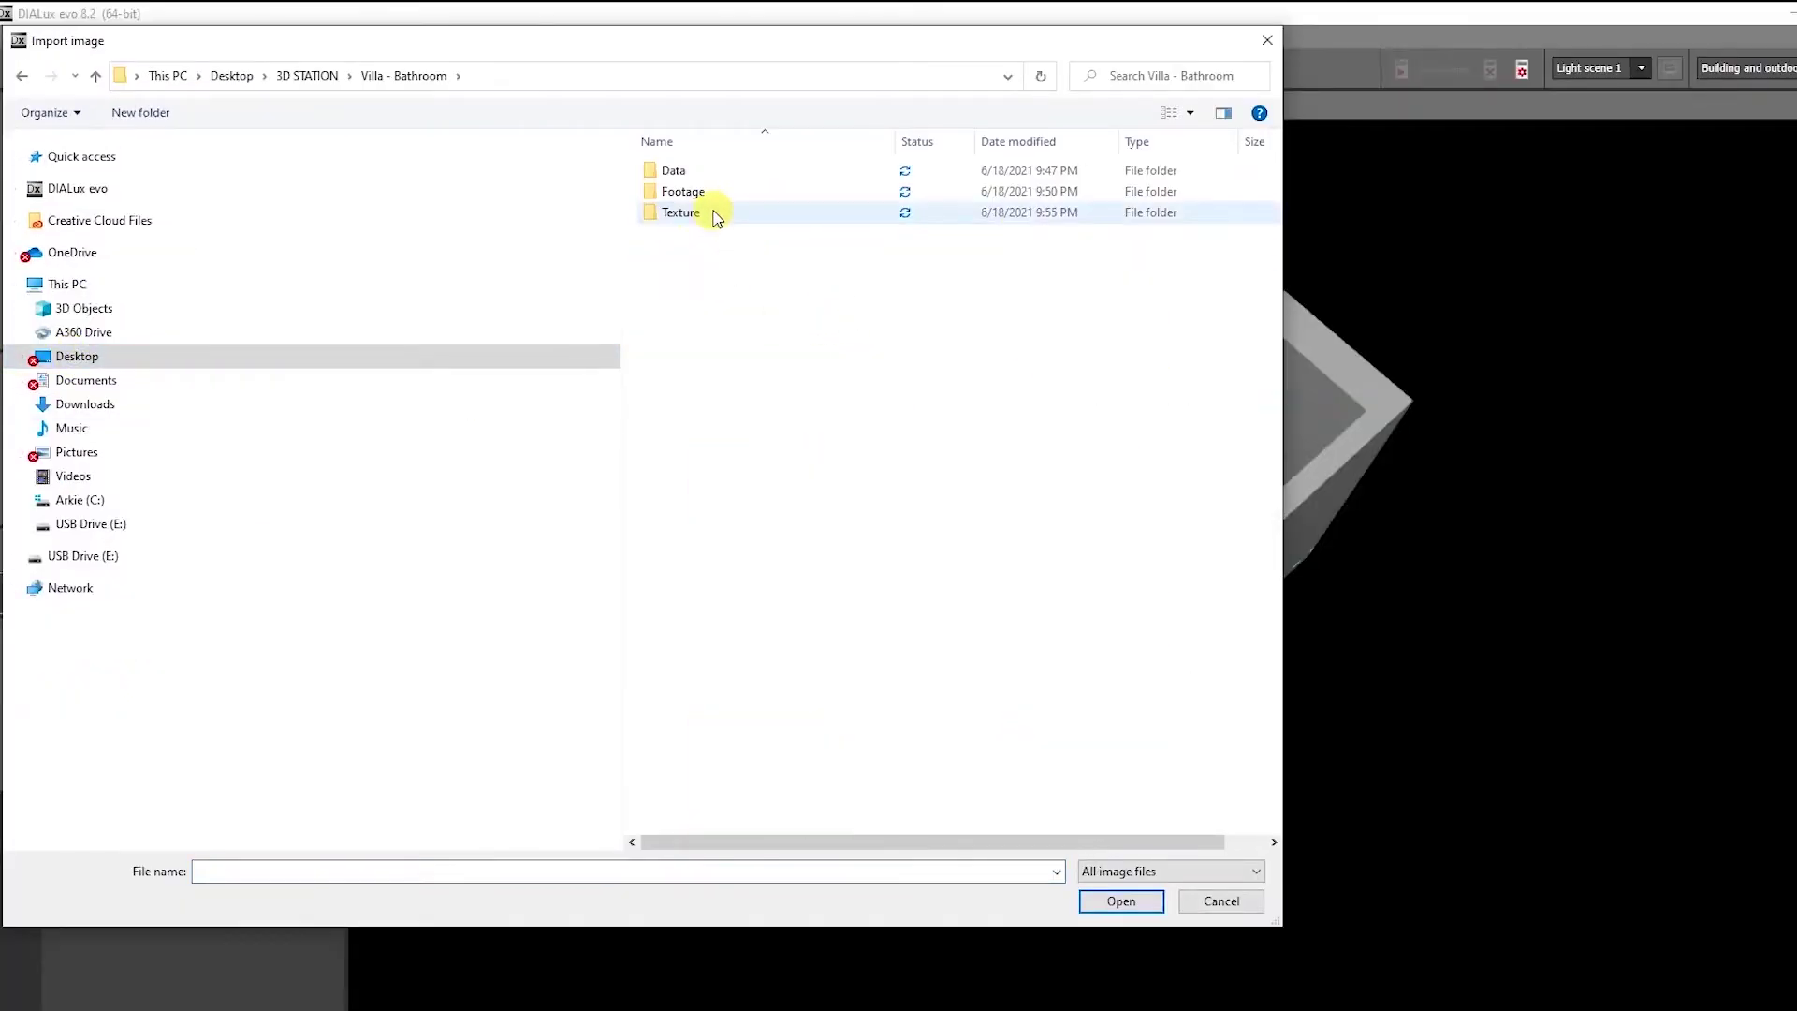
pyautogui.doubleClick(683, 213)
pyautogui.click(1191, 124)
pyautogui.click(1256, 81)
pyautogui.doubleClick(789, 275)
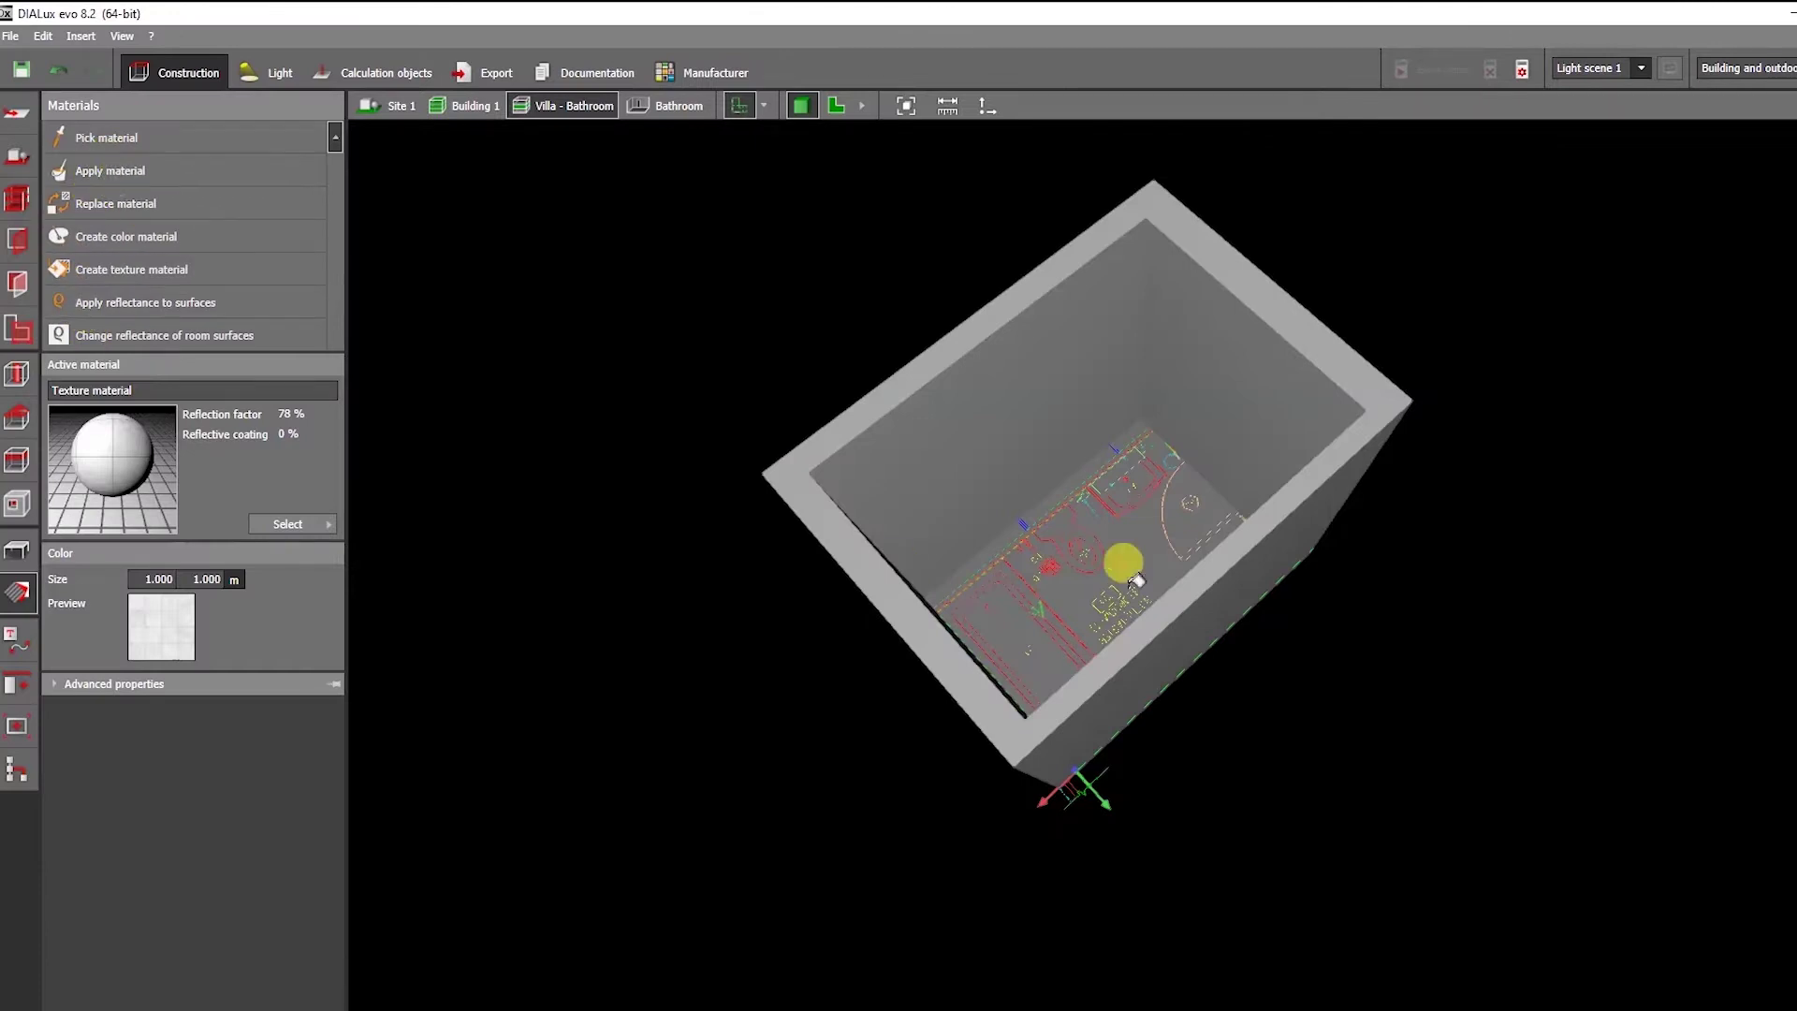
# Apply the light tile texture material to the bathroom floor.
pyautogui.scroll(2, 1104, 552)
pyautogui.moveTo(1191, 686); pyautogui.dragTo(1321, 922, button='middle')
pyautogui.click(1193, 698)
pyautogui.scroll(3, 1197, 711)
pyautogui.scroll(-2, 1197, 707)
pyautogui.scroll(-2, 910, 365)
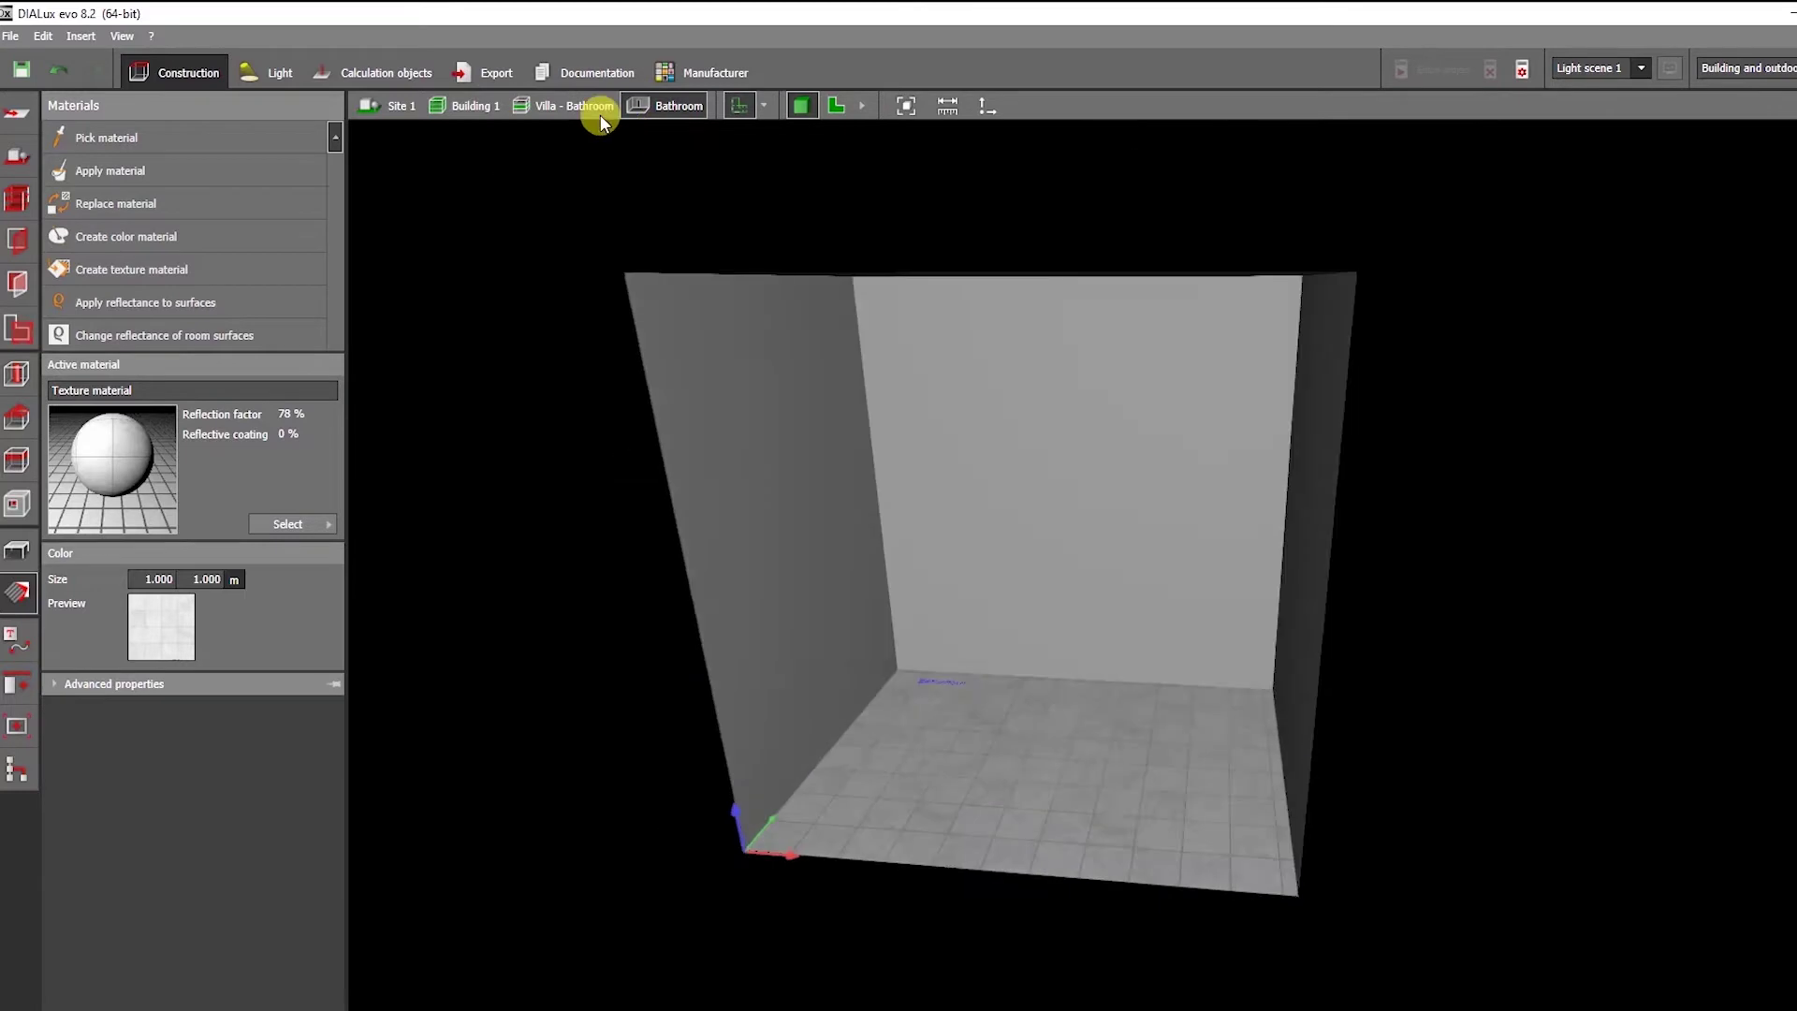
# On the storey floor plan, draw a 1 m high extrusion body along the toilet cistern outline, about 0.44 by 0.20 m.
pyautogui.click(835, 105)
pyautogui.scroll(5, 902, 670)
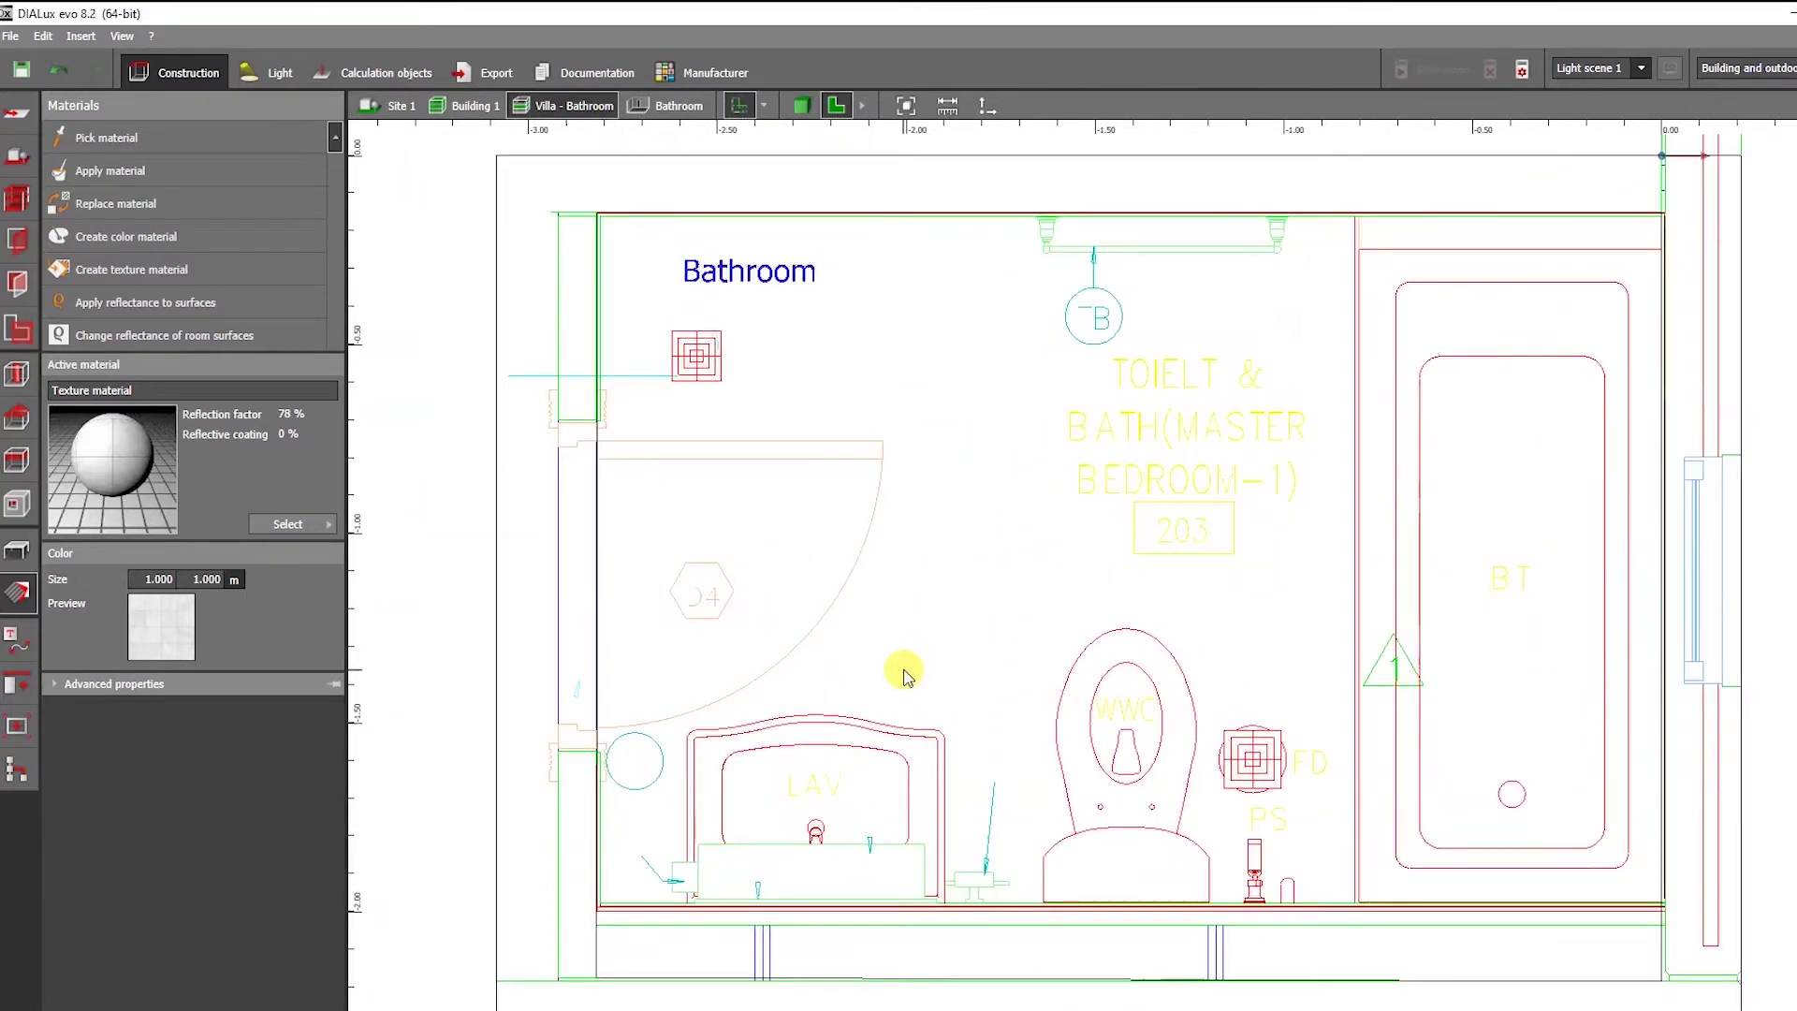
pyautogui.click(21, 623)
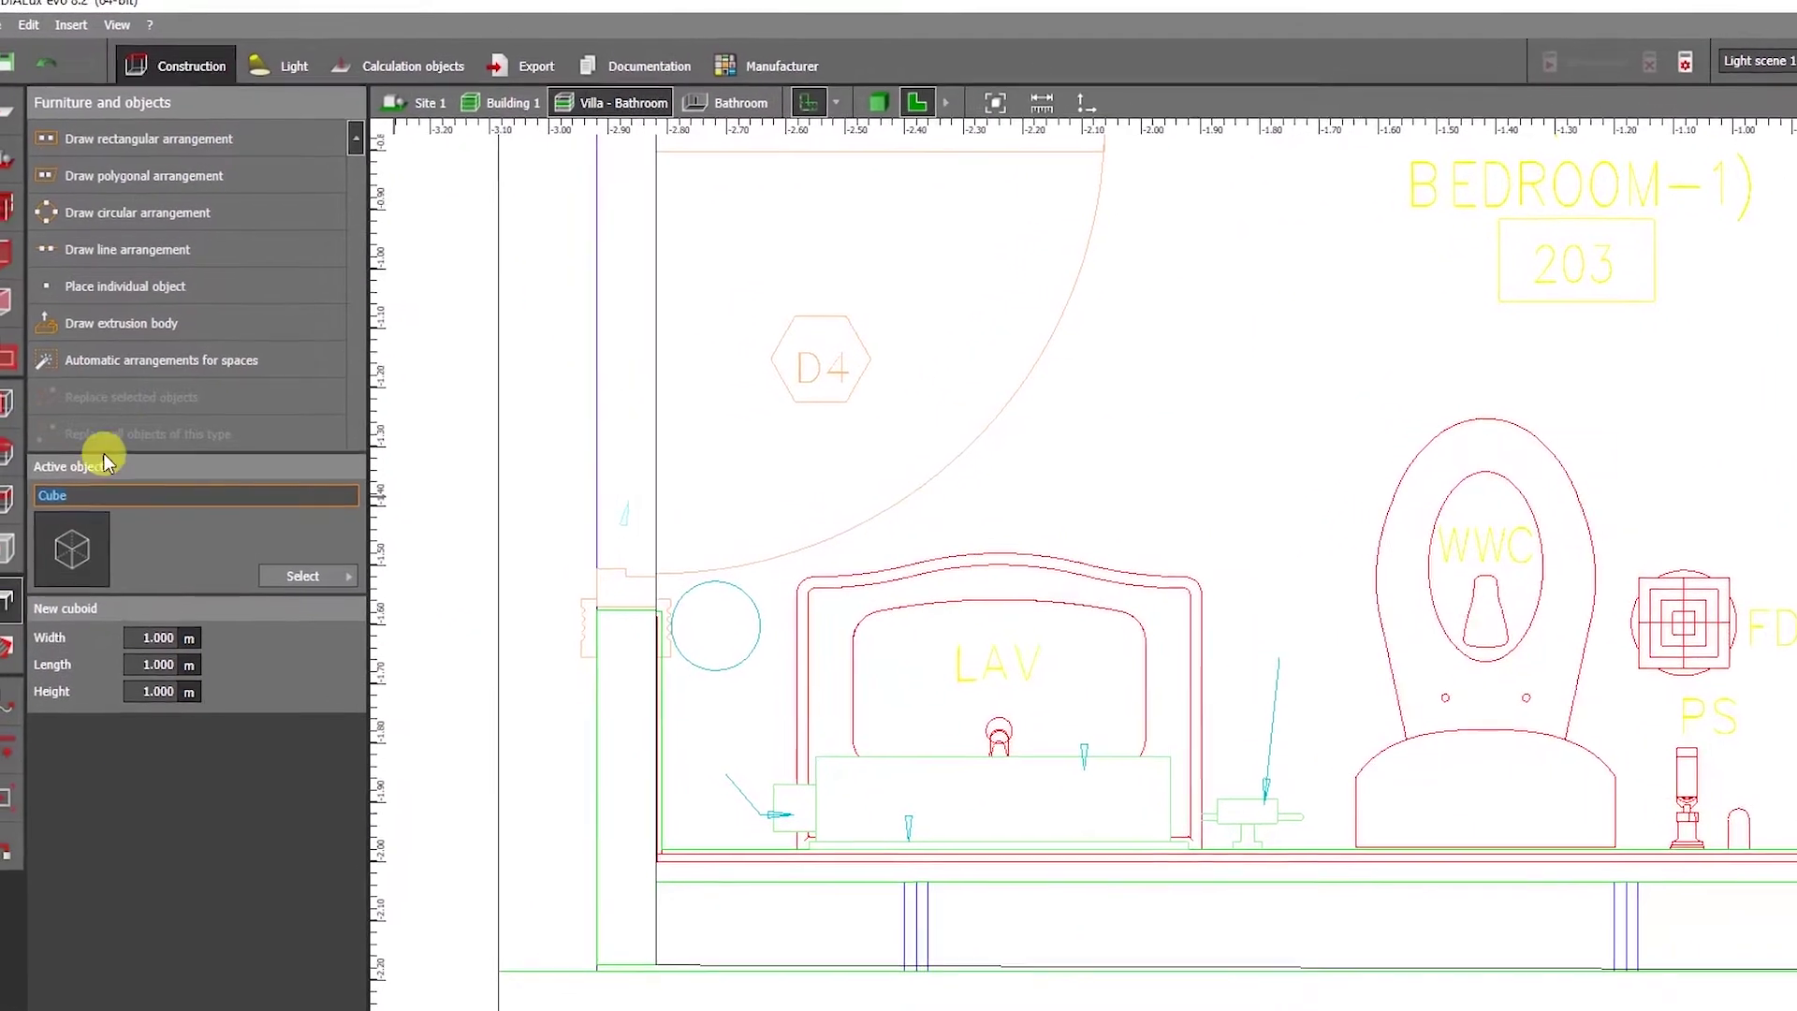
pyautogui.click(188, 357)
pyautogui.scroll(2, 880, 749)
pyautogui.scroll(-3, 861, 686)
pyautogui.scroll(4, 1436, 792)
pyautogui.click(1460, 779)
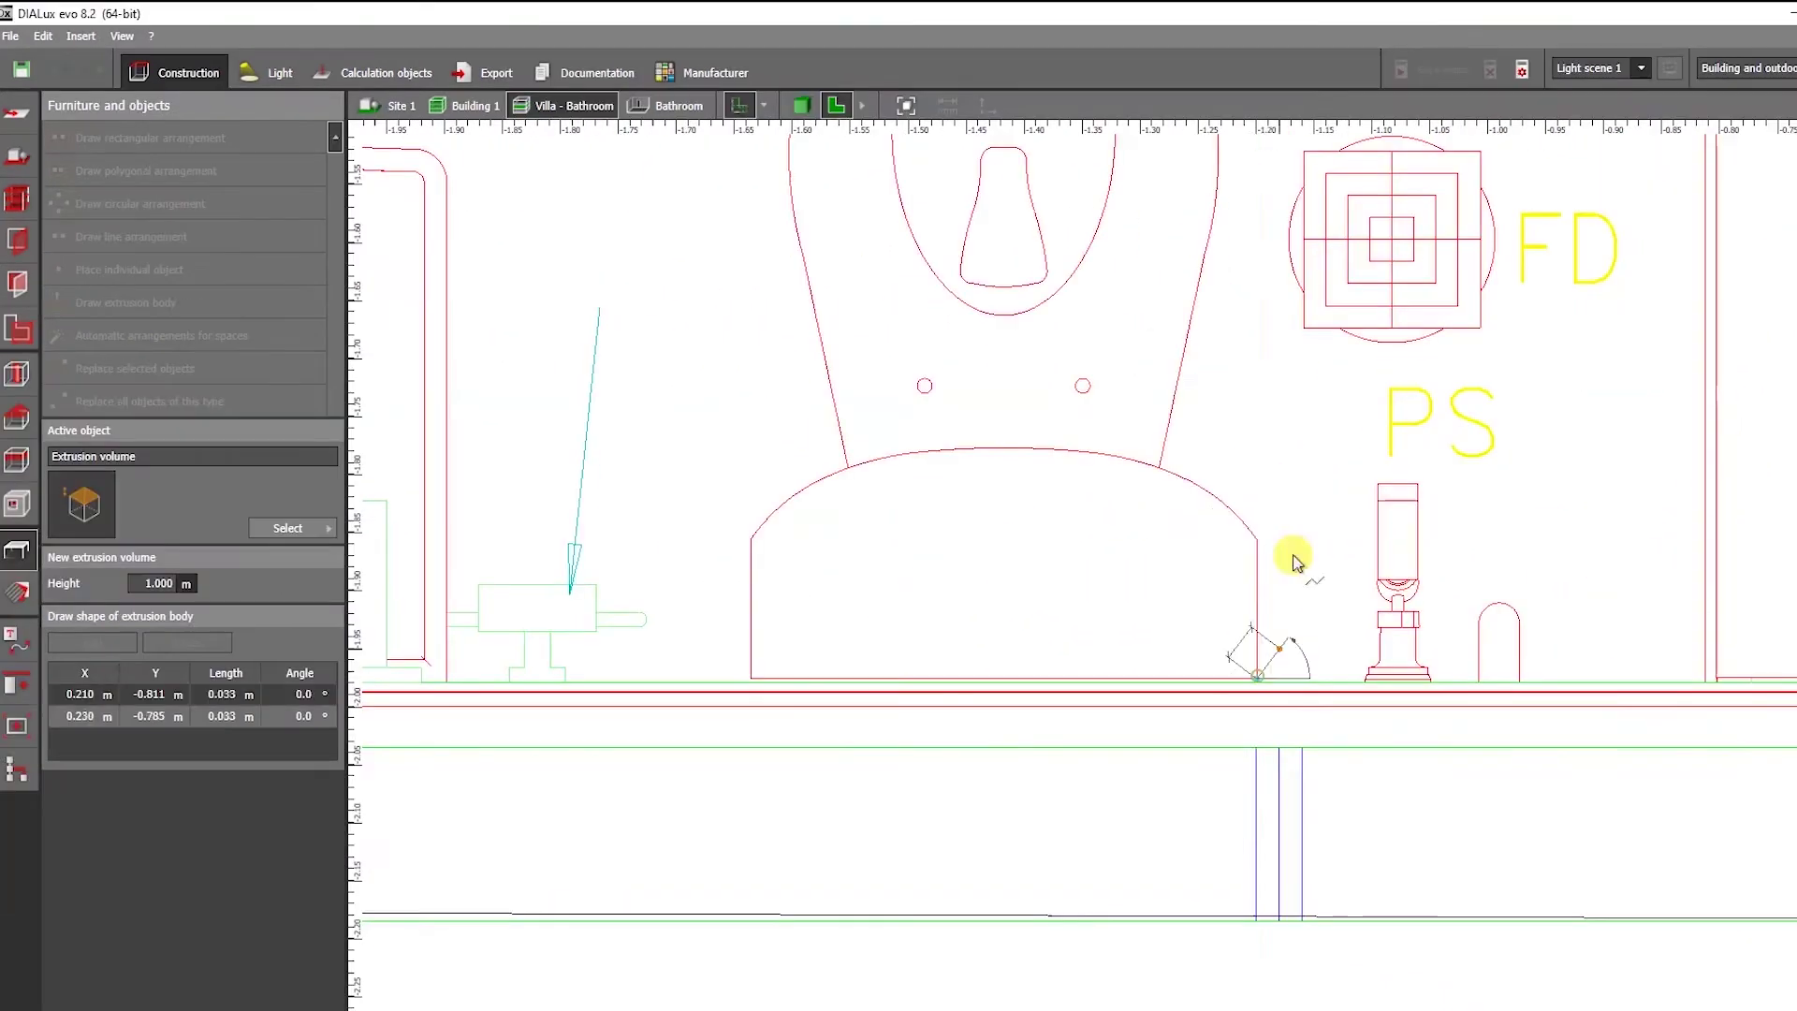
pyautogui.click(1256, 538)
pyautogui.click(1237, 515)
pyautogui.click(1211, 494)
pyautogui.click(1151, 463)
pyautogui.click(1133, 459)
pyautogui.click(1050, 447)
pyautogui.click(959, 447)
pyautogui.scroll(-1, 1032, 636)
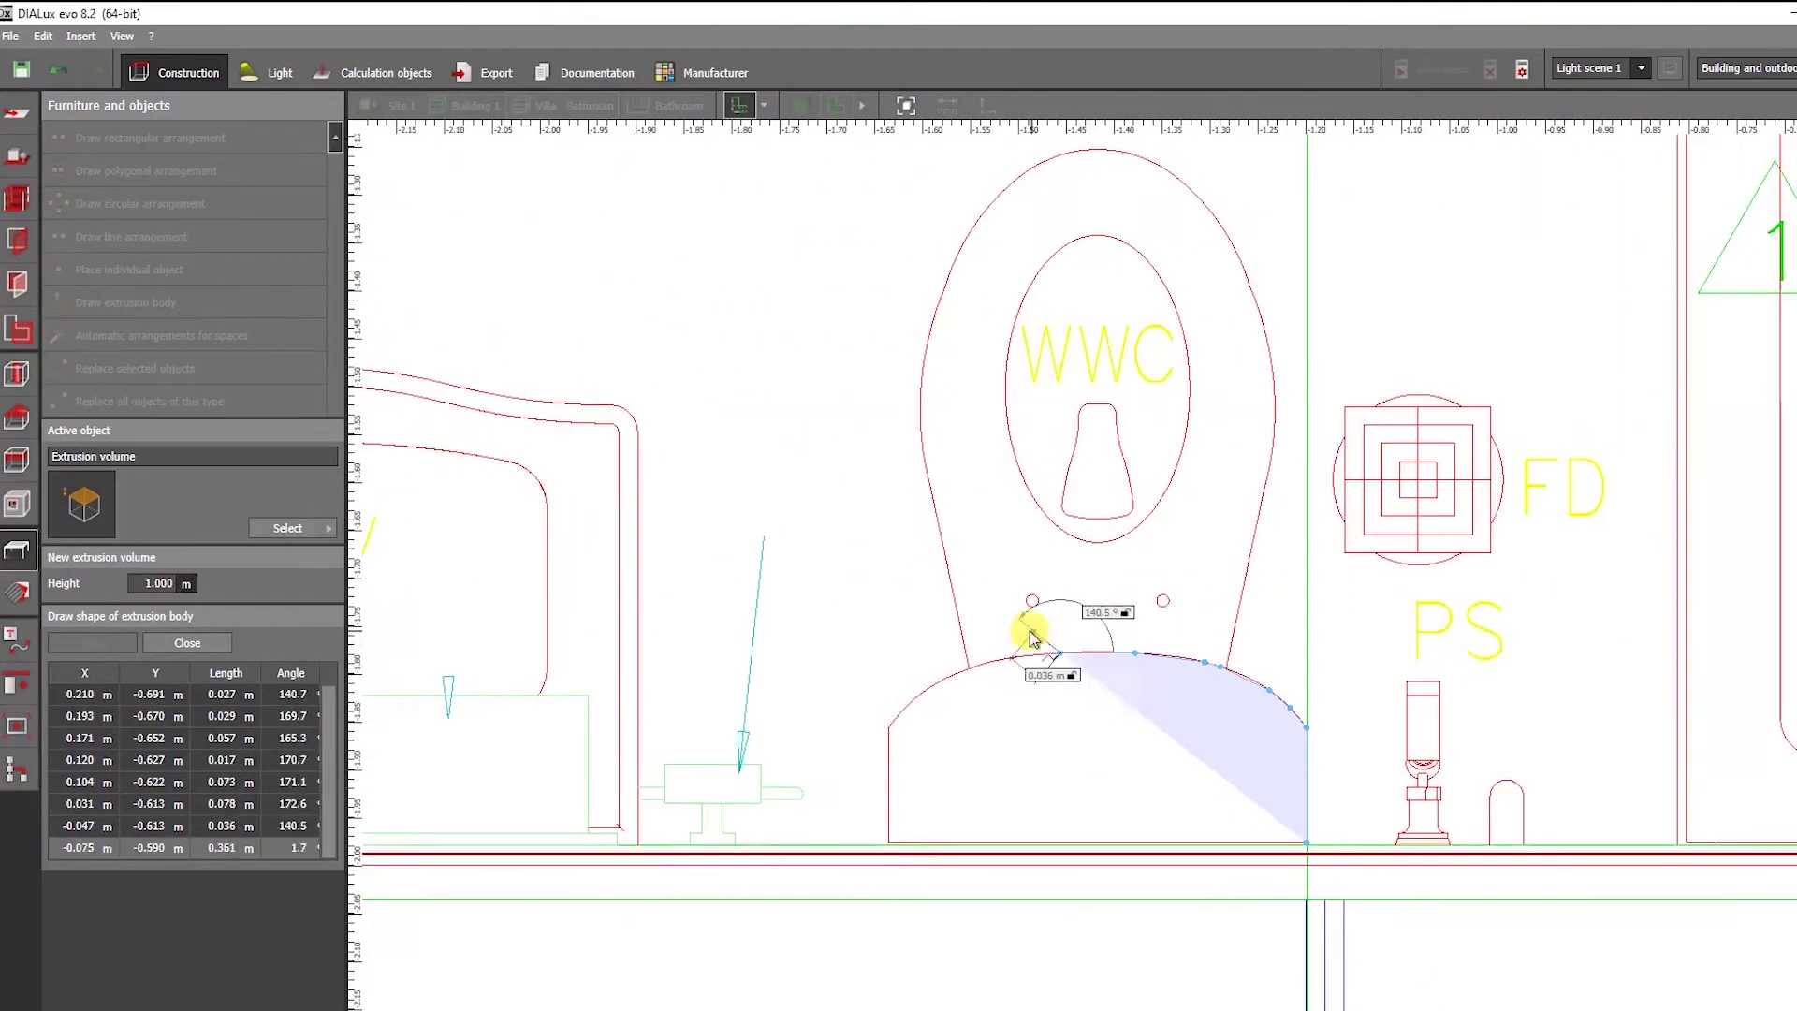
pyautogui.click(1012, 657)
pyautogui.click(968, 668)
pyautogui.click(915, 700)
pyautogui.click(891, 722)
pyautogui.click(889, 842)
pyautogui.rightClick(889, 841)
pyautogui.click(912, 857)
pyautogui.click(676, 105)
pyautogui.click(561, 104)
pyautogui.click(800, 105)
pyautogui.scroll(2, 1174, 725)
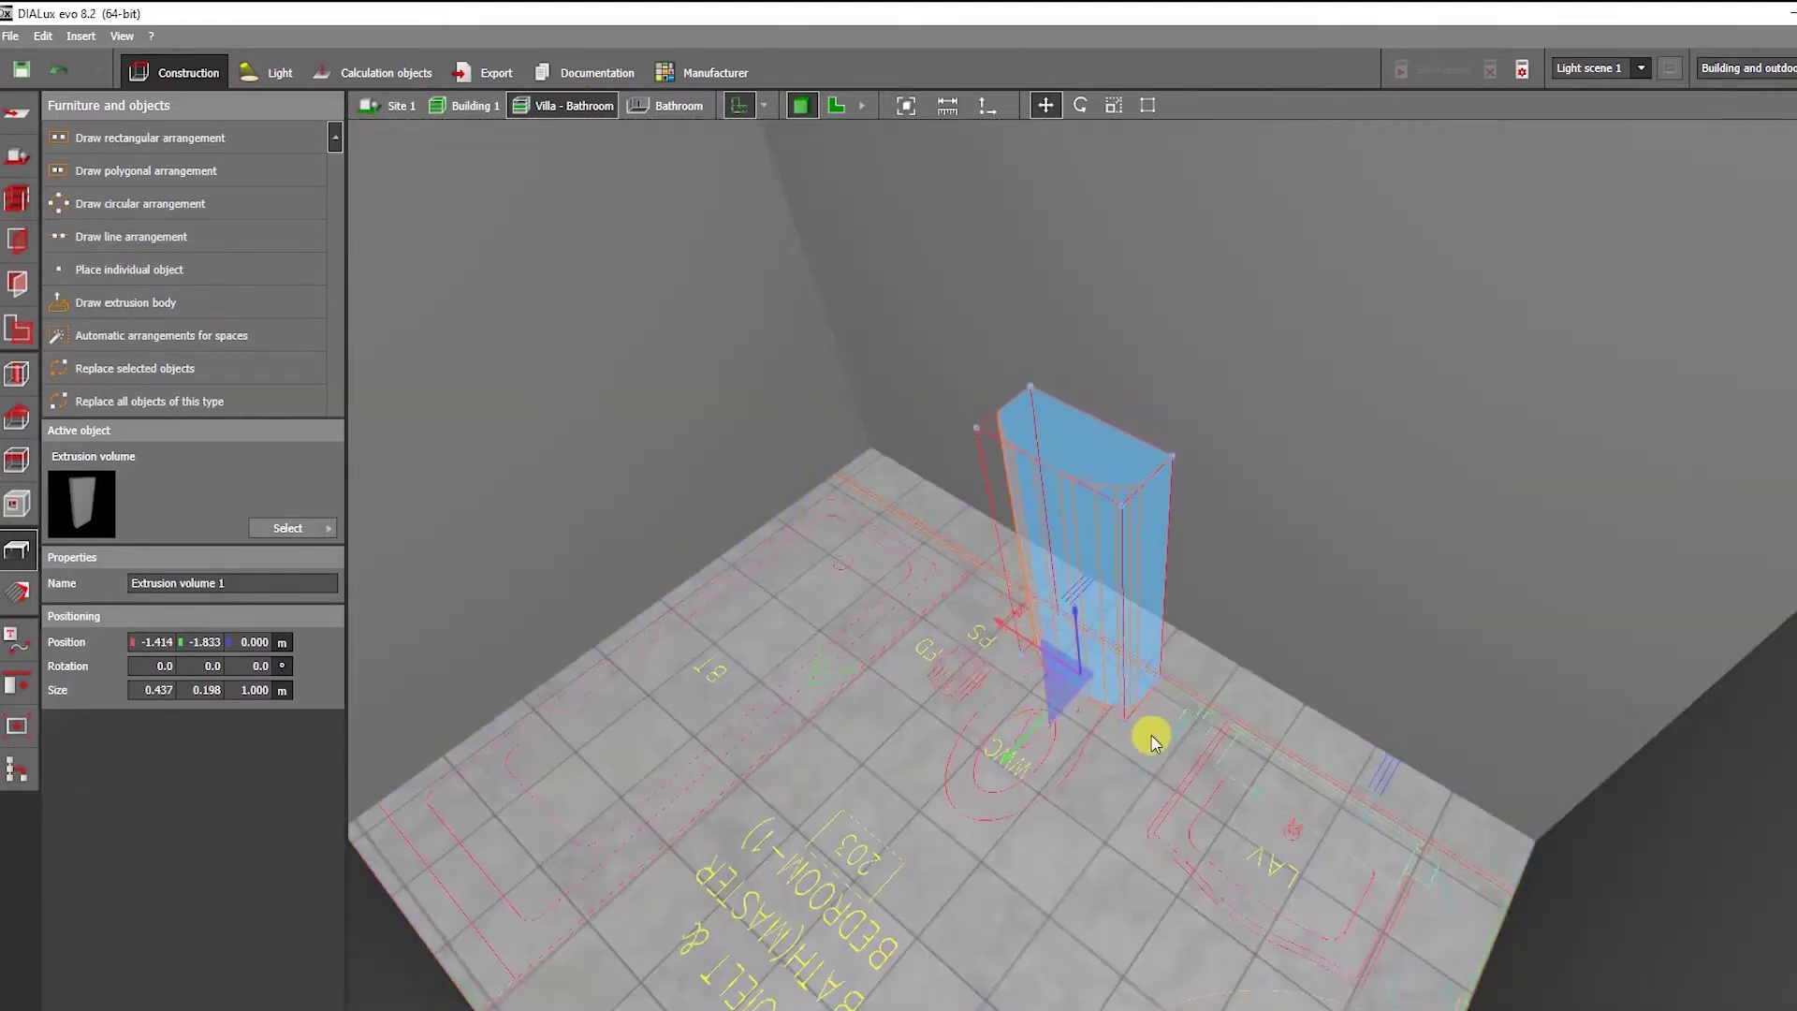
pyautogui.click(963, 532)
pyautogui.moveTo(963, 531); pyautogui.dragTo(927, 411, button='right')
# Begin a second extrusion body on the storey plan, tracing the toilet bowl's straight edge up from the cistern on the drain side.
pyautogui.click(836, 105)
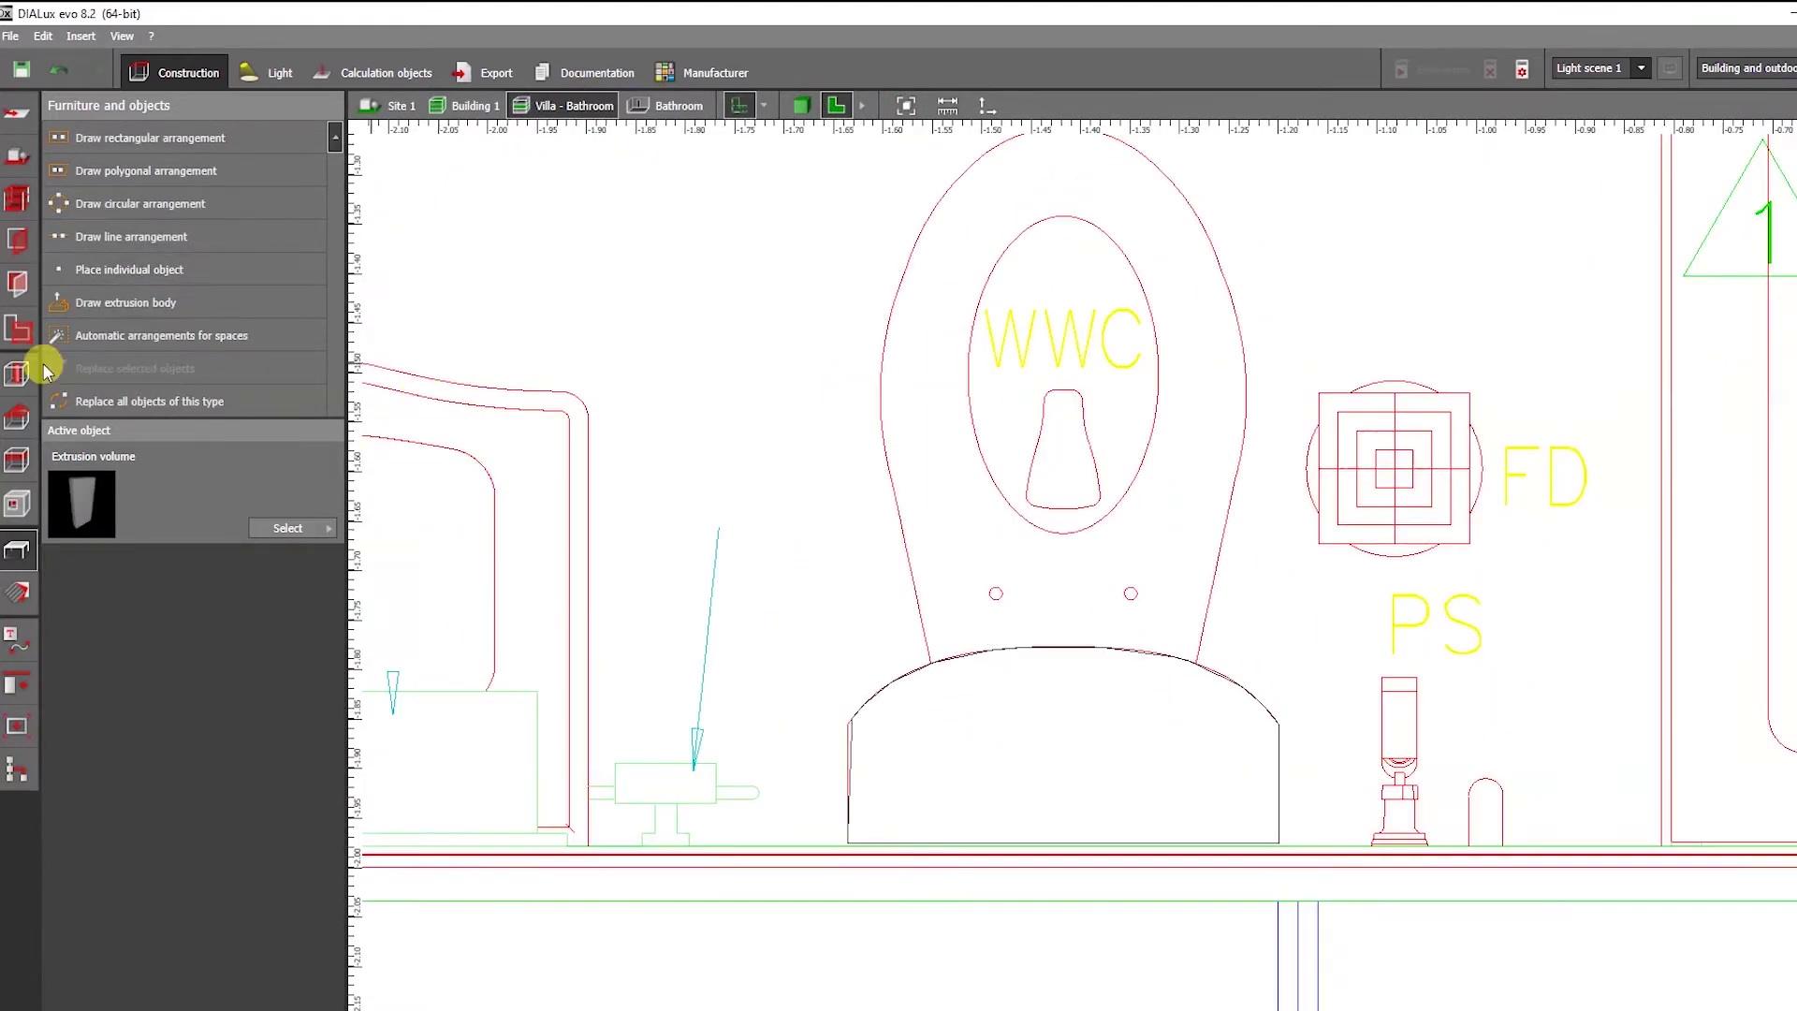
pyautogui.click(1003, 561)
pyautogui.click(125, 302)
pyautogui.scroll(1, 998, 642)
pyautogui.moveTo(1205, 655); pyautogui.dragTo(1148, 760, button='middle')
pyautogui.scroll(-1, 1148, 759)
pyautogui.click(1181, 771)
pyautogui.click(1230, 549)
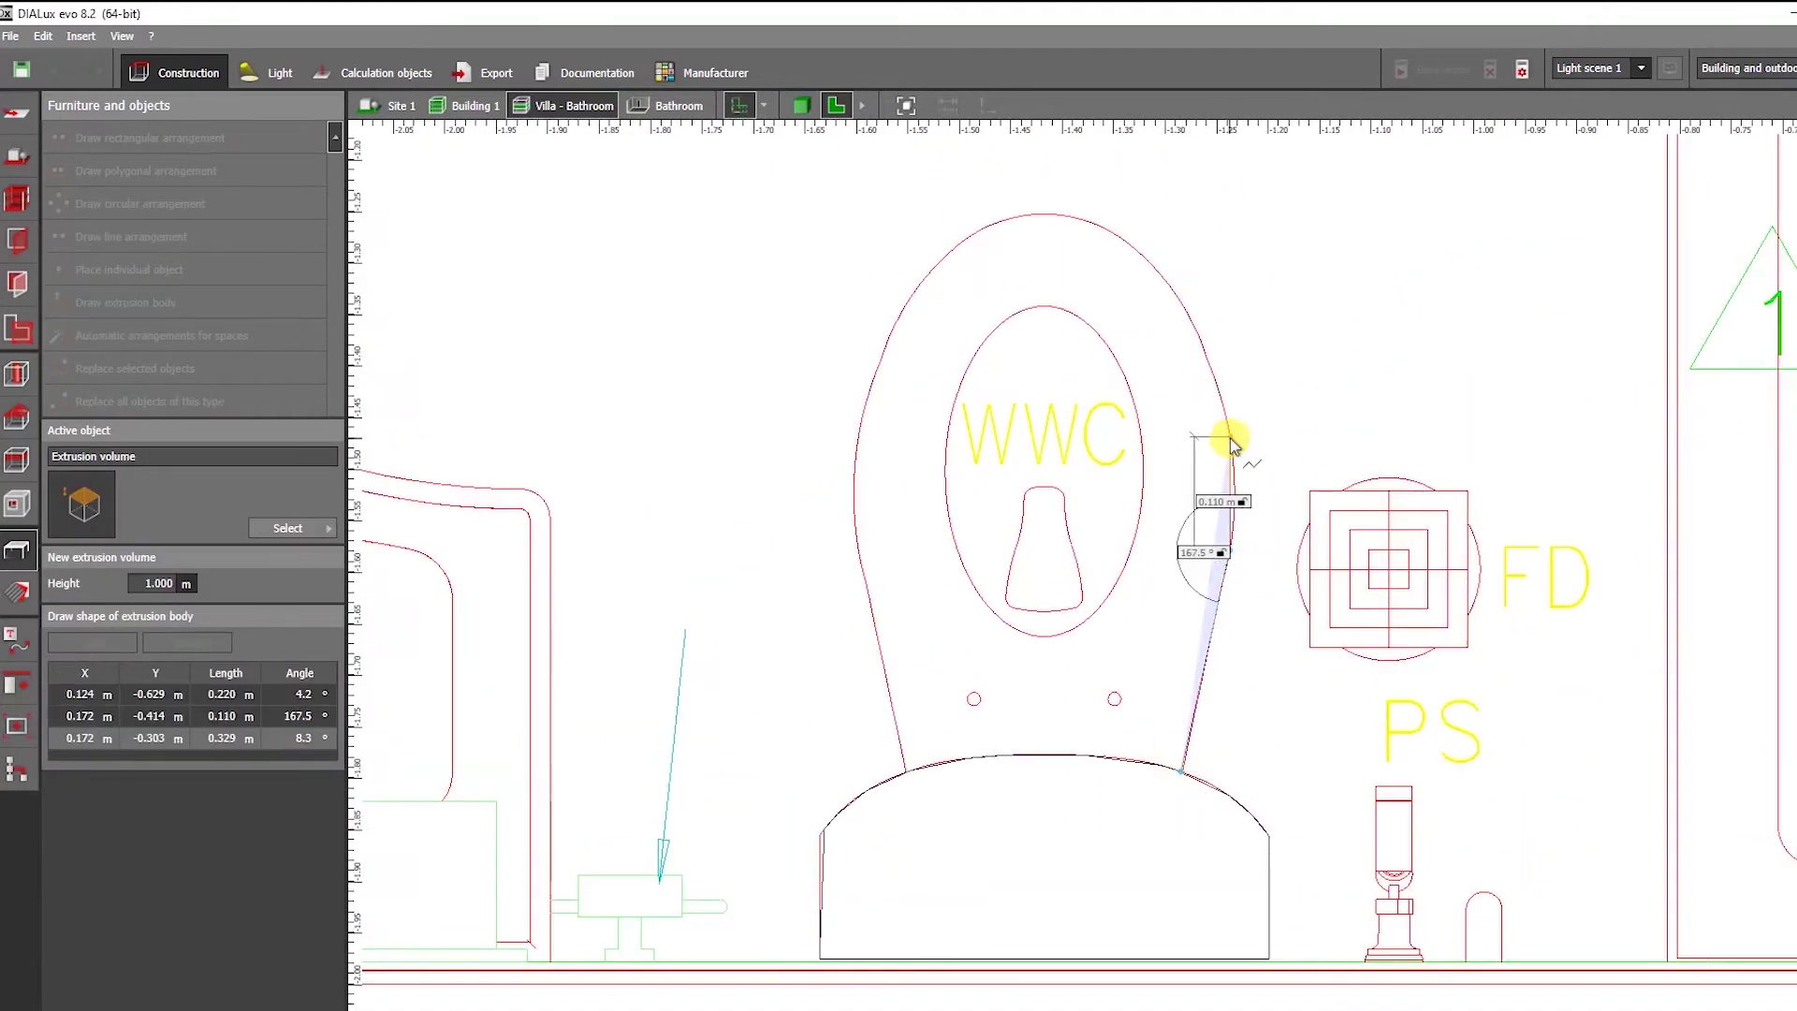
pyautogui.click(1229, 436)
pyautogui.click(1203, 349)
pyautogui.click(1150, 269)
pyautogui.hotkey('ctrl', 'z')
pyautogui.hotkey('ctrl', 'z')
pyautogui.hotkey('ctrl', 'z')
# Trace the rest of the toilet bowl outline and finish the extrusion body at about 0.37 by 0.54 m.
pyautogui.click(1233, 470)
pyautogui.click(1225, 414)
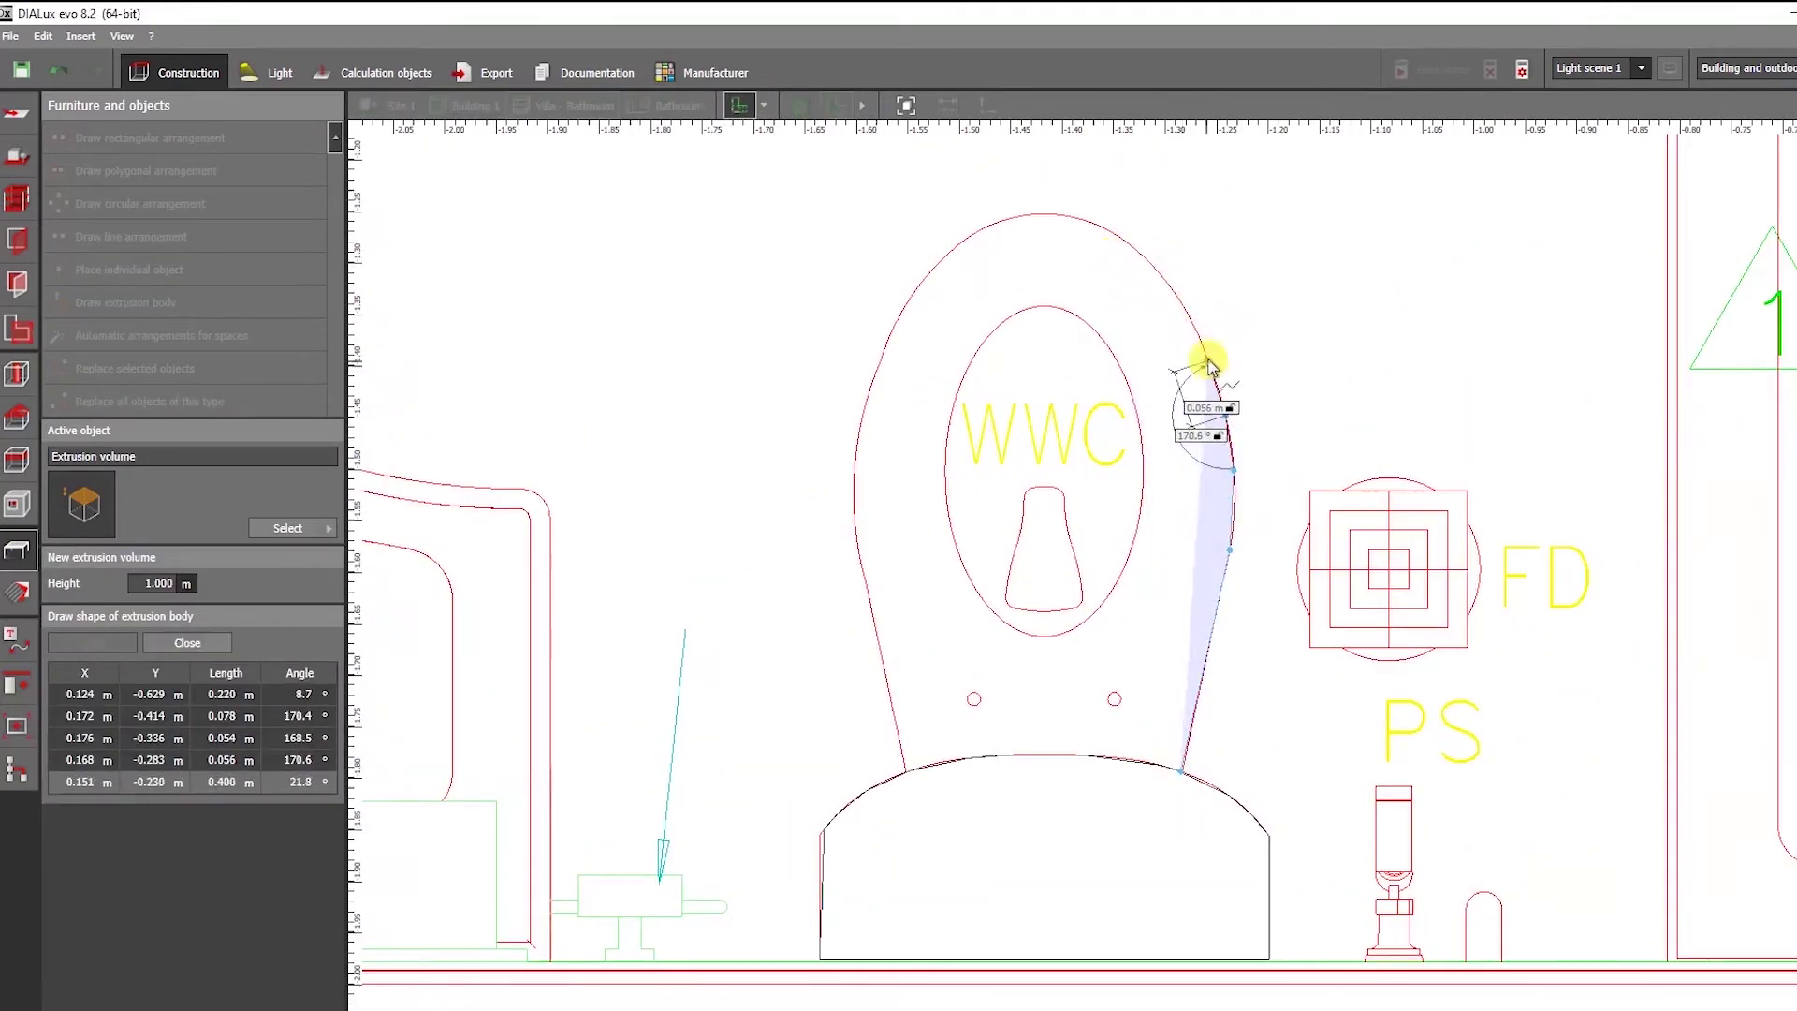
pyautogui.click(1206, 356)
pyautogui.click(1172, 289)
pyautogui.click(1125, 241)
pyautogui.click(1087, 221)
pyautogui.click(1034, 214)
pyautogui.click(980, 229)
pyautogui.click(947, 254)
pyautogui.click(913, 293)
pyautogui.click(884, 353)
pyautogui.click(859, 428)
pyautogui.click(853, 482)
pyautogui.click(860, 559)
pyautogui.click(884, 667)
pyautogui.click(901, 754)
pyautogui.click(973, 756)
pyautogui.click(1115, 756)
pyautogui.click(1130, 761)
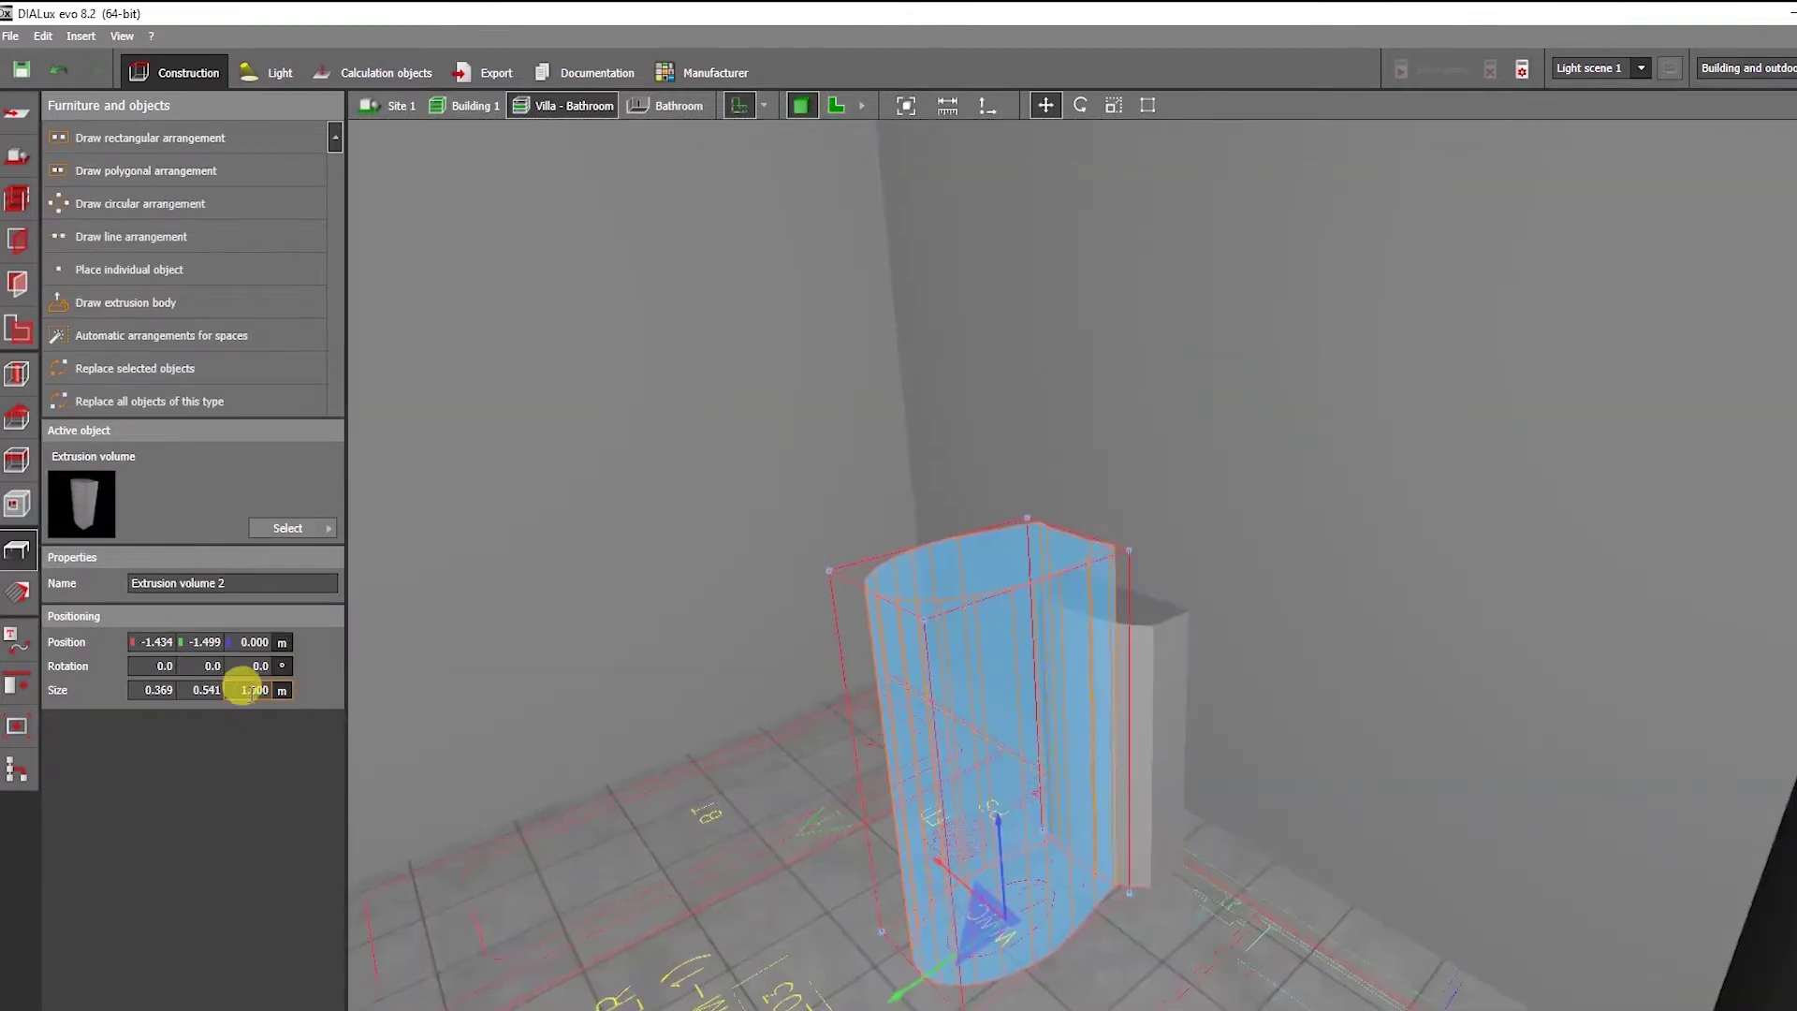
# Reduce the toilet bowl body's height so that it is lower than the cistern.
pyautogui.press('Return')
pyautogui.click(711, 644)
pyautogui.moveTo(711, 644); pyautogui.dragTo(898, 655, button='right')
# Draw an oval extrusion body along the inner opening of the toilet bowl, about 0.19 by 0.32 m.
pyautogui.click(836, 105)
pyautogui.moveTo(961, 385); pyautogui.dragTo(962, 689, button='middle')
pyautogui.scroll(1, 962, 689)
pyautogui.click(94, 310)
pyautogui.scroll(2, 901, 455)
pyautogui.click(851, 327)
pyautogui.click(826, 376)
pyautogui.click(806, 446)
pyautogui.click(800, 512)
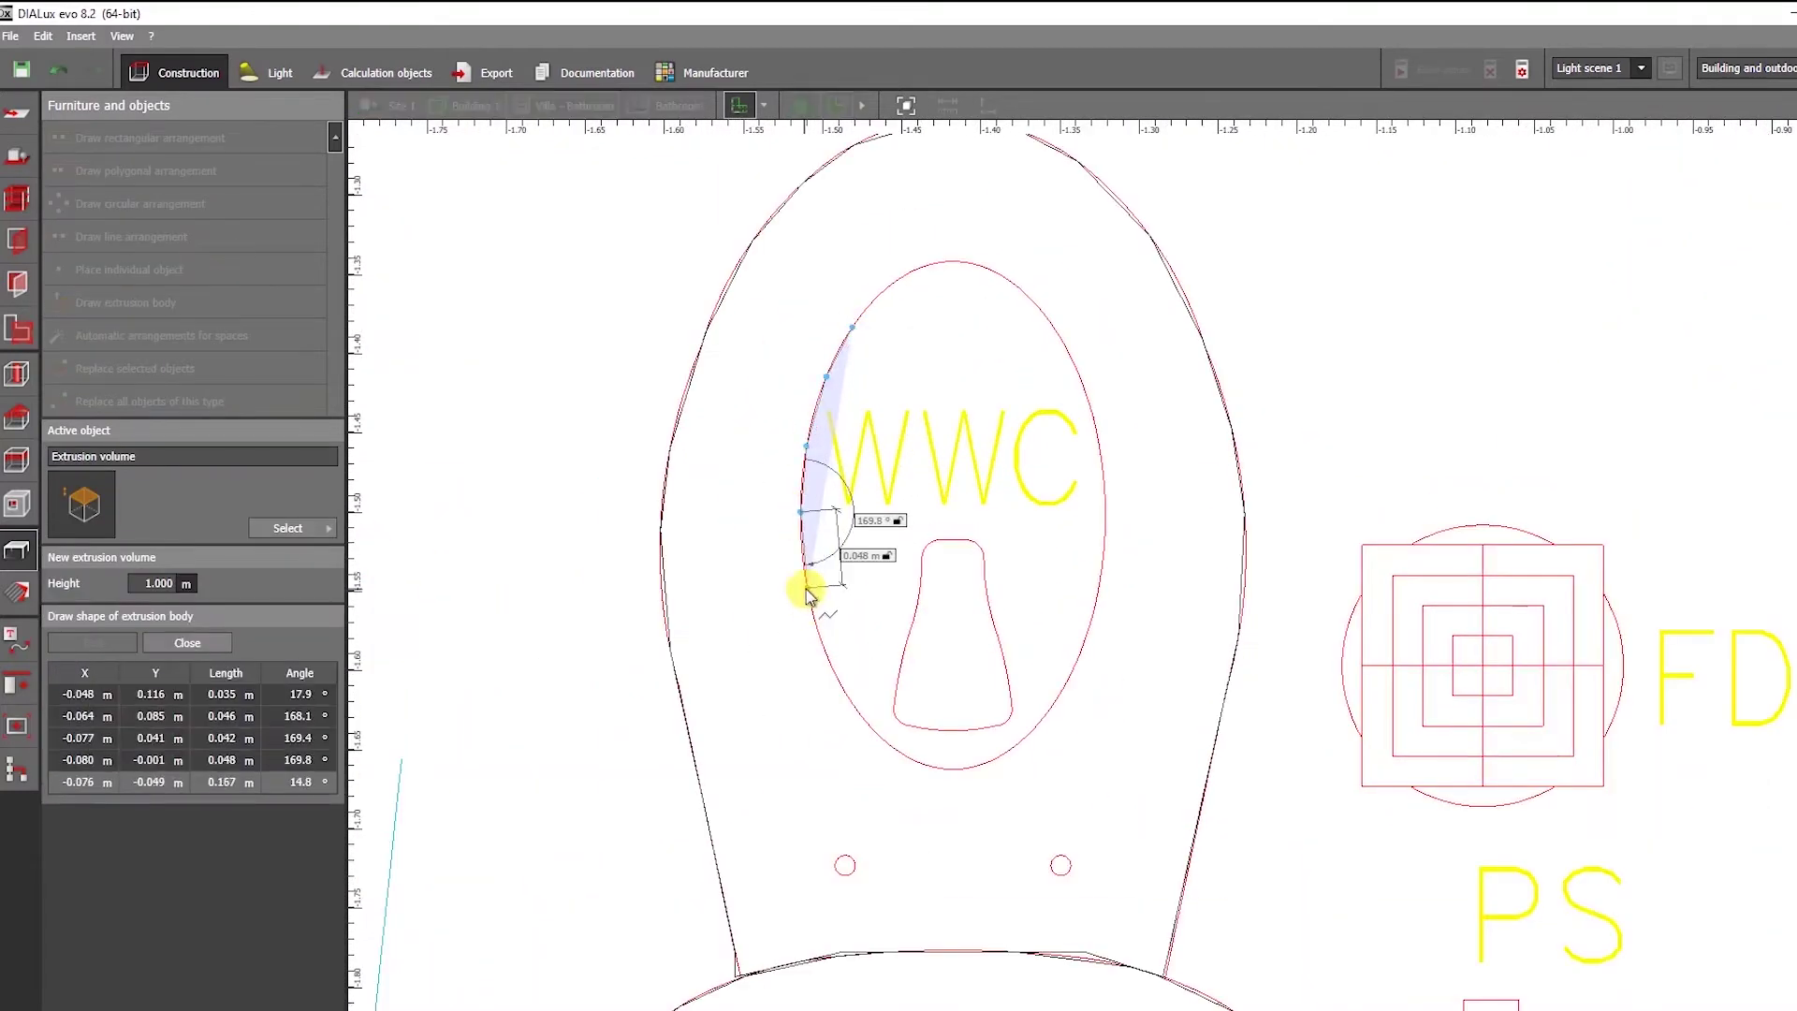
pyautogui.click(806, 587)
pyautogui.click(827, 656)
pyautogui.click(861, 717)
pyautogui.click(895, 749)
pyautogui.click(929, 764)
pyautogui.click(967, 767)
pyautogui.click(1012, 747)
pyautogui.click(1054, 700)
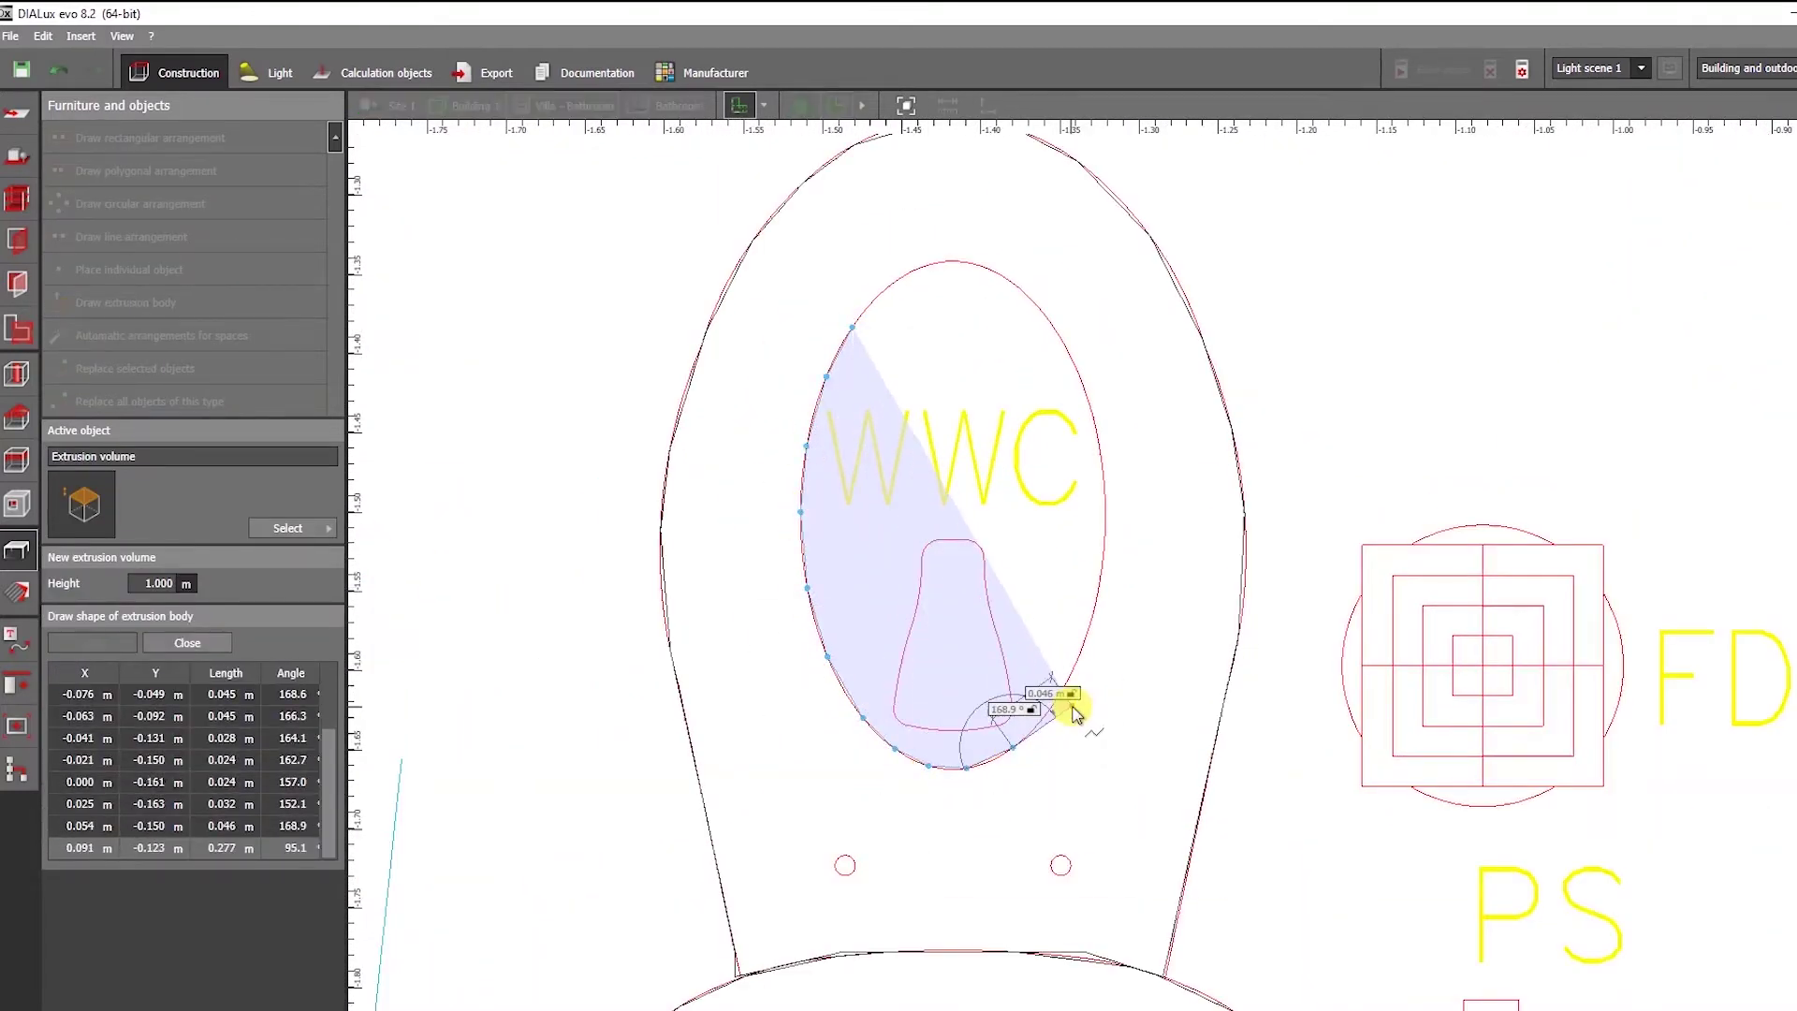
pyautogui.click(1093, 616)
pyautogui.click(1105, 518)
pyautogui.click(1092, 414)
pyautogui.click(1057, 329)
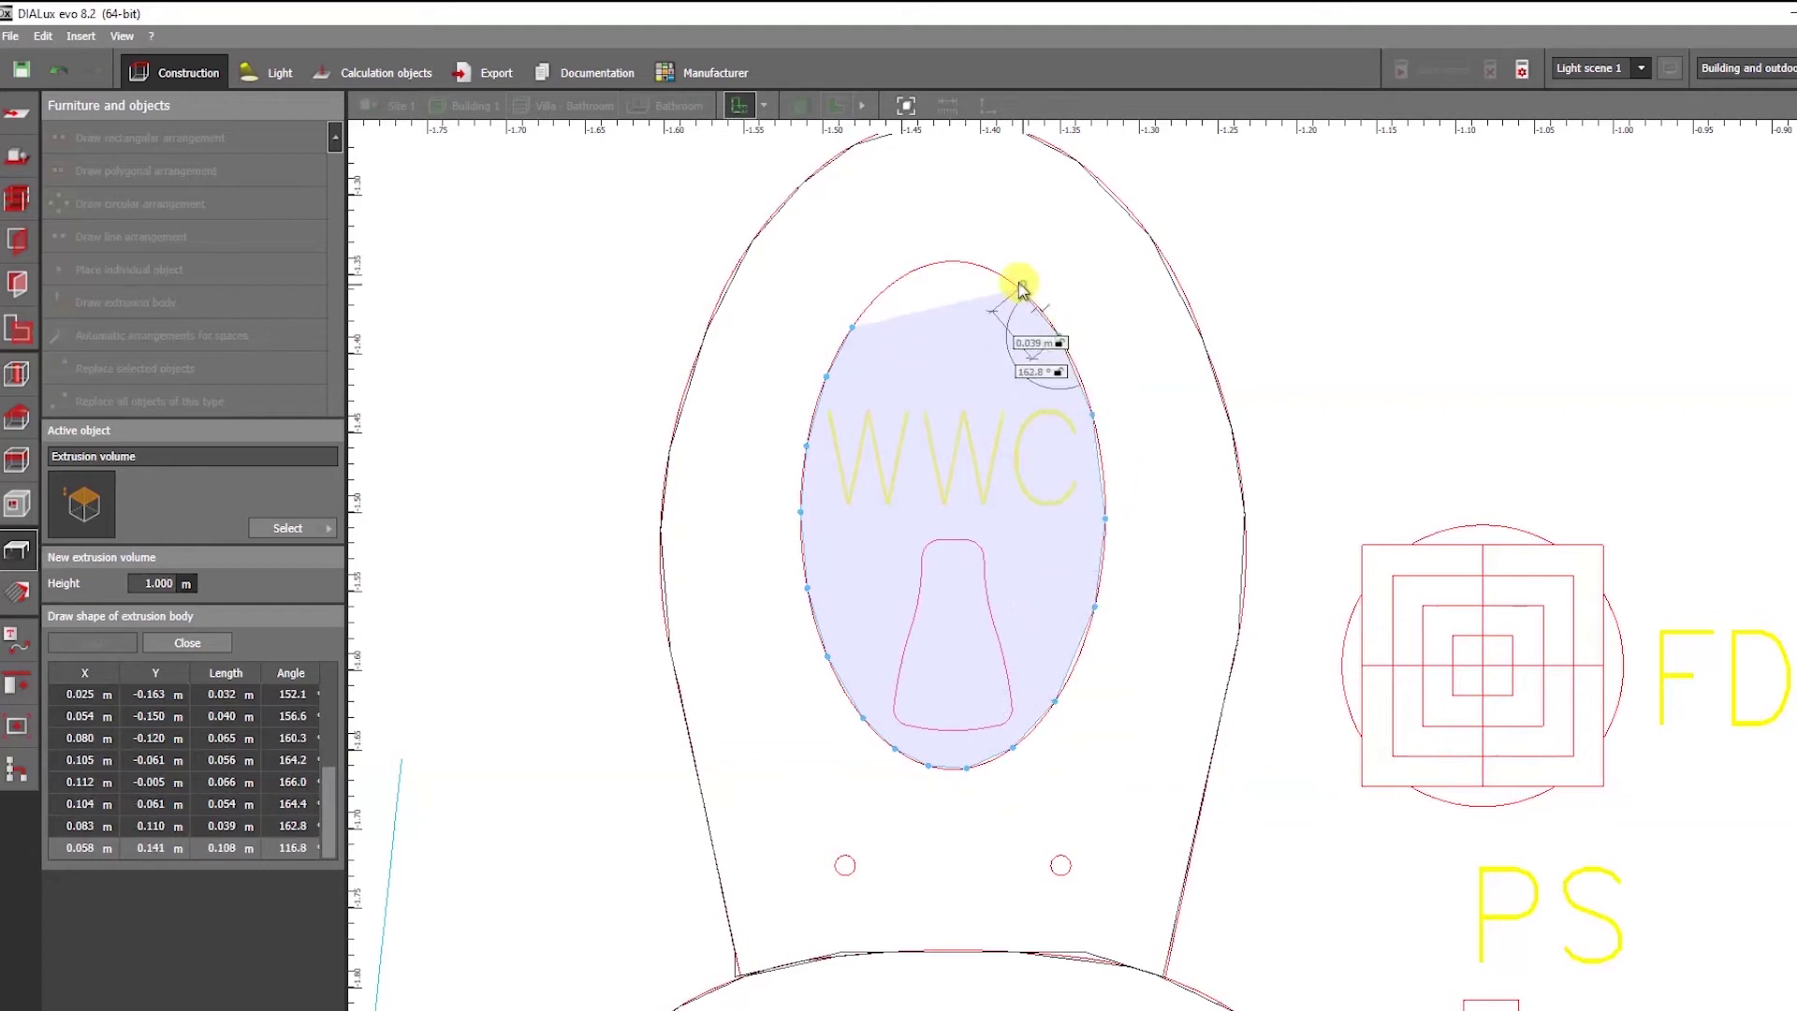
pyautogui.click(912, 271)
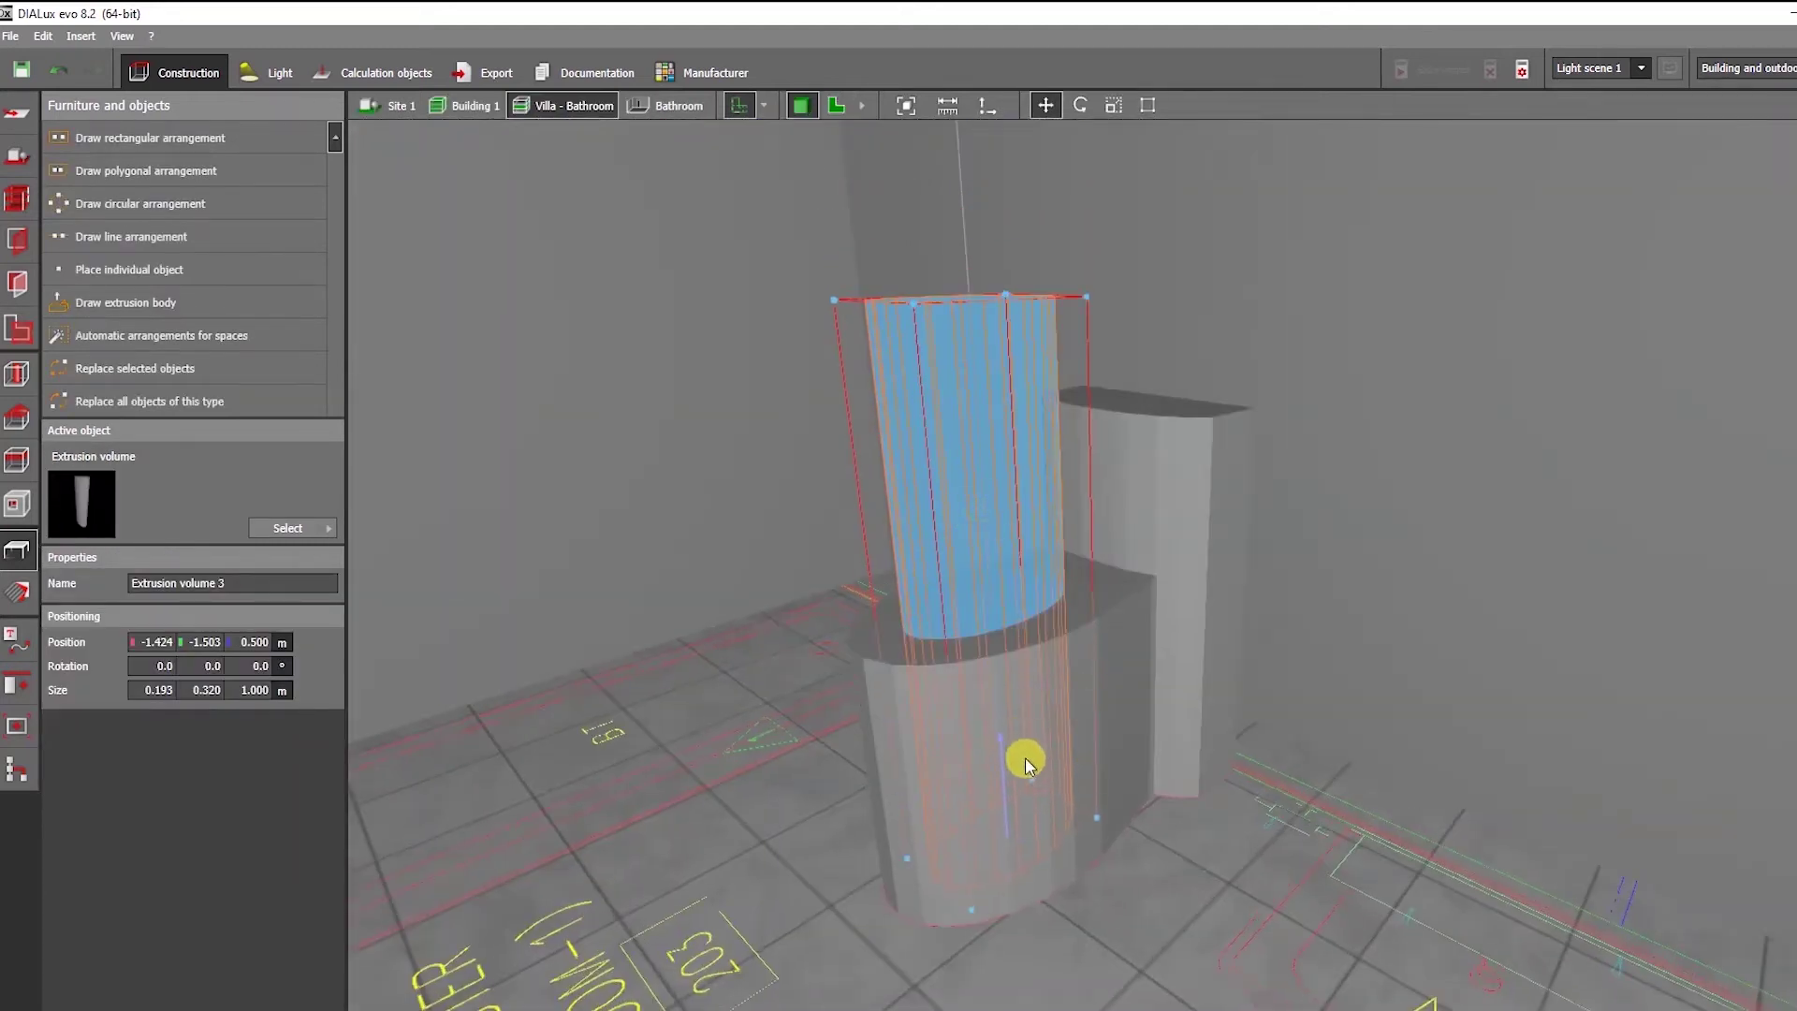
# Select the bowl and oval bodies in the Bathroom plan and subtract the oval from Extrusion volume 2.
pyautogui.scroll(-3, 1344, 770)
pyautogui.moveTo(1344, 770); pyautogui.dragTo(795, 655, button='right')
pyautogui.click(702, 108)
pyautogui.moveTo(1231, 744); pyautogui.dragTo(997, 785, button='right')
pyautogui.click(836, 105)
pyautogui.moveTo(783, 280); pyautogui.dragTo(1319, 923)
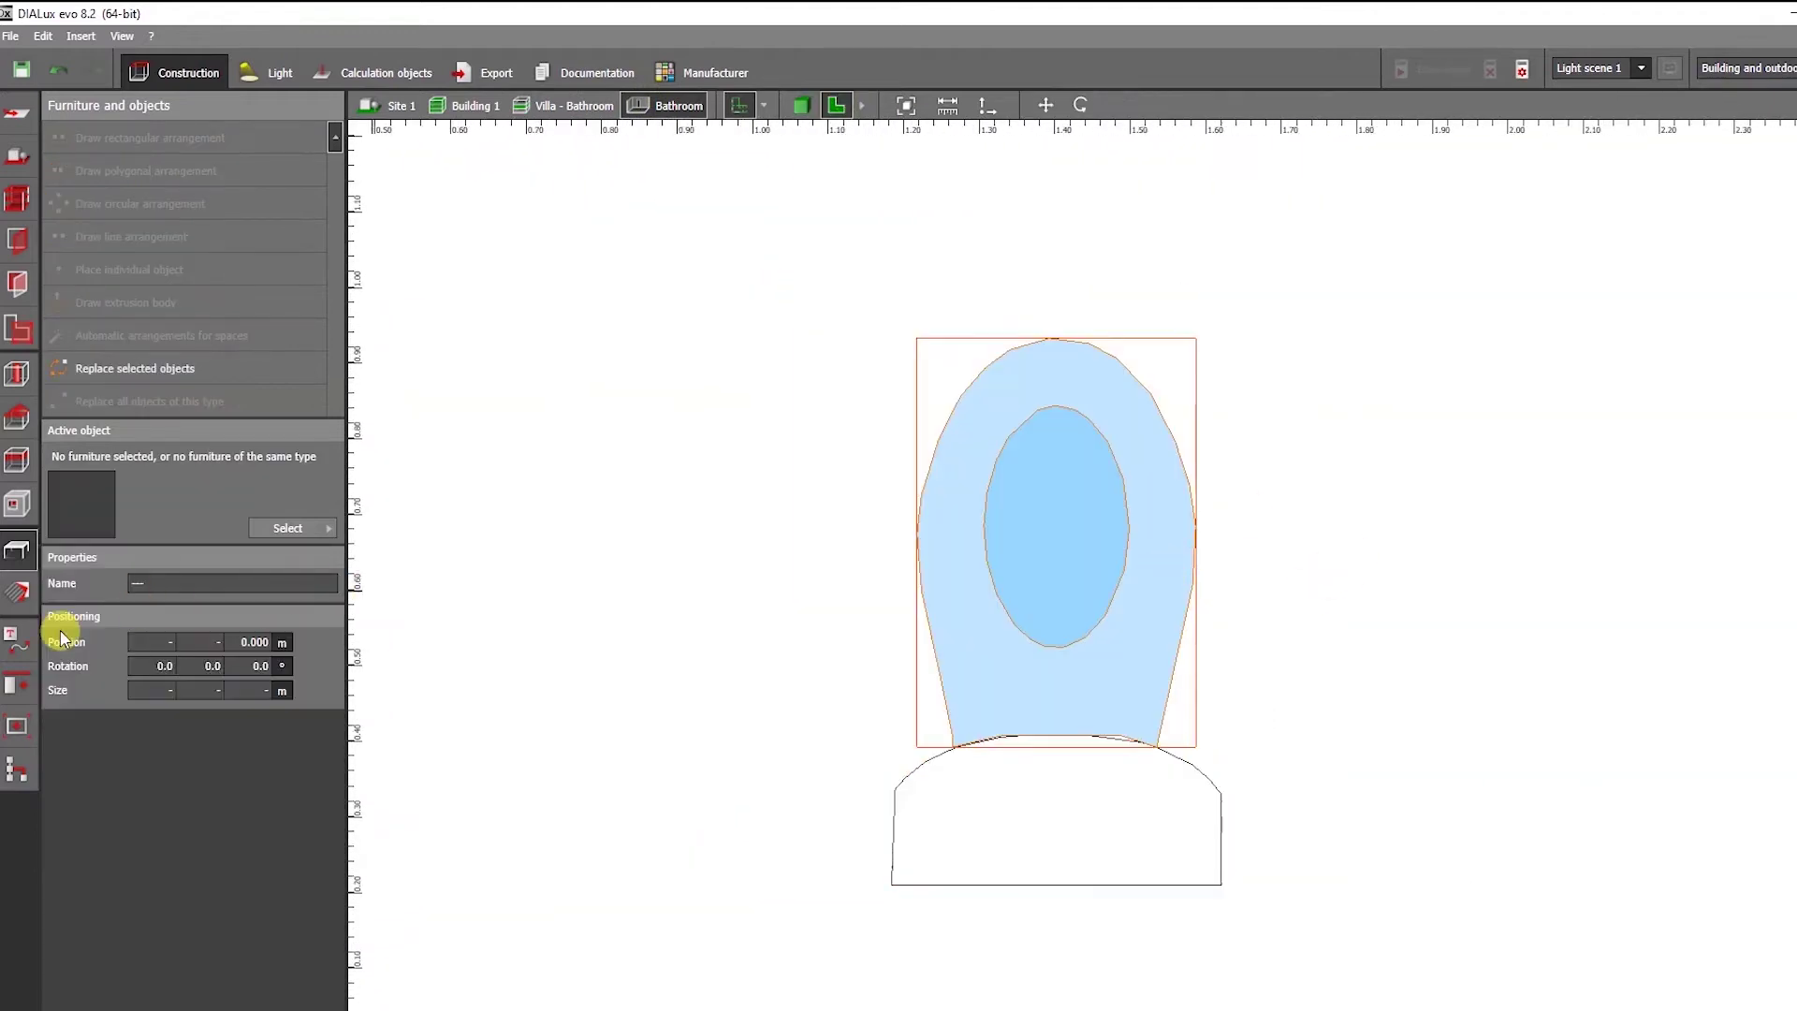
pyautogui.click(17, 684)
pyautogui.click(126, 432)
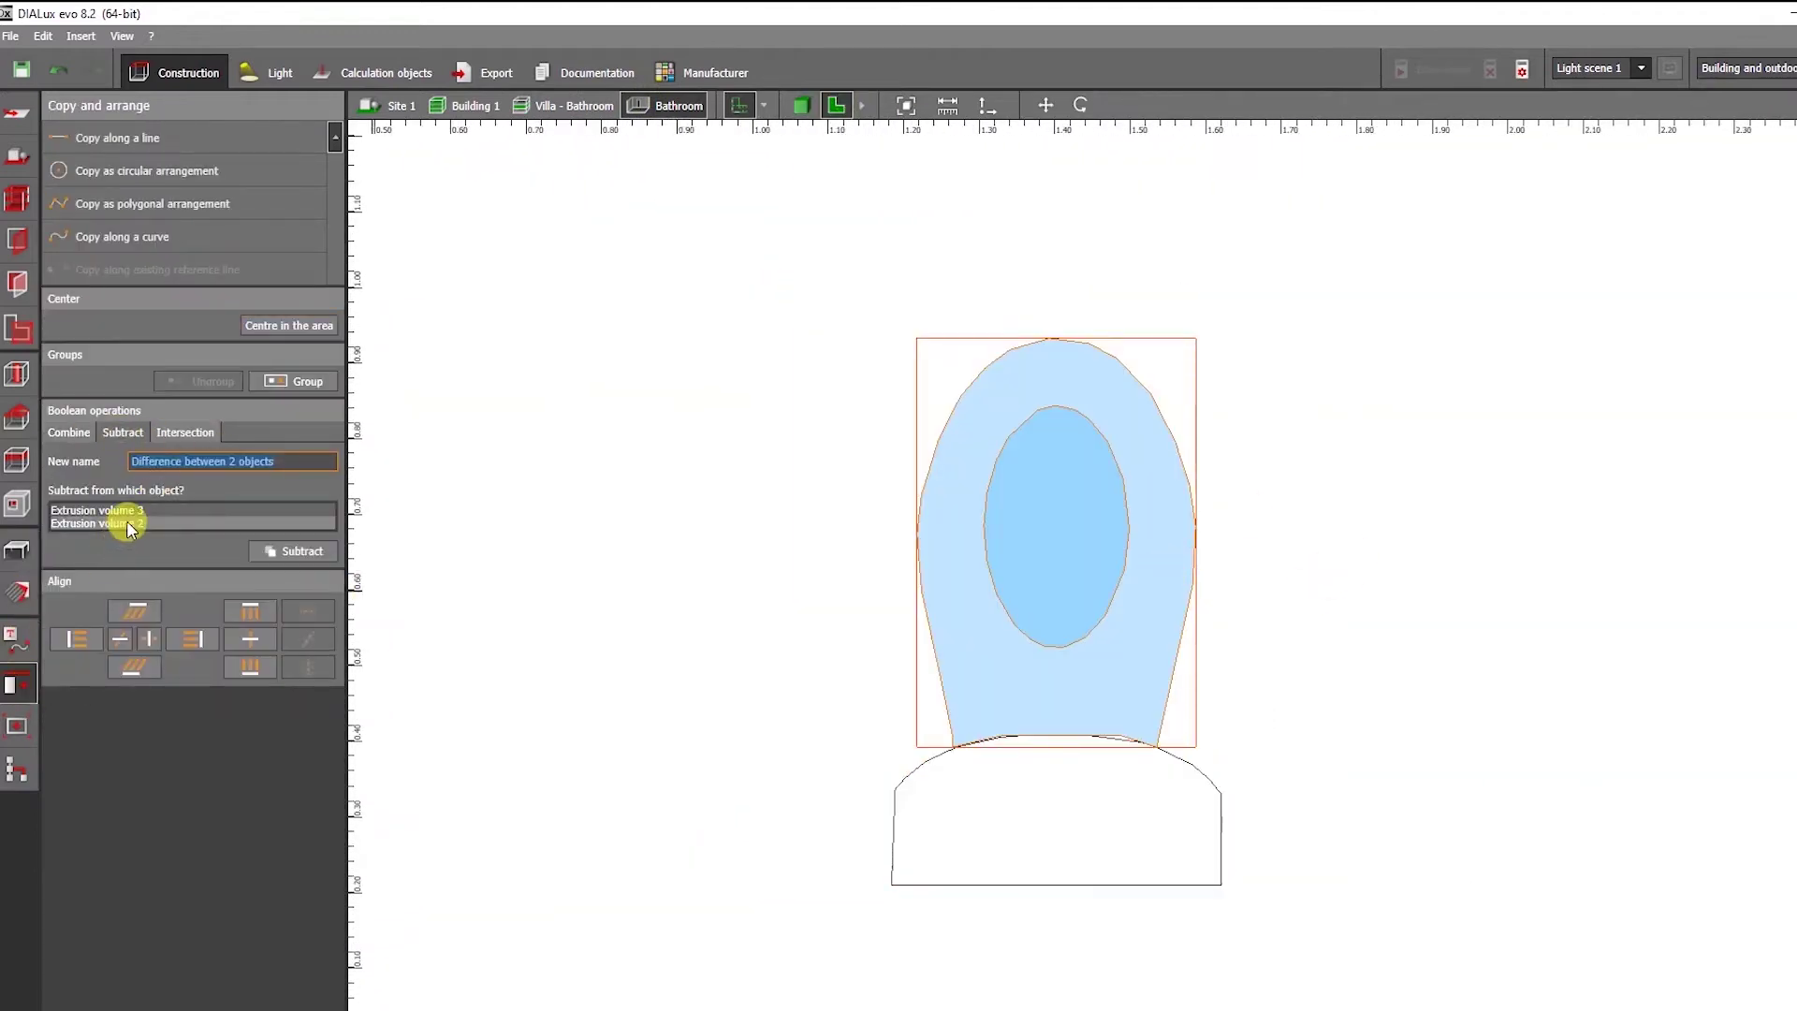
pyautogui.click(126, 520)
pyautogui.click(293, 548)
# Examine the hollowed toilet bowl and the cistern in the 3D view of the bathroom.
pyautogui.click(800, 105)
pyautogui.click(1097, 771)
pyautogui.scroll(2, 1097, 771)
pyautogui.moveTo(1096, 771); pyautogui.dragTo(1126, 556, button='right')
pyautogui.rightClick(1137, 552)
pyautogui.click(1169, 612)
pyautogui.click(1310, 711)
pyautogui.moveTo(1310, 711); pyautogui.dragTo(1207, 777, button='right')
pyautogui.rightClick(1074, 745)
pyautogui.click(1123, 803)
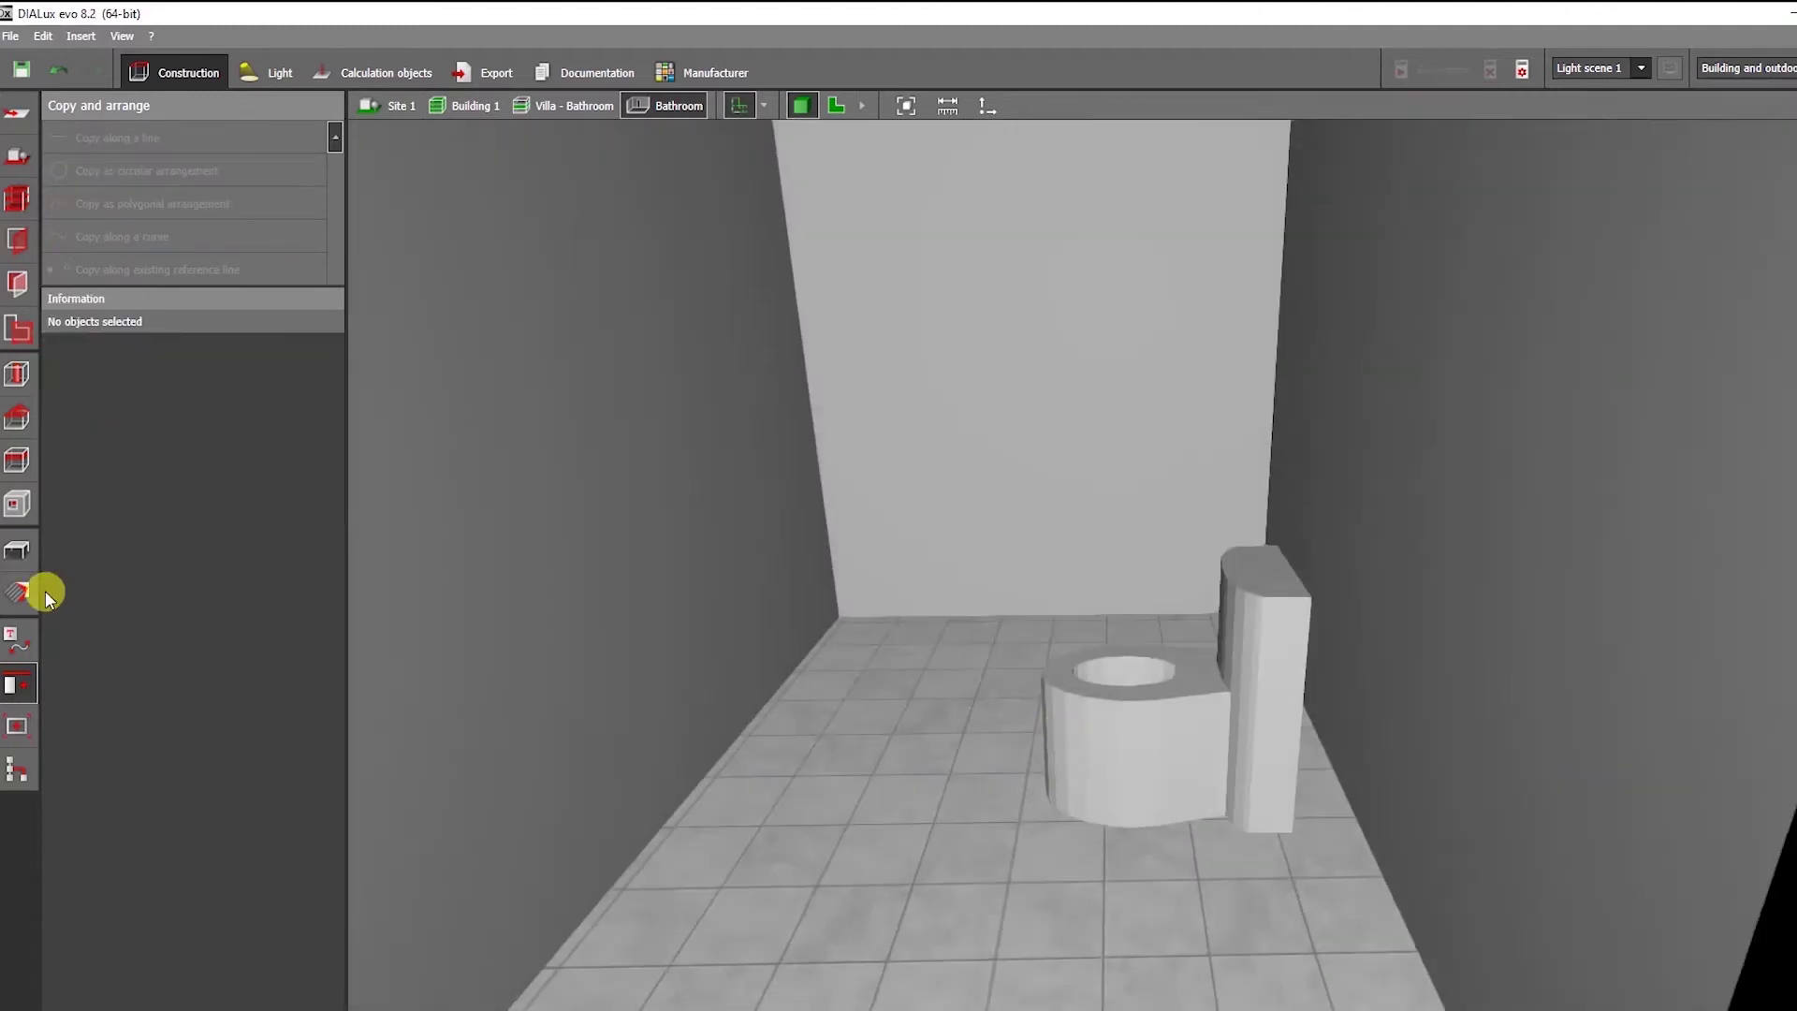
# Try placing the ready-made Toilet from the Sanitary group of the object catalog in the bathroom.
pyautogui.click(17, 550)
pyautogui.click(327, 528)
pyautogui.click(593, 554)
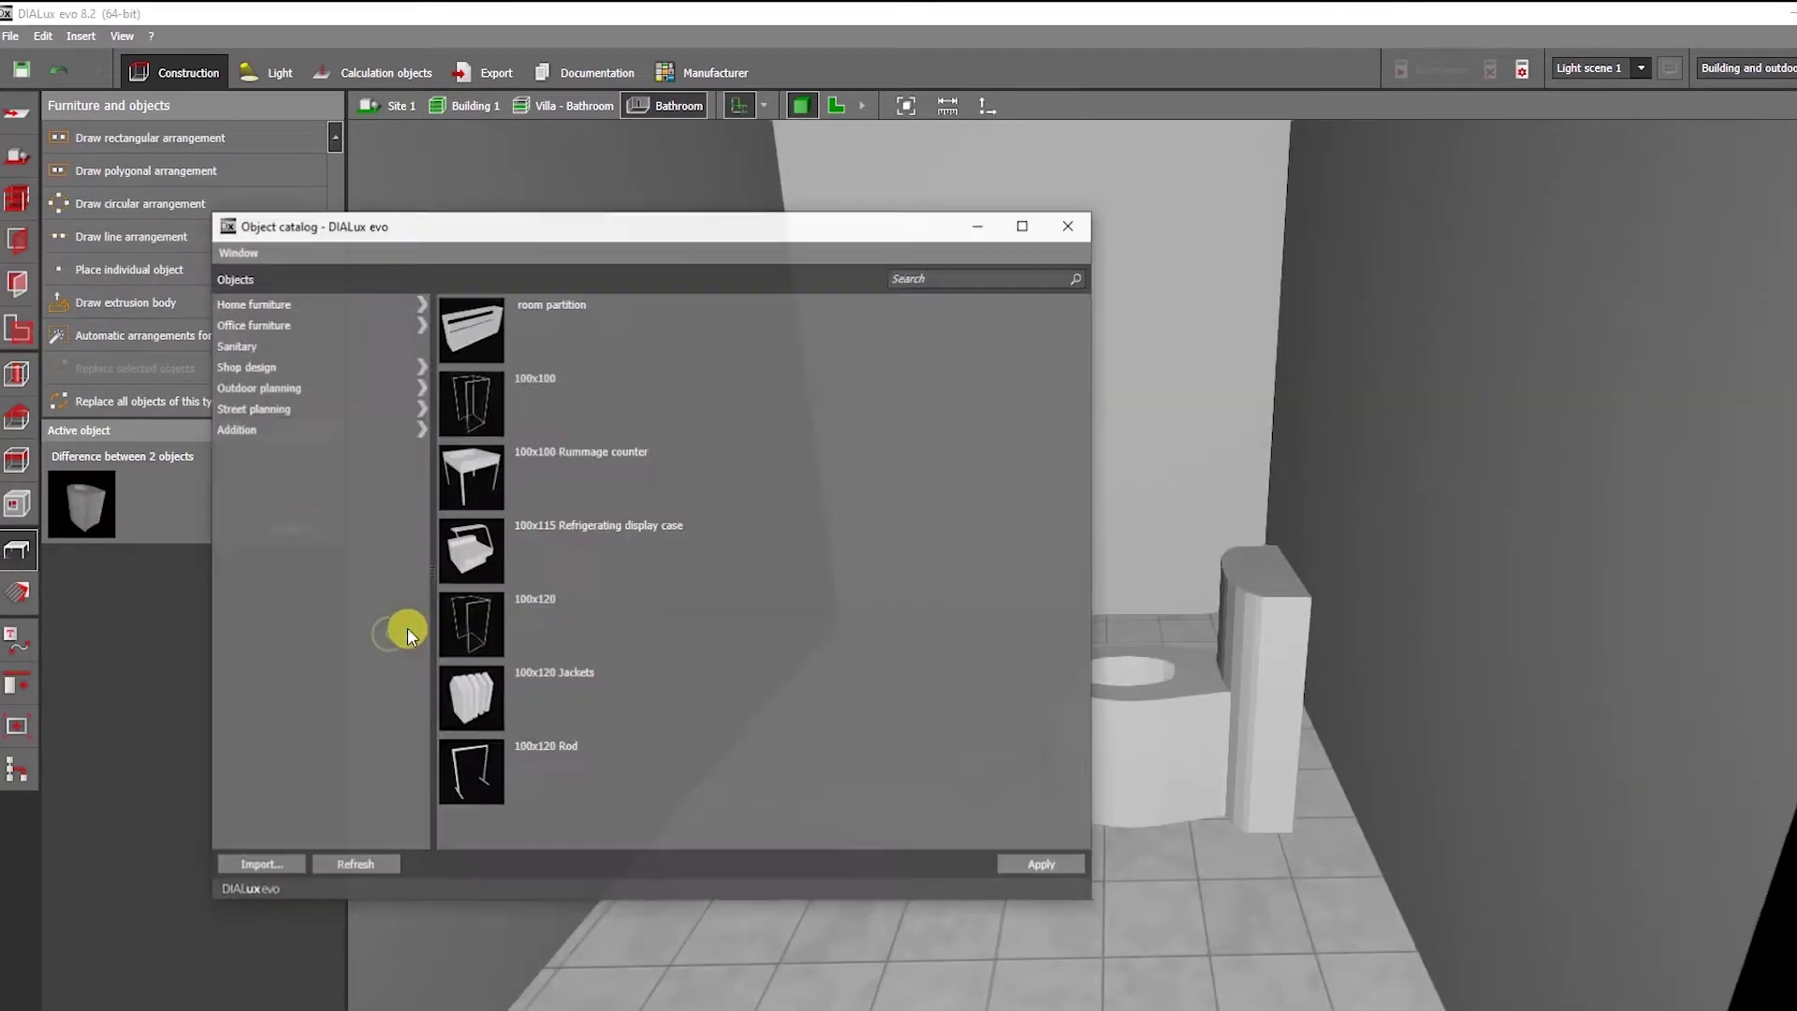
pyautogui.scroll(-6, 465, 473)
pyautogui.click(471, 476)
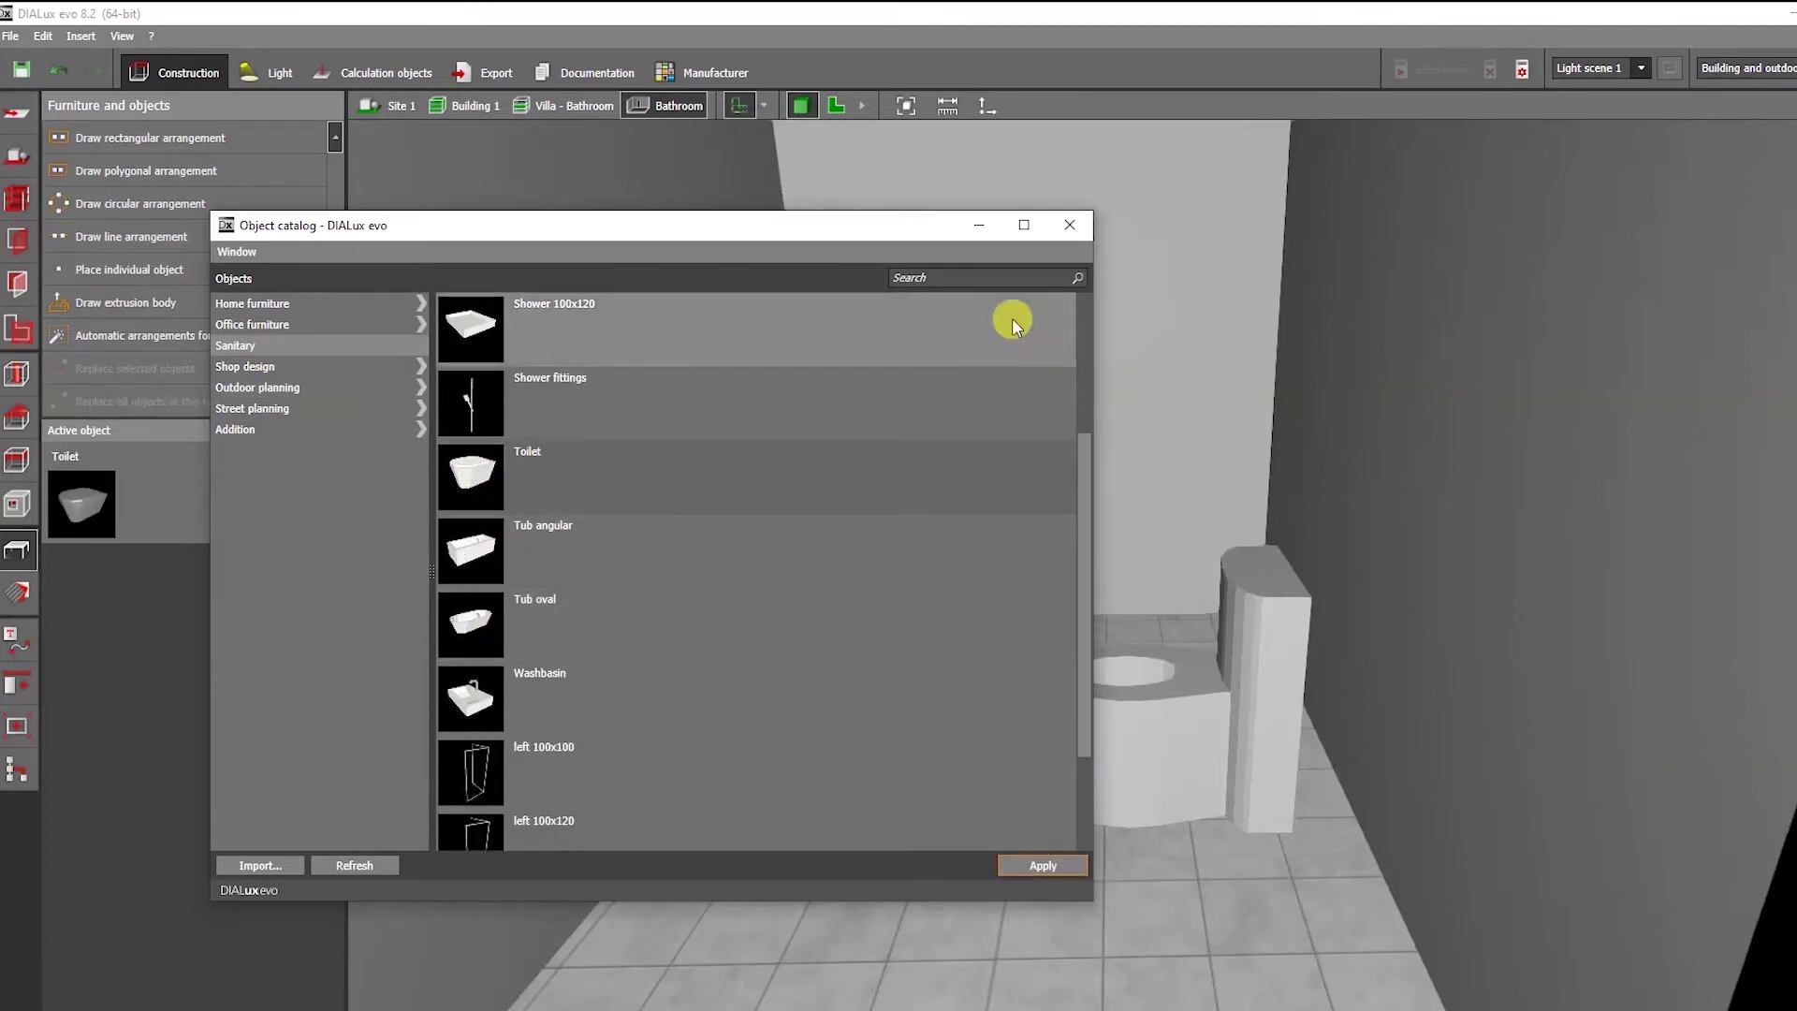
pyautogui.click(1068, 224)
pyautogui.click(851, 608)
pyautogui.moveTo(852, 608); pyautogui.dragTo(1058, 599)
pyautogui.moveTo(1057, 599); pyautogui.dragTo(1110, 509, button='right')
pyautogui.click(833, 730)
pyautogui.rightClick(1015, 465)
pyautogui.click(1076, 721)
# Return to the storey plan and choose the Washbasin from the Sanitary group of the object catalog.
pyautogui.click(836, 105)
pyautogui.scroll(-3, 1078, 599)
pyautogui.click(567, 105)
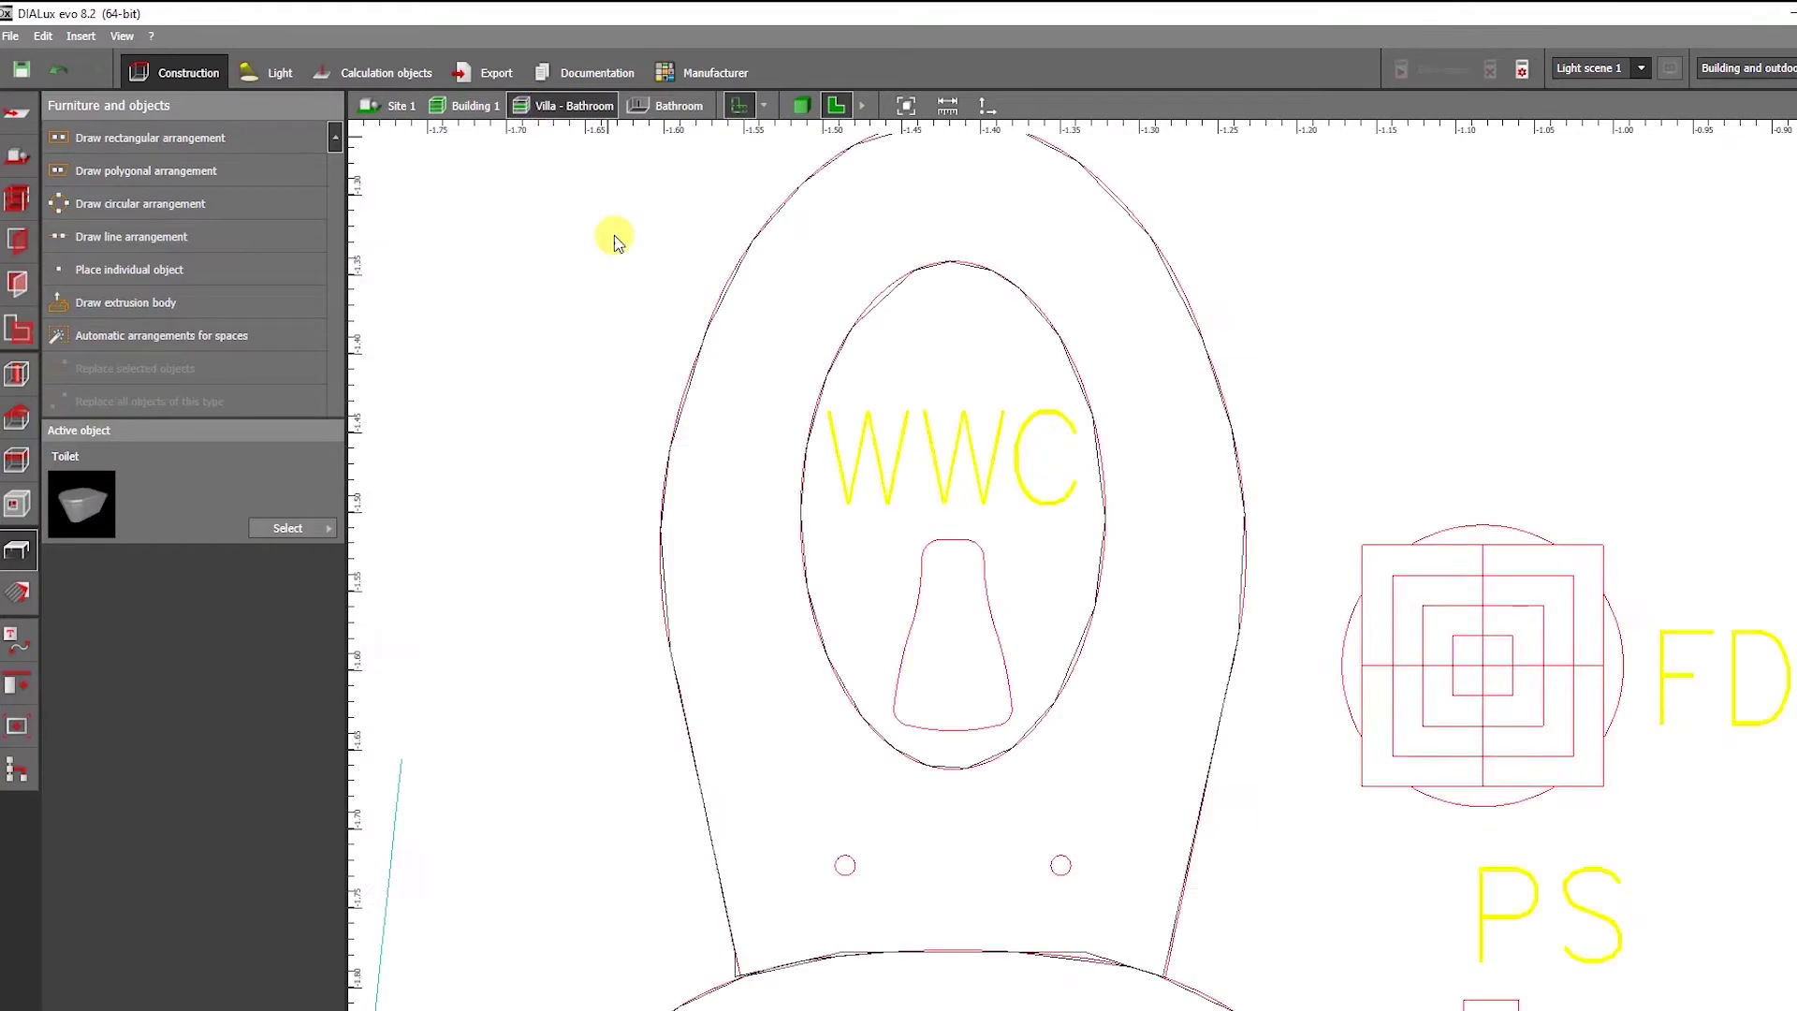
pyautogui.scroll(5, 992, 636)
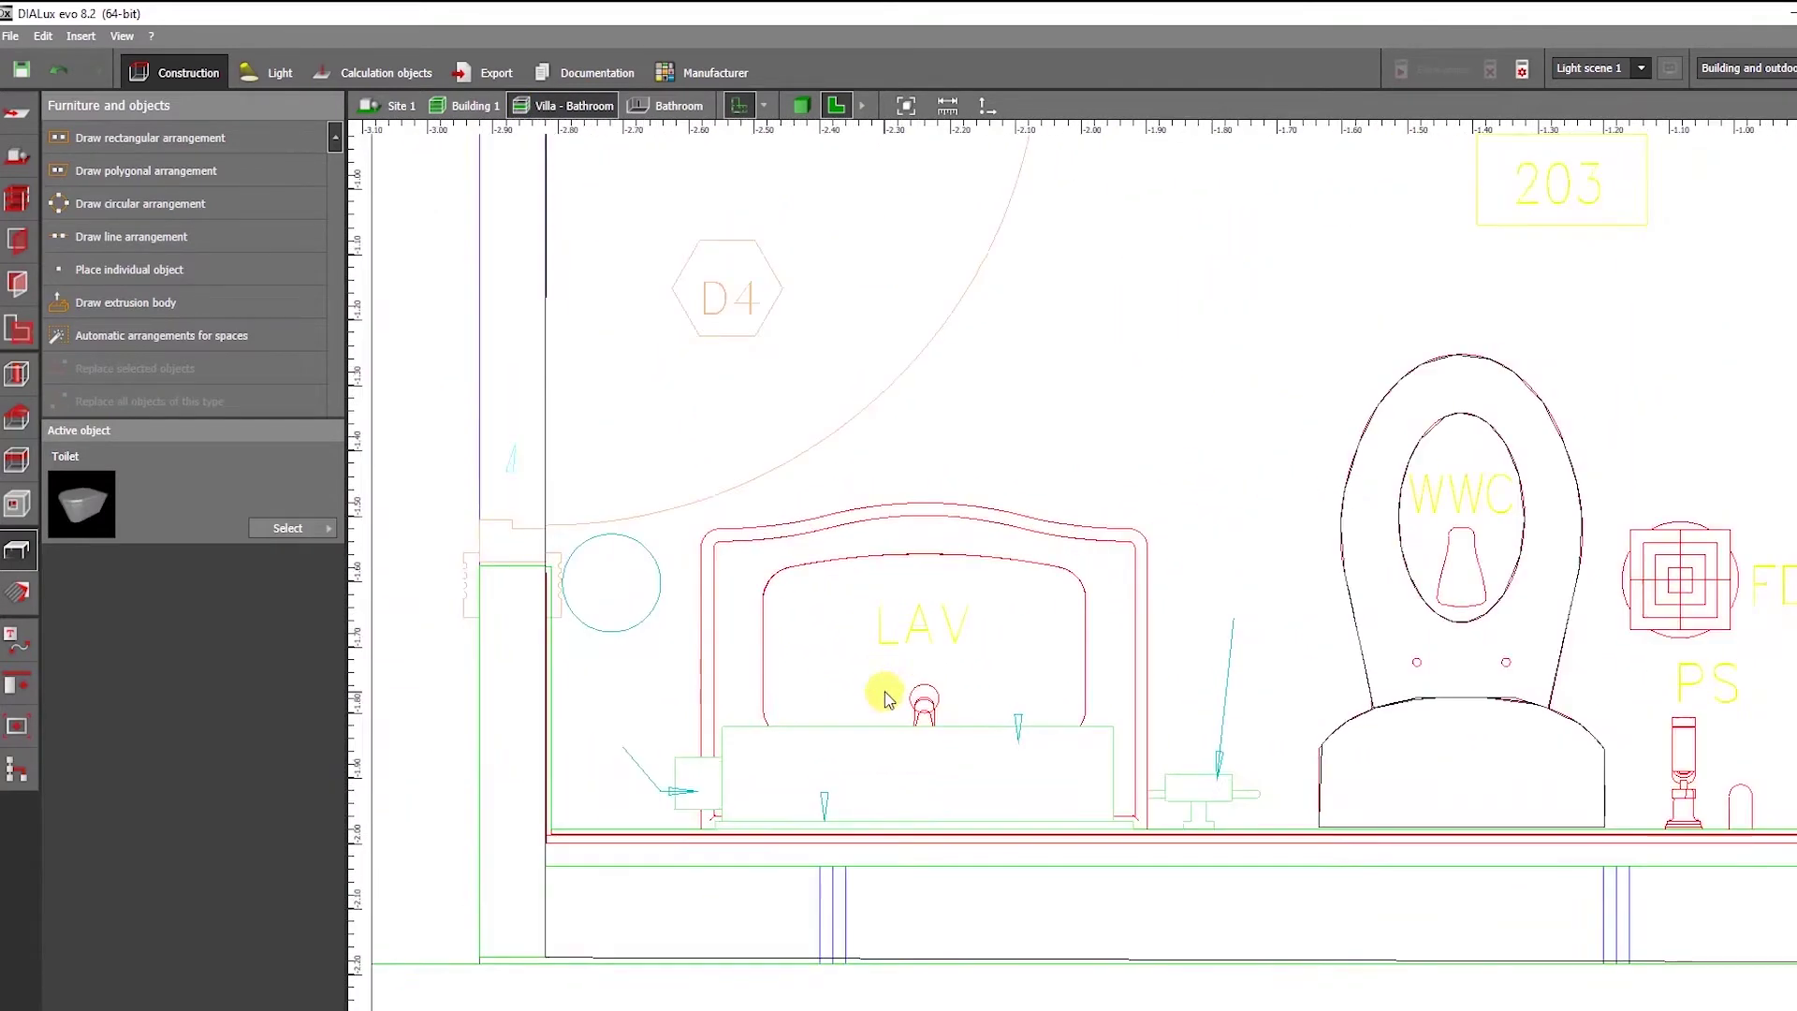
pyautogui.scroll(-2, 883, 743)
pyautogui.scroll(-1, 805, 697)
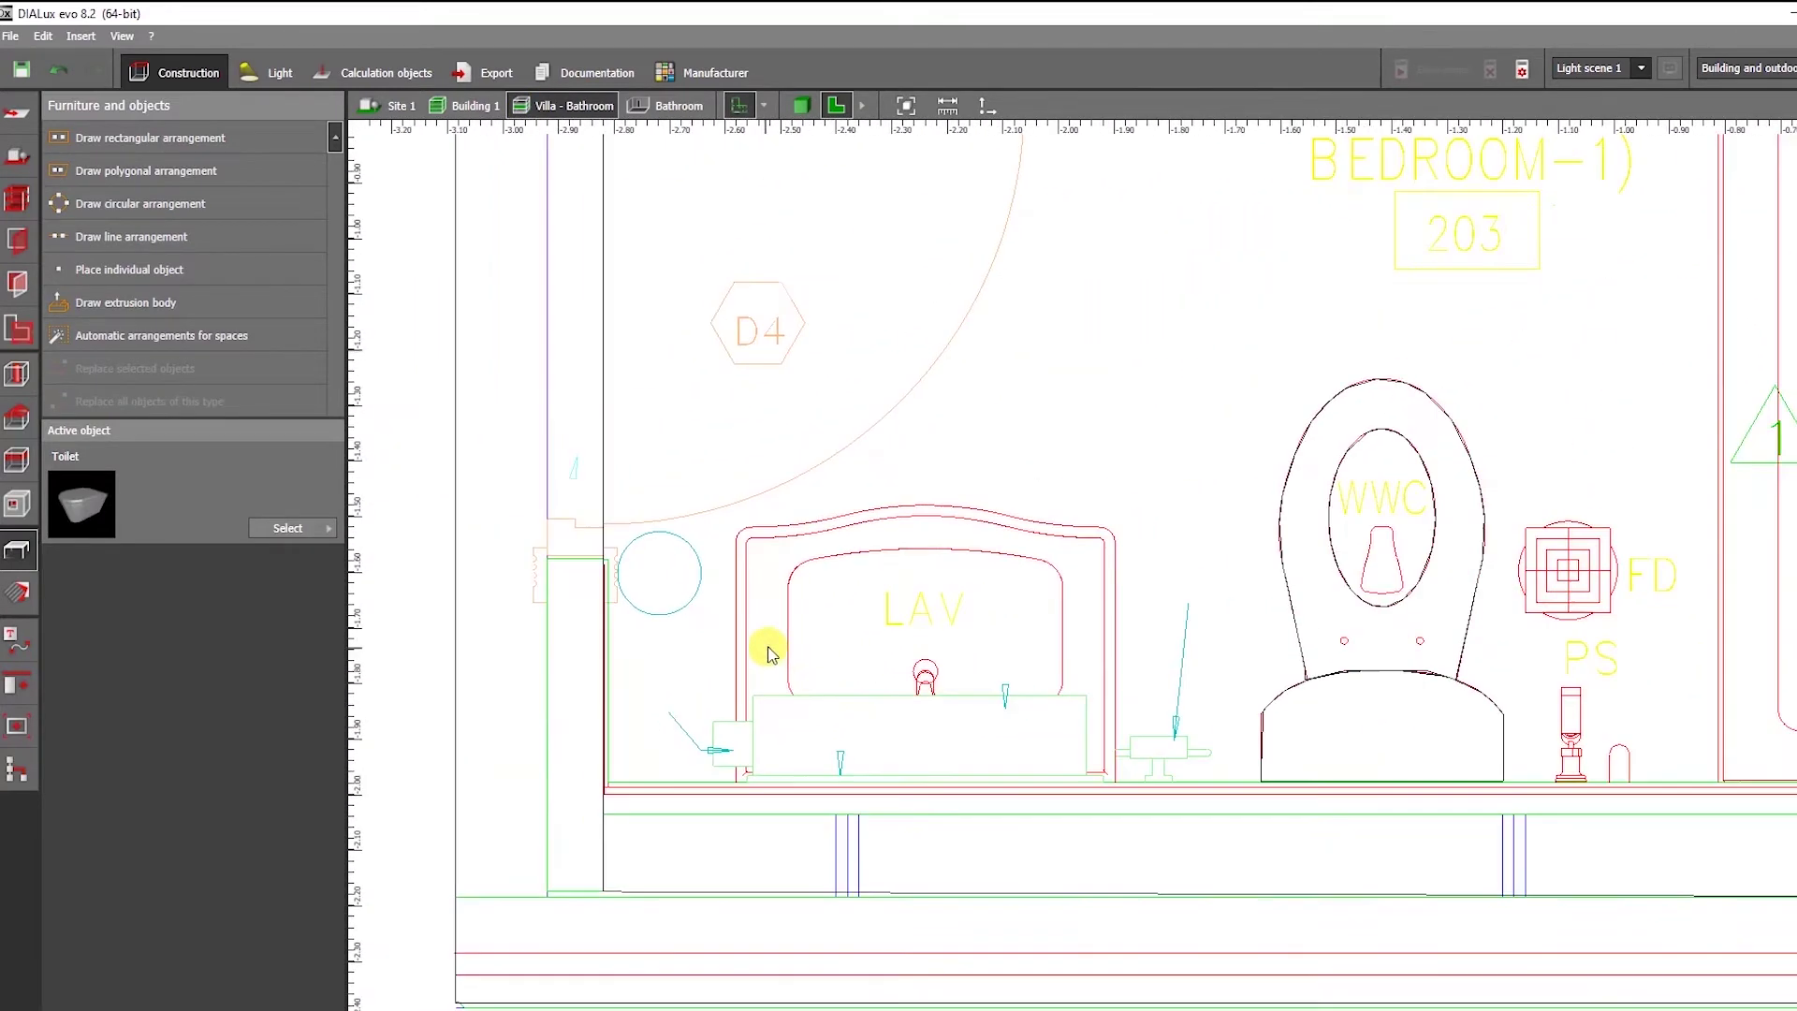
pyautogui.scroll(1, 423, 576)
pyautogui.click(316, 529)
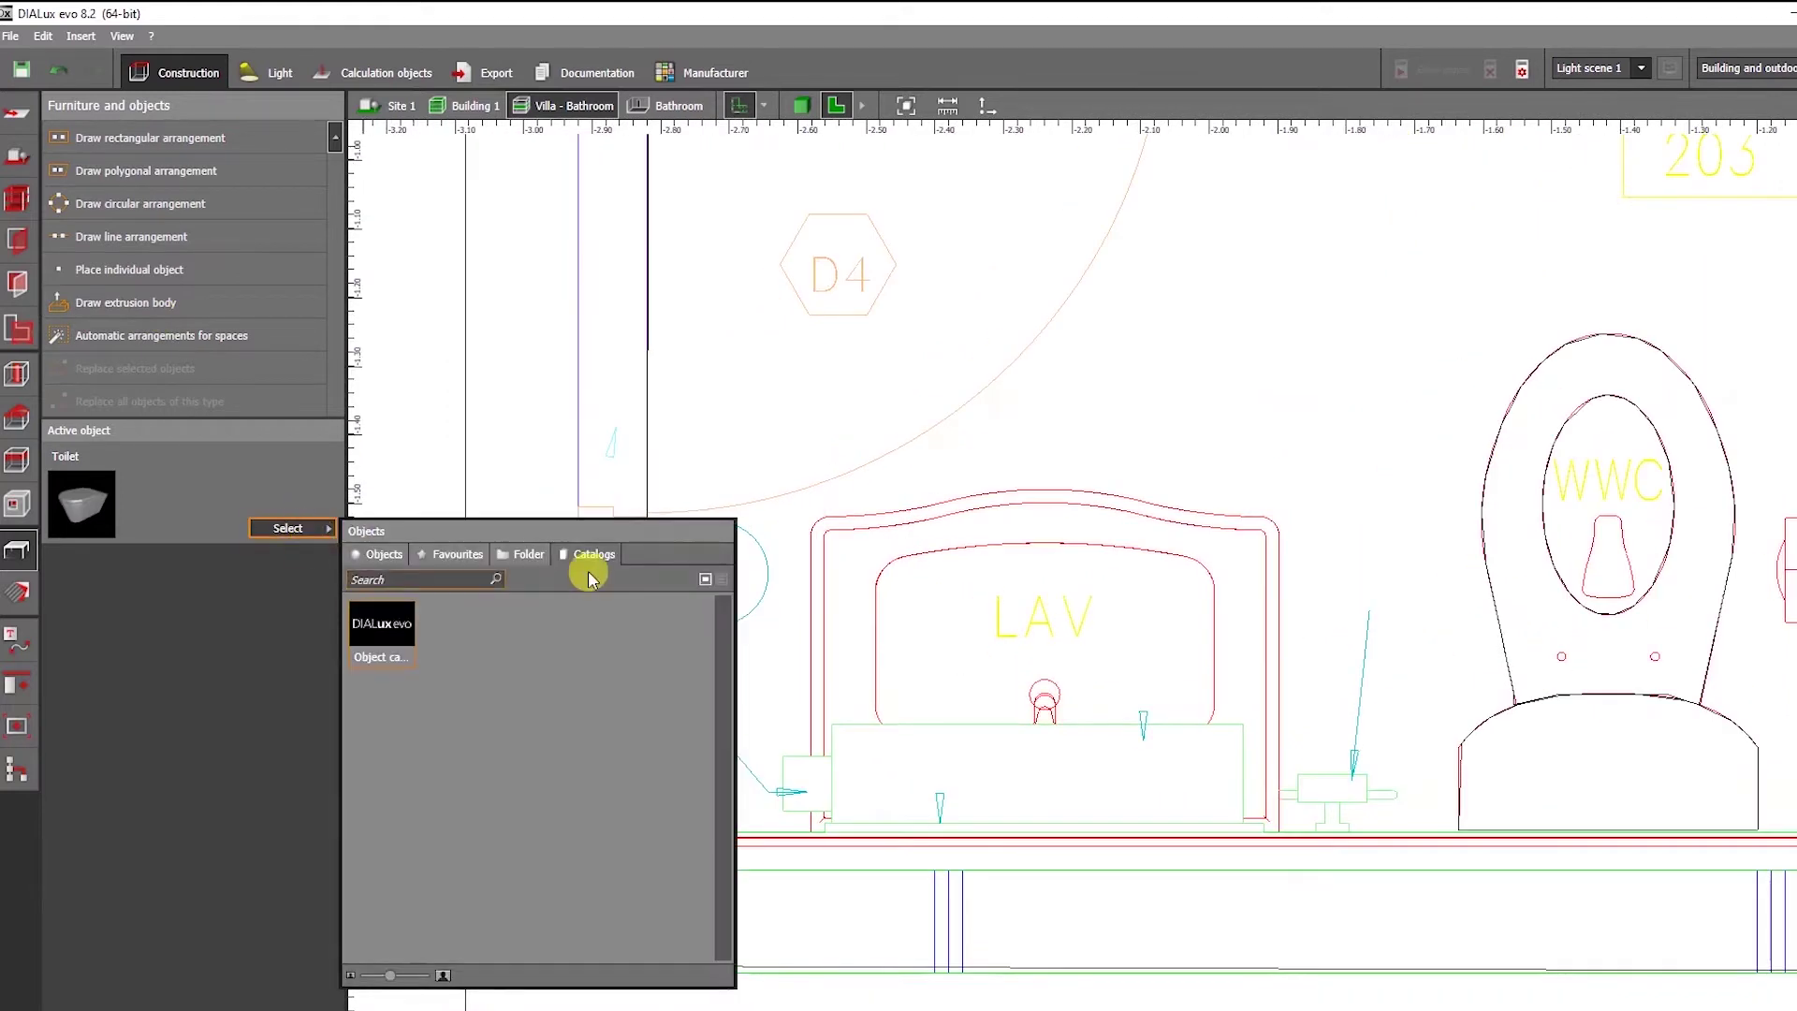
pyautogui.click(565, 555)
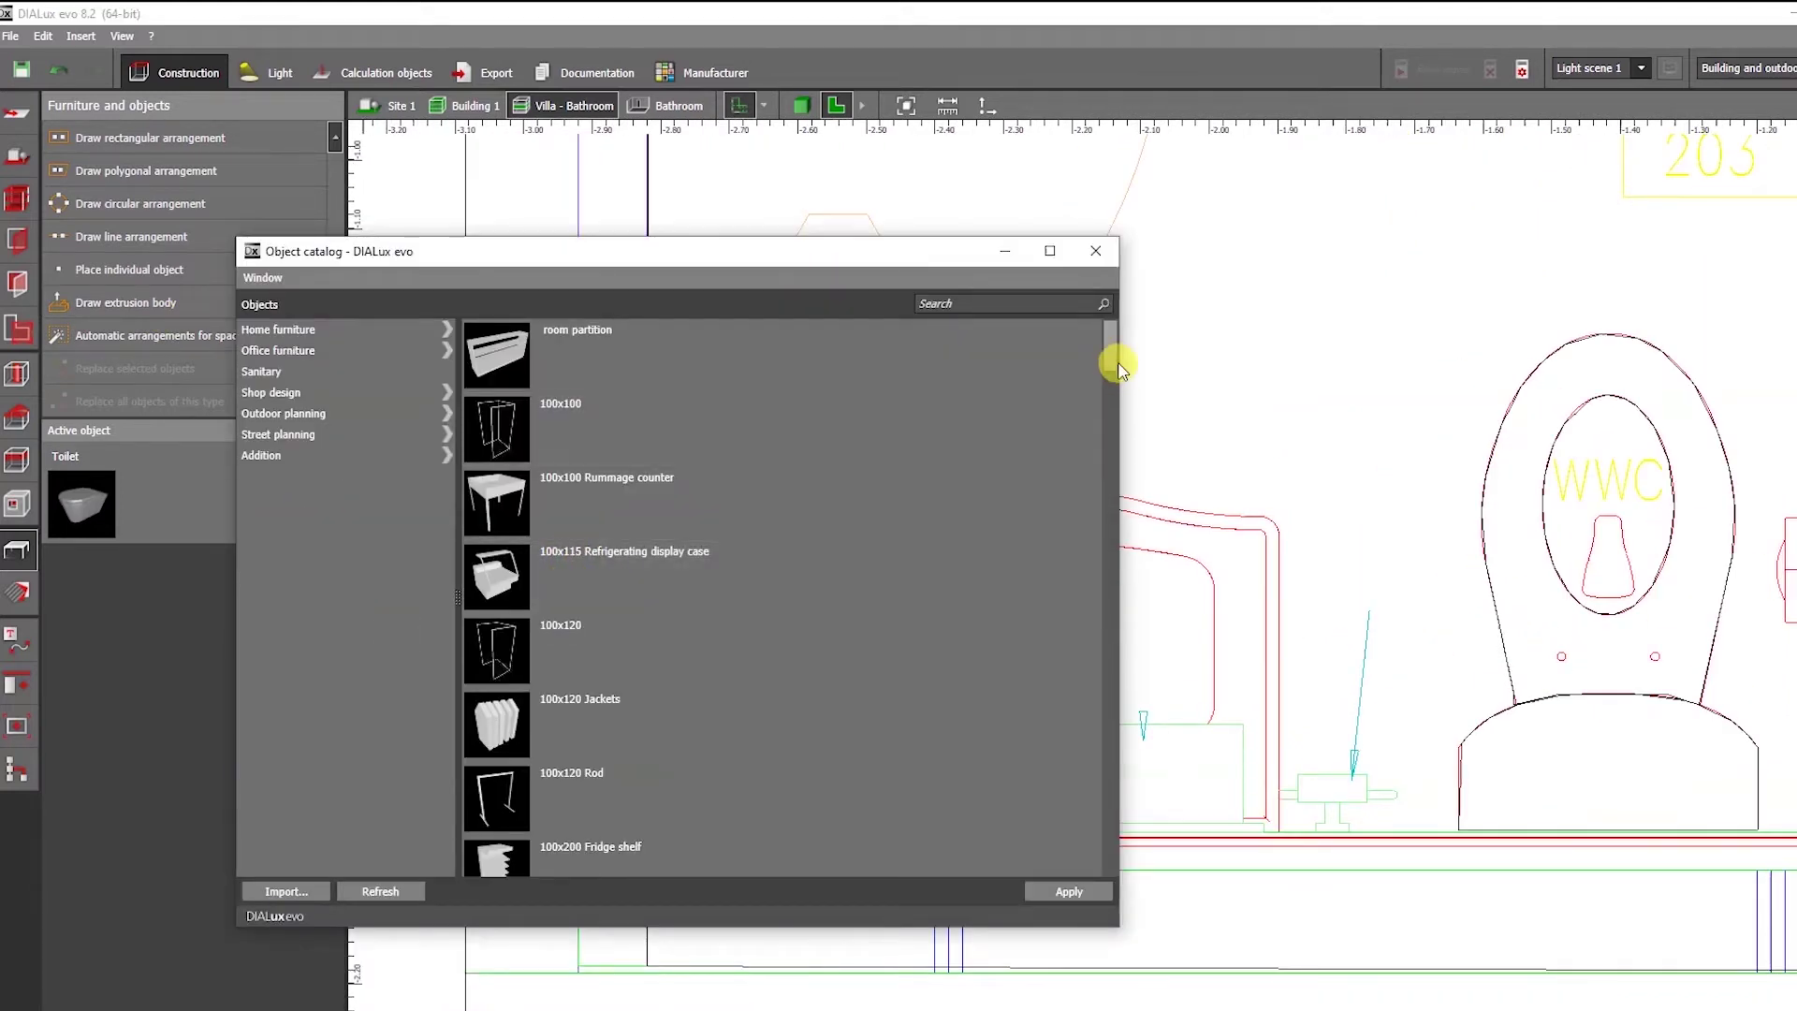
pyautogui.moveTo(1116, 368); pyautogui.dragTo(1087, 604)
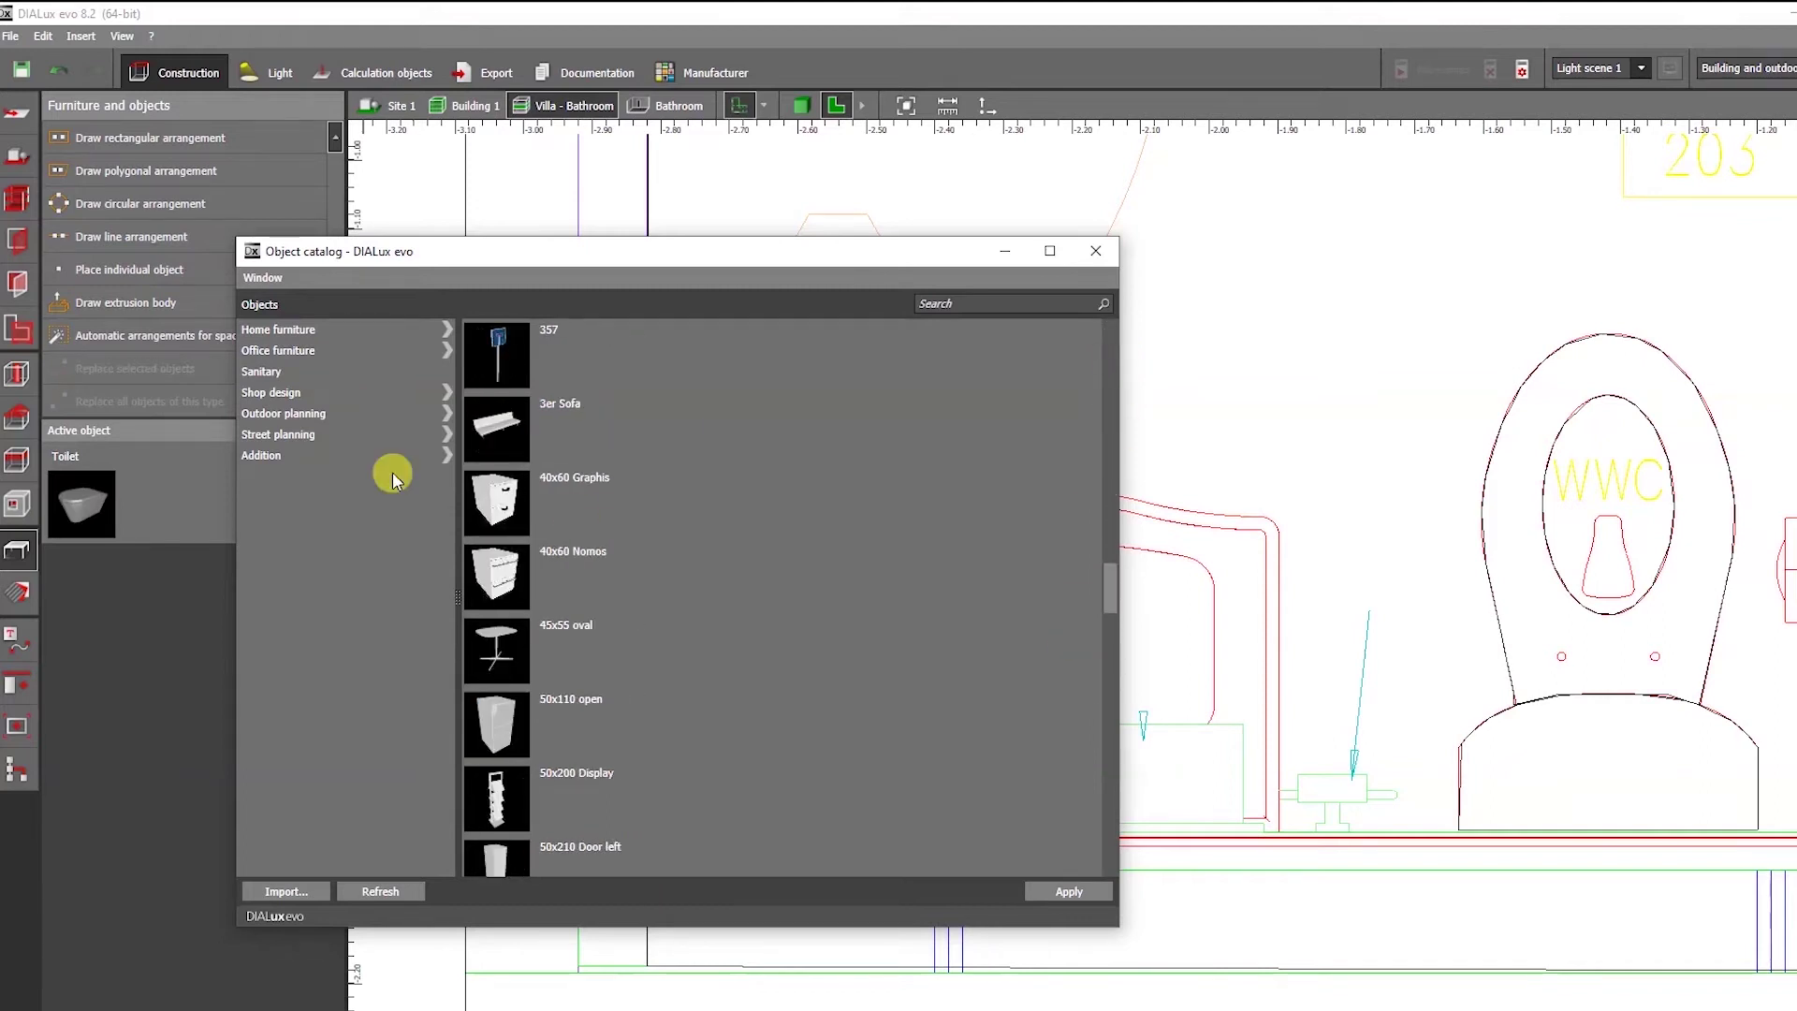
pyautogui.click(268, 373)
pyautogui.scroll(-1, 582, 656)
pyautogui.click(580, 720)
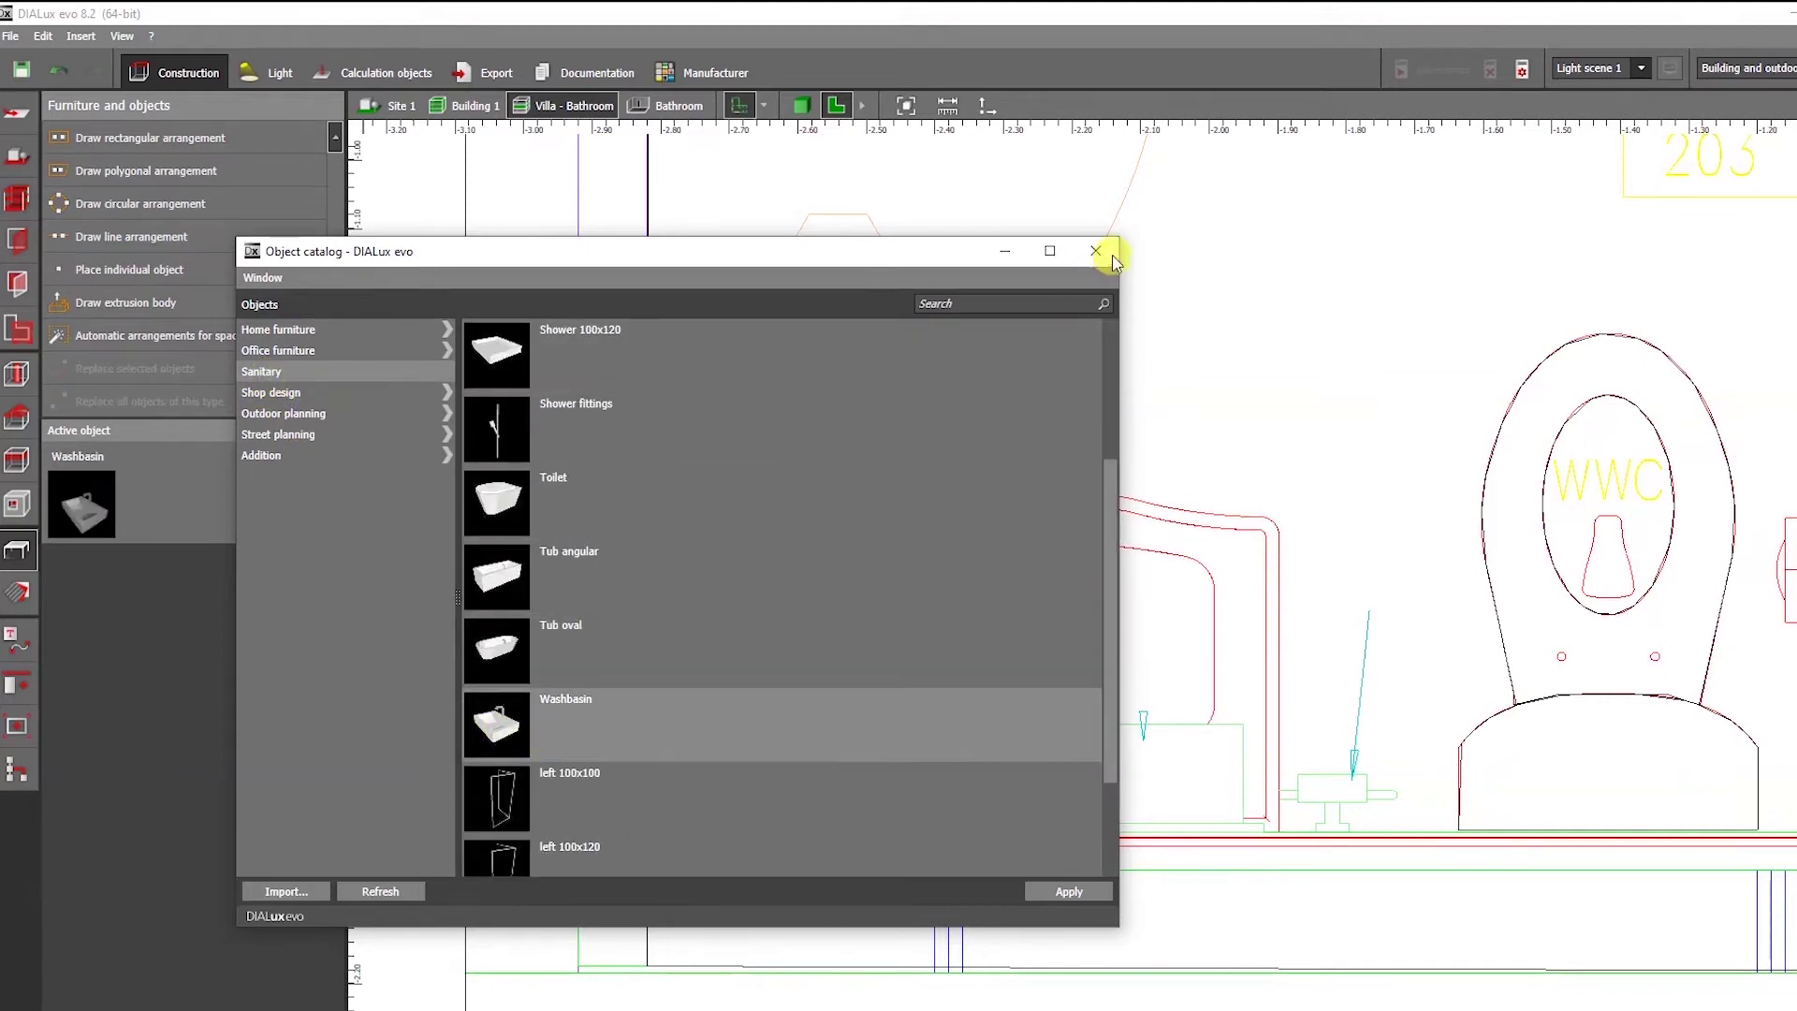
pyautogui.click(1095, 250)
# Place the washbasin on the LAV symbol, rotate it to -90° and align it with the symbol's wall side.
pyautogui.click(1091, 711)
pyautogui.scroll(2, 1091, 711)
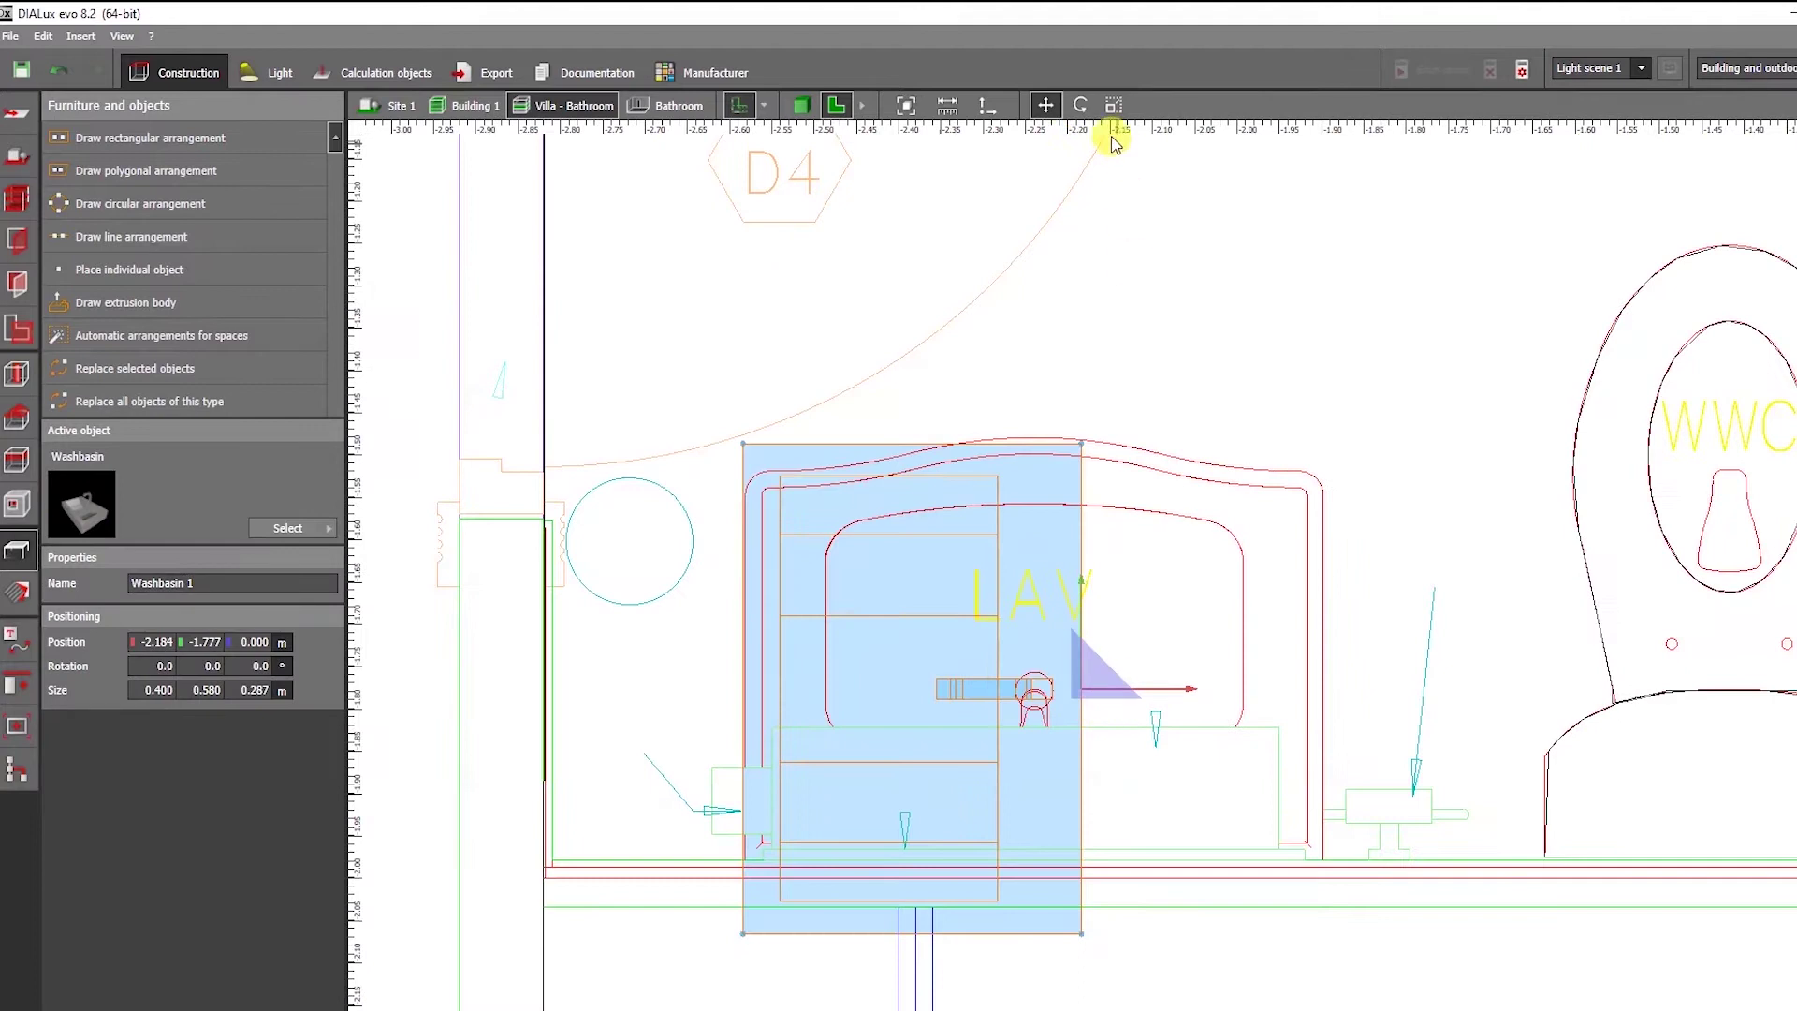
pyautogui.moveTo(1205, 689); pyautogui.dragTo(1039, 833)
pyautogui.moveTo(1088, 676); pyautogui.dragTo(1001, 852)
pyautogui.rightClick(1104, 727)
pyautogui.click(1164, 788)
# Scale the washbasin to the LAV outline, about 0.68 m wide and 0.51 m deep.
pyautogui.moveTo(1240, 713); pyautogui.dragTo(1326, 705)
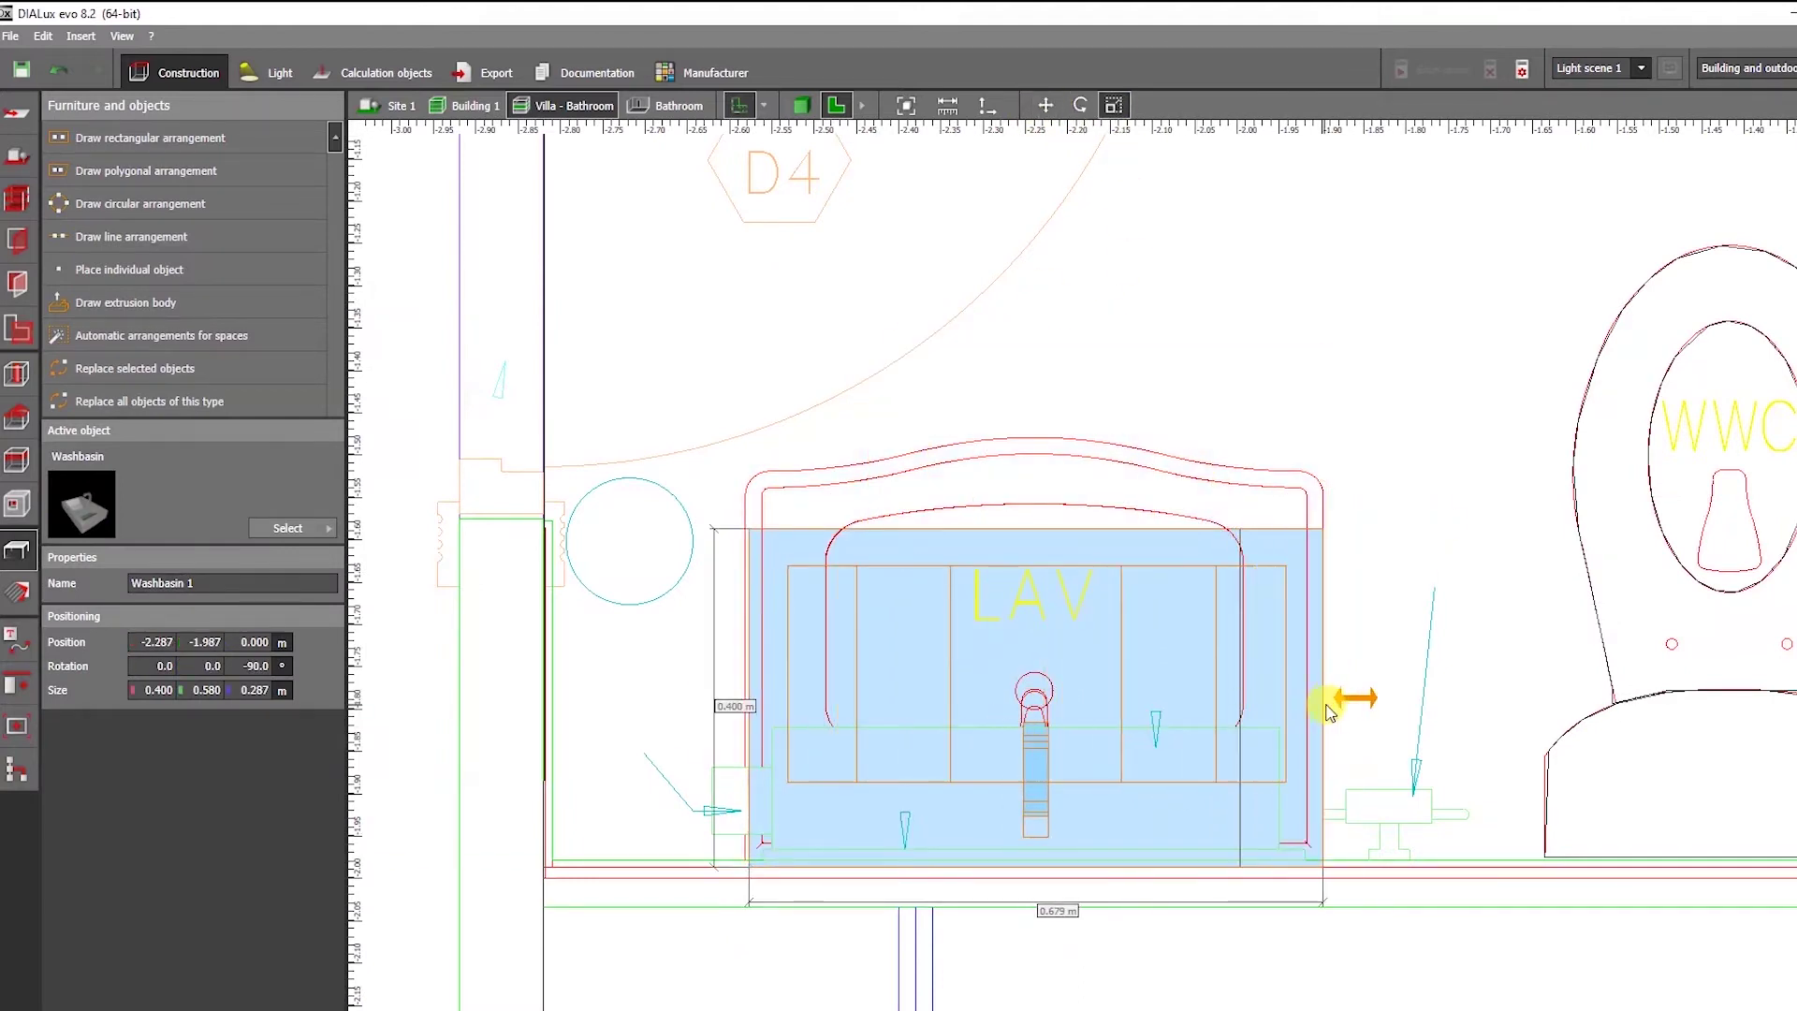
pyautogui.moveTo(1055, 532); pyautogui.dragTo(1057, 436)
pyautogui.scroll(-2, 1052, 437)
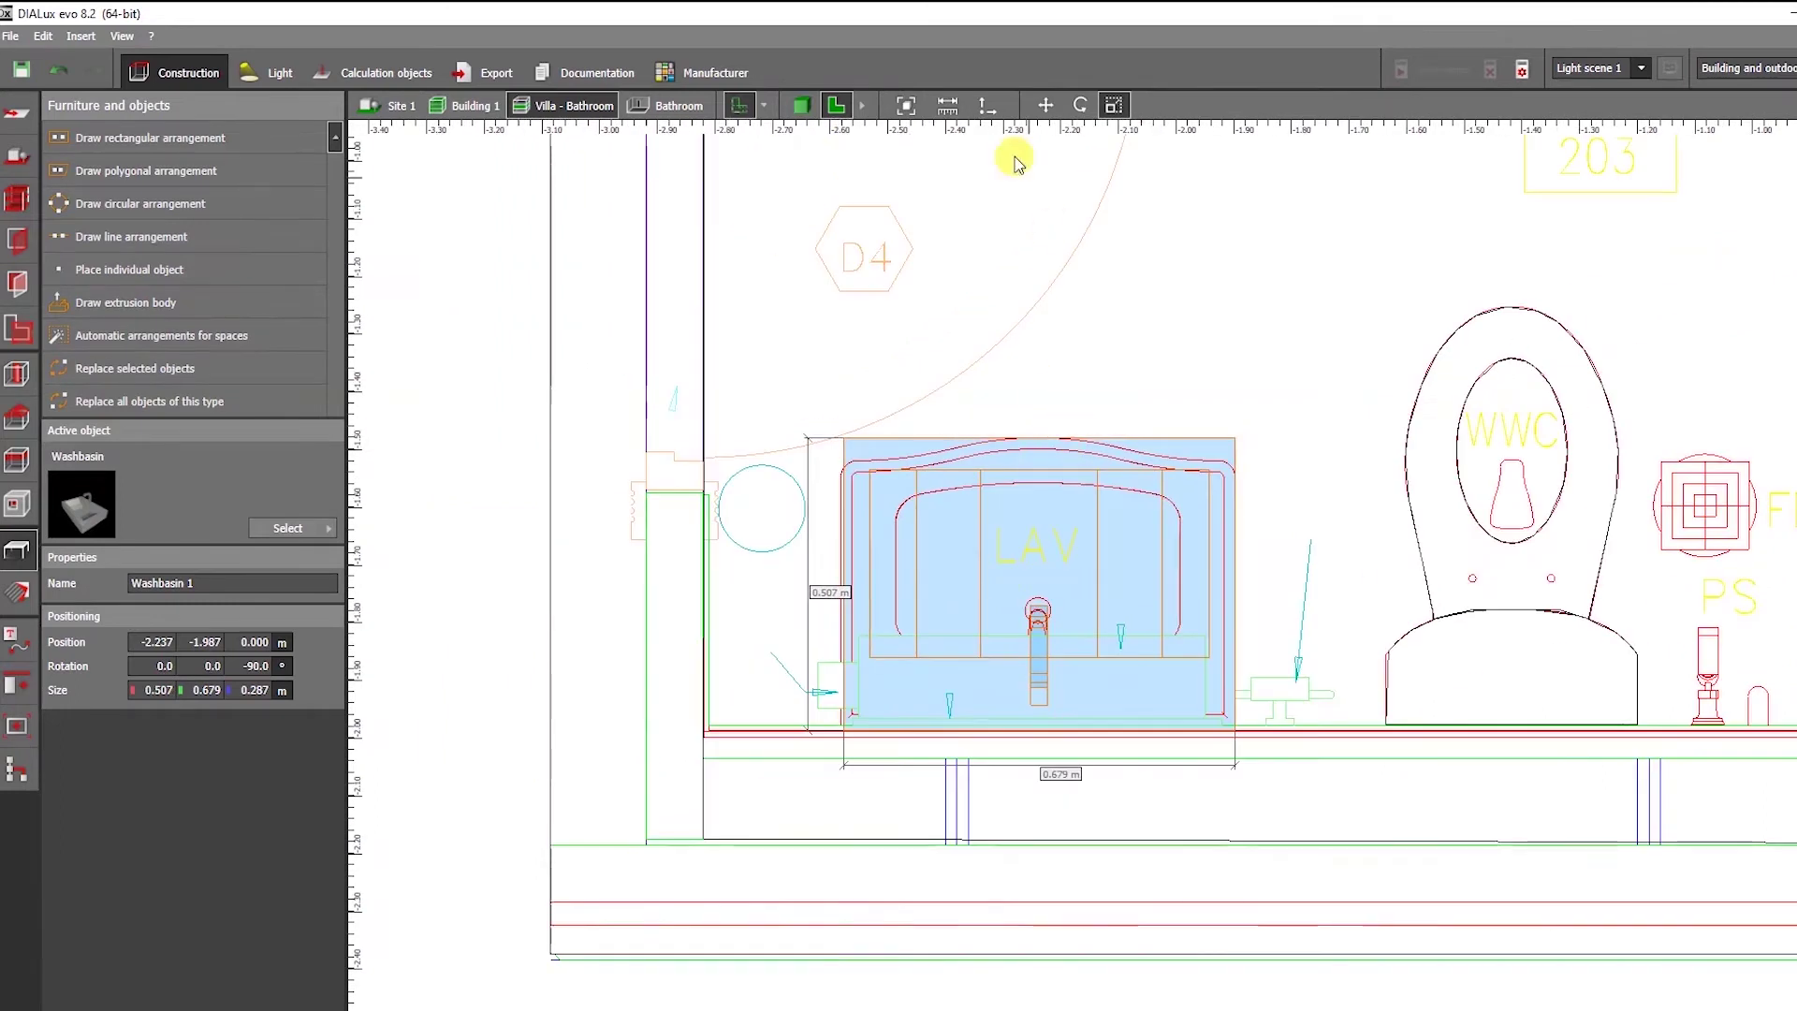
# Raise the washbasin off the floor to mounting height and check it in the bathroom's 3D view.
pyautogui.click(803, 106)
pyautogui.click(1283, 715)
pyautogui.moveTo(1283, 713); pyautogui.dragTo(1018, 638)
pyautogui.click(642, 106)
pyautogui.moveTo(1018, 638); pyautogui.dragTo(1109, 561, button='right')
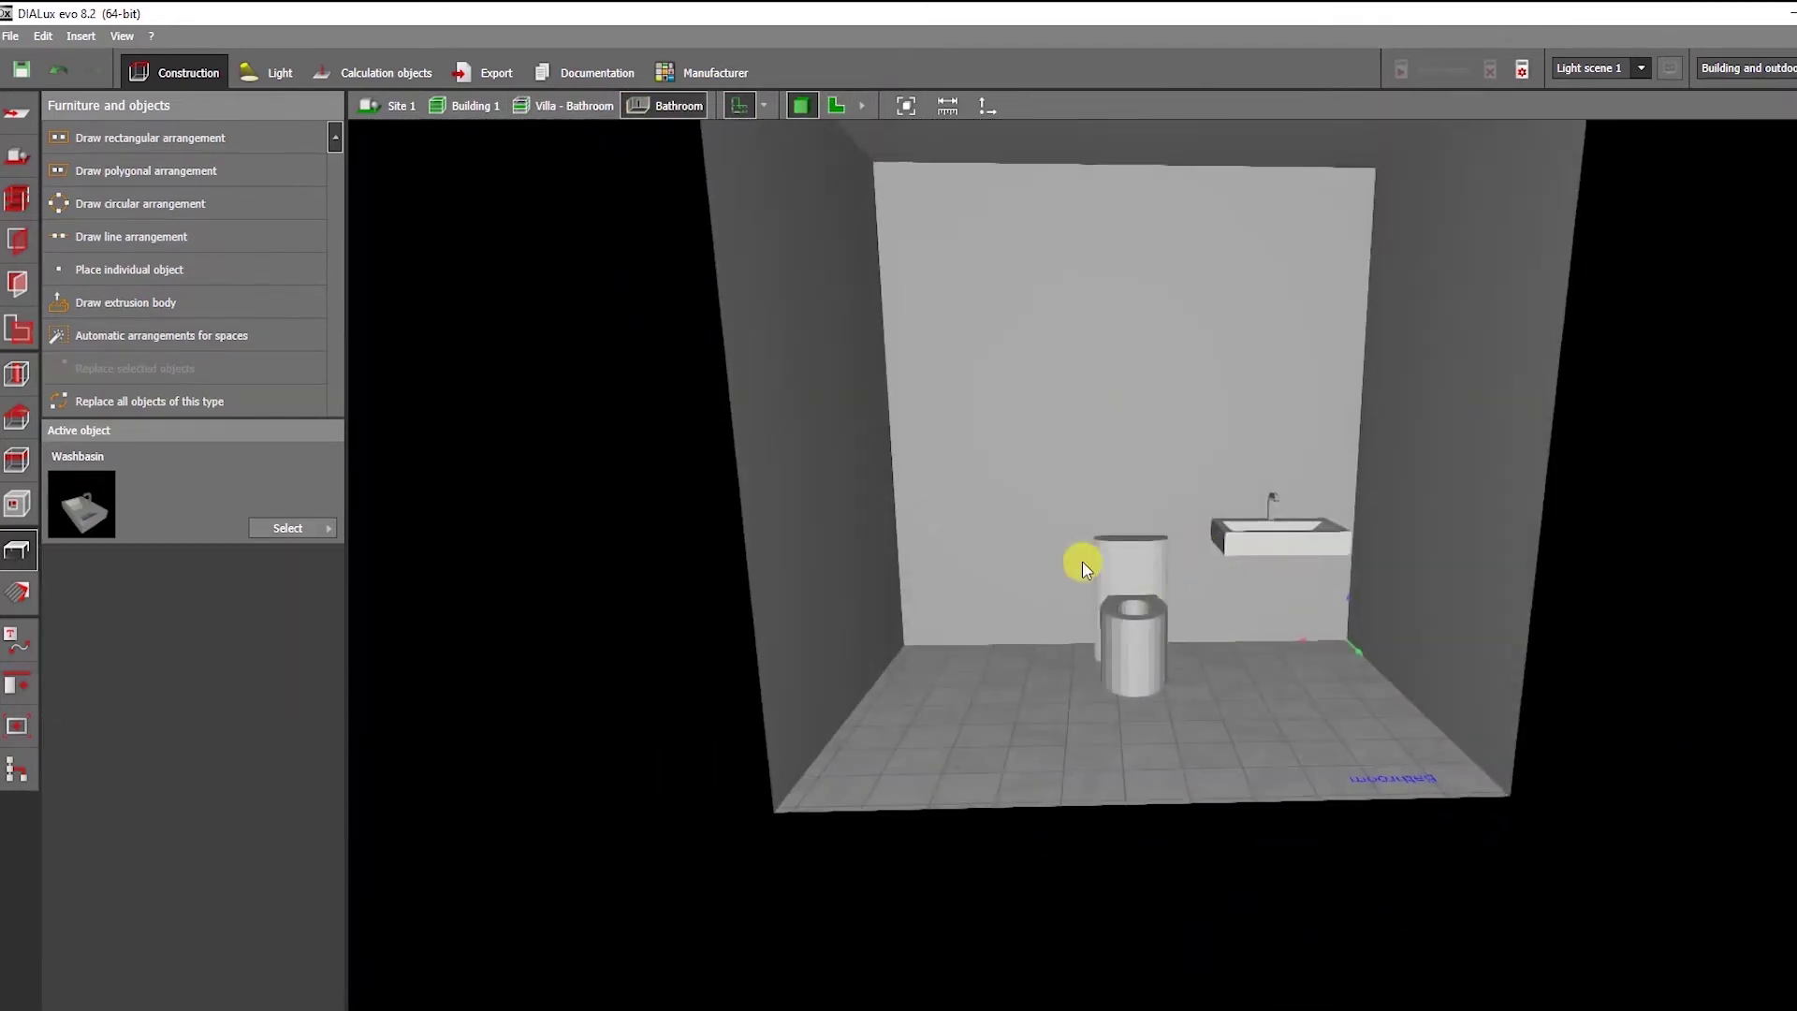
# Draw a 1 m high extrusion body over the bathtub area of the storey plan, about 0.82 by 1.84 m.
pyautogui.click(833, 104)
pyautogui.click(566, 105)
pyautogui.scroll(5, 1104, 487)
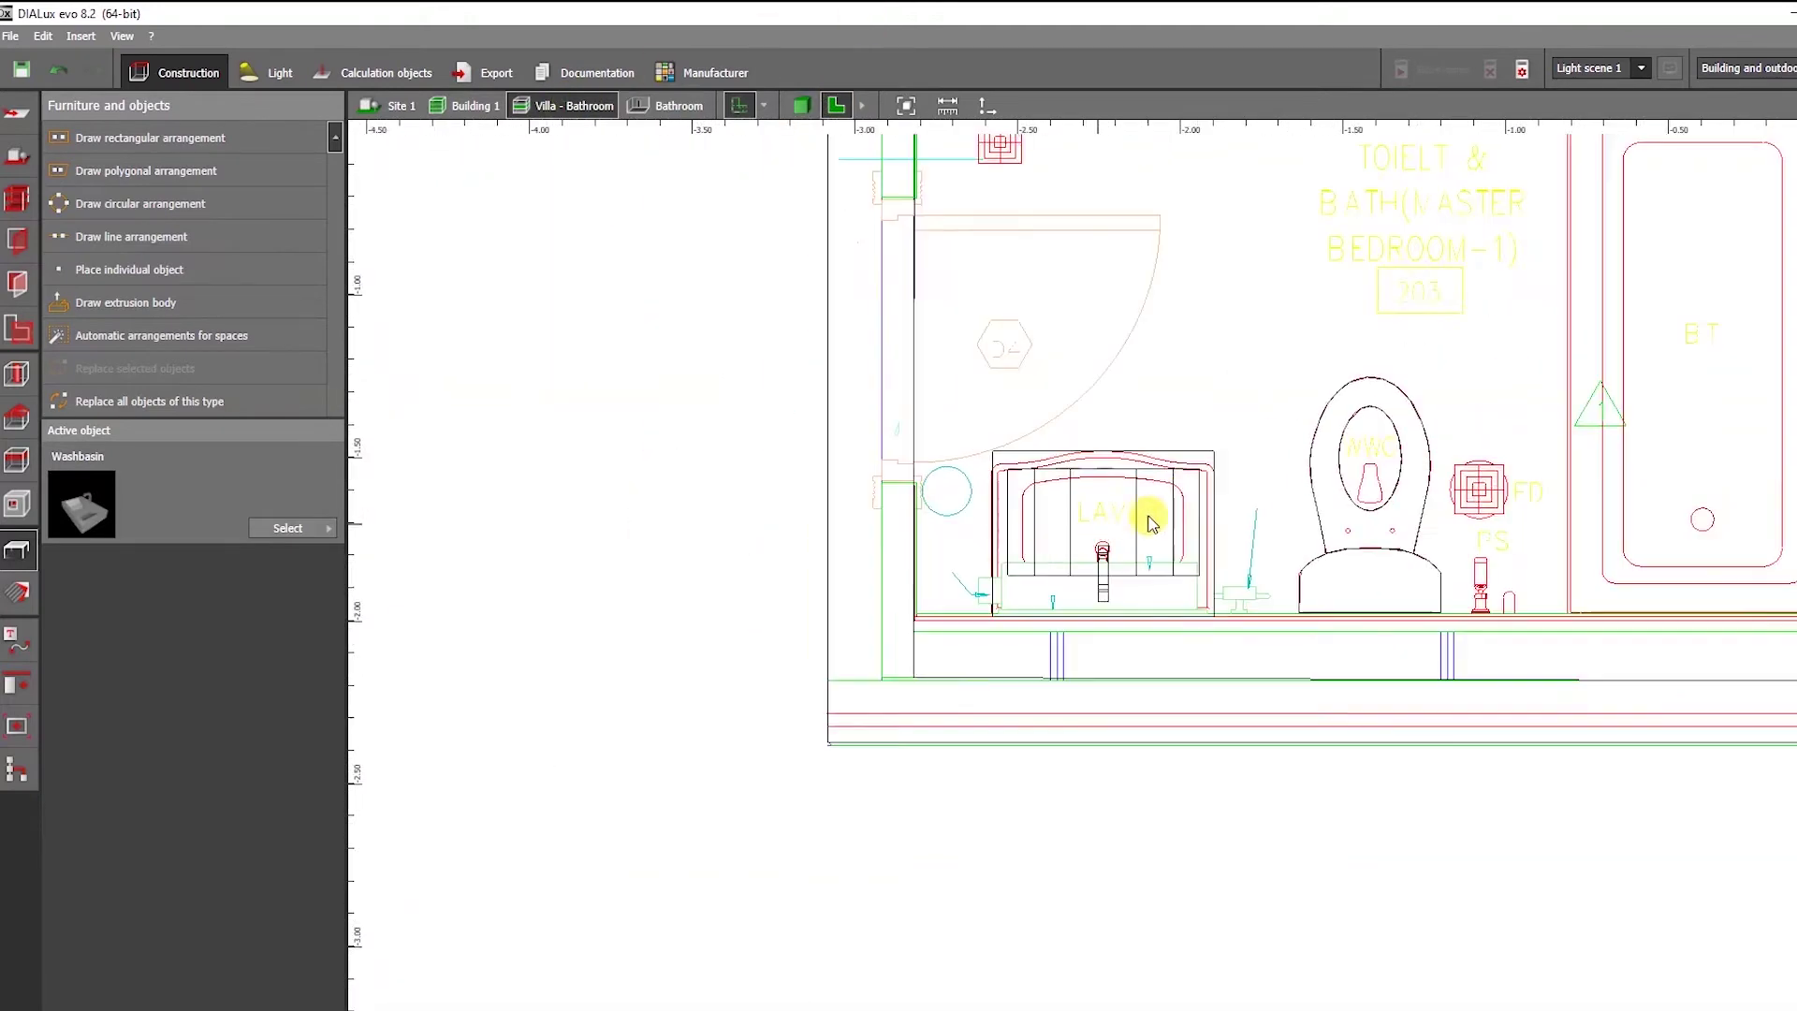
pyautogui.scroll(-2, 917, 409)
pyautogui.click(18, 505)
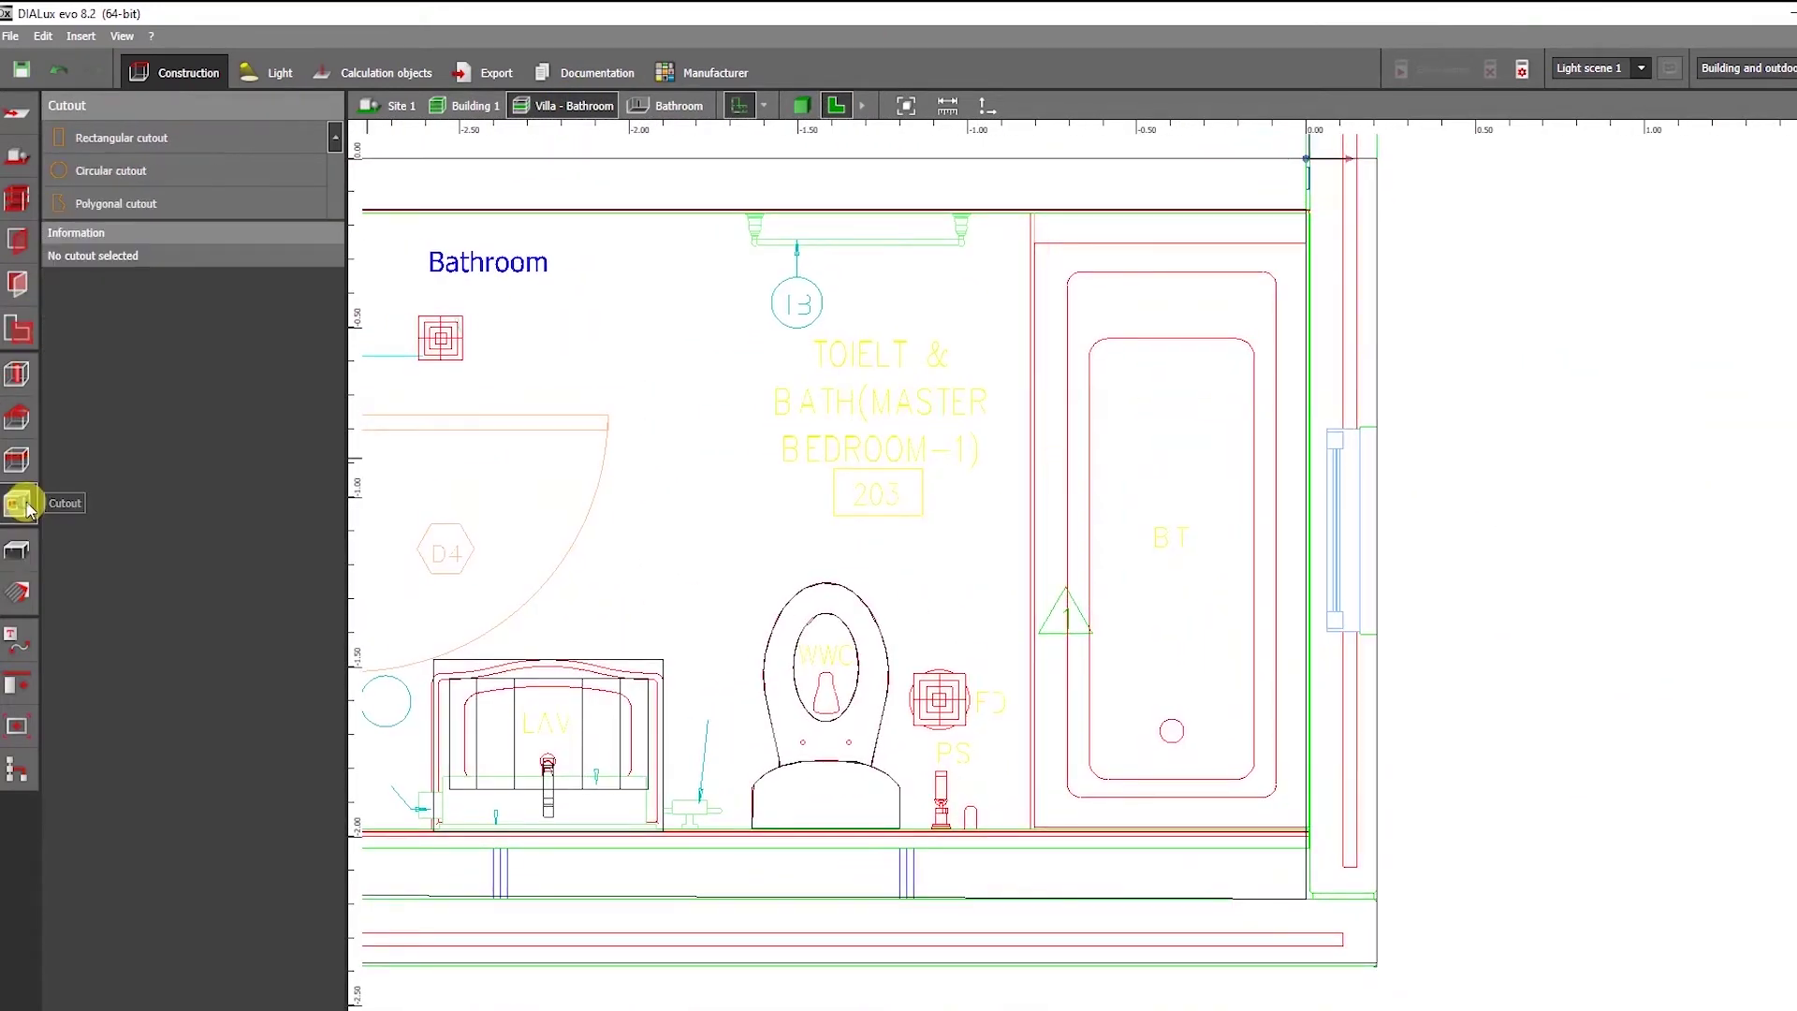
pyautogui.click(19, 552)
pyautogui.click(121, 302)
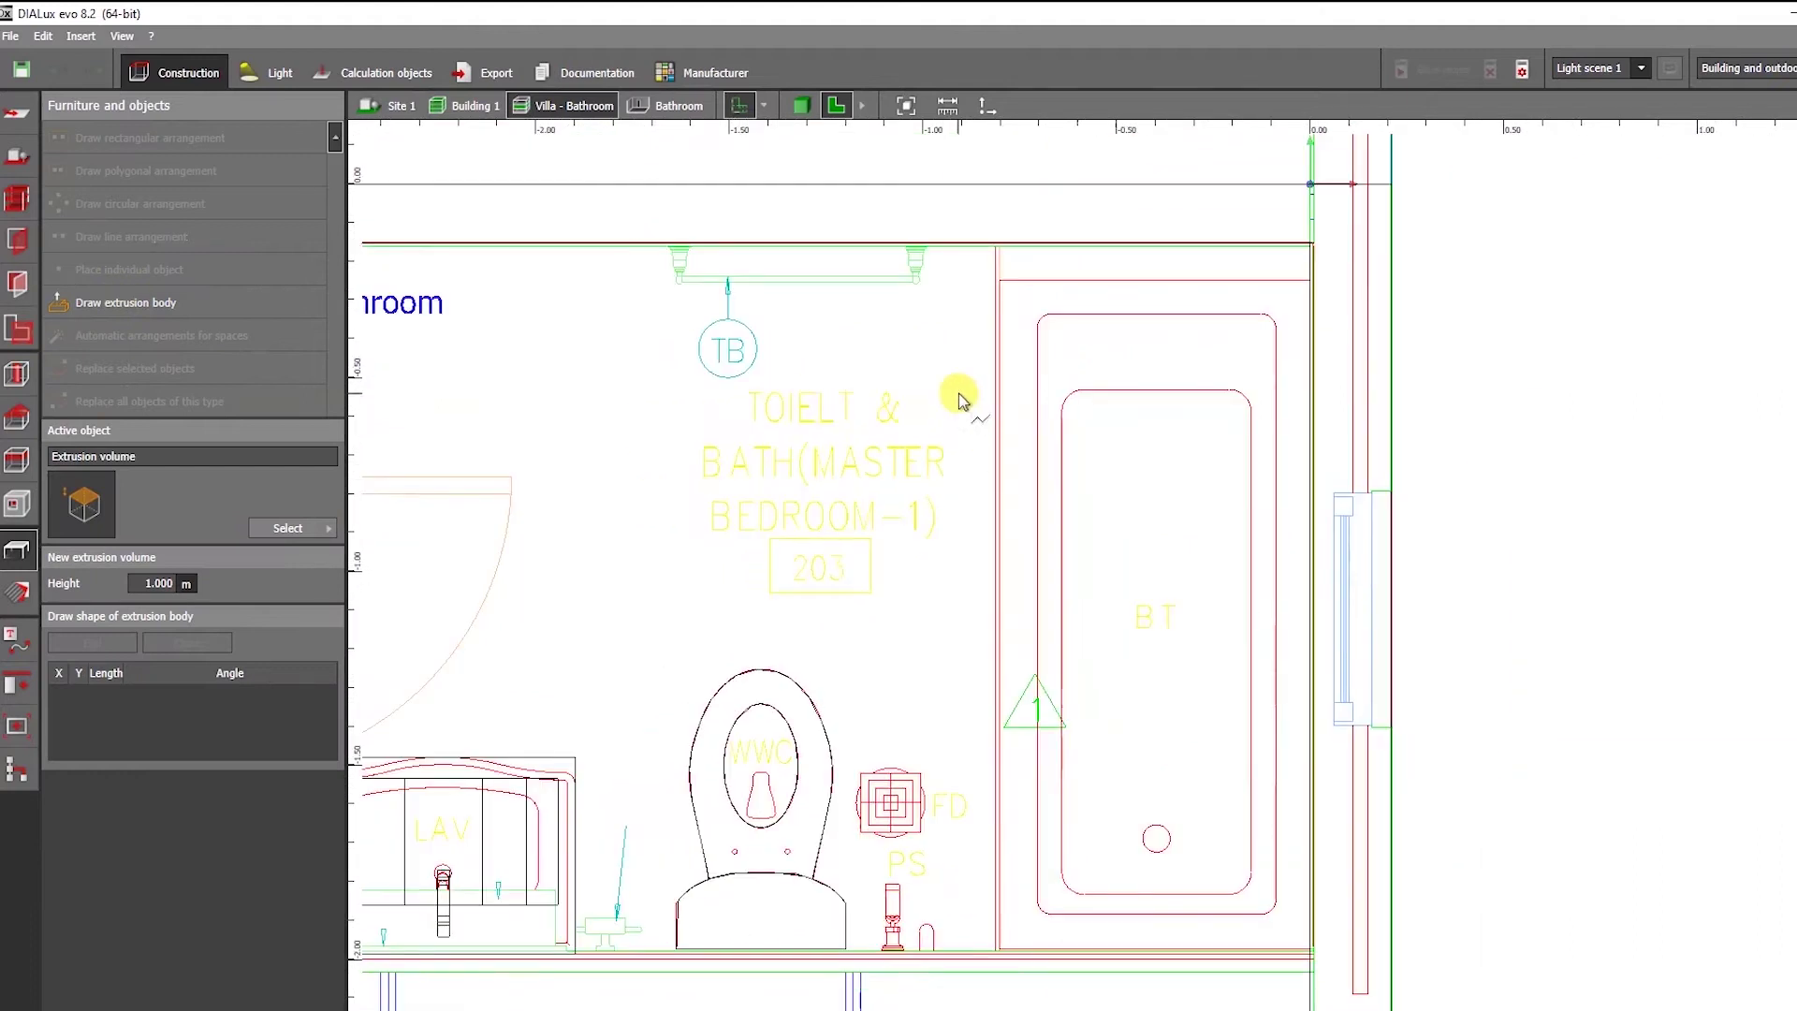
pyautogui.click(995, 243)
pyautogui.click(999, 951)
pyautogui.click(1314, 953)
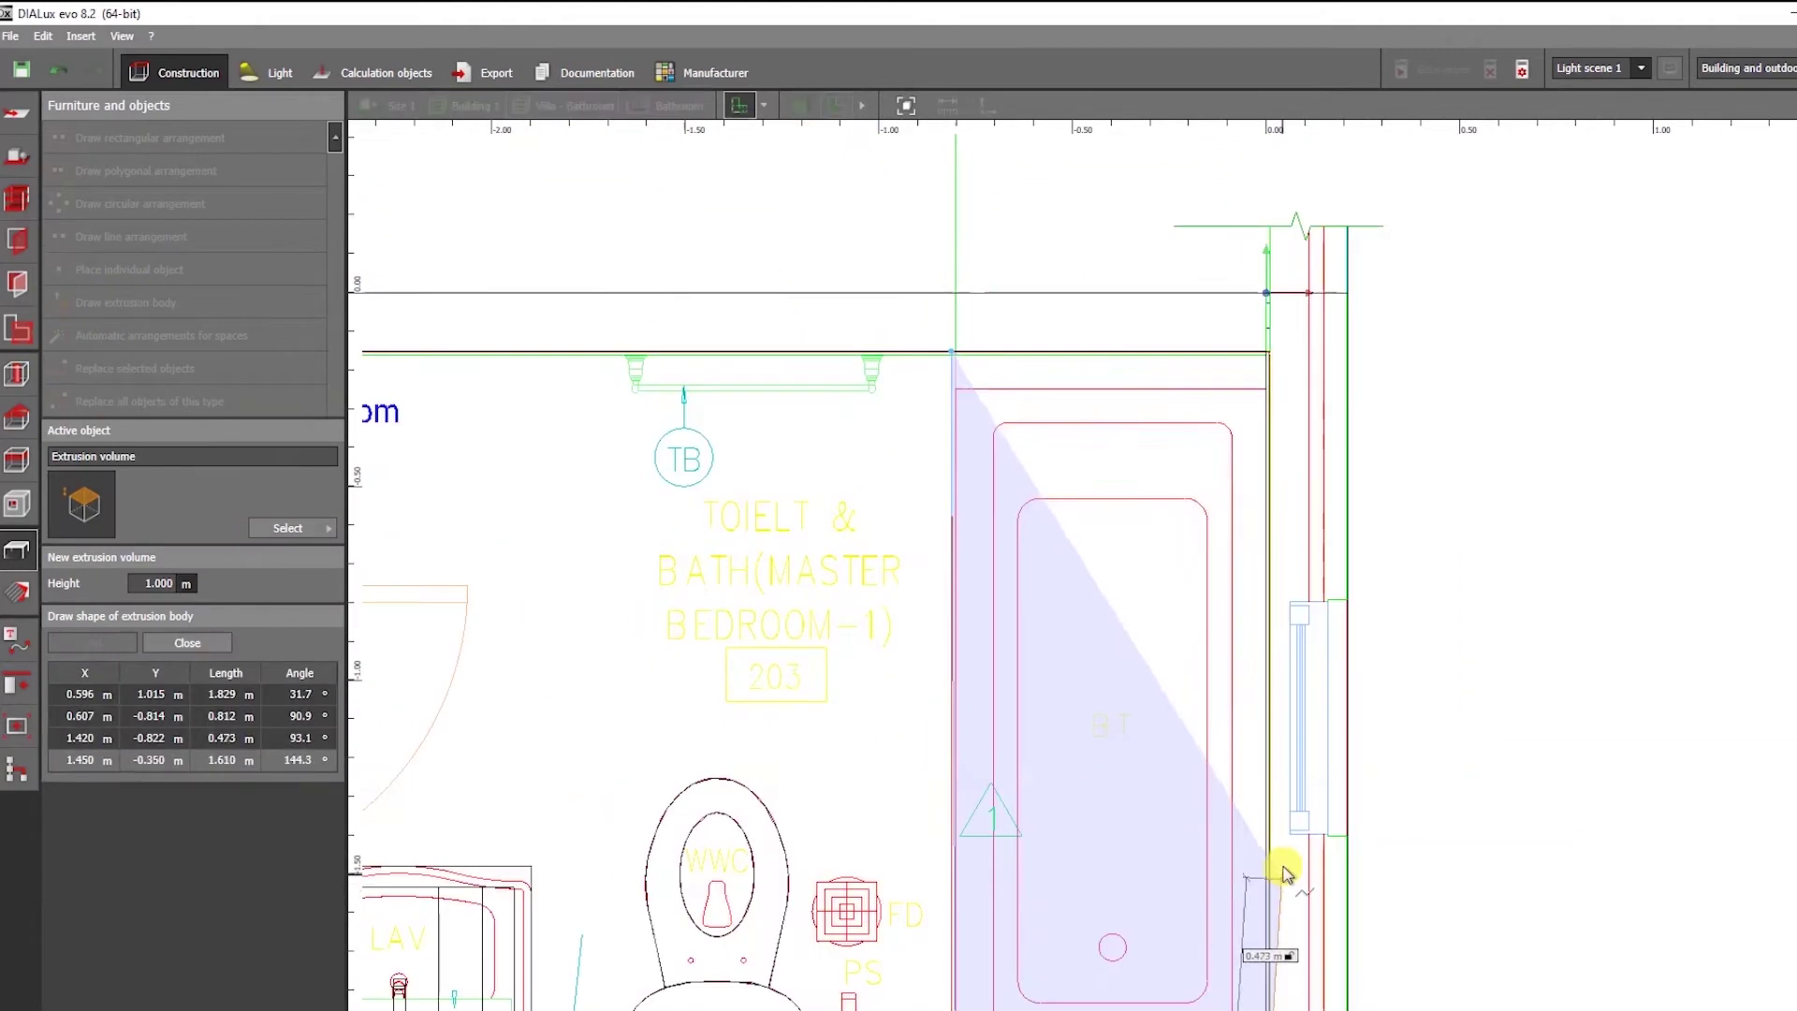
pyautogui.click(1260, 356)
pyautogui.click(1276, 398)
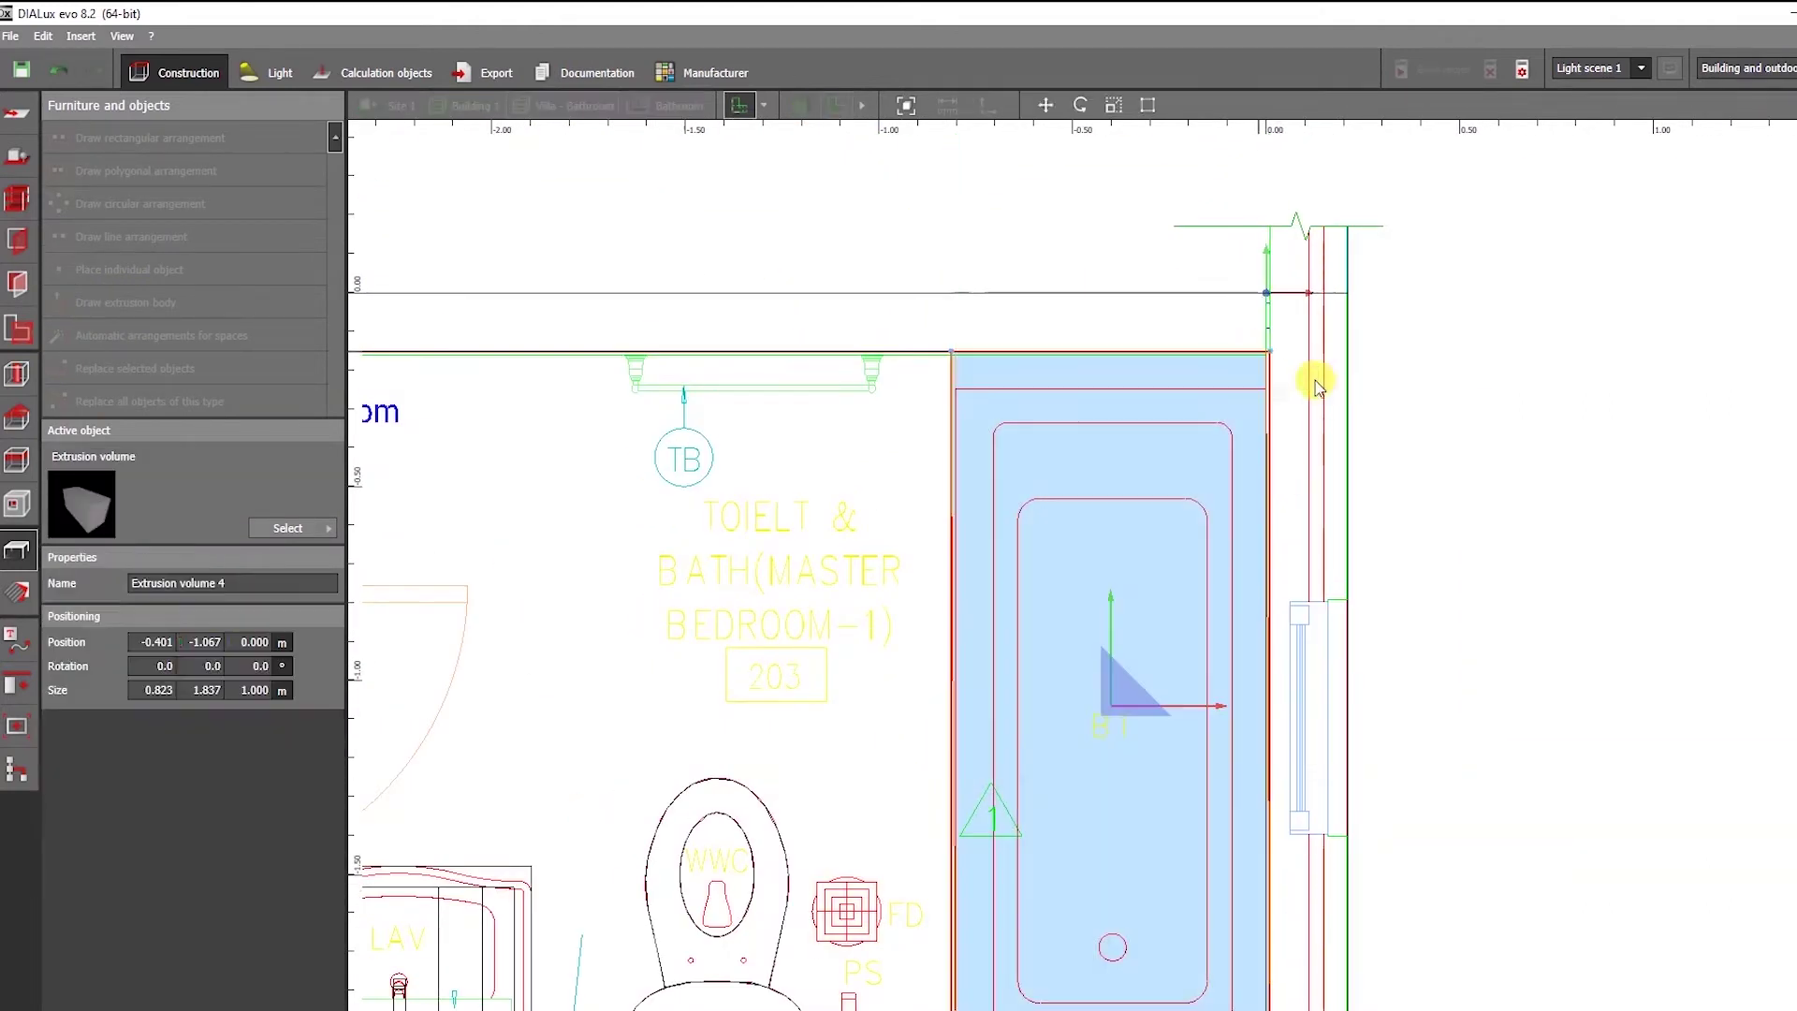
pyautogui.click(800, 104)
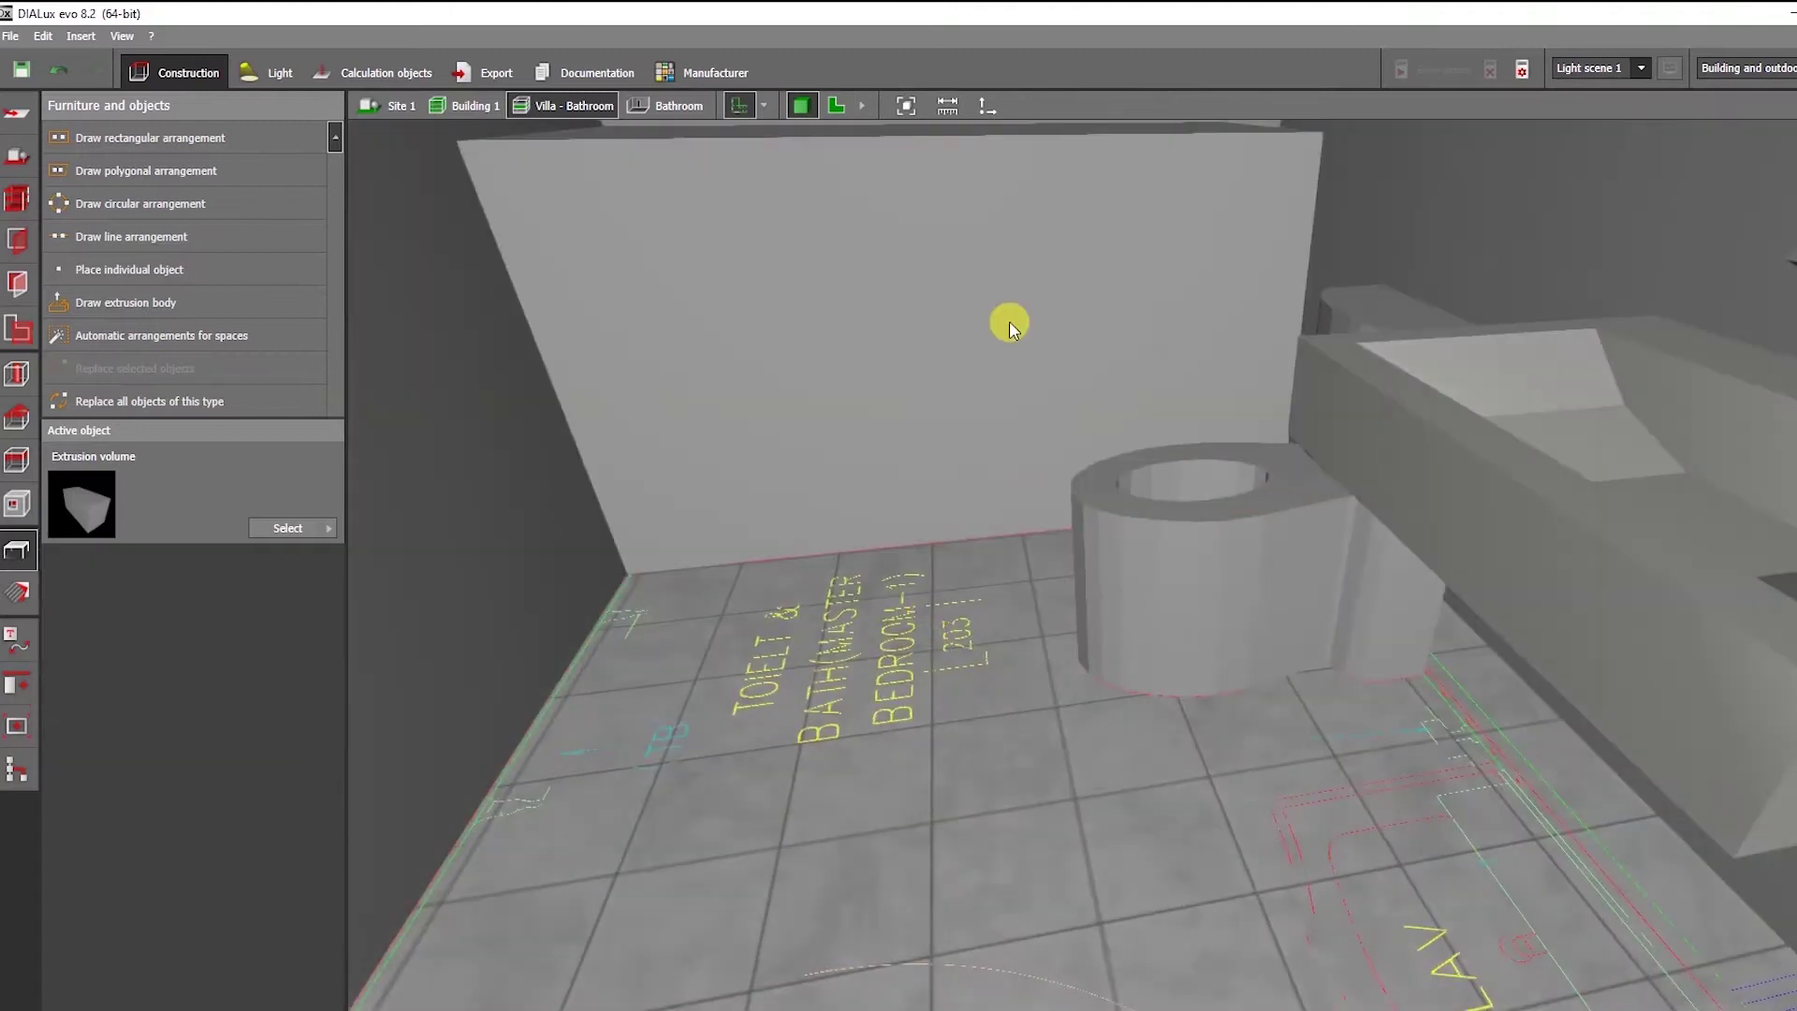
# Set the height of the bathtub block to 0.75 m.
pyautogui.click(1152, 617)
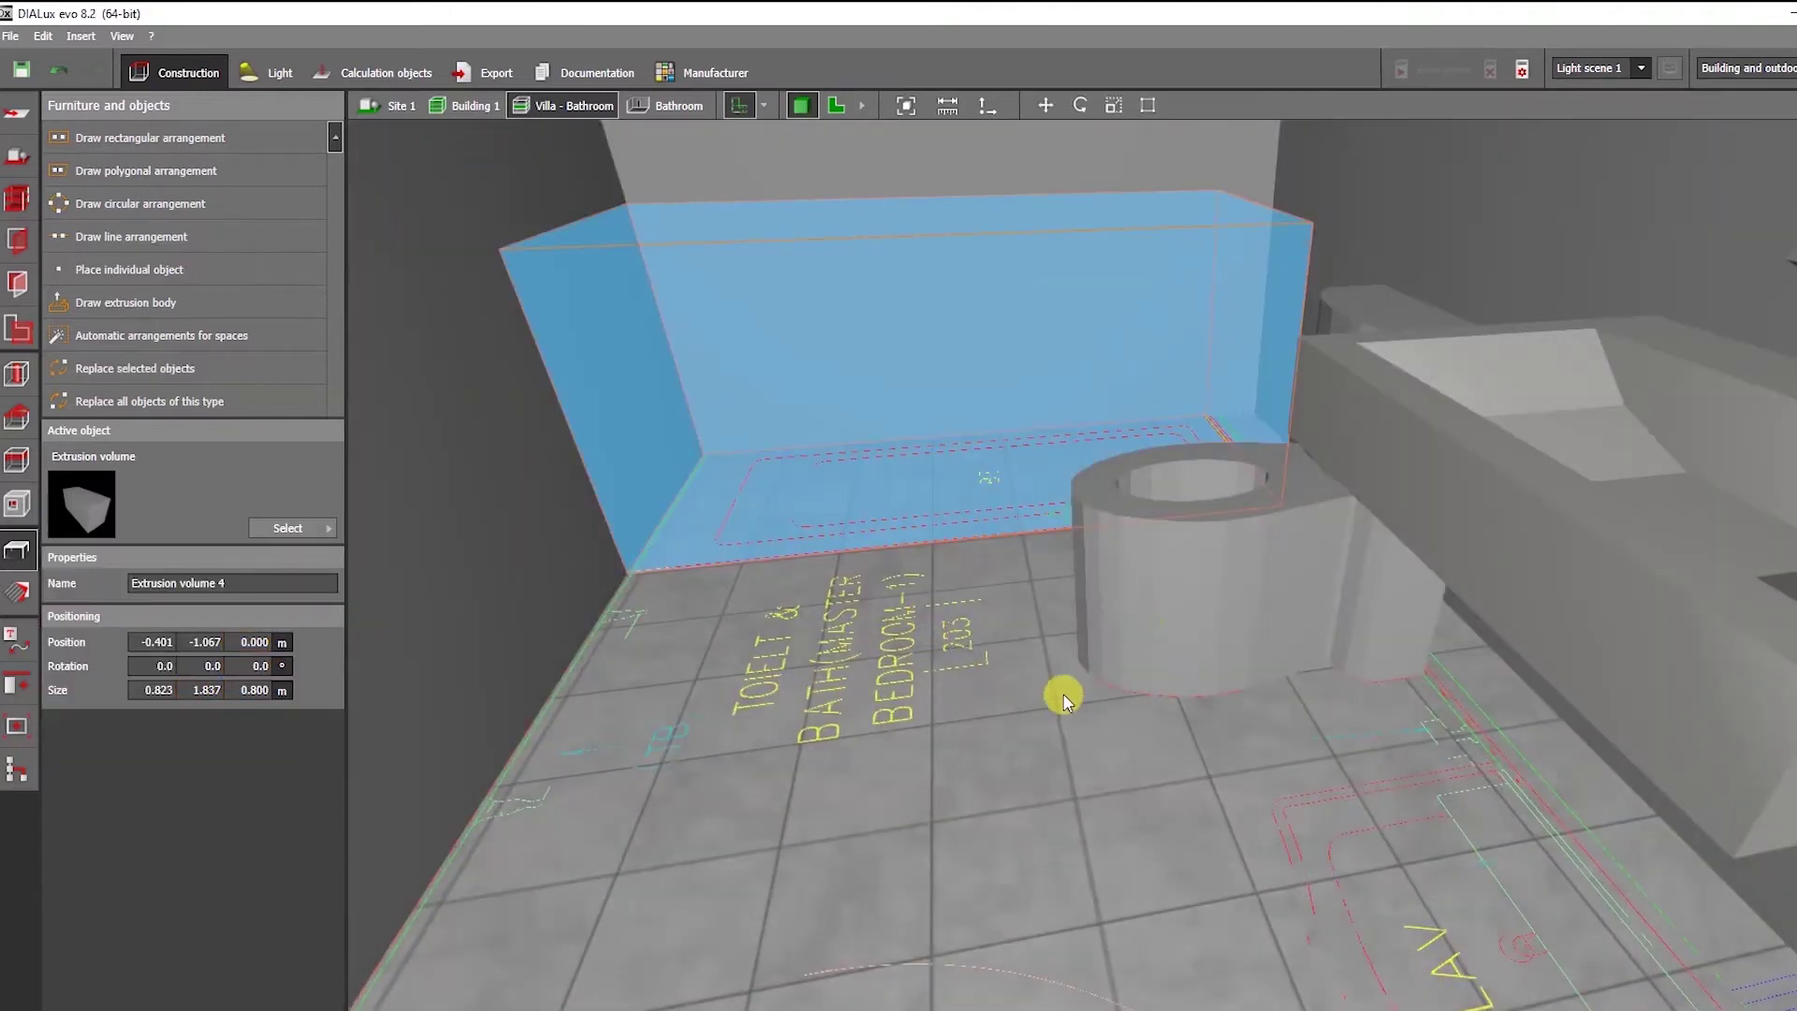
pyautogui.moveTo(1063, 693); pyautogui.dragTo(891, 677, button='right')
pyautogui.click(842, 486)
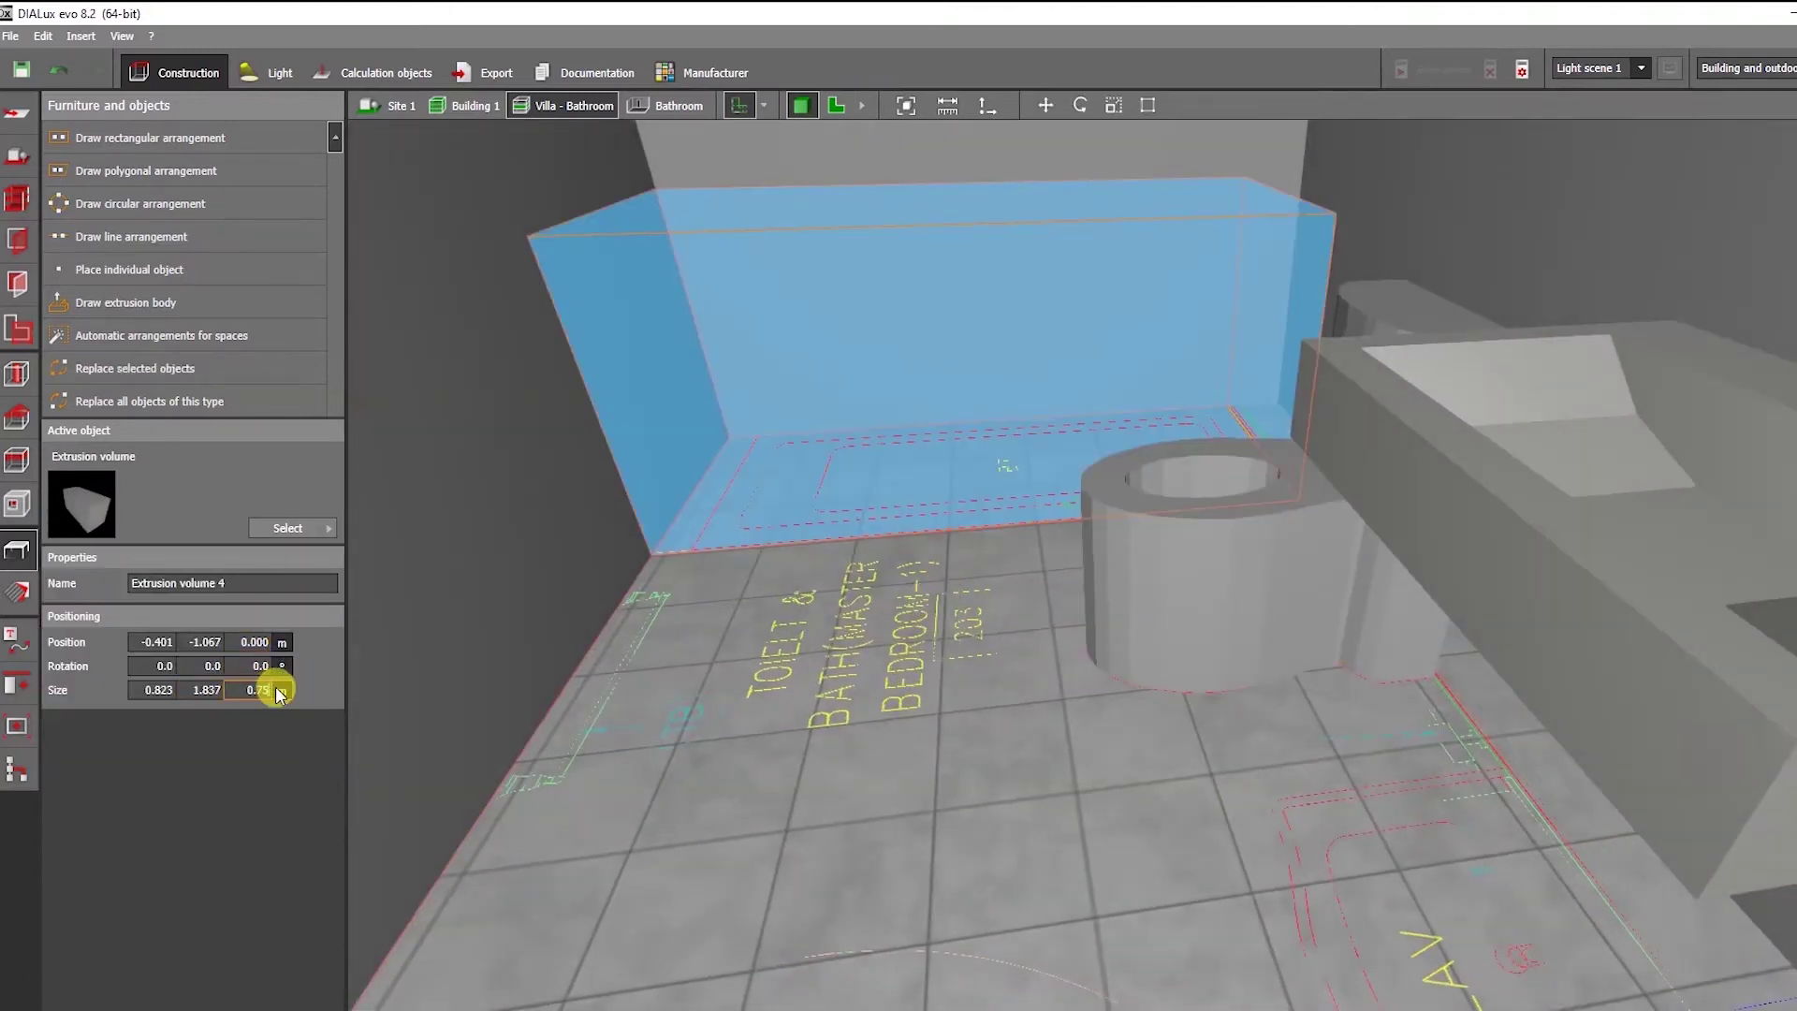
pyautogui.click(902, 625)
# Draw a 1 m high extrusion body along the outer rounded outline of the BT symbol in the floor plan, about 0.62 by 1.55 m.
pyautogui.click(836, 105)
pyautogui.scroll(3, 1079, 915)
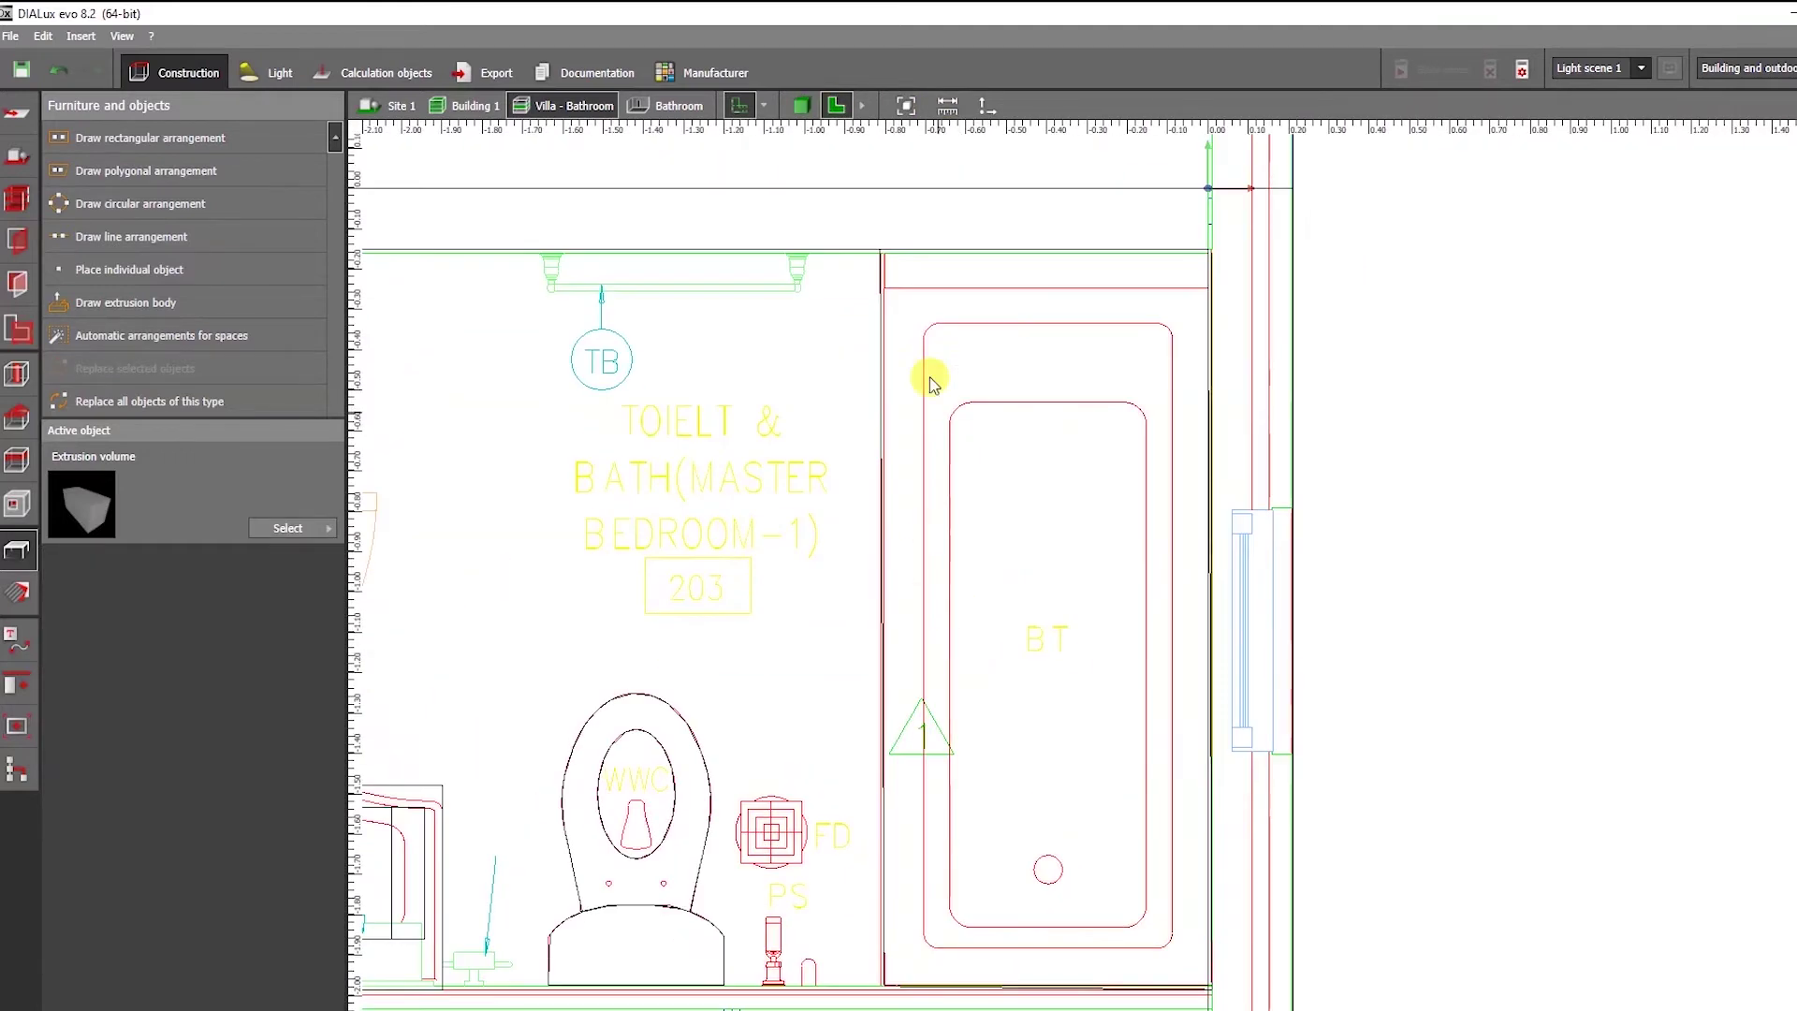
pyautogui.click(126, 305)
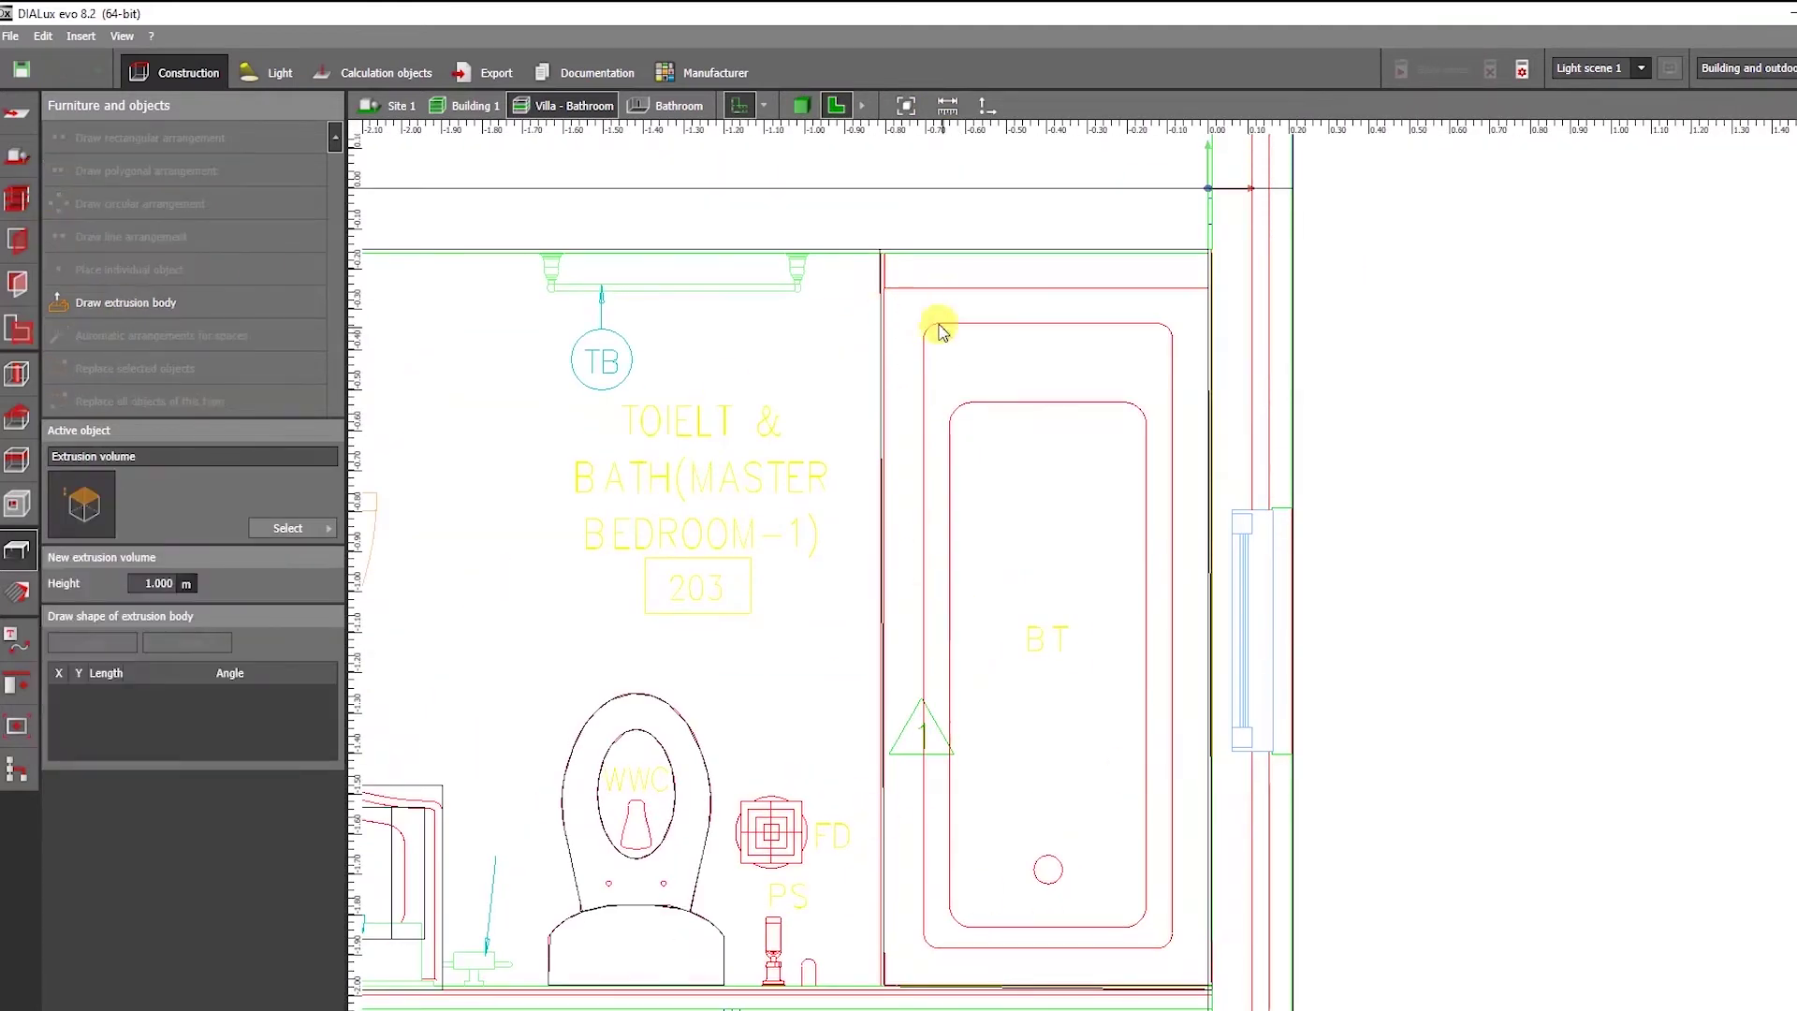
pyautogui.click(937, 951)
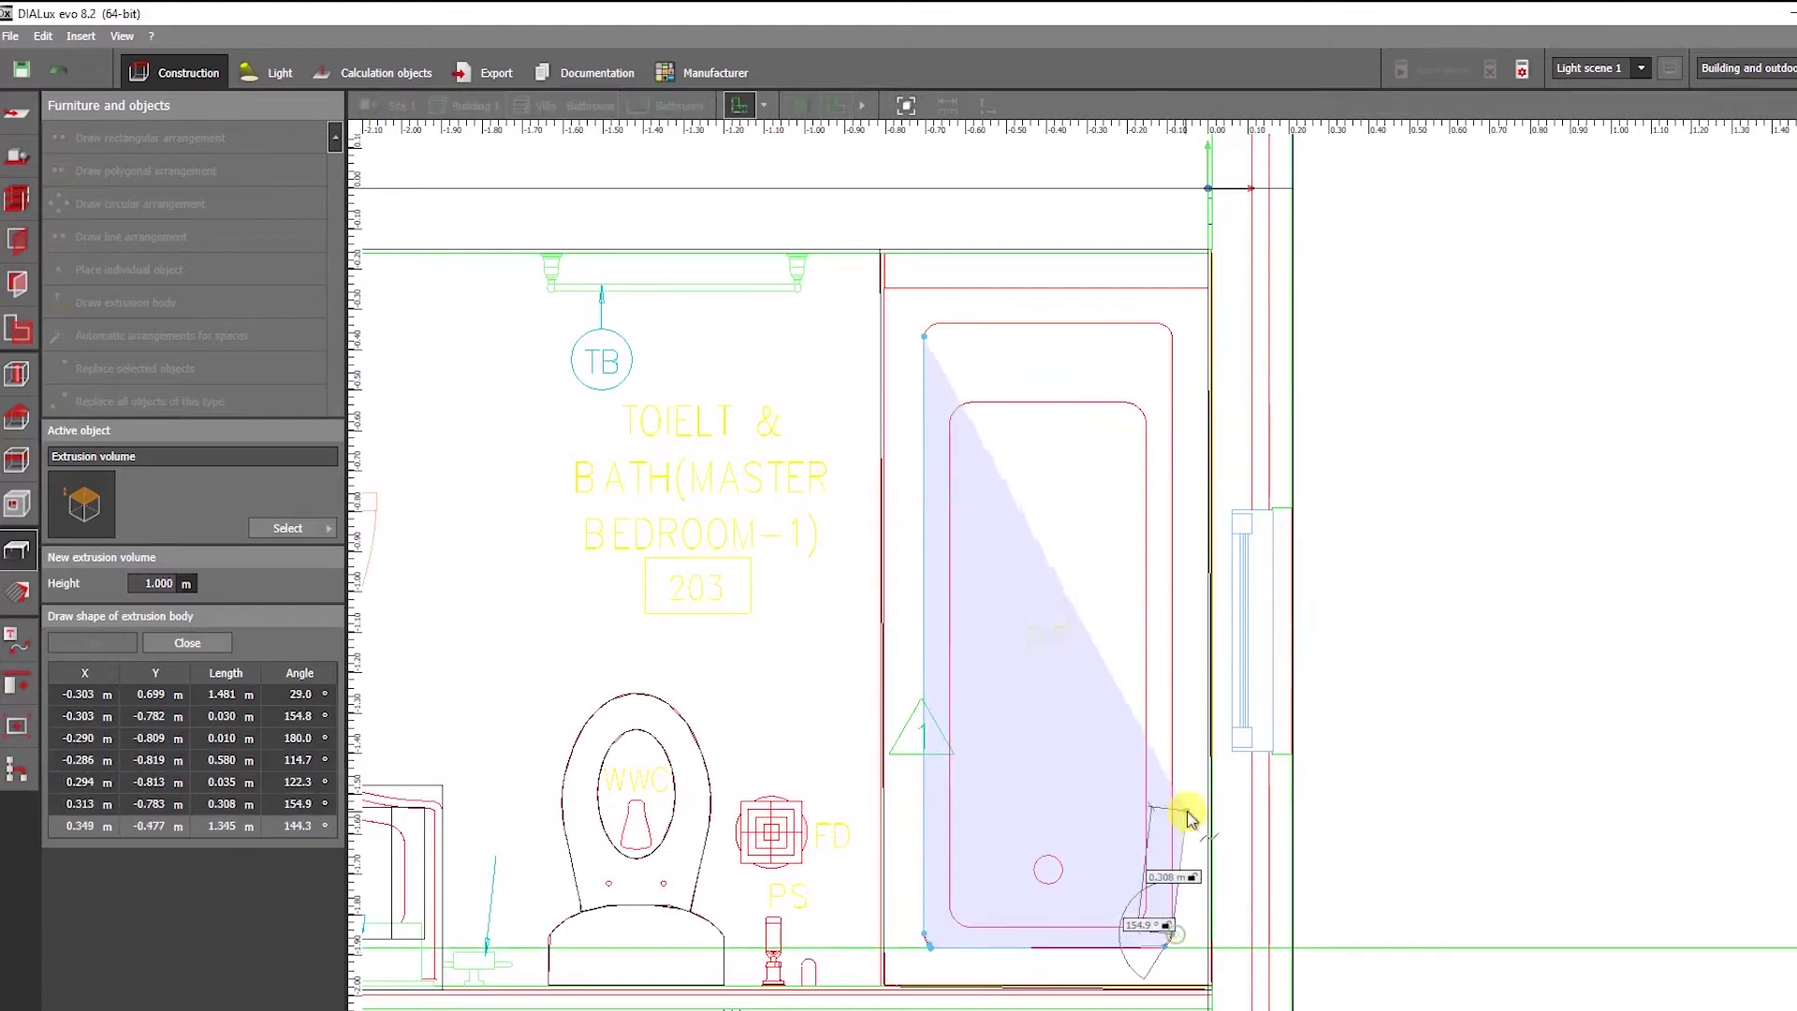
pyautogui.click(937, 326)
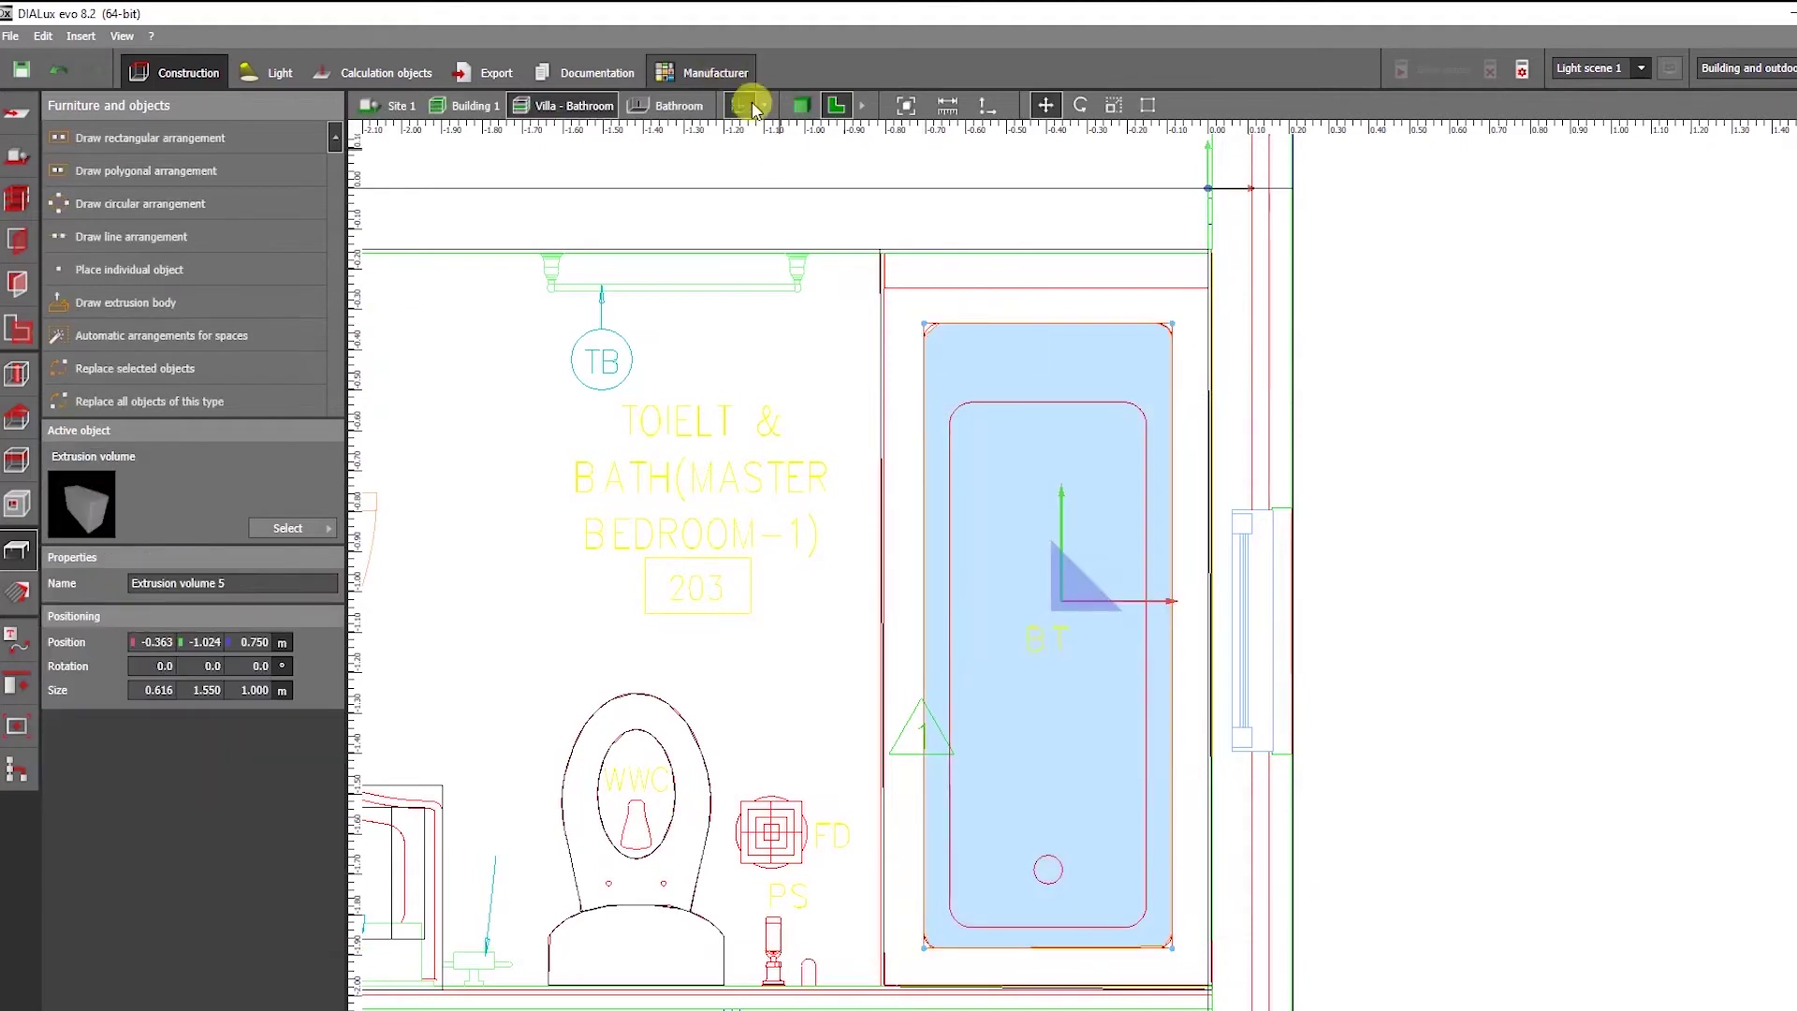
# Lower the rounded extrusion body into the bathtub block until its base sits about 0.19 m above the floor.
pyautogui.click(801, 106)
pyautogui.moveTo(806, 150); pyautogui.dragTo(1200, 597, button='right')
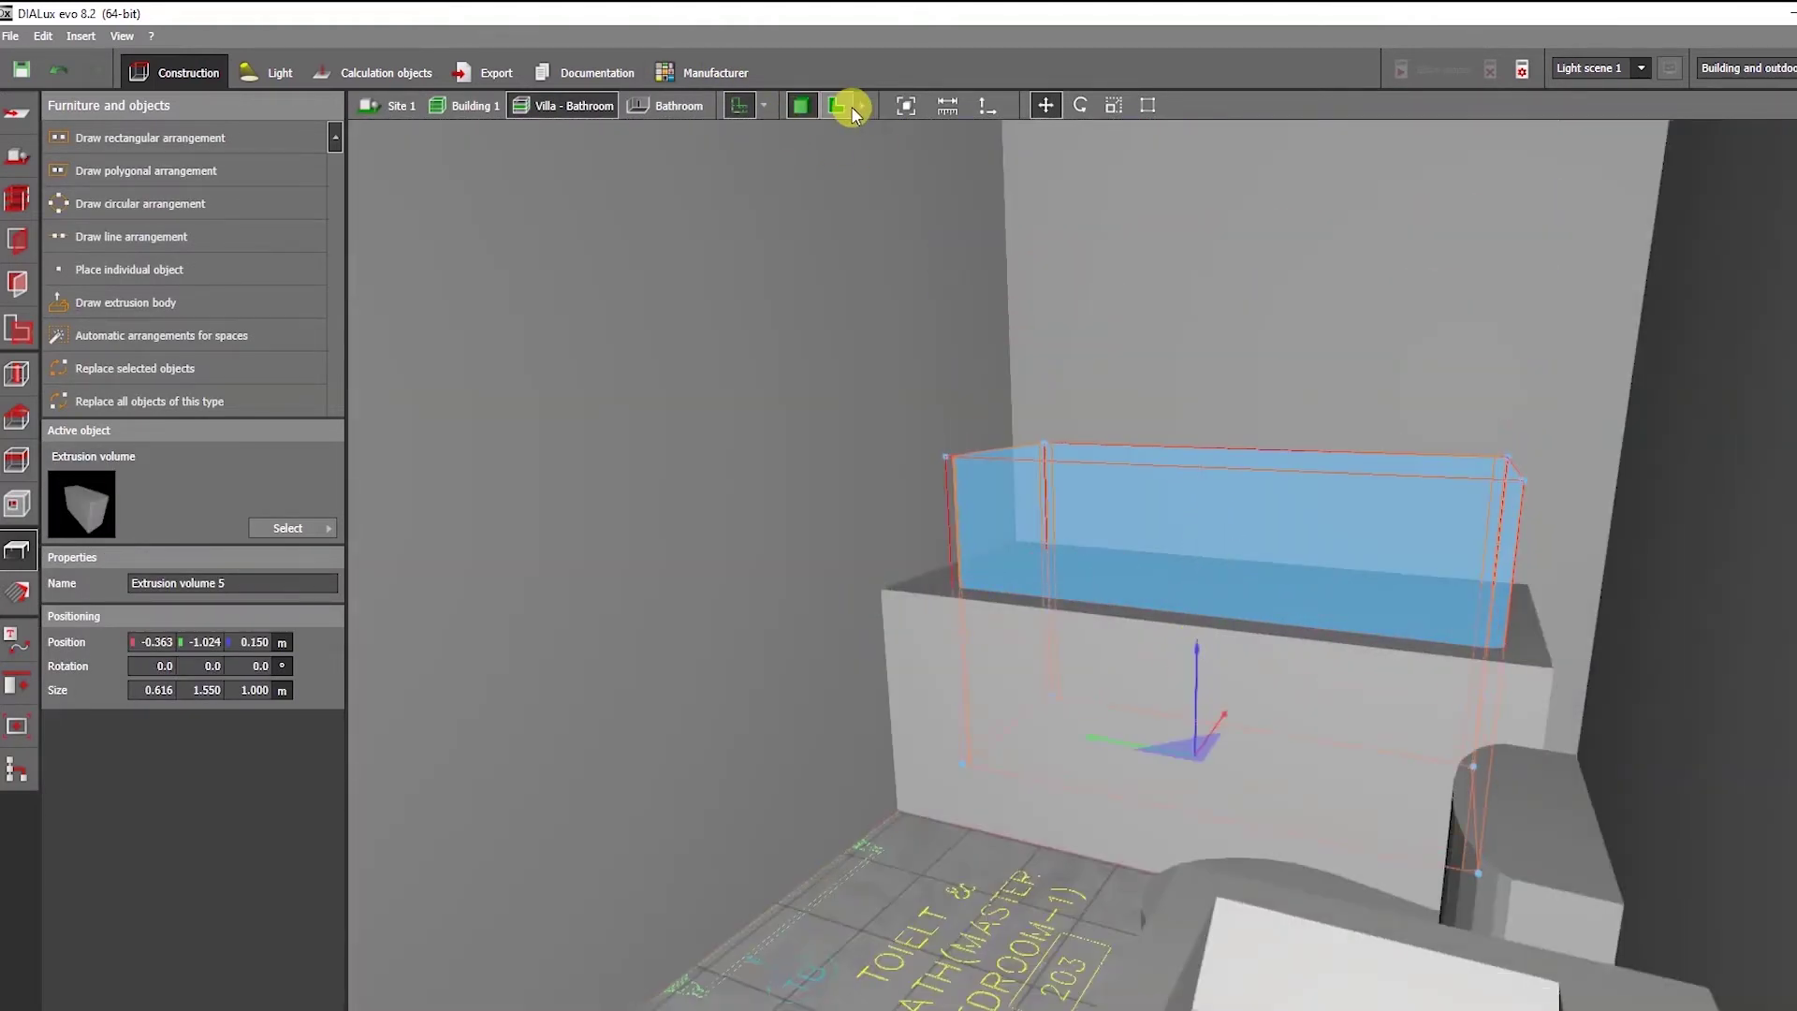
pyautogui.click(902, 105)
pyautogui.scroll(3, 1118, 875)
pyautogui.moveTo(1124, 873); pyautogui.dragTo(1143, 662, button='middle')
pyautogui.moveTo(1122, 627)
pyautogui.mouseDown()
pyautogui.moveTo(1138, 642)
pyautogui.moveTo(1123, 606)
pyautogui.mouseUp()
pyautogui.scroll(-1, 1118, 615)
pyautogui.moveTo(1112, 615); pyautogui.dragTo(1097, 691, button='middle')
pyautogui.click(971, 104)
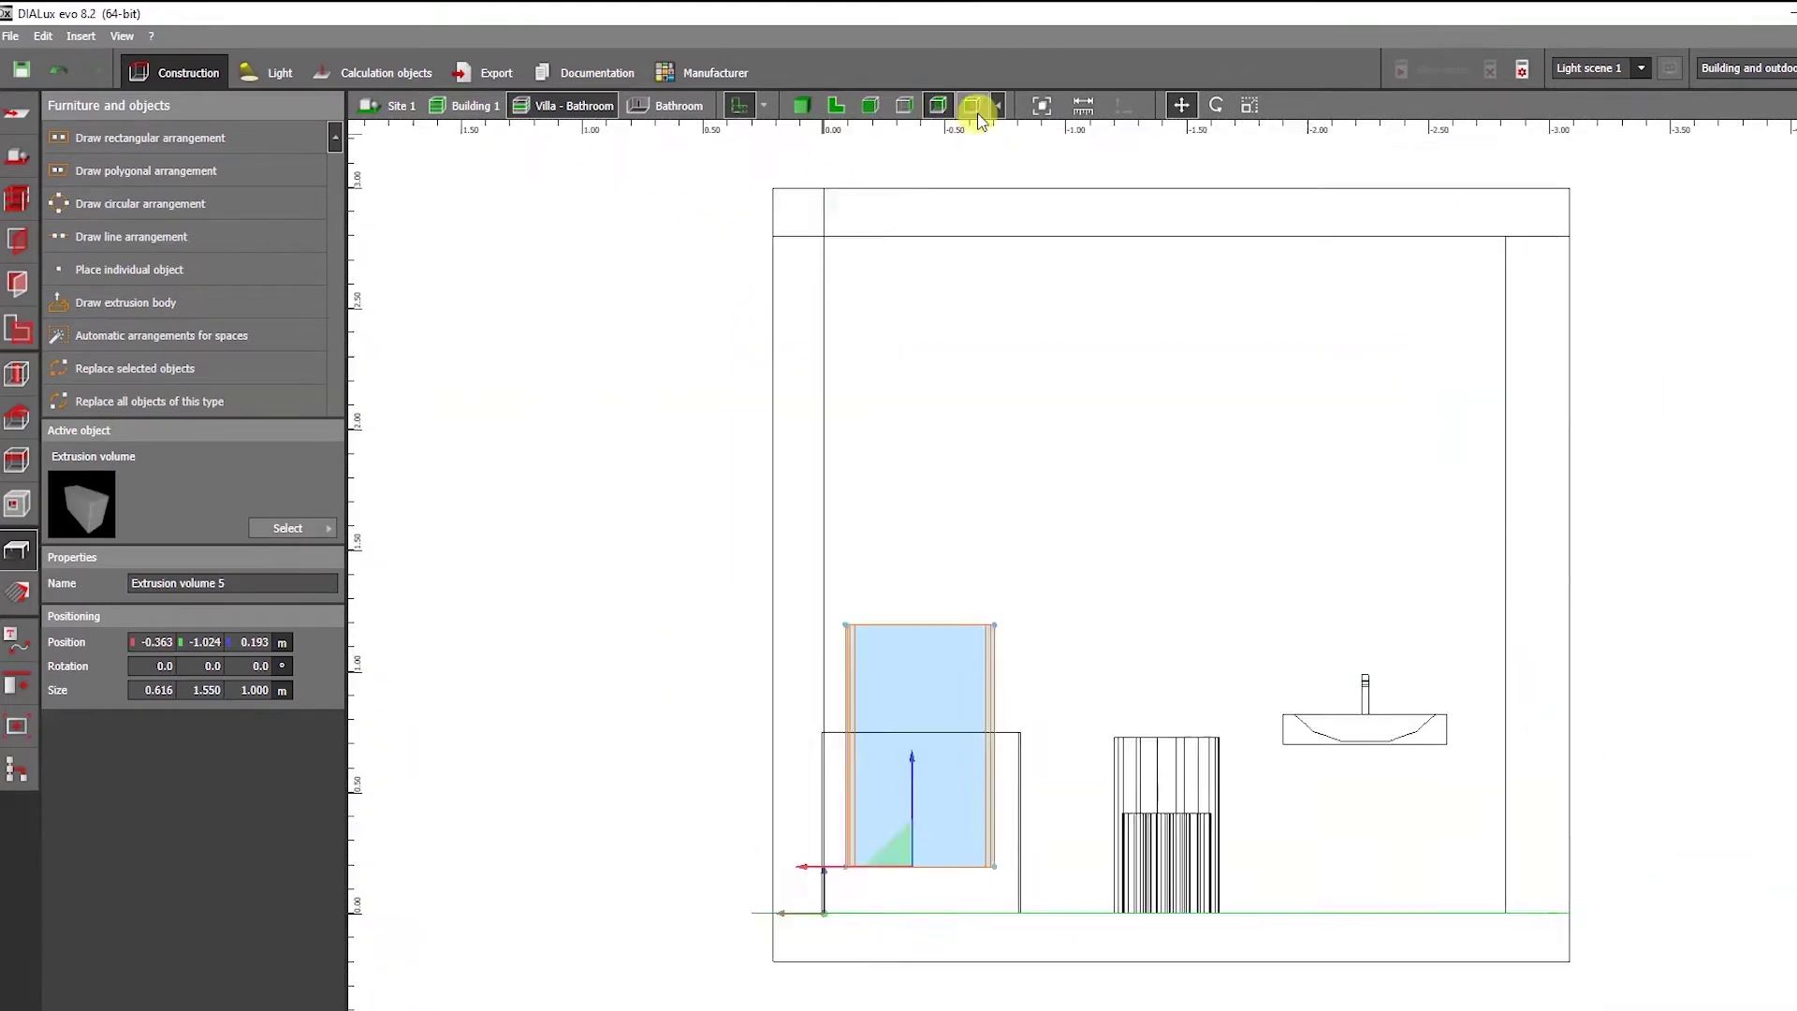
# Try to subtract the bathtub block from the rounded inner body with a Boolean operation, declining the project save.
pyautogui.click(800, 105)
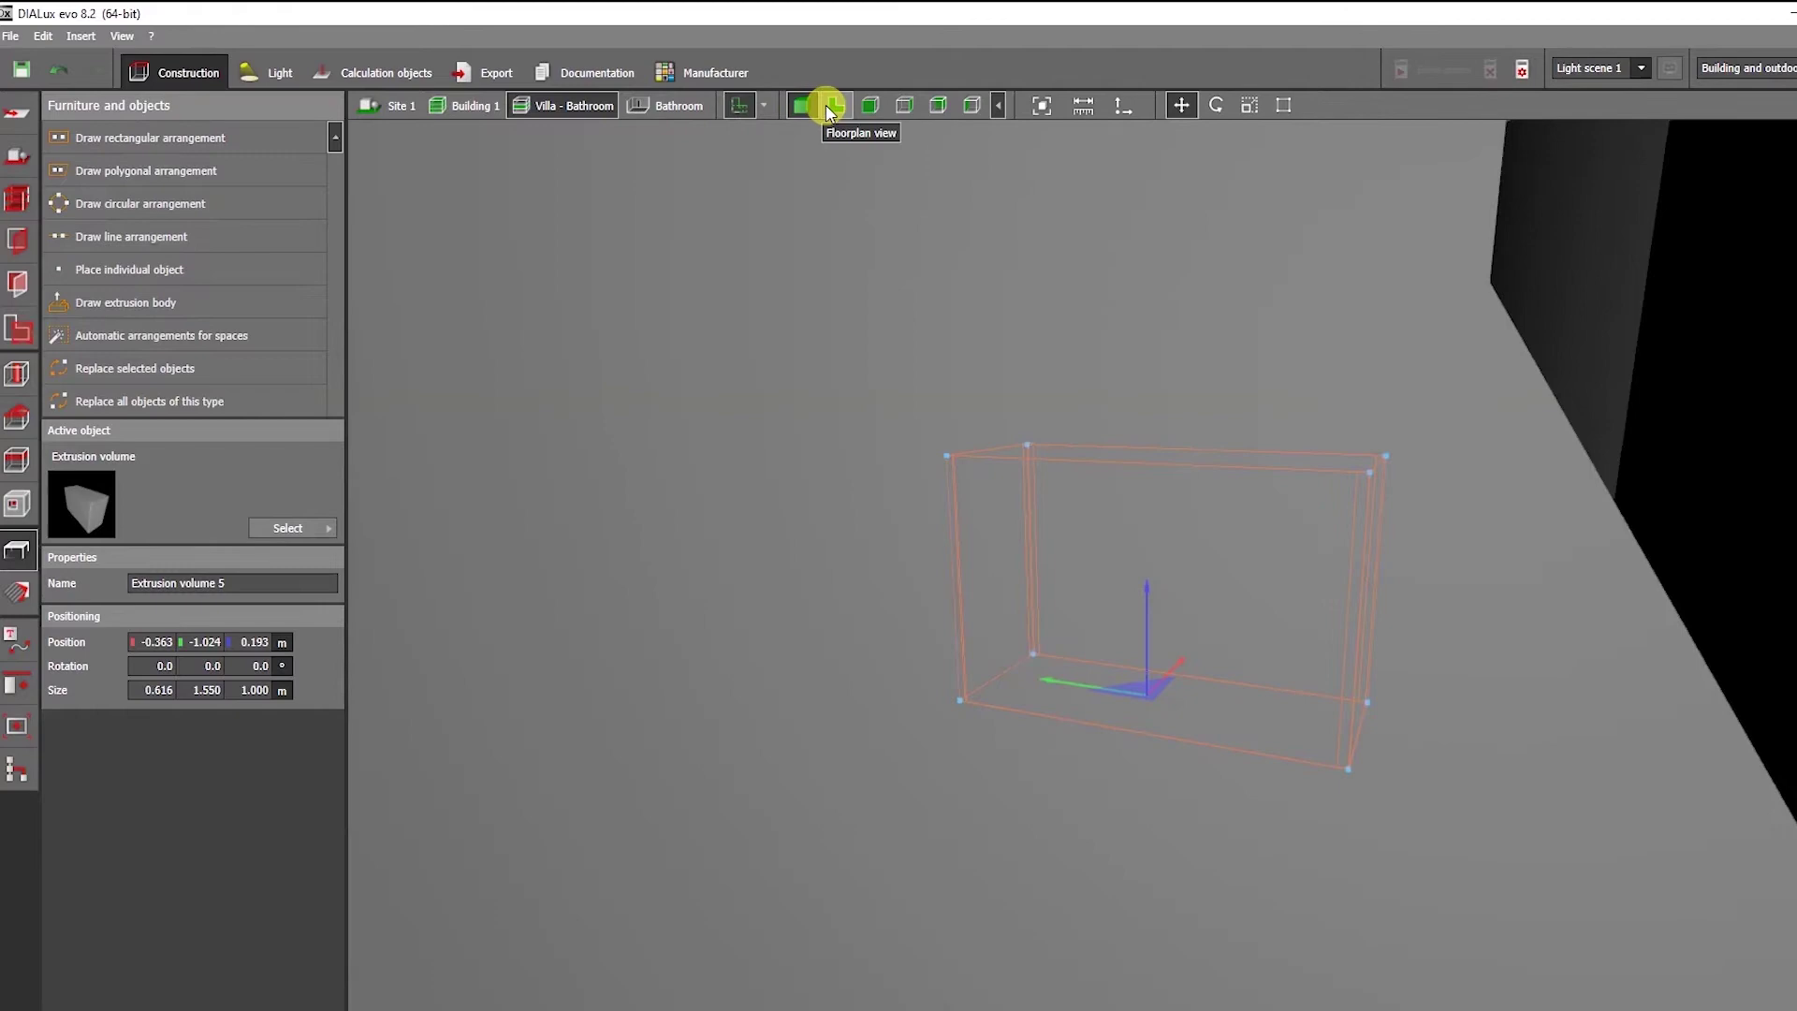
pyautogui.click(829, 107)
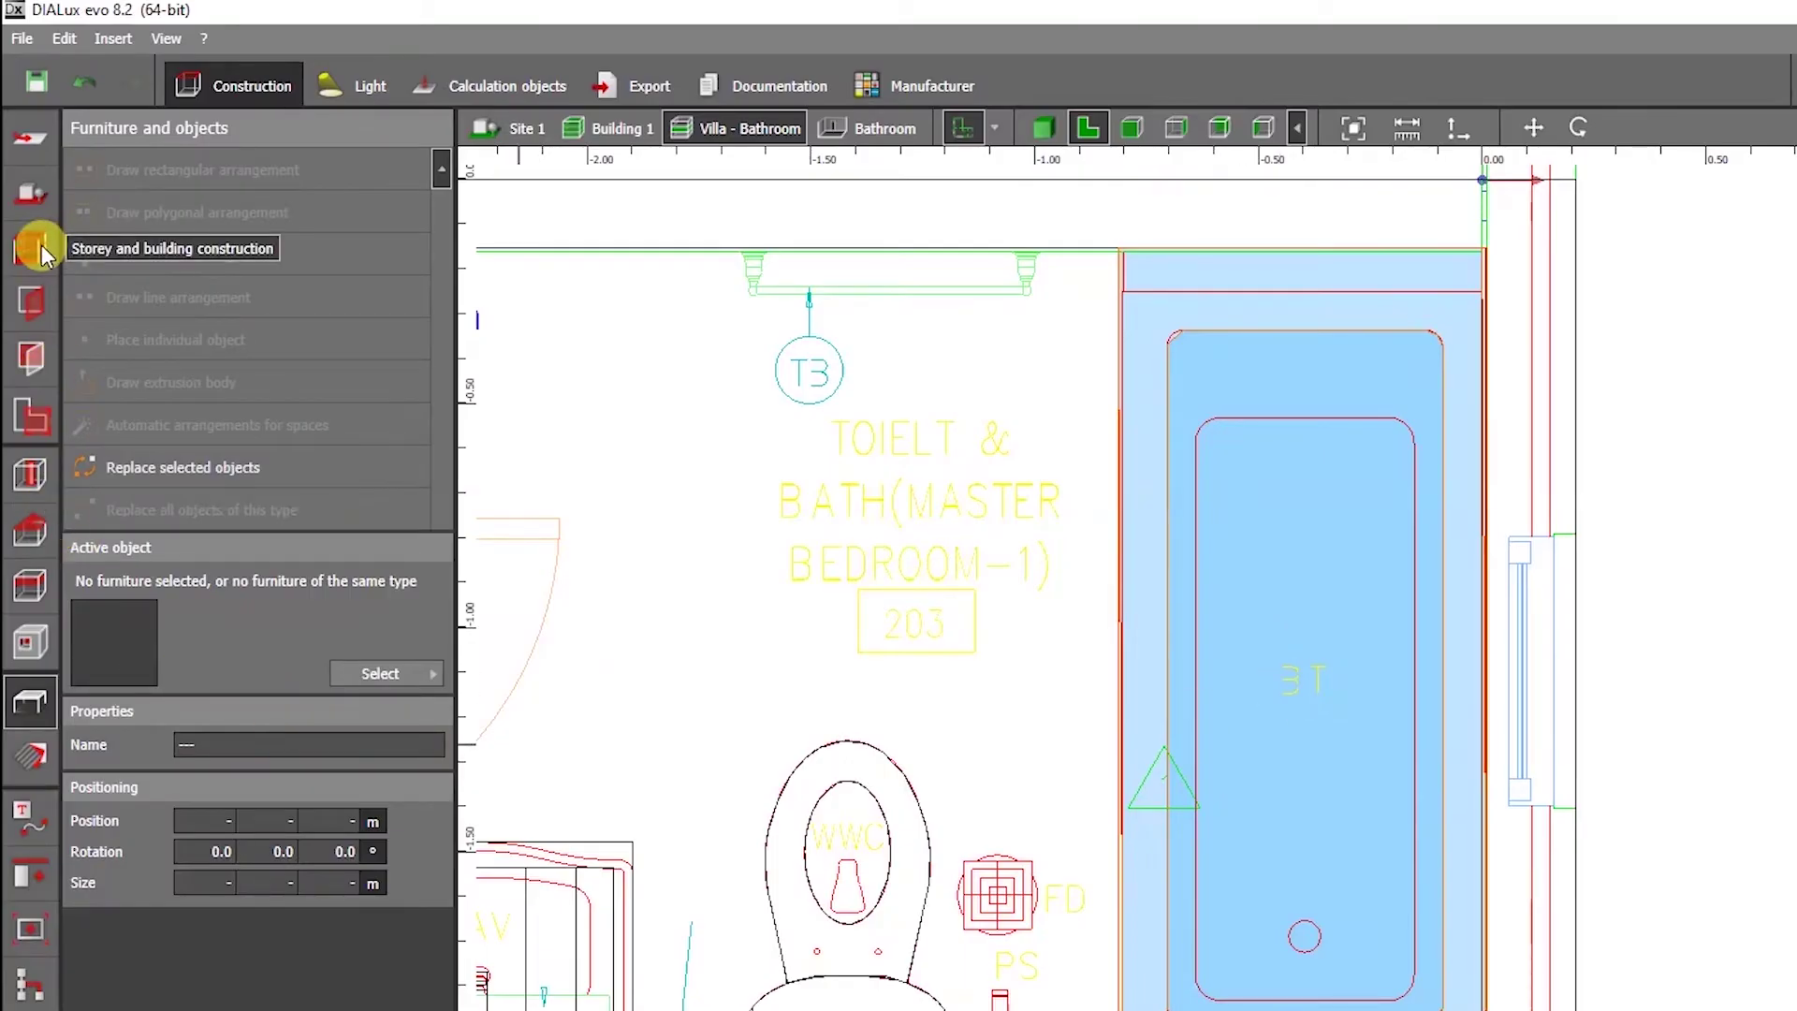
pyautogui.click(34, 829)
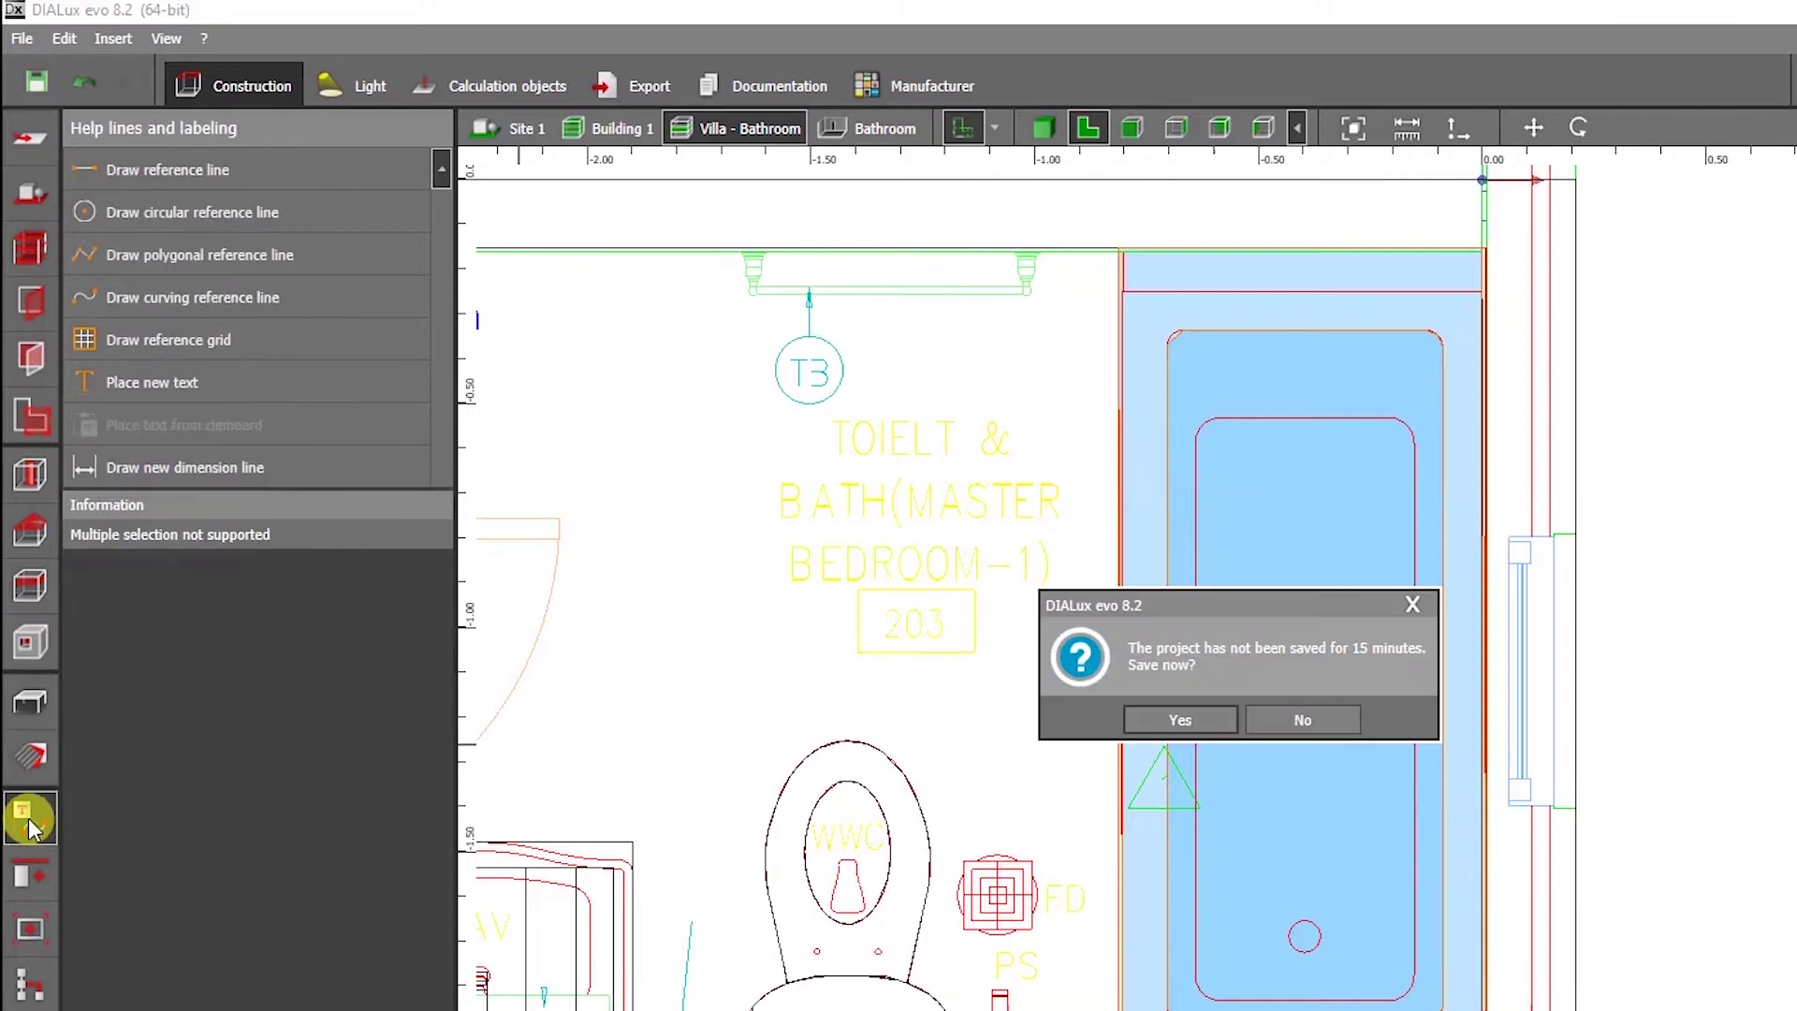
pyautogui.click(1314, 720)
pyautogui.click(48, 883)
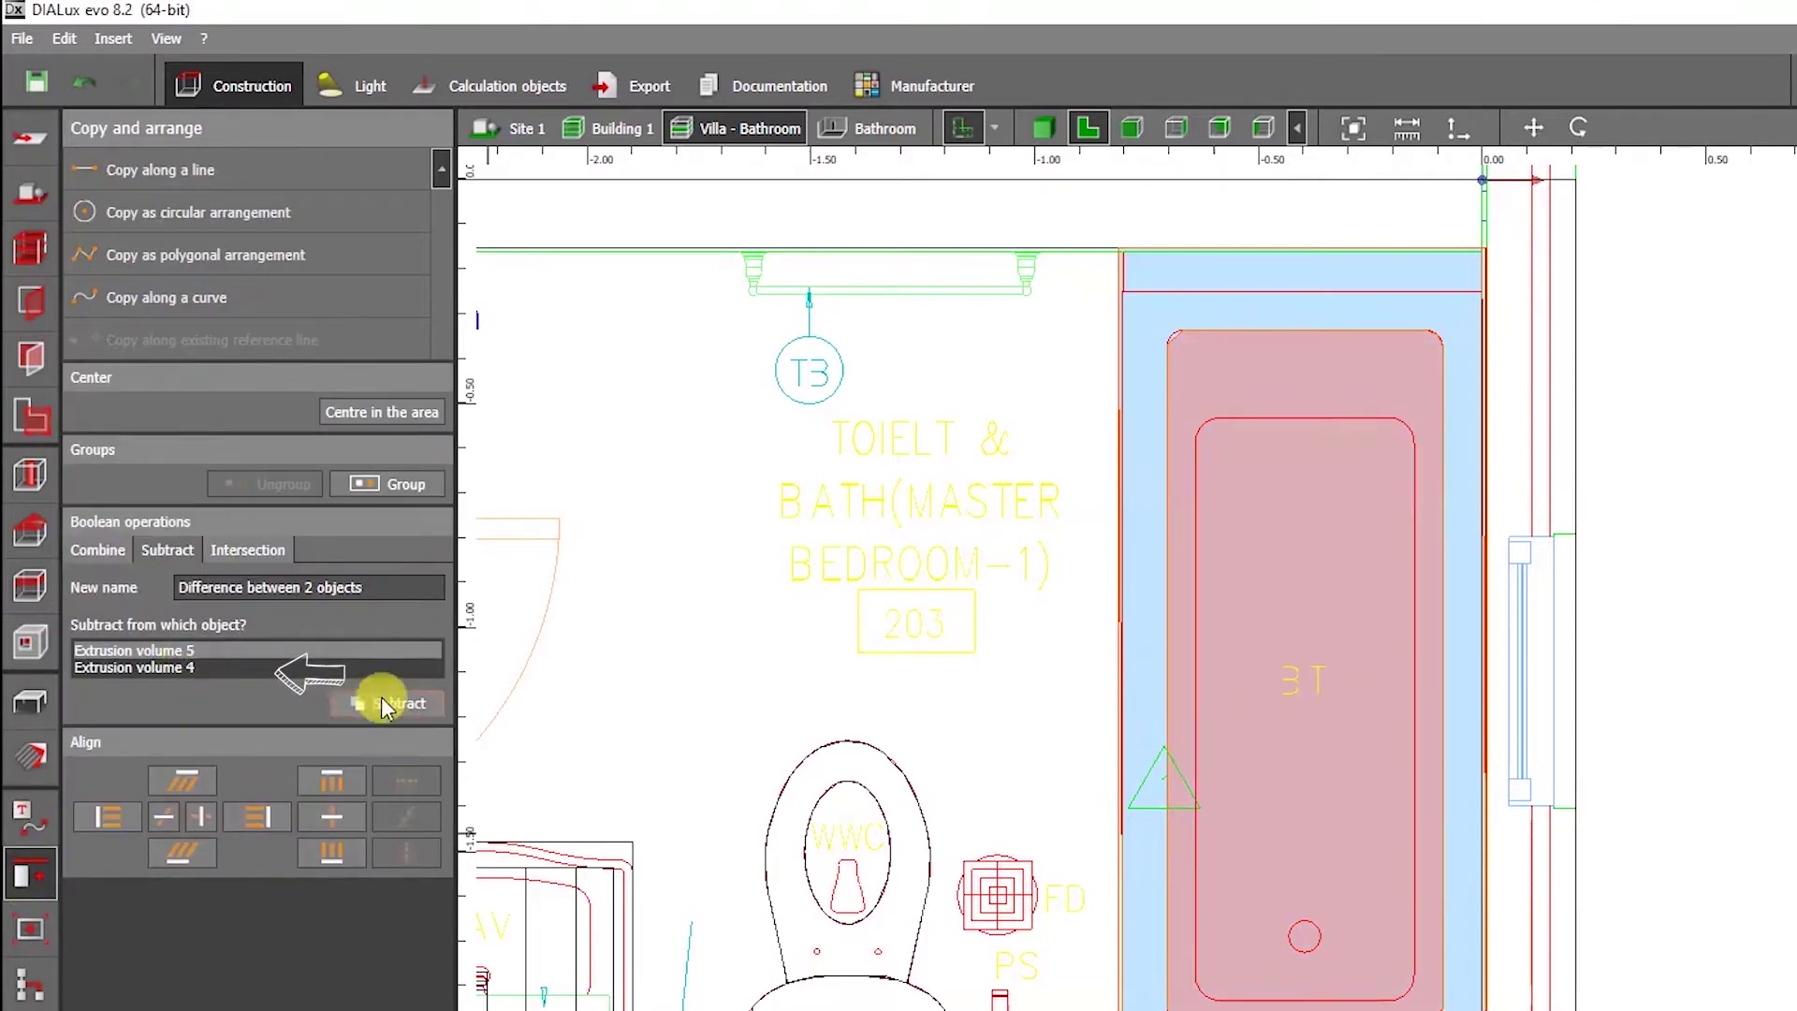
pyautogui.click(412, 702)
pyautogui.click(1043, 128)
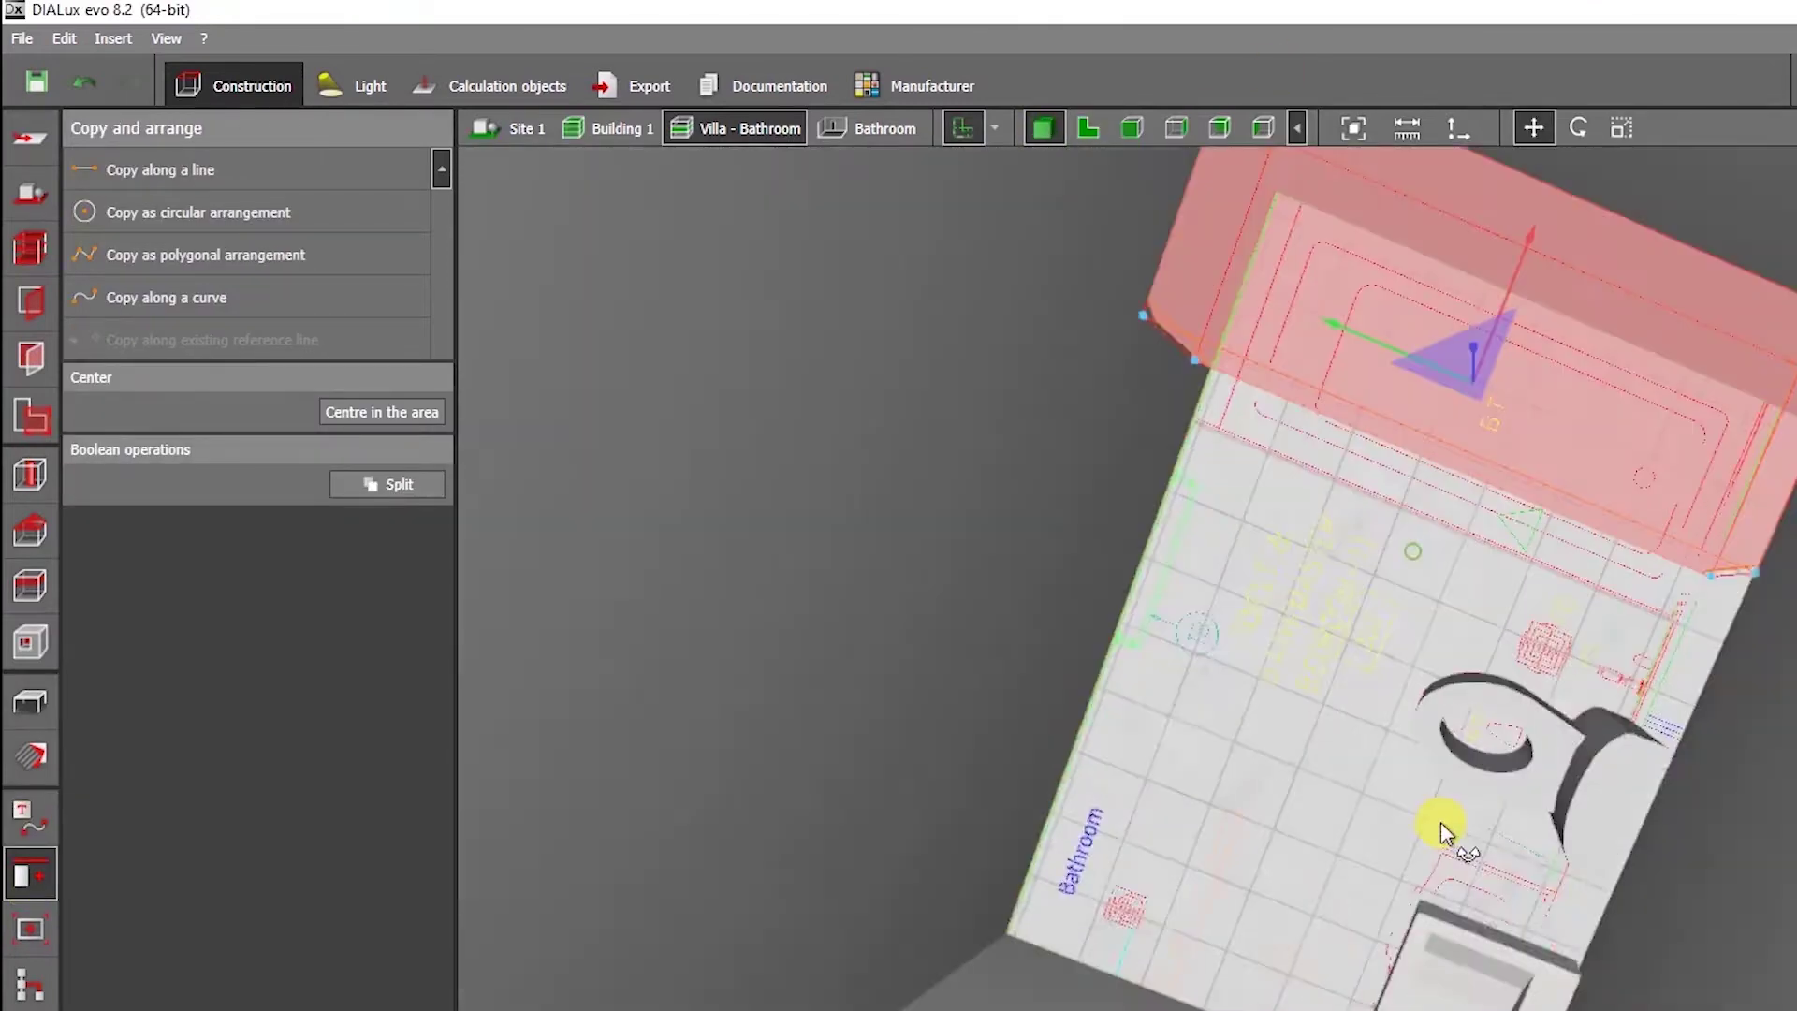
pyautogui.click(1351, 565)
pyautogui.moveTo(1351, 564); pyautogui.dragTo(1355, 491)
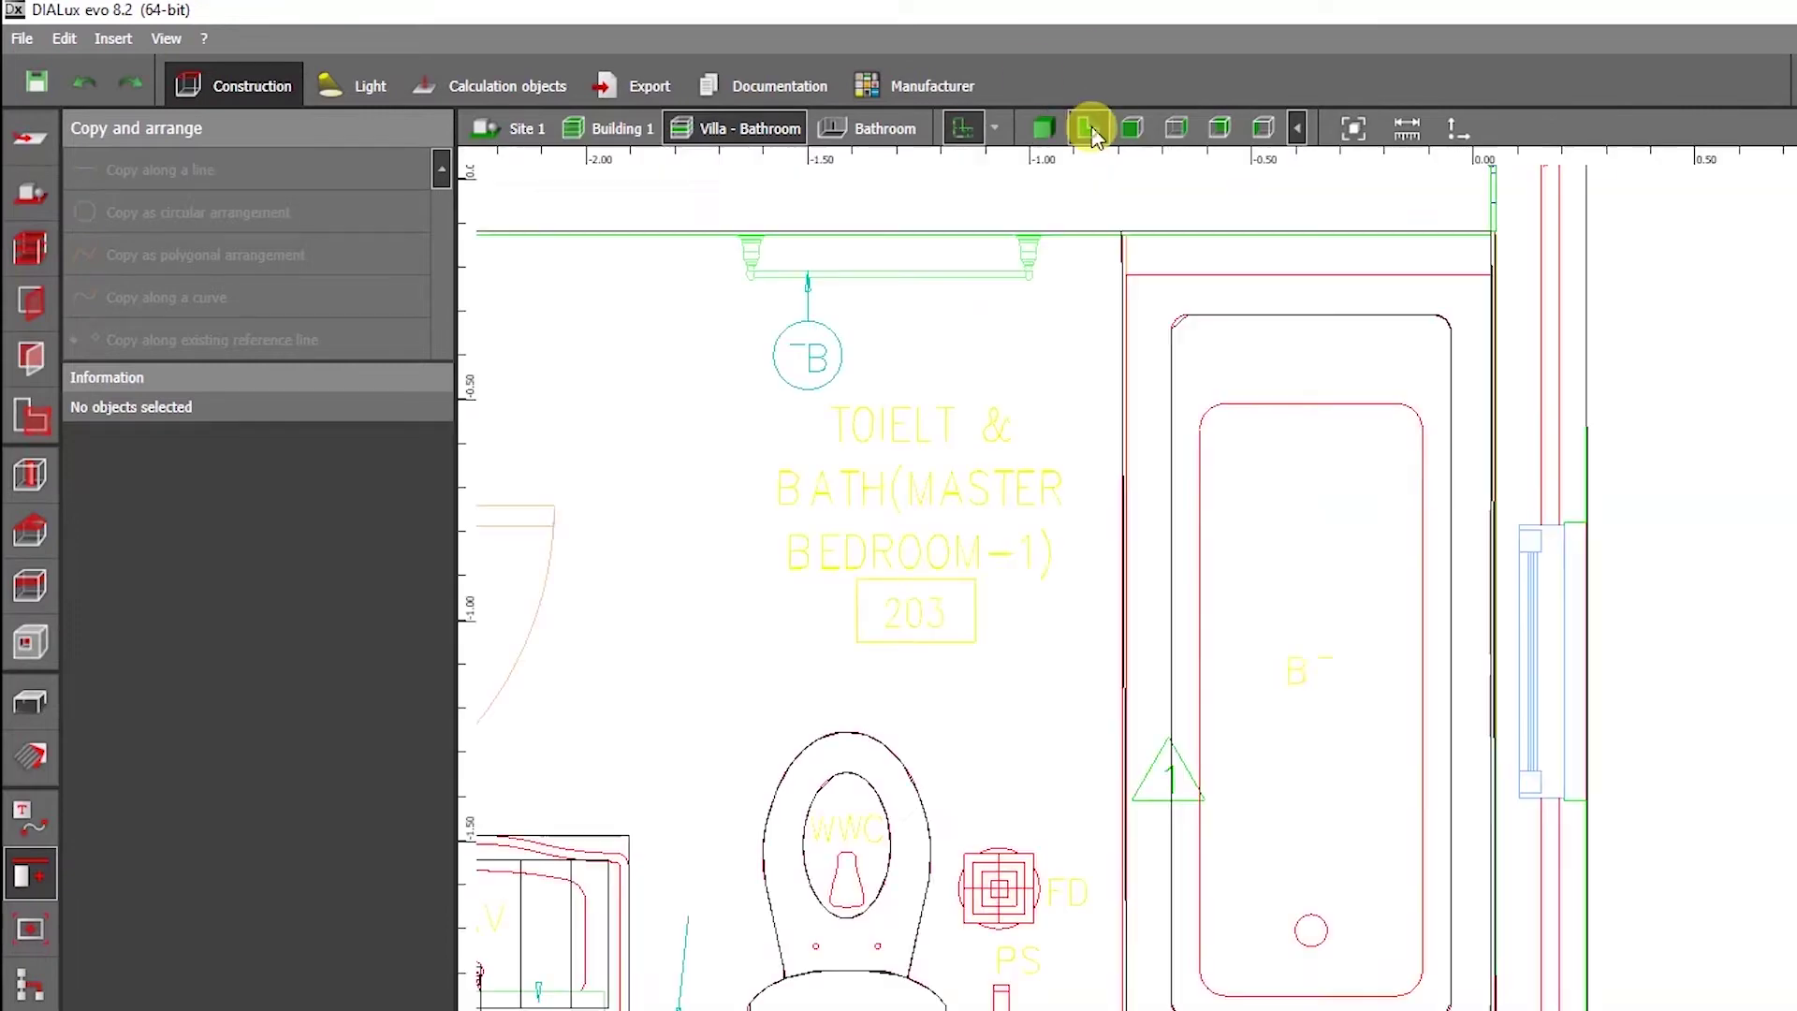
# Subtract the rounded inner body from the bathtub block and check the hollow tub in 3D.
pyautogui.click(1355, 671)
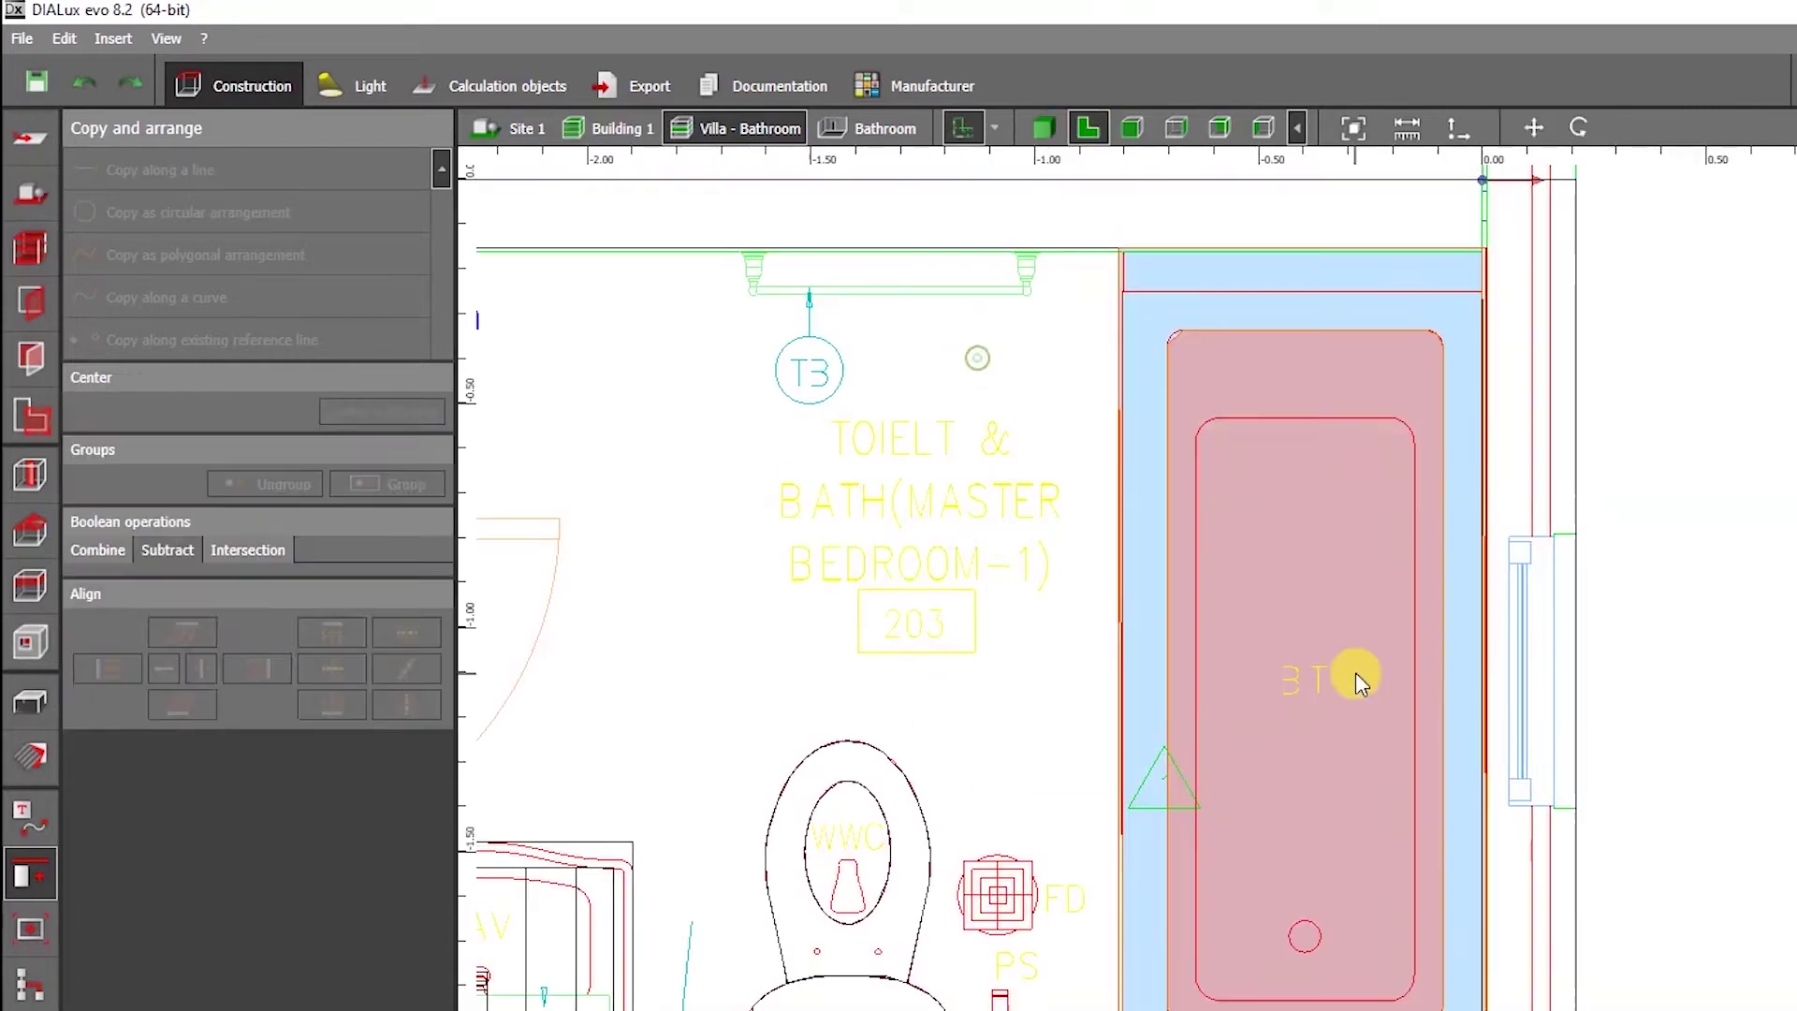
pyautogui.click(168, 549)
pyautogui.click(397, 702)
pyautogui.click(1043, 128)
pyautogui.click(1316, 721)
pyautogui.moveTo(1317, 721); pyautogui.dragTo(1151, 898)
pyautogui.scroll(3, 1400, 793)
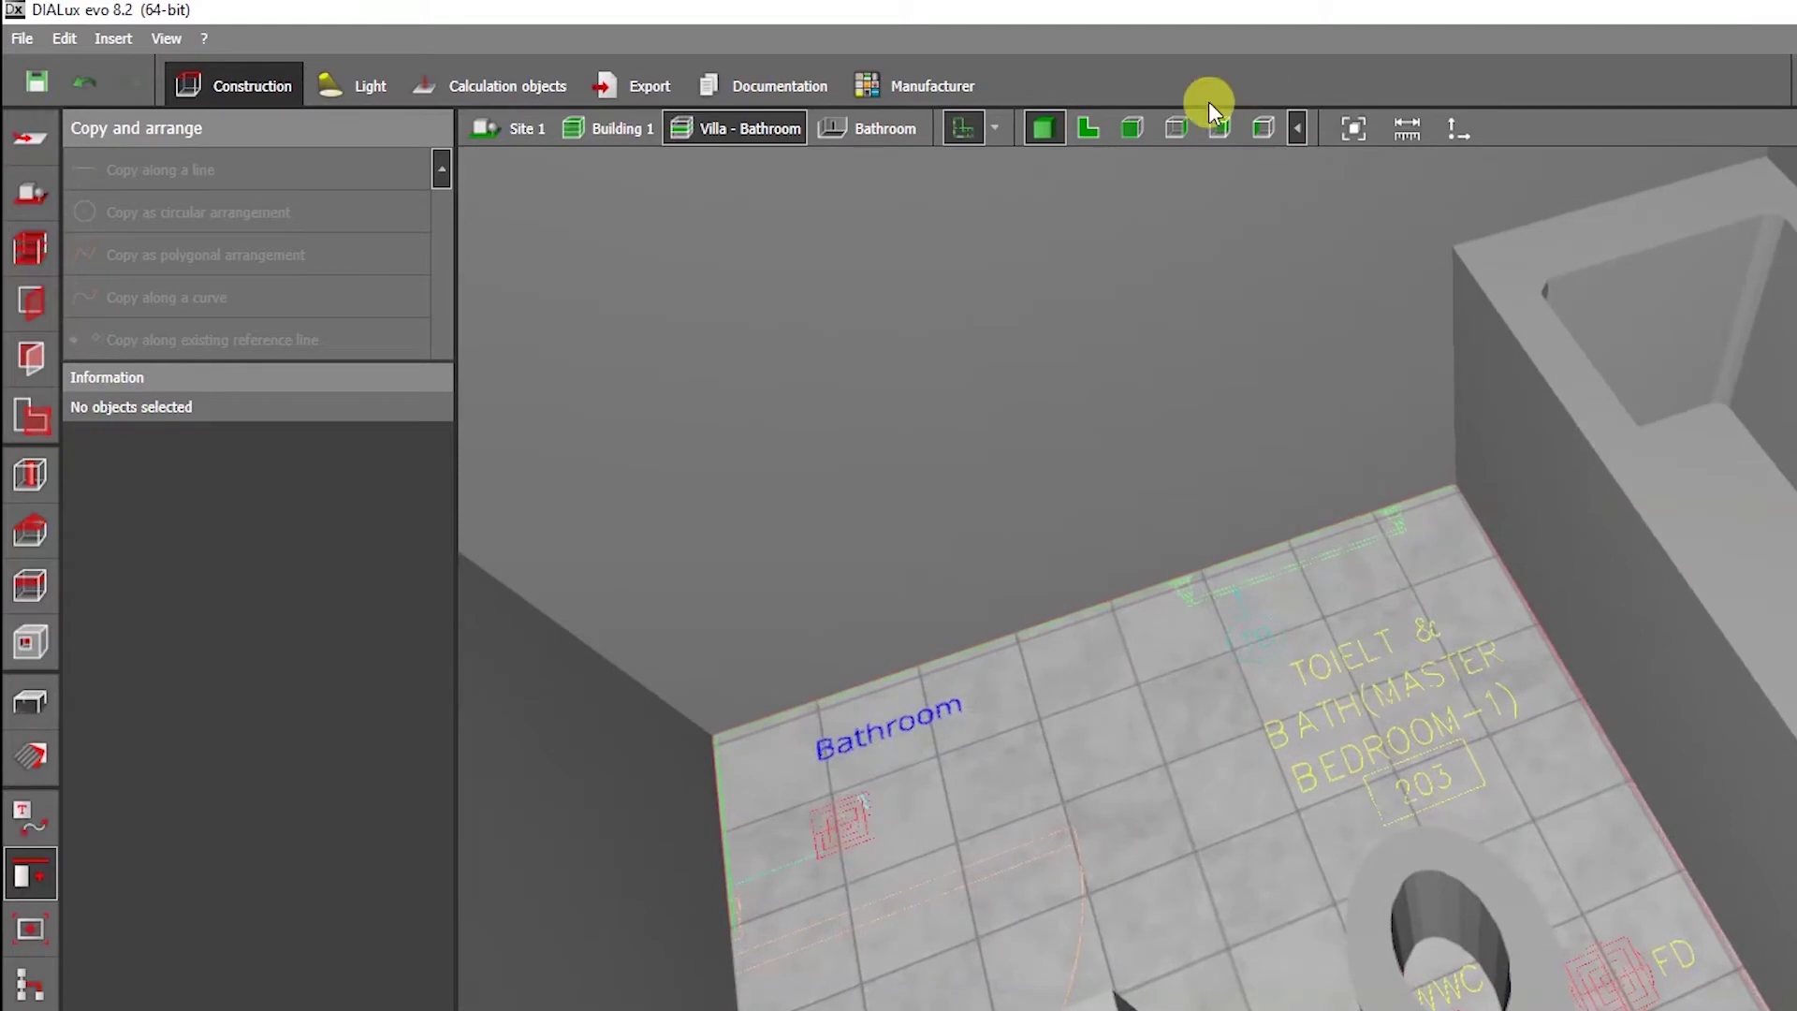
# Draw a 1 m high extrusion body along the innermost outline of the BT symbol in the floor plan, about 0.49 by 1.30 m.
pyautogui.click(1086, 128)
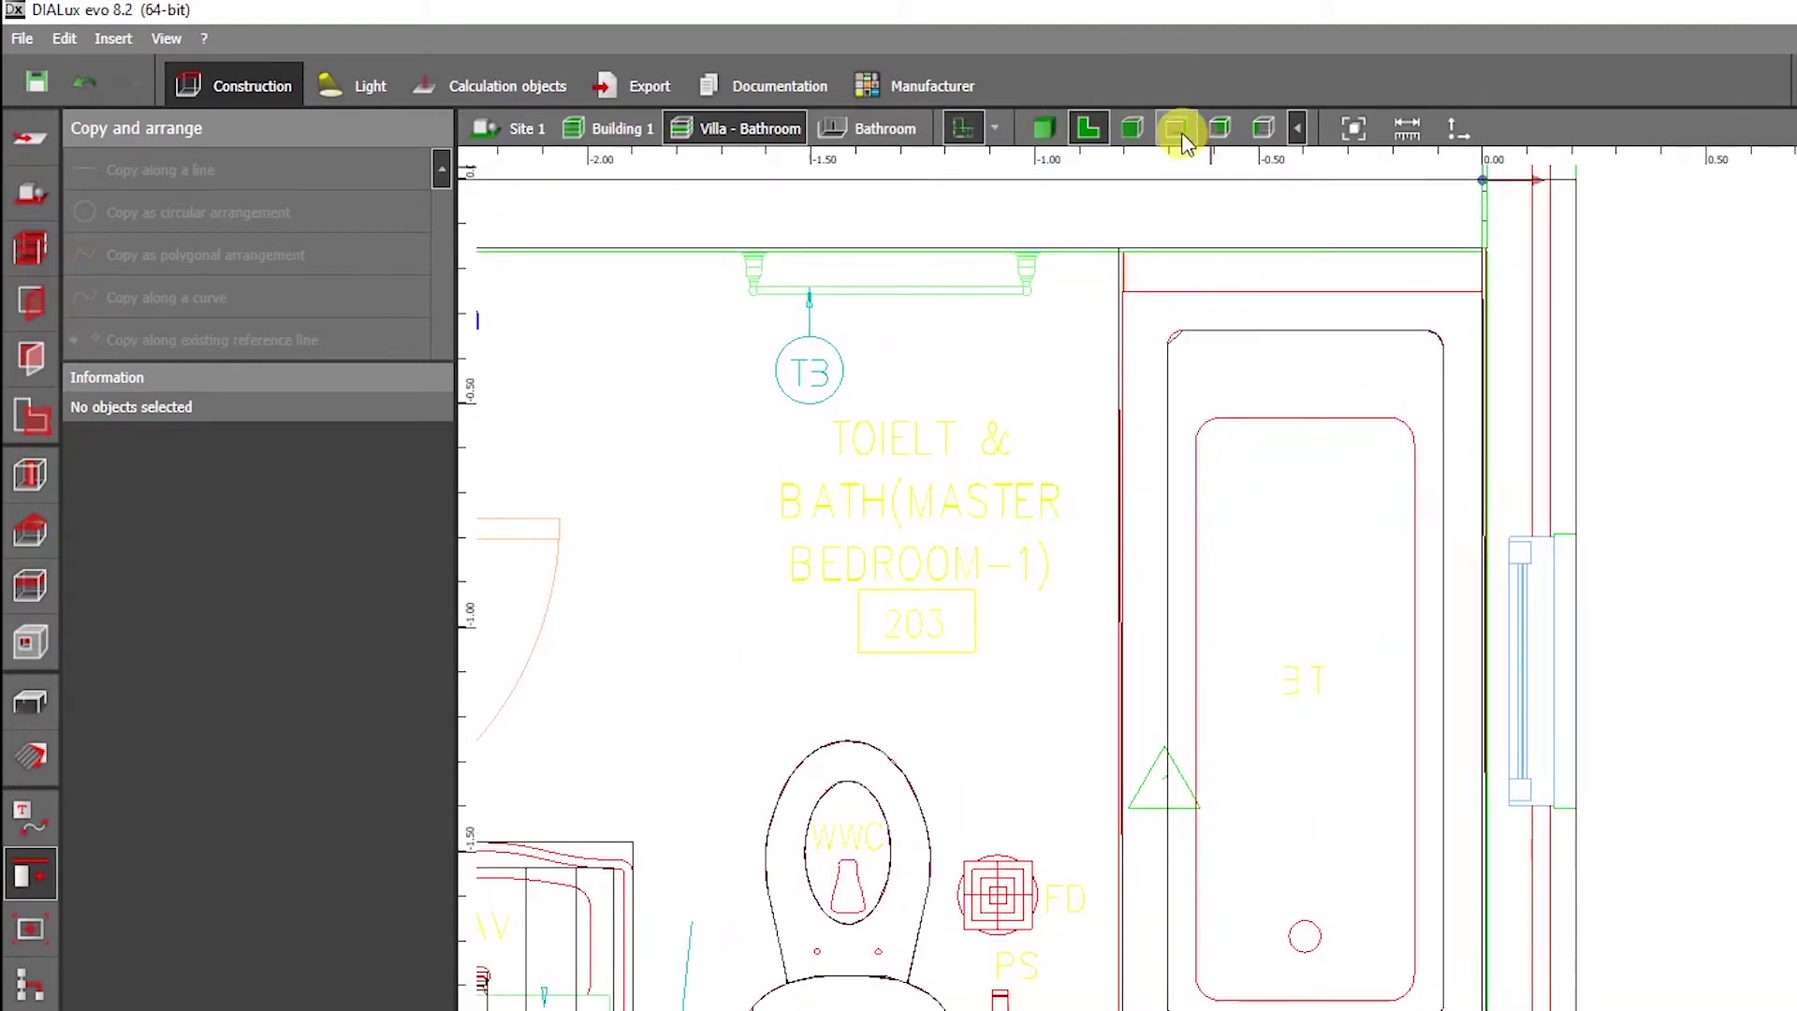
pyautogui.scroll(-3, 1092, 791)
pyautogui.moveTo(1092, 790); pyautogui.dragTo(1625, 562, button='middle')
pyautogui.scroll(4, 1624, 571)
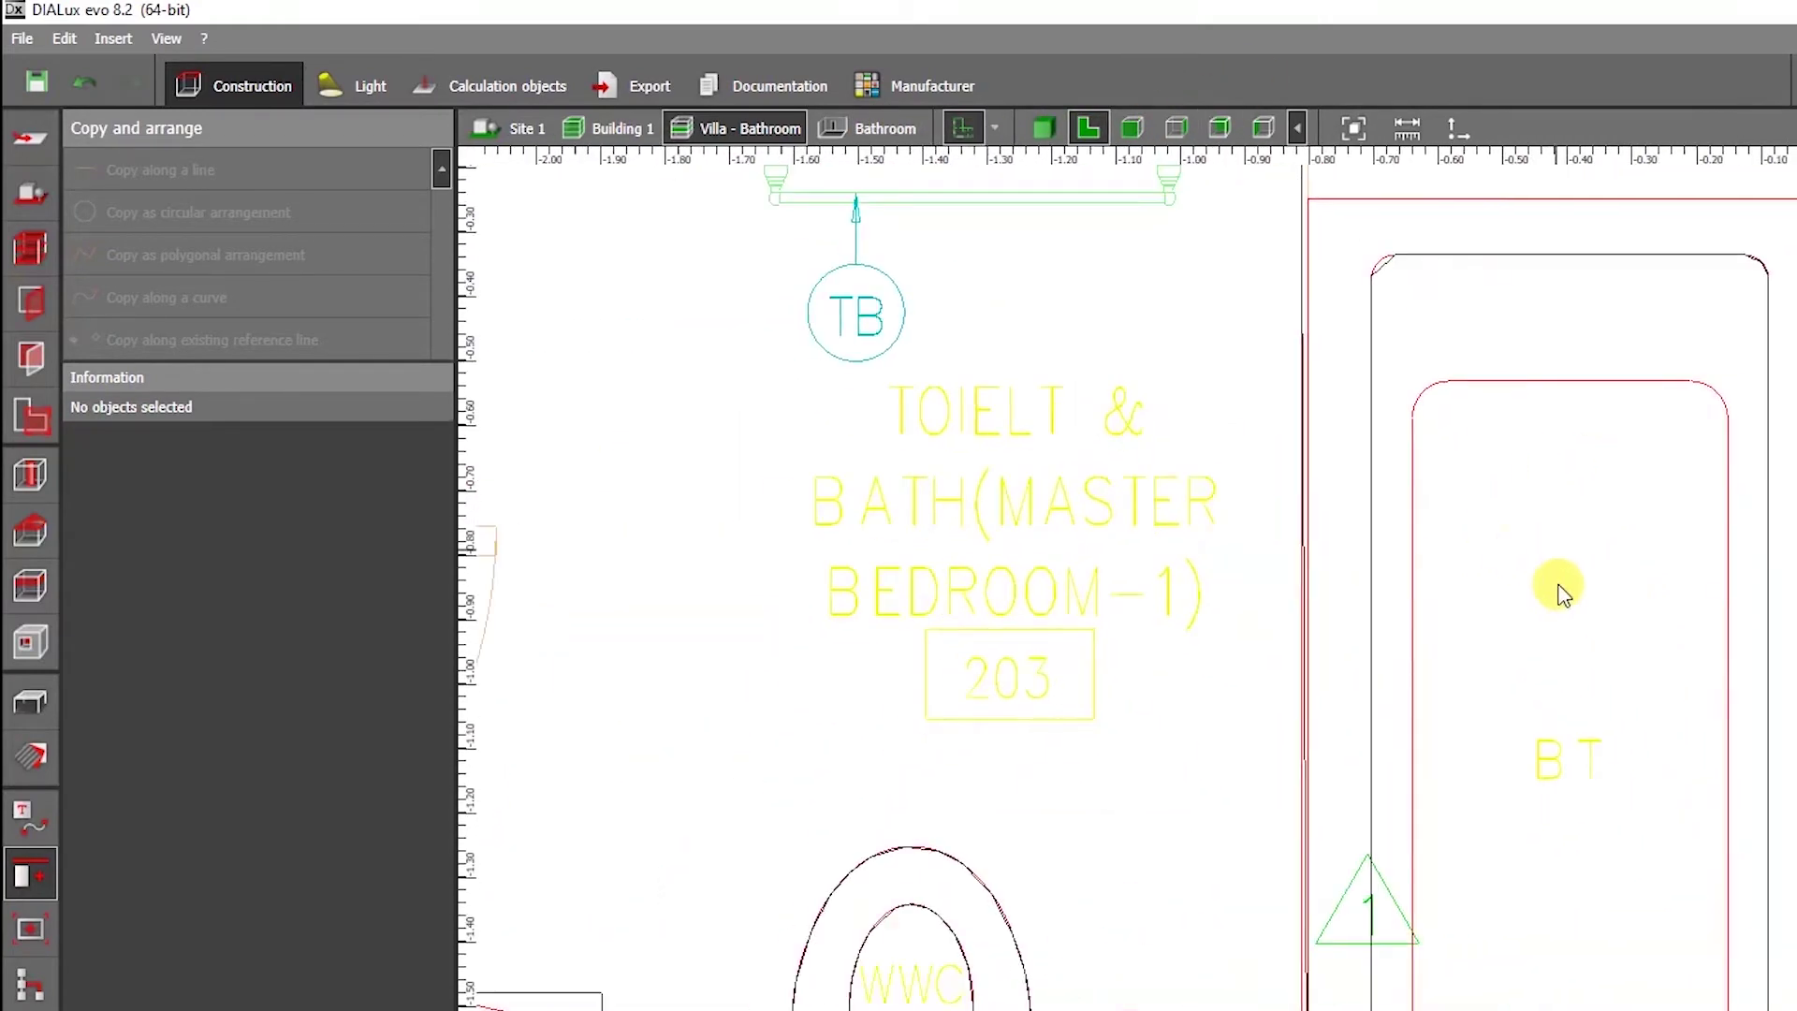
pyautogui.click(30, 704)
pyautogui.click(171, 382)
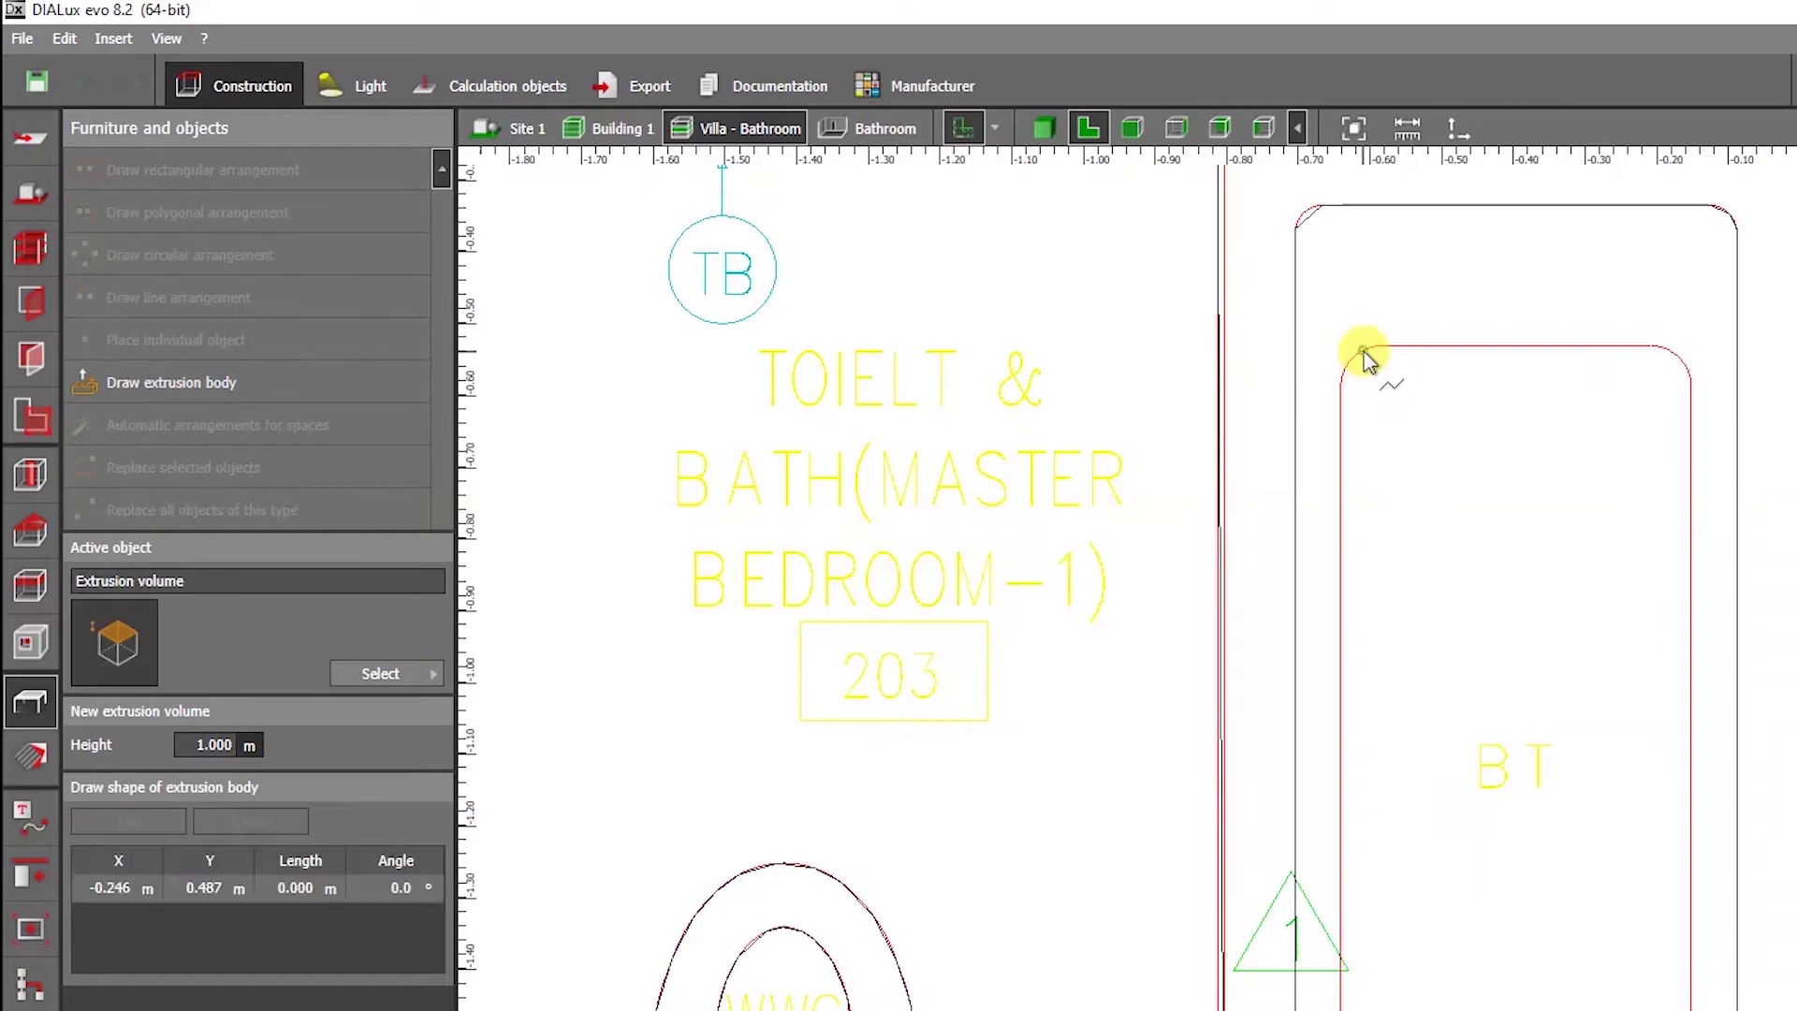
pyautogui.click(1348, 490)
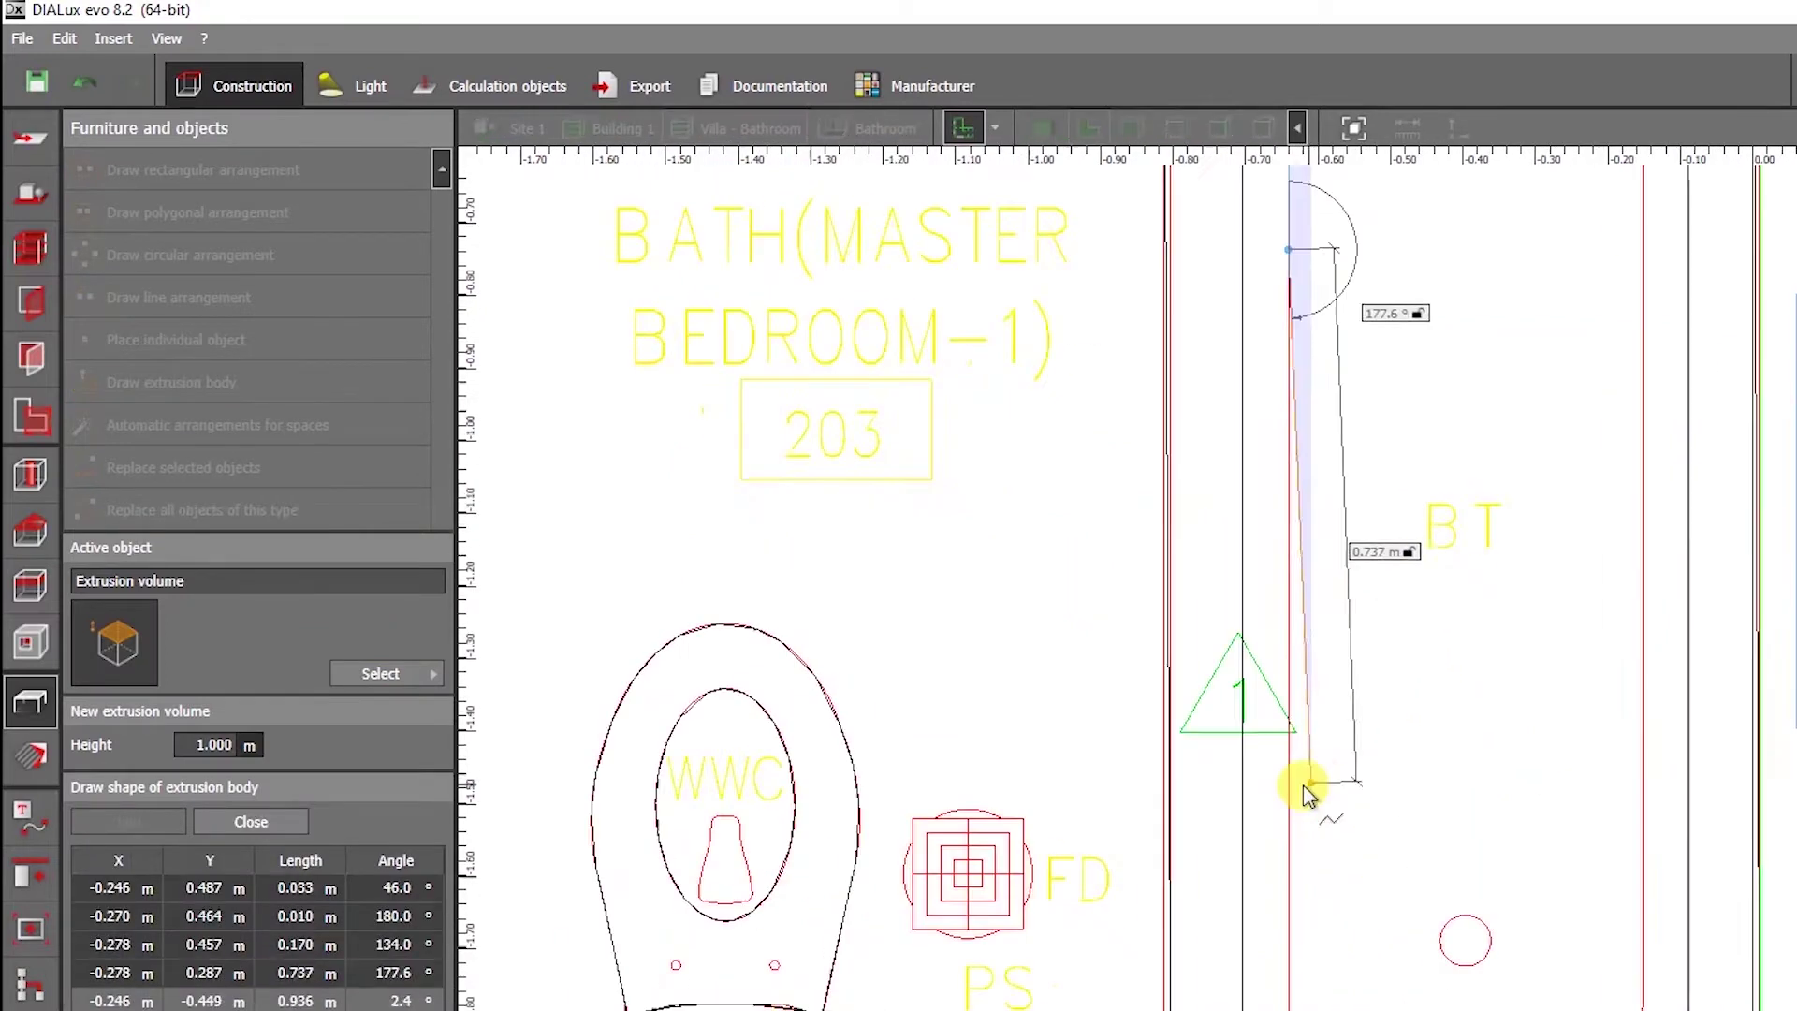
pyautogui.click(1306, 1009)
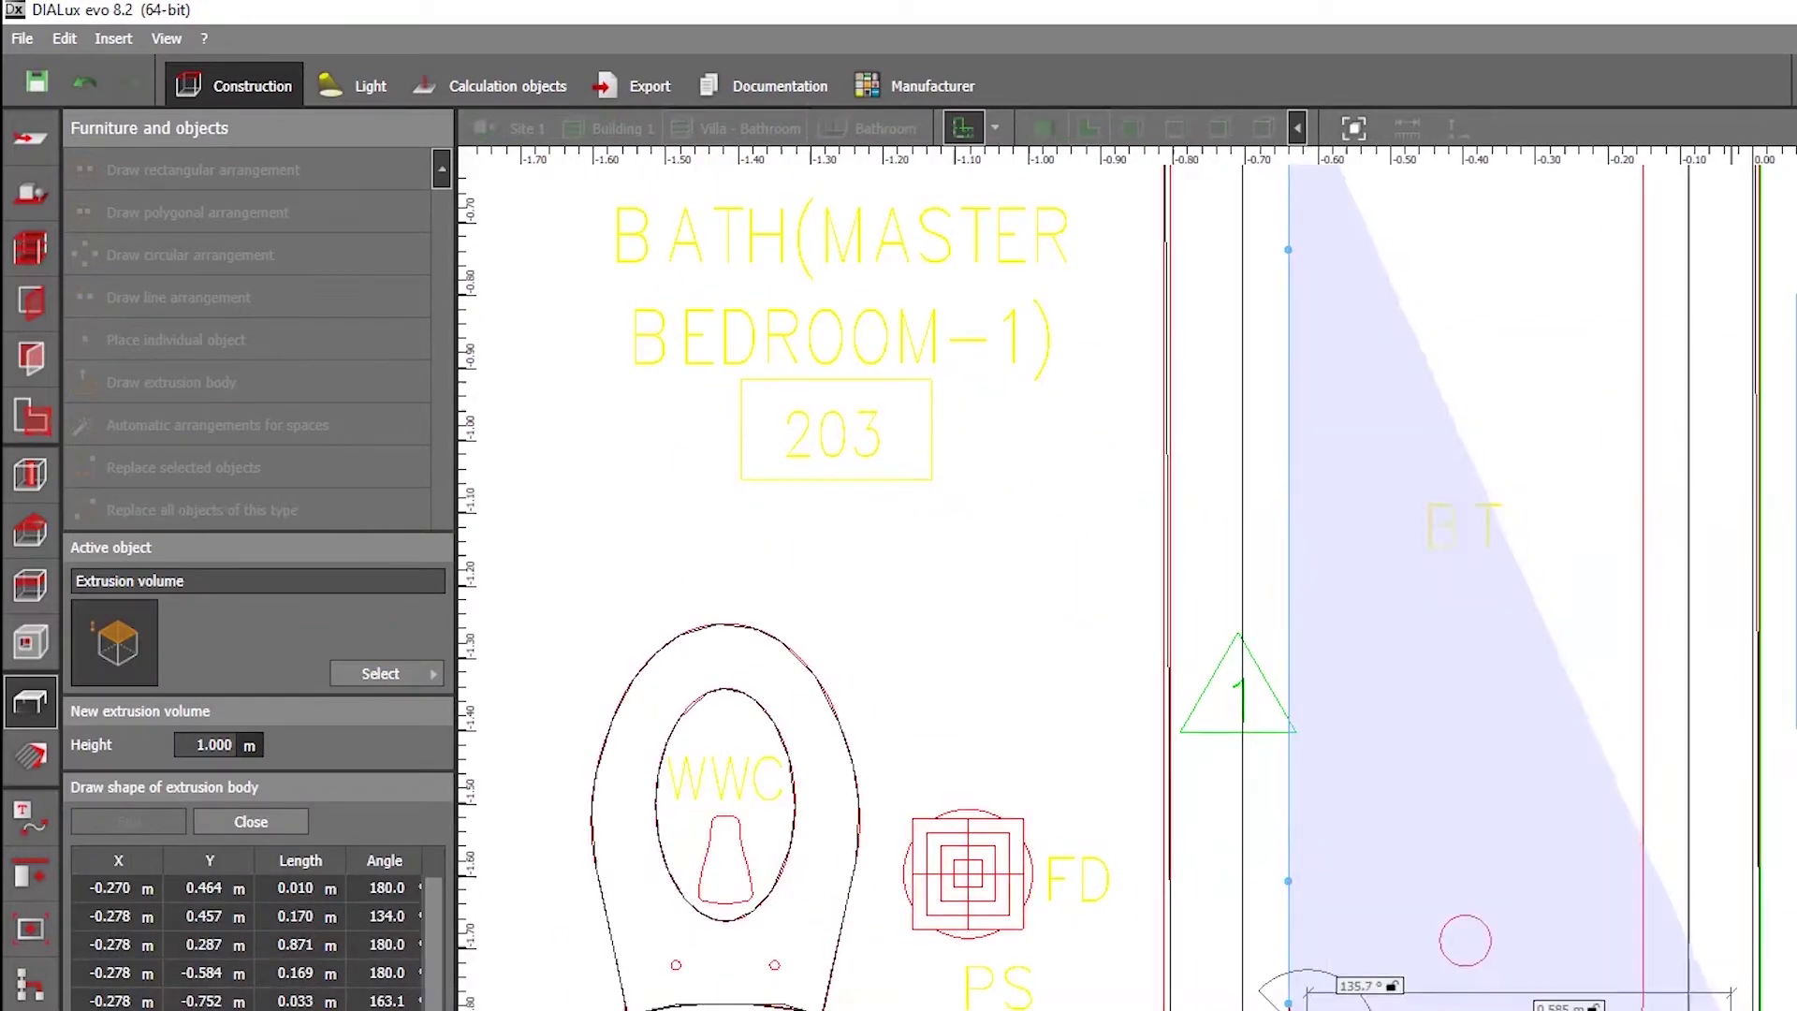
pyautogui.click(1330, 1009)
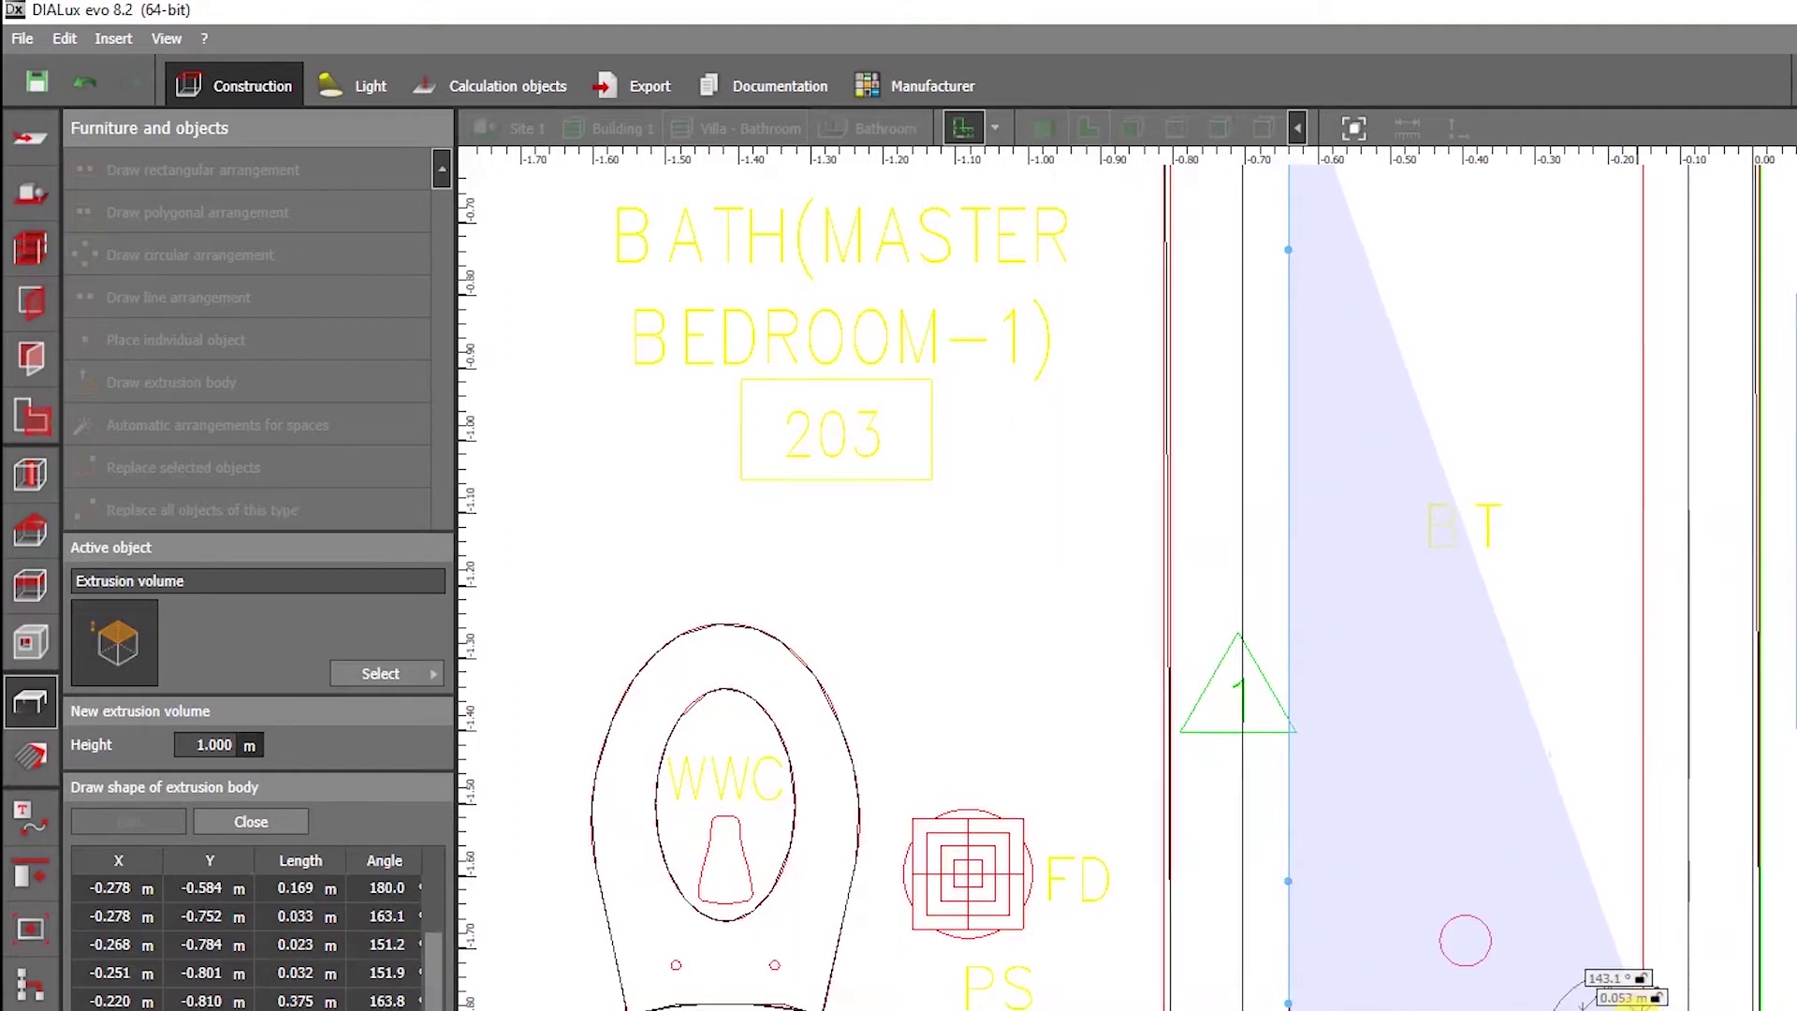
pyautogui.click(1642, 1005)
pyautogui.moveTo(1715, 168); pyautogui.dragTo(1705, 720, button='middle')
pyautogui.scroll(-2, 1703, 720)
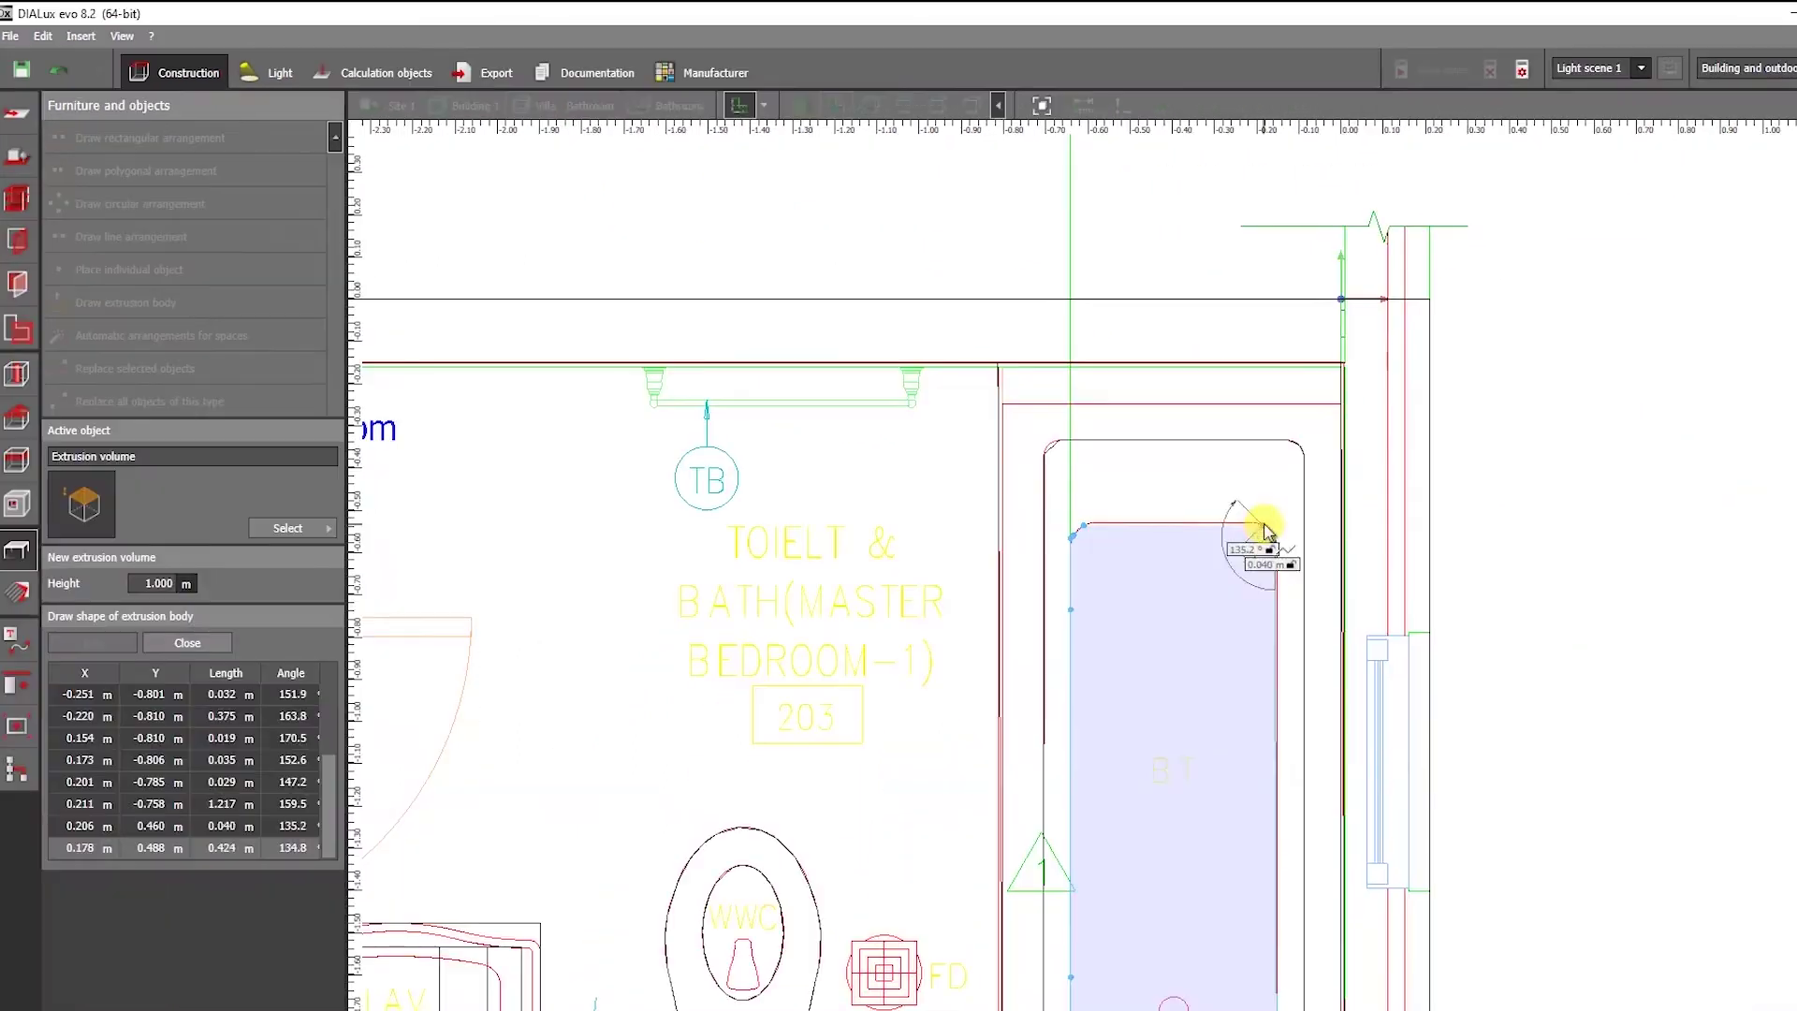
pyautogui.click(1144, 539)
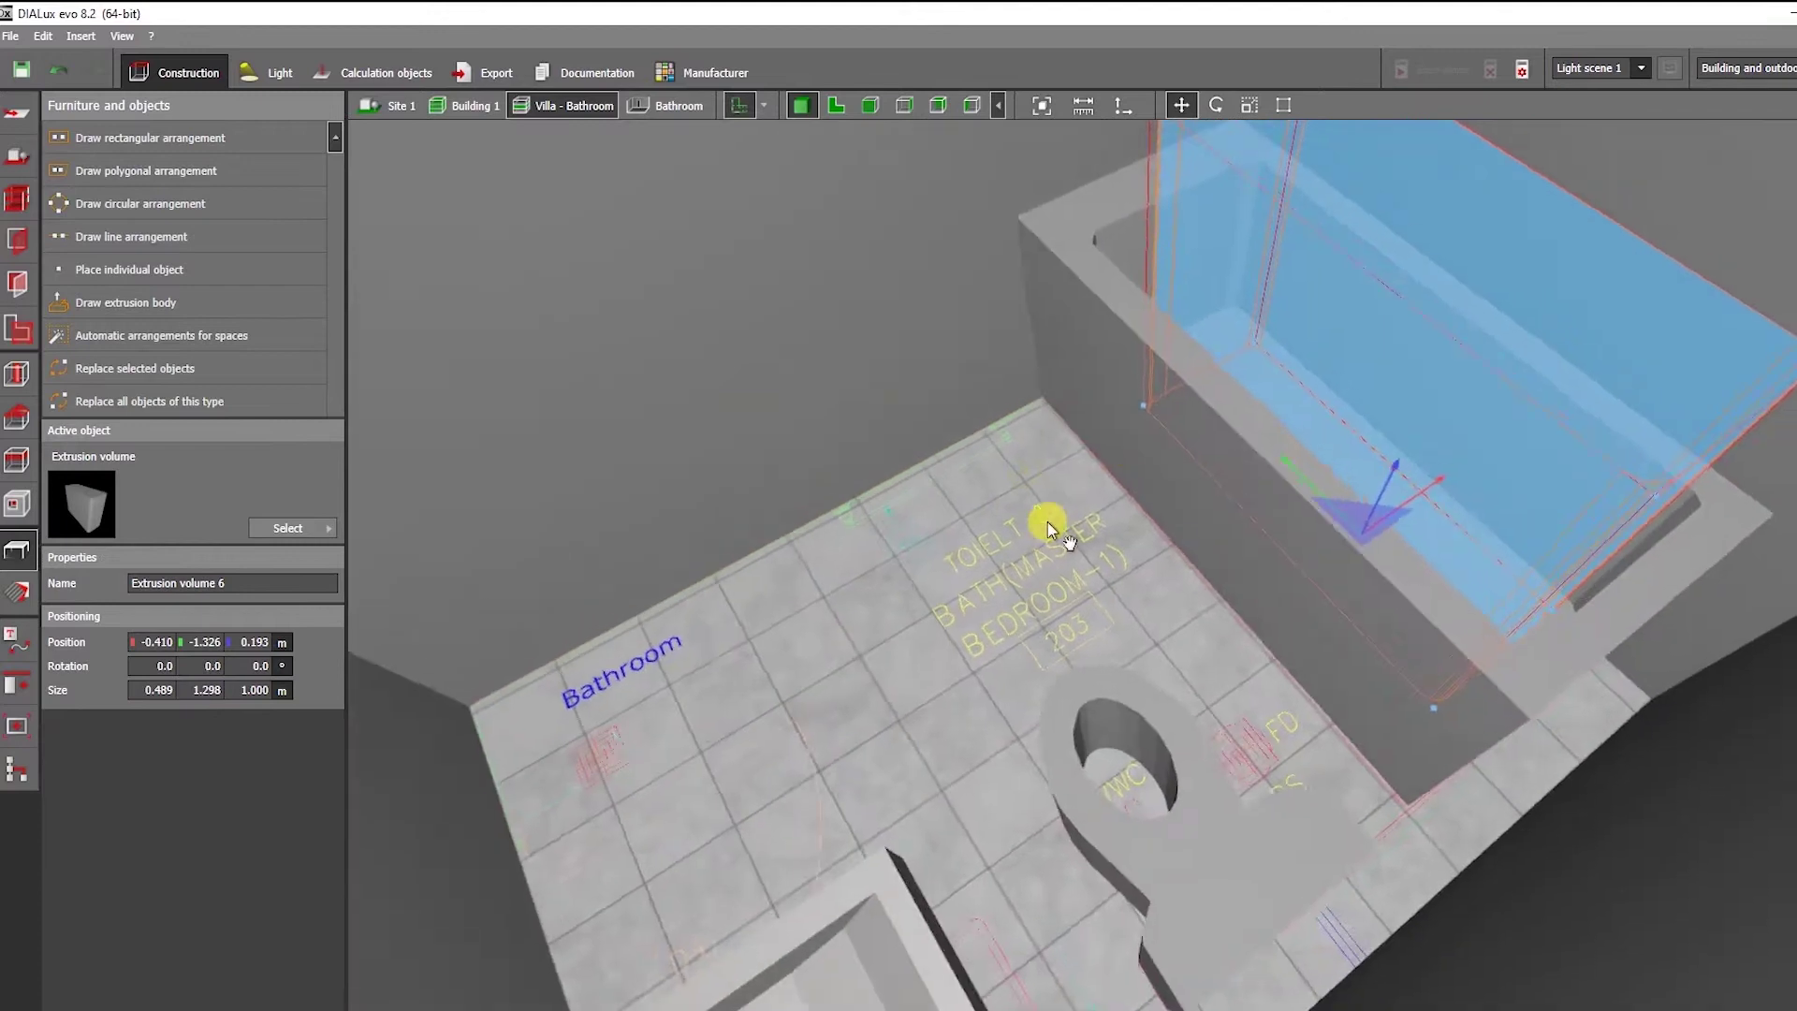
# Set the height of the tub's bottom body to 0.1 m.
pyautogui.click(252, 690)
pyautogui.click(1000, 745)
pyautogui.moveTo(1000, 744); pyautogui.dragTo(795, 754, button='right')
pyautogui.click(1232, 463)
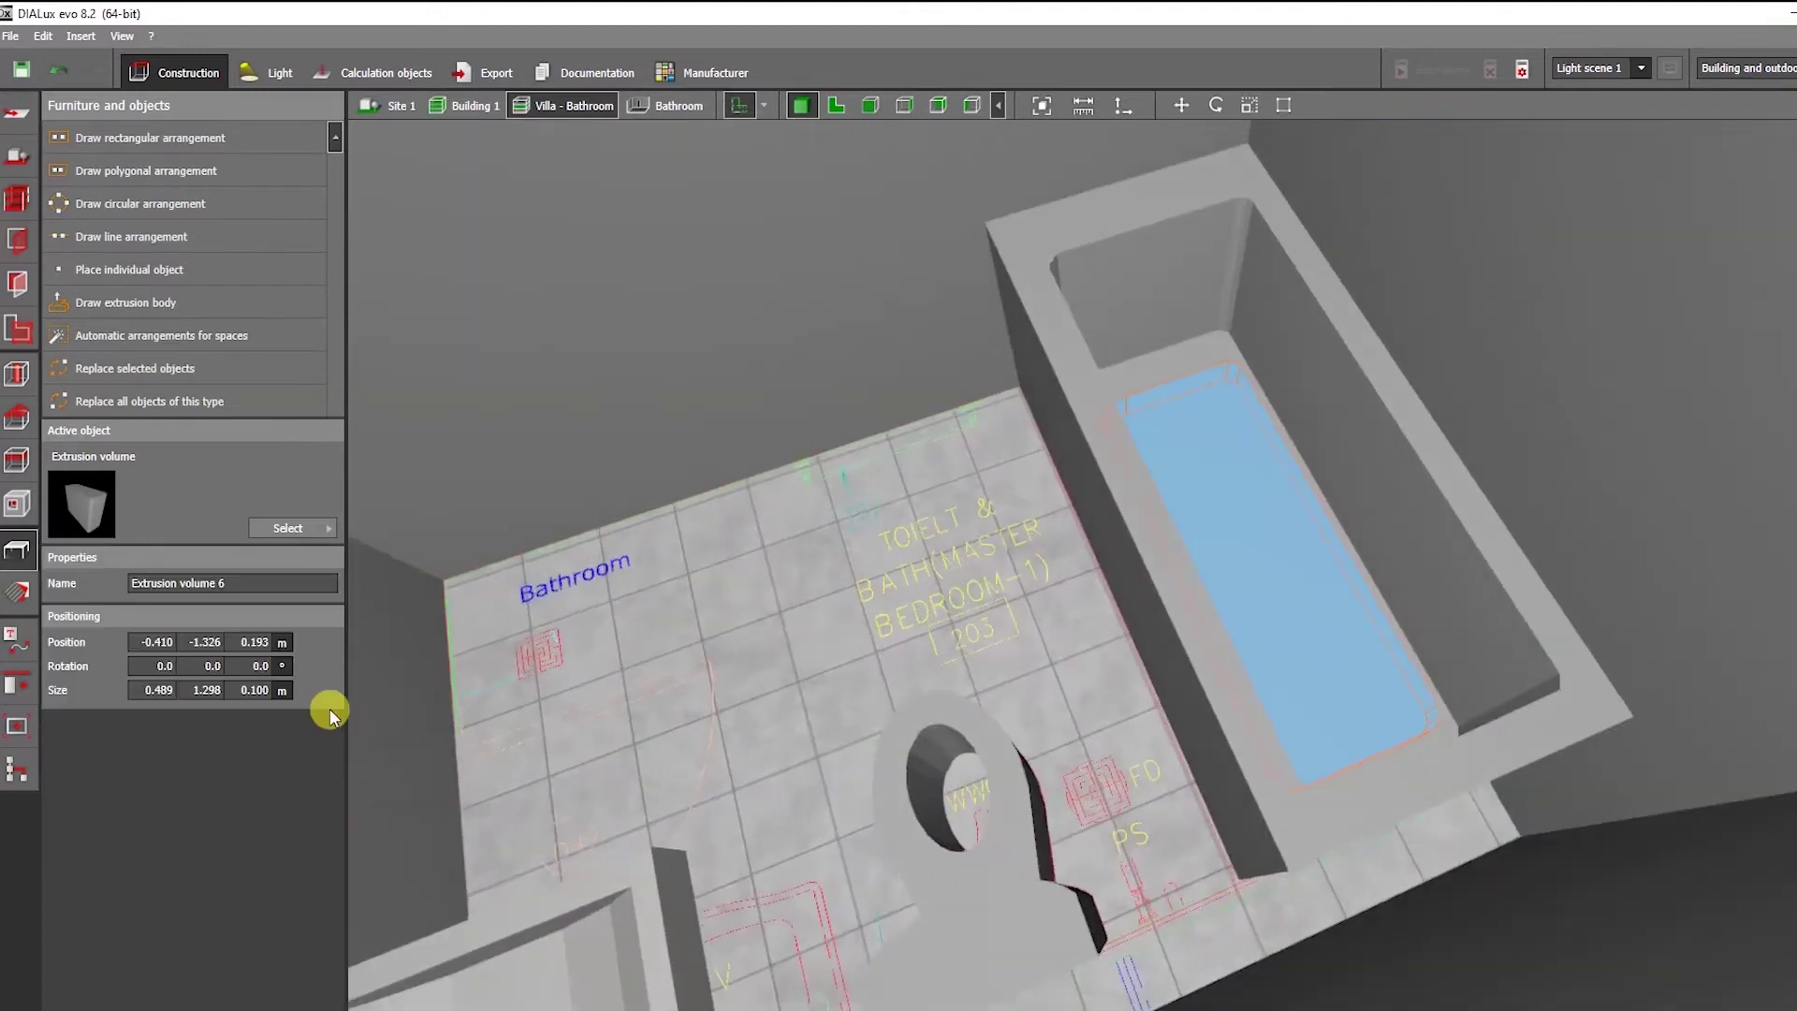
# Apply a terrazzo stone texture to the tub's bottom body and the light grey tile texture to the bathtub.
pyautogui.click(18, 593)
pyautogui.click(1082, 361)
pyautogui.doubleClick(1082, 361)
pyautogui.click(1262, 543)
pyautogui.moveTo(1262, 543); pyautogui.dragTo(662, 596, button='right')
pyautogui.moveTo(561, 426); pyautogui.dragTo(604, 432, button='right')
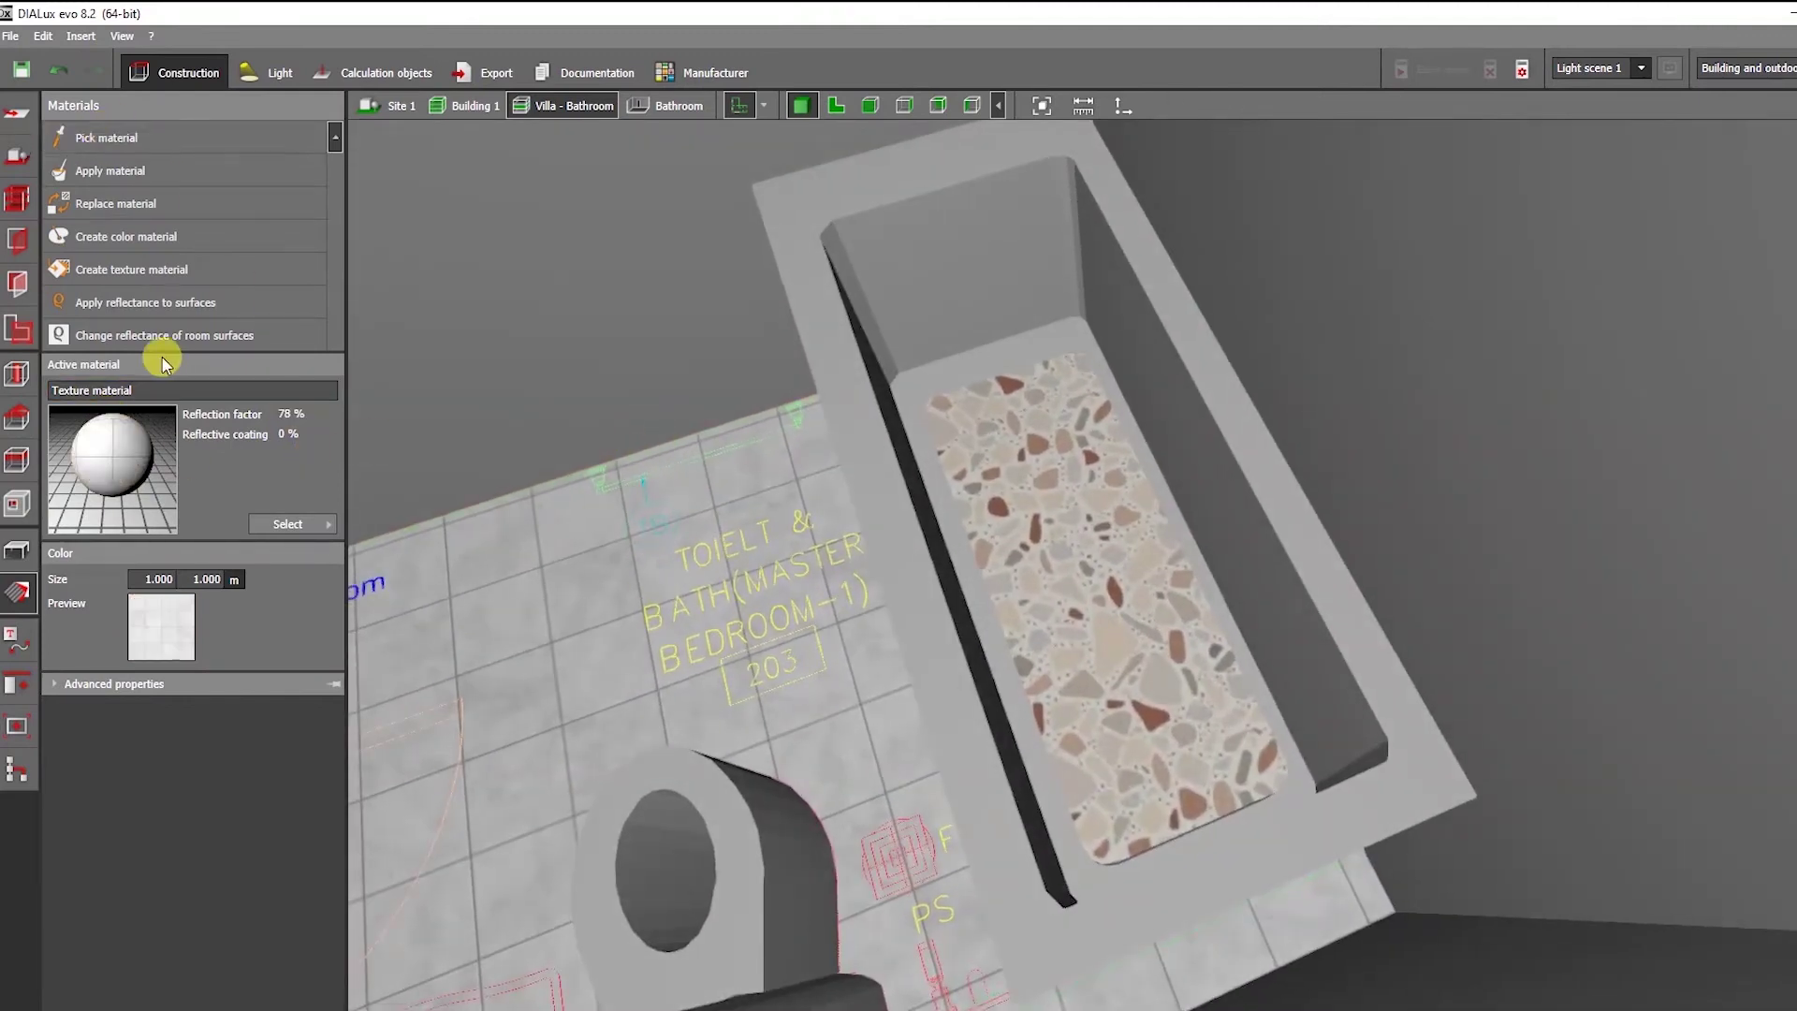
pyautogui.moveTo(776, 296); pyautogui.dragTo(828, 400, button='right')
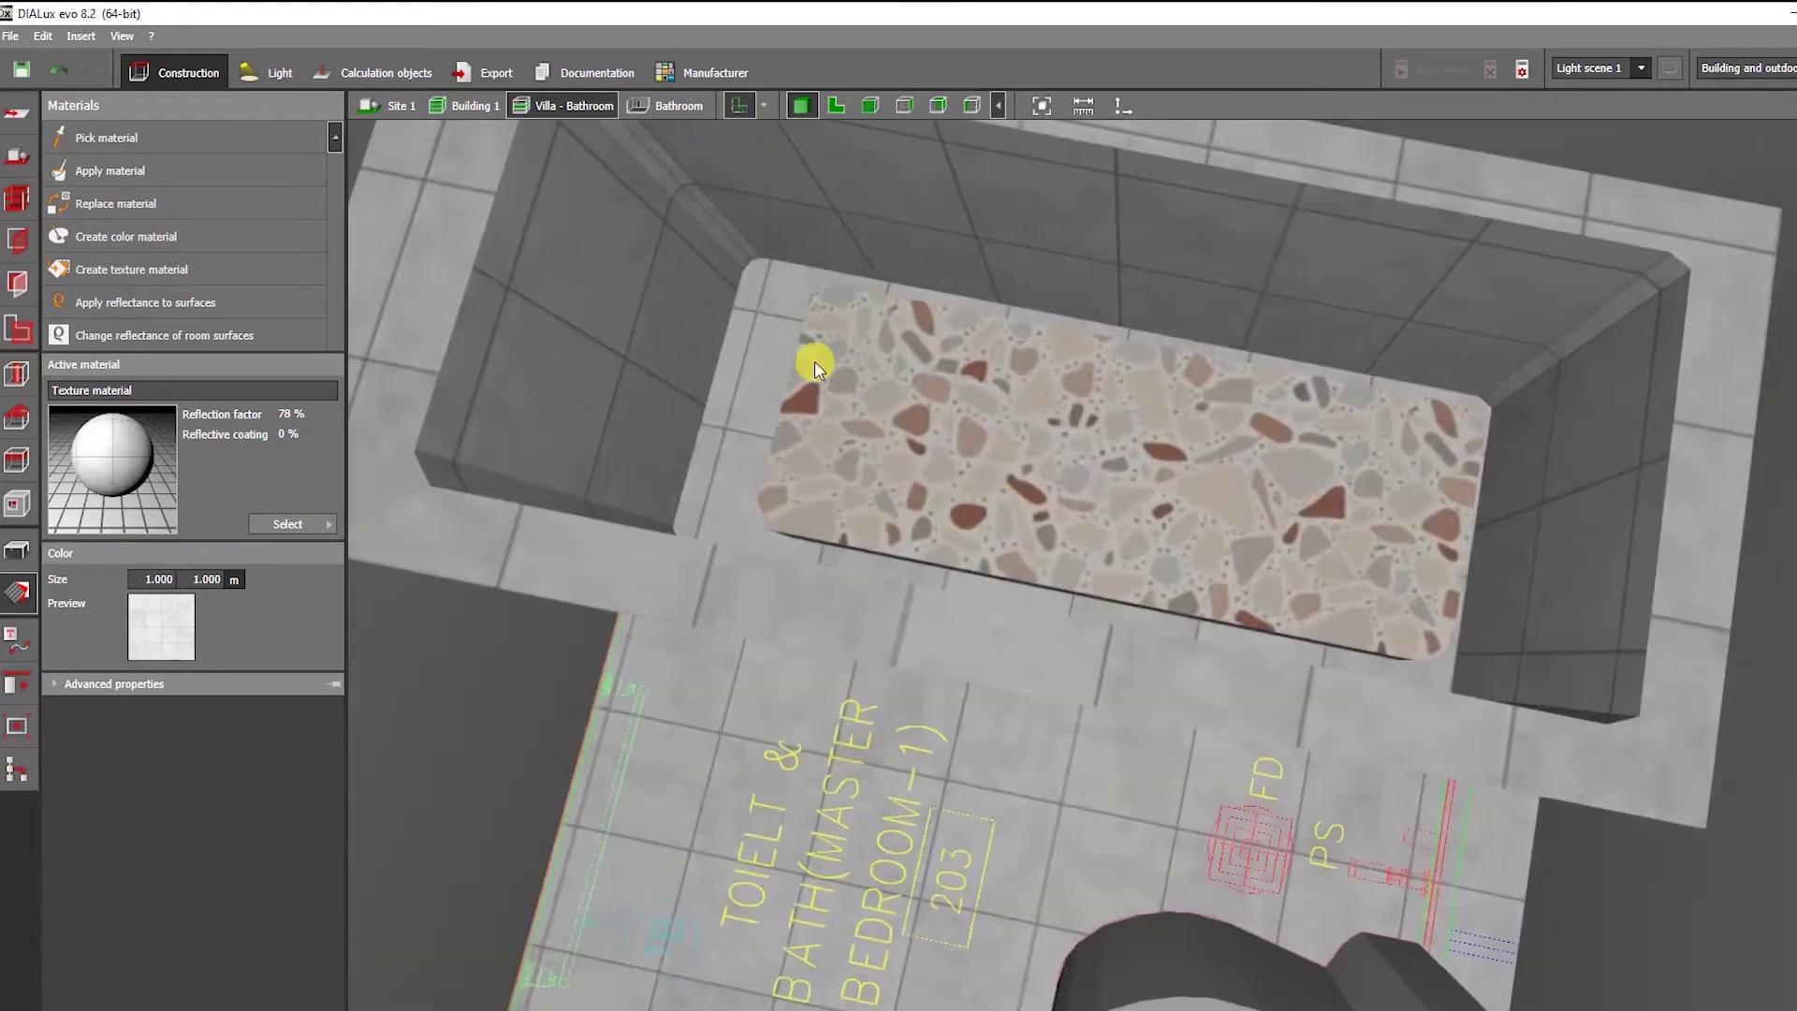
# Scale the tub's bottom body to about 0.55 by 1.49 m and flatten it to about 0.02 m thick.
pyautogui.click(13, 555)
pyautogui.rightClick(963, 426)
pyautogui.click(990, 489)
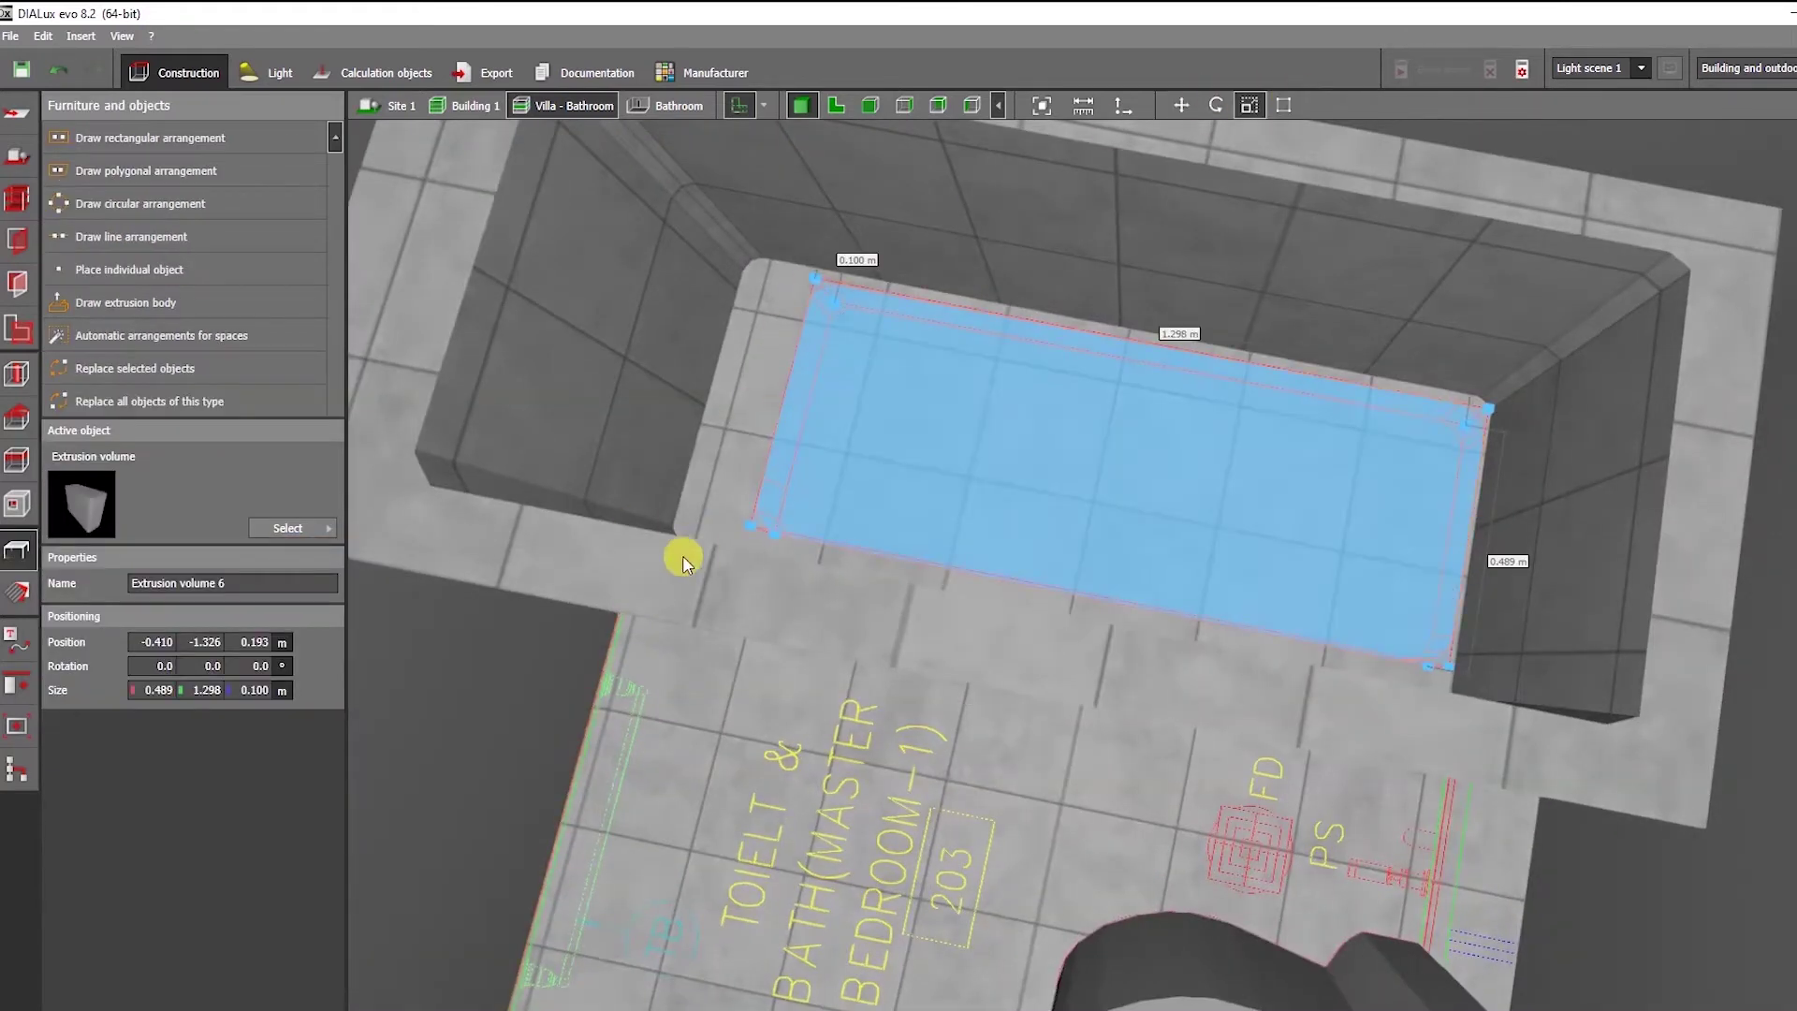
pyautogui.moveTo(693, 548); pyautogui.dragTo(1007, 625, button='right')
pyautogui.moveTo(1216, 350); pyautogui.dragTo(1299, 602, button='right')
pyautogui.scroll(2, 1299, 601)
pyautogui.moveTo(1298, 602); pyautogui.dragTo(1301, 634)
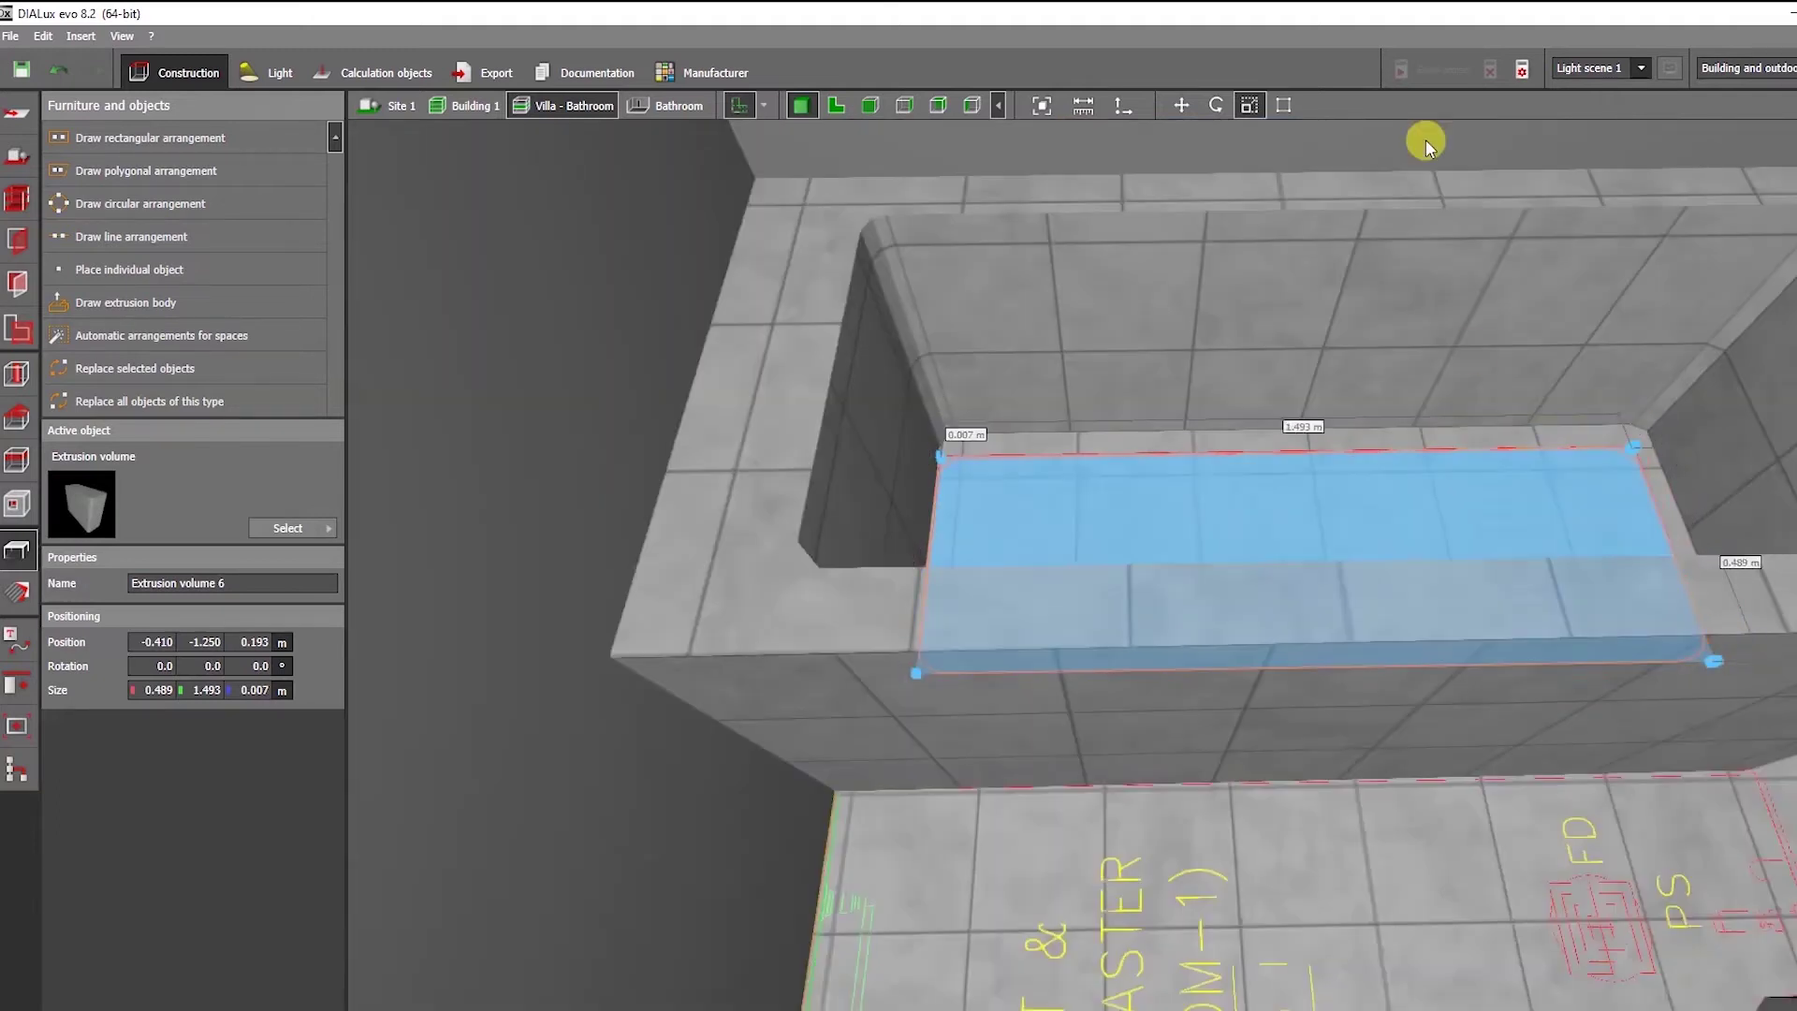
pyautogui.moveTo(1424, 144); pyautogui.dragTo(1444, 299, button='right')
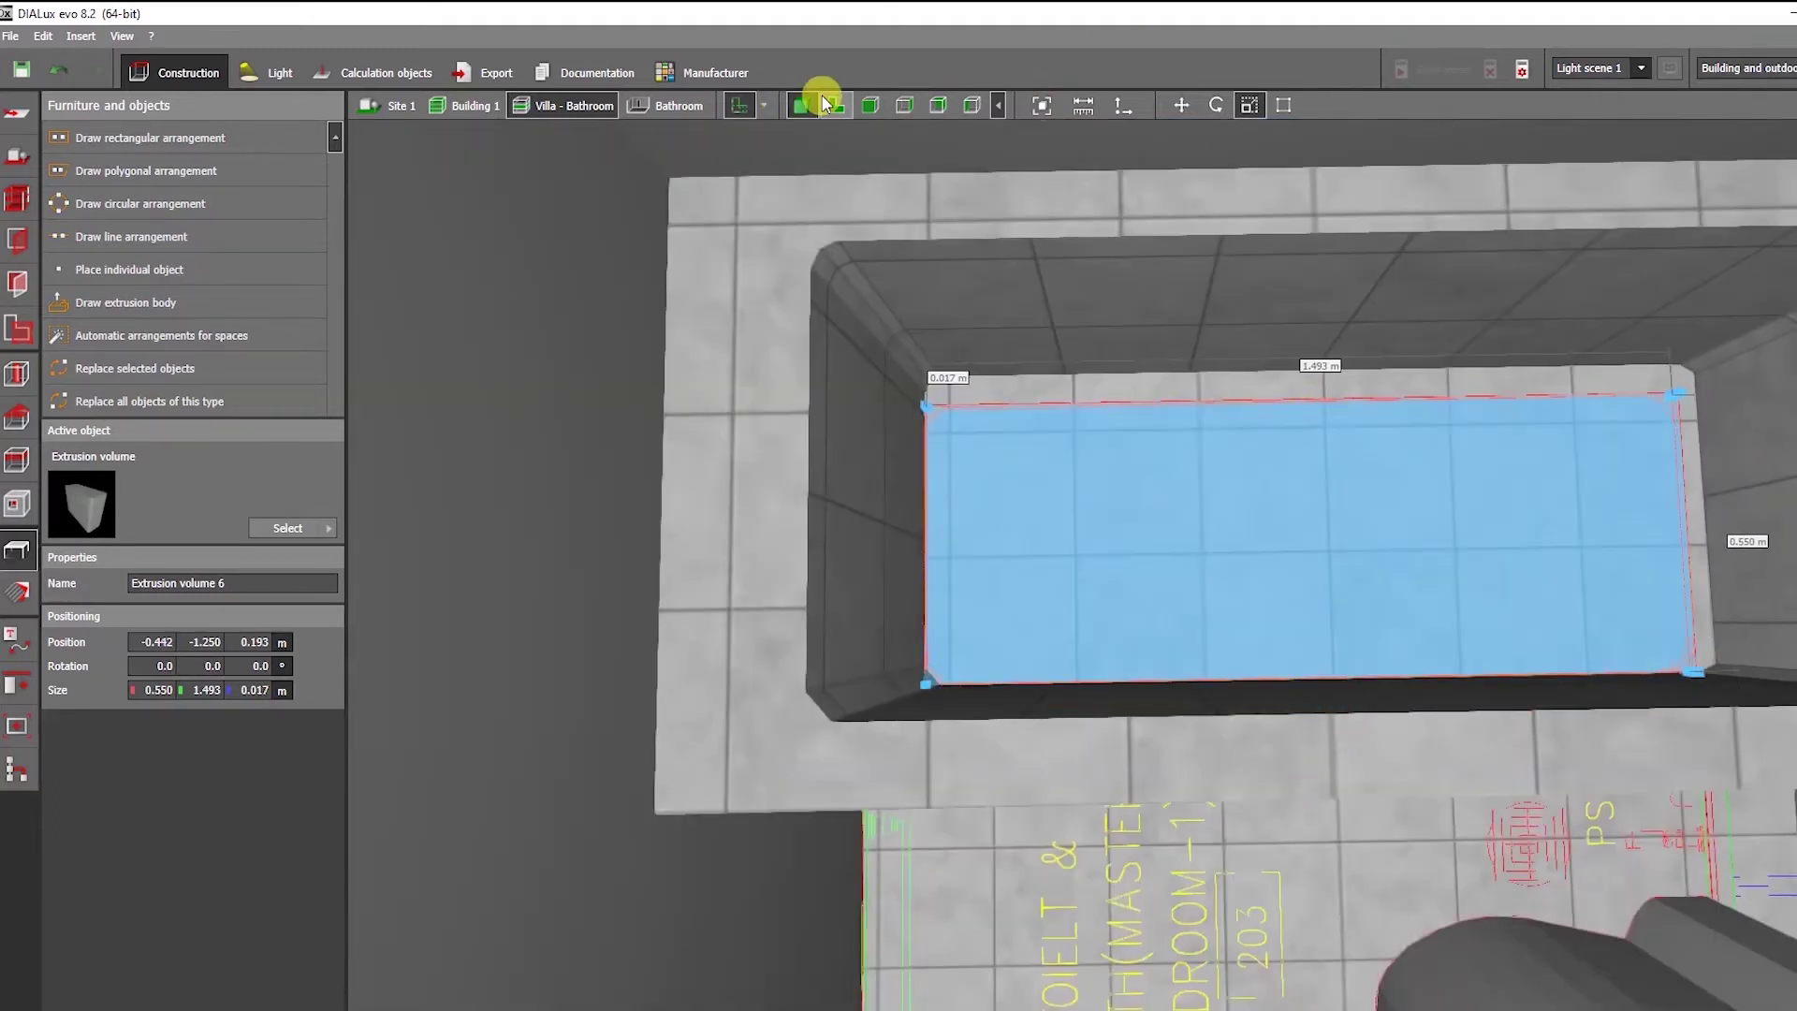
# Fit the bottom body to the edges of the tub's cavity and check it in side elevation and 3D.
pyautogui.click(827, 104)
pyautogui.moveTo(1085, 473); pyautogui.dragTo(1088, 472)
pyautogui.click(801, 104)
pyautogui.press('Escape')
pyautogui.moveTo(1151, 393); pyautogui.dragTo(927, 537, button='right')
pyautogui.moveTo(926, 538); pyautogui.dragTo(1133, 473, button='middle')
pyautogui.rightClick(1163, 506)
pyautogui.click(1211, 562)
pyautogui.moveTo(1223, 521); pyautogui.dragTo(935, 333, button='right')
pyautogui.press('Escape')
pyautogui.scroll(-4, 1179, 609)
pyautogui.scroll(3, 1275, 487)
pyautogui.click(903, 105)
pyautogui.scroll(2, 1035, 646)
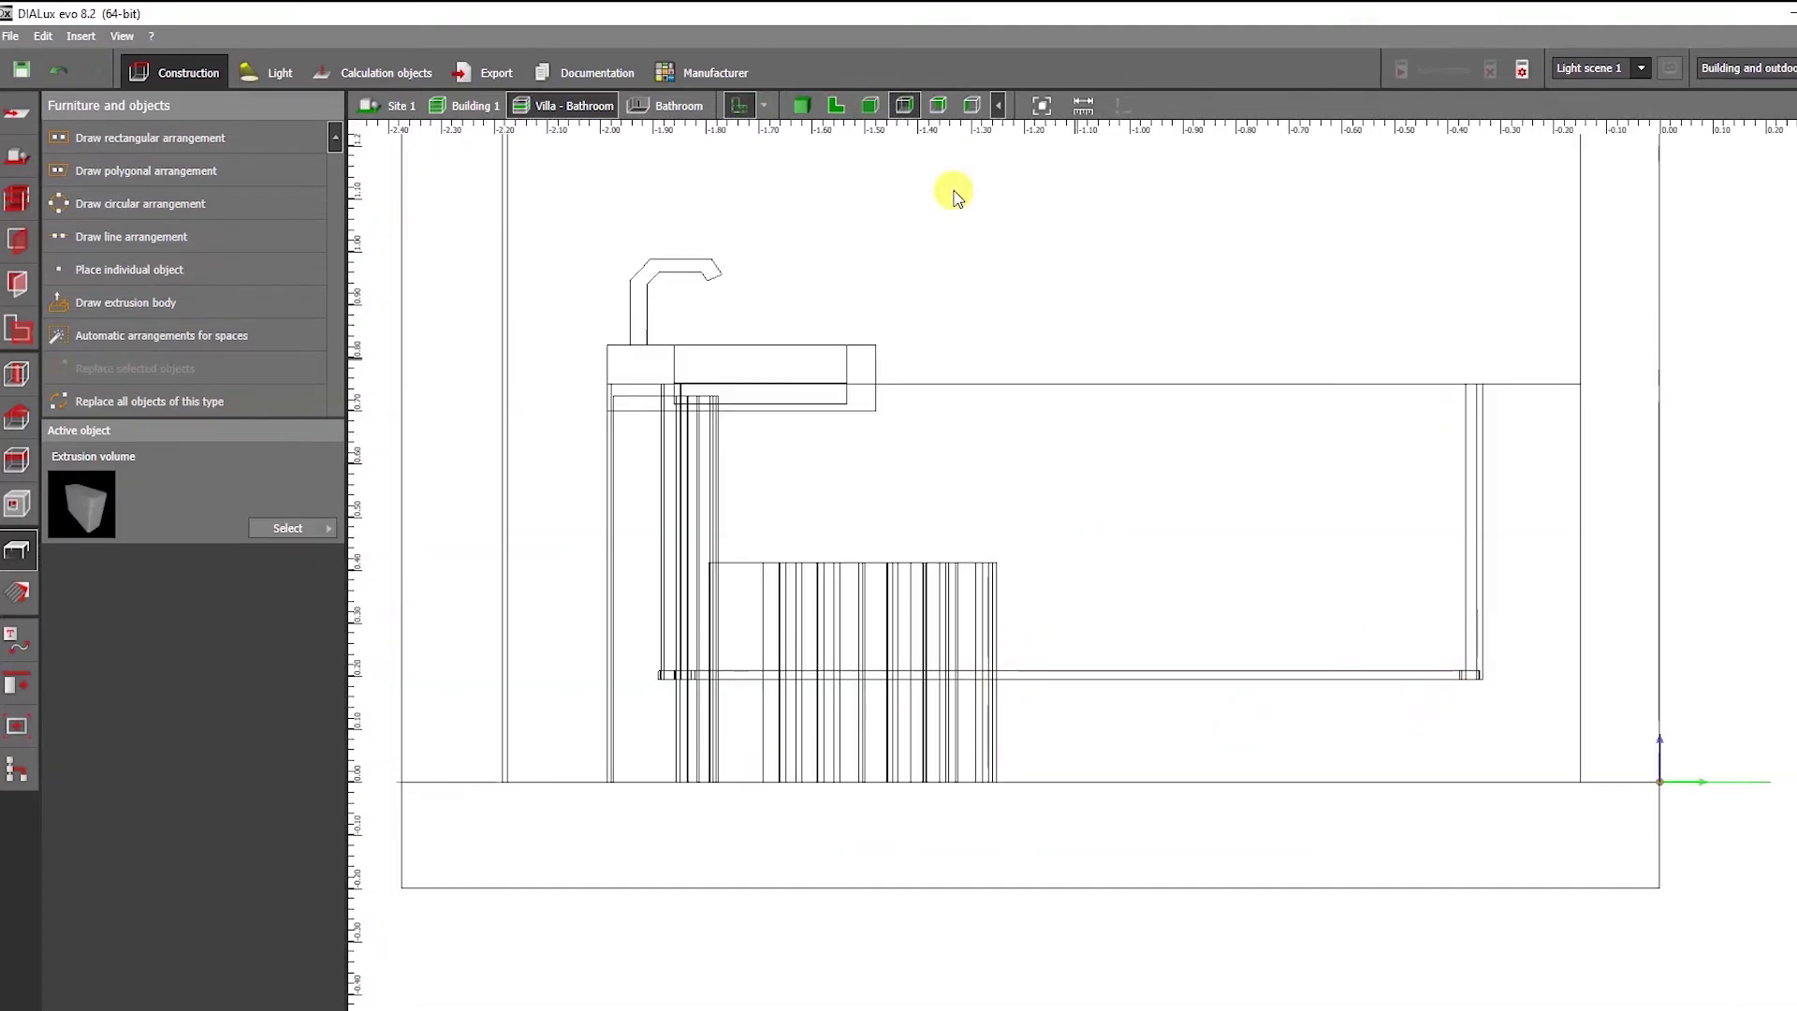
pyautogui.press('F2')
pyautogui.moveTo(1091, 633); pyautogui.dragTo(1023, 273, button='right')
# Draw a 1 m high extrusion body along the inner oval of the WWC toilet symbol in the floor plan.
pyautogui.click(836, 106)
pyautogui.scroll(5, 773, 693)
pyautogui.click(140, 302)
pyautogui.scroll(1, 862, 421)
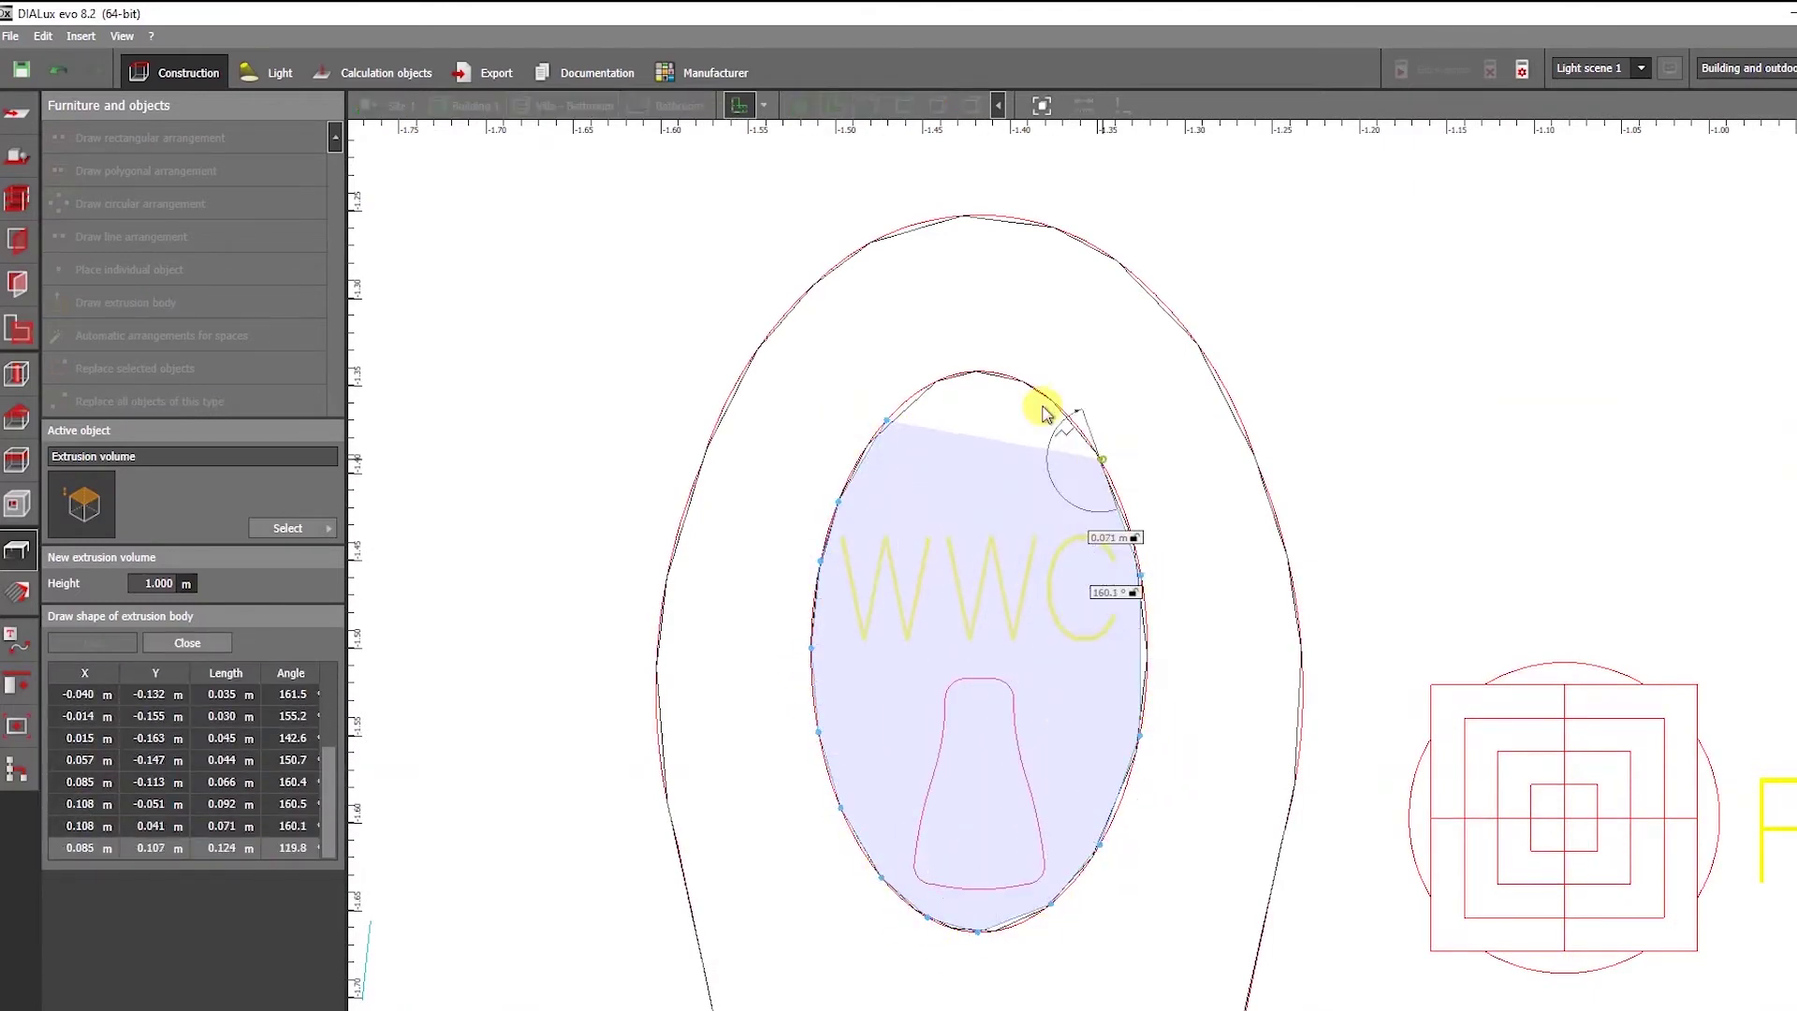
pyautogui.click(1010, 383)
# Scale down the height of the oval body so it sits inside the toilet bowl below the rim.
pyautogui.click(801, 105)
pyautogui.moveTo(1003, 699); pyautogui.dragTo(1002, 678, button='right')
pyautogui.rightClick(1103, 389)
pyautogui.click(1147, 447)
pyautogui.moveTo(1030, 477); pyautogui.dragTo(1179, 896)
pyautogui.scroll(4, 1100, 805)
pyautogui.moveTo(889, 875); pyautogui.dragTo(883, 813, button='right')
pyautogui.moveTo(1077, 393); pyautogui.dragTo(1090, 561)
pyautogui.press('Escape')
pyautogui.moveTo(955, 674); pyautogui.dragTo(1087, 725, button='right')
pyautogui.scroll(-4, 1085, 724)
pyautogui.moveTo(1074, 687); pyautogui.dragTo(1113, 513, button='middle')
pyautogui.click(19, 591)
pyautogui.click(289, 526)
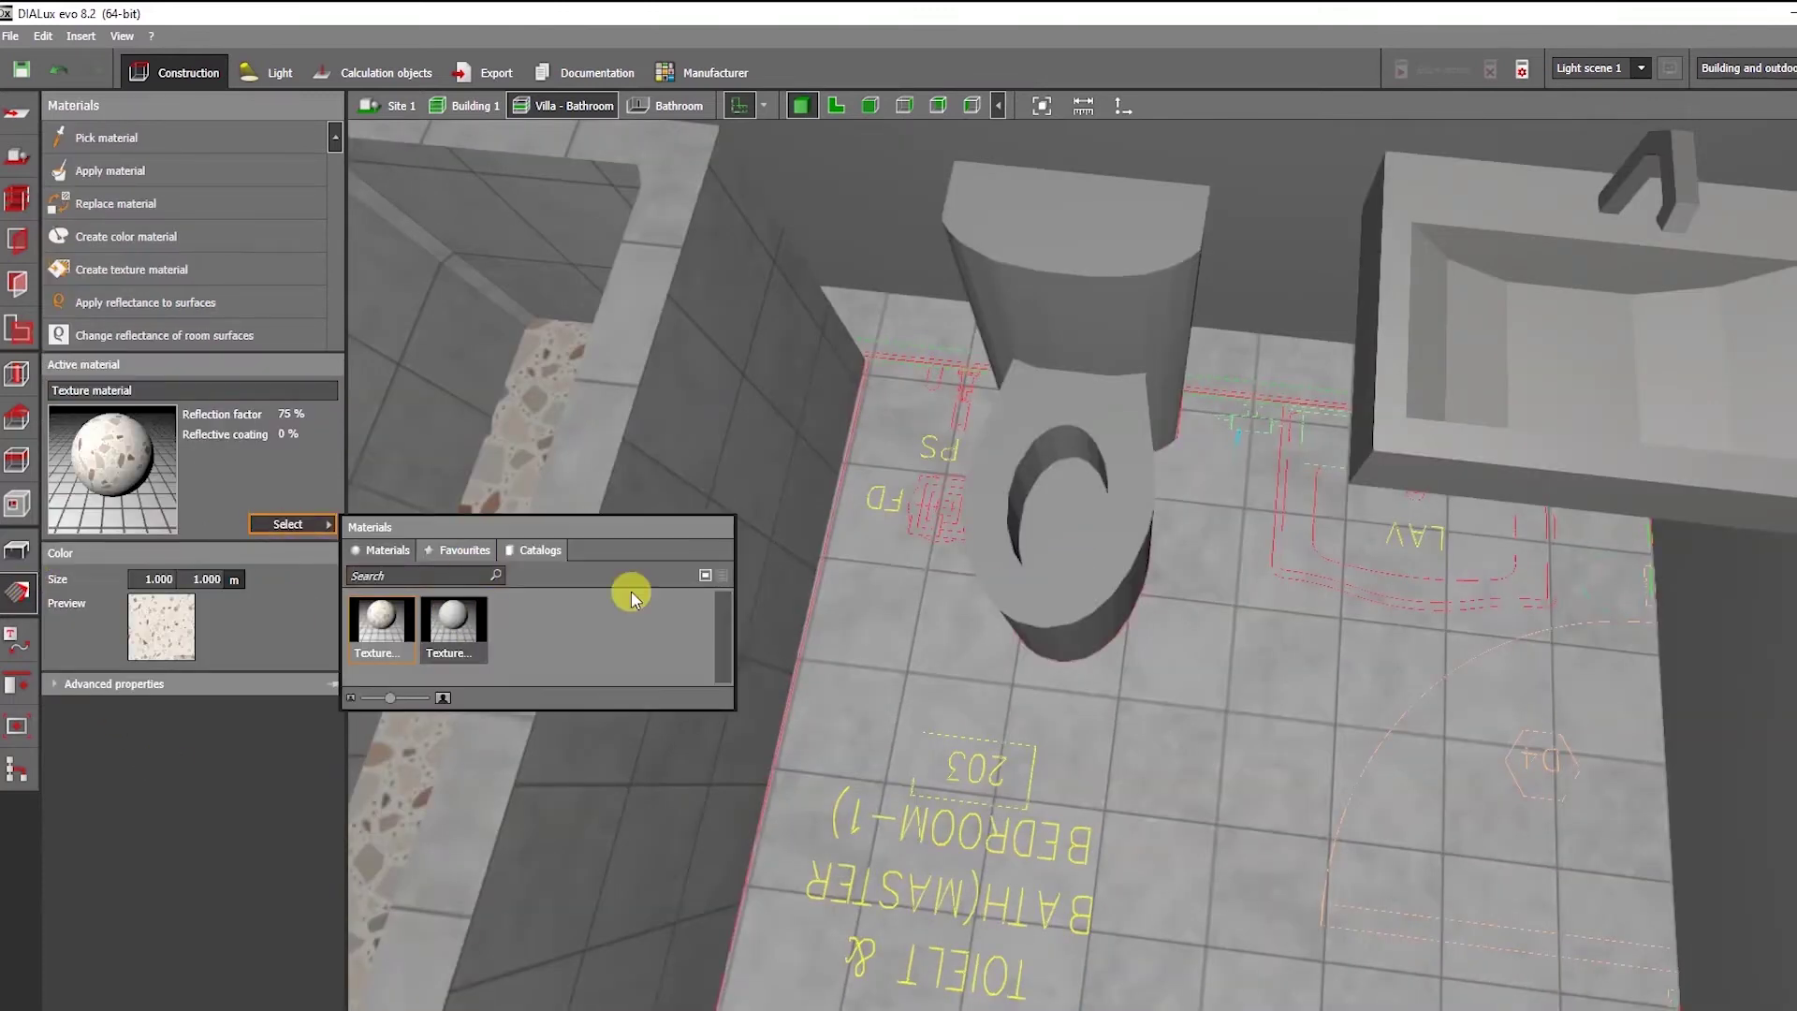
pyautogui.doubleClick(387, 636)
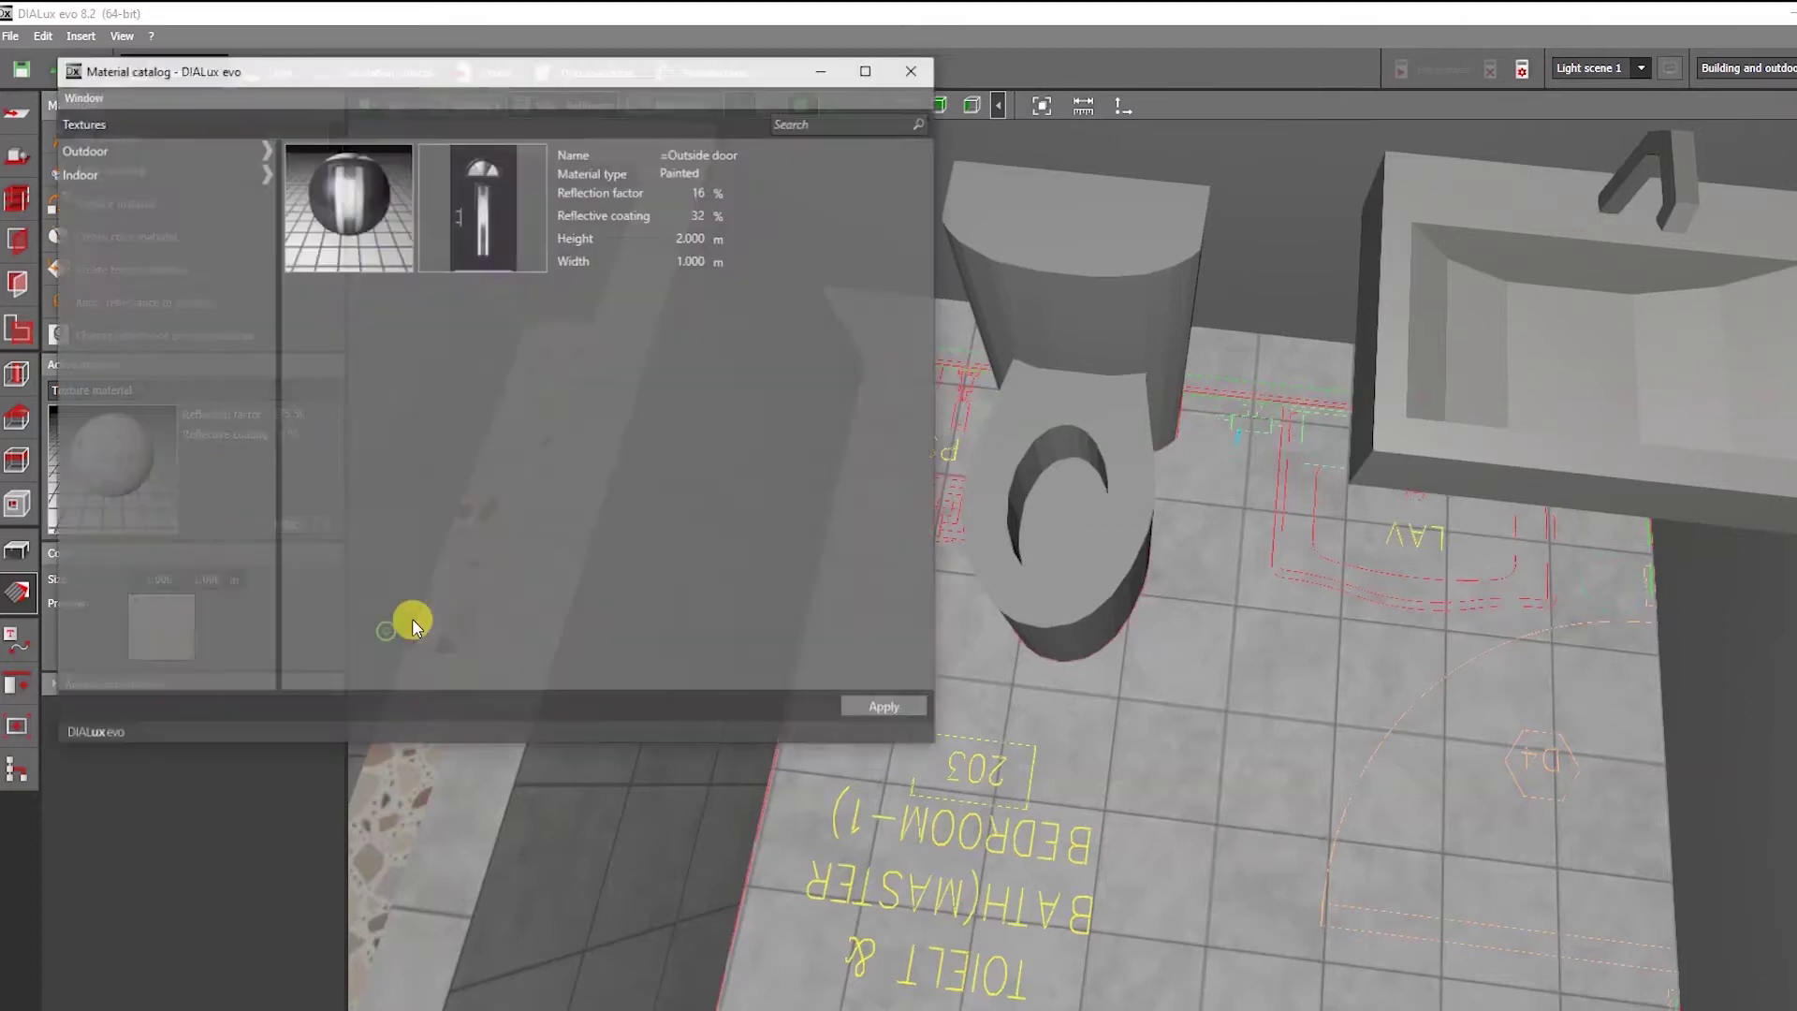
pyautogui.click(111, 172)
pyautogui.scroll(-5, 353, 514)
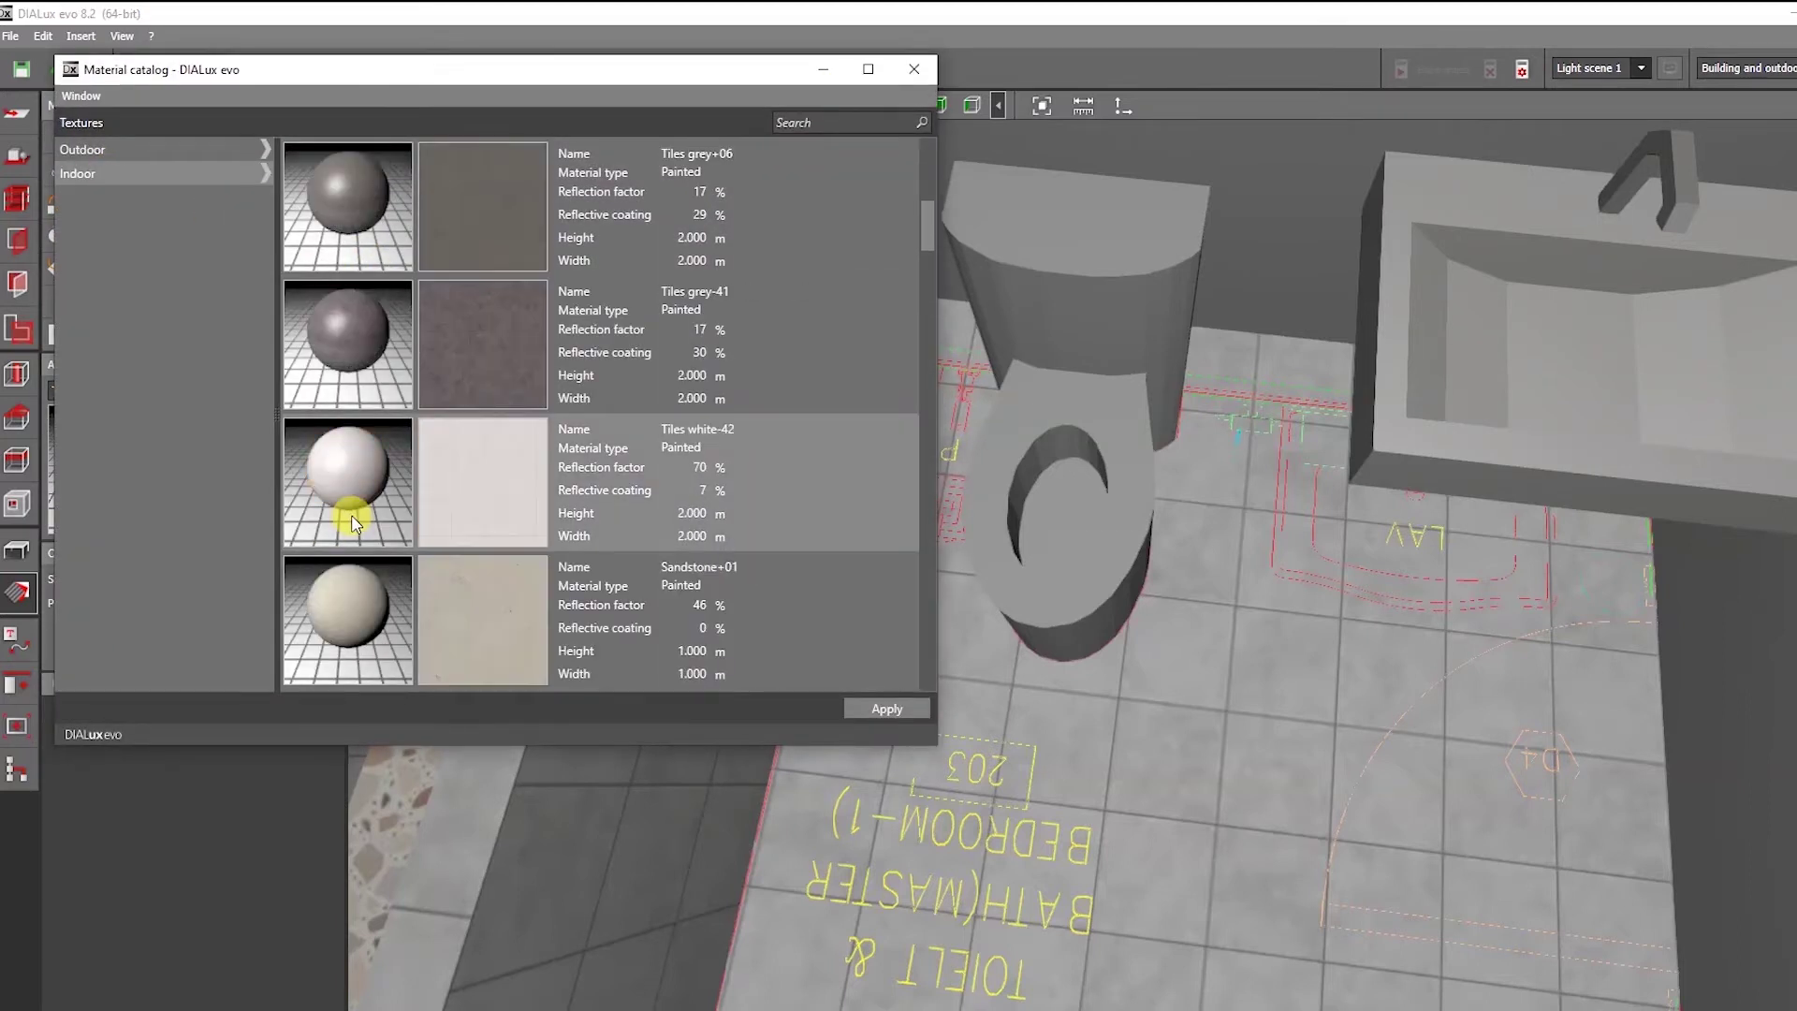
pyautogui.click(913, 69)
# Choose the 9003 (Signal white) colour from the colour catalogue and apply it to the toilet bowl.
pyautogui.click(284, 524)
pyautogui.doubleClick(473, 621)
pyautogui.click(177, 369)
pyautogui.doubleClick(373, 487)
pyautogui.click(938, 95)
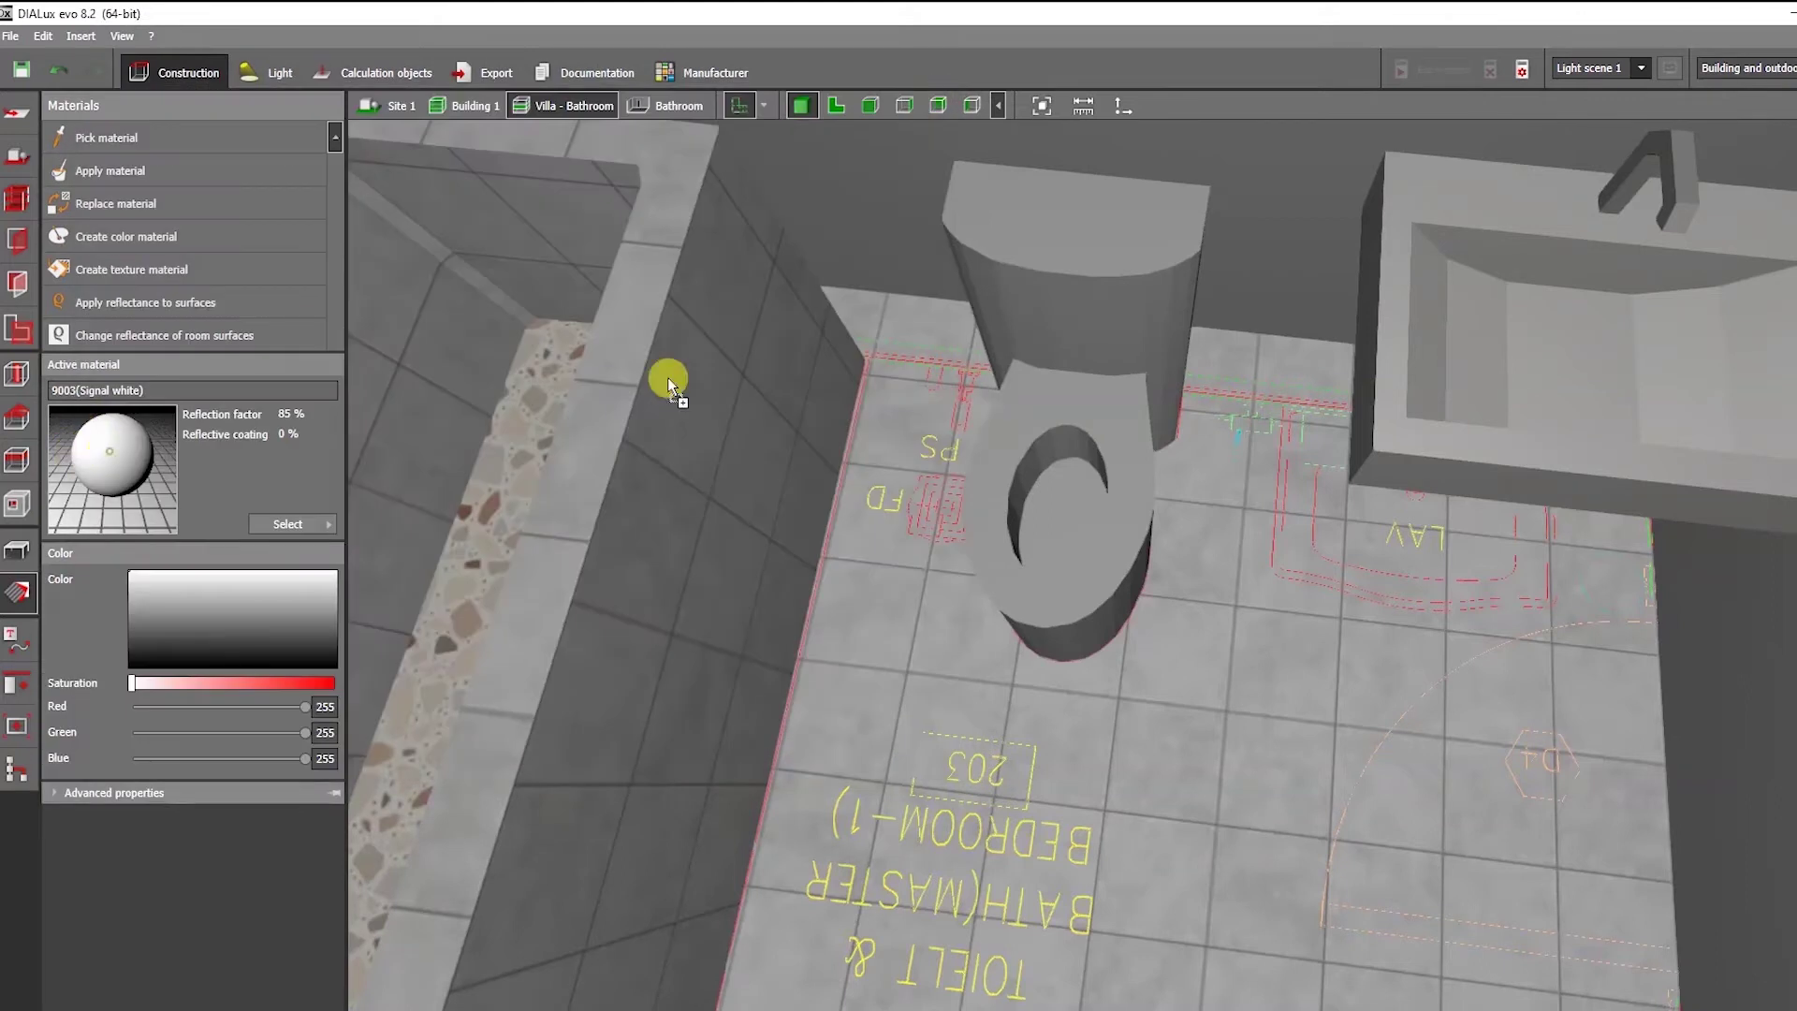
pyautogui.click(1047, 513)
# Find a water texture in the material catalogue and apply Water surface 2 to the oval body inside the toilet bowl.
pyautogui.scroll(10, 1057, 468)
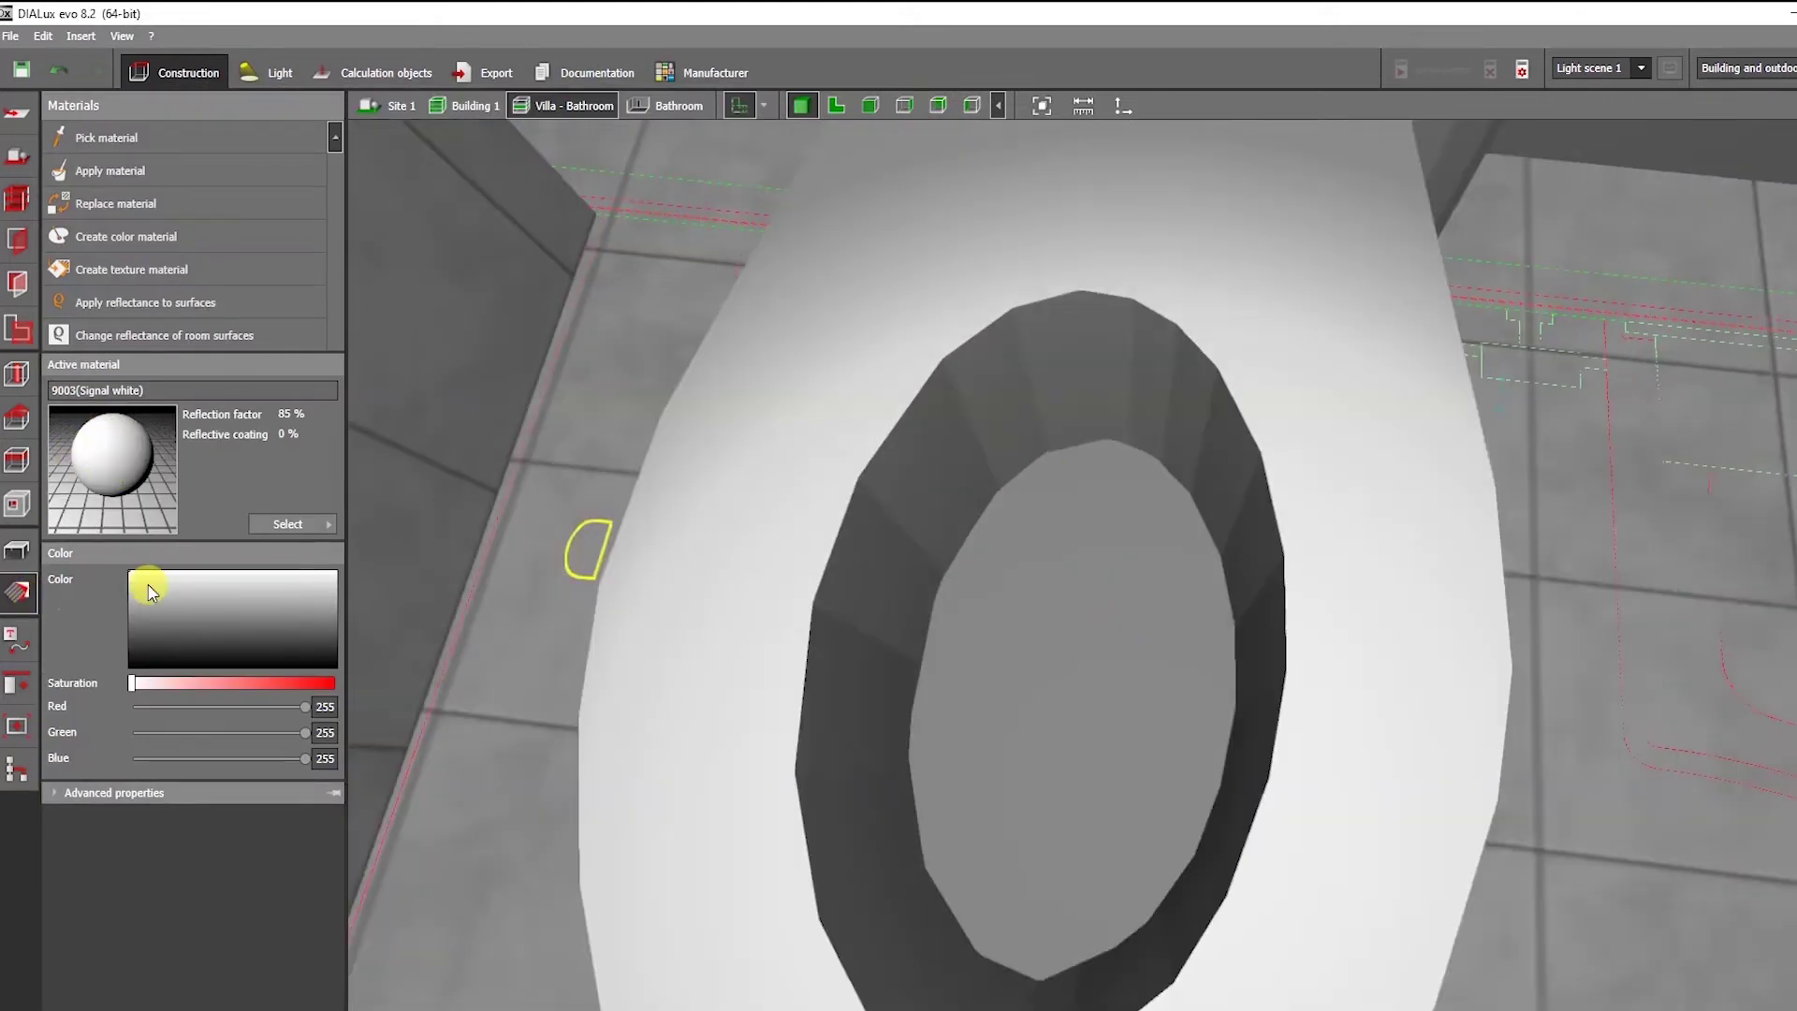
pyautogui.click(284, 523)
pyautogui.doubleClick(444, 625)
pyautogui.click(926, 176)
pyautogui.write('water')
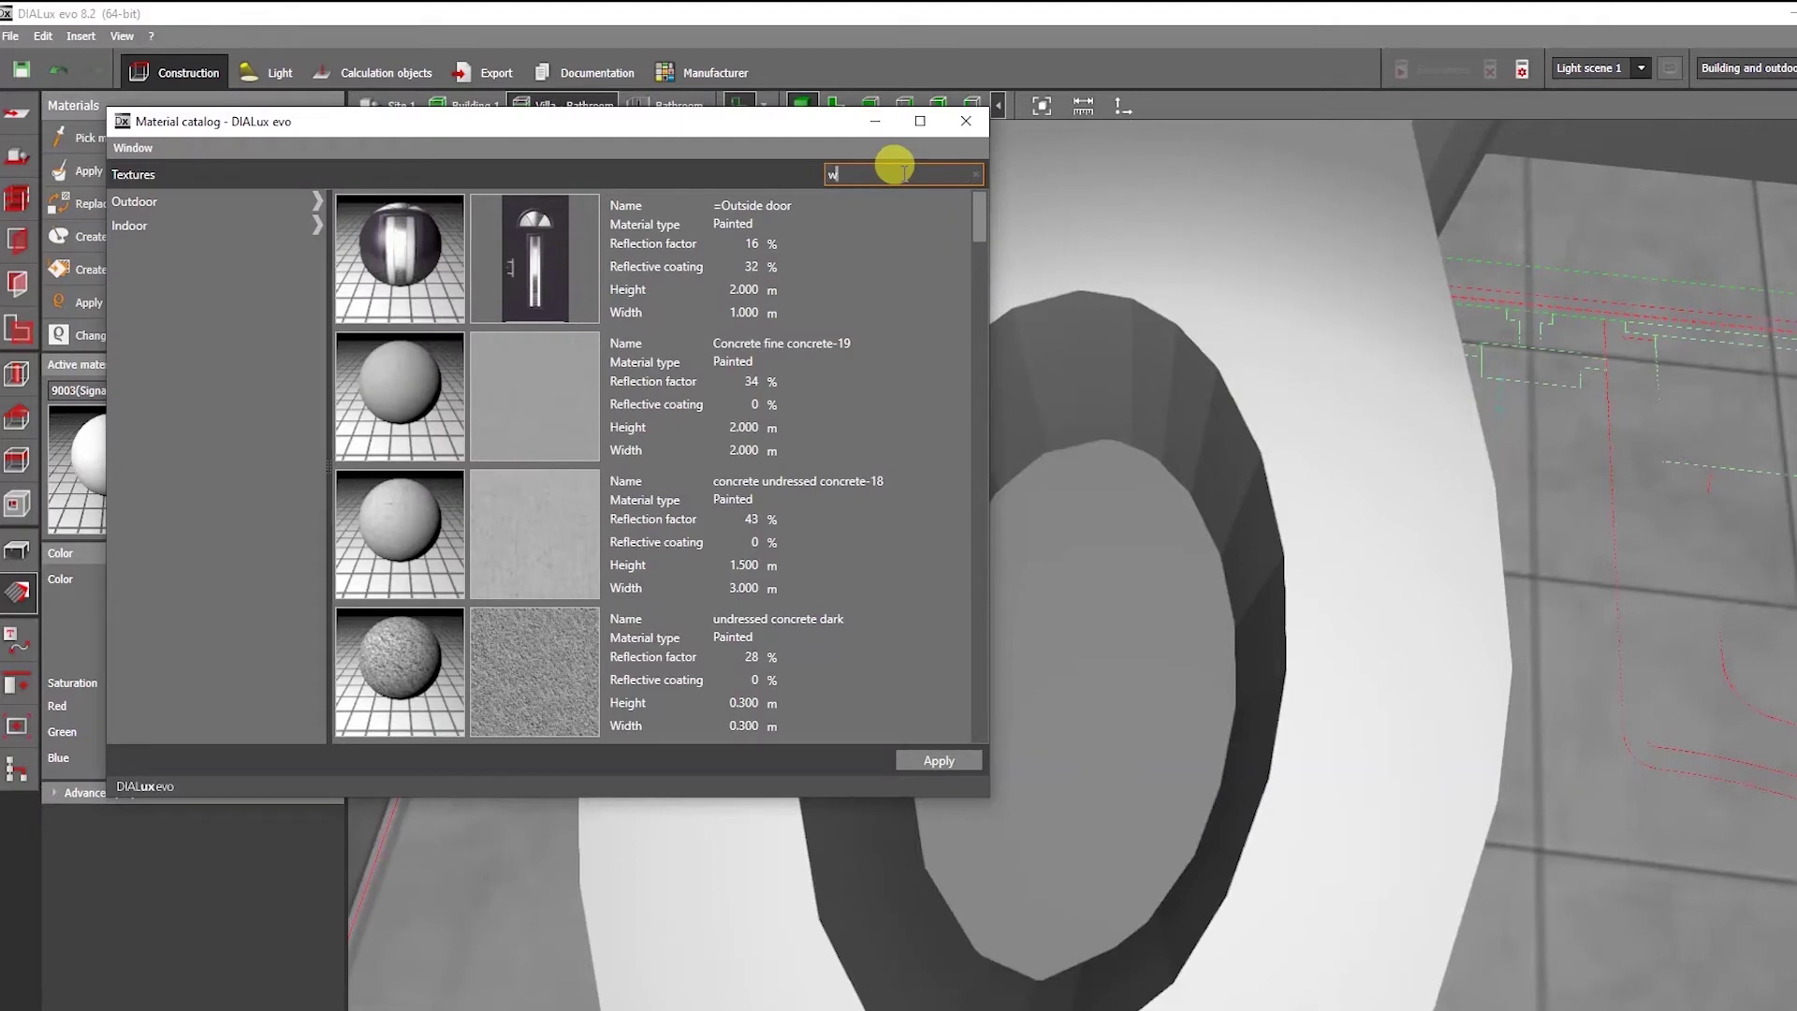
pyautogui.doubleClick(558, 403)
pyautogui.click(965, 121)
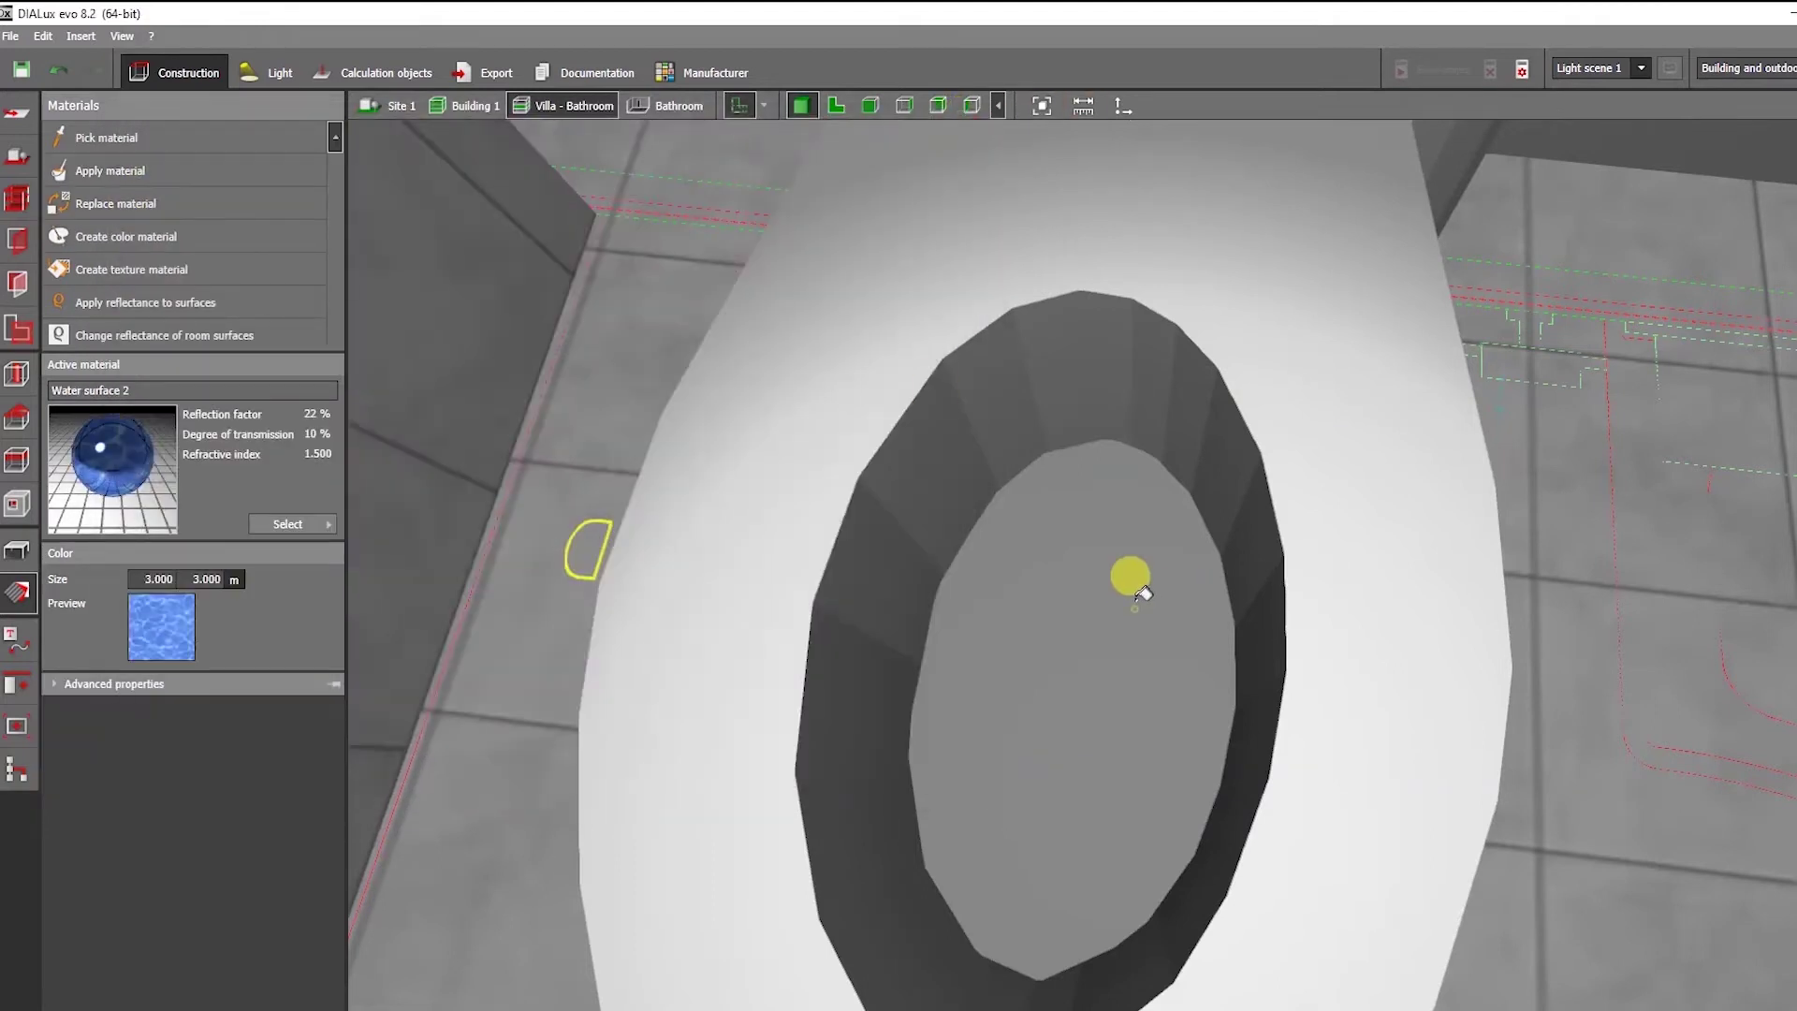
pyautogui.click(1130, 577)
# Make 9003 (Signal white) the active material again and apply it to the toilet's tank.
pyautogui.scroll(-10, 1130, 576)
pyautogui.scroll(3, 872, 552)
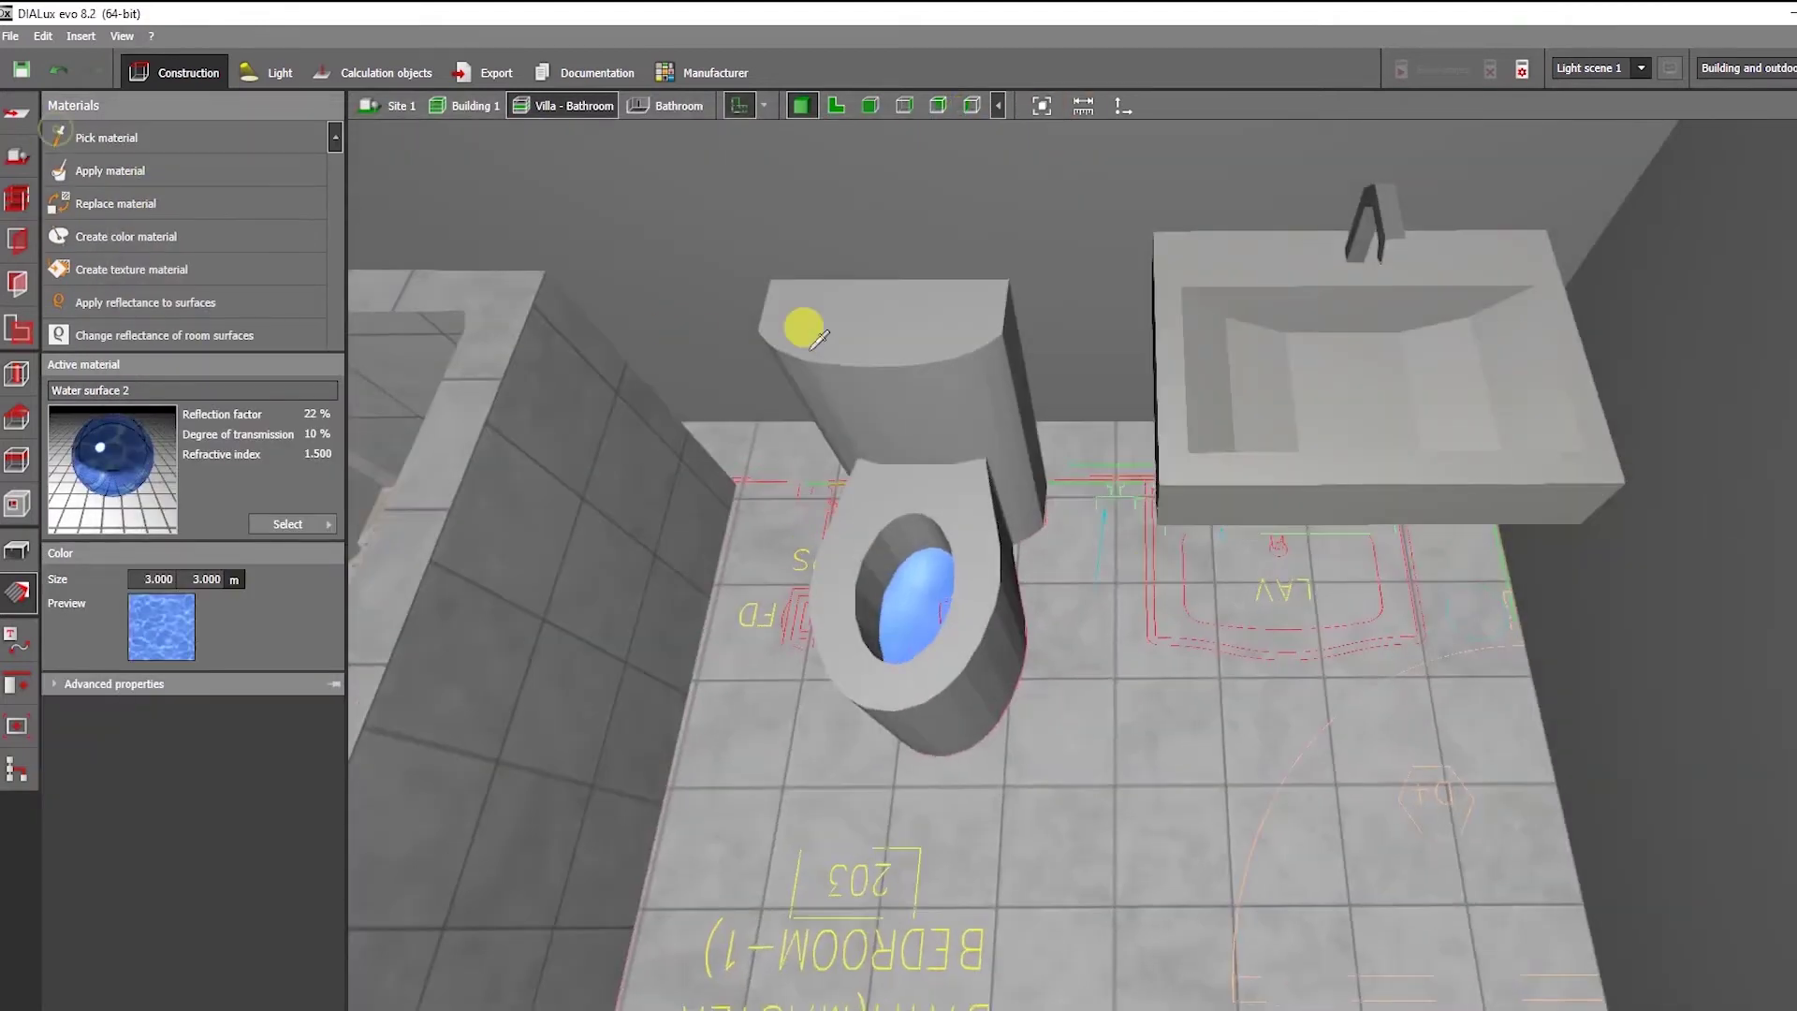
pyautogui.click(943, 301)
pyautogui.scroll(-4, 1190, 320)
pyautogui.moveTo(1190, 320); pyautogui.dragTo(1198, 487, button='right')
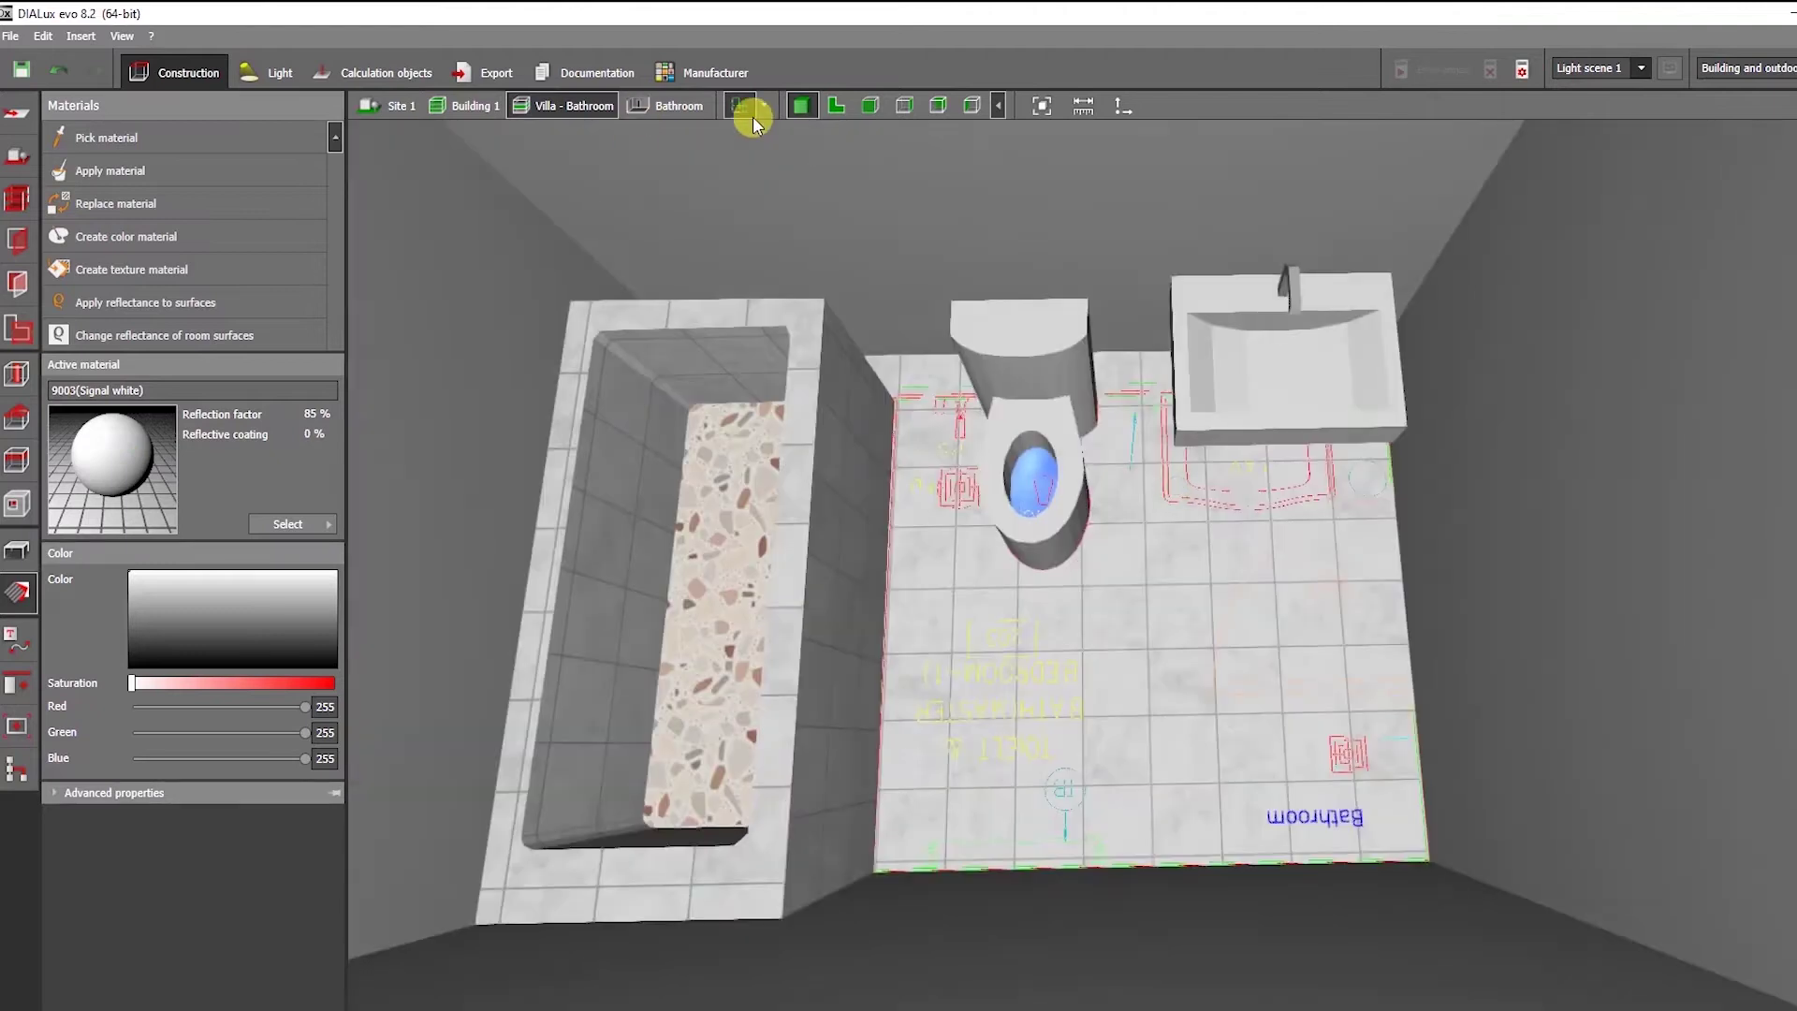
# Place a standard window, 1 m wide and 1.35 m high, in the outer wall beside the bathtub.
pyautogui.click(675, 106)
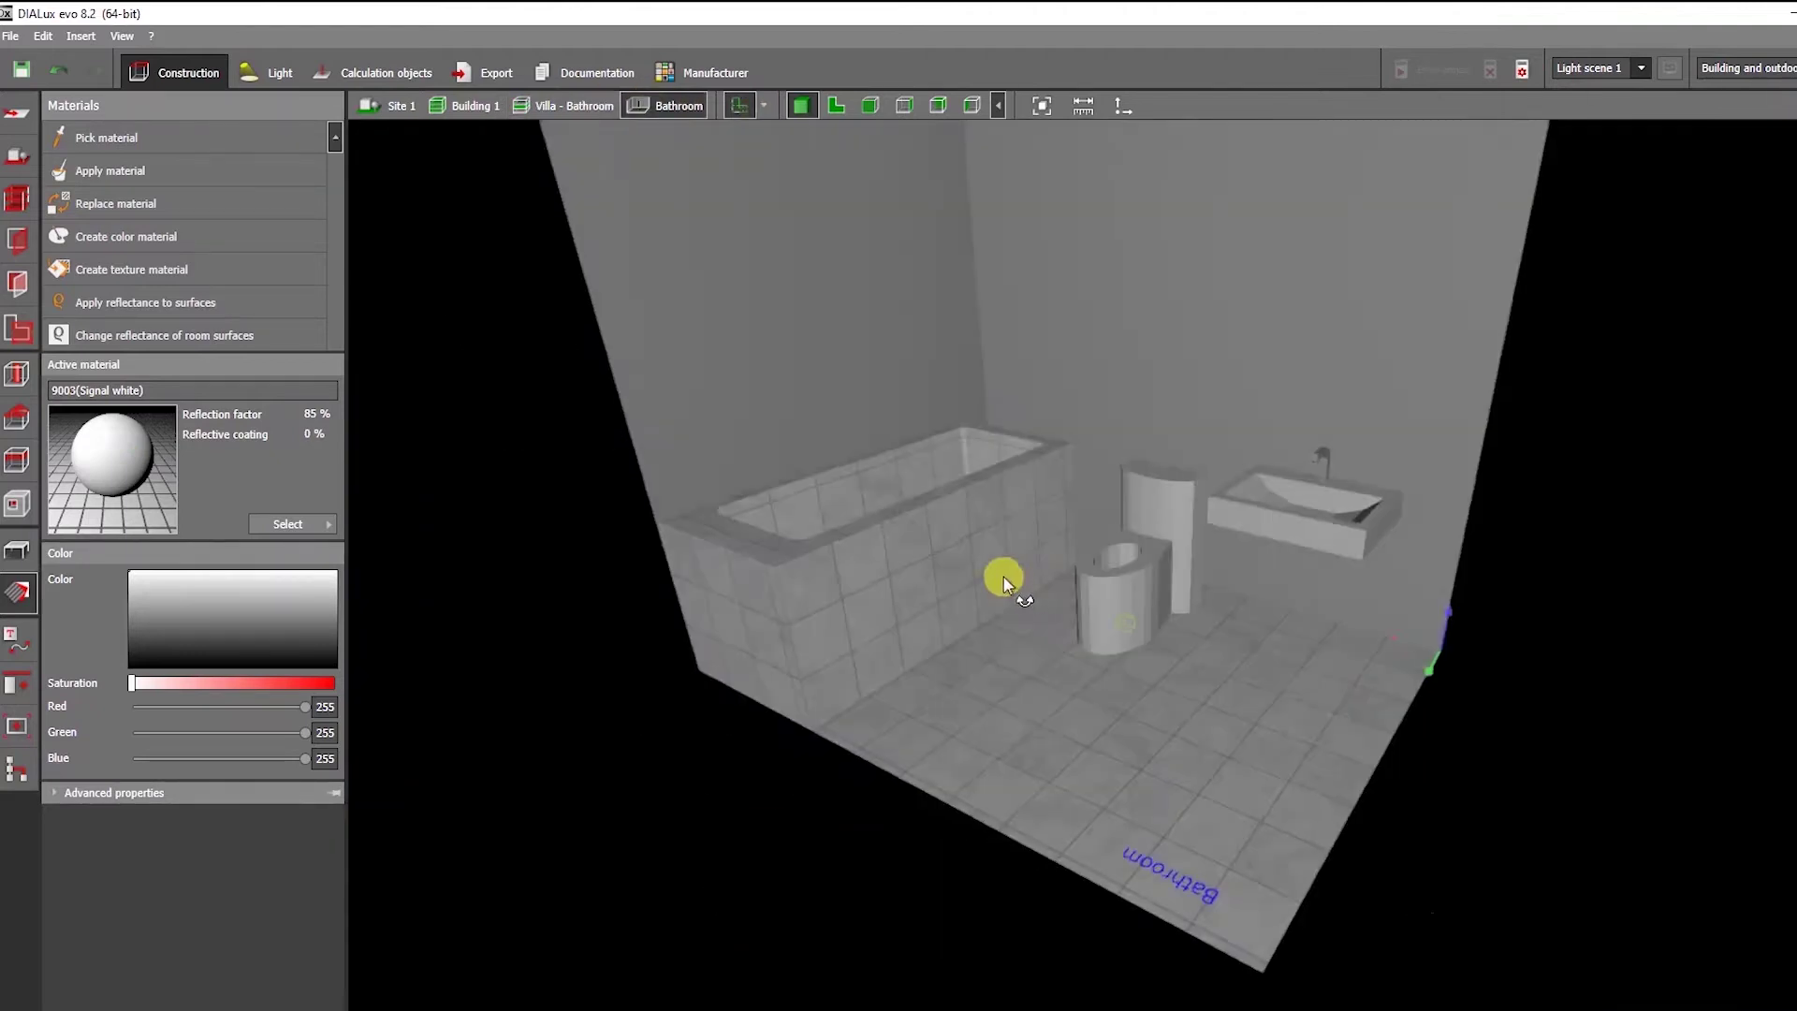
pyautogui.click(834, 104)
pyautogui.click(574, 106)
pyautogui.scroll(-6, 867, 421)
pyautogui.moveTo(945, 407); pyautogui.dragTo(909, 536, button='middle')
pyautogui.scroll(1, 1041, 439)
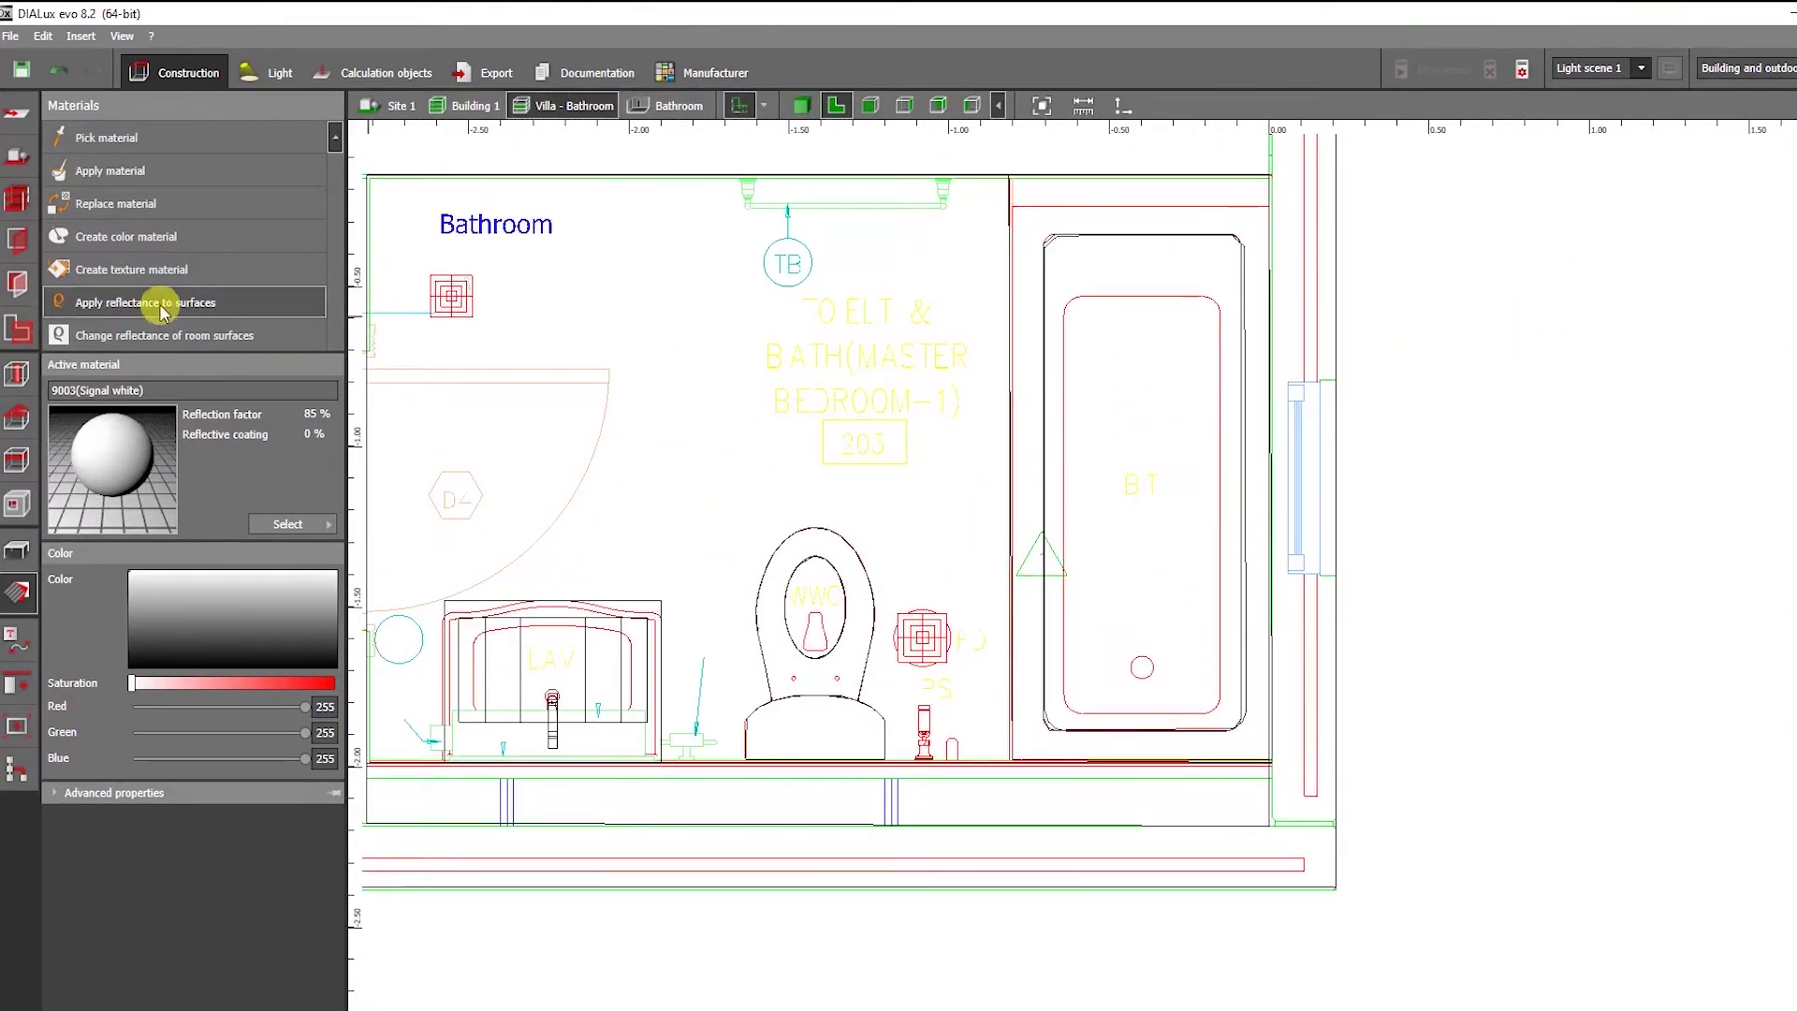
pyautogui.click(21, 241)
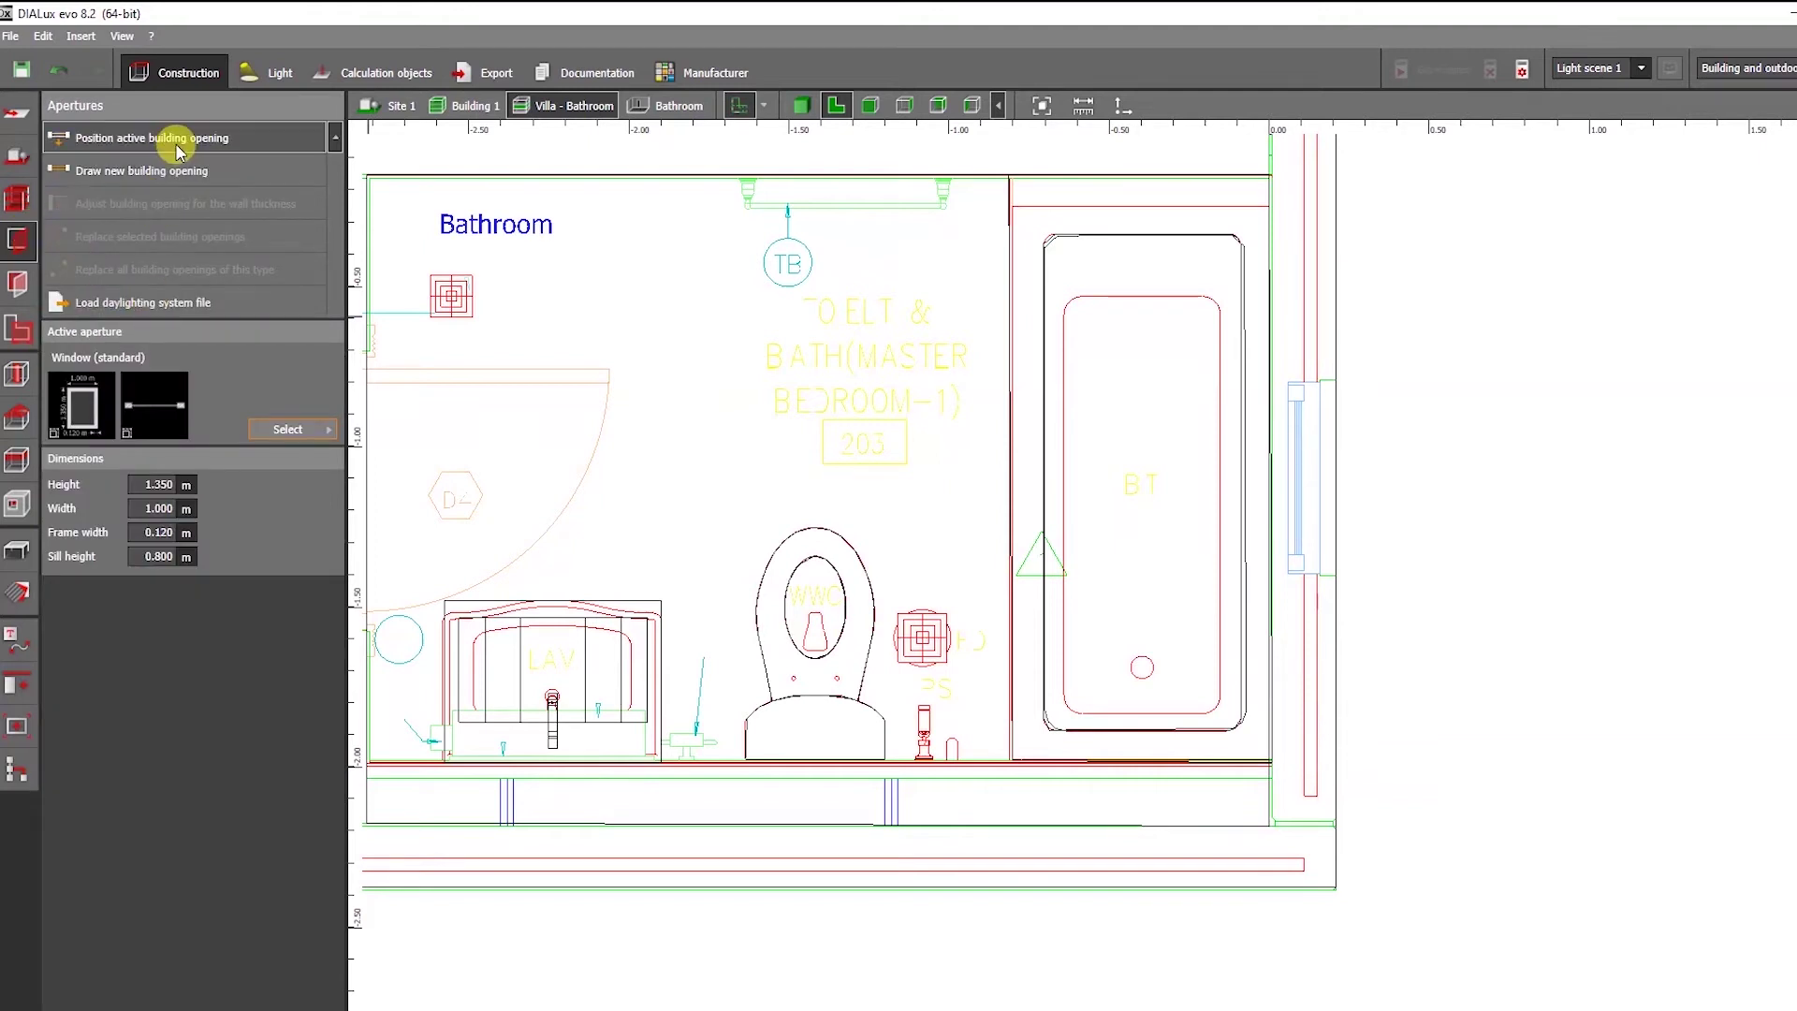
pyautogui.scroll(1, 1281, 385)
pyautogui.scroll(-1, 1273, 445)
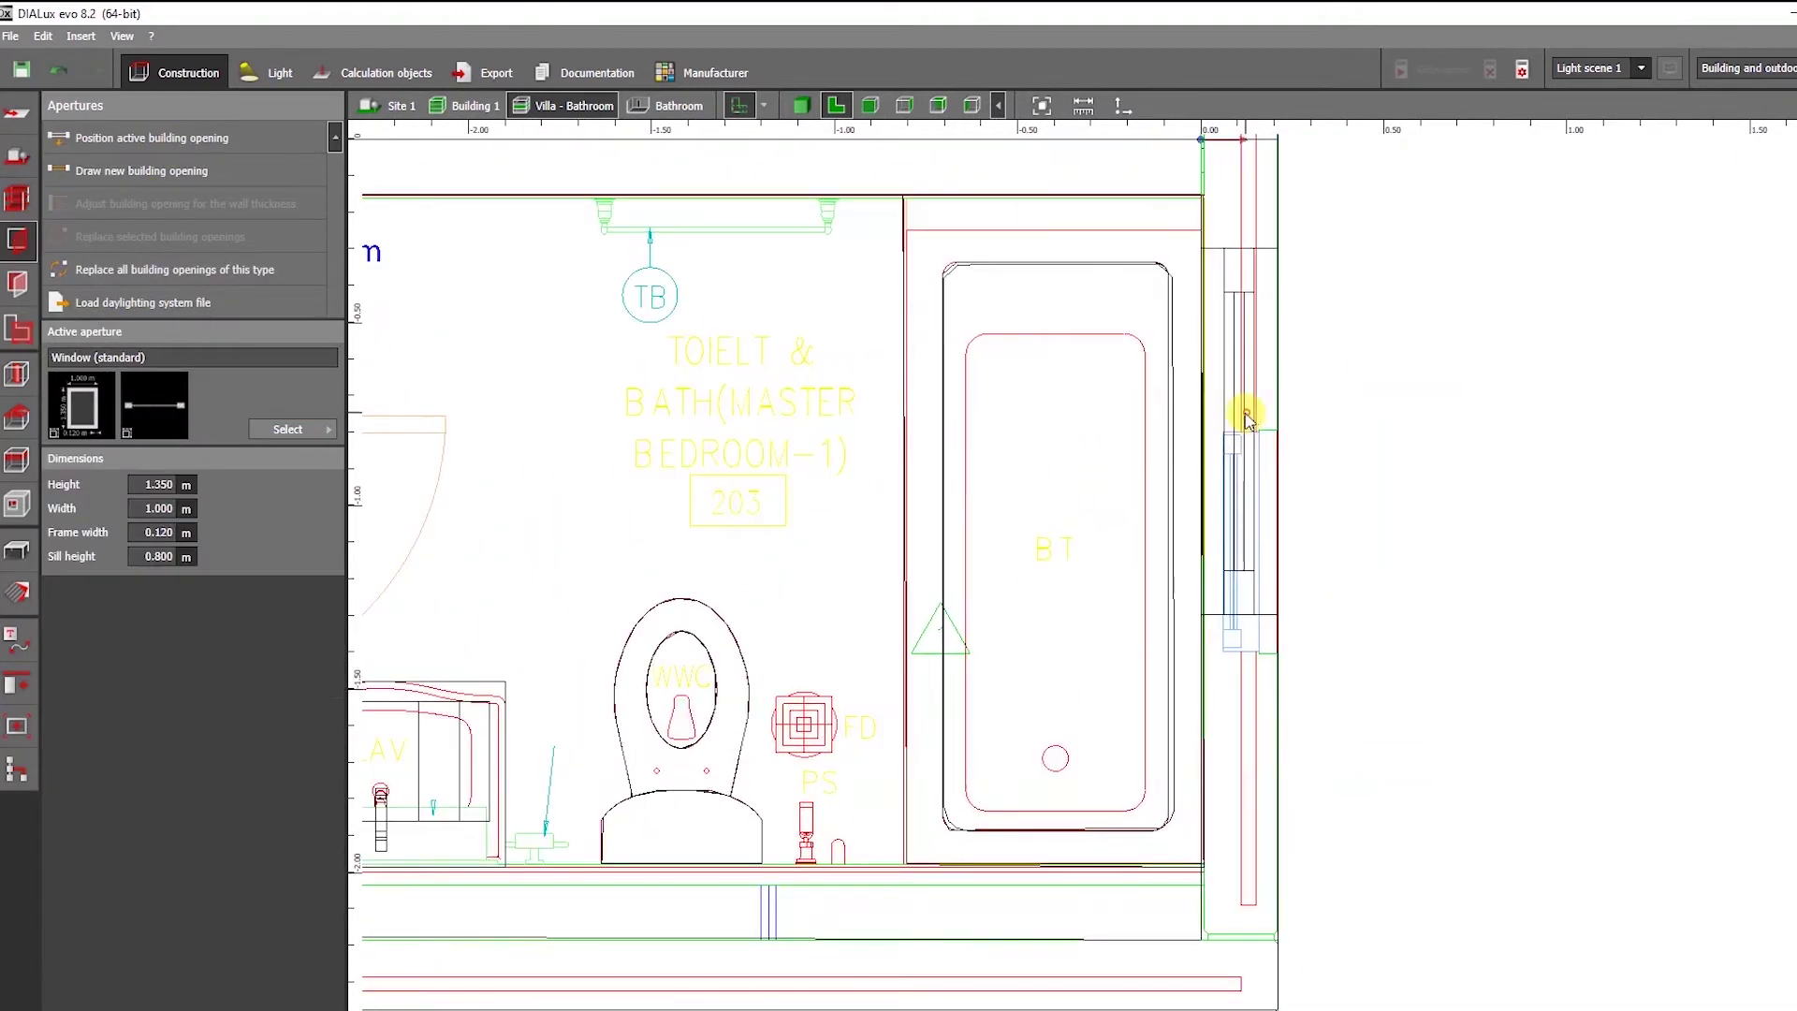
# Align the window with the window symbol in the plan and narrow it to about 0.616 m.
pyautogui.rightClick(1244, 423)
pyautogui.click(1260, 553)
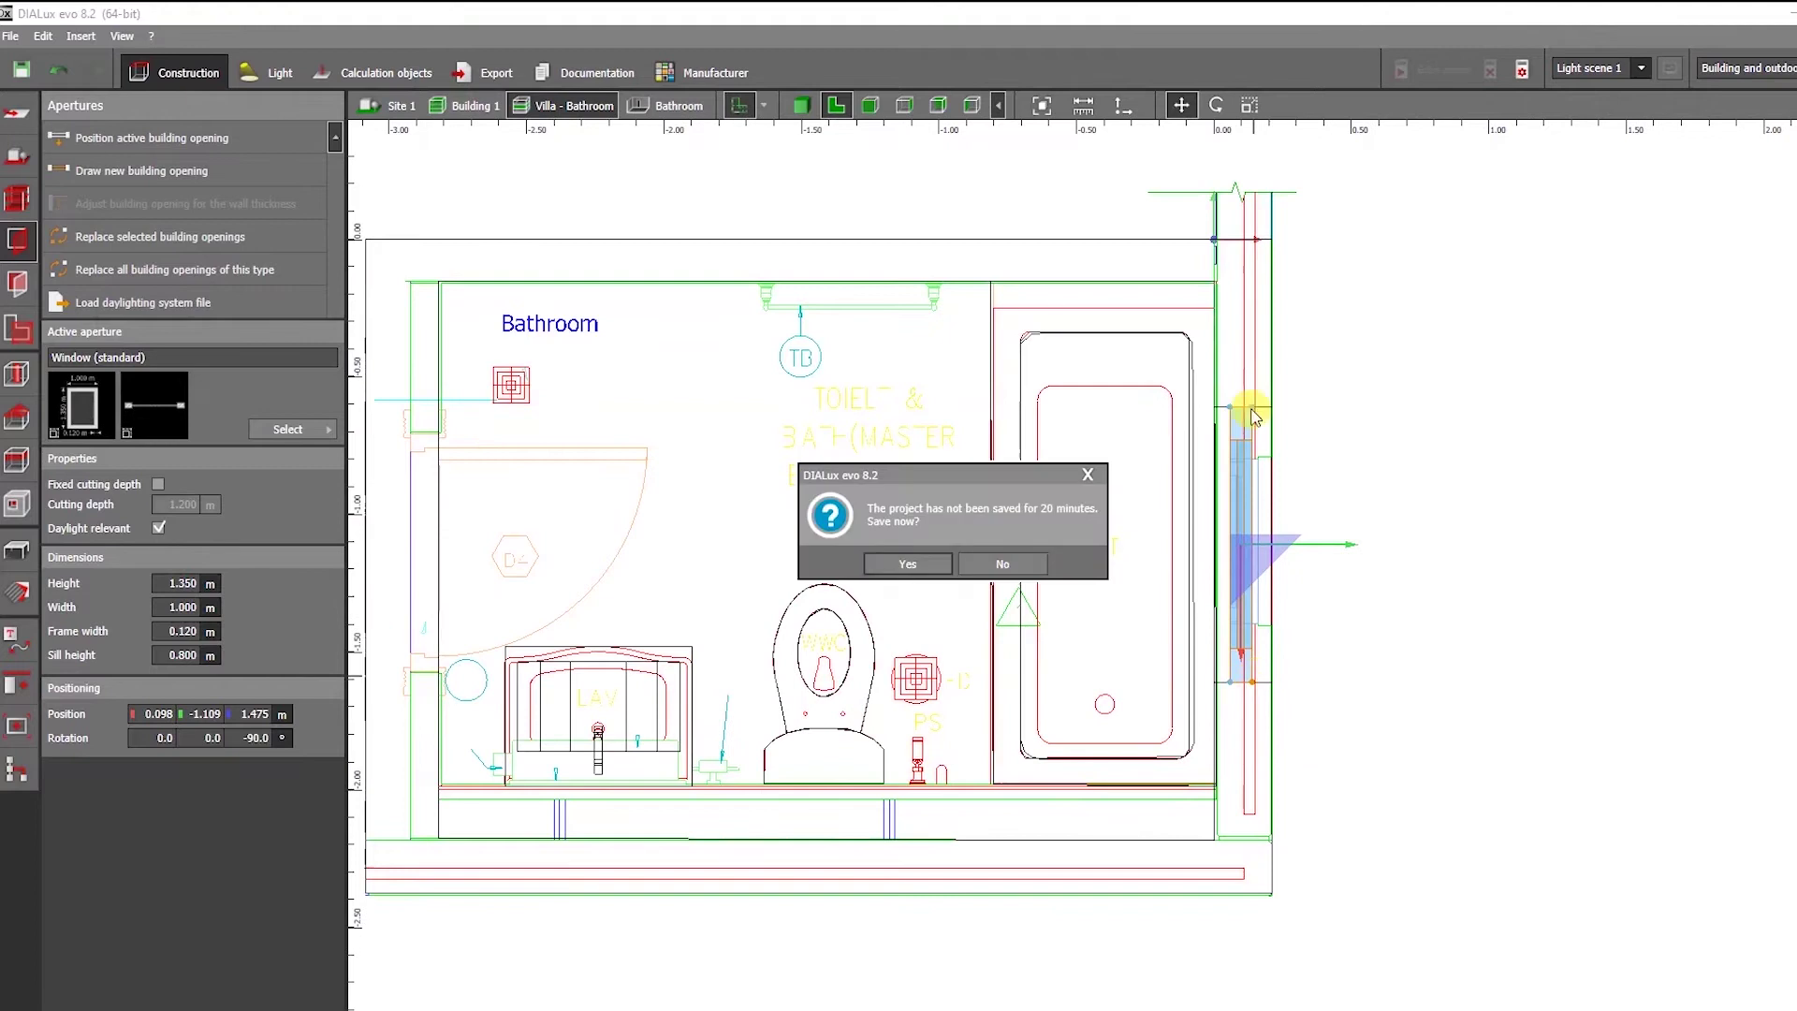
pyautogui.click(1010, 566)
pyautogui.scroll(2, 1309, 462)
pyautogui.rightClick(1192, 408)
pyautogui.click(1202, 387)
pyautogui.scroll(1, 1204, 382)
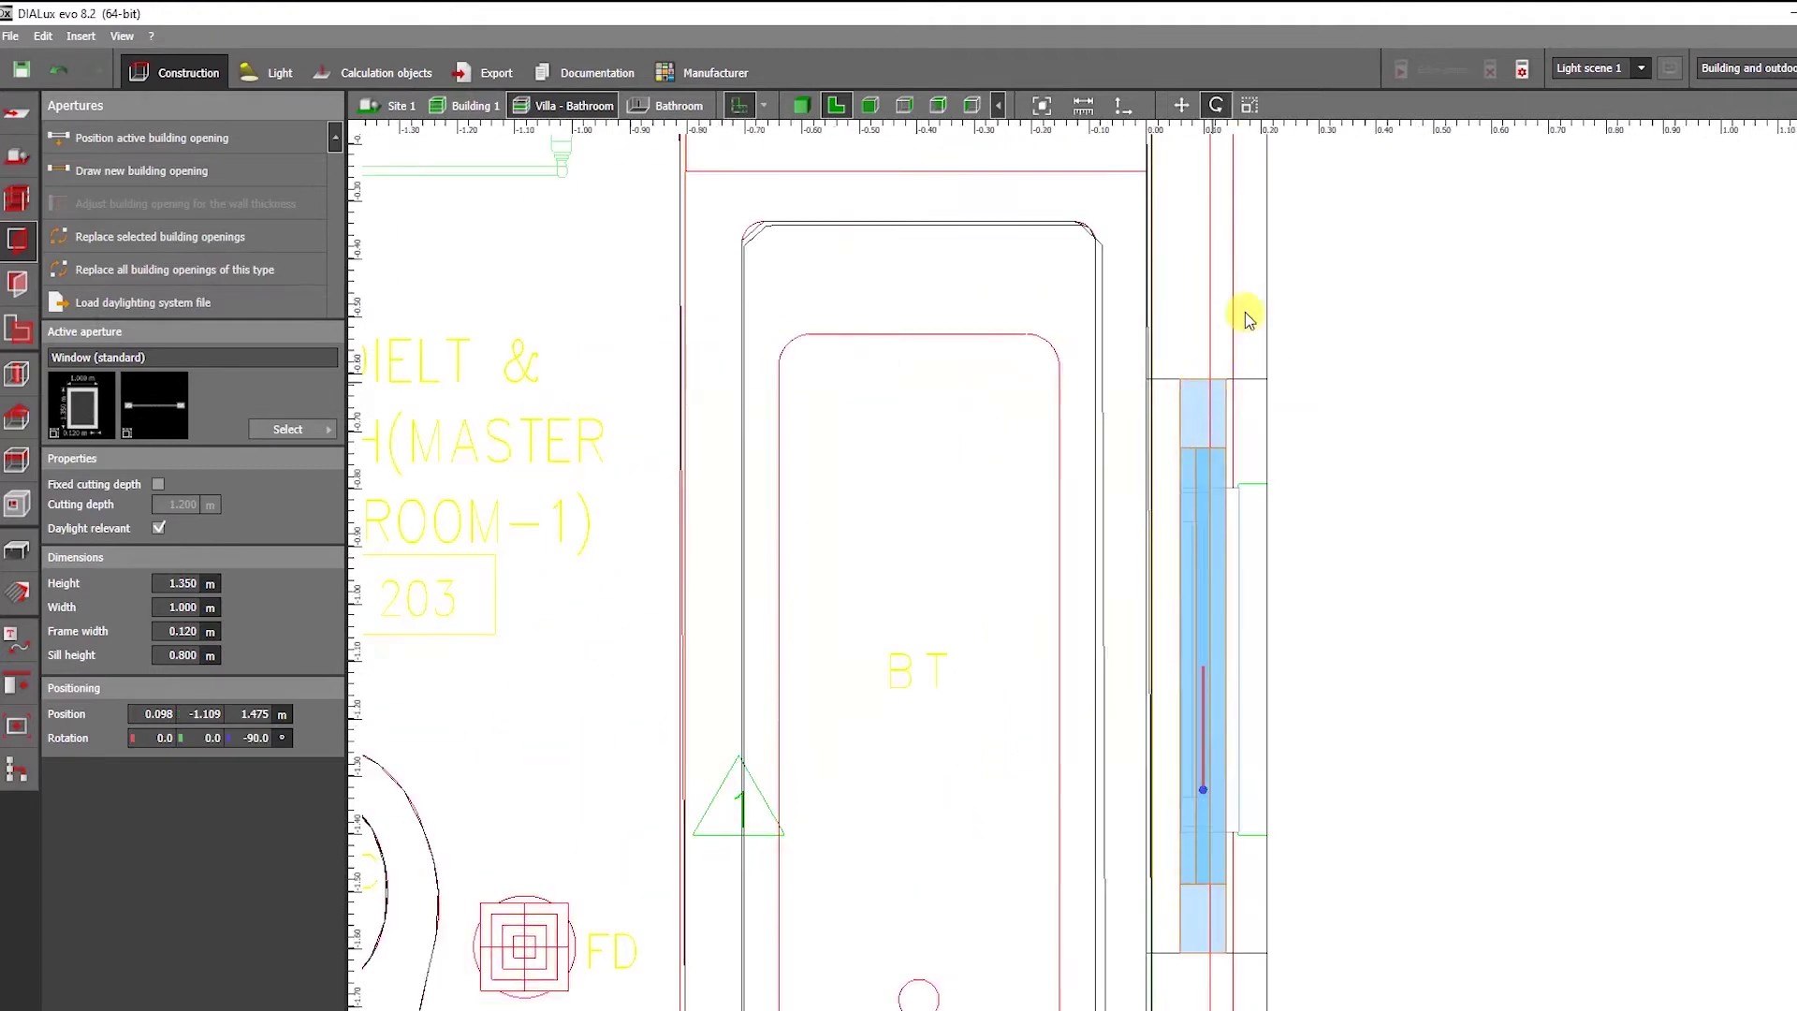
pyautogui.rightClick(1202, 385)
pyautogui.click(1223, 436)
pyautogui.moveTo(1223, 388); pyautogui.dragTo(1237, 483)
pyautogui.scroll(-1, 1237, 483)
pyautogui.moveTo(1221, 883); pyautogui.dragTo(1230, 794, button='middle')
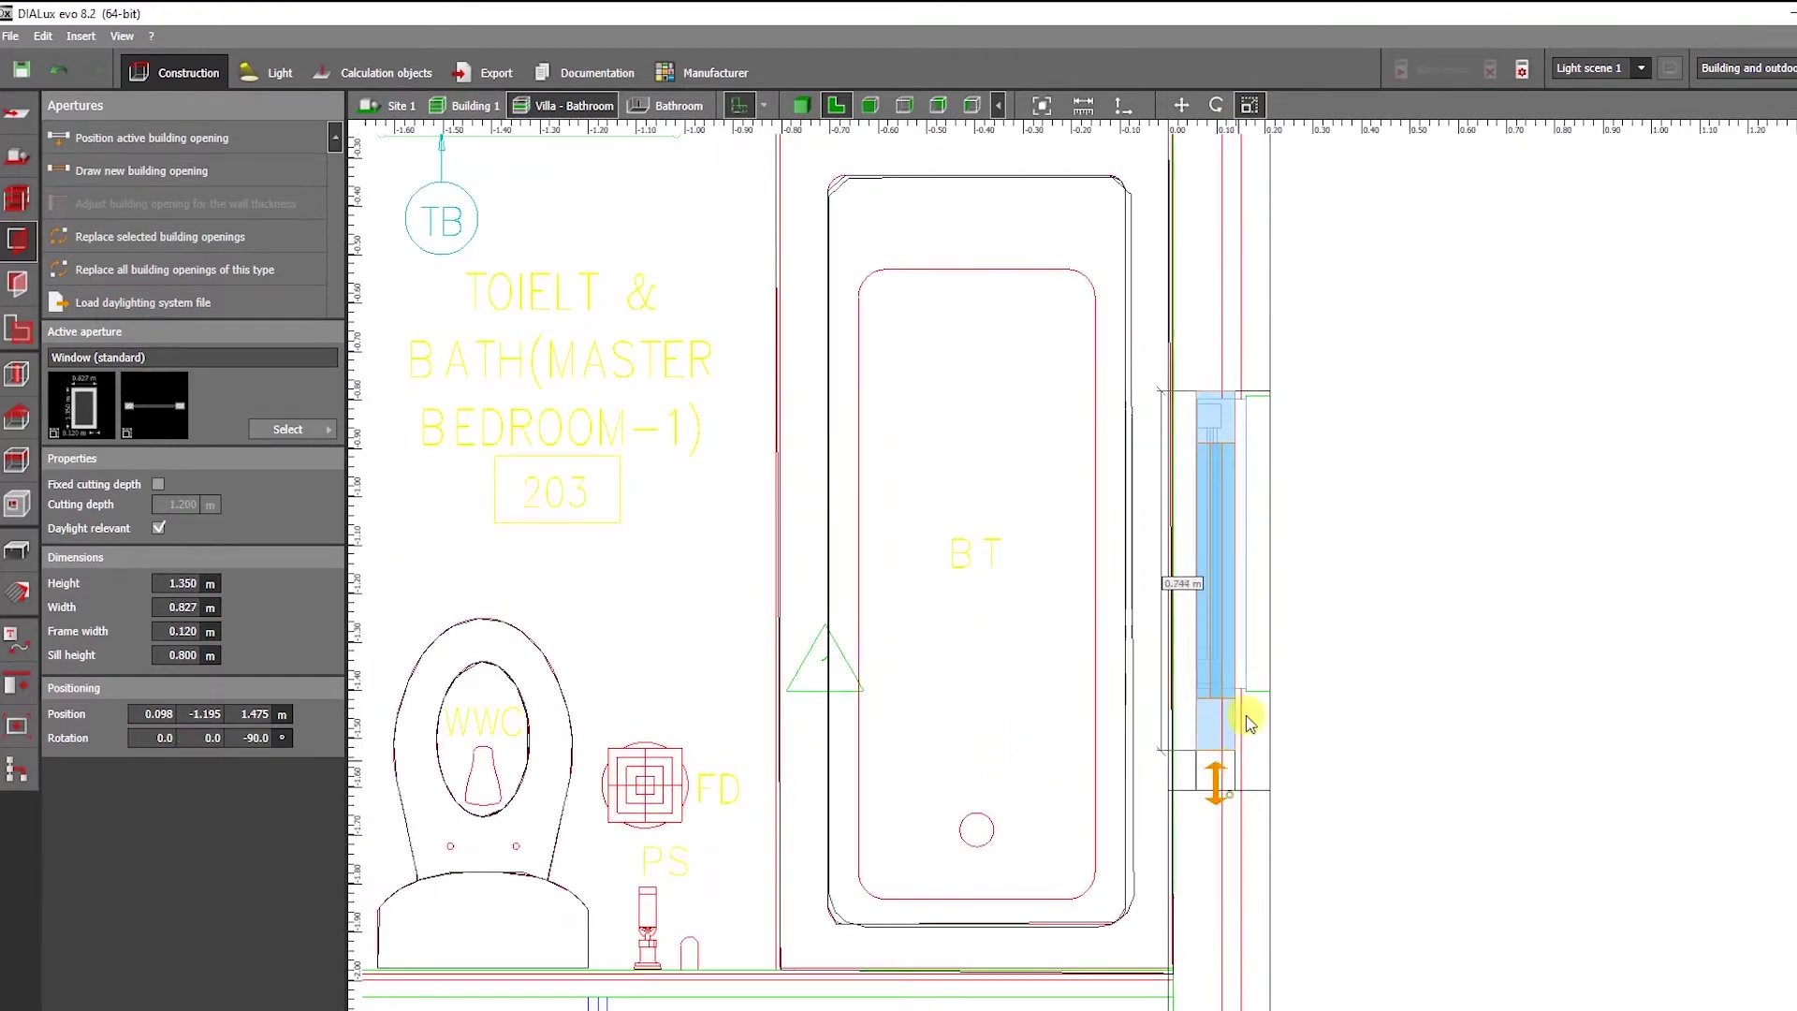
# Reduce the window's height to about 0.989 m and check the opening in 3D from outside and inside the room.
pyautogui.click(801, 105)
pyautogui.moveTo(1023, 449); pyautogui.dragTo(1171, 279)
pyautogui.moveTo(1091, 839); pyautogui.dragTo(924, 522)
pyautogui.rightClick(924, 521)
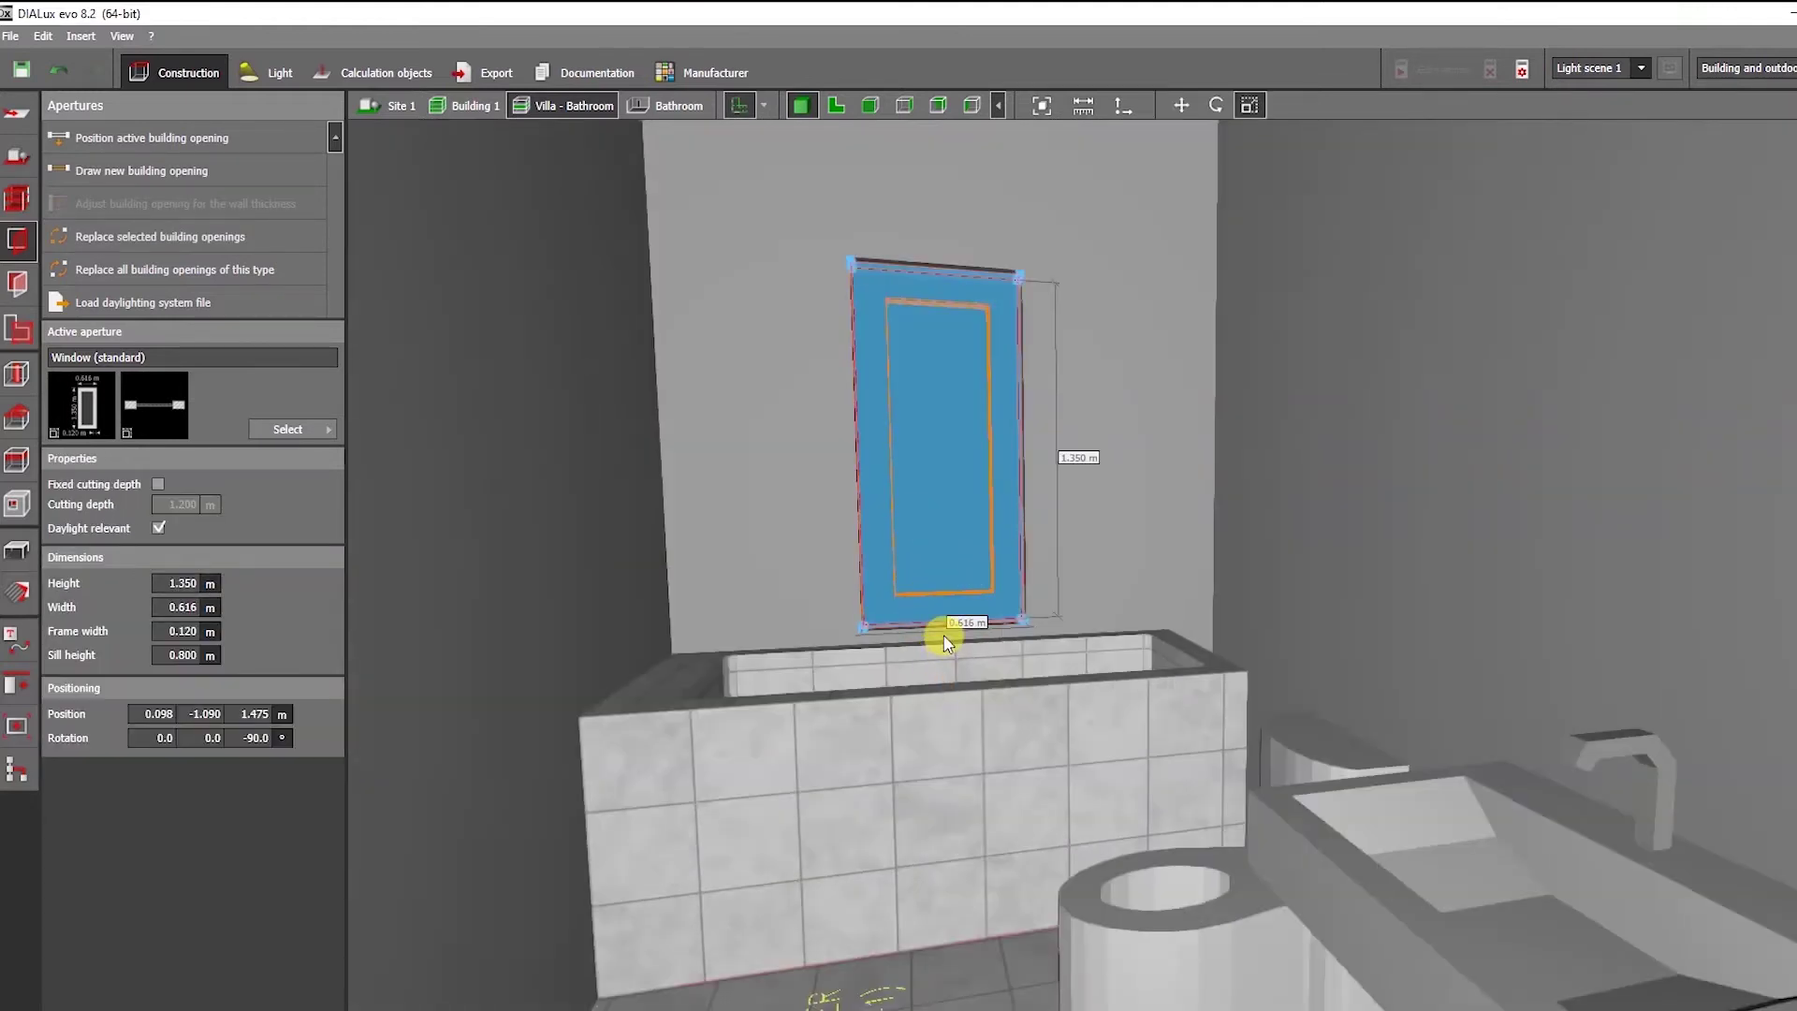
pyautogui.moveTo(943, 642); pyautogui.dragTo(945, 625)
pyautogui.moveTo(958, 505); pyautogui.dragTo(957, 506)
pyautogui.click(947, 590)
pyautogui.moveTo(947, 590); pyautogui.dragTo(898, 767)
pyautogui.scroll(-3, 898, 768)
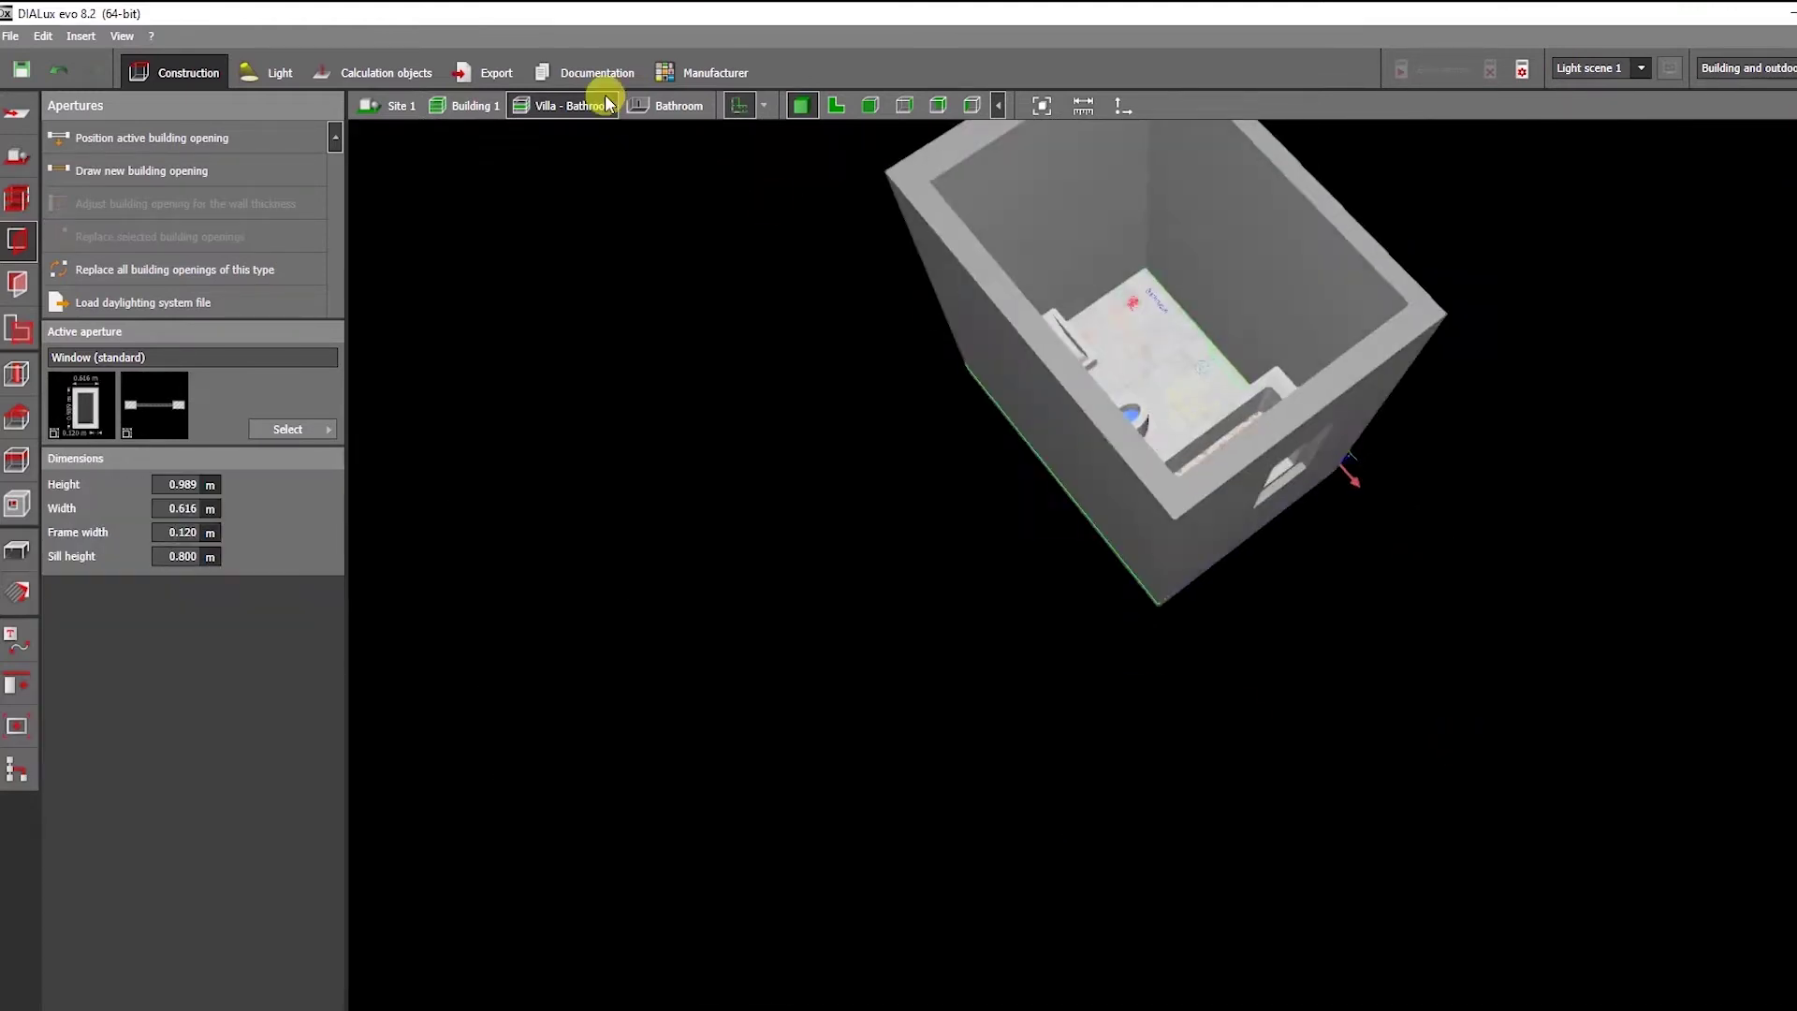
pyautogui.click(646, 106)
pyautogui.scroll(3, 1222, 711)
pyautogui.moveTo(1222, 711); pyautogui.dragTo(1211, 650)
pyautogui.scroll(-5, 1240, 628)
# Insert a standard door, 0.9 m wide, 2 m high and about 0.296 m deep, at the D4 door opening in the plan.
pyautogui.click(838, 105)
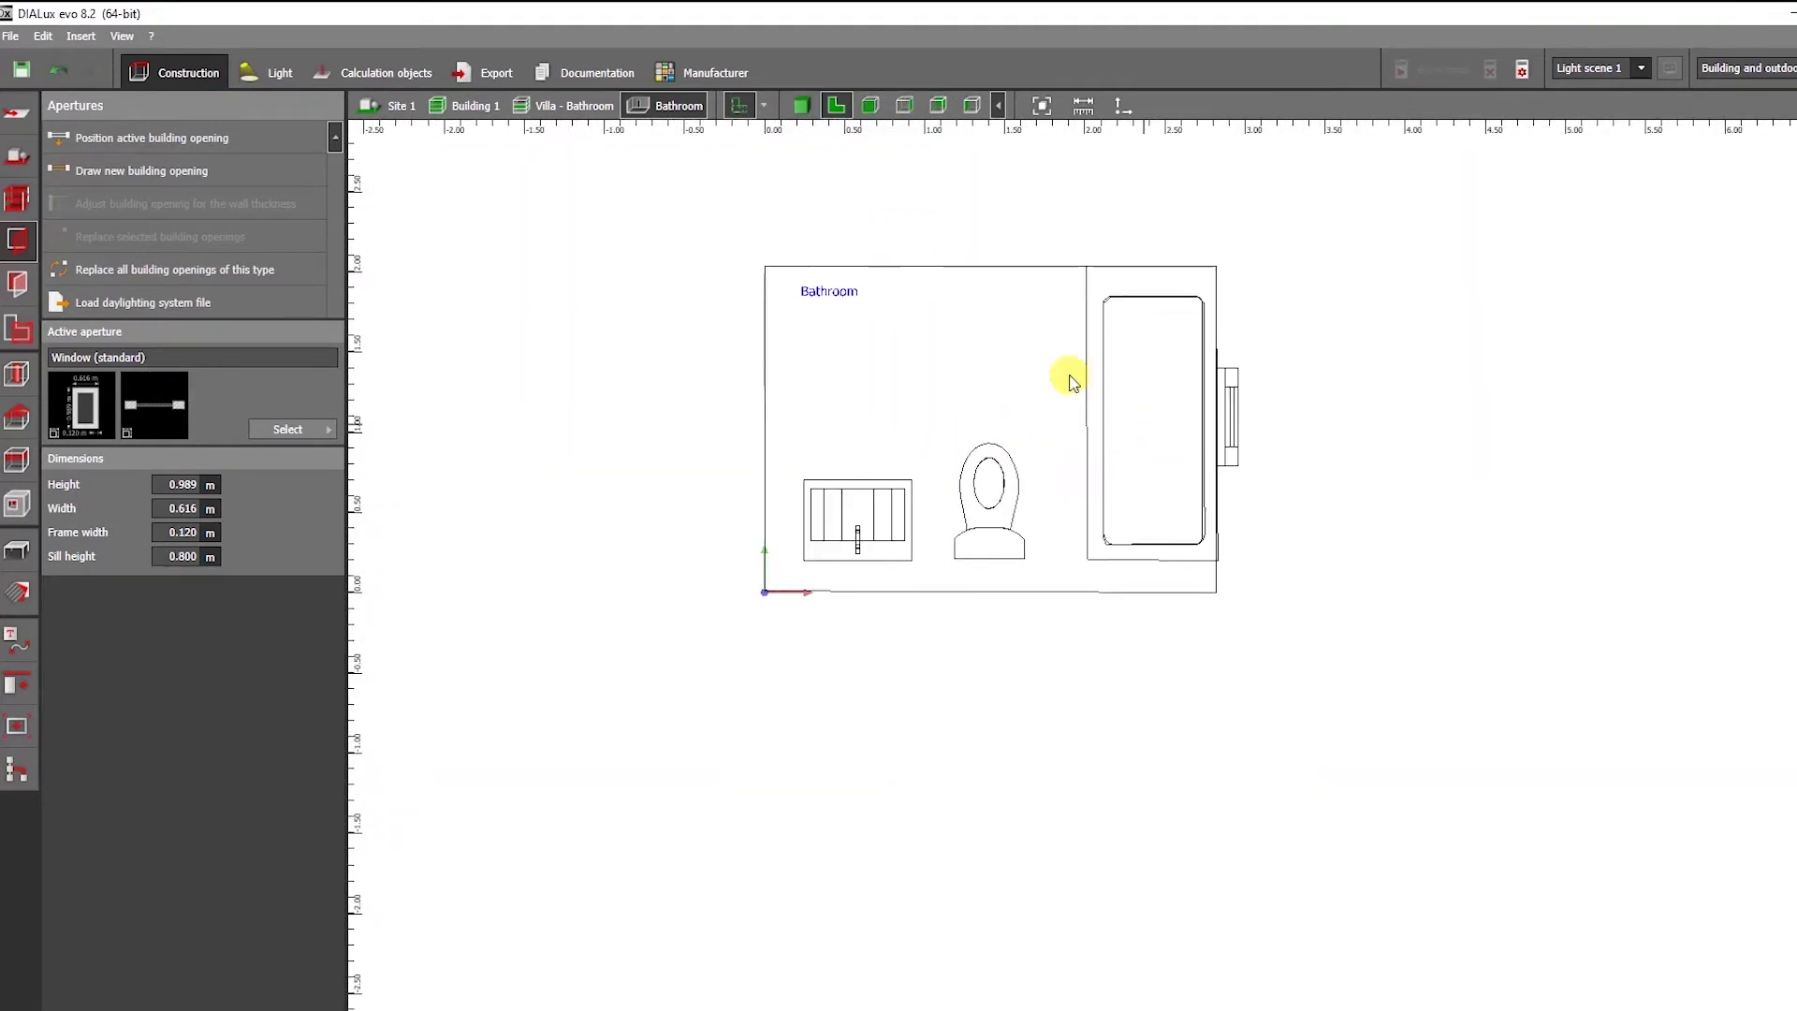
pyautogui.scroll(5, 1155, 433)
pyautogui.scroll(2, 708, 426)
pyautogui.click(251, 429)
pyautogui.click(391, 535)
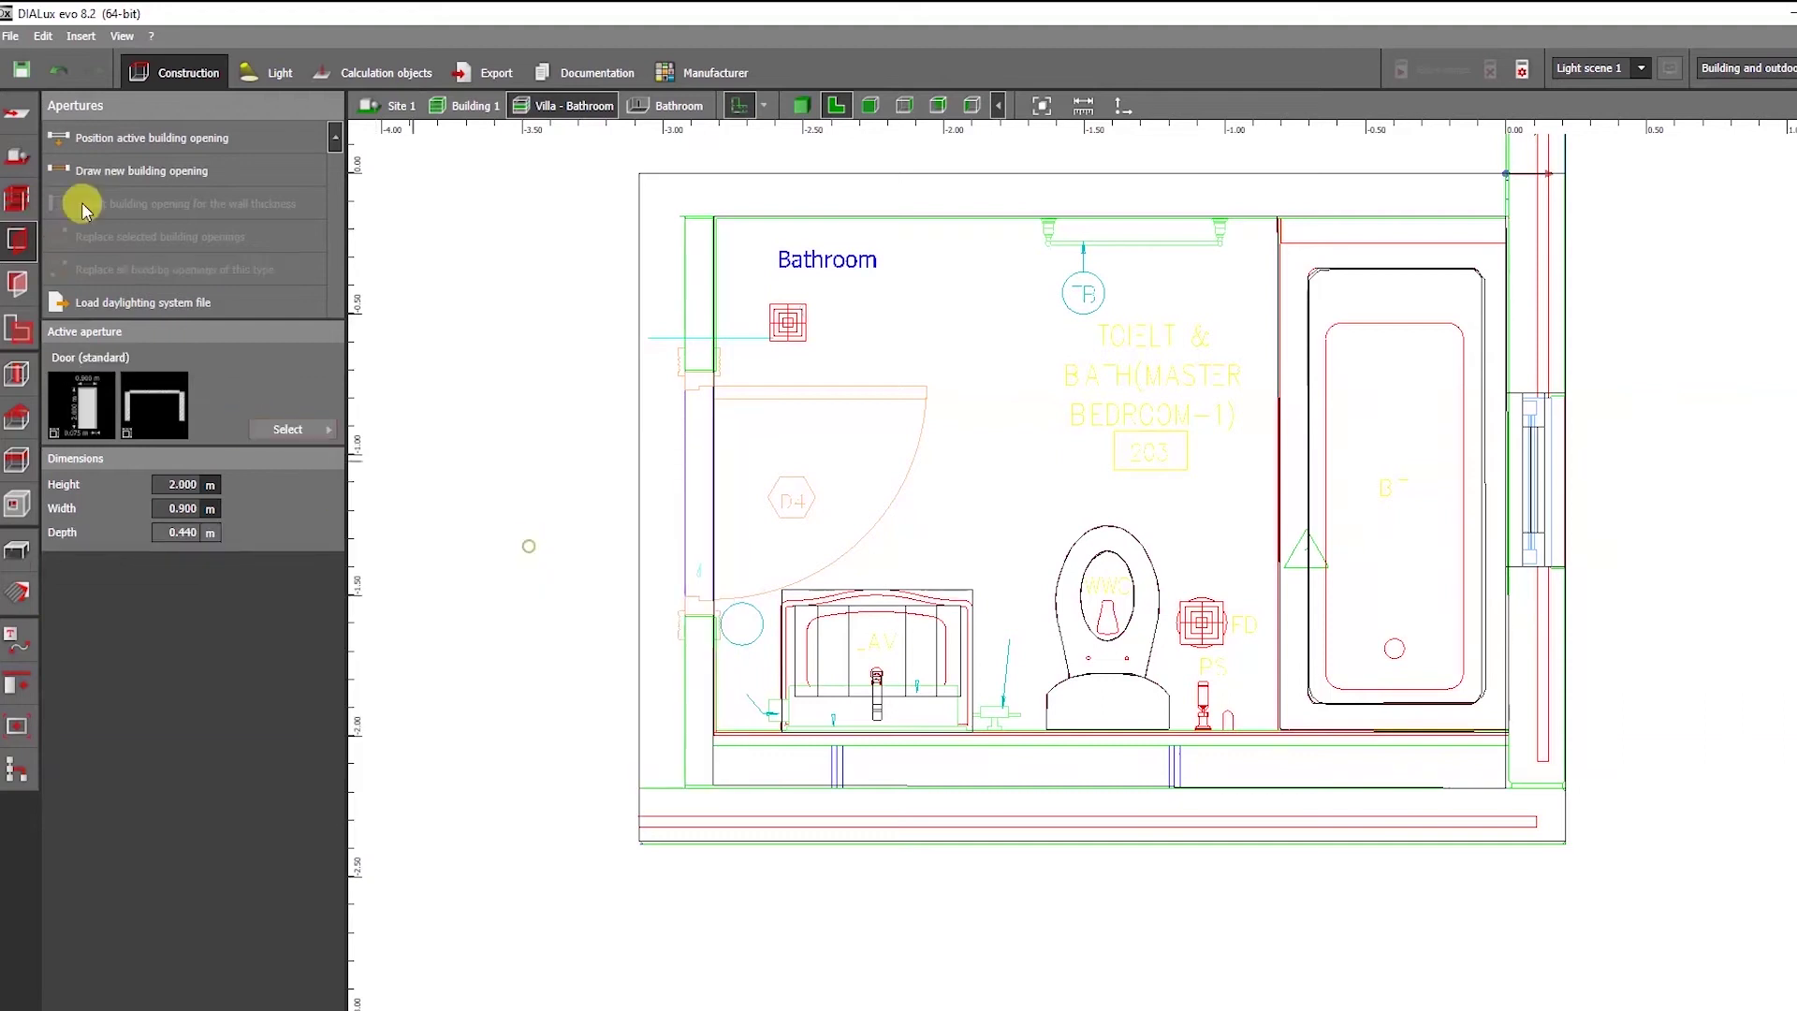
pyautogui.rightClick(700, 362)
pyautogui.click(725, 373)
pyautogui.moveTo(669, 360); pyautogui.dragTo(686, 486)
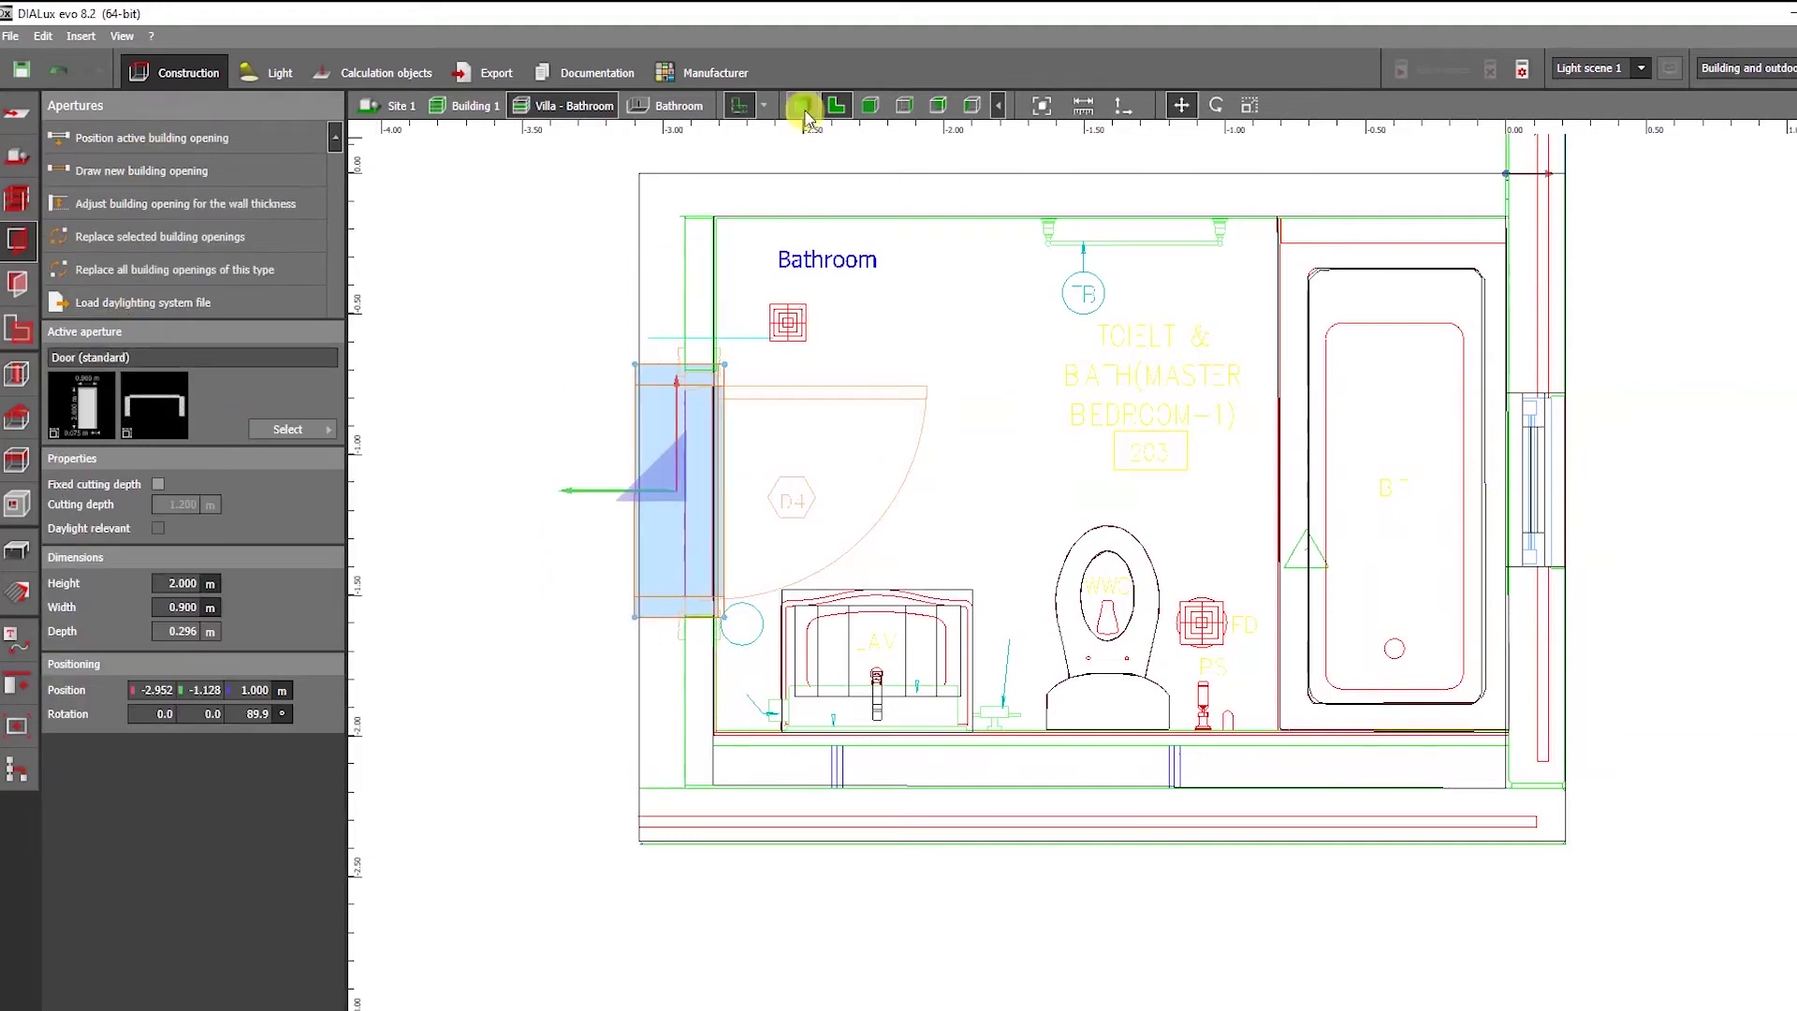
# Examine the door and window openings in 3D from outside and inside the bathroom.
pyautogui.click(802, 106)
pyautogui.moveTo(715, 413); pyautogui.dragTo(1265, 665, button='middle')
pyautogui.moveTo(1265, 664); pyautogui.dragTo(1156, 281, button='right')
pyautogui.moveTo(936, 468); pyautogui.dragTo(1151, 393, button='right')
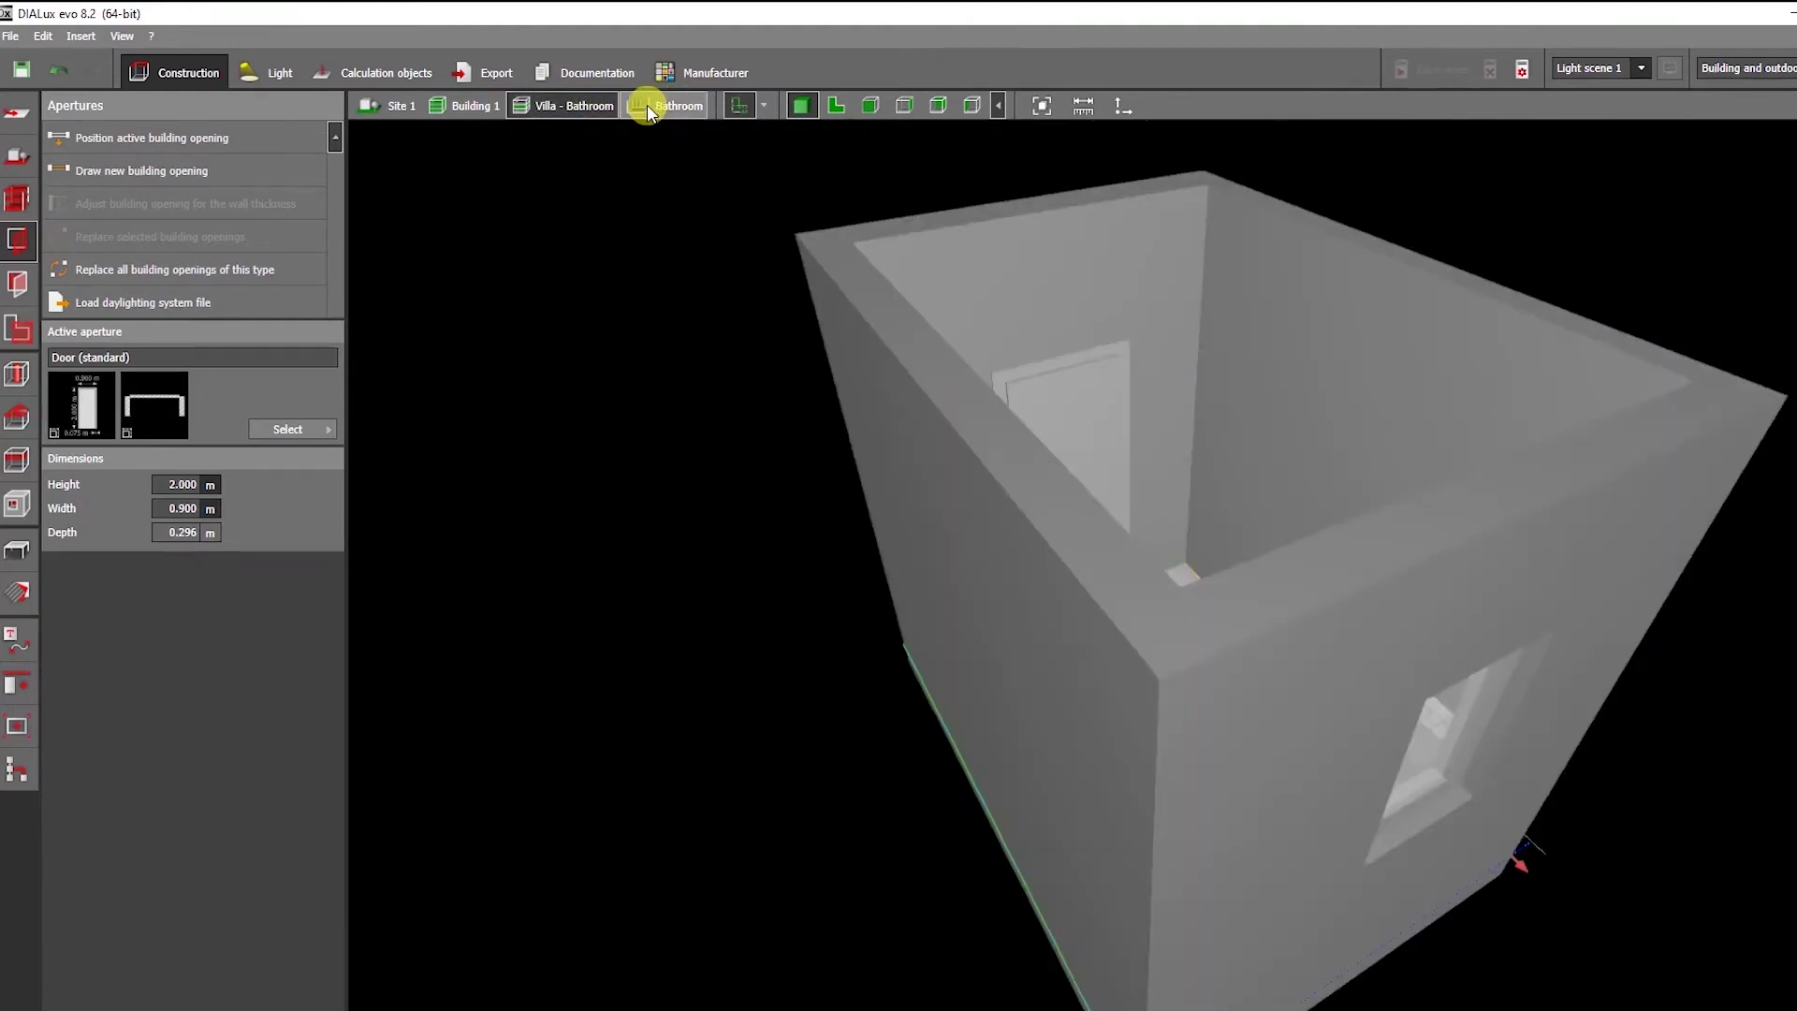
pyautogui.click(648, 105)
pyautogui.moveTo(651, 292); pyautogui.dragTo(935, 517, button='right')
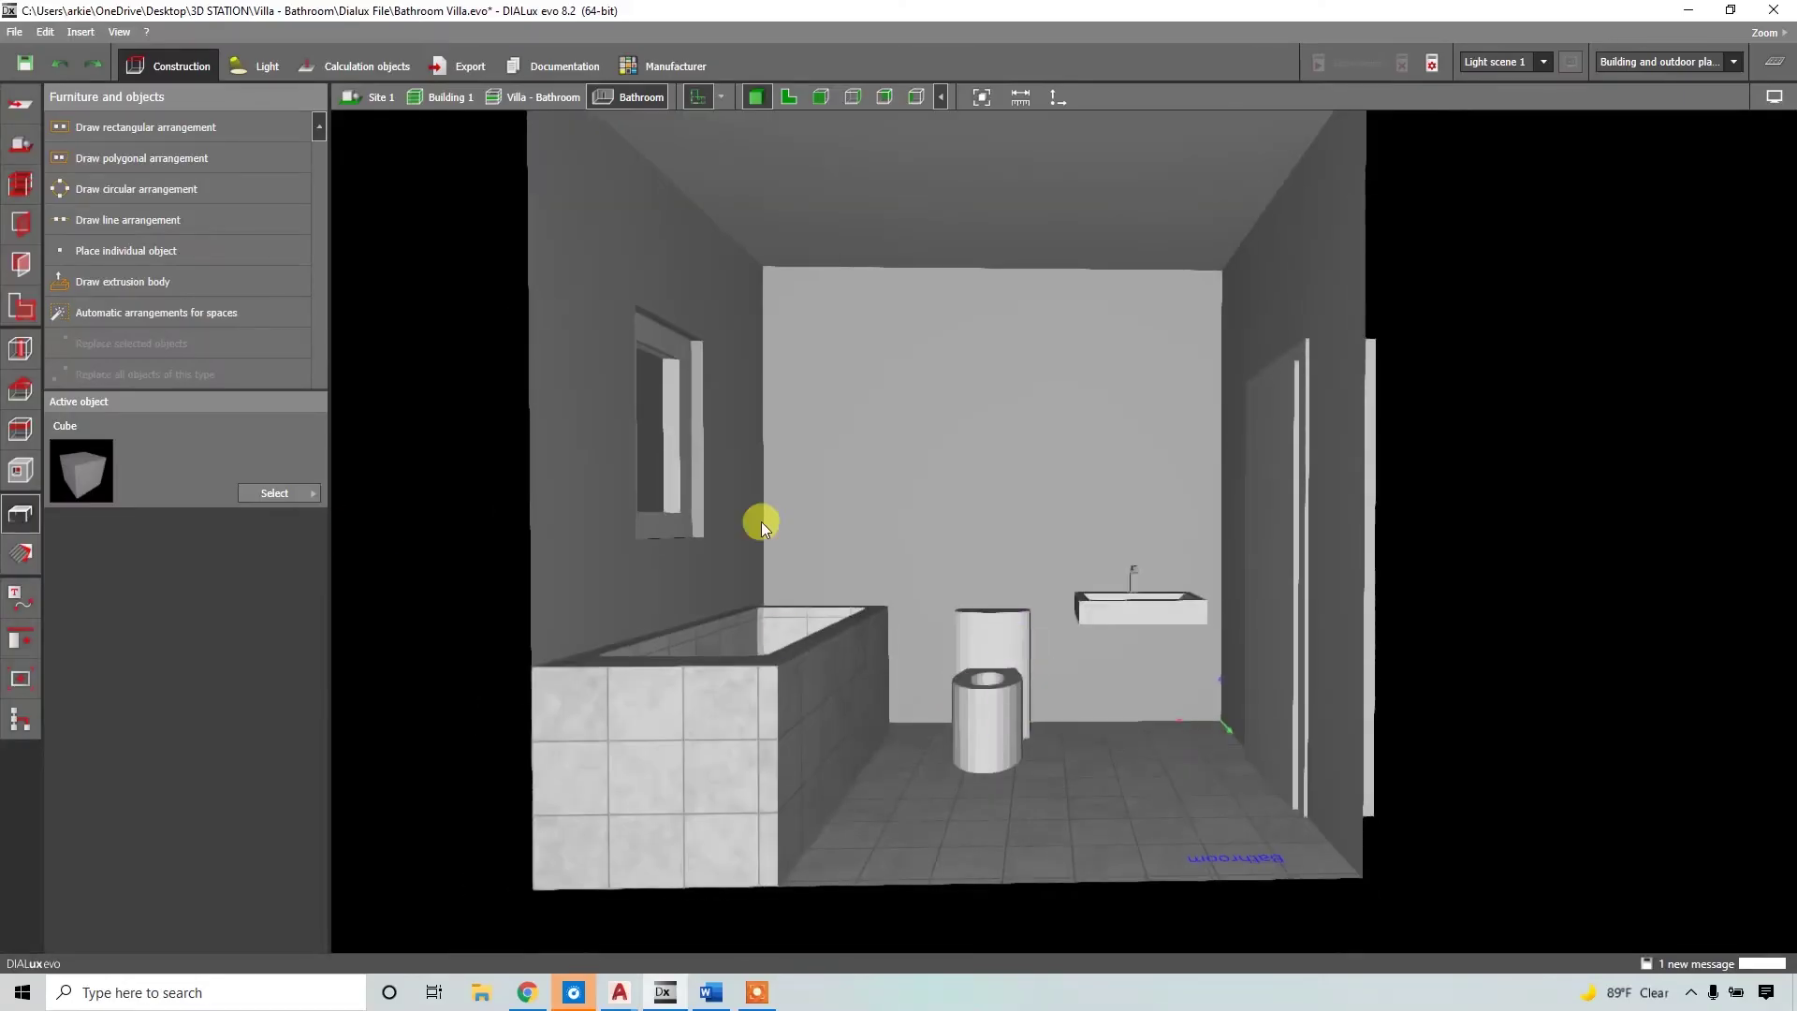
# Apply the 9001 (Cream) colour from the colour catalogue to the bathroom walls.
pyautogui.scroll(-1, 1076, 593)
pyautogui.click(309, 495)
pyautogui.click(21, 552)
pyautogui.click(297, 489)
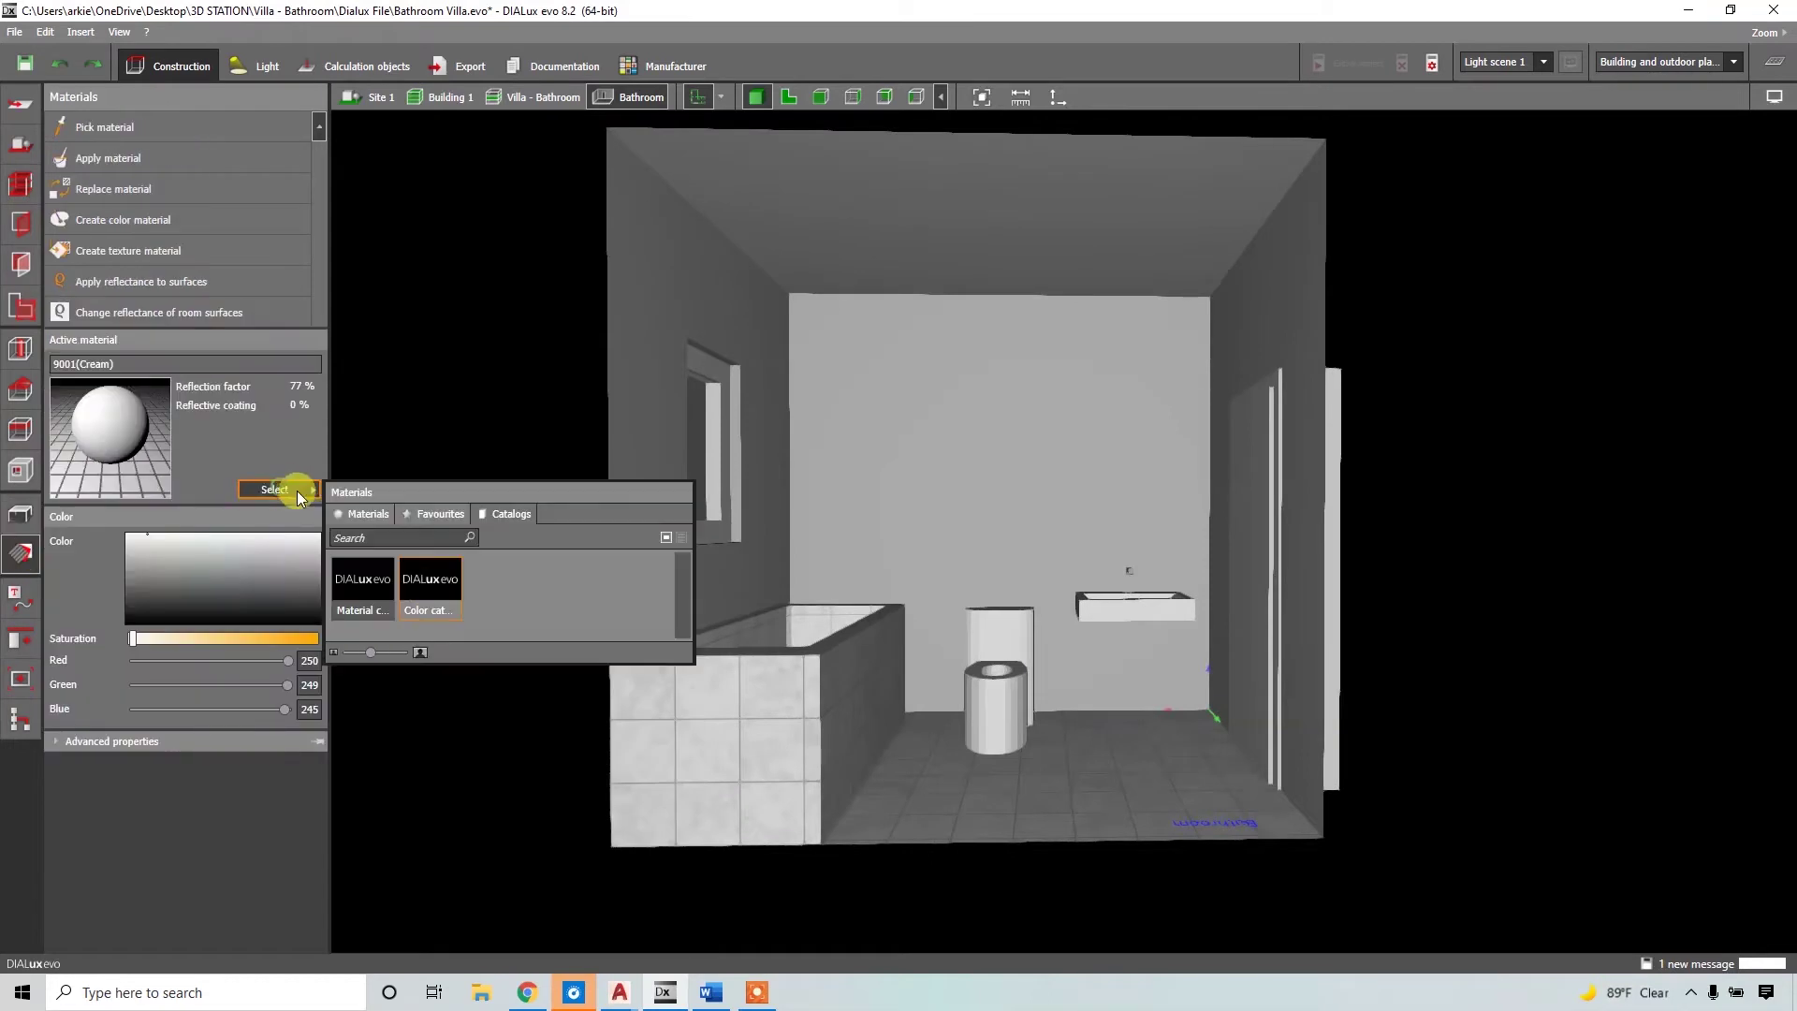
pyautogui.click(429, 577)
pyautogui.click(199, 295)
pyautogui.click(837, 39)
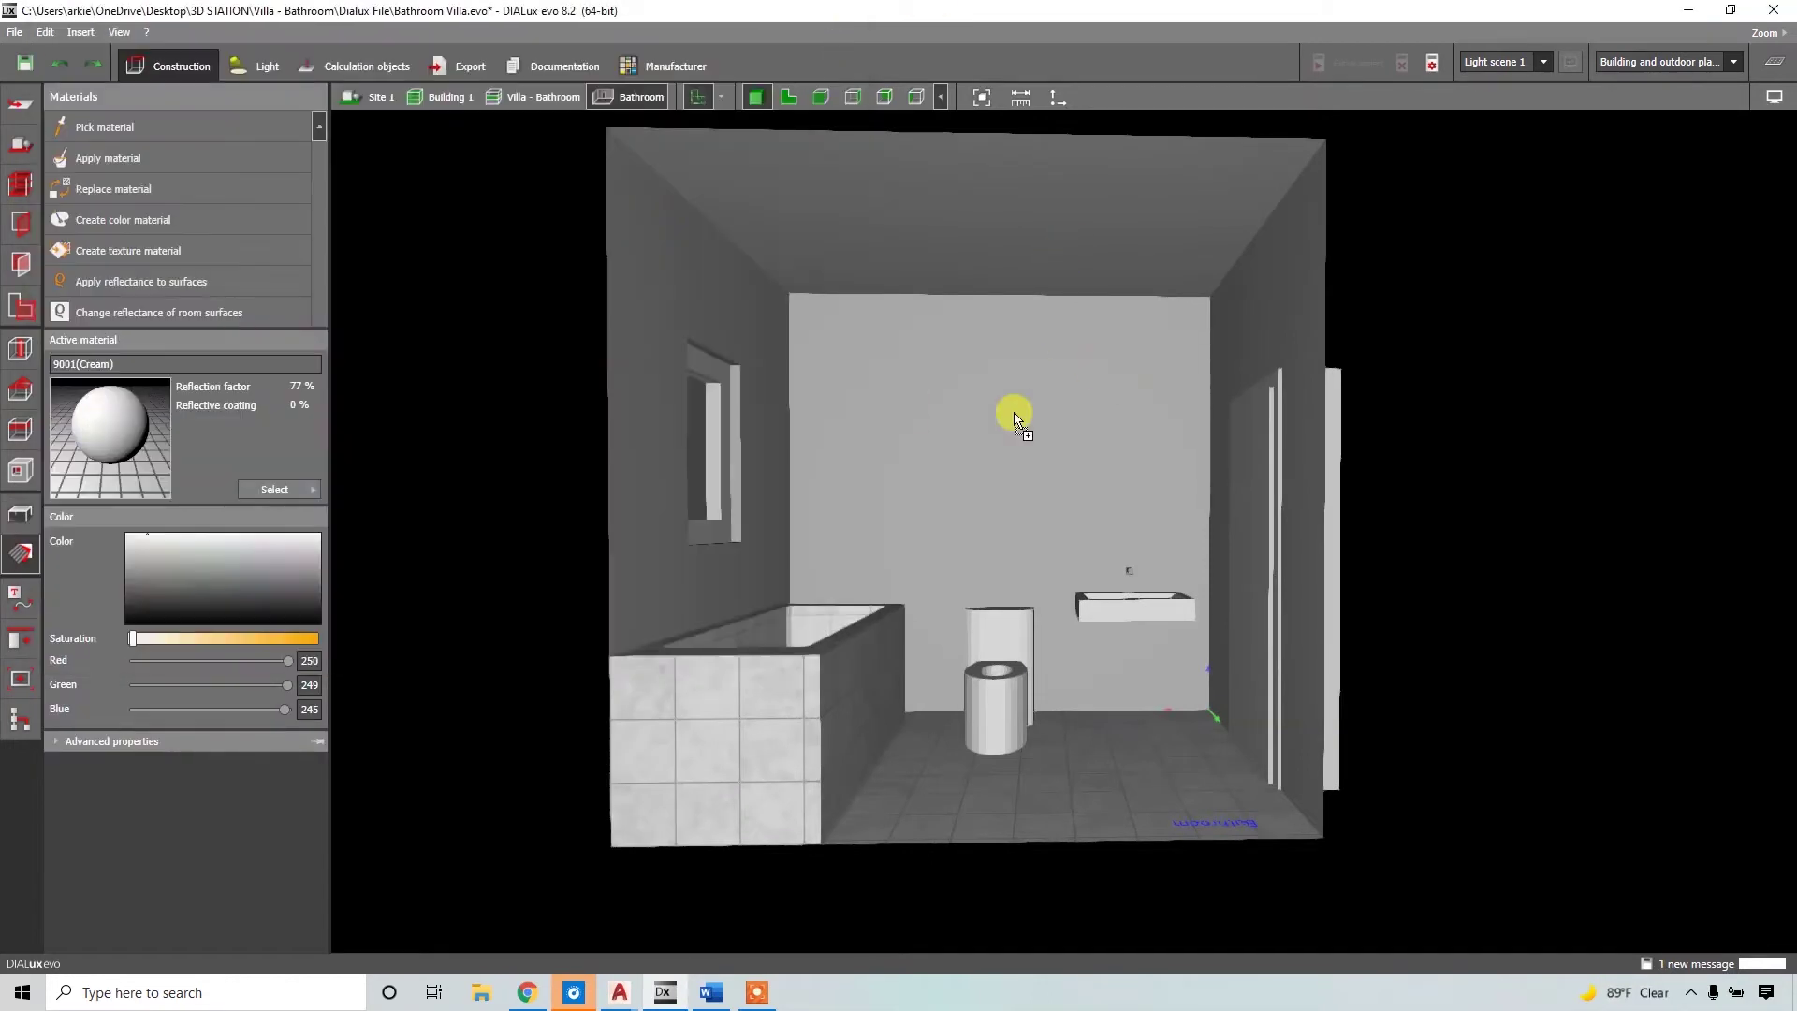
# Place a cube against the wall behind the toilet and flatten it into an upright panel about 0.021 m thick.
pyautogui.scroll(1, 913, 578)
pyautogui.click(20, 512)
pyautogui.moveTo(81, 470); pyautogui.dragTo(1045, 527)
pyautogui.moveTo(1045, 527); pyautogui.dragTo(927, 440, button='right')
pyautogui.rightClick(926, 441)
pyautogui.click(969, 497)
pyautogui.scroll(-1, 1016, 587)
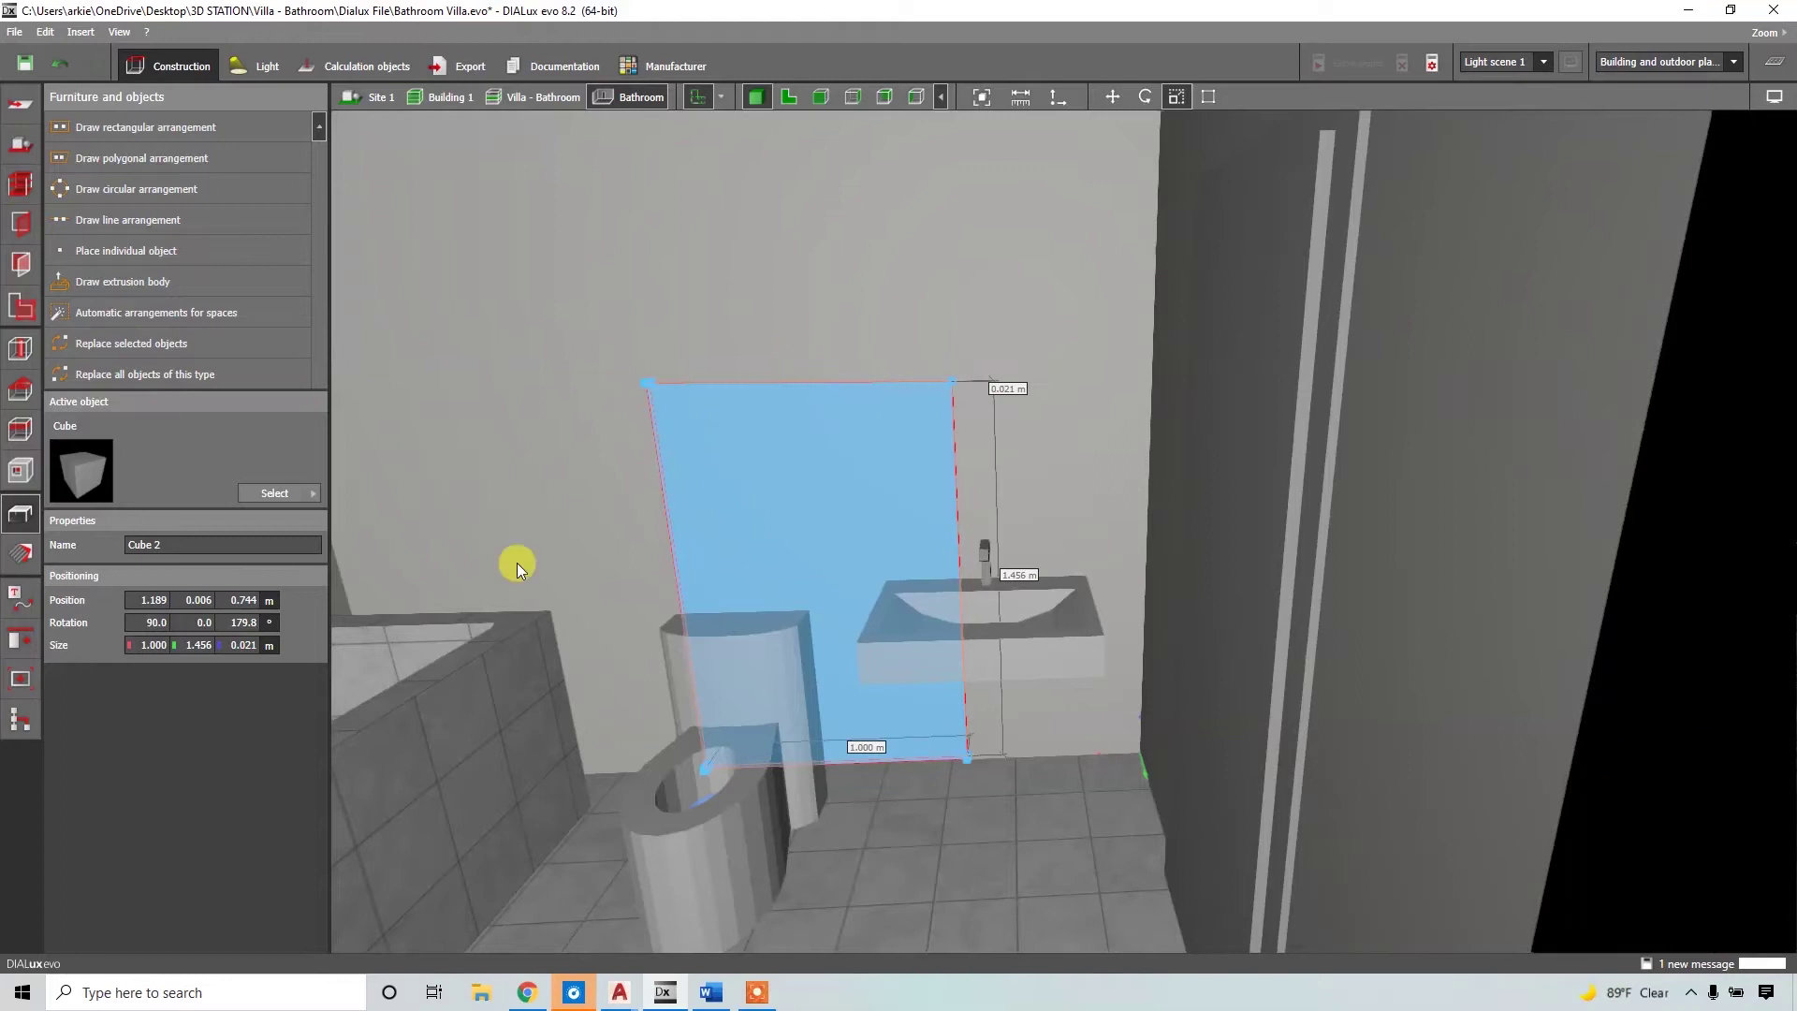
# Set the panel's height to 1.7 m and stretch it to about 2.829 m along the wall behind the toilet and washbasin.
pyautogui.write('.7')
pyautogui.press('Return')
pyautogui.scroll(-1, 774, 578)
pyautogui.scroll(1, 775, 579)
pyautogui.moveTo(1149, 655); pyautogui.dragTo(1080, 471, button='right')
pyautogui.click(1137, 530)
pyautogui.moveTo(1137, 530); pyautogui.dragTo(685, 354, button='right')
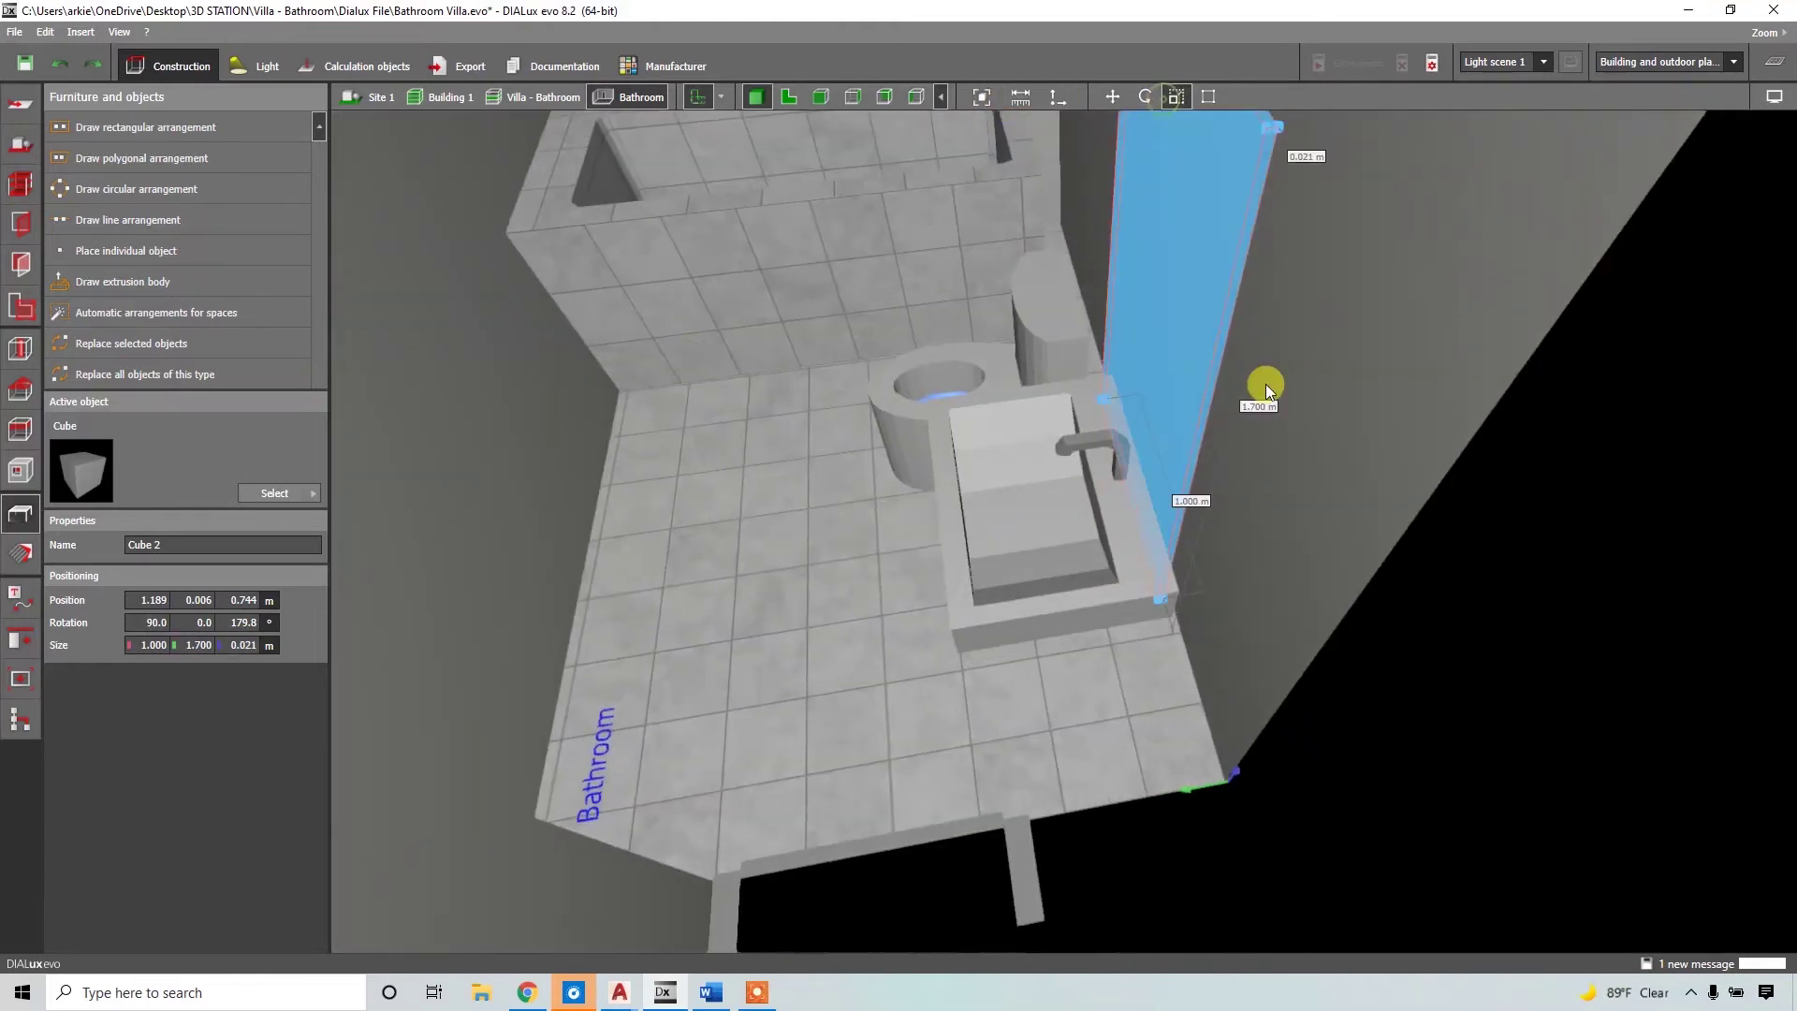
pyautogui.click(1173, 98)
pyautogui.moveTo(1240, 580); pyautogui.dragTo(1613, 931)
pyautogui.moveTo(1612, 931); pyautogui.dragTo(891, 520, button='right')
pyautogui.moveTo(891, 520); pyautogui.dragTo(618, 618)
pyautogui.press('Escape')
# Create a texture material from the depositphotos grey-tiles image and apply it to the wall panel.
pyautogui.moveTo(999, 444); pyautogui.dragTo(655, 552, button='right')
pyautogui.click(1020, 459)
pyautogui.press('Escape')
pyautogui.click(33, 547)
pyautogui.click(120, 249)
pyautogui.doubleClick(734, 261)
pyautogui.doubleClick(710, 239)
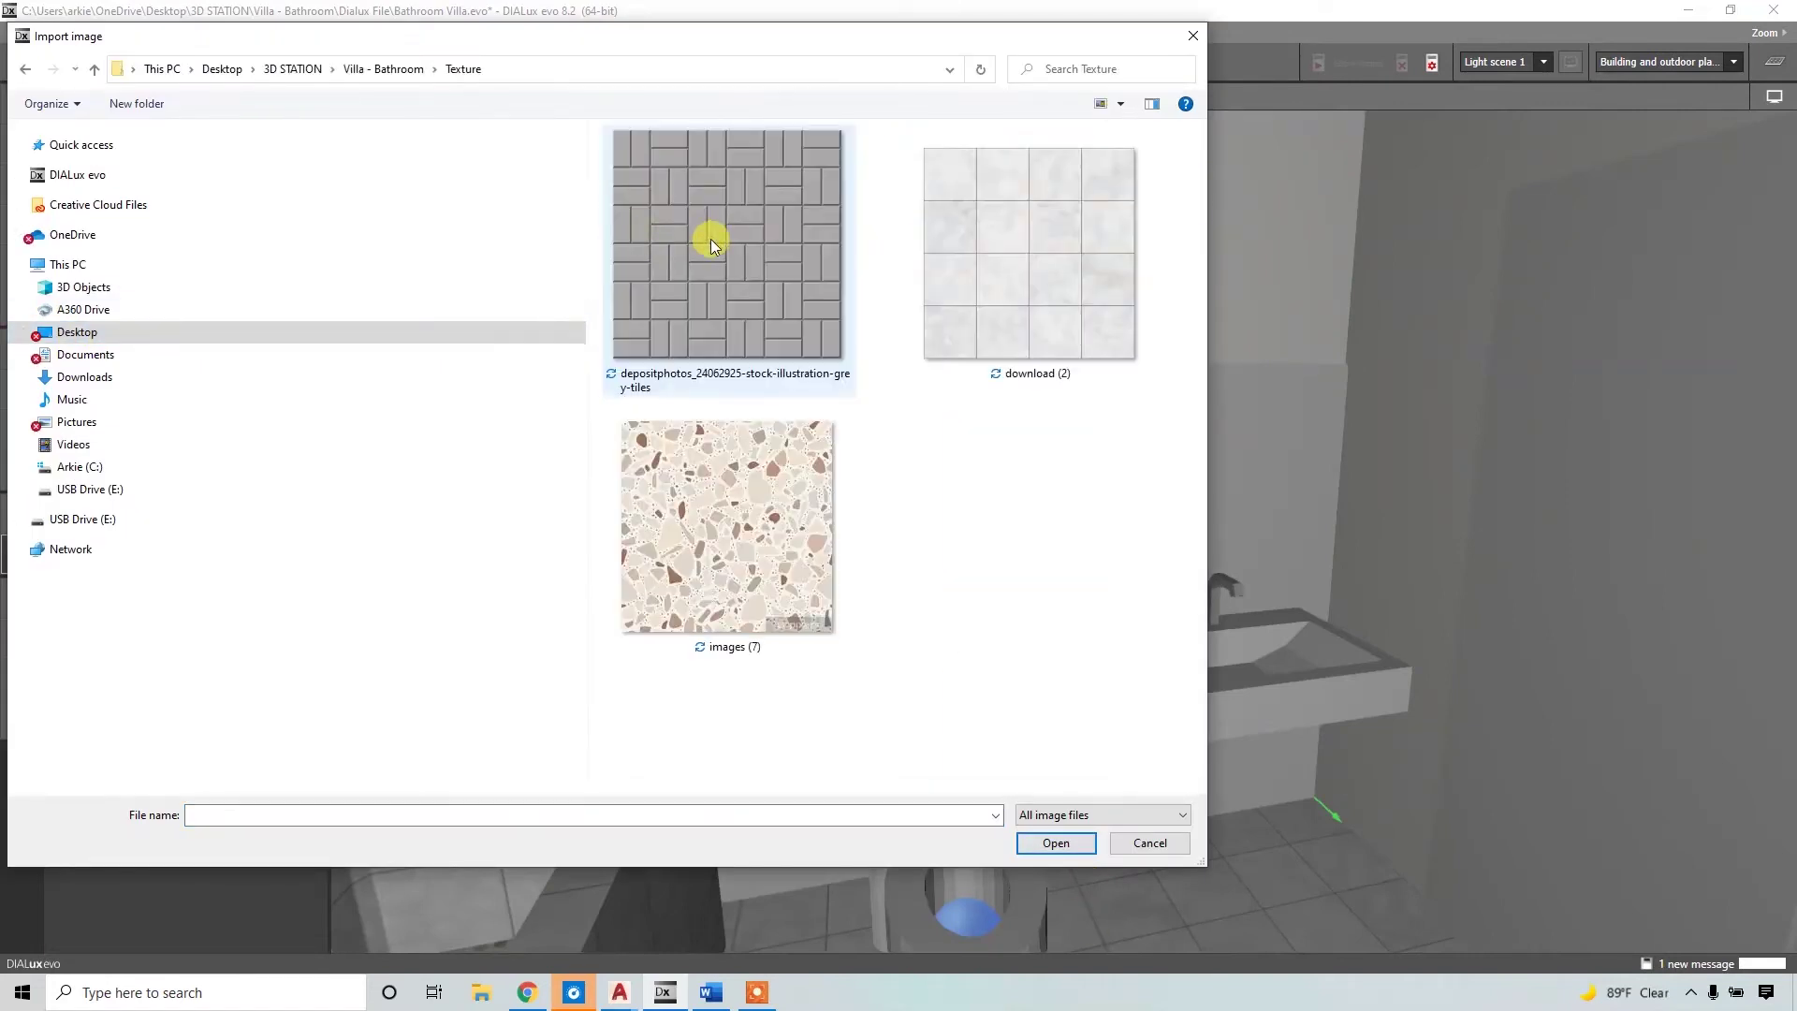
pyautogui.doubleClick(713, 240)
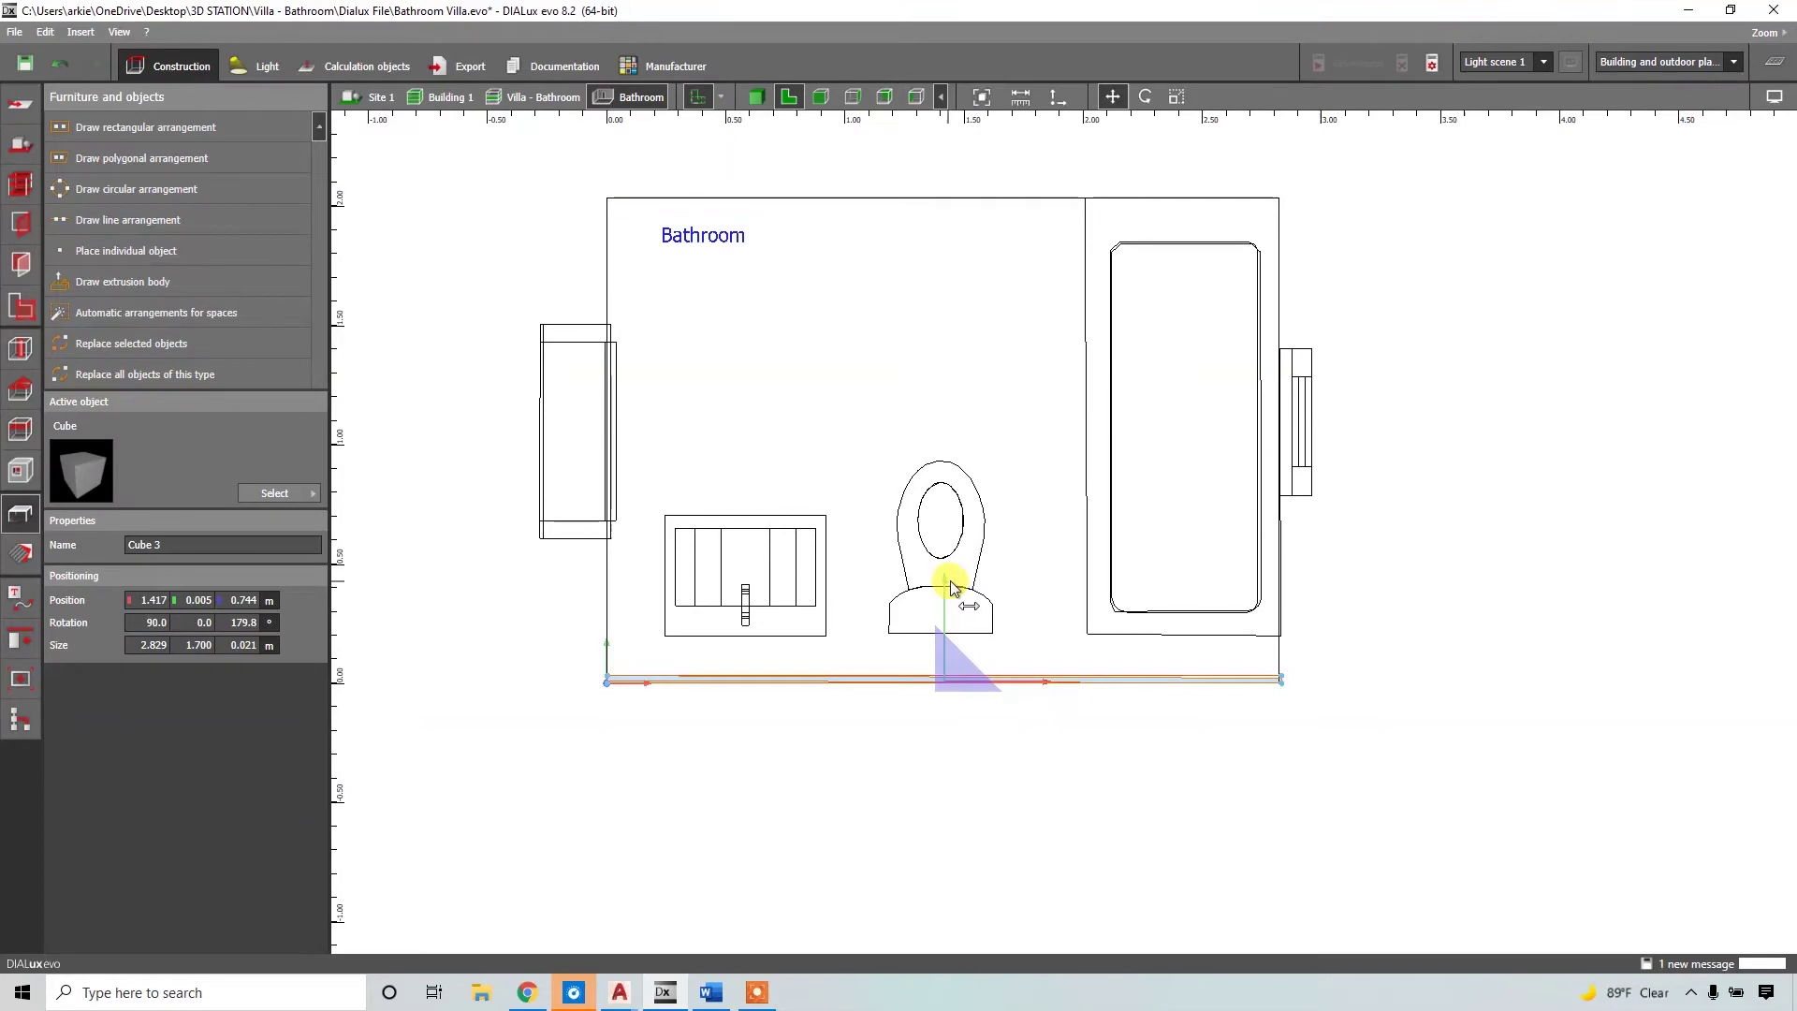
# Copy the tiled panel, turn the copy by 180° and place it against the opposite long wall.
pyautogui.moveTo(923, 309); pyautogui.dragTo(923, 298)
pyautogui.click(756, 97)
pyautogui.moveTo(970, 602); pyautogui.dragTo(1080, 587, button='right')
pyautogui.click(870, 486)
pyautogui.scroll(-2, 1080, 587)
pyautogui.moveTo(1080, 587); pyautogui.dragTo(773, 537, button='middle')
# Set the height of both long wall panels to 1.5 m.
pyautogui.click(772, 537)
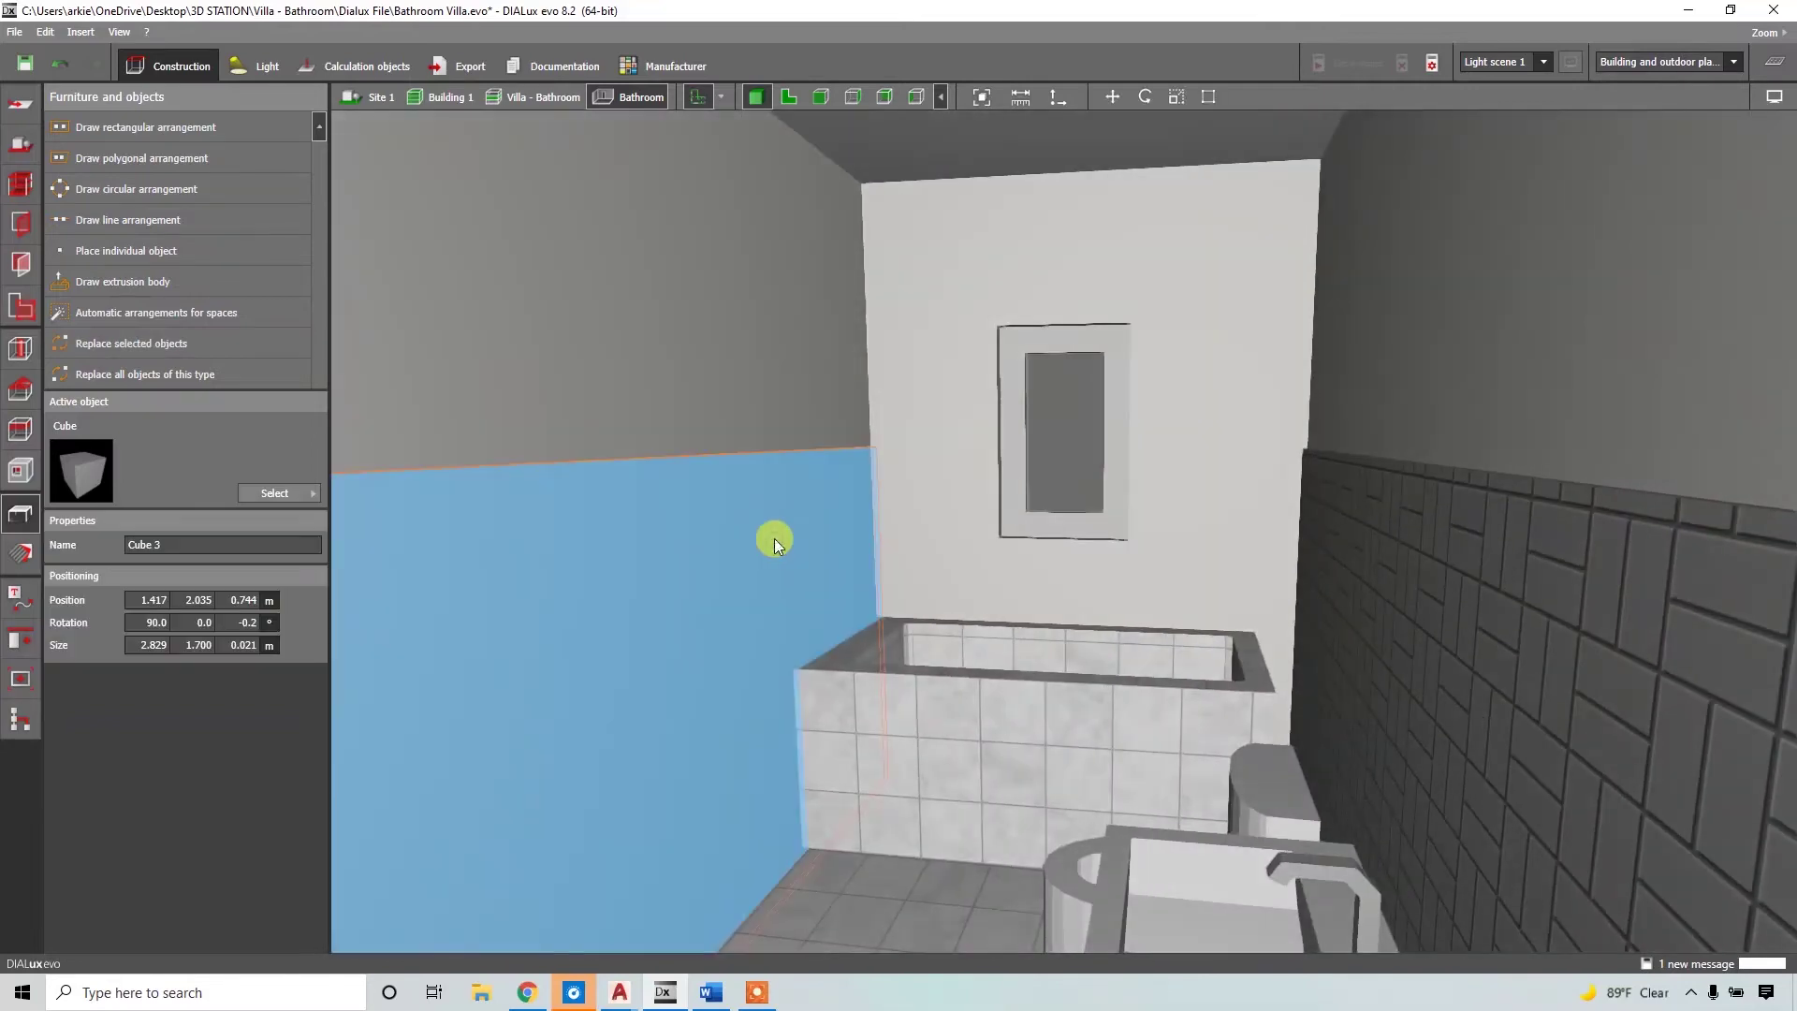
pyautogui.write('1.2')
pyautogui.press('Return')
pyautogui.moveTo(1217, 533); pyautogui.dragTo(1355, 521, button='middle')
pyautogui.click(1356, 521)
pyautogui.click(192, 644)
pyautogui.write('1.2')
pyautogui.click(1013, 681)
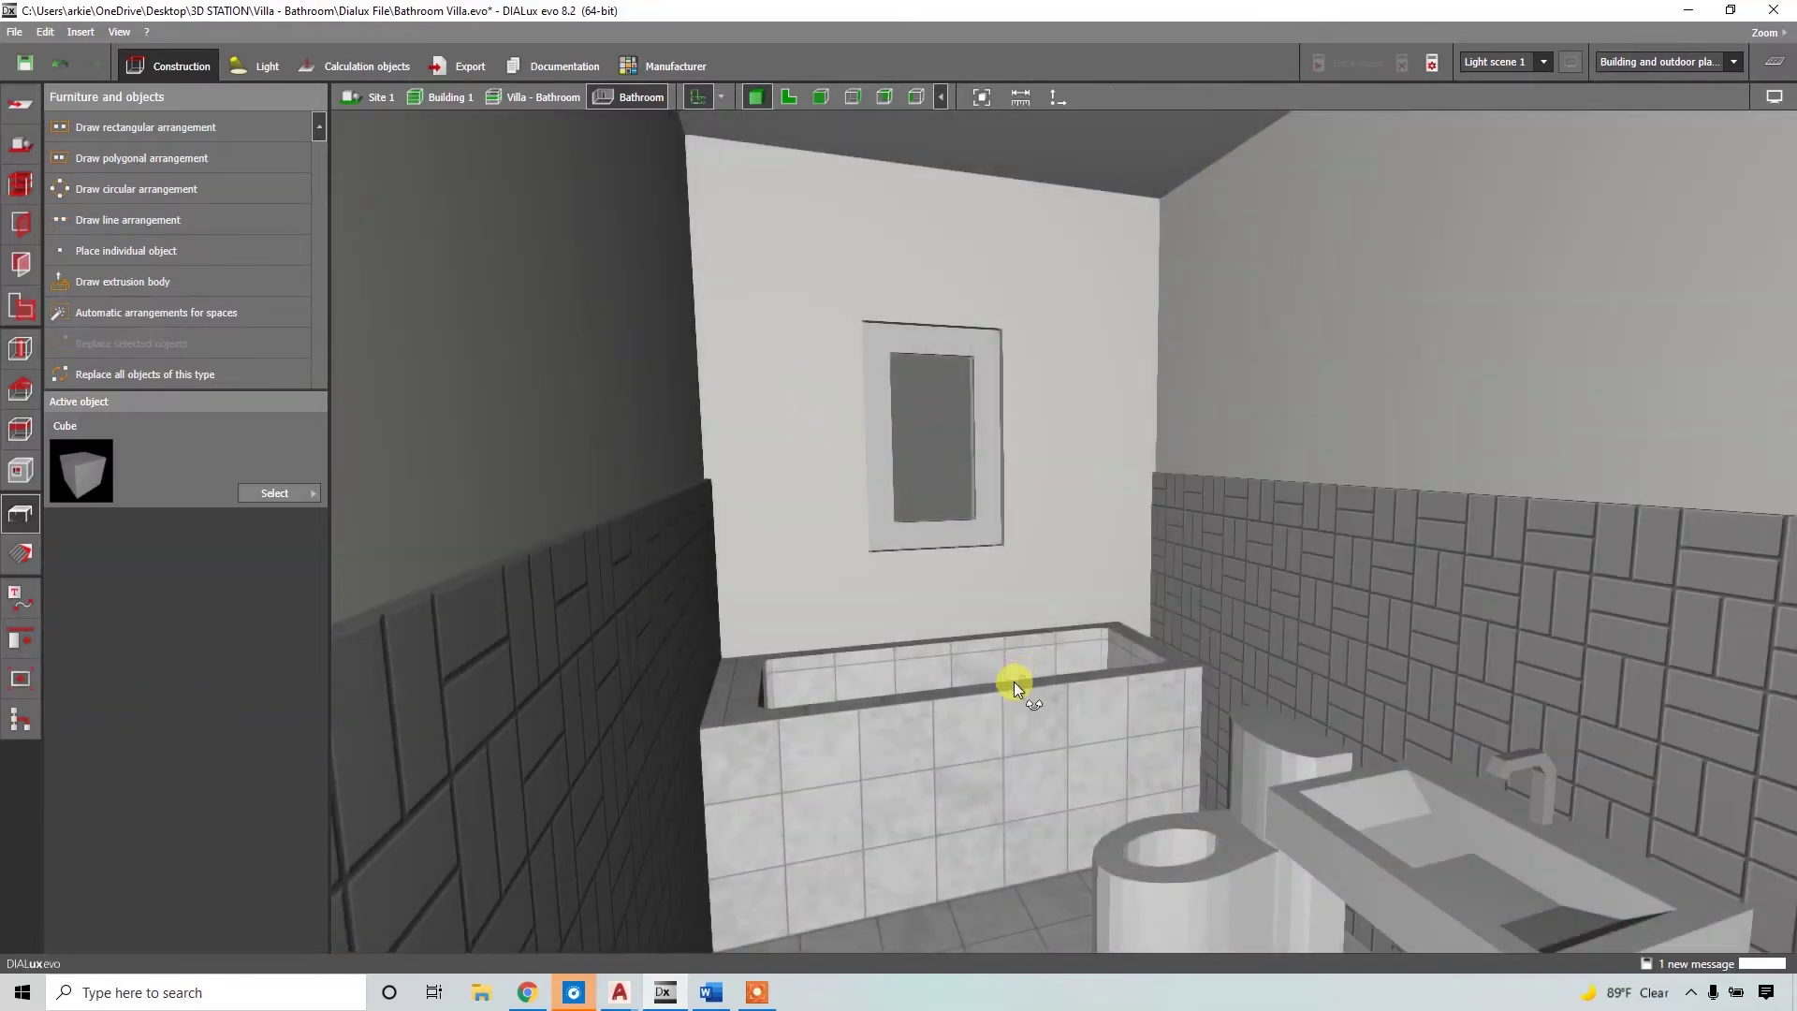
# Copy a tiled wall panel for the end wall and rotate the copy to -90° in the floor plan.
pyautogui.scroll(3, 1020, 636)
pyautogui.moveTo(1026, 591); pyautogui.dragTo(1059, 475, button='middle')
pyautogui.click(1059, 476)
pyautogui.click(788, 97)
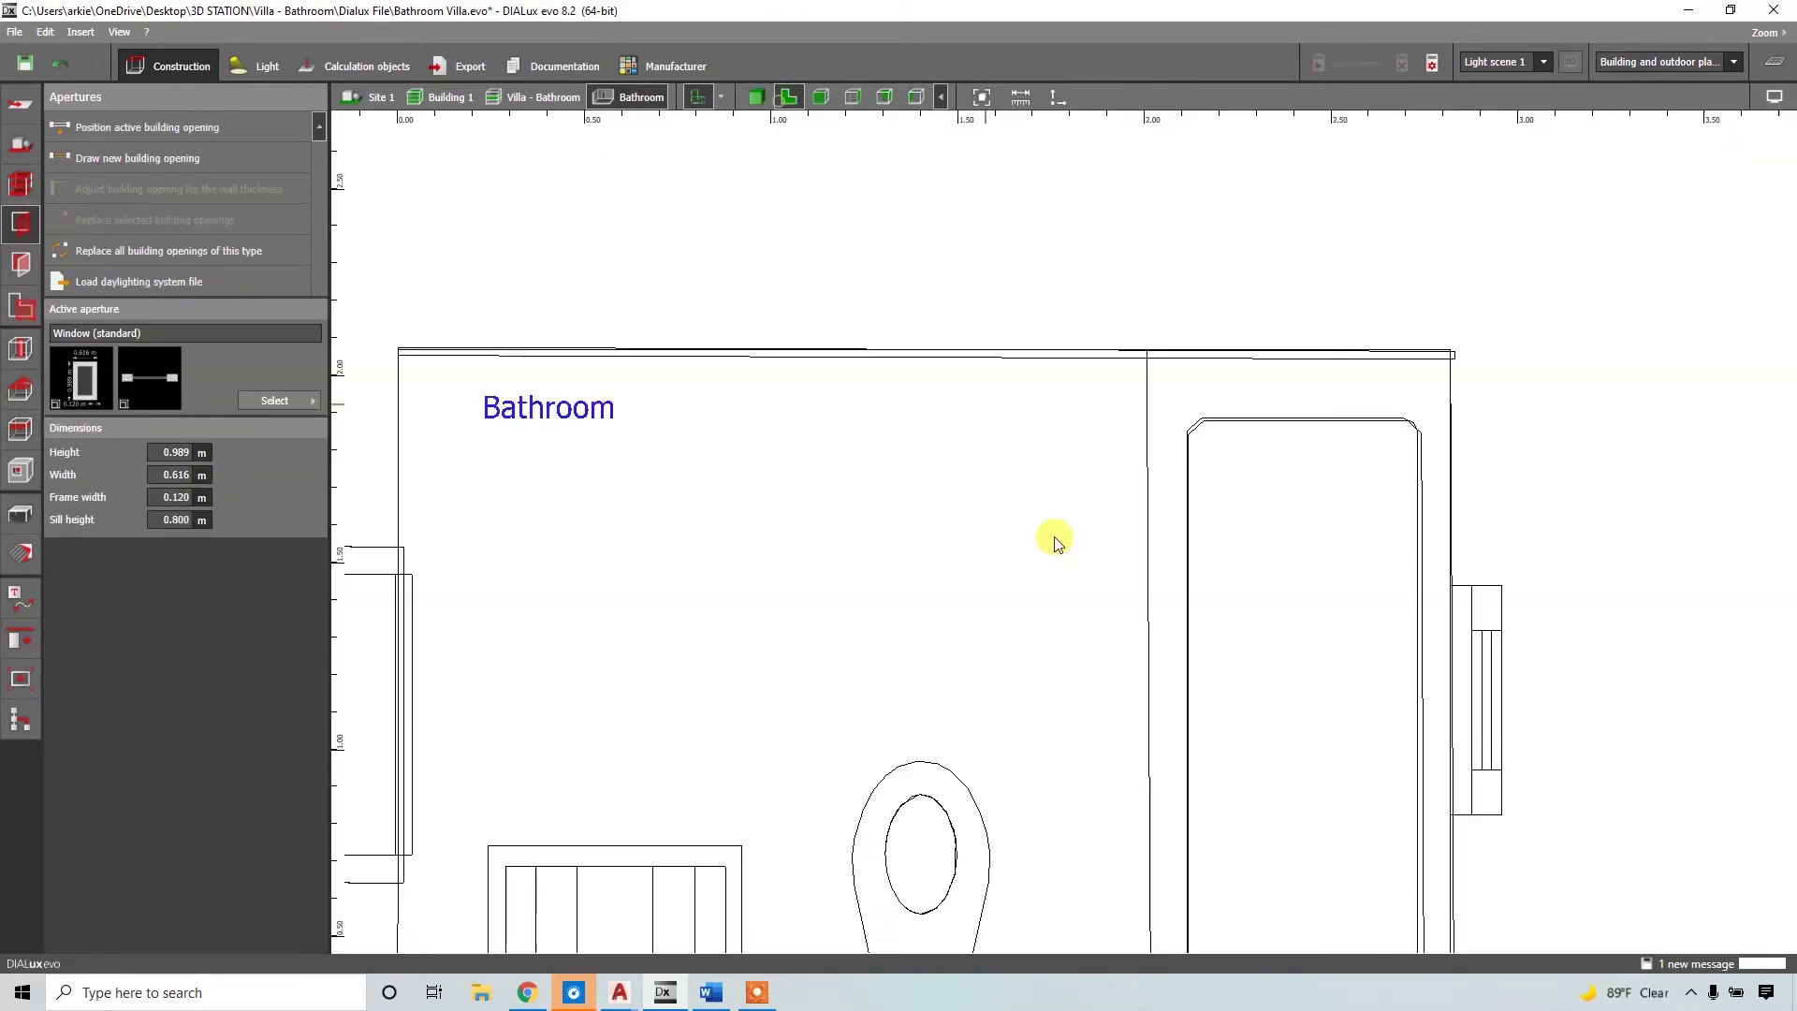
pyautogui.scroll(-2, 1055, 537)
pyautogui.moveTo(1054, 537); pyautogui.dragTo(1102, 380, button='middle')
pyautogui.click(956, 258)
pyautogui.click(756, 97)
pyautogui.click(1001, 537)
pyautogui.click(788, 96)
pyautogui.scroll(-2, 943, 537)
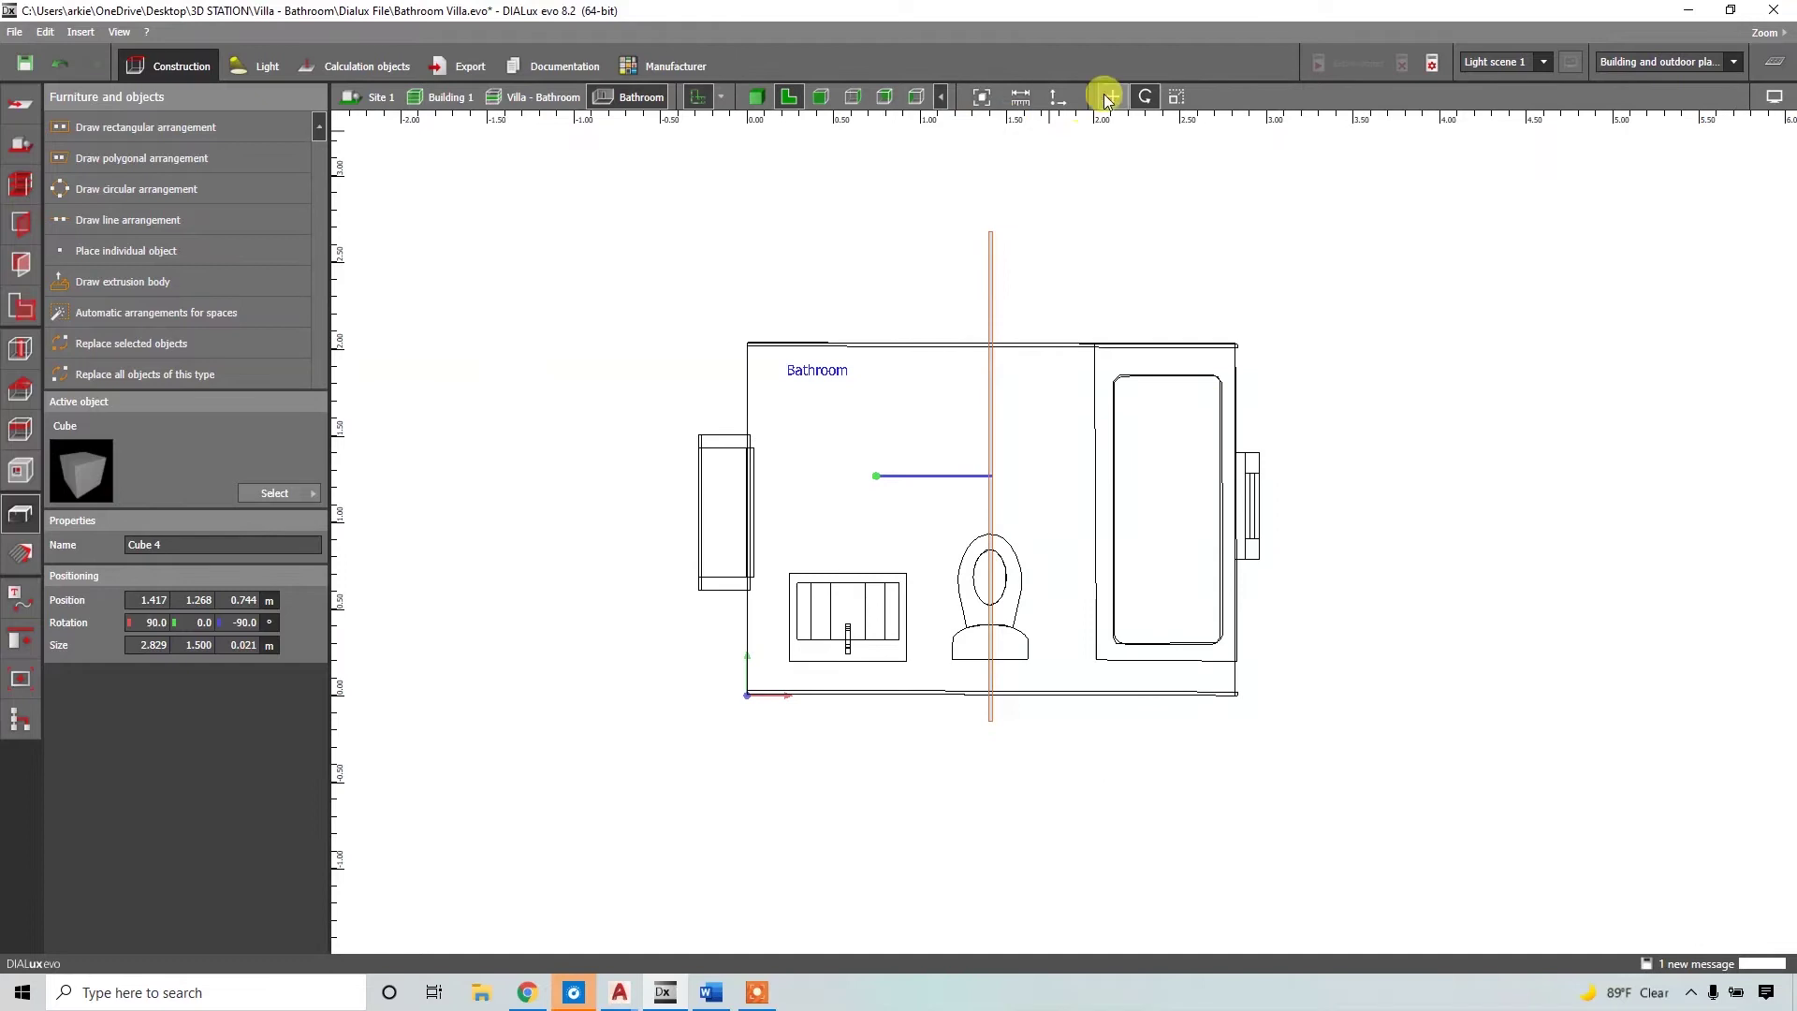
# Move the rotated panel copy to the room's end wall and check it in 3D.
pyautogui.click(756, 97)
pyautogui.moveTo(537, 632); pyautogui.dragTo(986, 631, button='middle')
pyautogui.click(692, 552)
pyautogui.moveTo(986, 631); pyautogui.dragTo(1256, 705)
# Start an extrusion body and trace the right-hand profile of the towel bar's left bracket on the floor plan up to its wall flange.
pyautogui.press('F3')
pyautogui.scroll(10, 923, 599)
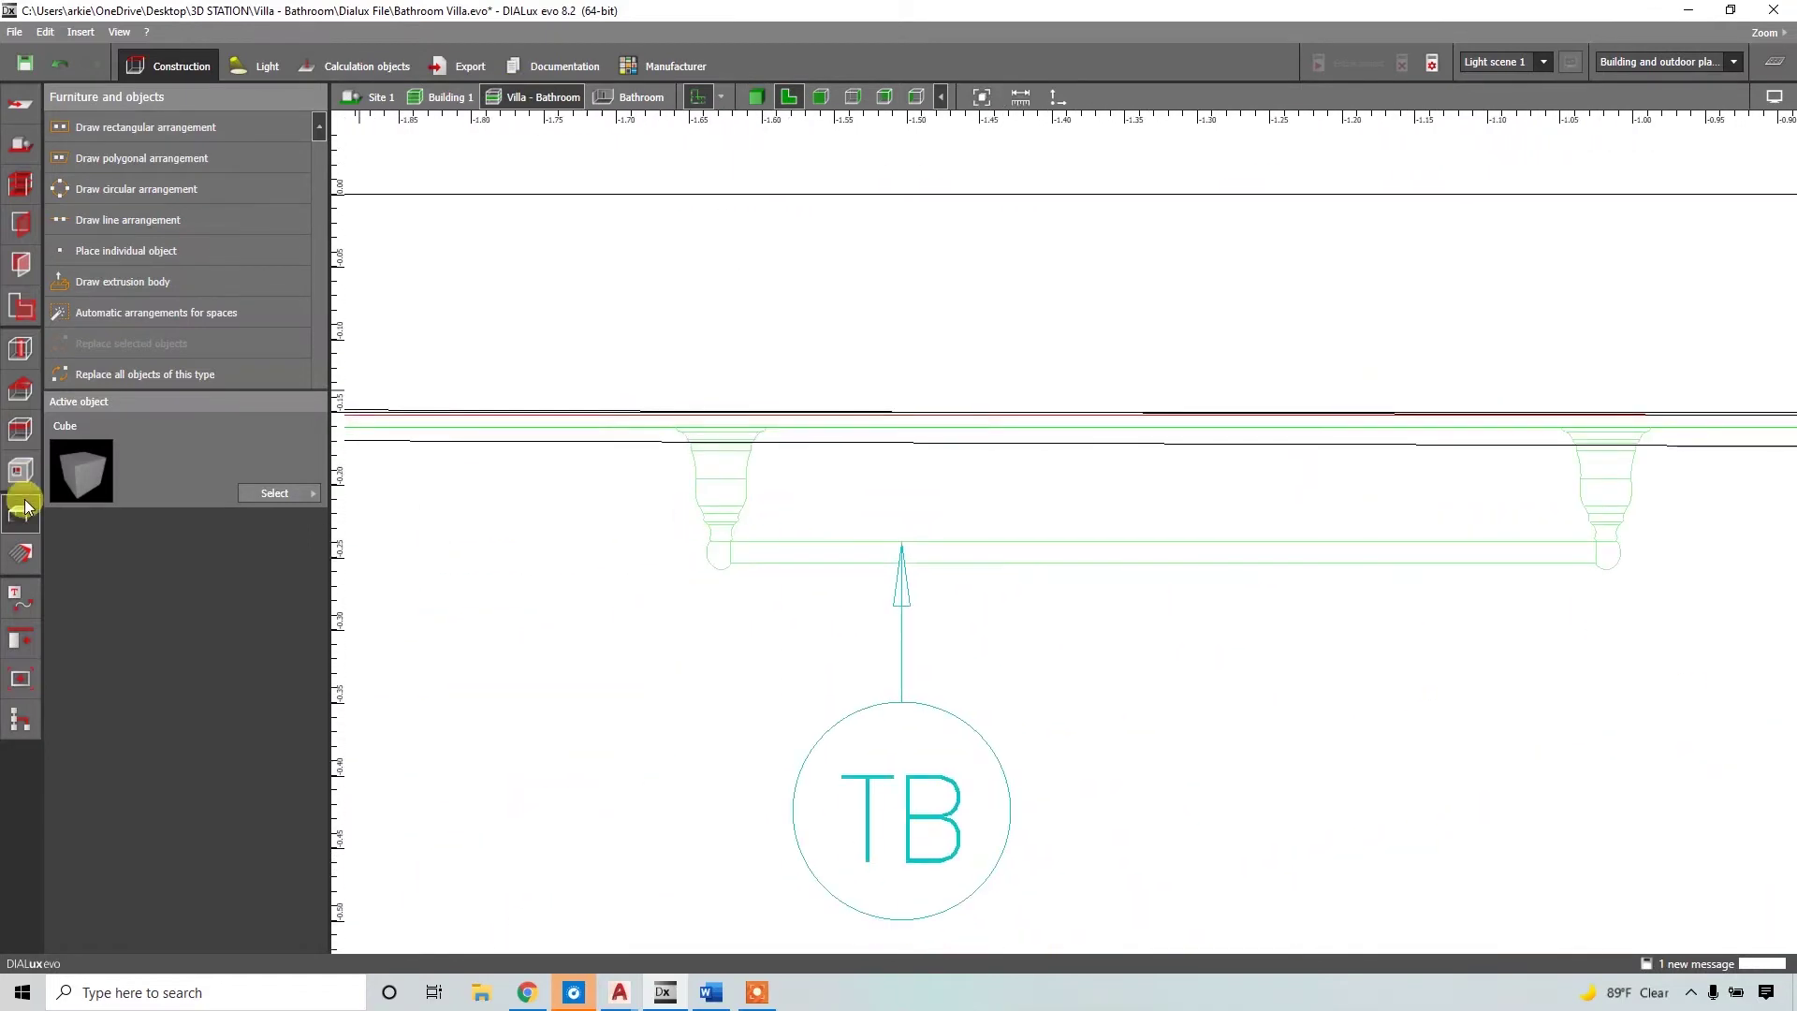
pyautogui.click(116, 286)
pyautogui.scroll(3, 708, 490)
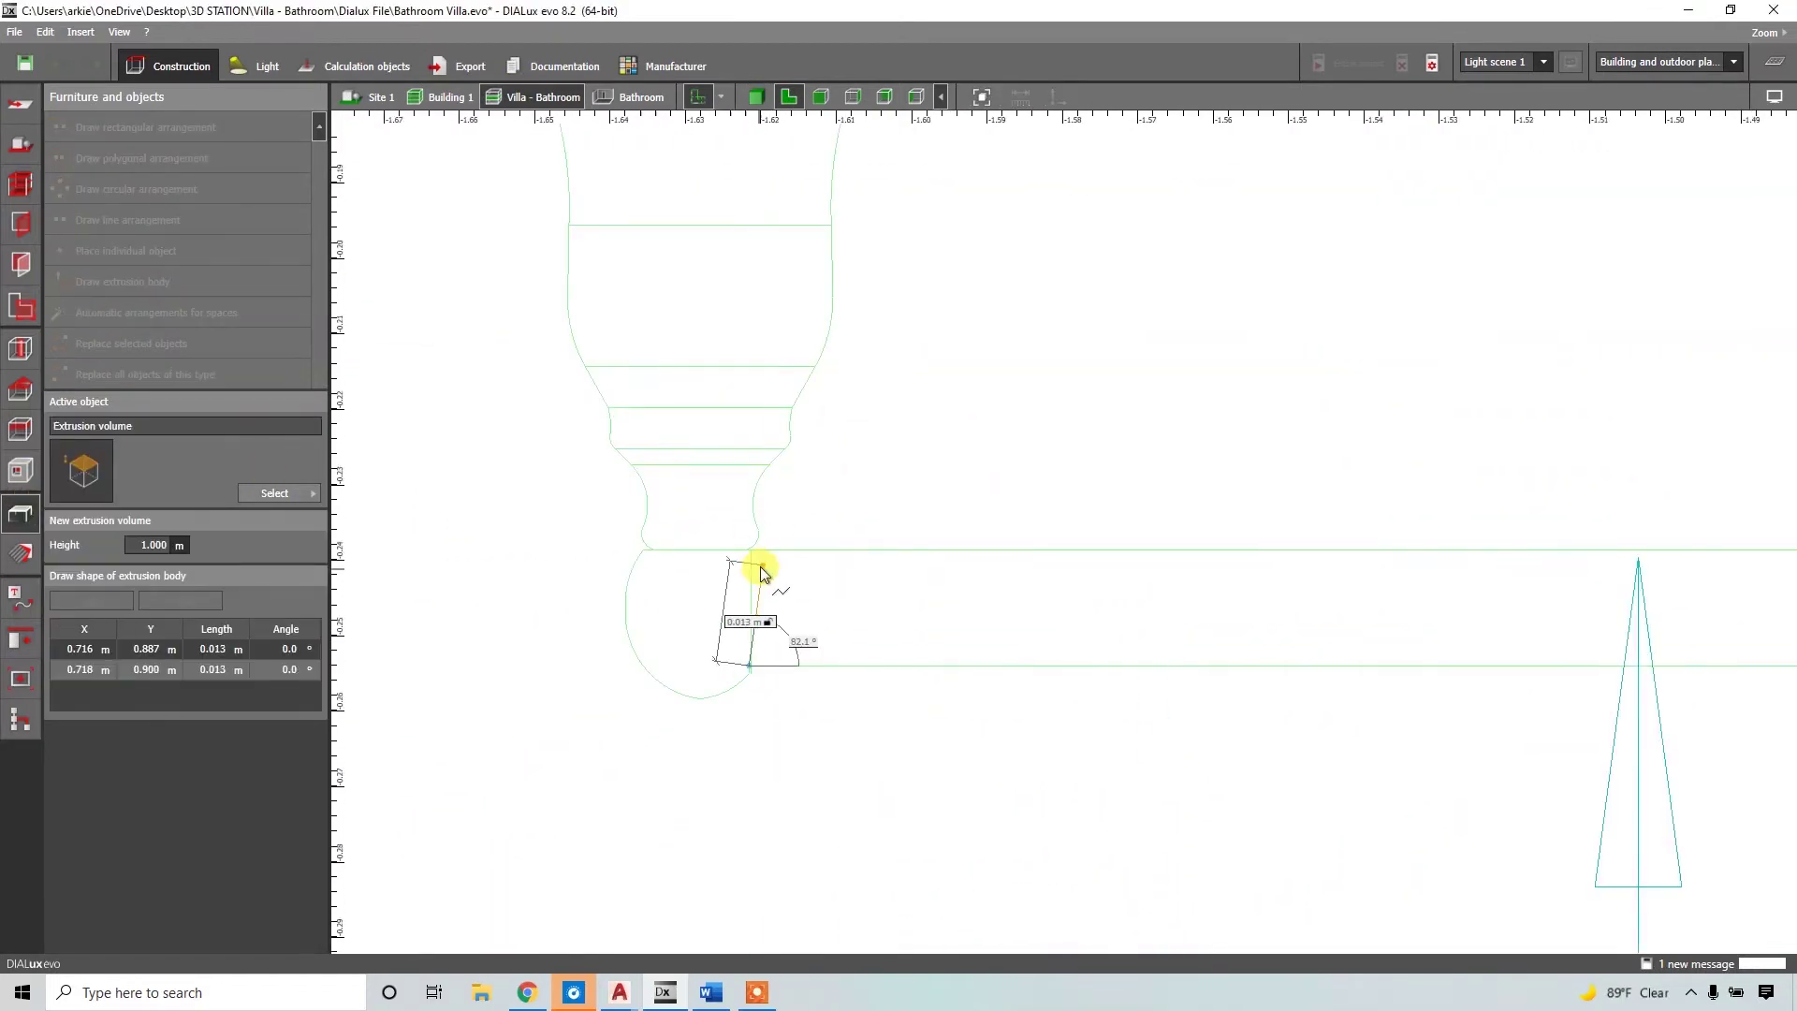
pyautogui.click(758, 543)
pyautogui.moveTo(758, 542); pyautogui.dragTo(847, 722, button='middle')
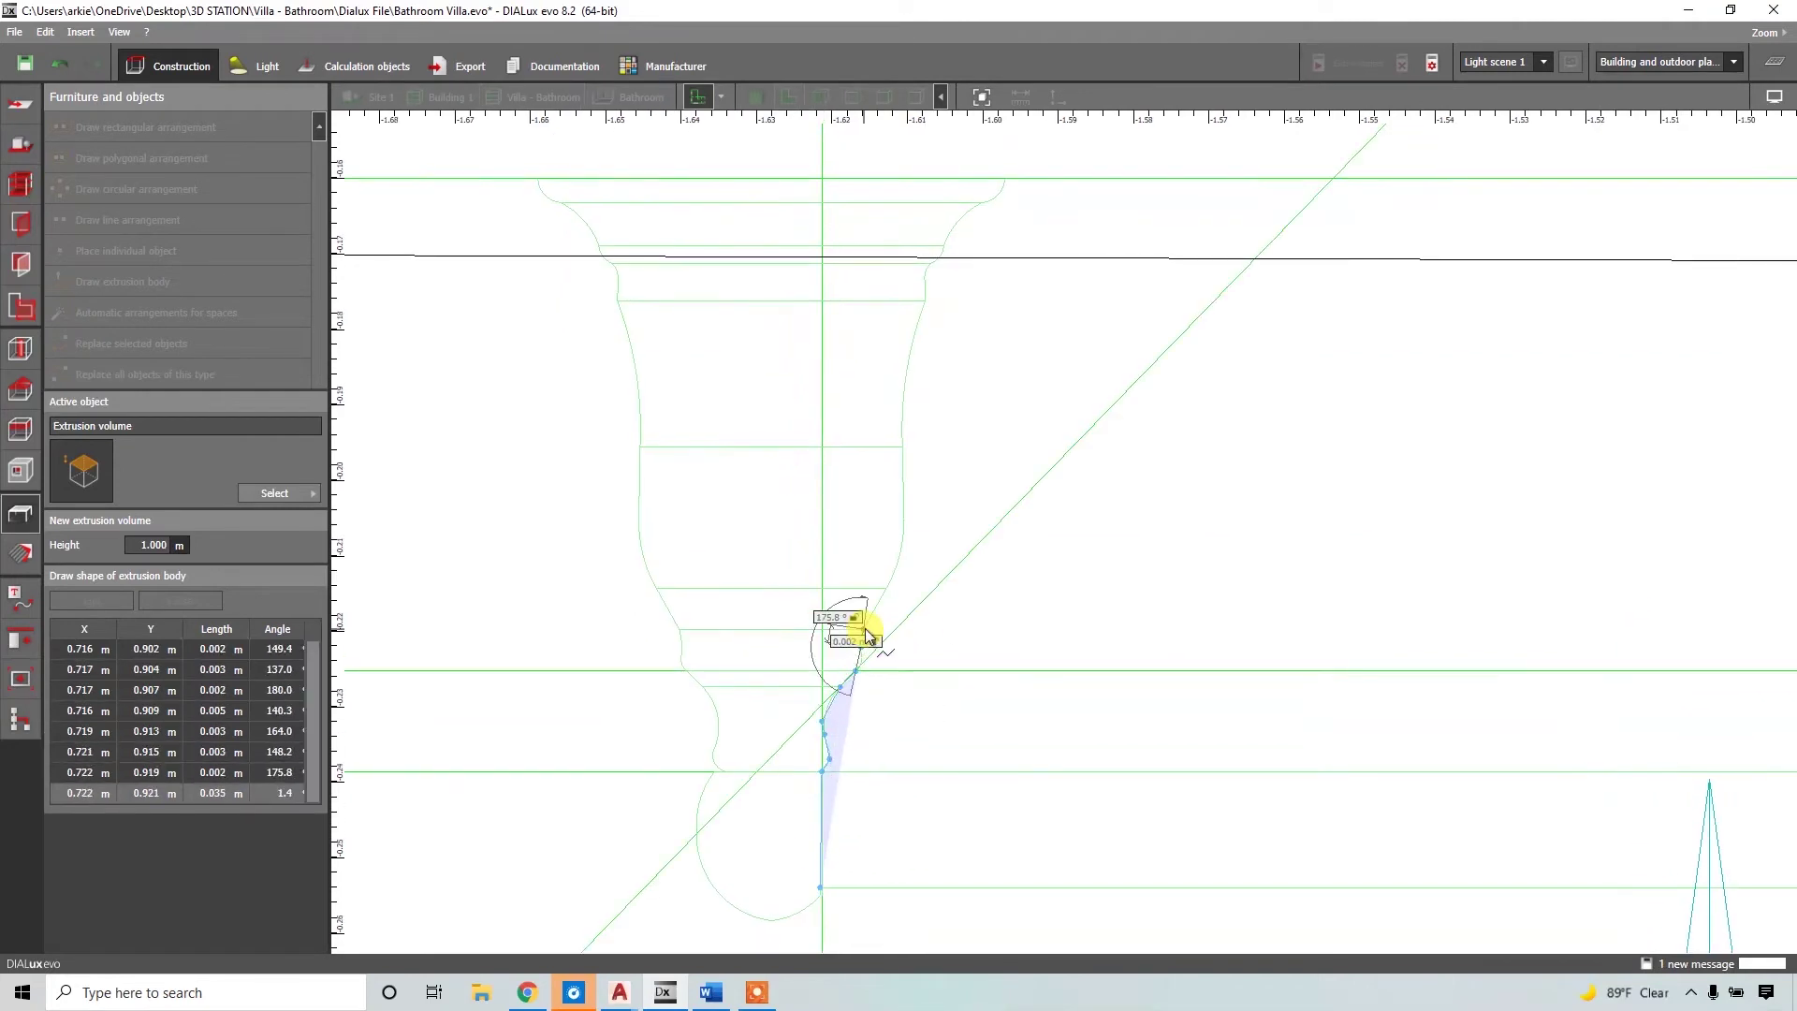
pyautogui.click(925, 277)
pyautogui.moveTo(925, 276); pyautogui.dragTo(984, 599, button='middle')
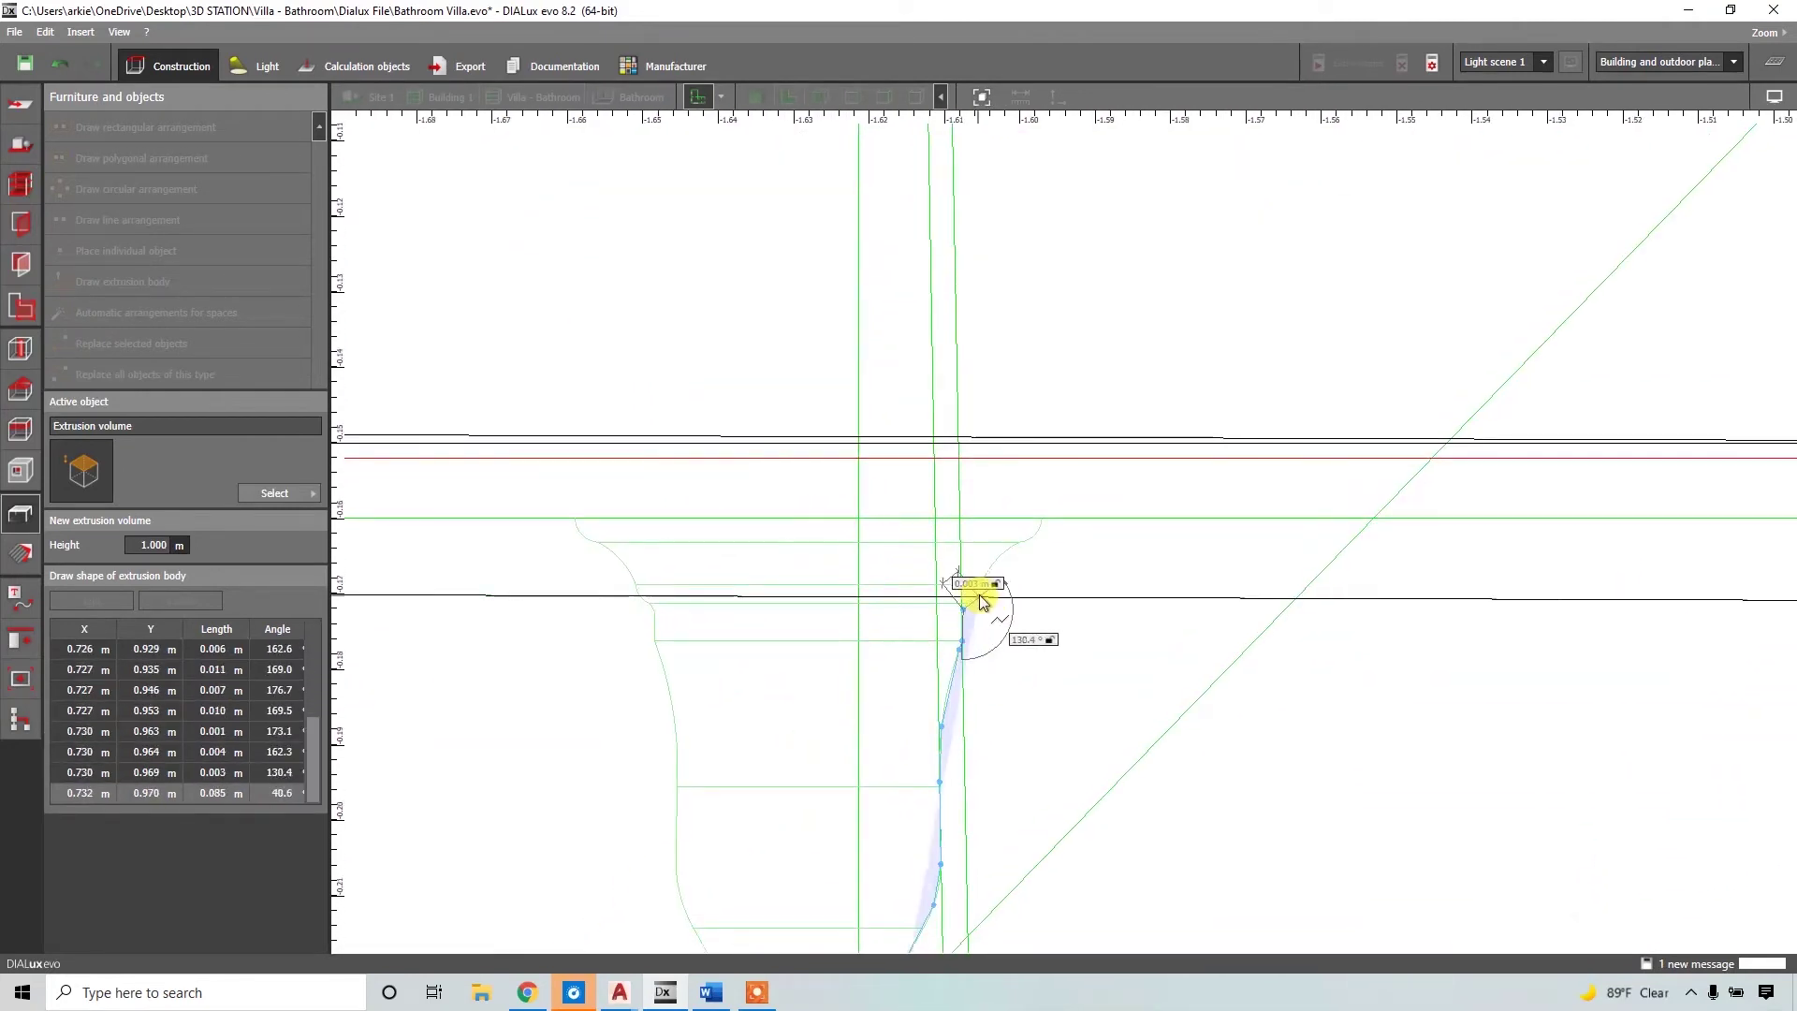
pyautogui.click(1037, 534)
pyautogui.click(1040, 522)
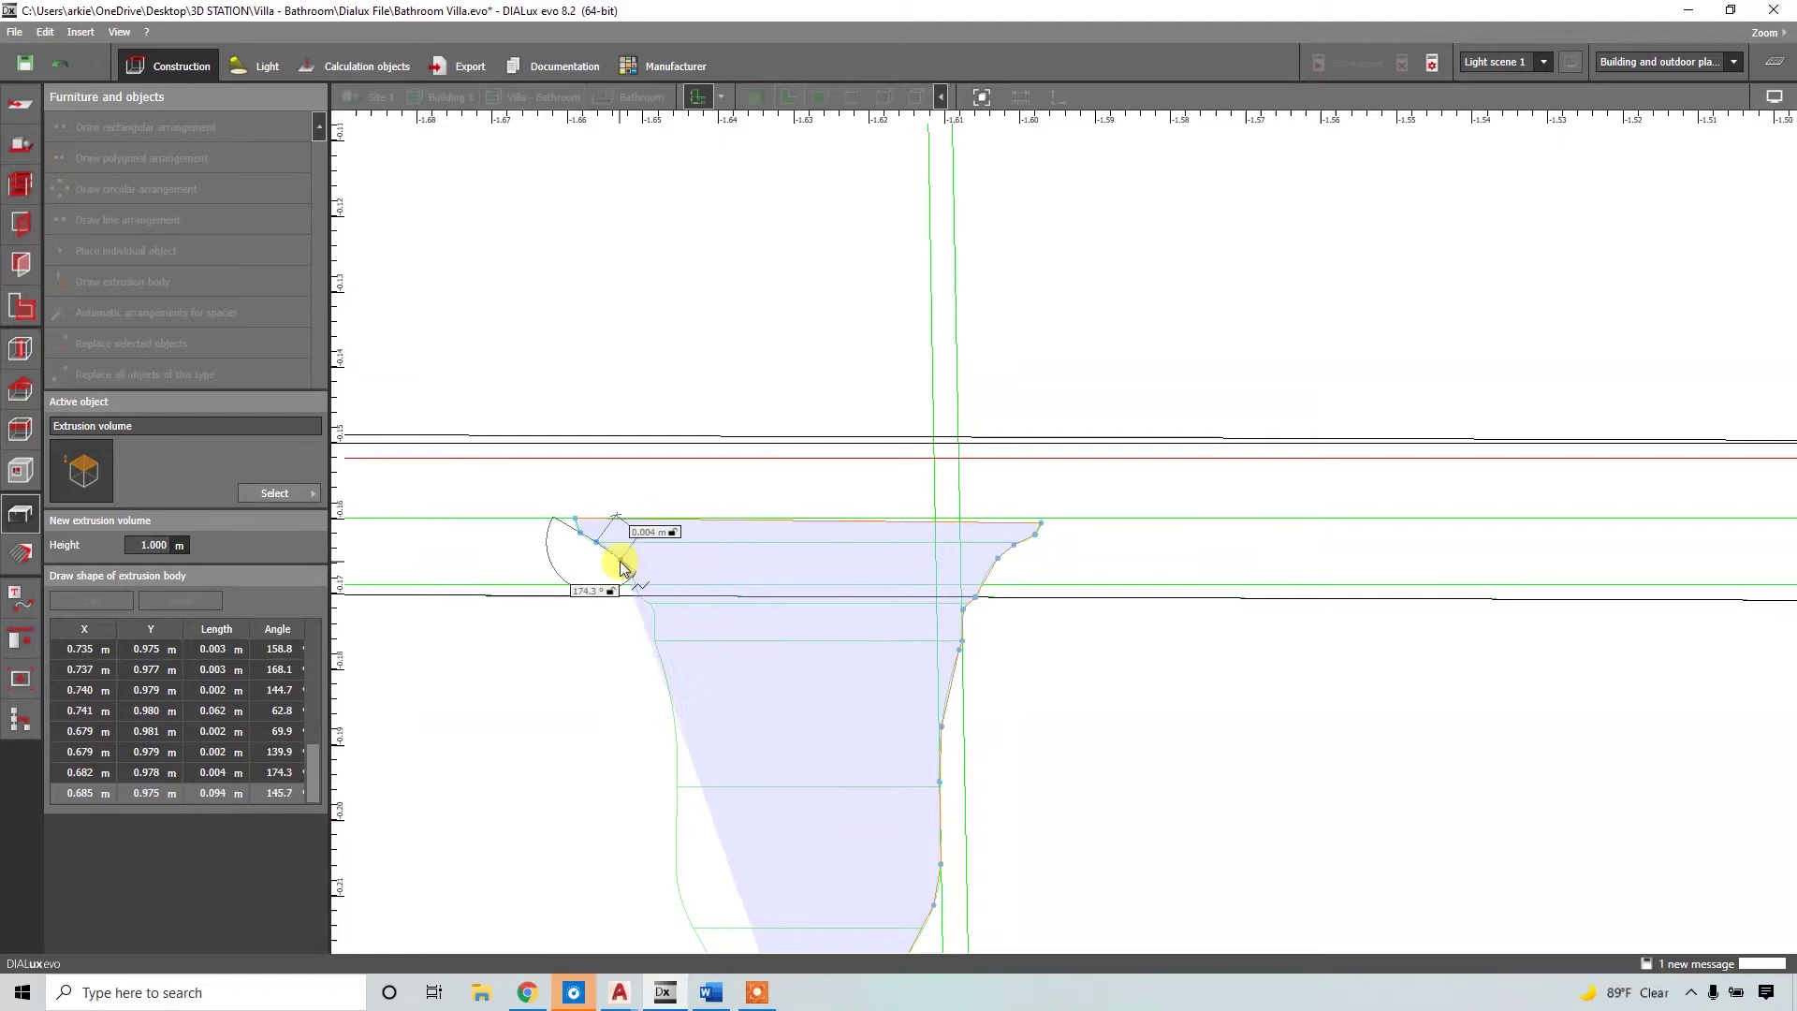
# Trace the bracket's left-hand profile back to the start and close the outline as an extrusion about 0.062 by 0.098 m.
pyautogui.click(655, 641)
pyautogui.click(663, 662)
pyautogui.moveTo(663, 663); pyautogui.dragTo(704, 374, button='middle')
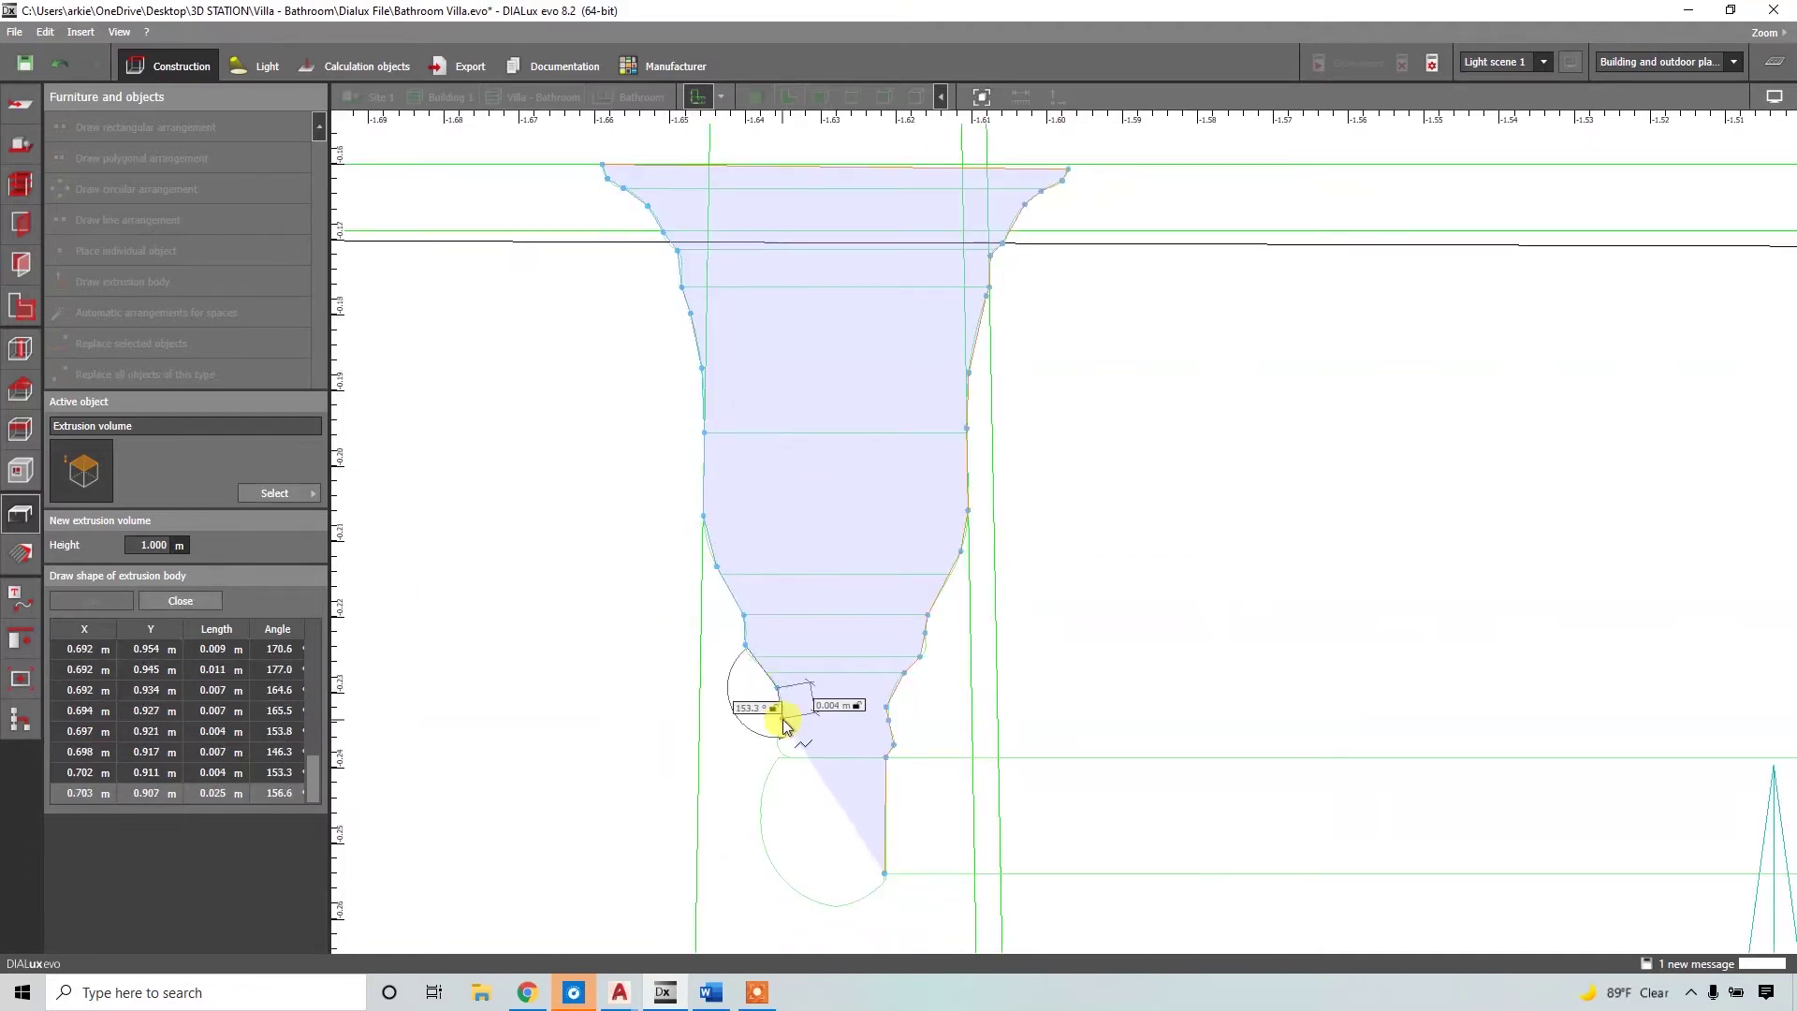
pyautogui.click(776, 769)
pyautogui.click(761, 792)
pyautogui.moveTo(762, 791); pyautogui.dragTo(768, 608, button='middle')
pyautogui.click(926, 709)
# Shorten the bracket extrusion and raise it on the tiled wall to a height of 1.1 m.
pyautogui.click(756, 96)
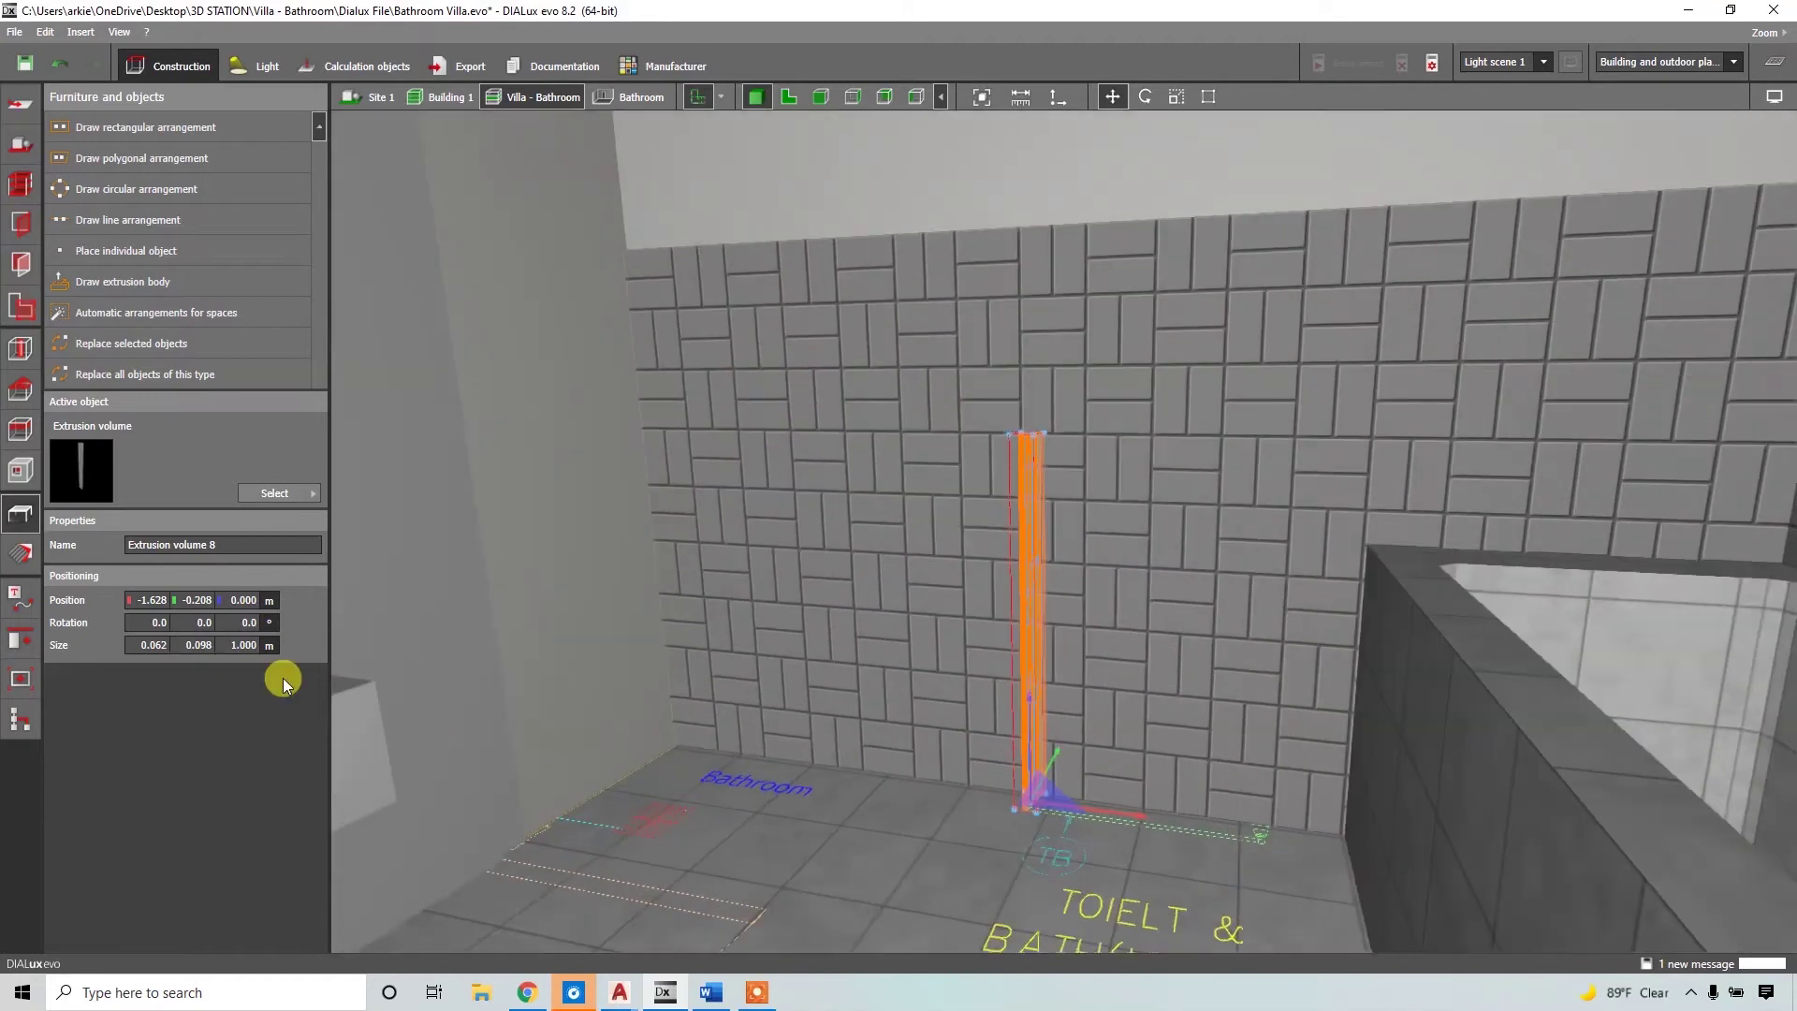
pyautogui.press('Return')
pyautogui.moveTo(1030, 697); pyautogui.dragTo(1093, 227)
pyautogui.click(1092, 226)
pyautogui.moveTo(1093, 226); pyautogui.dragTo(1044, 476, button='right')
pyautogui.click(1044, 475)
pyautogui.moveTo(1045, 476); pyautogui.dragTo(1040, 344)
# Scale the bracket's thickness down to about 0.023 m in the 3D view.
pyautogui.moveTo(1041, 344); pyautogui.dragTo(962, 238, button='right')
pyautogui.rightClick(962, 238)
pyautogui.click(988, 286)
pyautogui.moveTo(984, 281); pyautogui.dragTo(973, 397, button='middle')
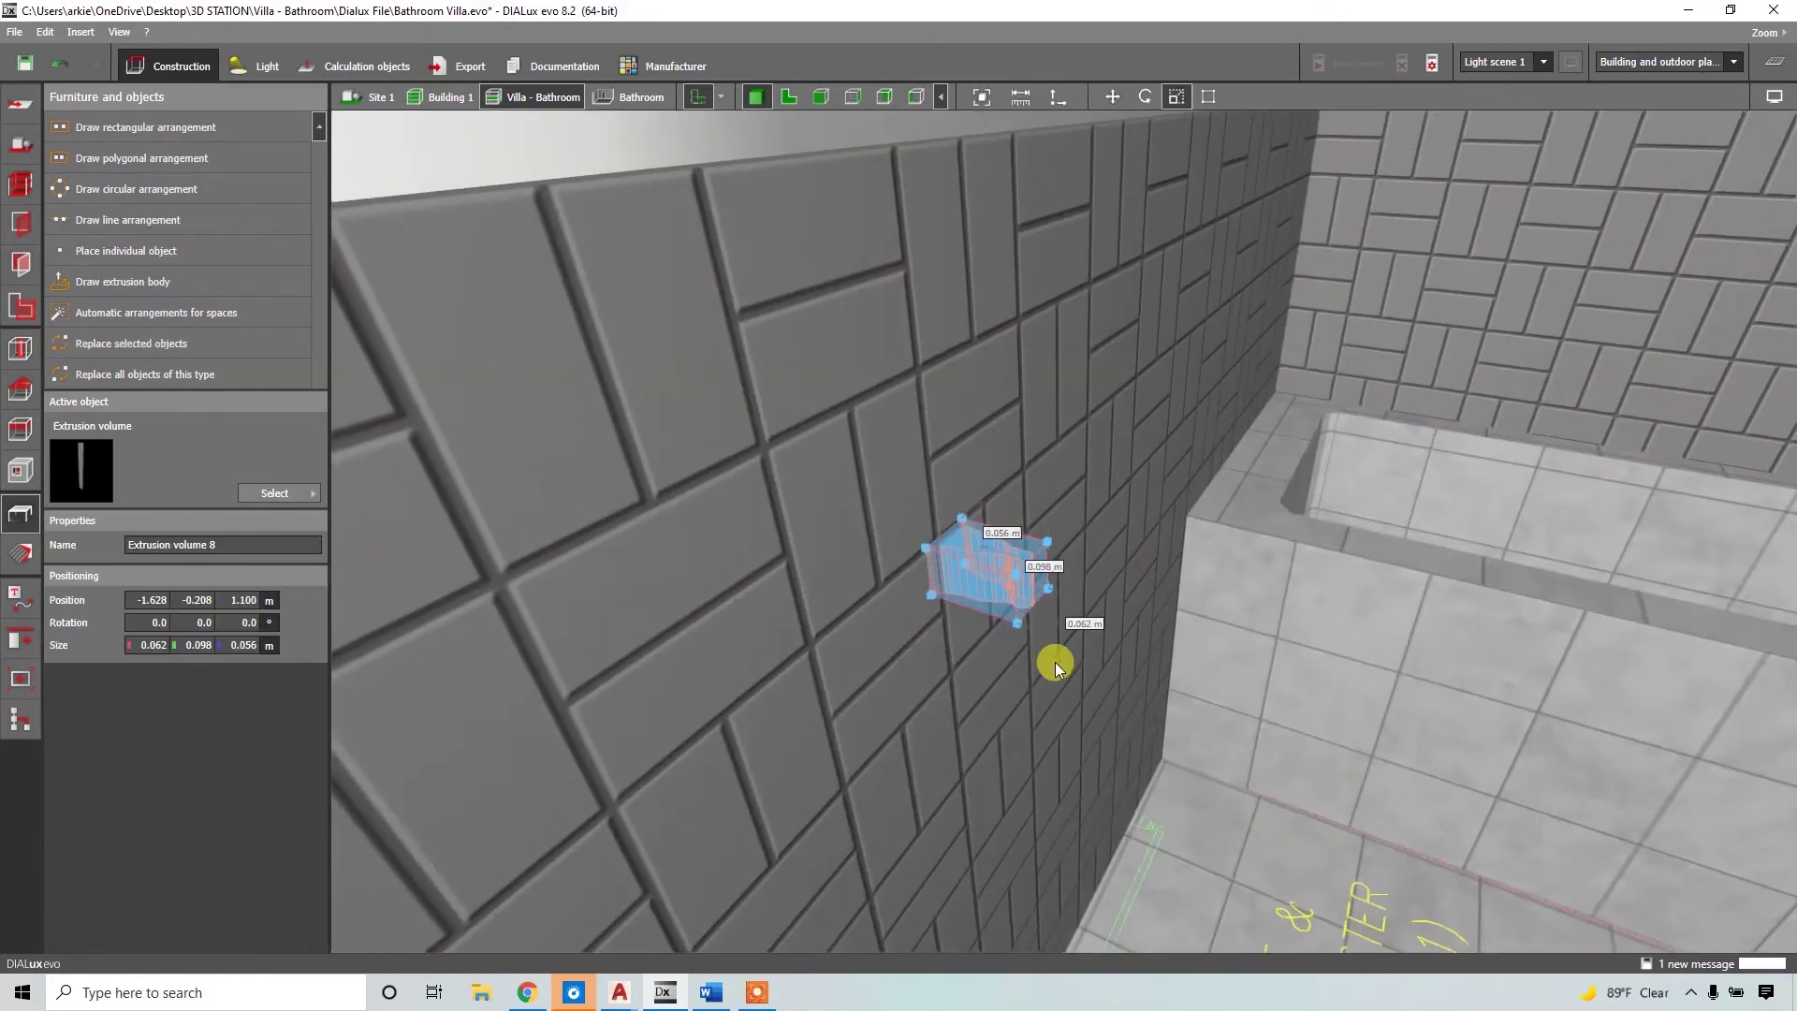
pyautogui.moveTo(1054, 661); pyautogui.dragTo(872, 458, button='right')
pyautogui.moveTo(872, 459); pyautogui.dragTo(872, 370)
pyautogui.moveTo(872, 370); pyautogui.dragTo(1424, 322, button='right')
pyautogui.moveTo(1424, 322); pyautogui.dragTo(1563, 309)
pyautogui.moveTo(1563, 308); pyautogui.dragTo(1235, 541, button='right')
pyautogui.click(1503, 481)
pyautogui.click(1177, 508)
pyautogui.rightClick(1177, 508)
pyautogui.click(1203, 556)
pyautogui.press('Escape')
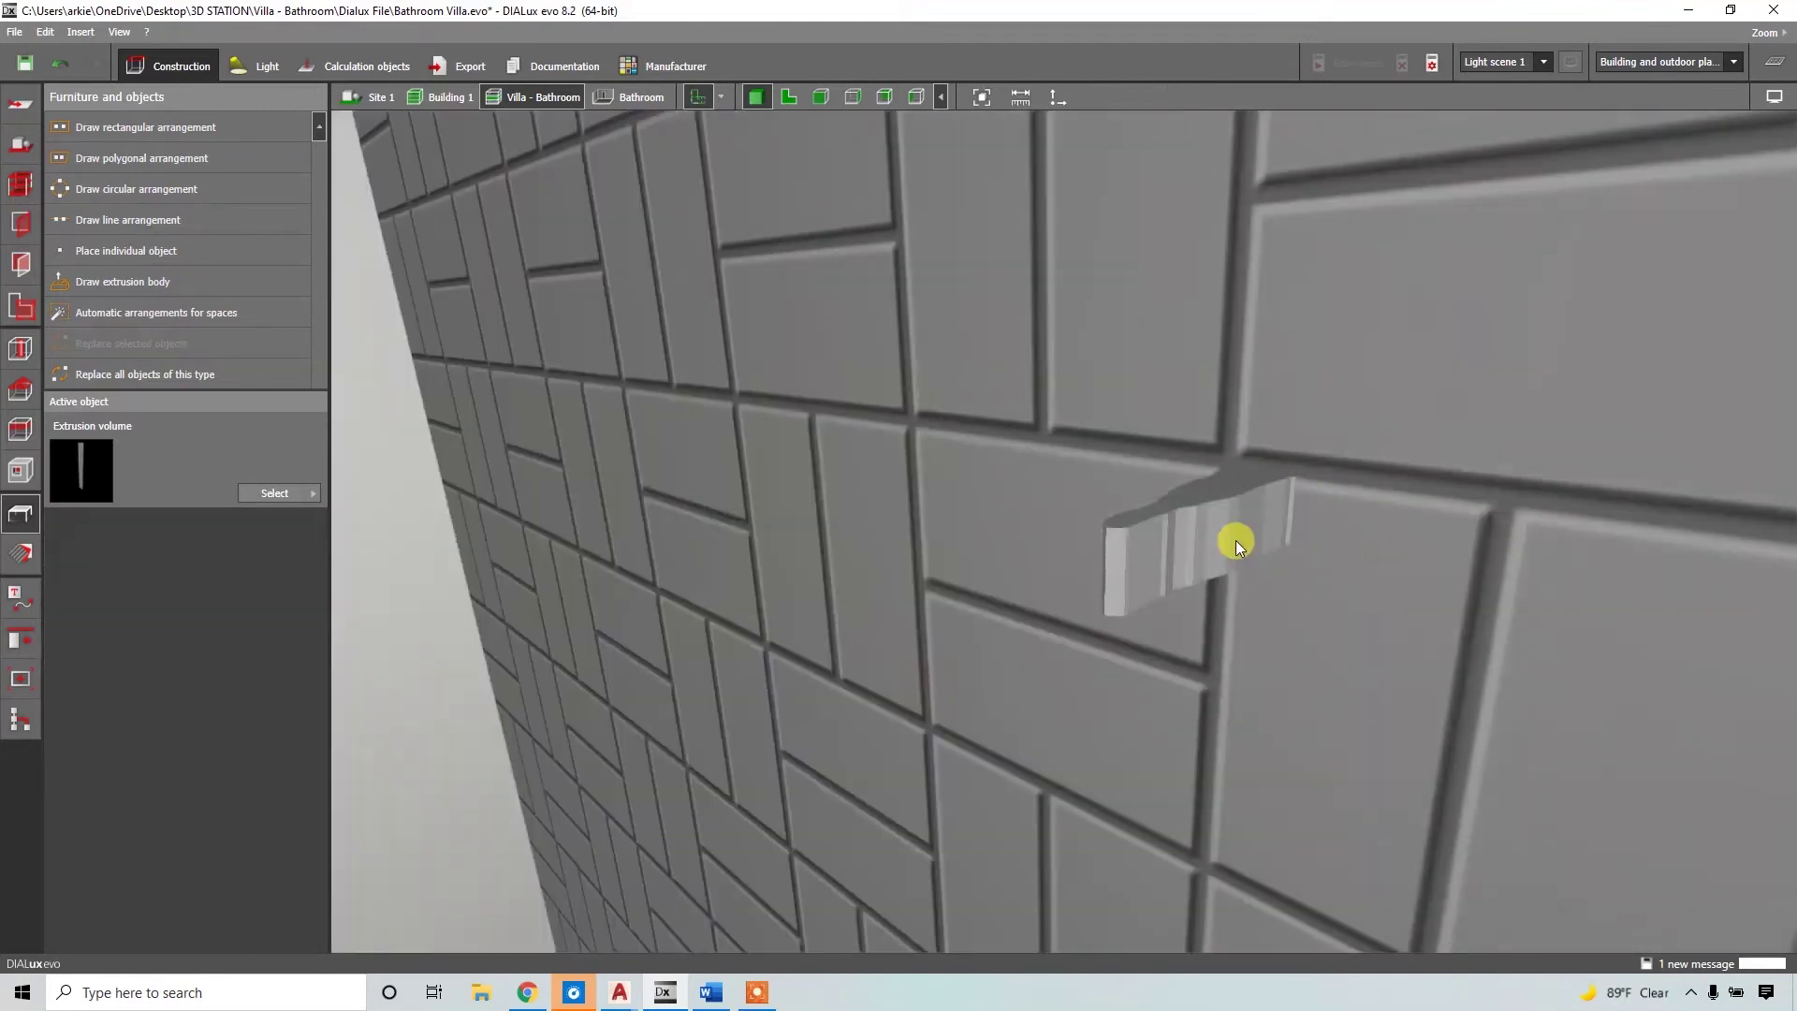
# Fit the bracket to its symbol in the floor plan by moving it and scaling it to about 0.055 by 0.092 m.
pyautogui.rightClick(1235, 541)
pyautogui.click(1242, 554)
pyautogui.click(788, 96)
pyautogui.scroll(-1, 653, 359)
pyautogui.rightClick(646, 389)
pyautogui.click(671, 407)
pyautogui.moveTo(669, 433); pyautogui.dragTo(681, 440)
pyautogui.scroll(3, 682, 440)
pyautogui.rightClick(777, 531)
pyautogui.click(803, 579)
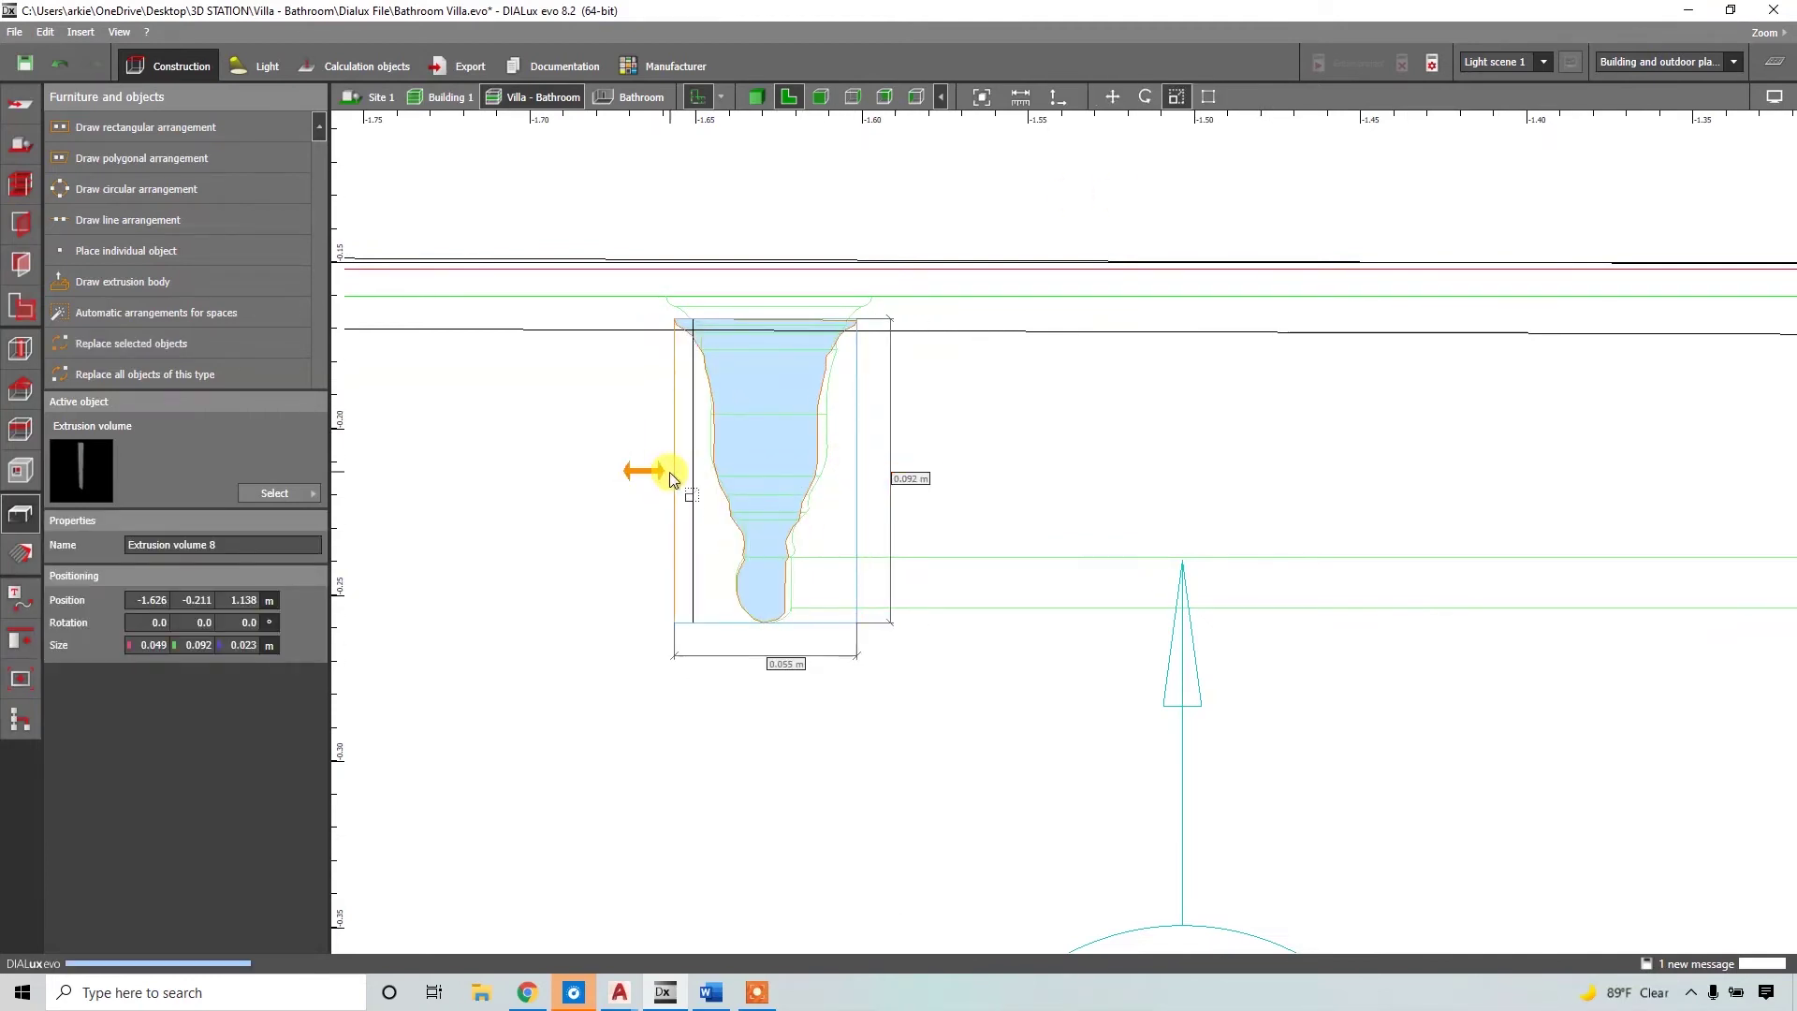
# Copy the bracket to the towel bar's opposite end in the floor plan.
pyautogui.scroll(-5, 670, 472)
pyautogui.rightClick(795, 468)
pyautogui.click(821, 483)
pyautogui.keyDown('ctrl'); pyautogui.moveTo(717, 471); pyautogui.dragTo(1510, 470); pyautogui.keyUp('ctrl')
pyautogui.moveTo(1510, 470); pyautogui.dragTo(1403, 482, button='middle')
pyautogui.scroll(2, 1409, 496)
pyautogui.moveTo(1292, 309); pyautogui.dragTo(1175, 309, button='middle')
pyautogui.scroll(2, 1175, 309)
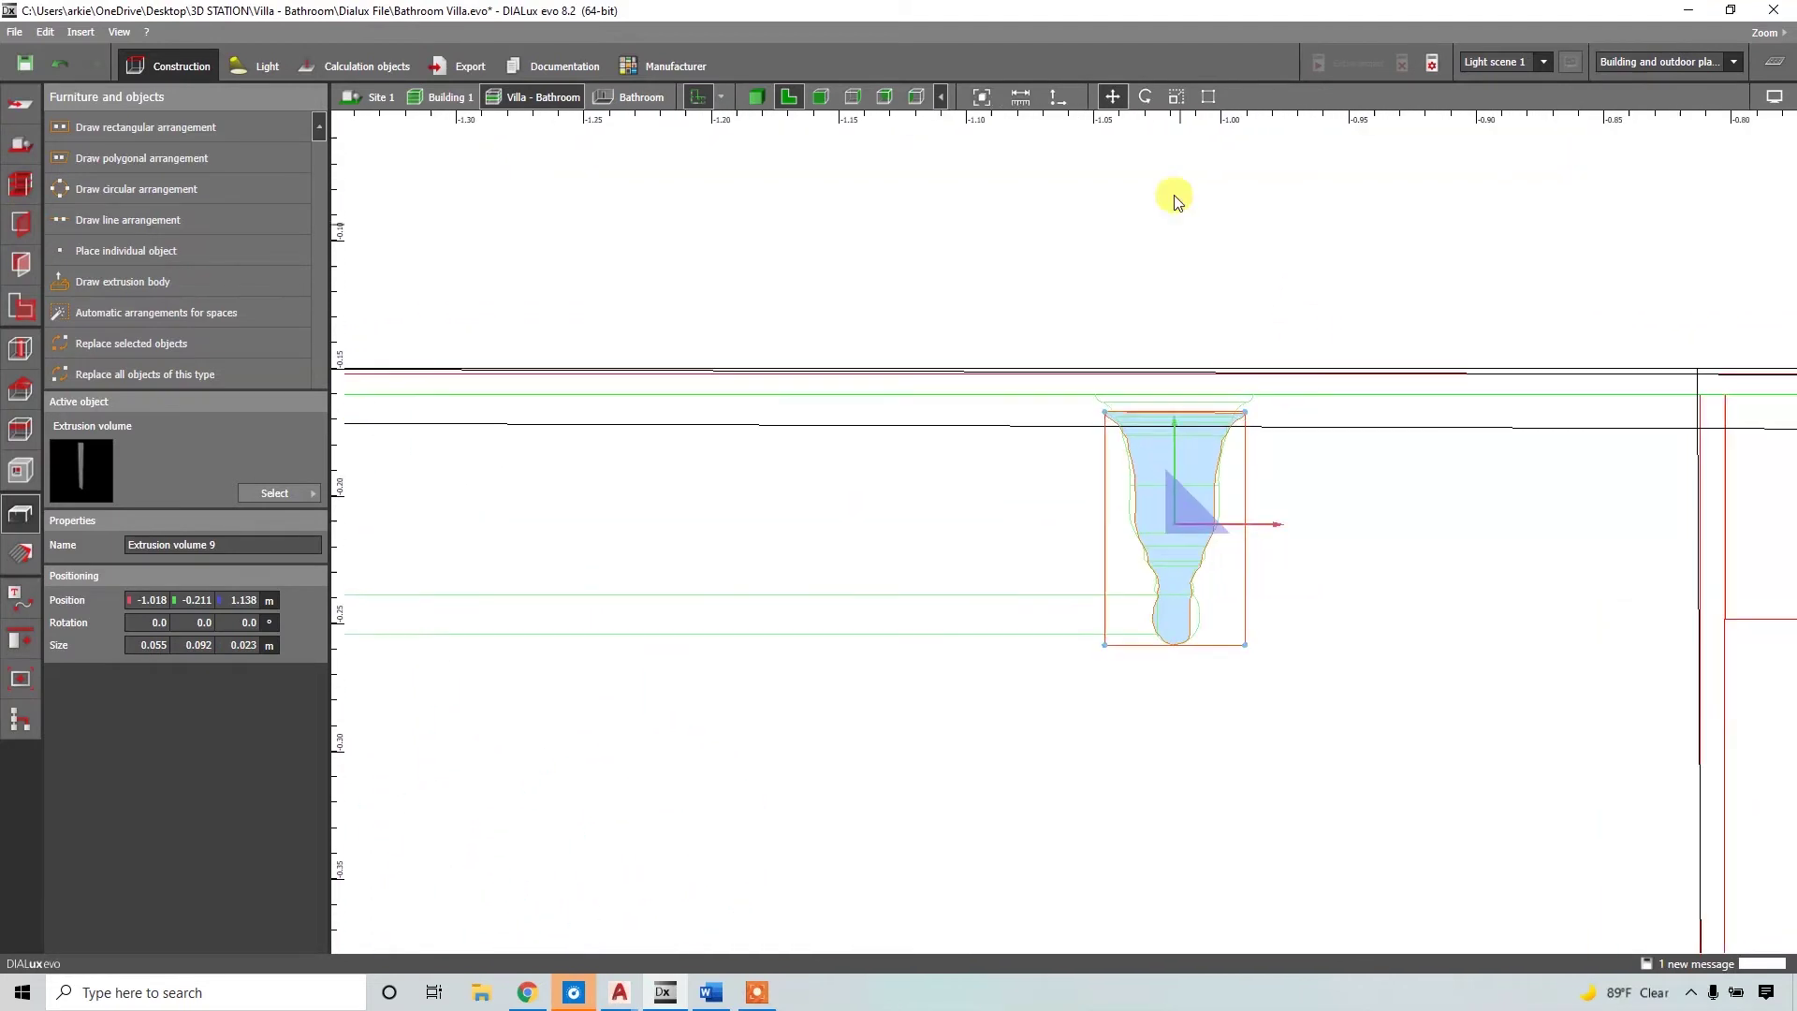
# Try to rotate the copied bracket in the floor plan, and delete the copy.
pyautogui.moveTo(992, 529); pyautogui.dragTo(1254, 522)
pyautogui.rightClick(1174, 498)
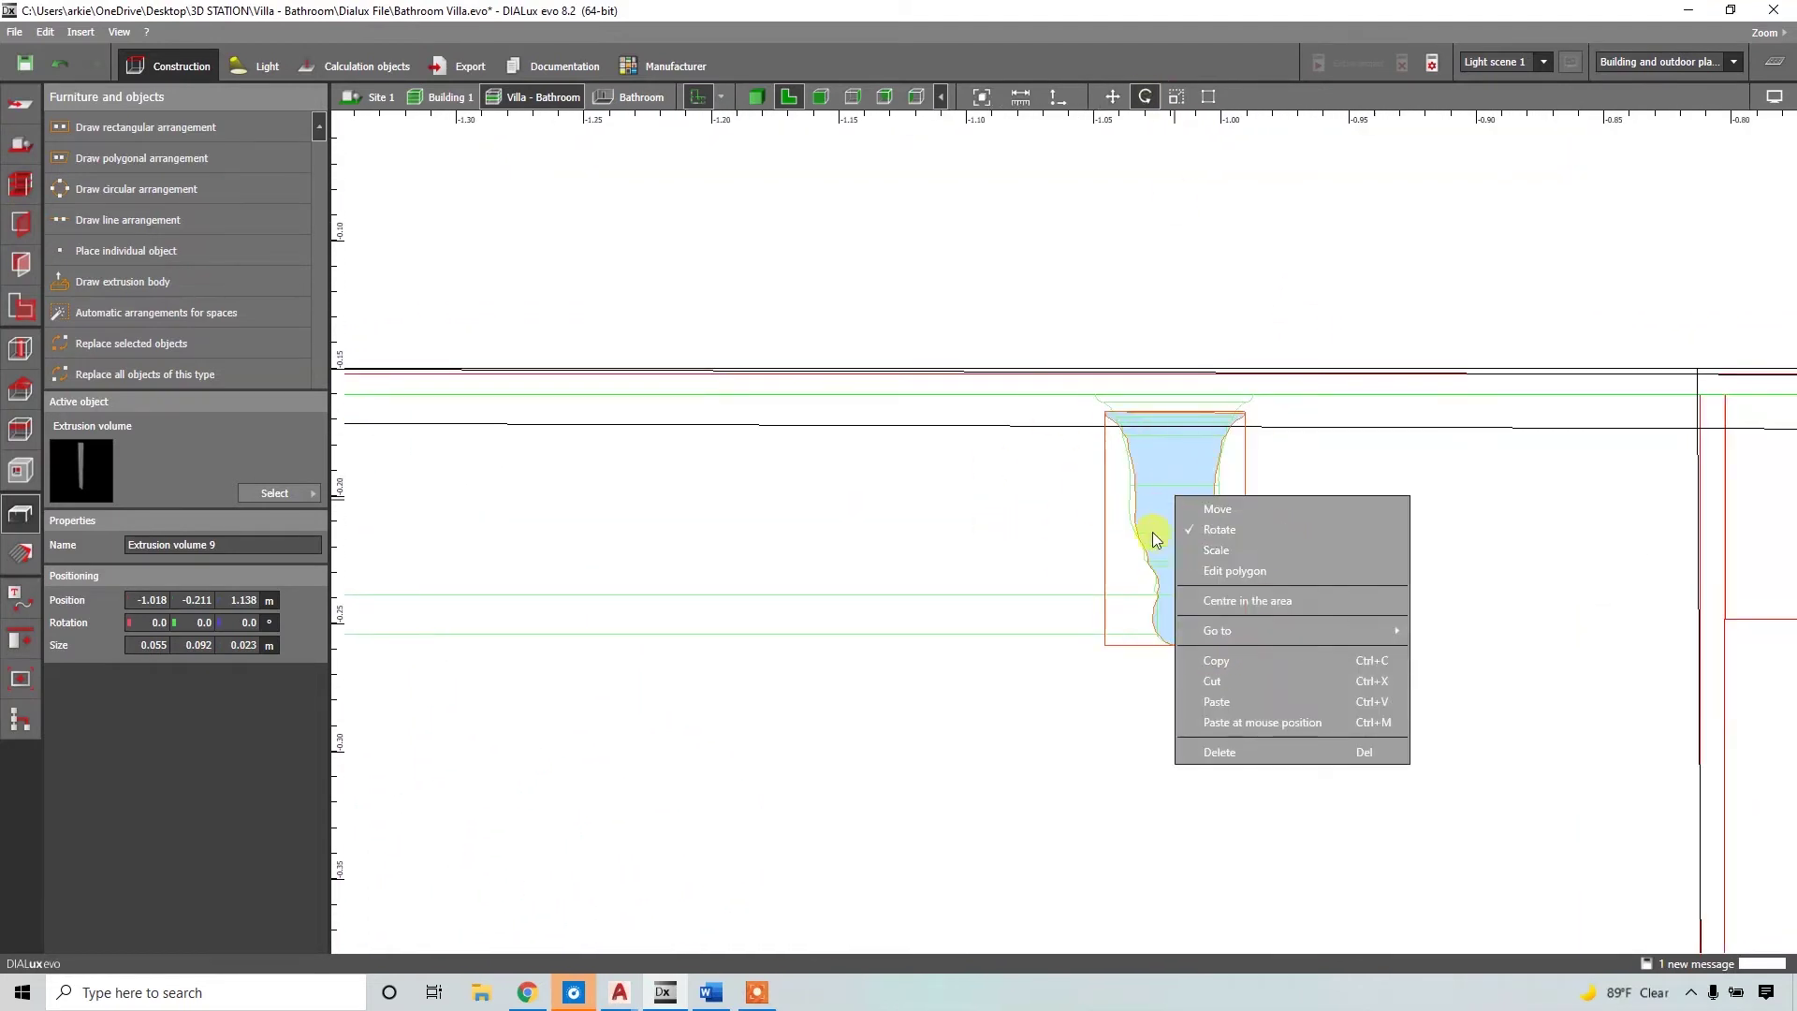
pyautogui.moveTo(1153, 531); pyautogui.dragTo(1411, 500, button='middle')
pyautogui.scroll(-2, 1411, 500)
pyautogui.rightClick(1411, 500)
pyautogui.click(1455, 754)
pyautogui.scroll(4, 1556, 517)
pyautogui.click(122, 282)
pyautogui.scroll(1, 1129, 293)
pyautogui.moveTo(1129, 293); pyautogui.dragTo(1089, 333, button='middle')
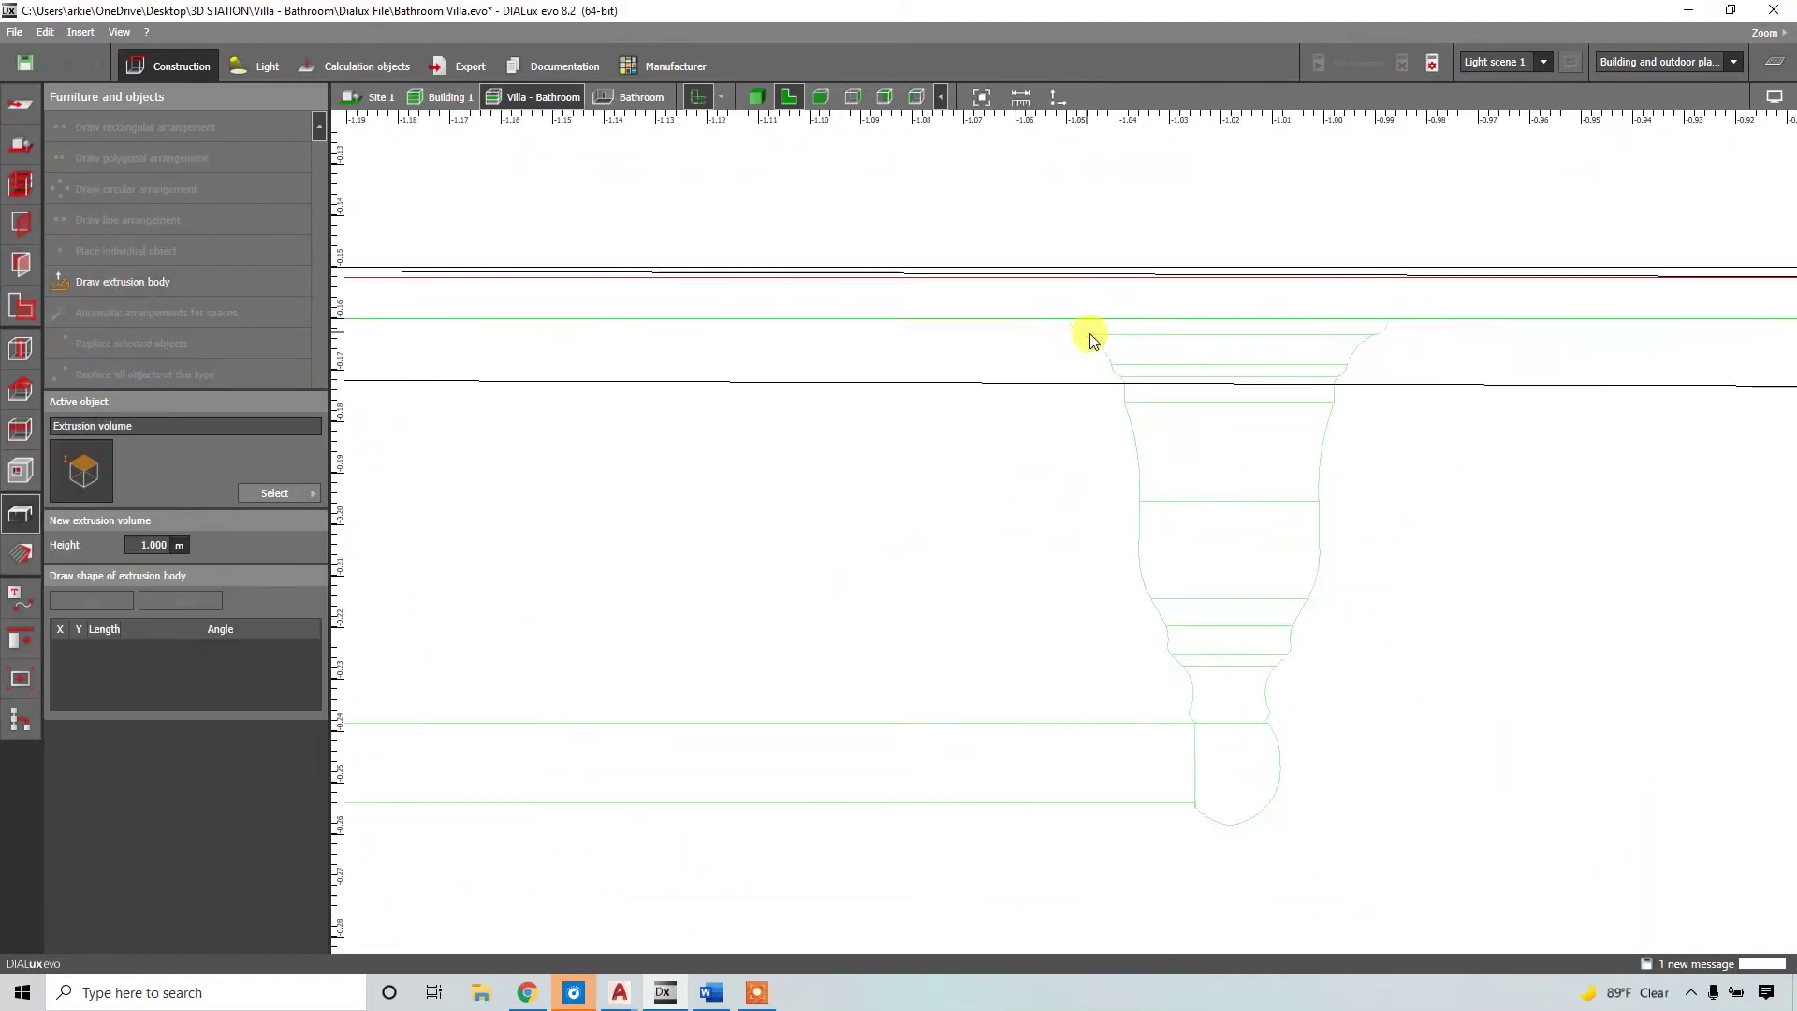
pyautogui.scroll(-5, 1089, 333)
pyautogui.moveTo(510, 404)
pyautogui.mouseDown(button='middle')
pyautogui.moveTo(894, 460)
pyautogui.moveTo(891, 488)
pyautogui.mouseUp(button='middle')
pyautogui.scroll(1, 893, 462)
pyautogui.click(756, 97)
pyautogui.click(788, 96)
# Copy the left bracket to the towel bar's other end and rotate the copy 180° about its Y axis.
pyautogui.moveTo(625, 476); pyautogui.dragTo(1474, 476)
pyautogui.click(756, 96)
pyautogui.scroll(5, 1173, 509)
pyautogui.moveTo(1174, 509); pyautogui.dragTo(1207, 791, button='right')
pyautogui.click(1143, 96)
pyautogui.click(788, 96)
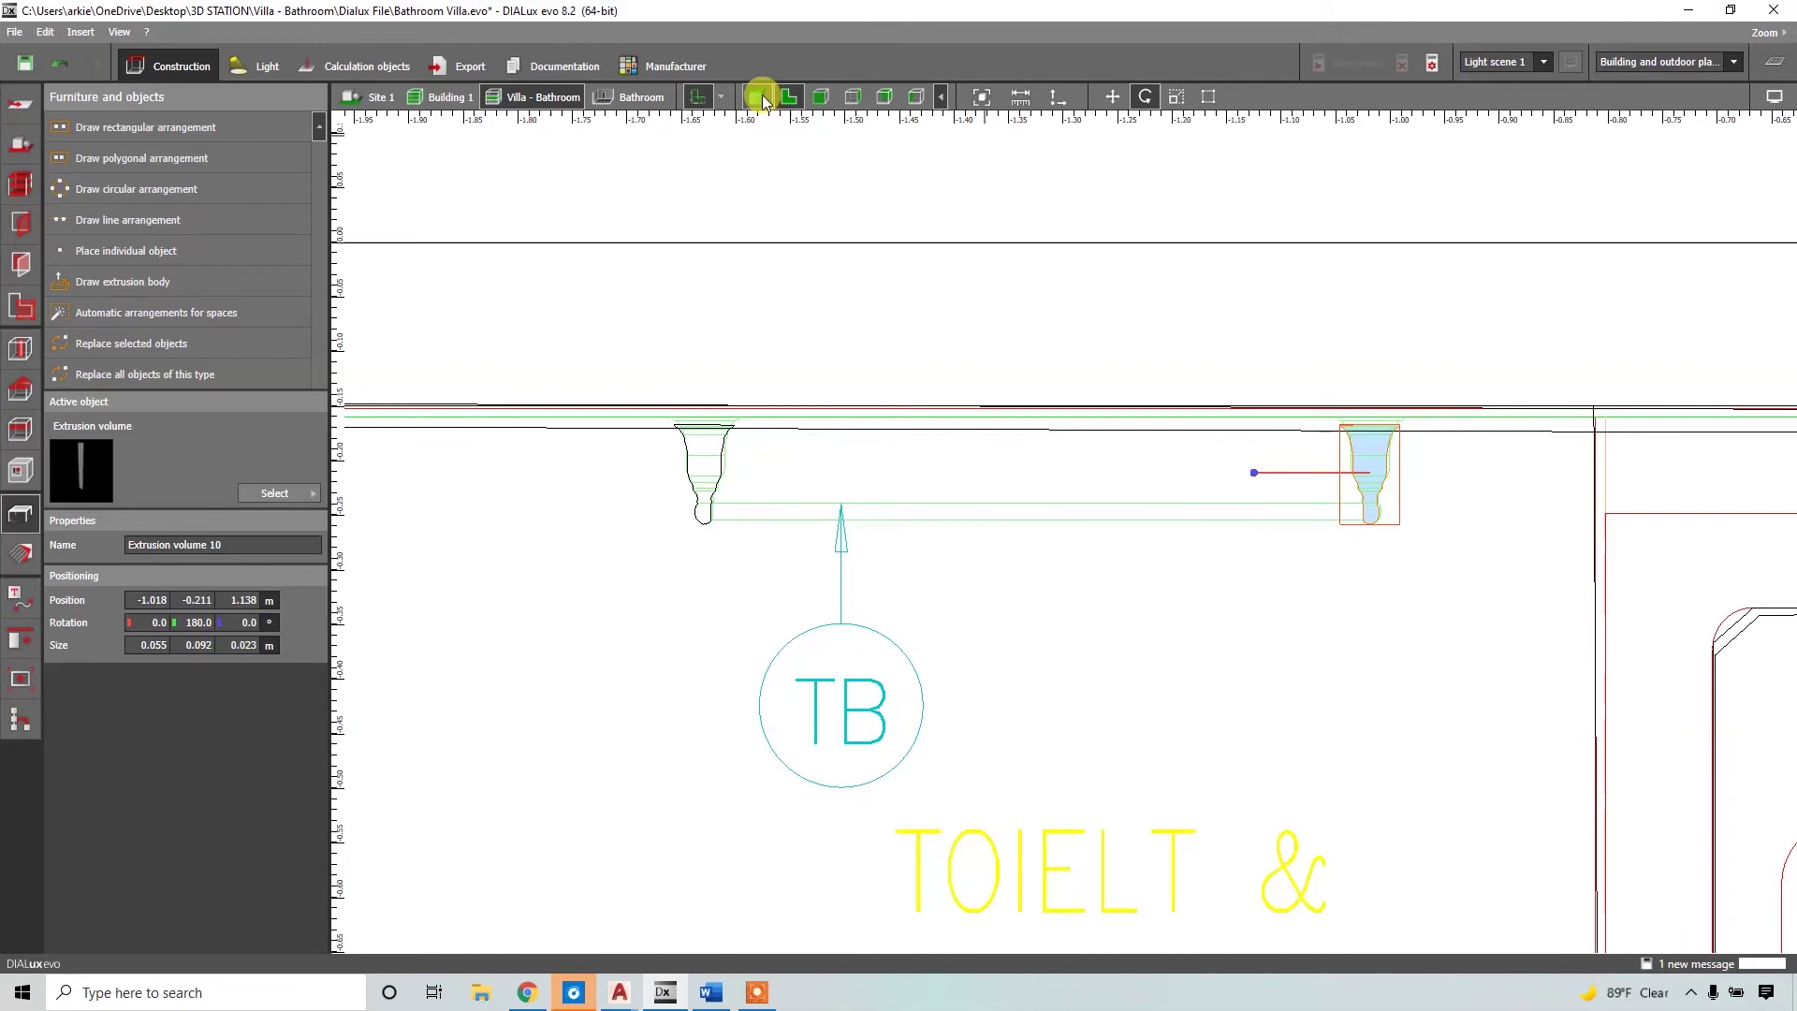
# Raise the rotated bracket to a height of about 1.161 m to line it up with the other bracket.
pyautogui.click(760, 98)
pyautogui.click(1140, 541)
pyautogui.click(1349, 409)
pyautogui.click(820, 97)
pyautogui.scroll(3, 1138, 622)
pyautogui.moveTo(1198, 453); pyautogui.dragTo(1198, 441)
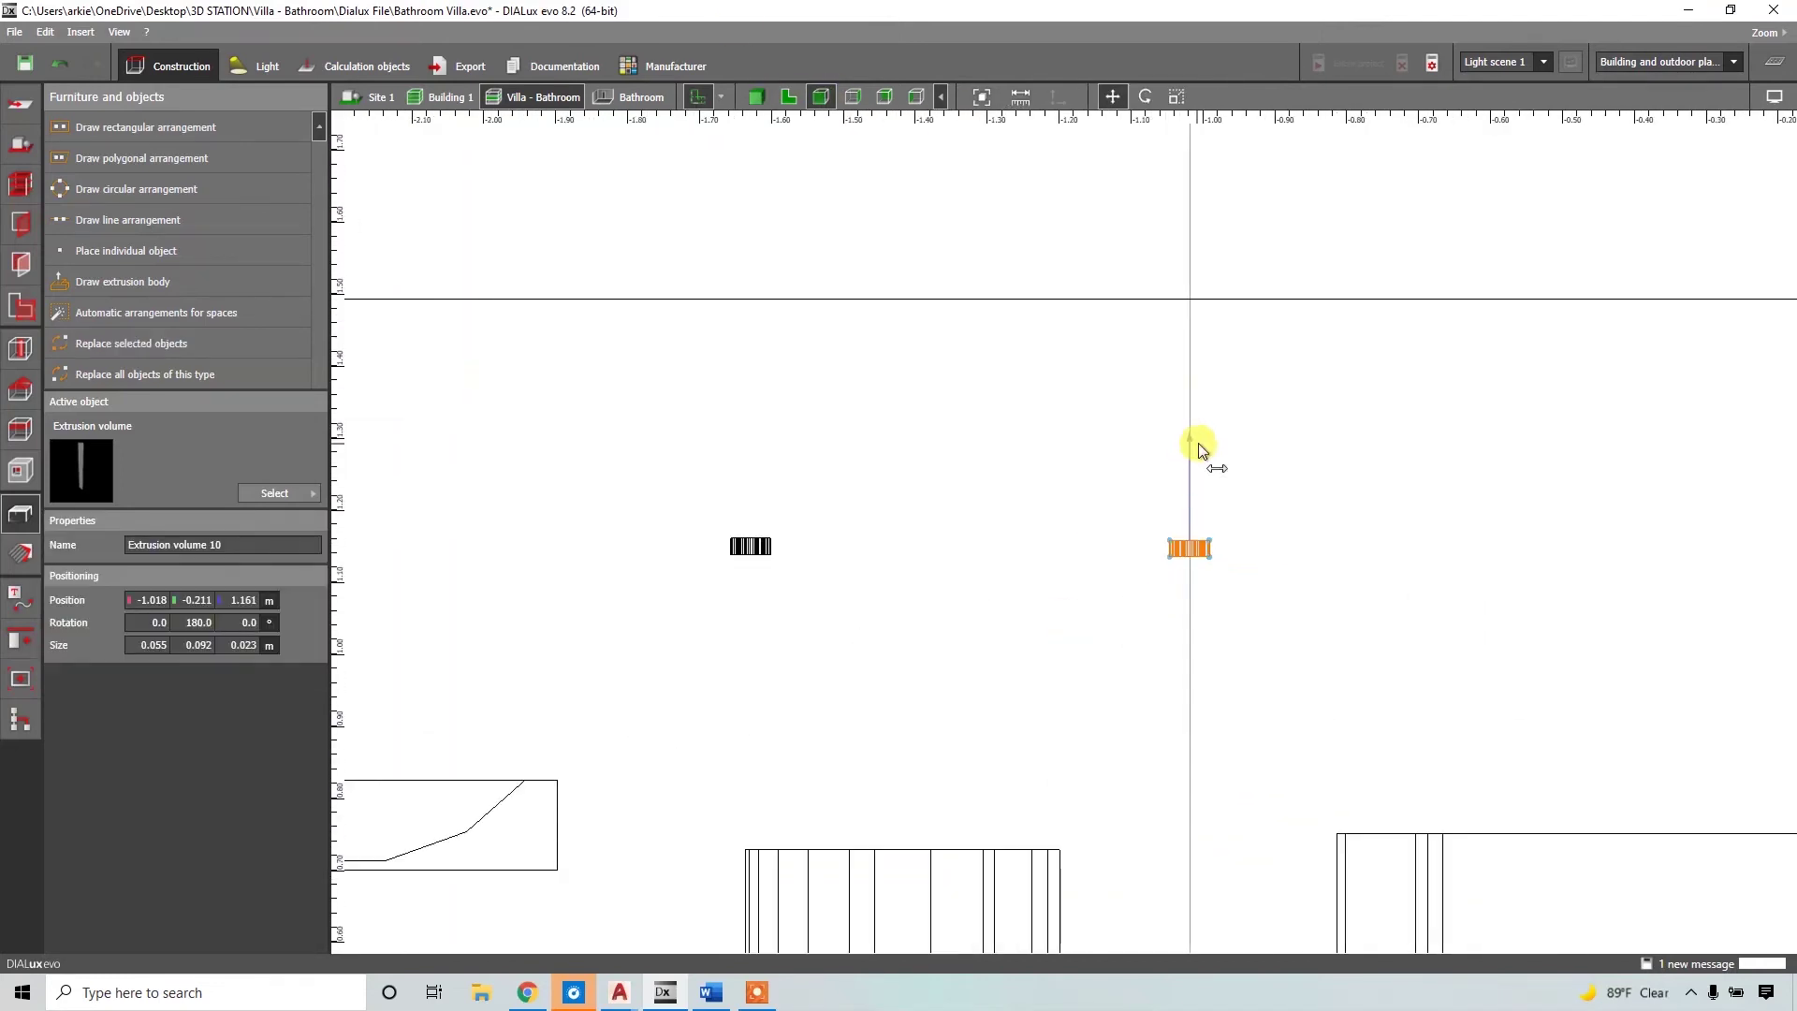
pyautogui.click(756, 96)
pyautogui.scroll(-4, 1037, 479)
pyautogui.click(1037, 479)
pyautogui.click(788, 97)
pyautogui.click(245, 271)
pyautogui.scroll(2, 654, 486)
pyautogui.click(654, 486)
pyautogui.scroll(-2, 654, 485)
pyautogui.click(1395, 477)
pyautogui.hotkey('ctrl', 'z')
# Draw the towel rail between the two brackets as a closed extrusion outline about 0.597 by 0.015 m.
pyautogui.click(108, 290)
pyautogui.scroll(2, 691, 496)
pyautogui.click(693, 402)
pyautogui.click(693, 446)
pyautogui.click(1602, 453)
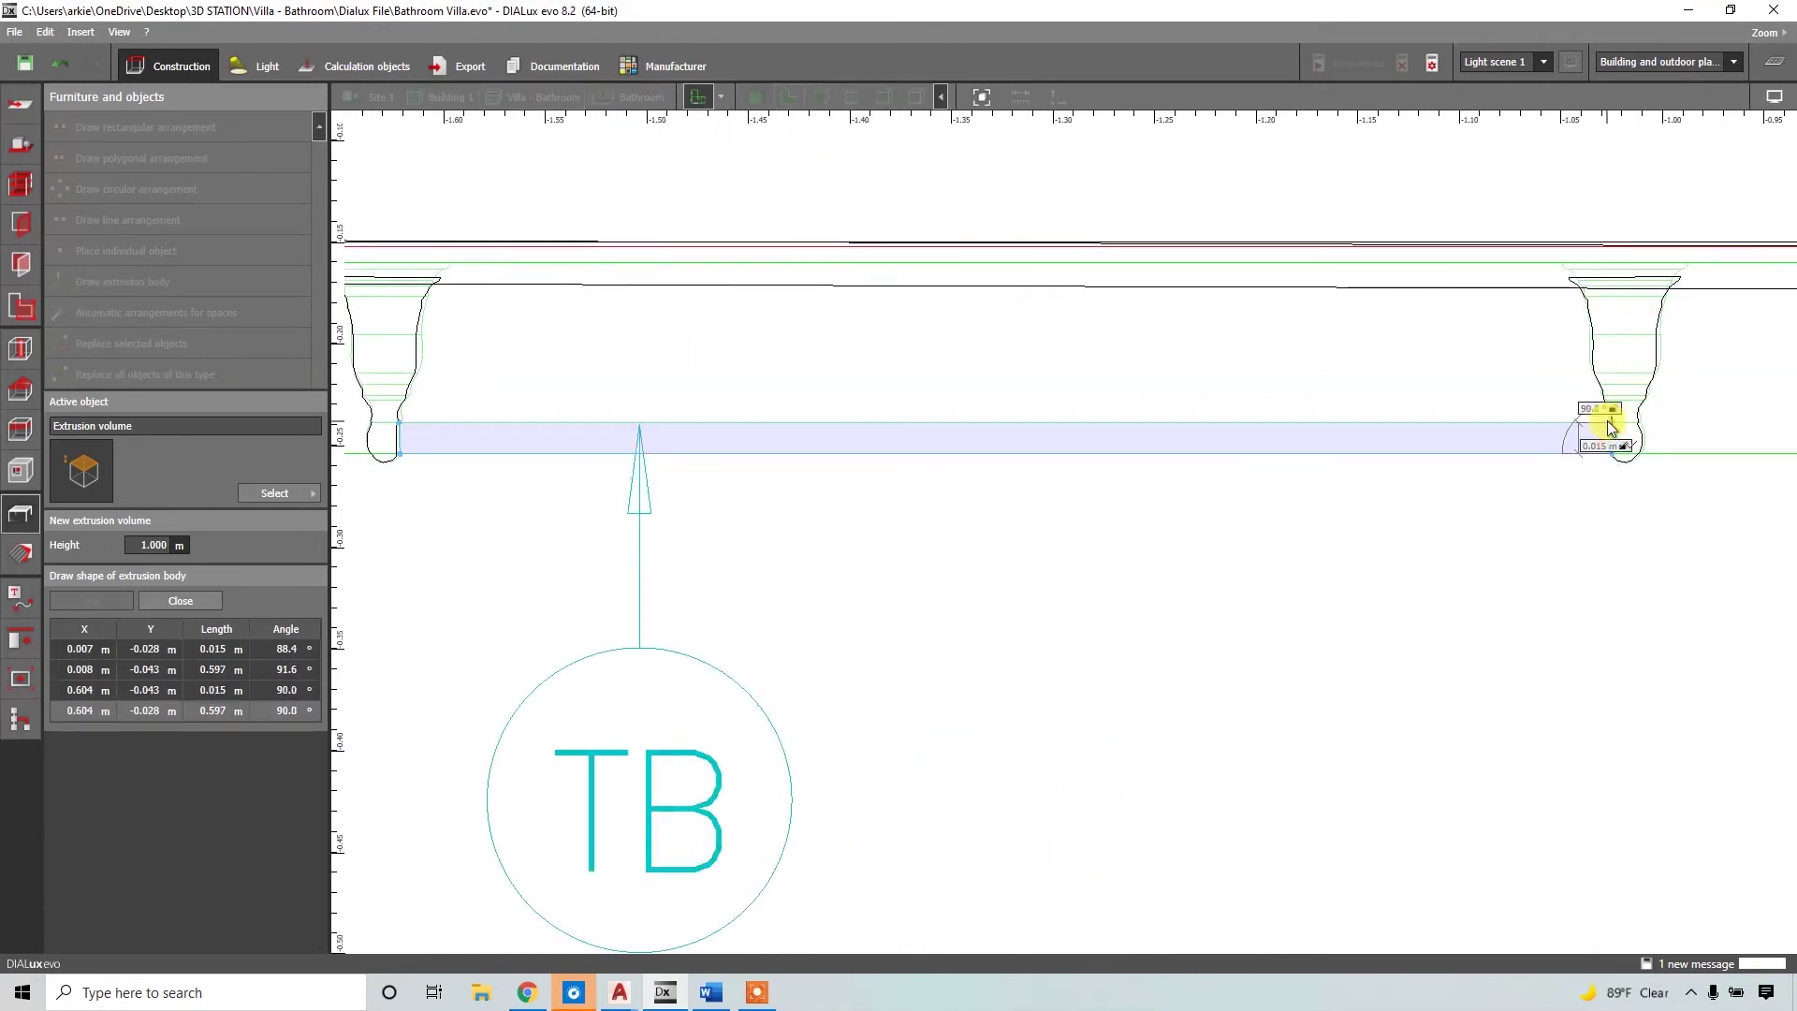
pyautogui.rightClick(1608, 424)
pyautogui.click(1647, 435)
# Set the rail extrusion's height to 0.1 m and raise it up the wall to the brackets.
pyautogui.click(756, 97)
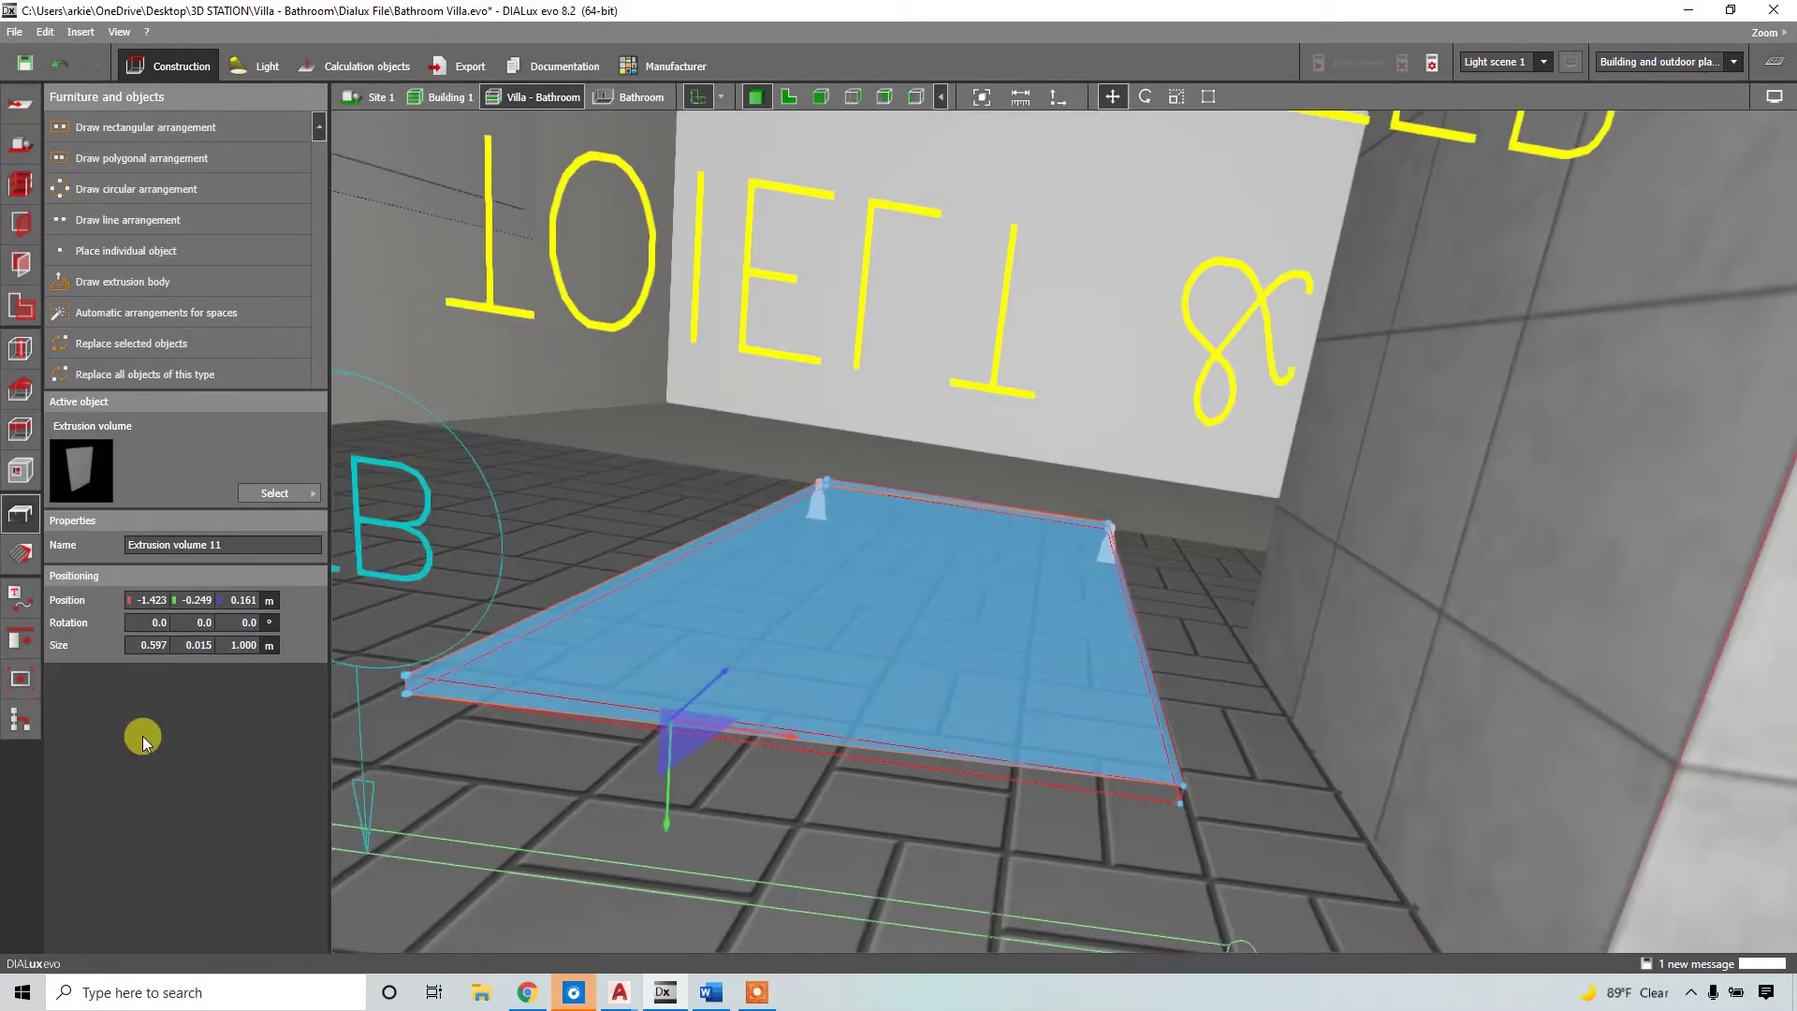
pyautogui.click(241, 645)
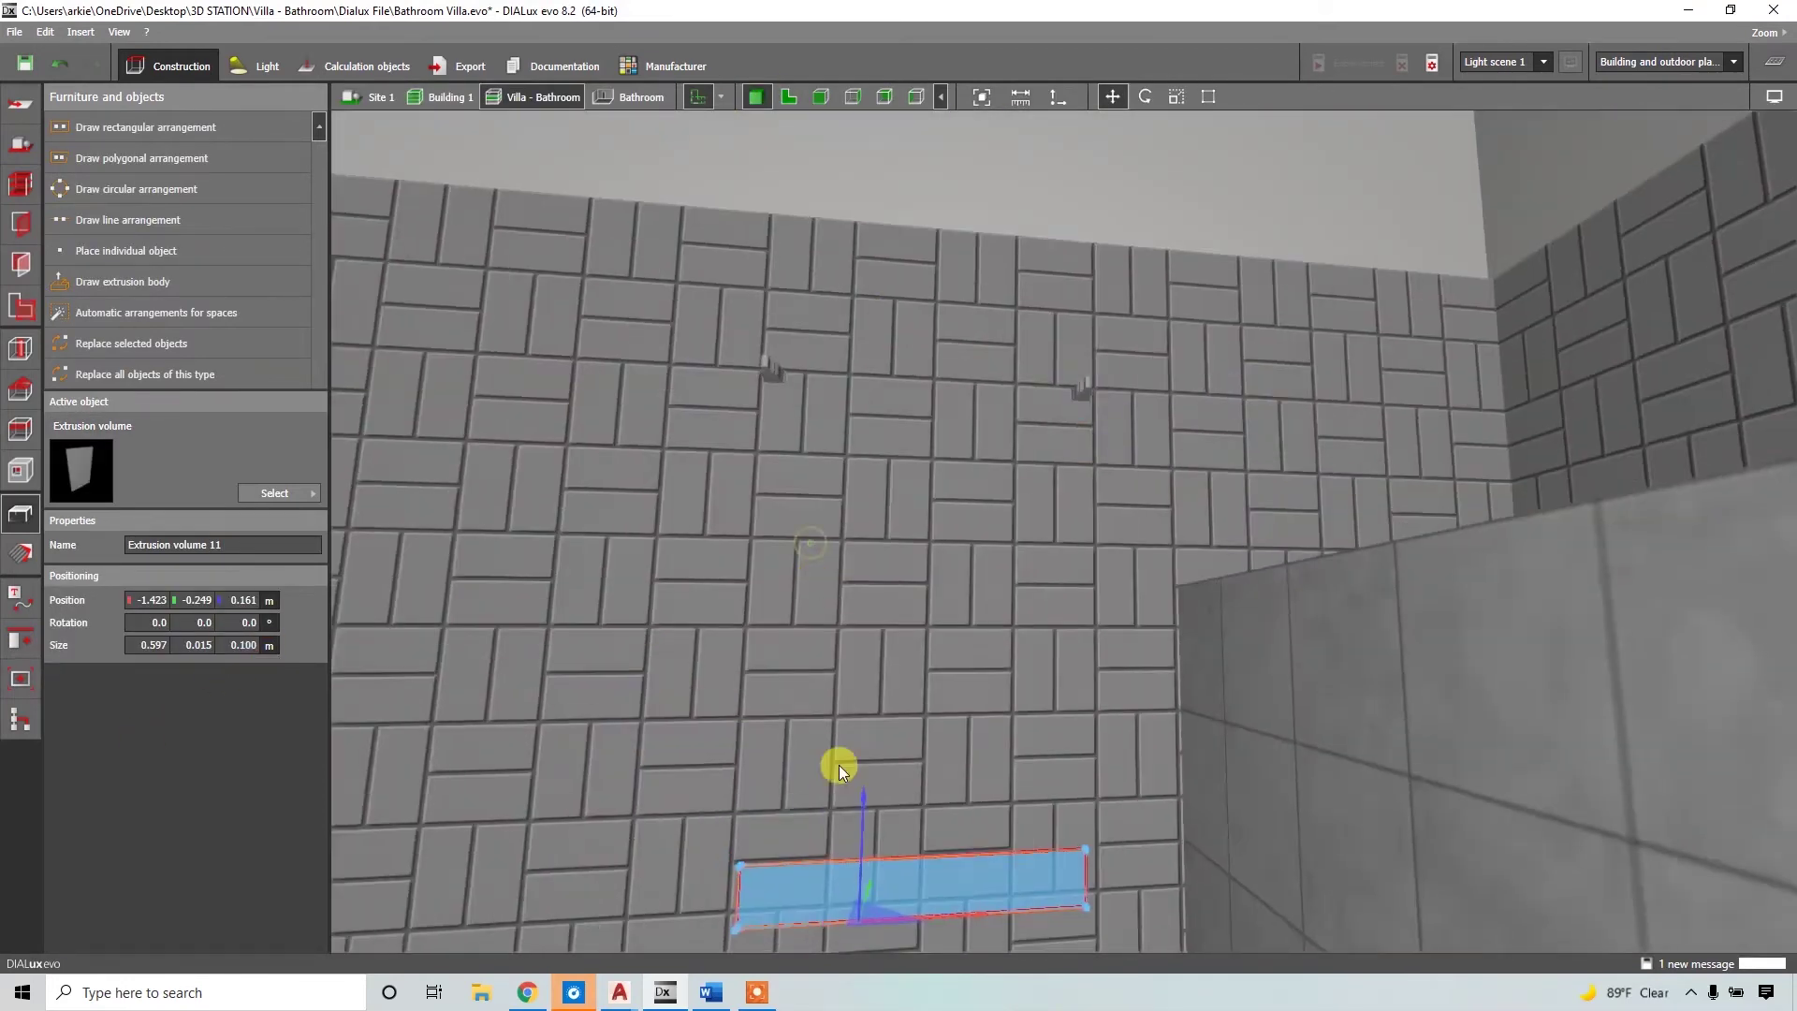
pyautogui.moveTo(863, 800); pyautogui.dragTo(865, 342)
# Scale the rail's cross-section down to about 0.009 m deep and 0.017 m high.
pyautogui.scroll(4, 926, 401)
pyautogui.moveTo(979, 506); pyautogui.dragTo(1048, 215, button='right')
pyautogui.click(979, 359)
pyautogui.click(1176, 96)
pyautogui.moveTo(1011, 468); pyautogui.dragTo(988, 350)
pyautogui.moveTo(988, 352); pyautogui.dragTo(1171, 293, button='right')
pyautogui.click(1193, 309)
pyautogui.moveTo(1059, 249); pyautogui.dragTo(884, 341)
pyautogui.moveTo(884, 341); pyautogui.dragTo(1002, 507, button='right')
pyautogui.click(973, 503)
pyautogui.rightClick(1017, 249)
pyautogui.click(1055, 300)
# Adjust the rail's position to meet the bracket ends, and check the assembled towel bar in 3D.
pyautogui.rightClick(876, 497)
pyautogui.click(889, 514)
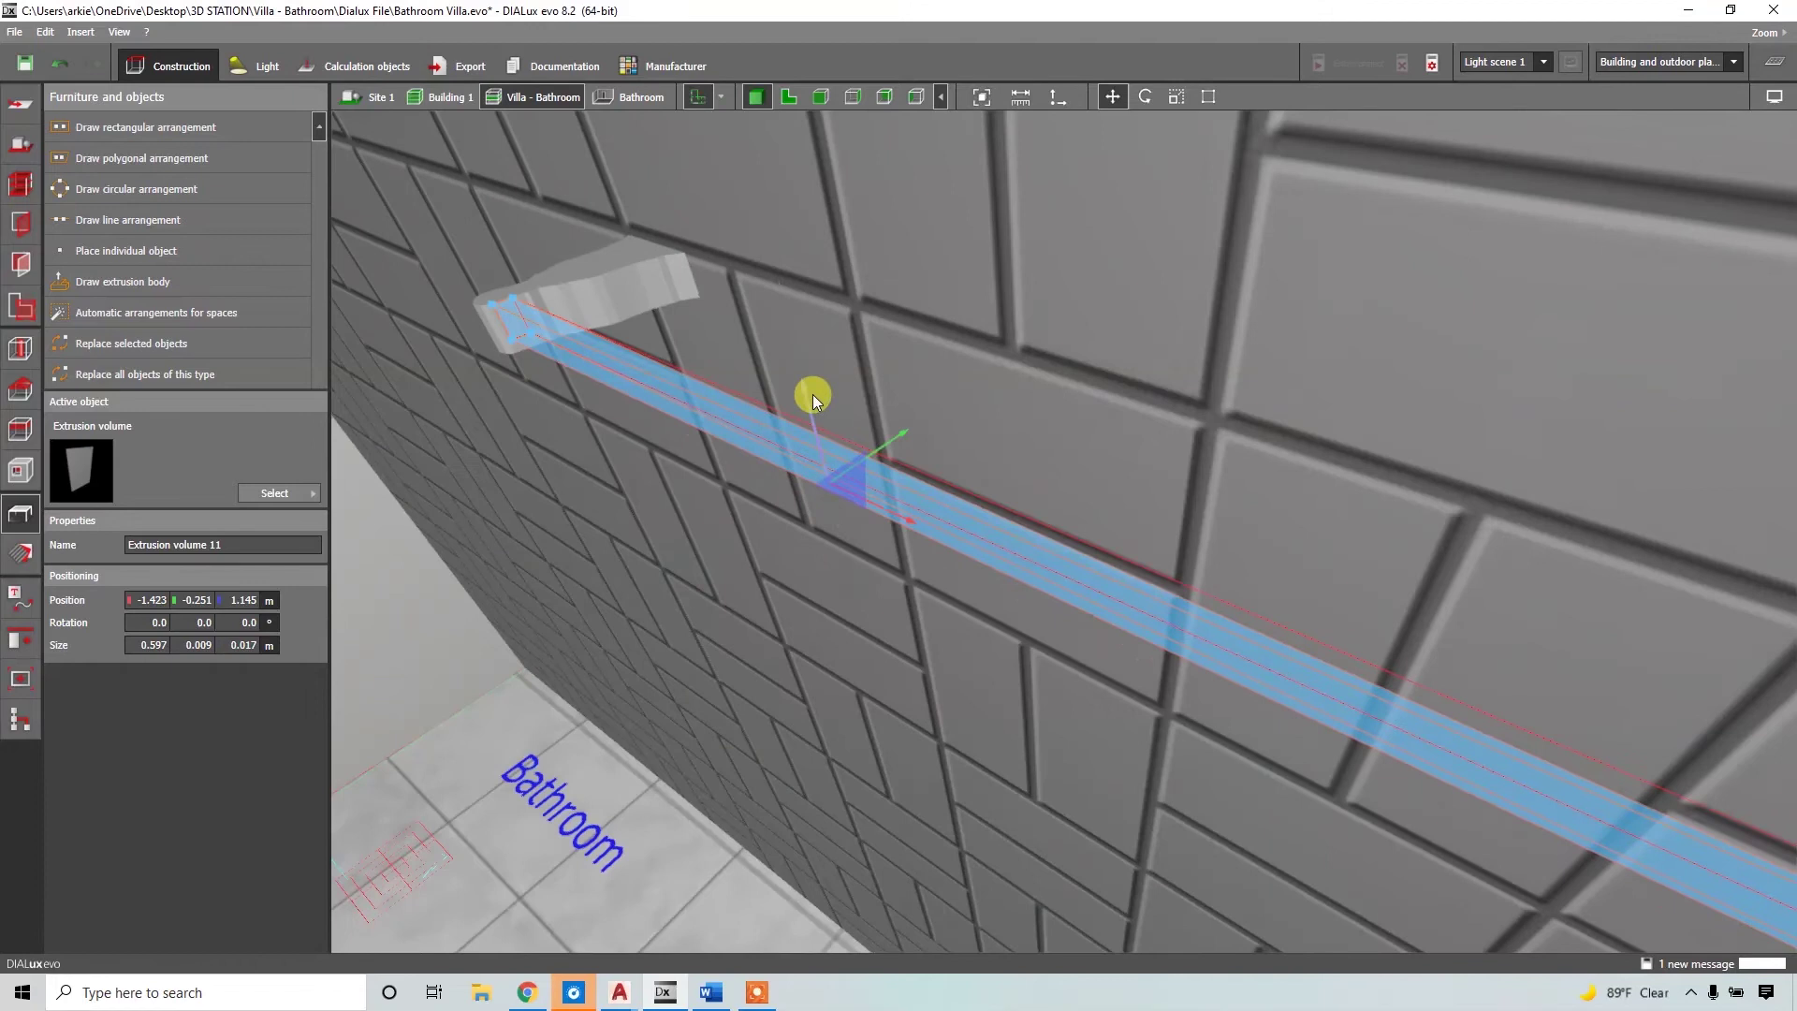
pyautogui.click(812, 395)
pyautogui.moveTo(812, 395); pyautogui.dragTo(915, 423, button='right')
pyautogui.rightClick(914, 423)
pyautogui.click(784, 575)
pyautogui.moveTo(785, 574); pyautogui.dragTo(1340, 490, button='right')
pyautogui.rightClick(1340, 491)
pyautogui.scroll(-3, 1291, 468)
pyautogui.scroll(-2, 973, 580)
pyautogui.click(1091, 700)
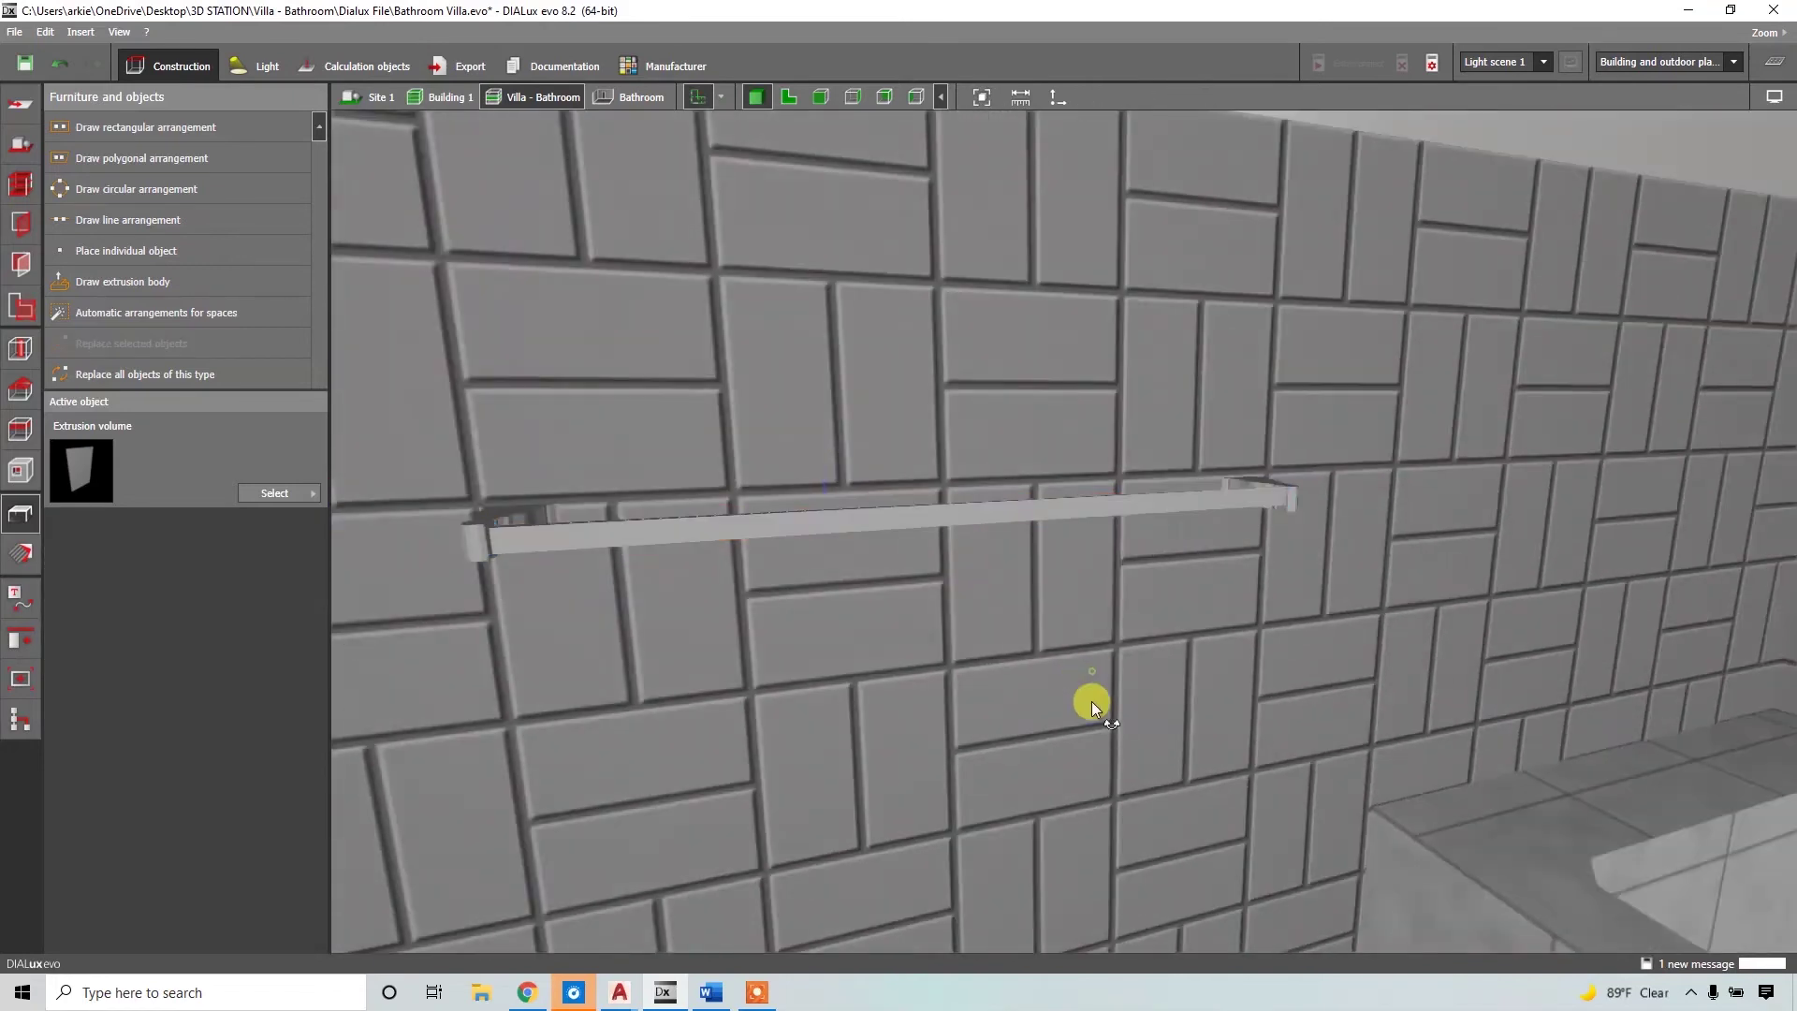
# Search the colour catalog for "metal" as a towel bar material, and close the catalog.
pyautogui.moveTo(1091, 700); pyautogui.dragTo(1058, 749, button='right')
pyautogui.click(20, 553)
pyautogui.click(286, 489)
pyautogui.doubleClick(446, 578)
pyautogui.click(845, 161)
pyautogui.write('metal')
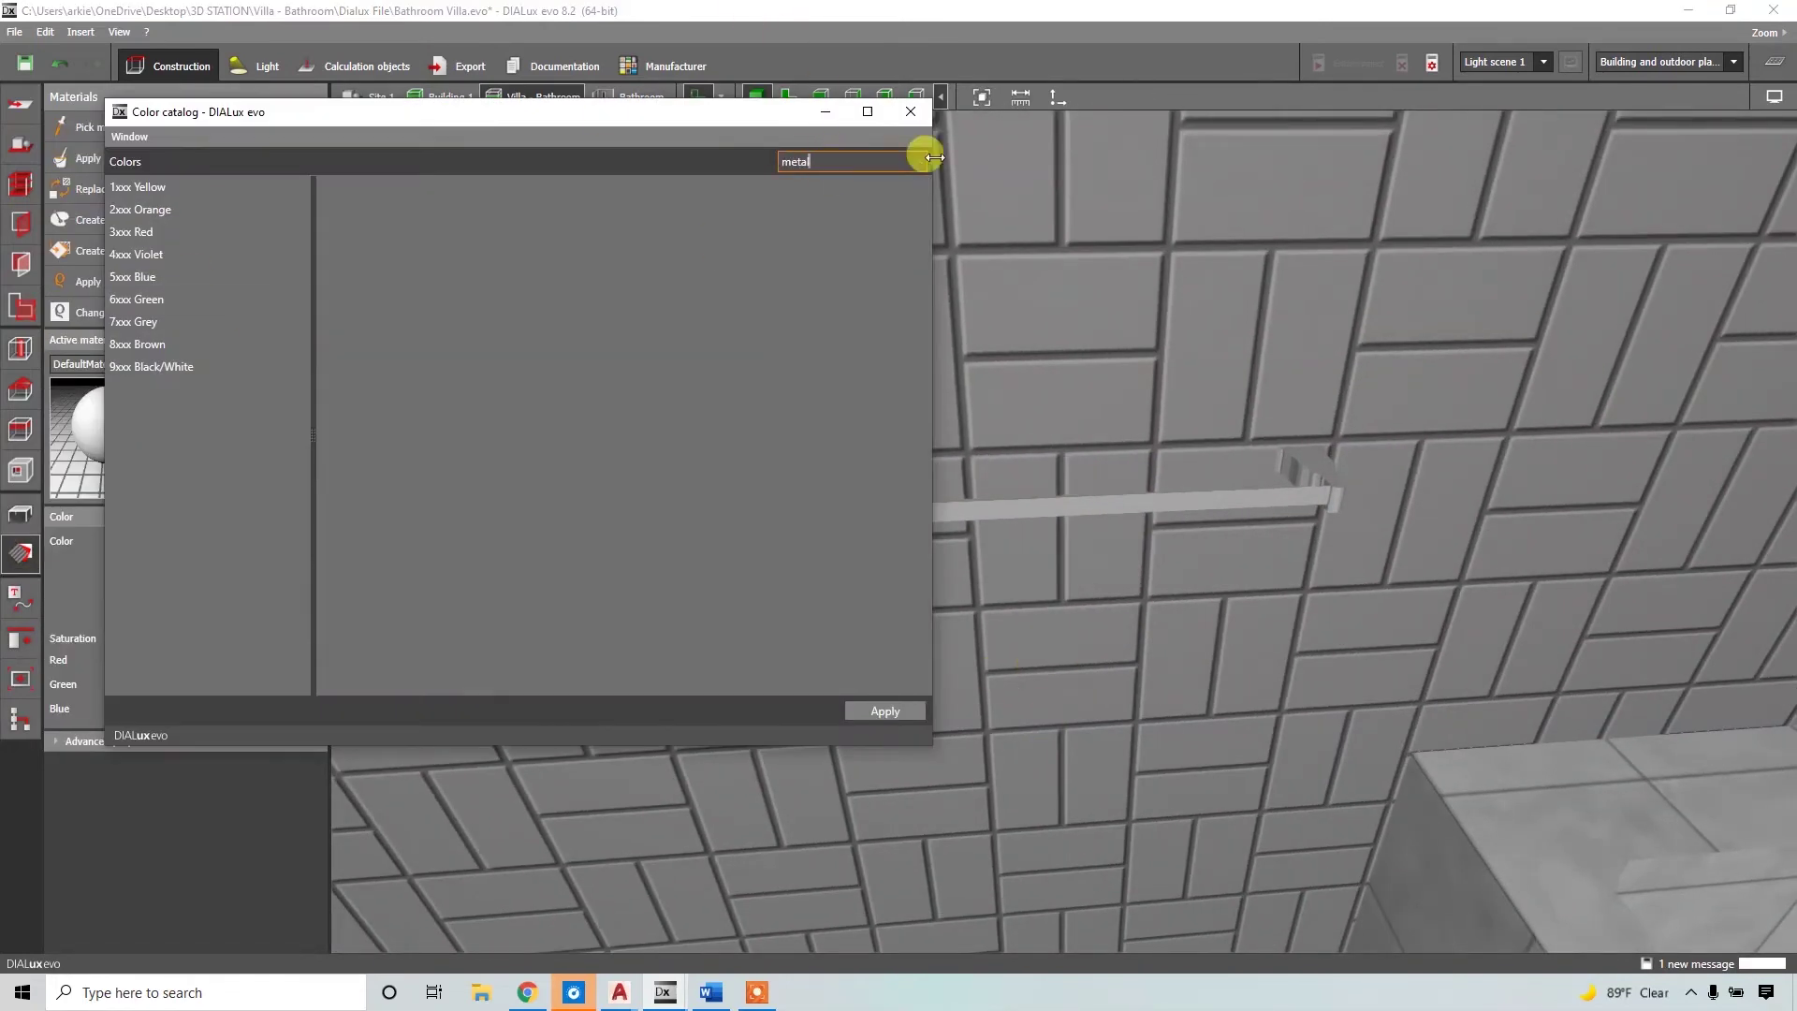
pyautogui.click(909, 112)
# Search the material catalog for "met" and browse its indoor textures.
pyautogui.click(285, 489)
pyautogui.click(318, 577)
pyautogui.moveTo(889, 234); pyautogui.dragTo(659, 260)
pyautogui.write('met')
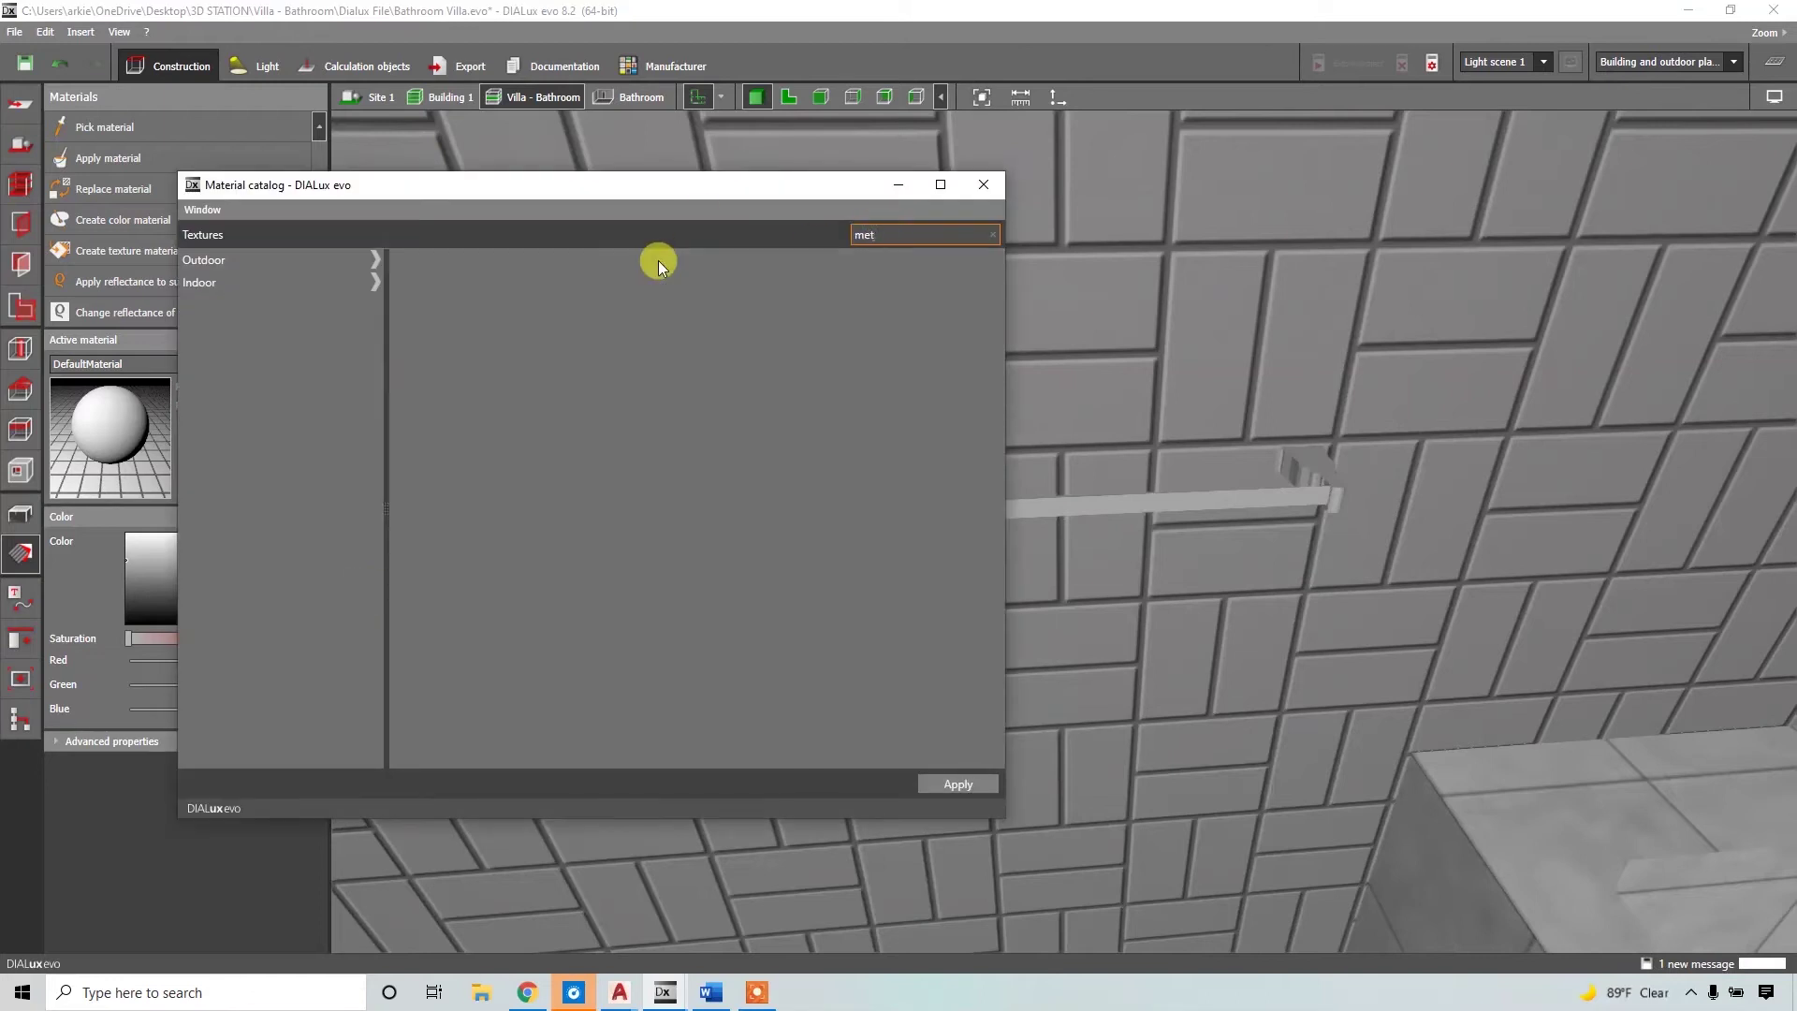
pyautogui.click(199, 282)
pyautogui.click(574, 524)
pyautogui.doubleClick(575, 524)
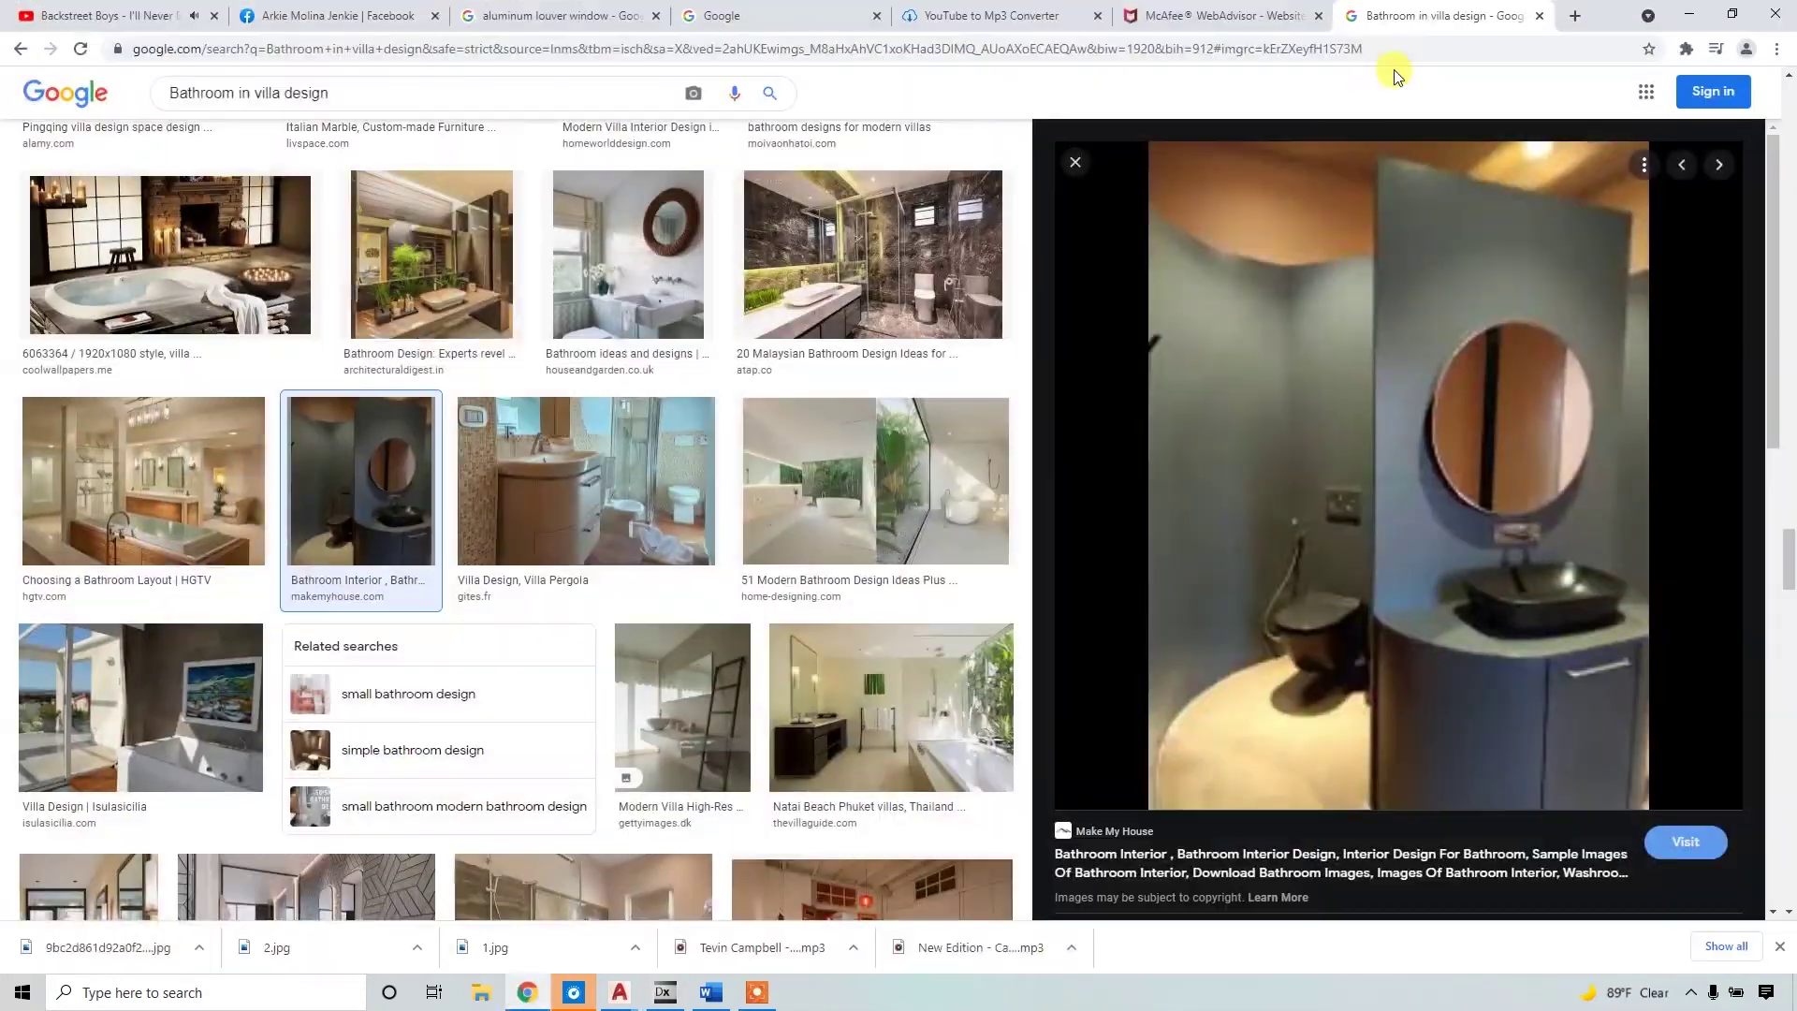
# Switch to Chrome, search Google Images for "metal" and open the silver metal texture background image in a new tab.
pyautogui.moveTo(340, 93); pyautogui.dragTo(19, 106)
pyautogui.write('nwe')
pyautogui.write('al')
pyautogui.press('Return')
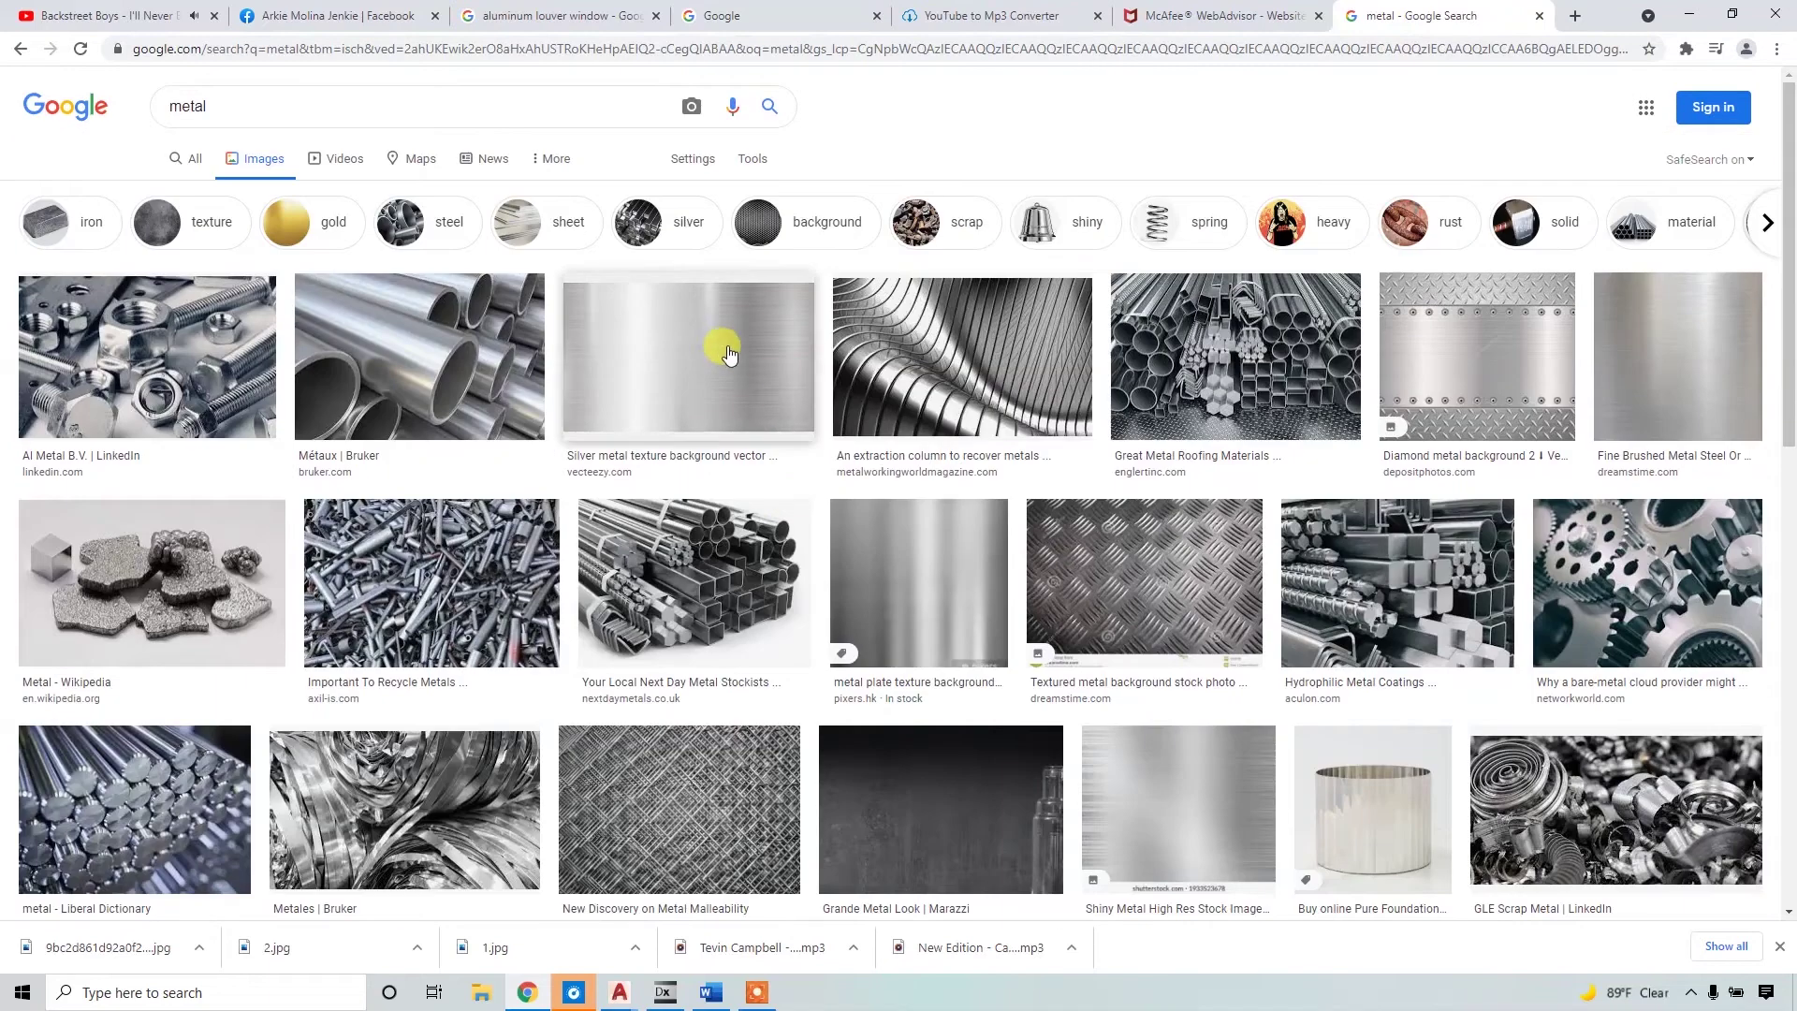
pyautogui.click(730, 354)
pyautogui.rightClick(1498, 341)
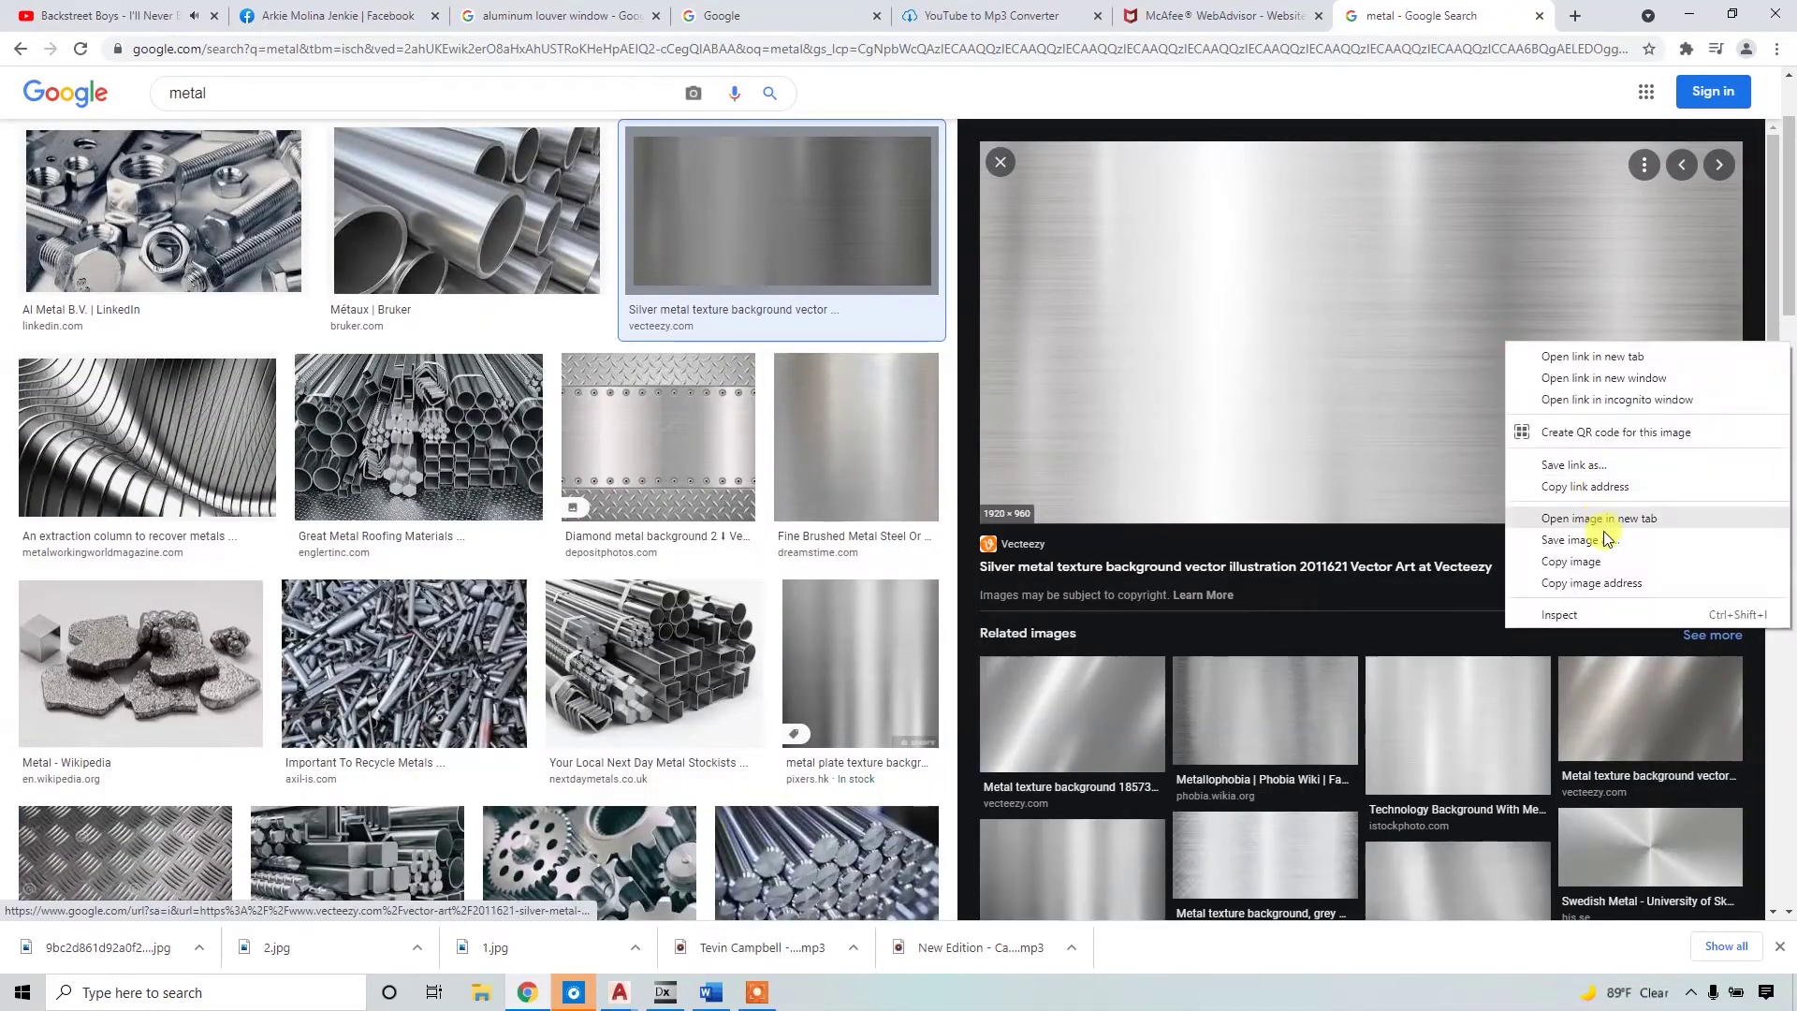
pyautogui.click(1604, 515)
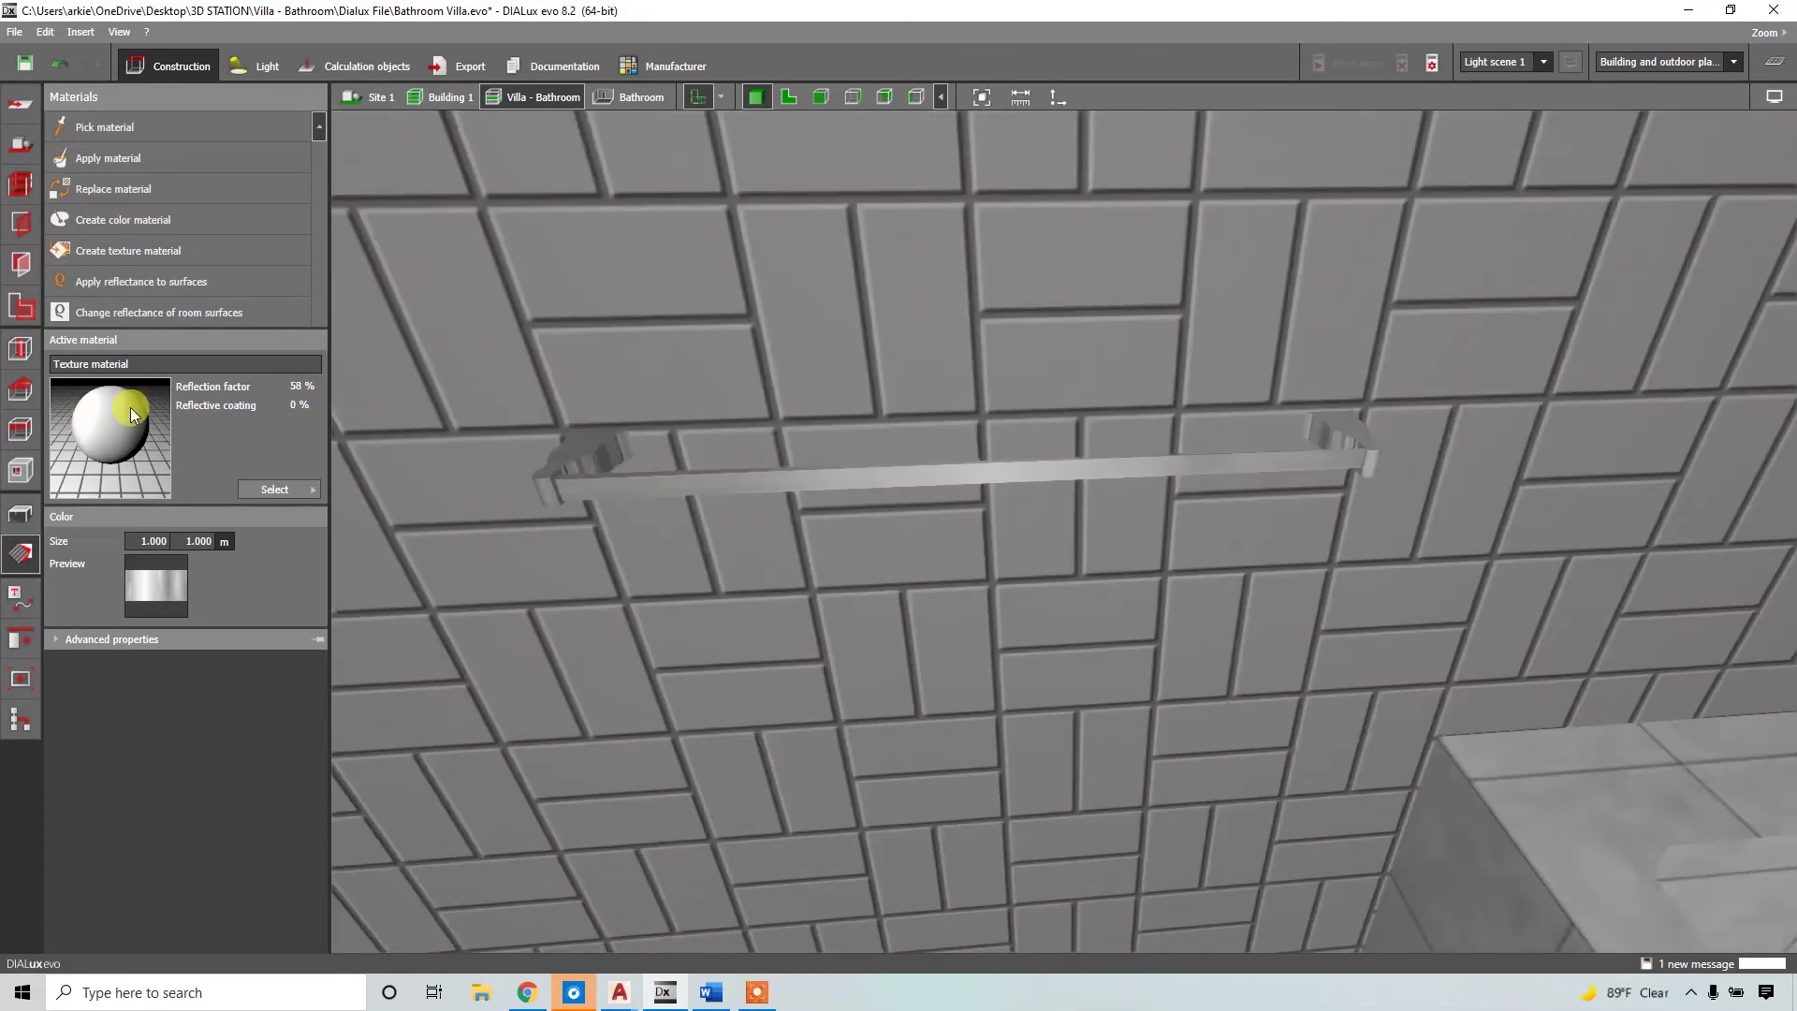
pyautogui.scroll(-4, 1347, 435)
pyautogui.moveTo(1253, 421); pyautogui.dragTo(1086, 633, button='right')
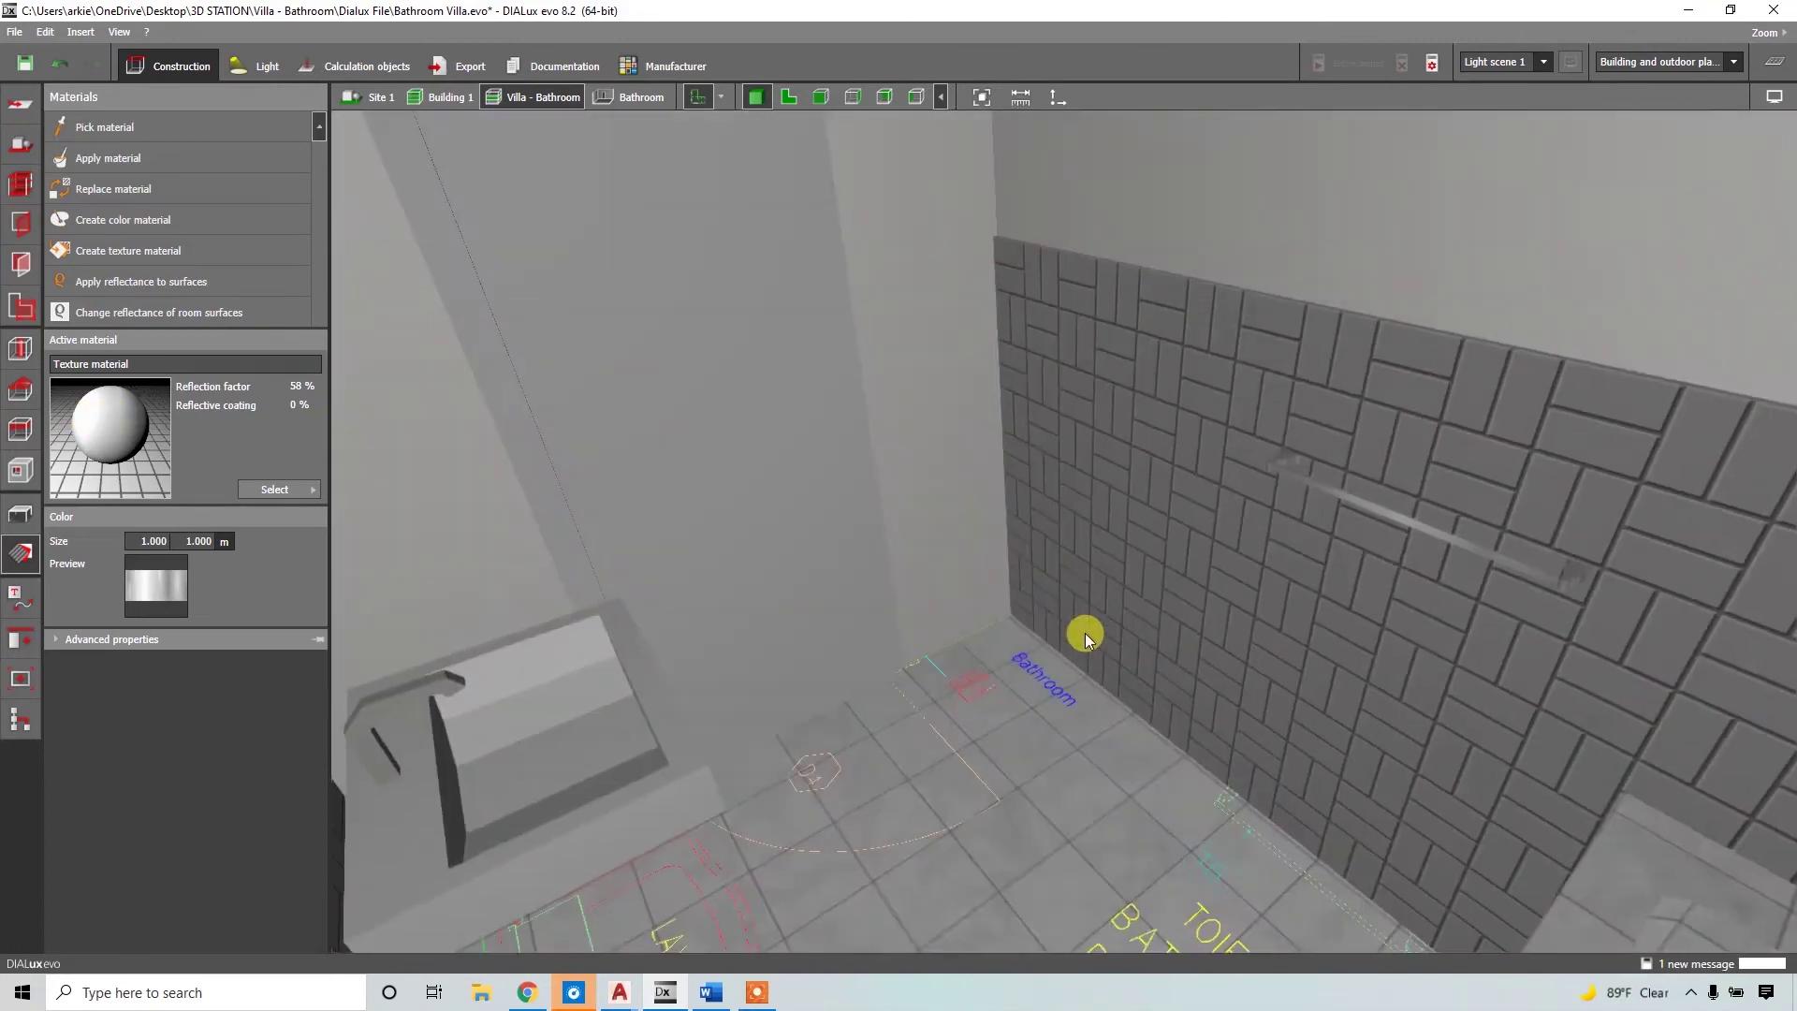
# In the floor plan, start an extrusion body on the PS fixture symbol beside the toilet, tracing one side of its collar and shaft.
pyautogui.click(789, 96)
pyautogui.scroll(5, 1356, 406)
pyautogui.moveTo(1355, 406); pyautogui.dragTo(1088, 698, button='middle')
pyautogui.scroll(-5, 1089, 698)
pyautogui.scroll(4, 401, 642)
pyautogui.moveTo(402, 642); pyautogui.dragTo(958, 517, button='middle')
pyautogui.scroll(-4, 958, 518)
pyautogui.moveTo(1591, 566); pyautogui.dragTo(861, 558, button='middle')
pyautogui.scroll(5, 860, 557)
pyautogui.scroll(1, 861, 558)
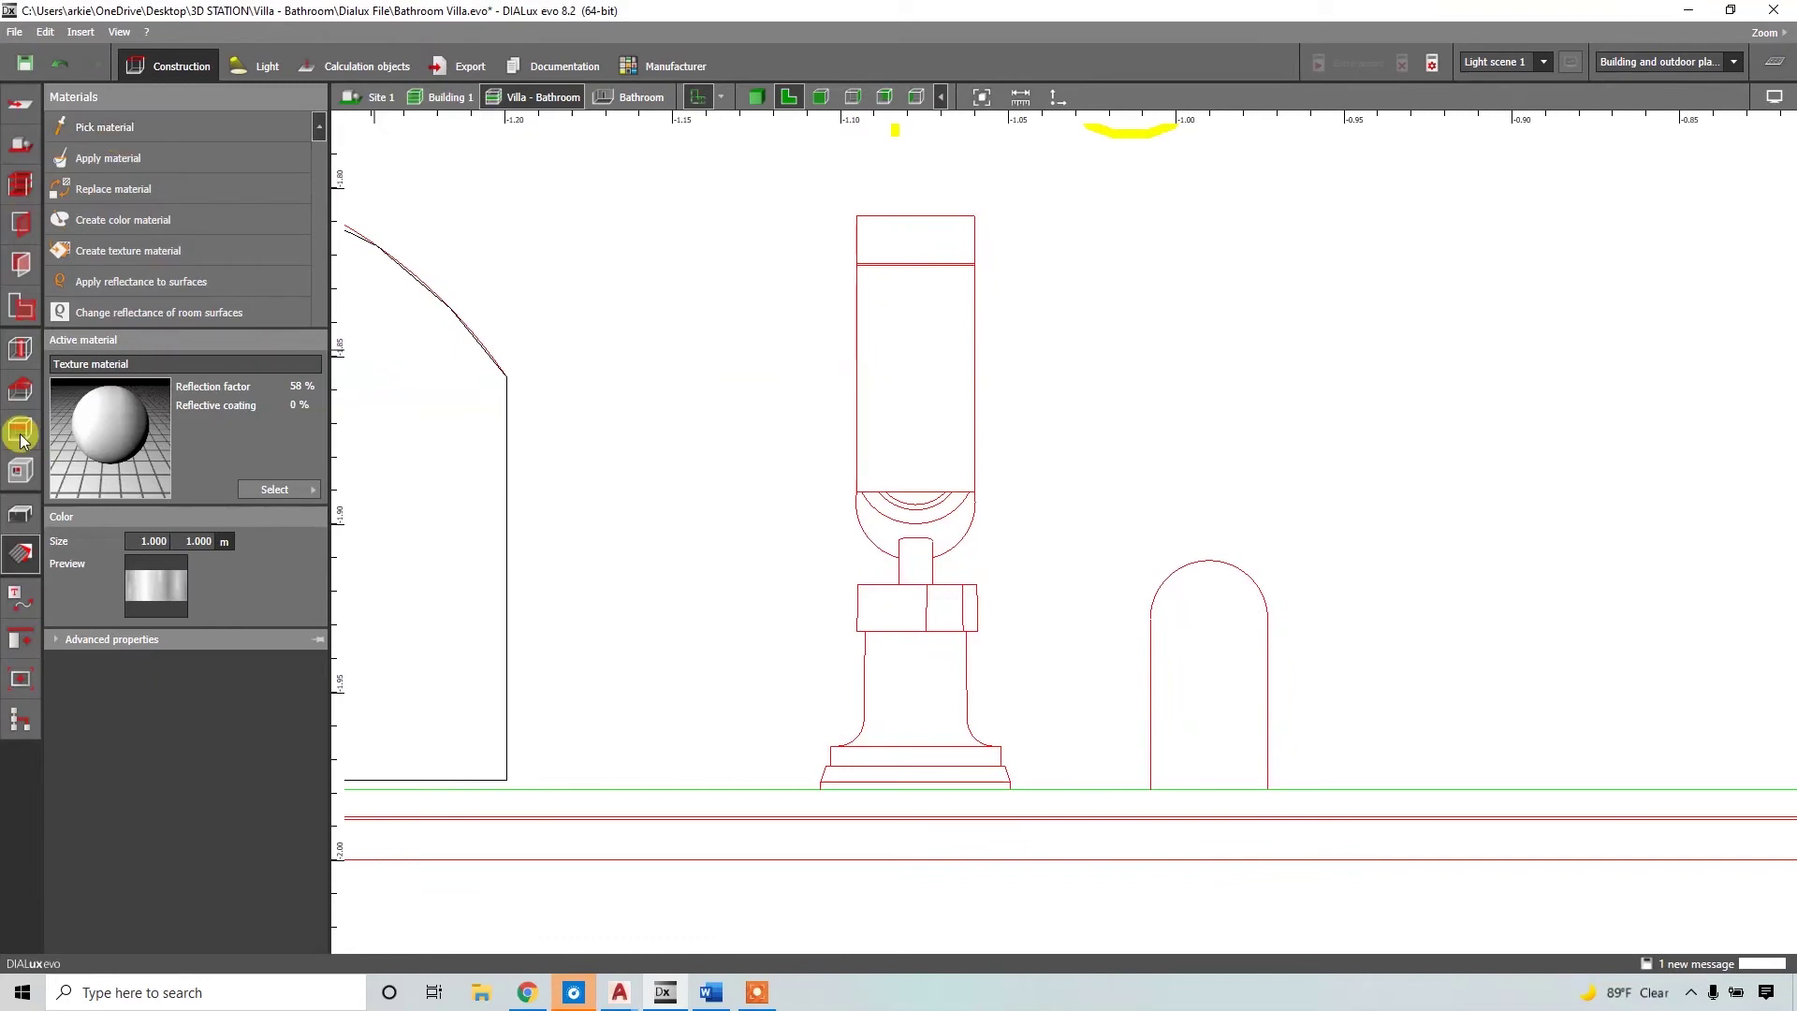
pyautogui.click(20, 512)
pyautogui.click(122, 280)
pyautogui.scroll(3, 937, 598)
pyautogui.click(759, 565)
pyautogui.click(757, 671)
pyautogui.click(776, 672)
pyautogui.moveTo(807, 721); pyautogui.dragTo(876, 584, button='middle')
pyautogui.click(846, 546)
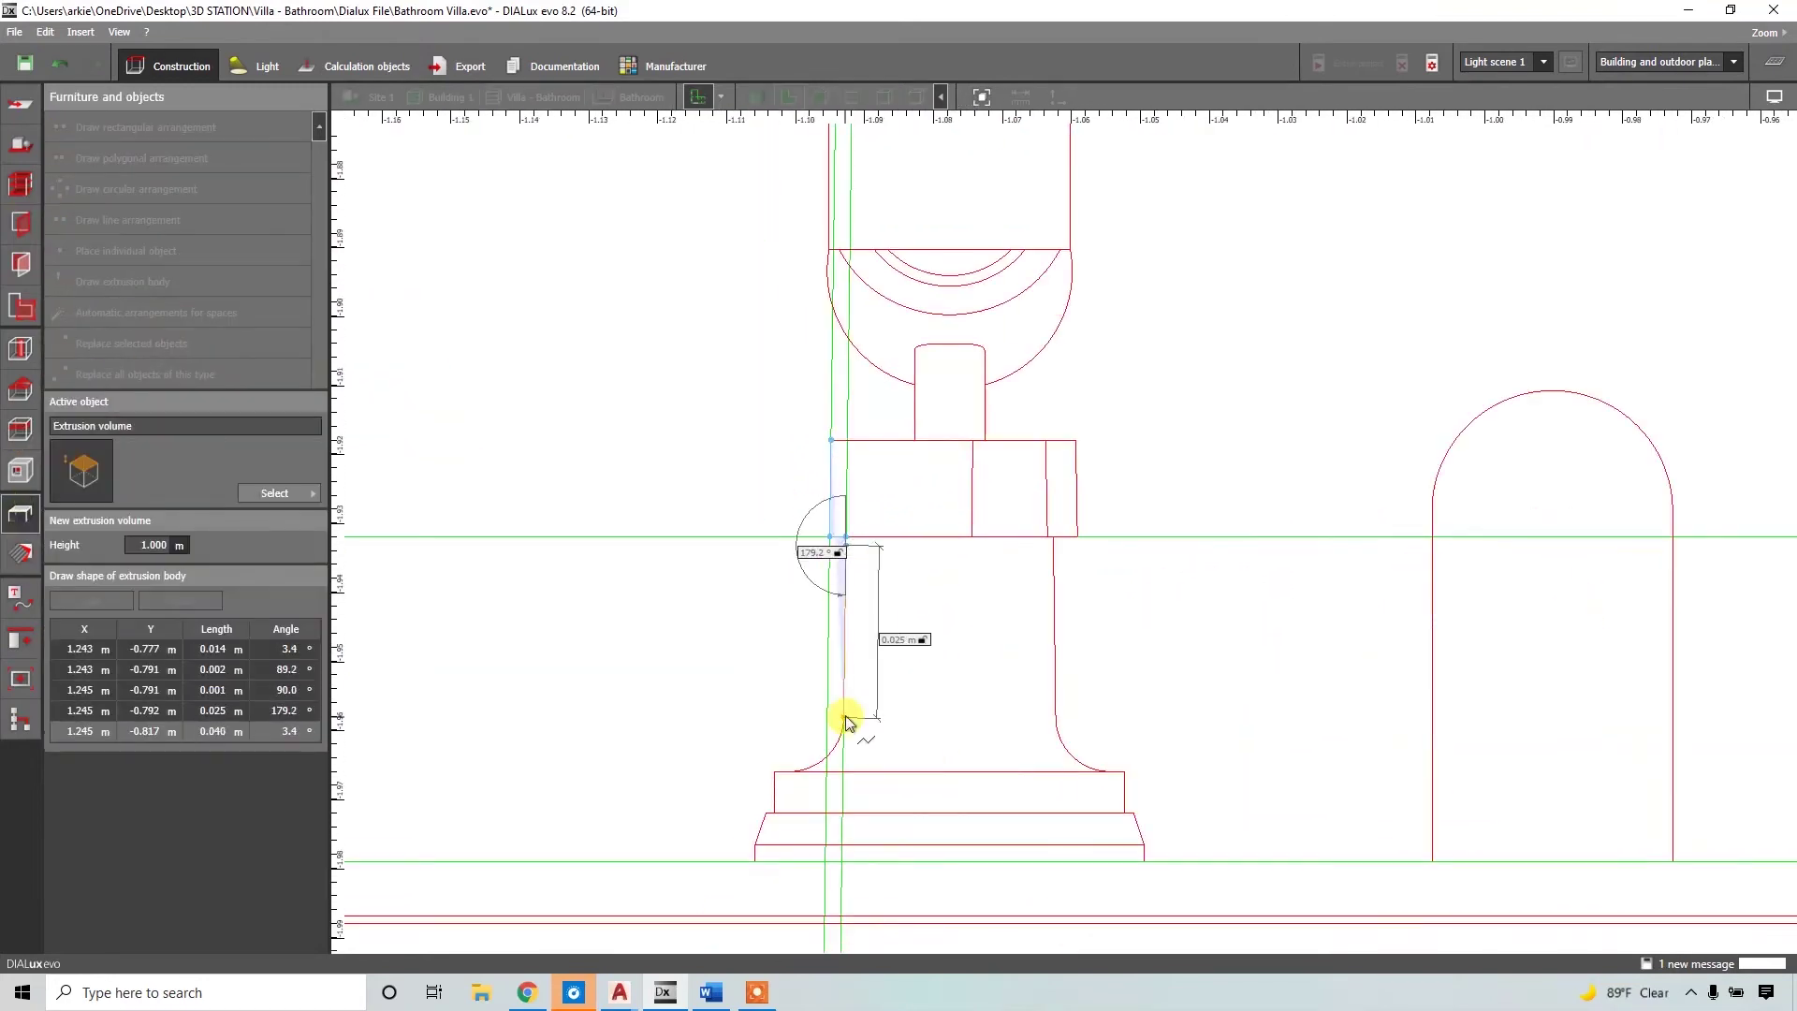
# Continue the extrusion outline around the PS fixture's stepped base, far side and rounded neck.
pyautogui.click(775, 812)
pyautogui.click(766, 812)
pyautogui.click(755, 844)
pyautogui.click(755, 846)
pyautogui.click(755, 860)
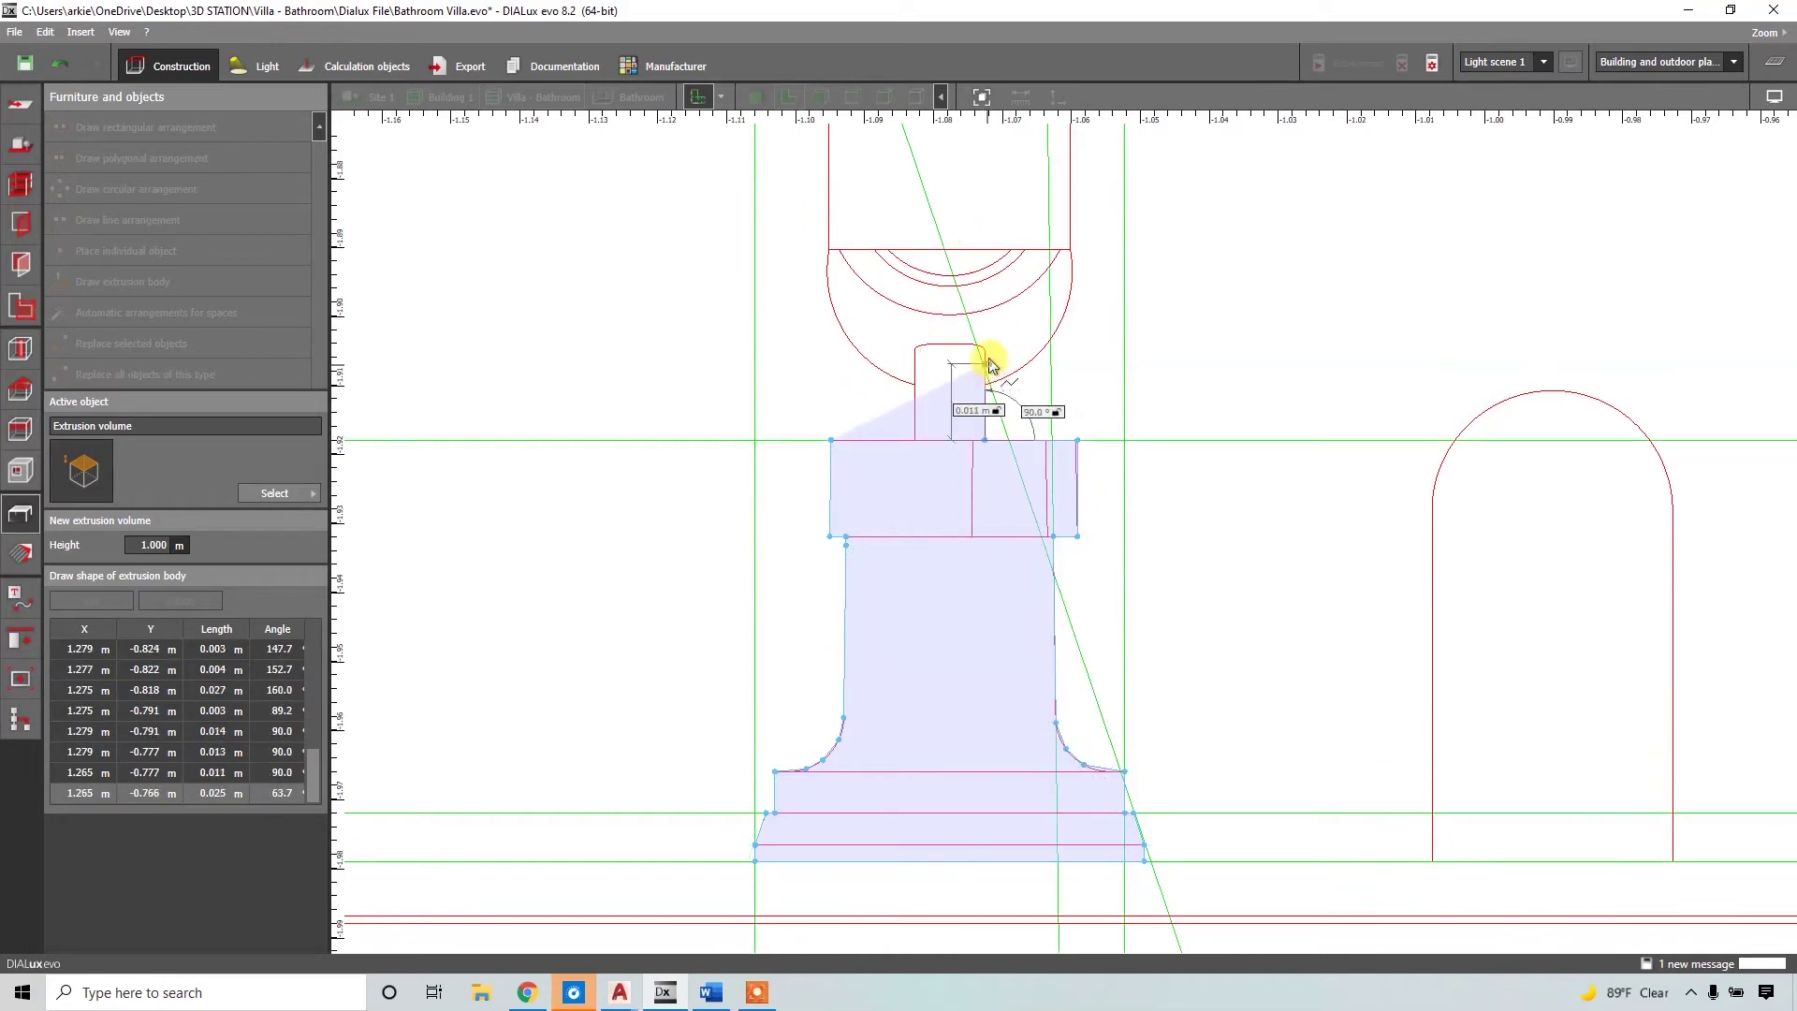
pyautogui.click(928, 343)
pyautogui.click(917, 348)
pyautogui.click(916, 440)
pyautogui.scroll(-3, 915, 441)
pyautogui.moveTo(915, 447); pyautogui.dragTo(927, 689, button='middle')
pyautogui.rightClick(928, 694)
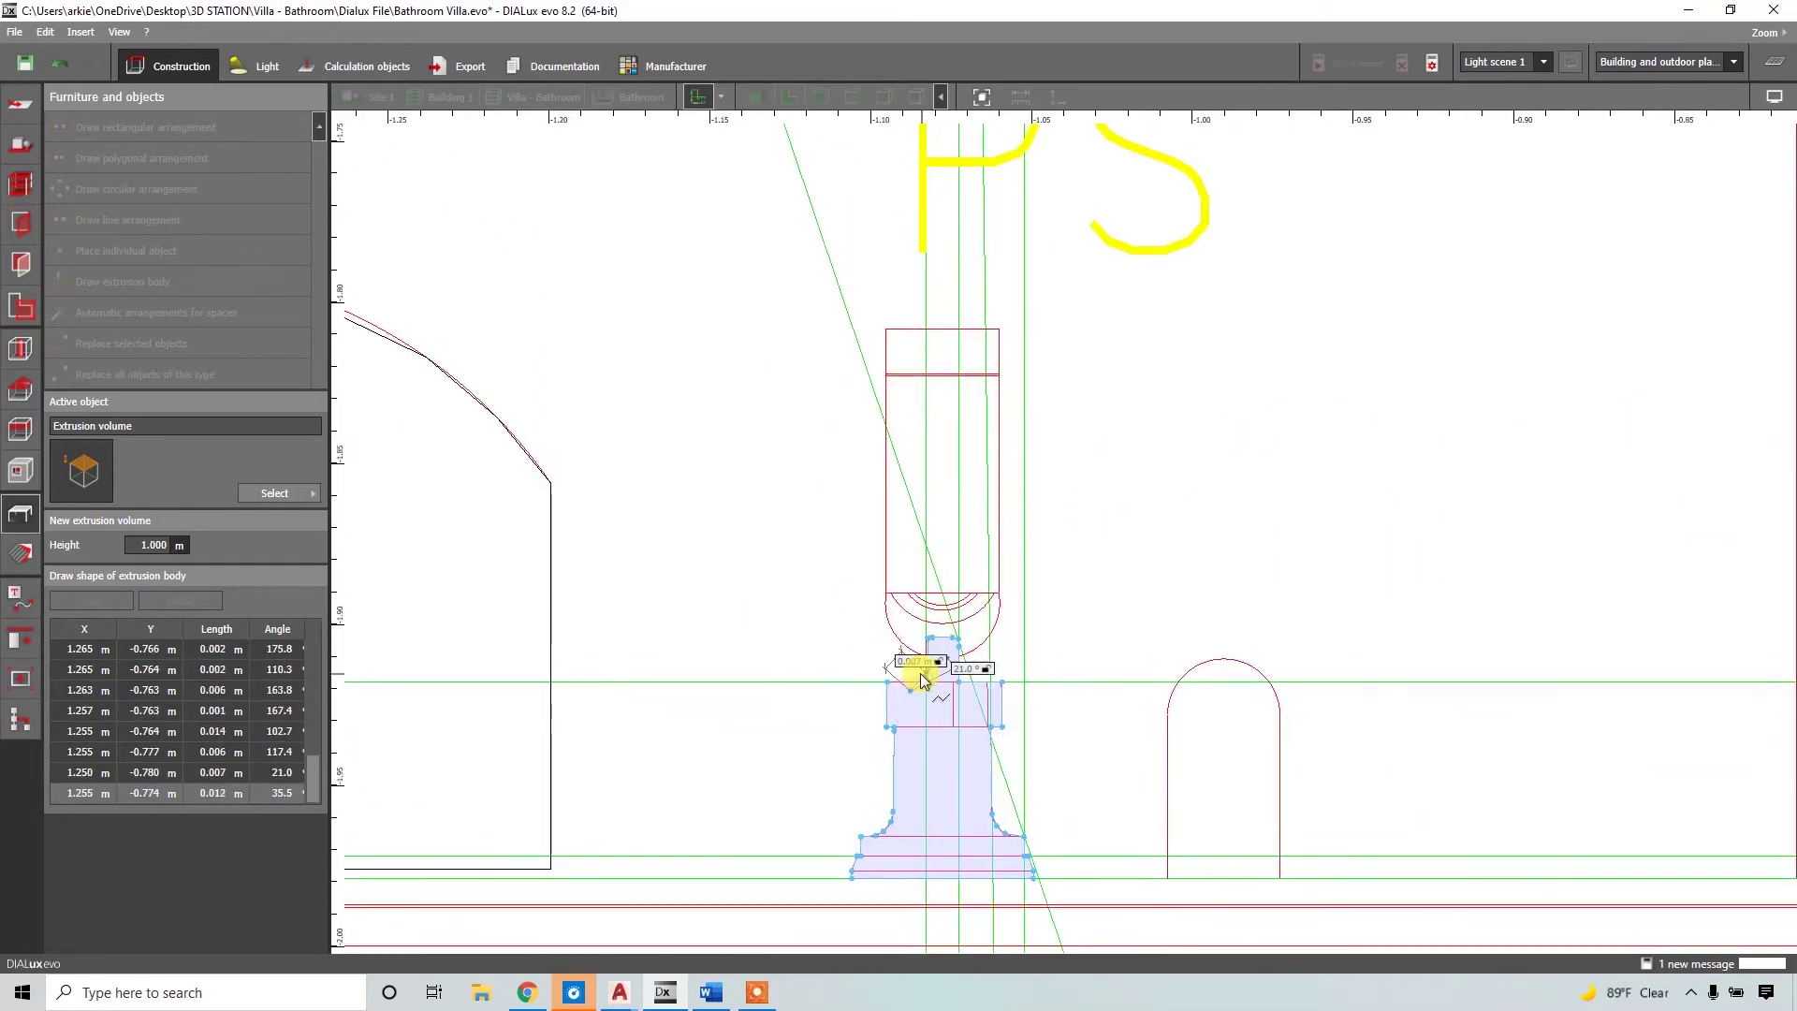
pyautogui.scroll(3, 935, 697)
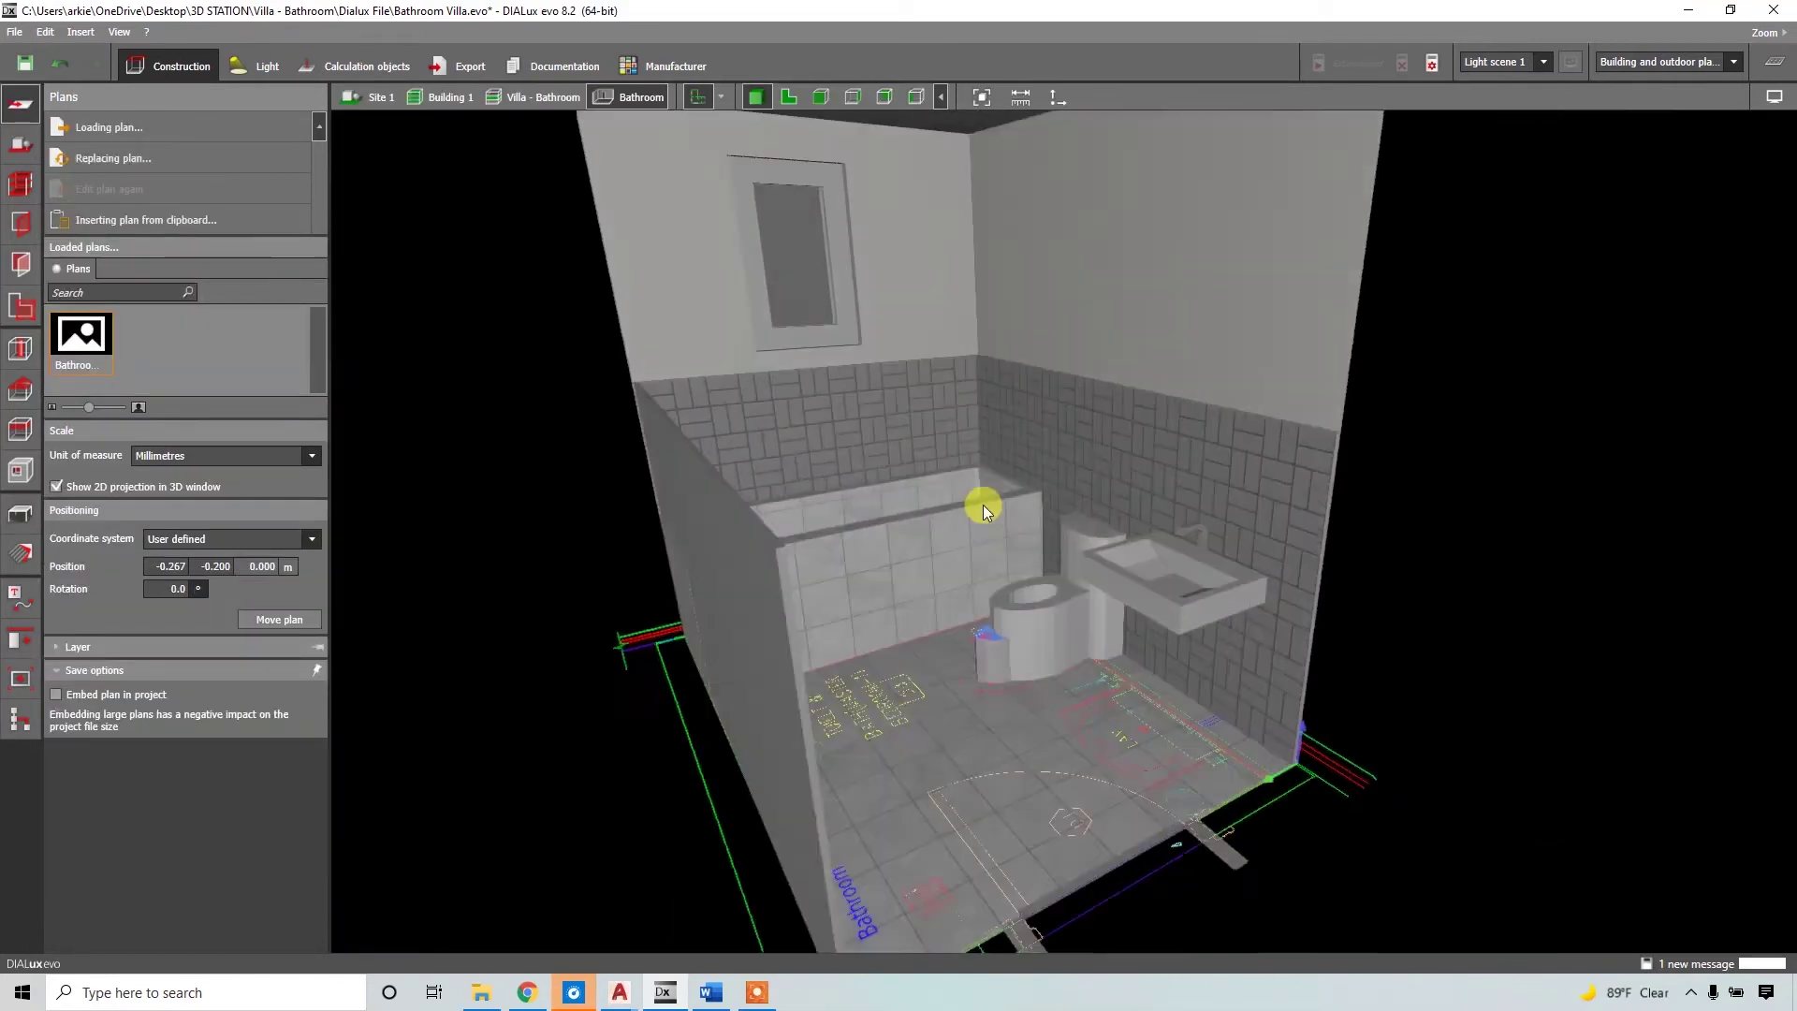
# Examine the modelled fixtures and tiled walls of the bathroom in 3D.
pyautogui.scroll(3, 982, 506)
pyautogui.moveTo(1085, 676); pyautogui.dragTo(1263, 487, button='right')
pyautogui.scroll(-3, 1402, 262)
pyautogui.moveTo(1264, 486); pyautogui.dragTo(719, 638, button='middle')
pyautogui.scroll(2, 719, 638)
pyautogui.moveTo(1155, 611); pyautogui.dragTo(1171, 317)
pyautogui.moveTo(1201, 502); pyautogui.dragTo(1132, 678)
# Load the bathroom section drawing from the Villa - Bathroom project's Data folder as a second plan, scaled in millimetres with the default origin.
pyautogui.click(794, 95)
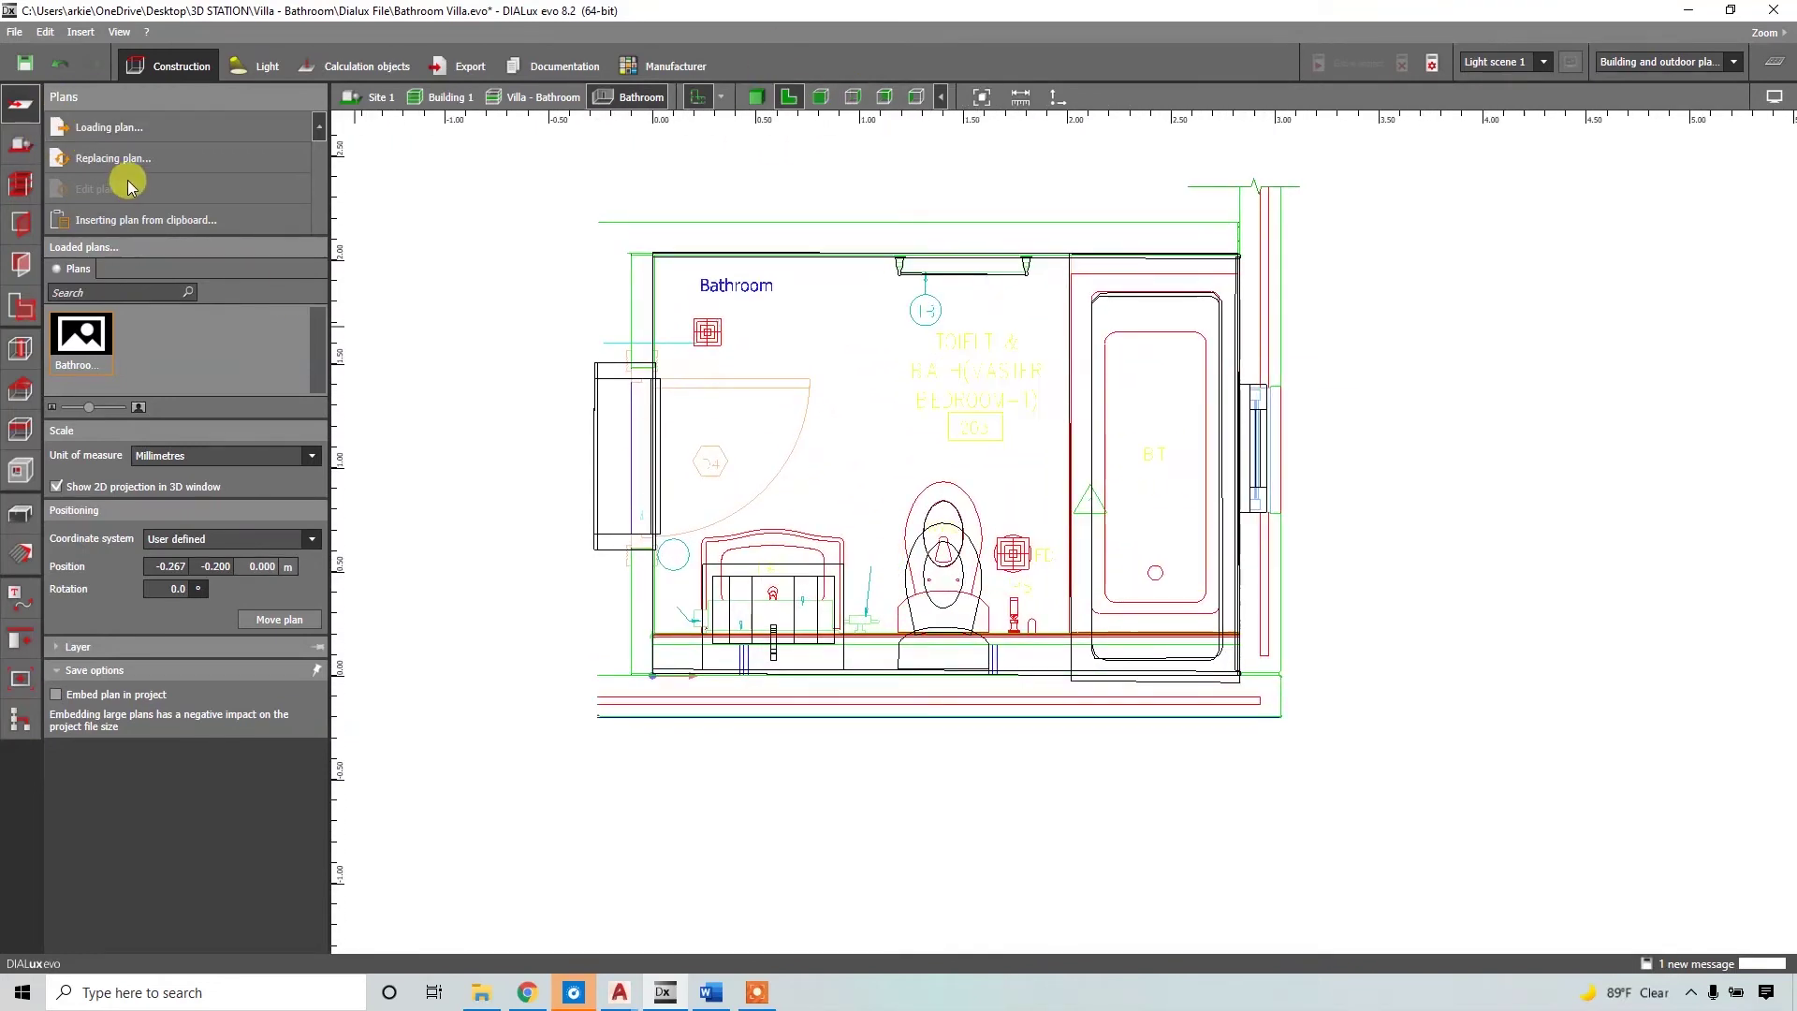
pyautogui.click(128, 129)
pyautogui.click(106, 332)
pyautogui.doubleClick(743, 326)
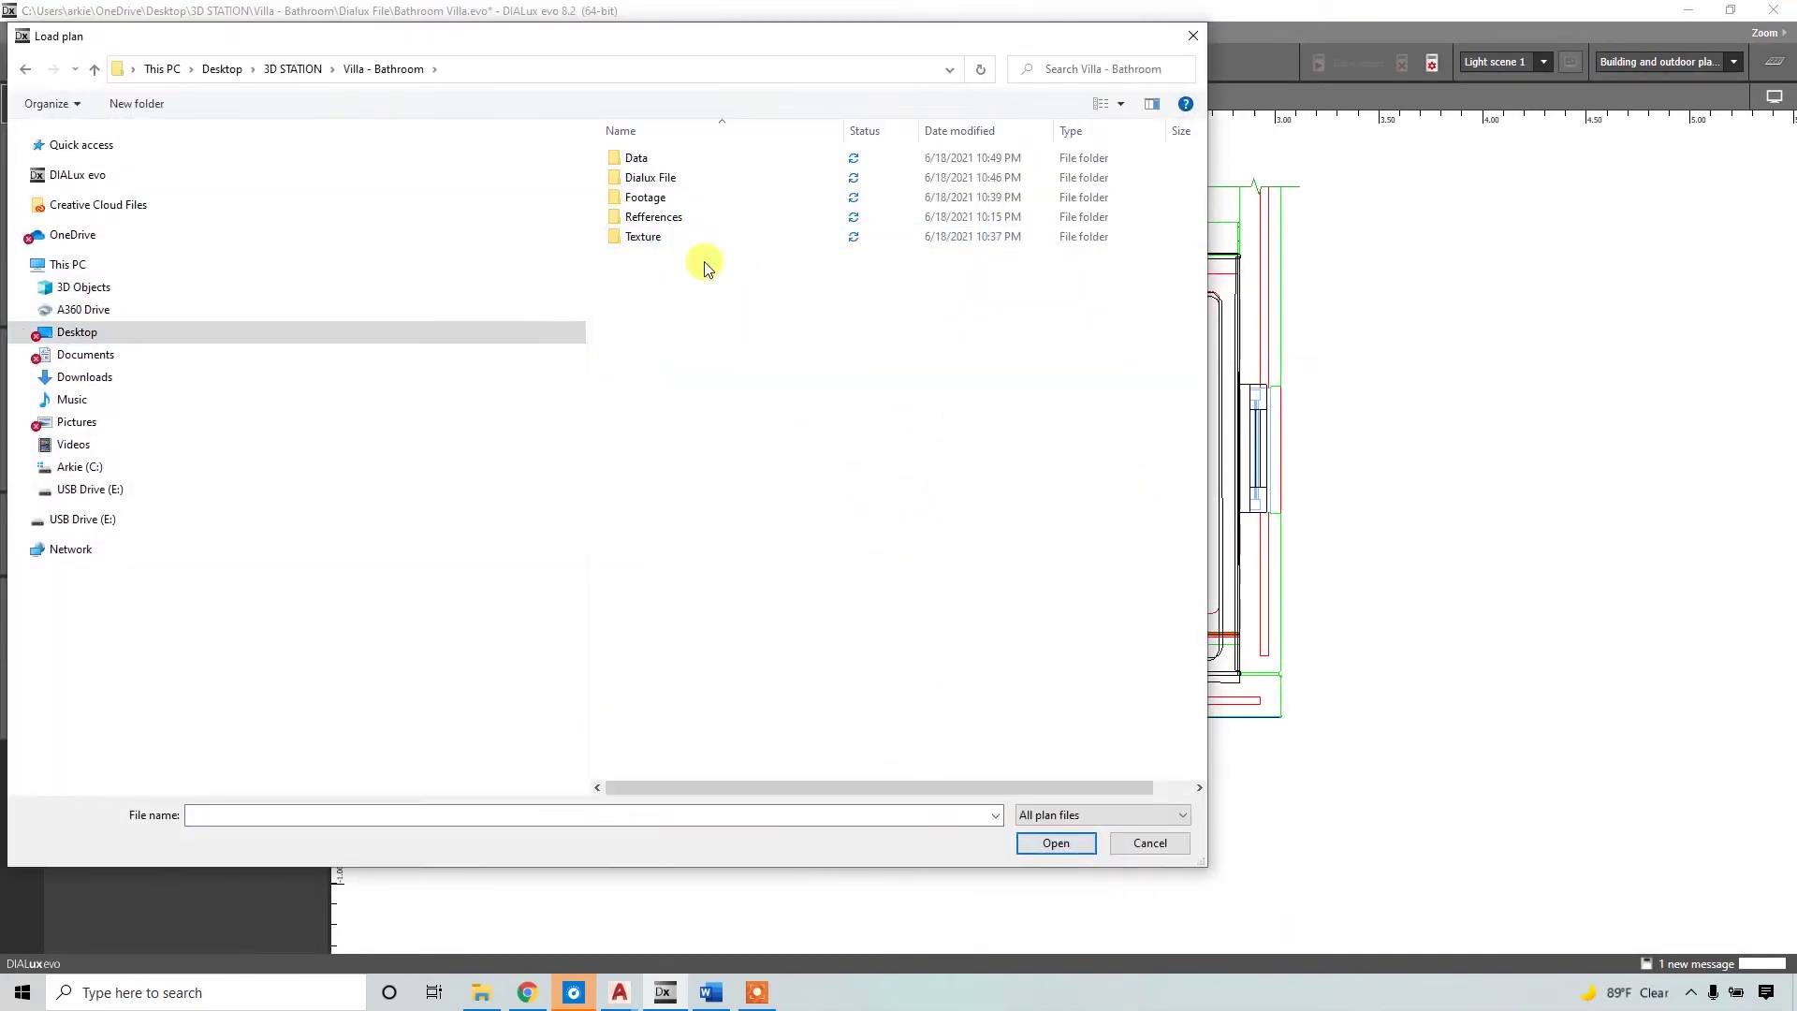
pyautogui.doubleClick(726, 159)
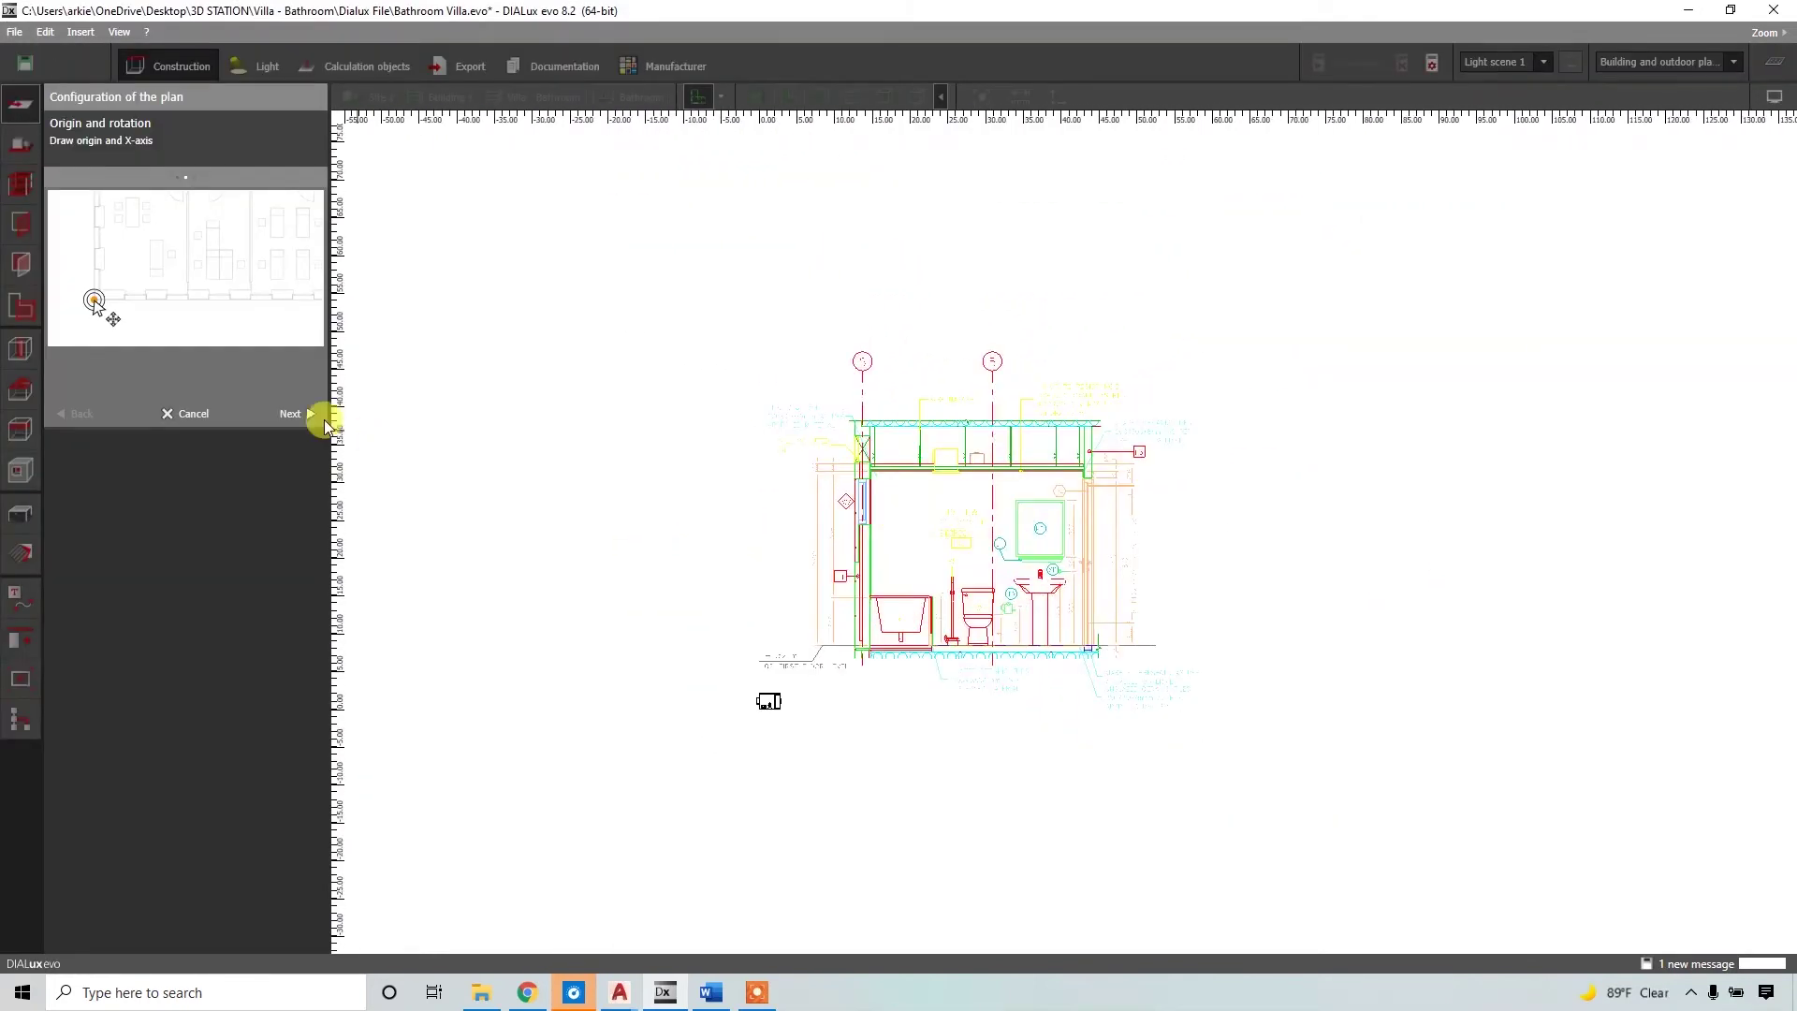
pyautogui.click(292, 414)
pyautogui.click(312, 386)
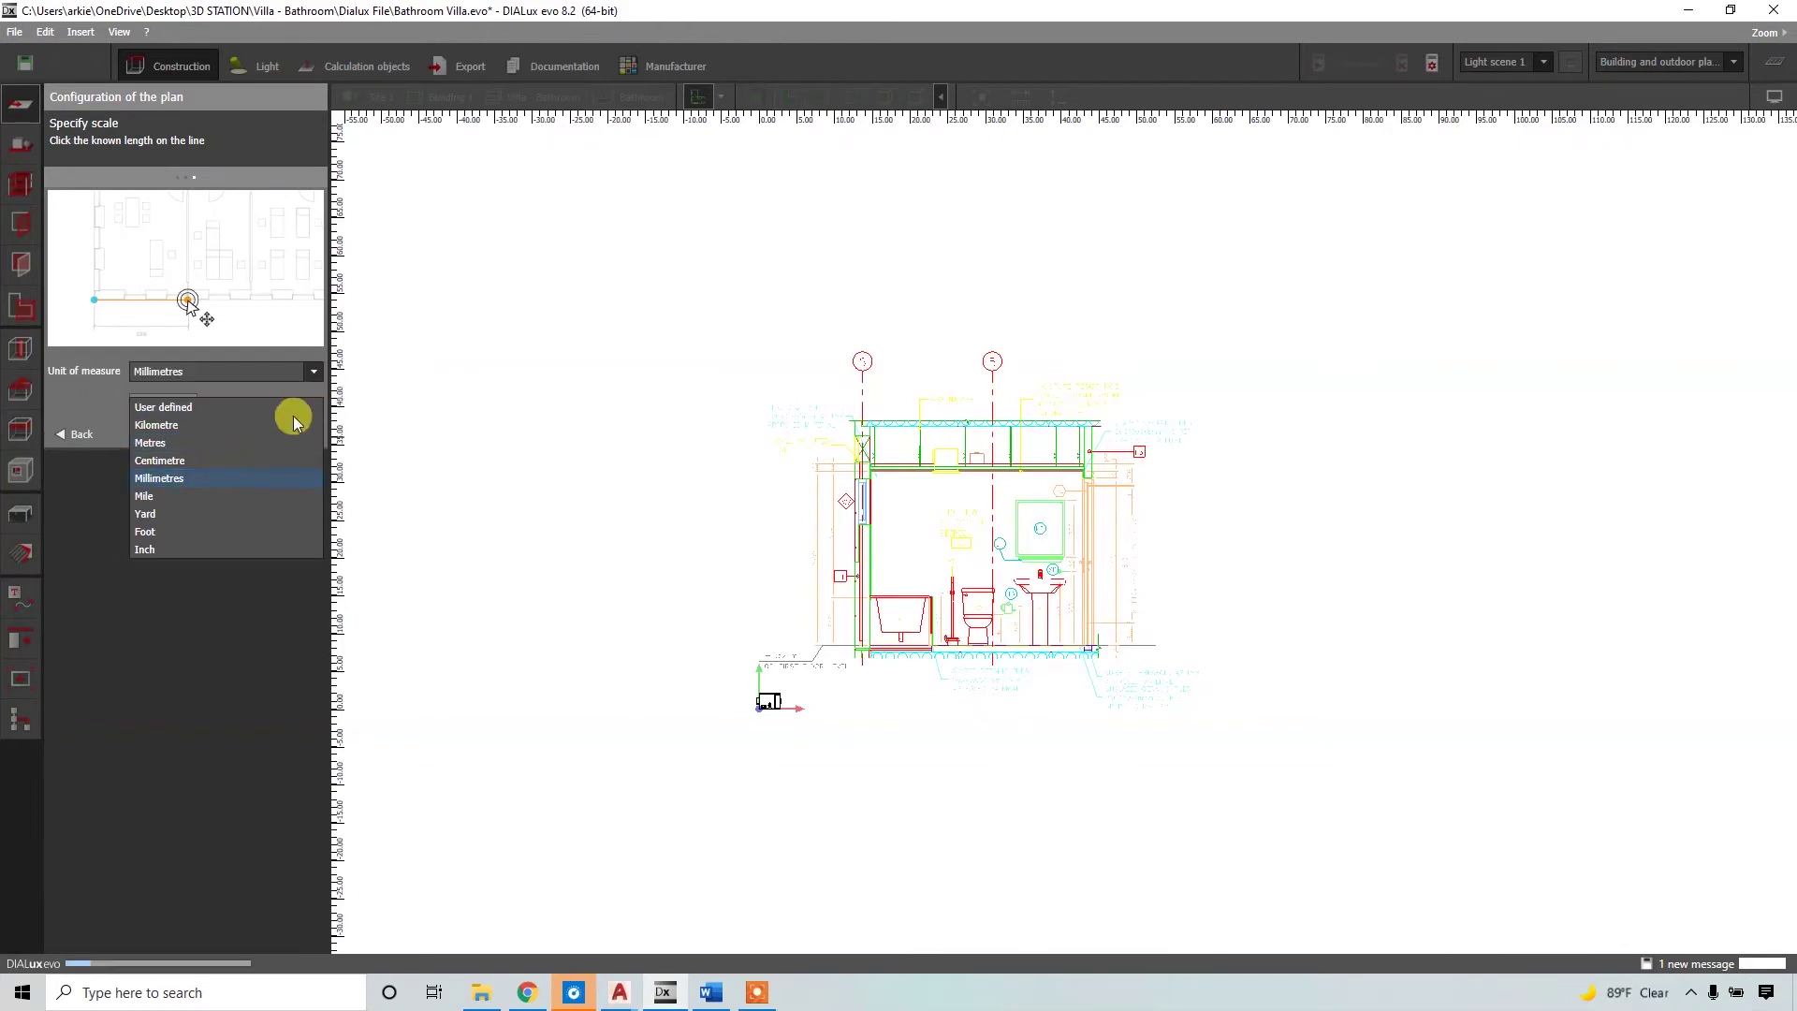
pyautogui.click(260, 423)
# Trace the MR mirror outline in the section drawing as a closed 0.640 by 0.740 m extrusion body.
pyautogui.scroll(-2, 1265, 613)
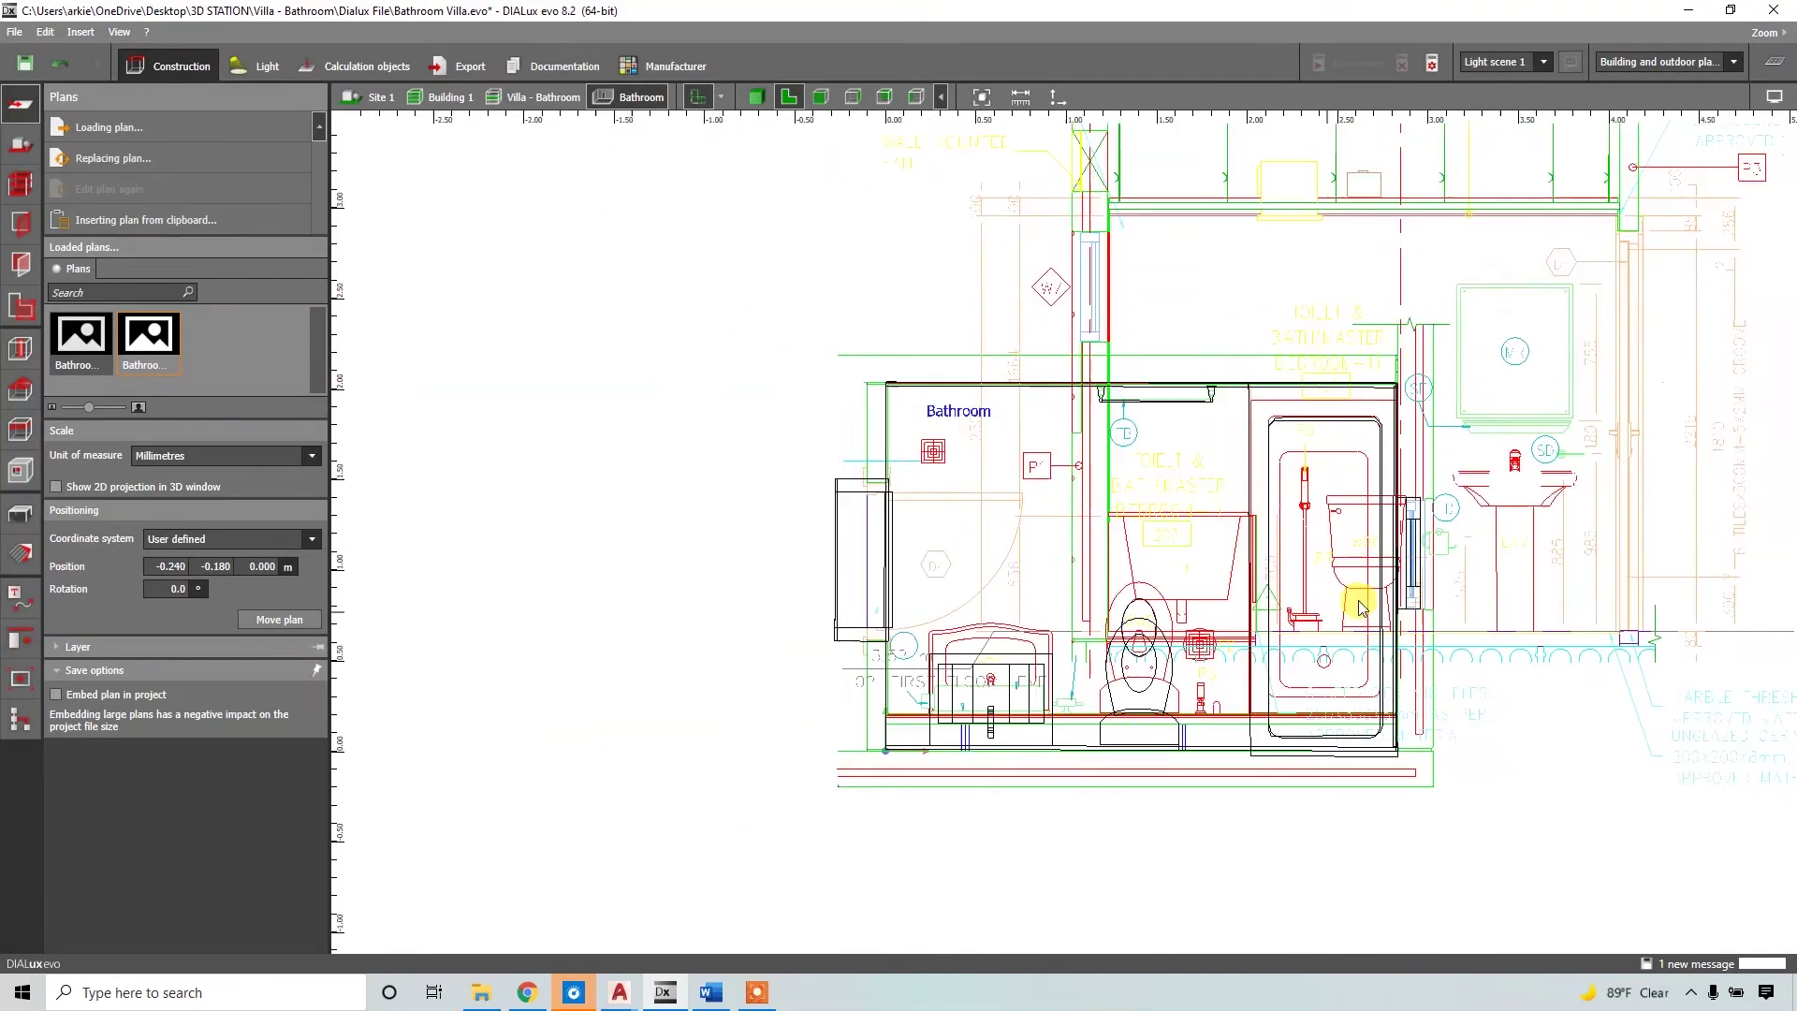
pyautogui.scroll(3, 1360, 607)
pyautogui.click(26, 516)
pyautogui.scroll(6, 1033, 480)
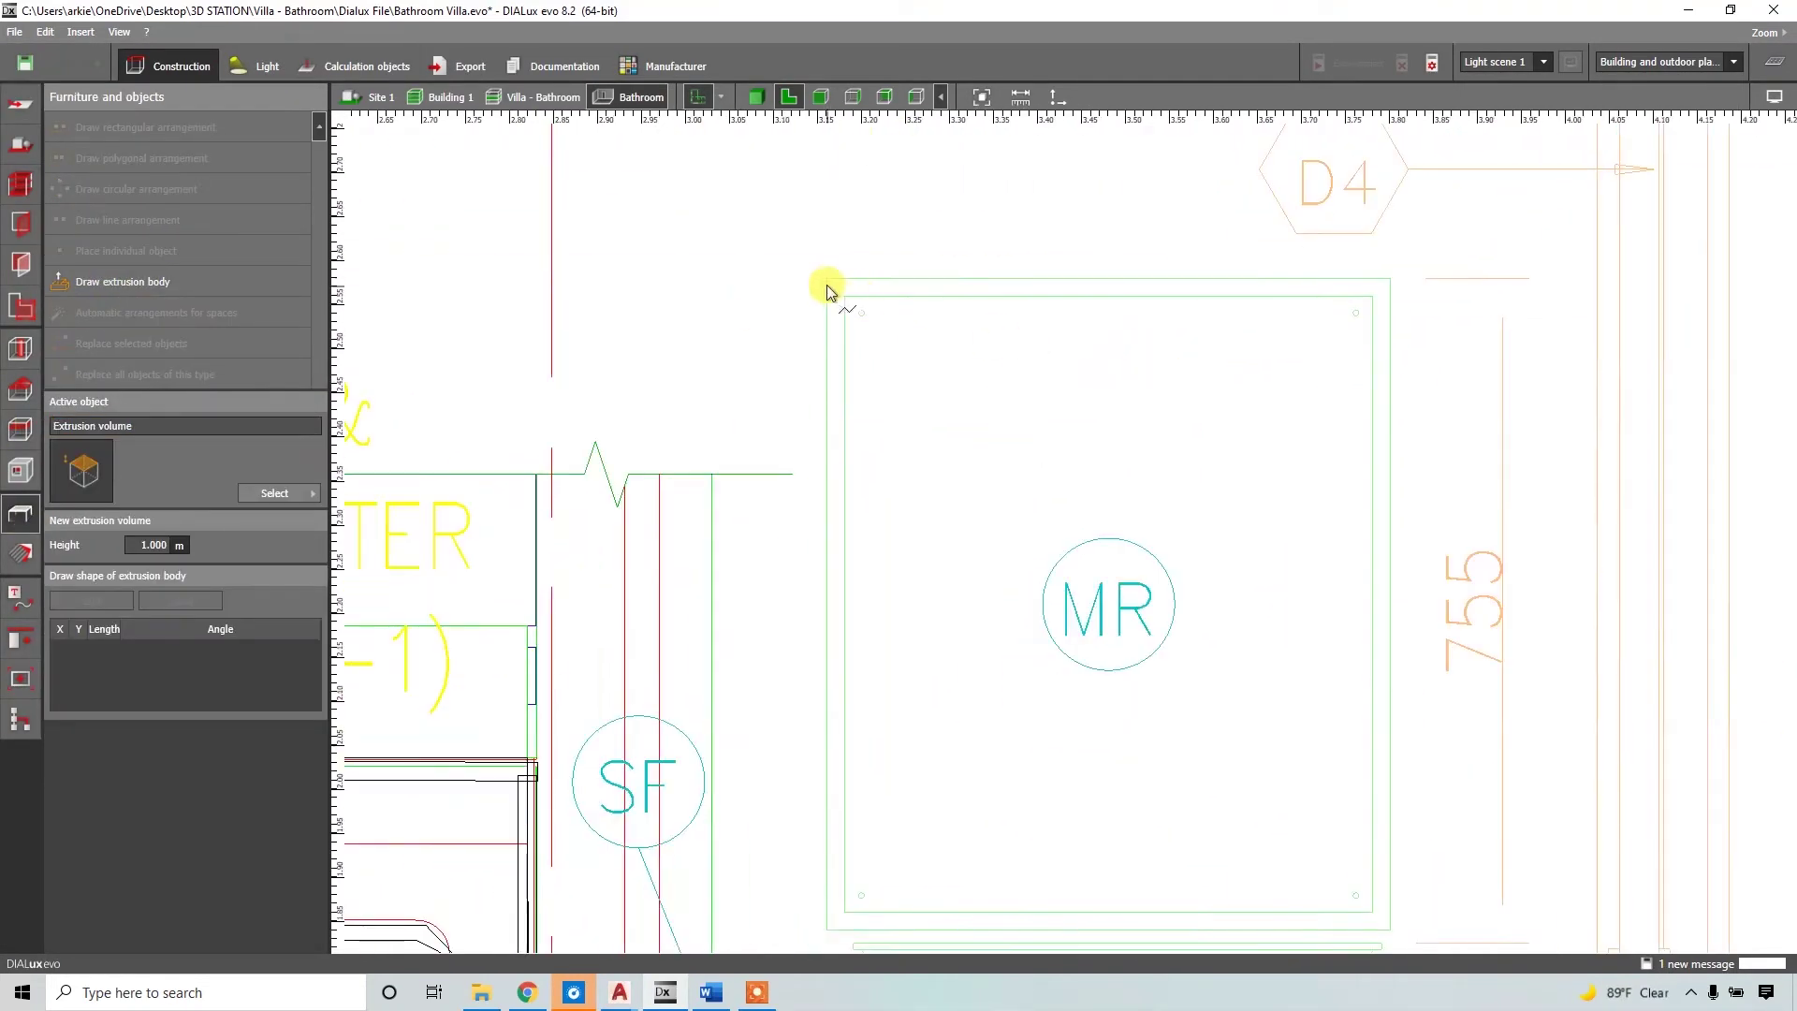
pyautogui.click(827, 281)
pyautogui.scroll(-1, 827, 284)
pyautogui.moveTo(918, 578); pyautogui.dragTo(902, 441, button='middle')
pyautogui.click(811, 682)
pyautogui.click(1276, 682)
pyautogui.moveTo(1297, 176); pyautogui.dragTo(1296, 306, button='middle')
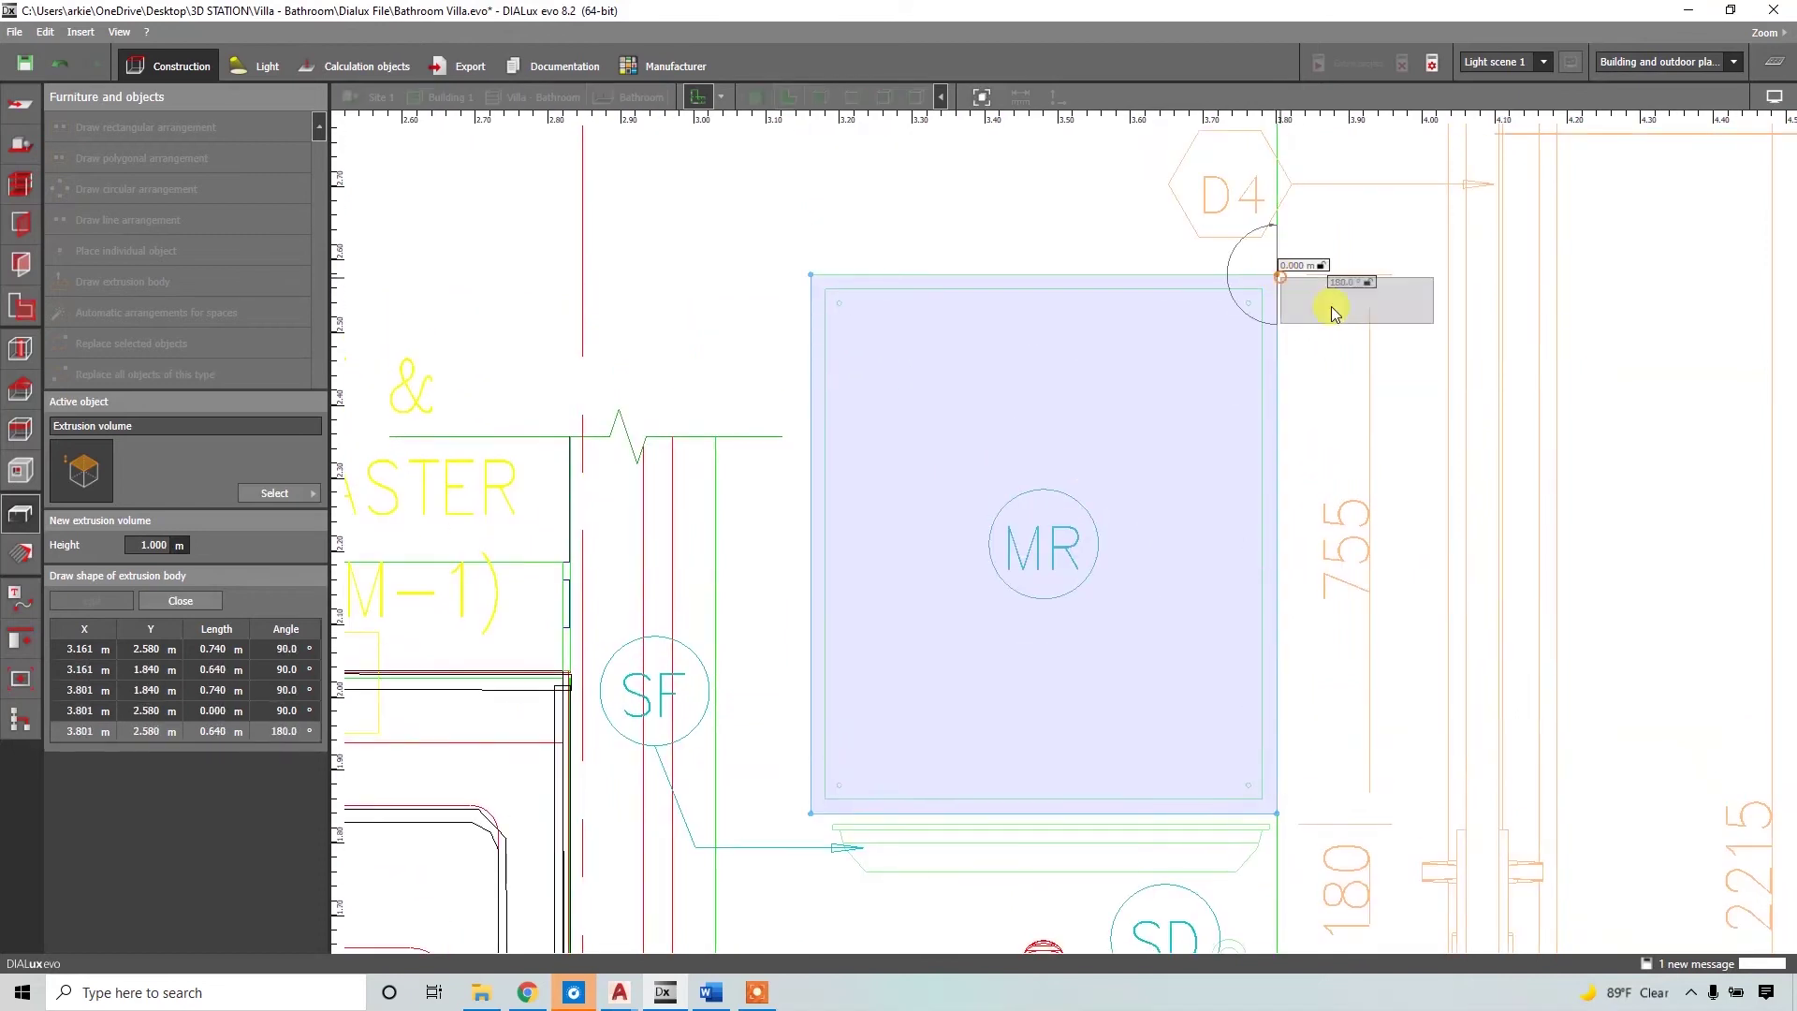
pyautogui.click(1329, 294)
pyautogui.scroll(-1, 1014, 590)
pyautogui.scroll(1, 802, 755)
# In the 3D site view, set the mirror body's height to 0.1 m and scale its thickness down to 0.011 m.
pyautogui.click(756, 97)
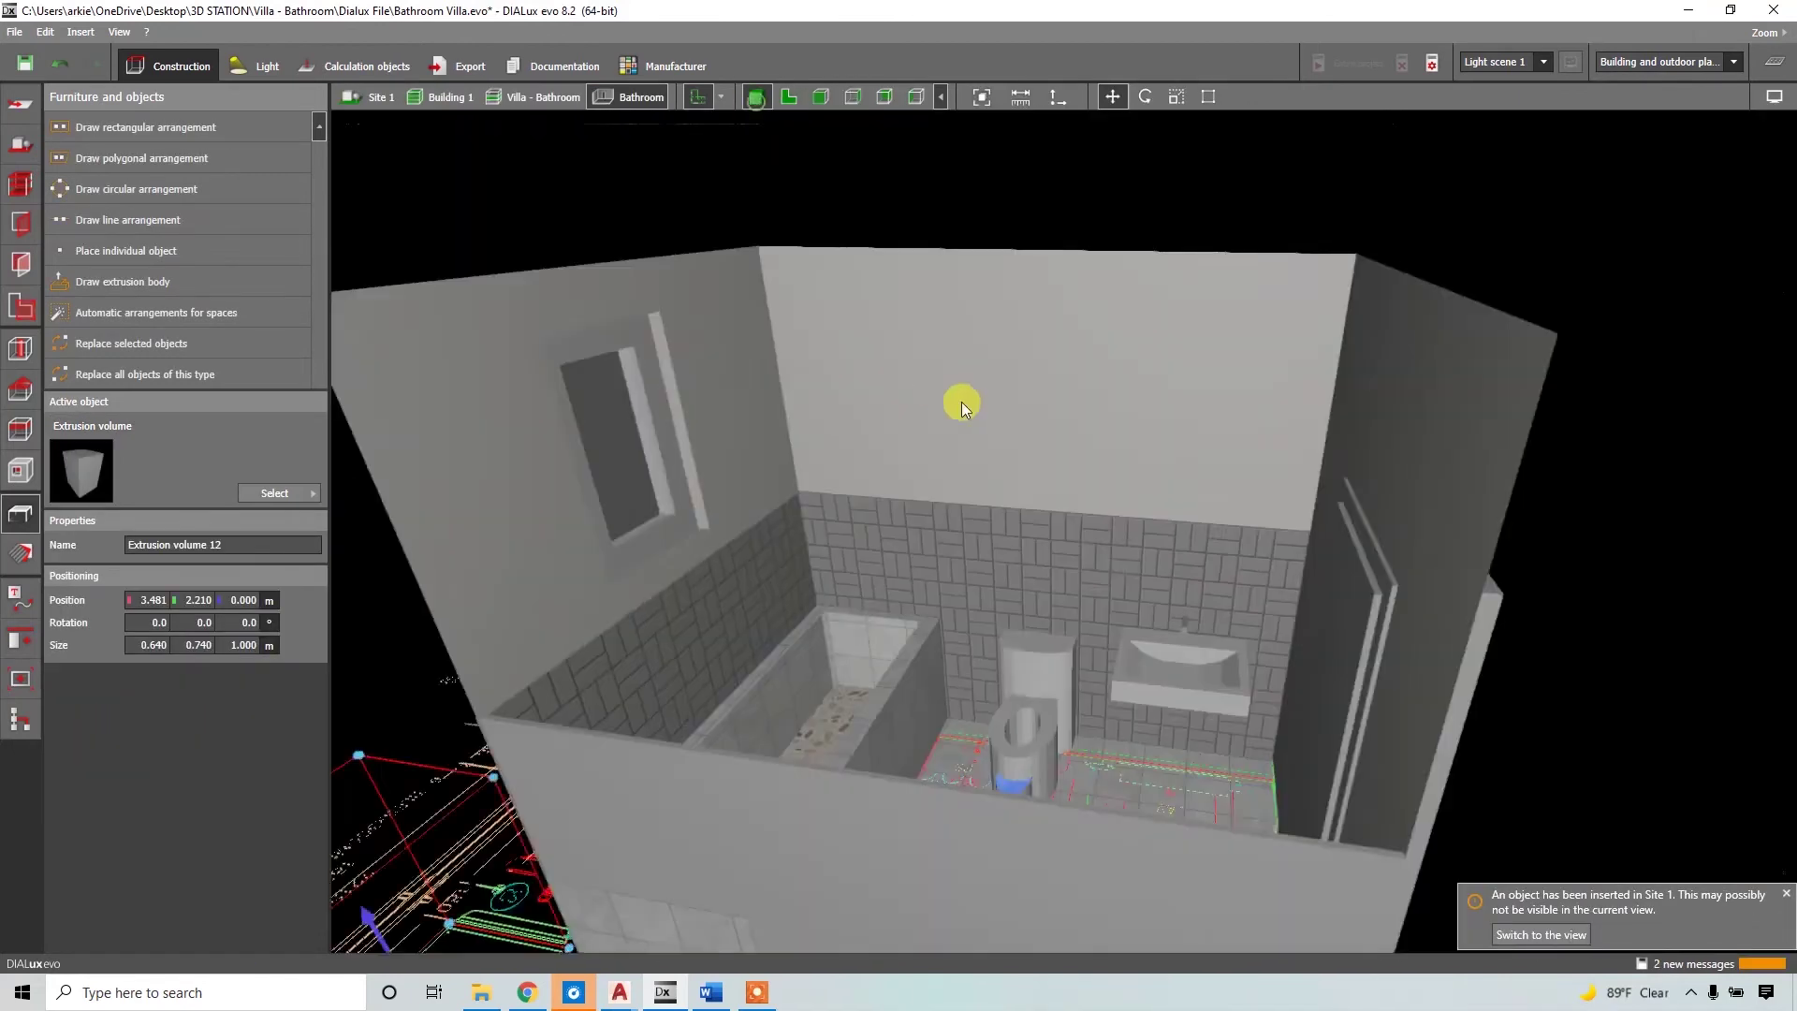
pyautogui.moveTo(962, 401); pyautogui.dragTo(375, 707, button='right')
pyautogui.scroll(-3, 952, 541)
pyautogui.scroll(2, 952, 541)
pyautogui.moveTo(952, 541); pyautogui.dragTo(974, 437, button='middle')
pyautogui.click(945, 527)
pyautogui.click(365, 96)
pyautogui.moveTo(615, 408); pyautogui.dragTo(1061, 562, button='right')
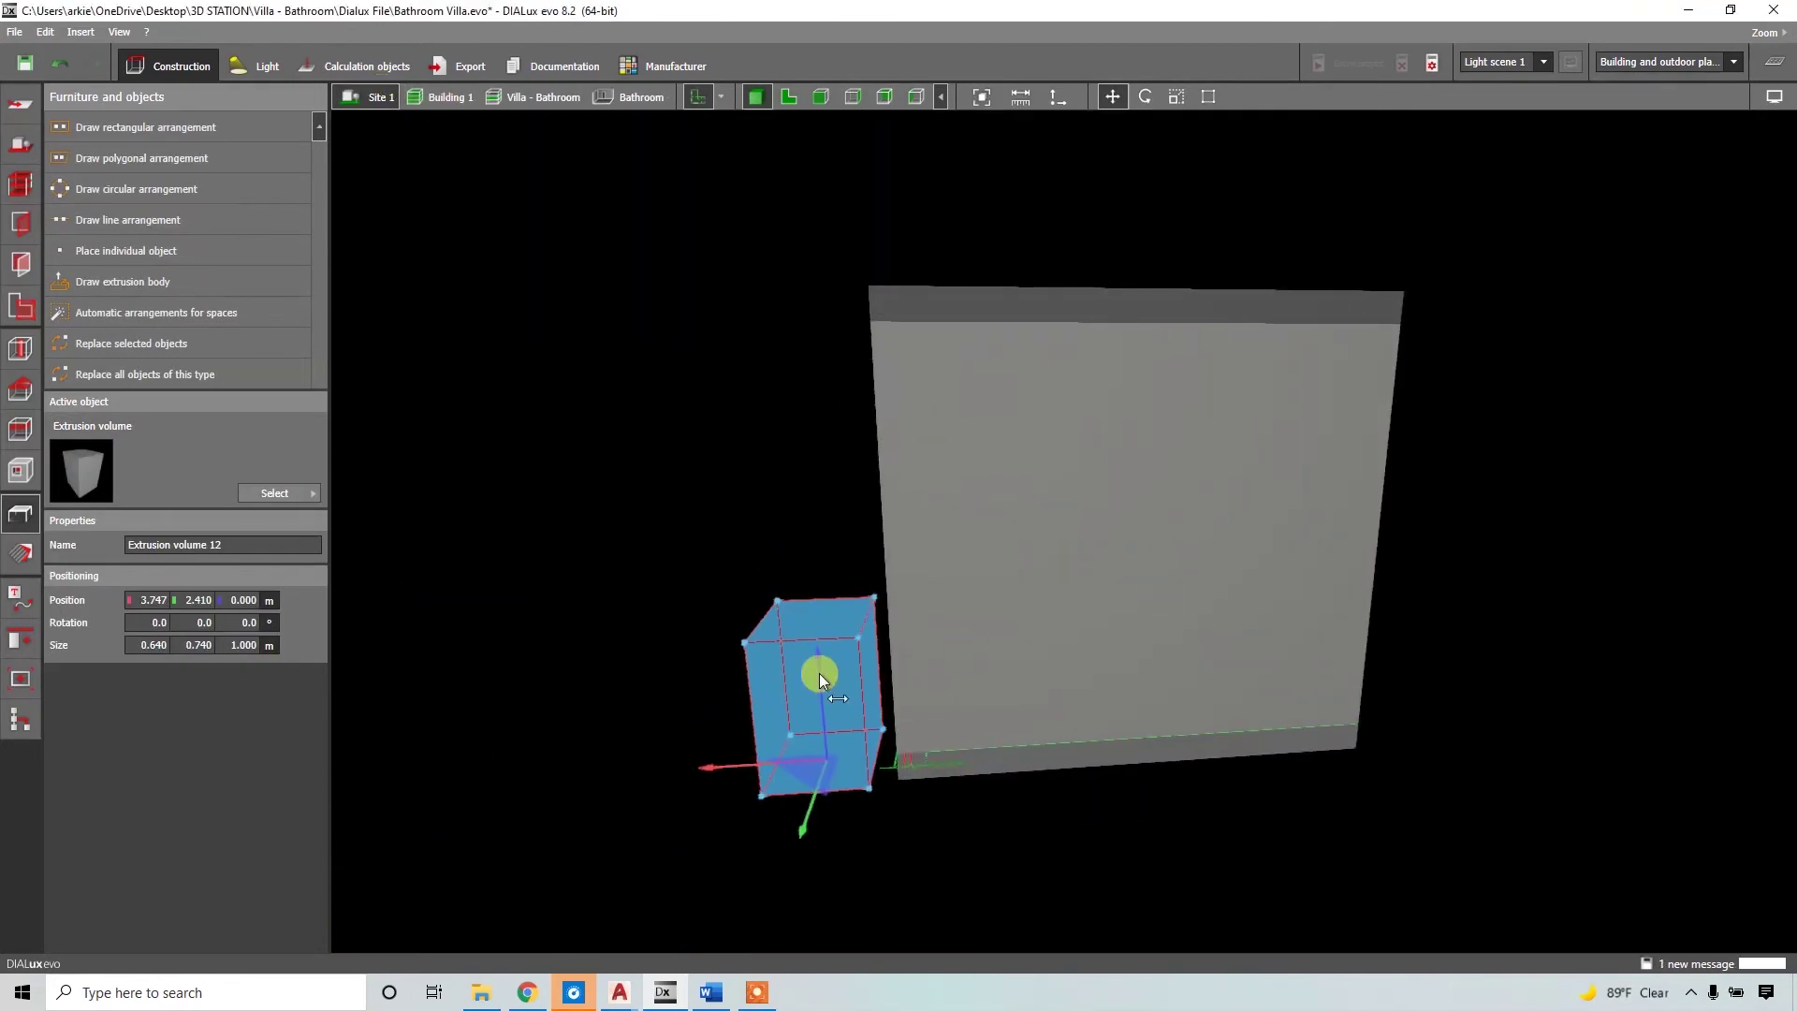
pyautogui.write('0.1')
pyautogui.press('Return')
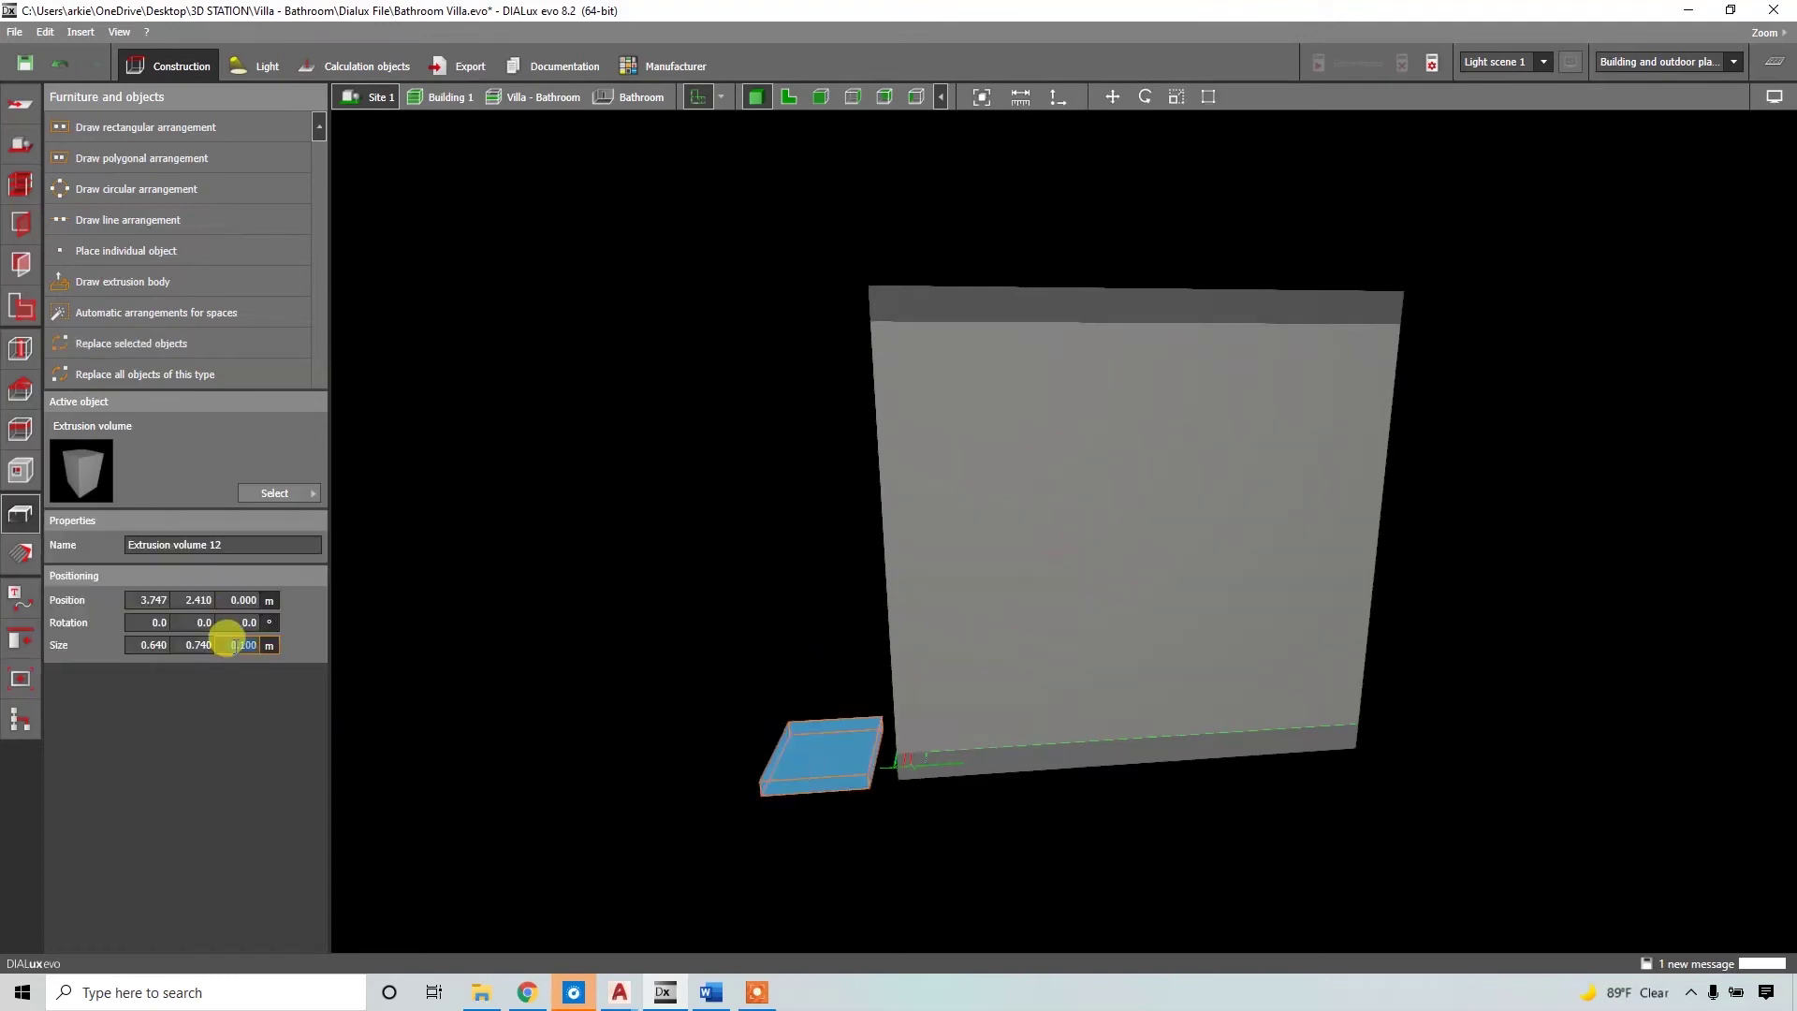
pyautogui.scroll(4, 799, 770)
pyautogui.rightClick(885, 710)
pyautogui.click(938, 582)
pyautogui.scroll(-2, 938, 659)
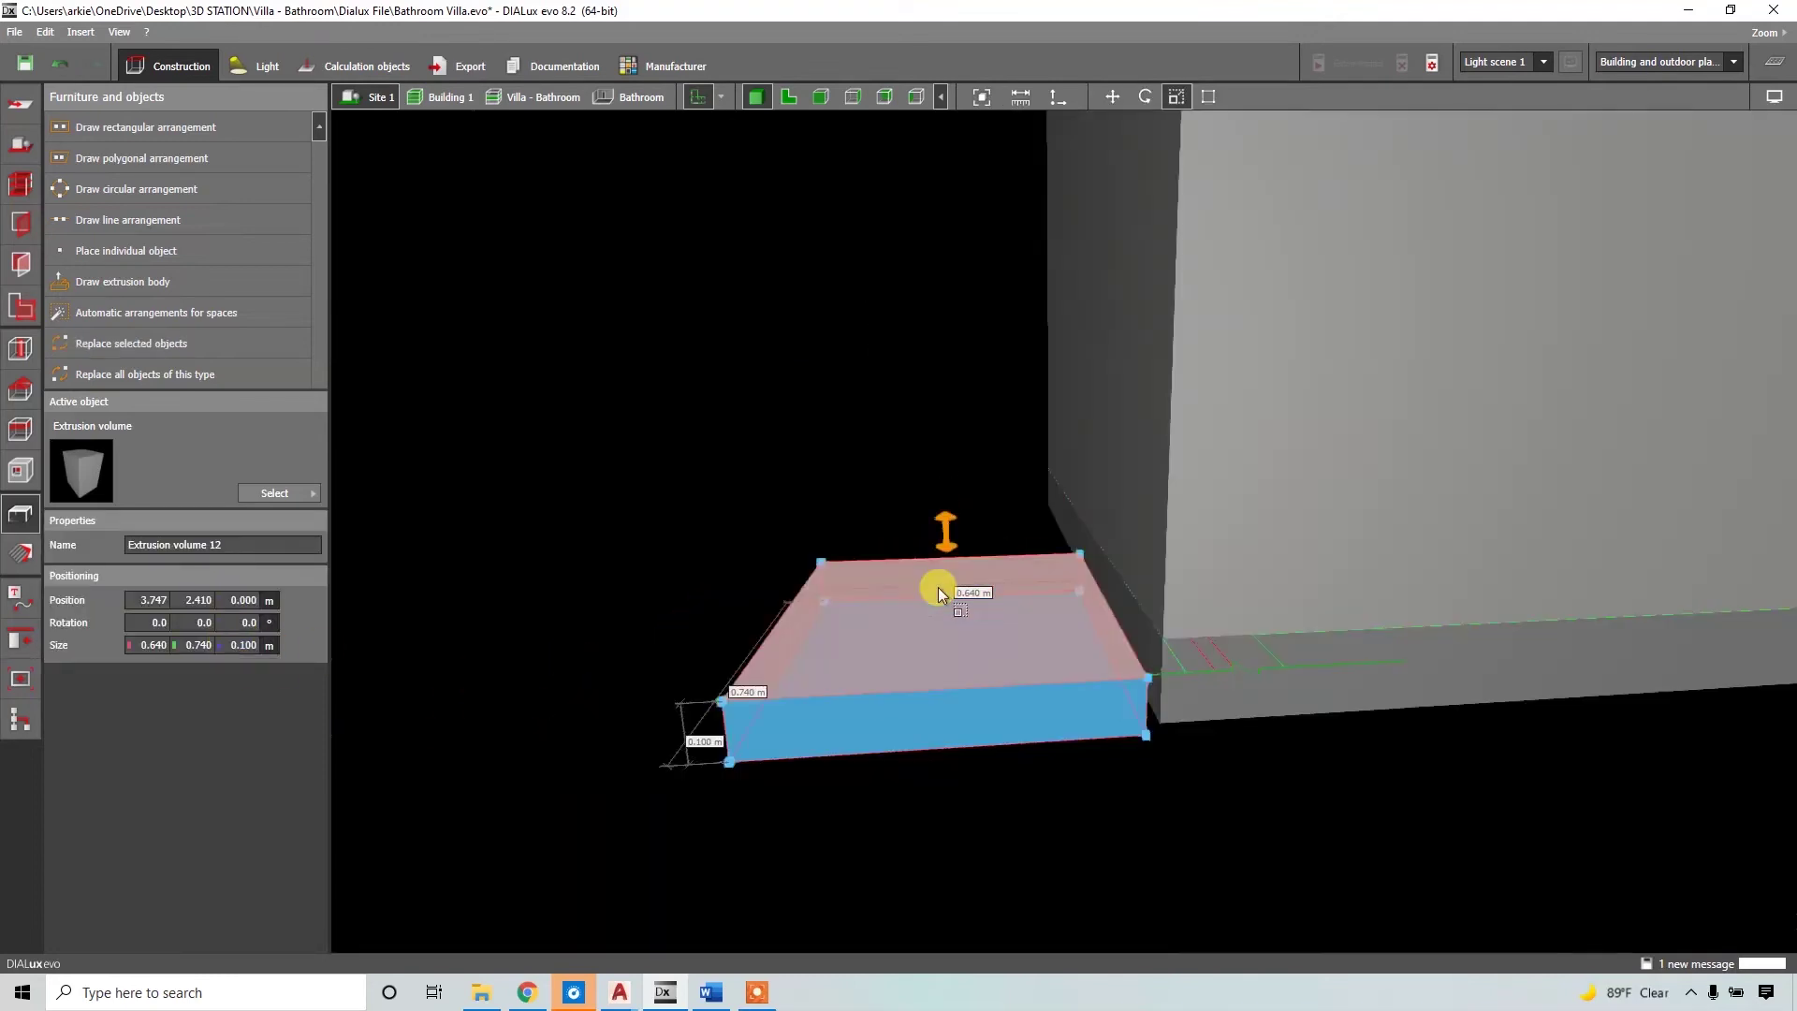
# In the bathroom plan, trace the SF shelf profile beneath the mirror as an extrusion body and close the outline.
pyautogui.click(788, 96)
pyautogui.scroll(2, 1019, 553)
pyautogui.scroll(-1, 1019, 553)
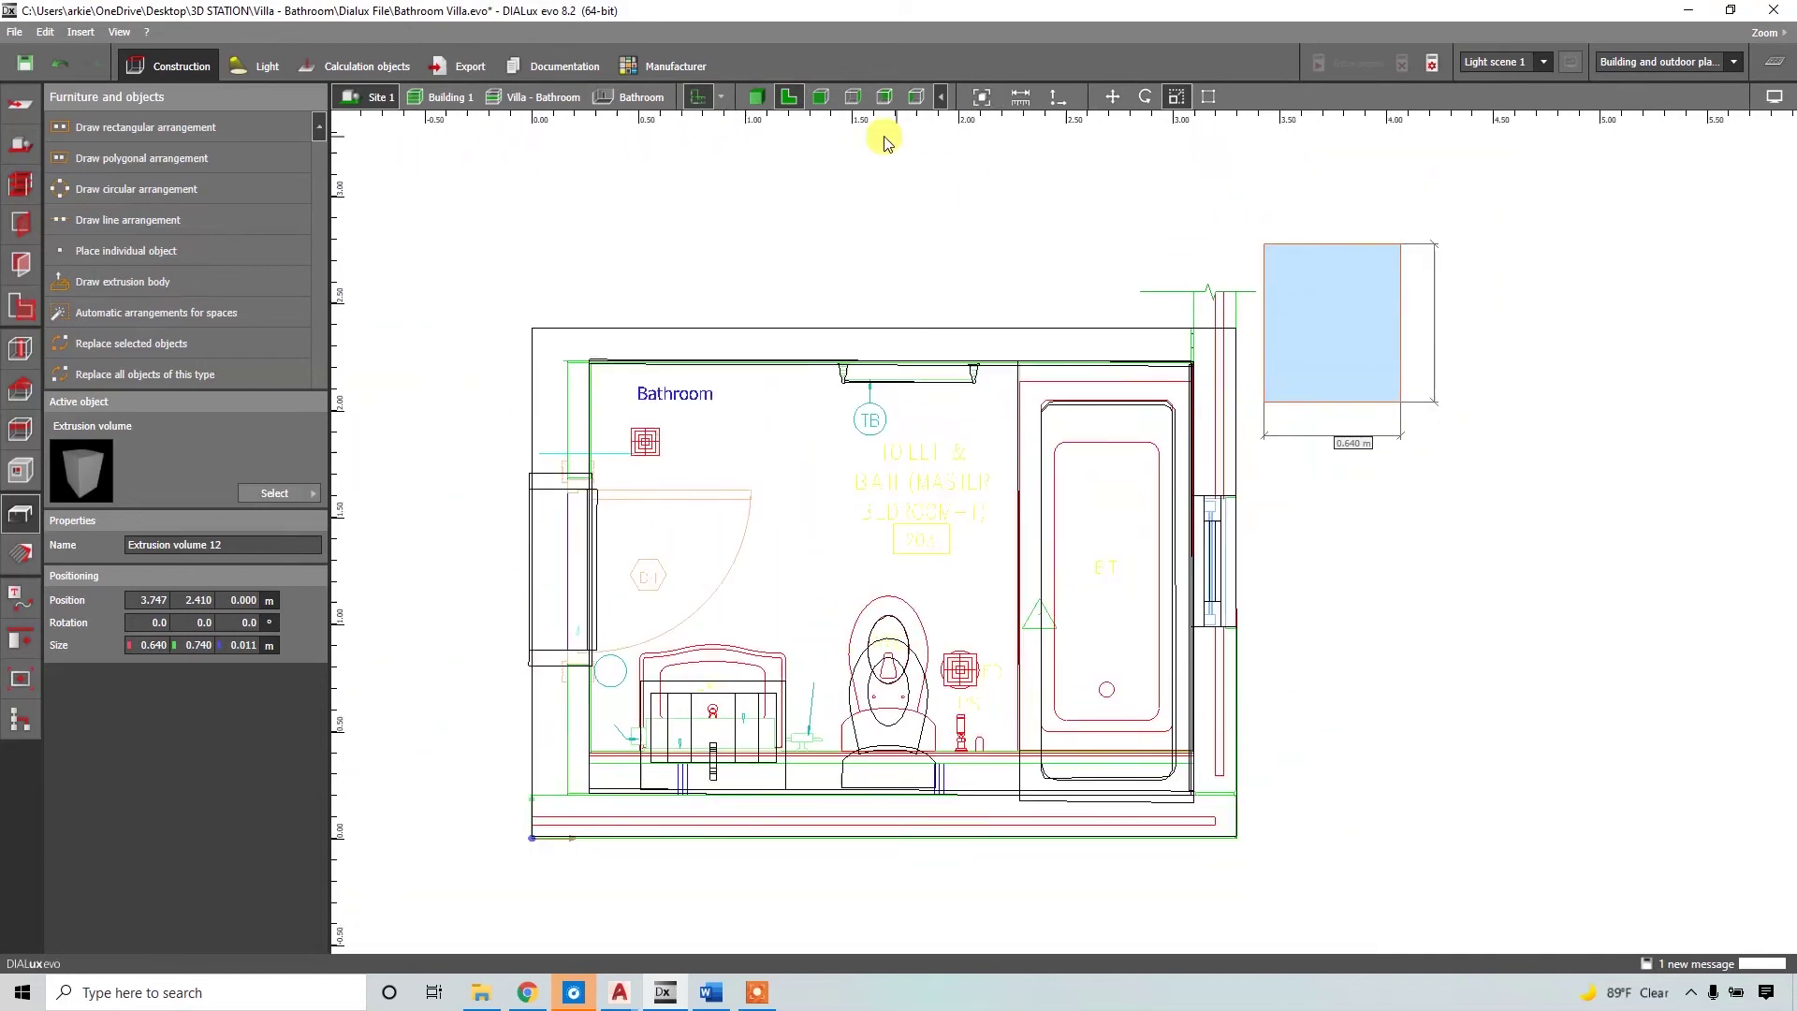
pyautogui.click(628, 96)
pyautogui.click(539, 96)
pyautogui.click(637, 99)
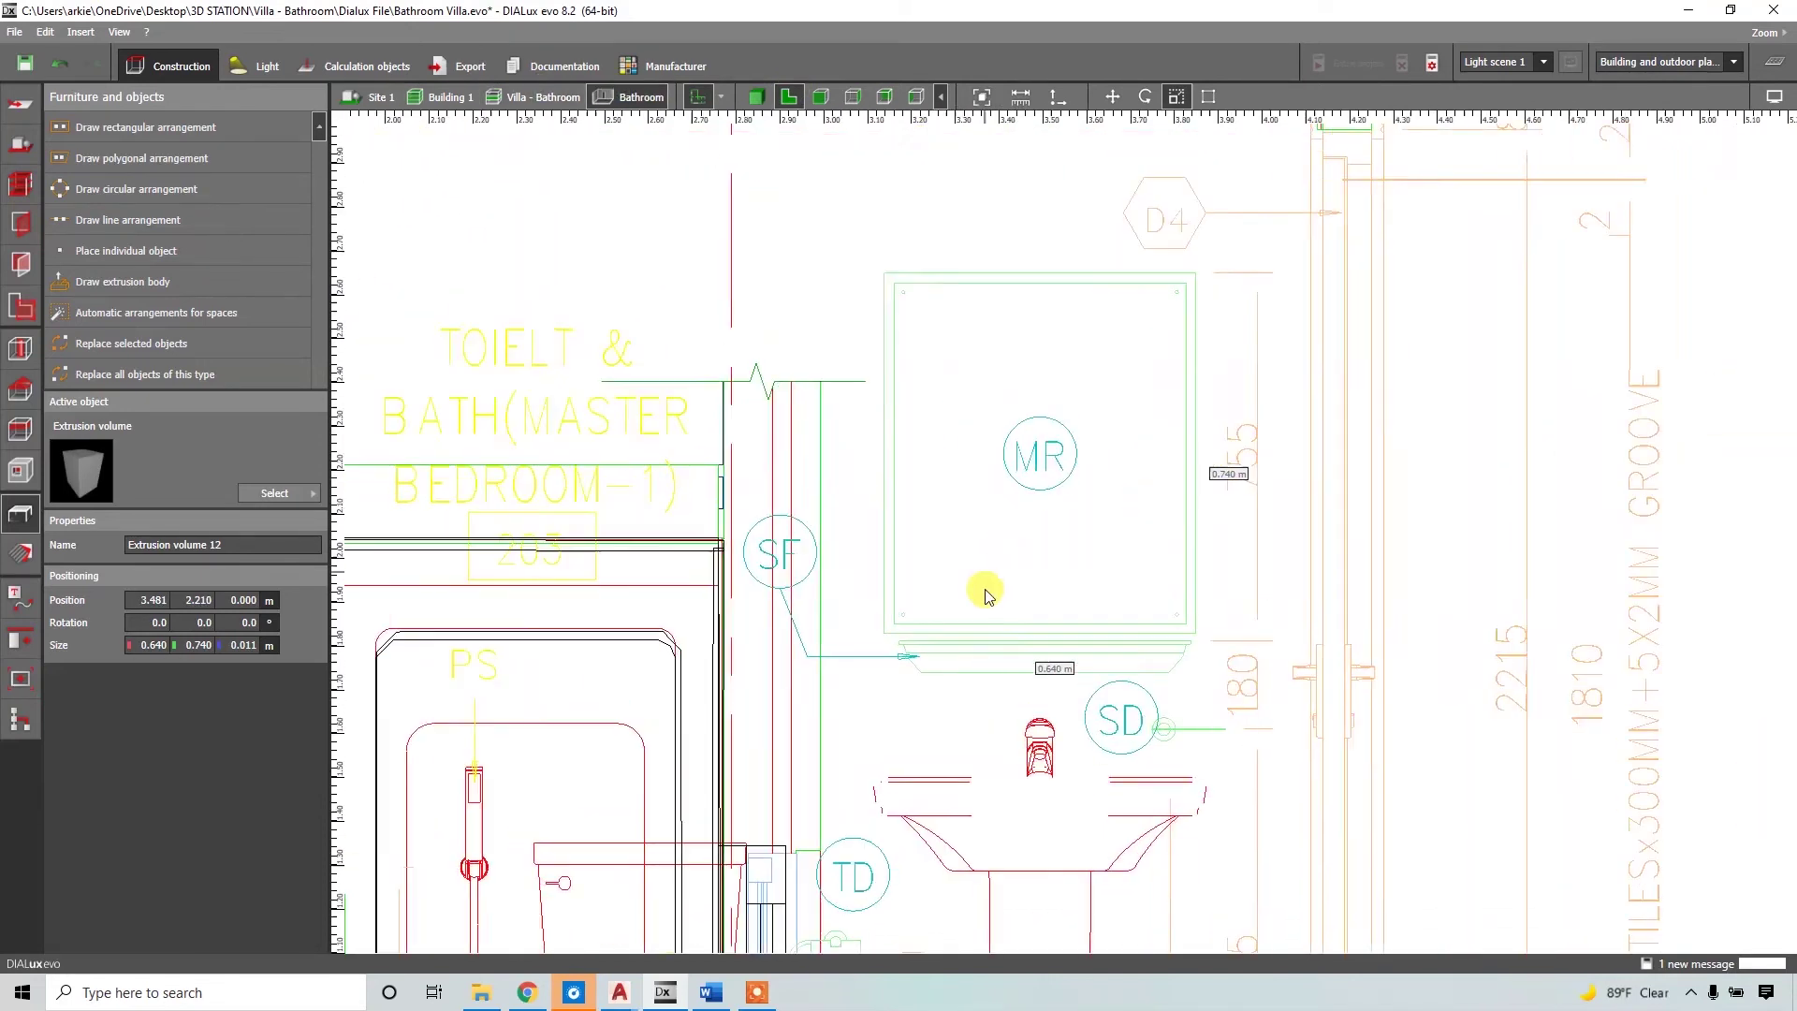
pyautogui.scroll(3, 610, 588)
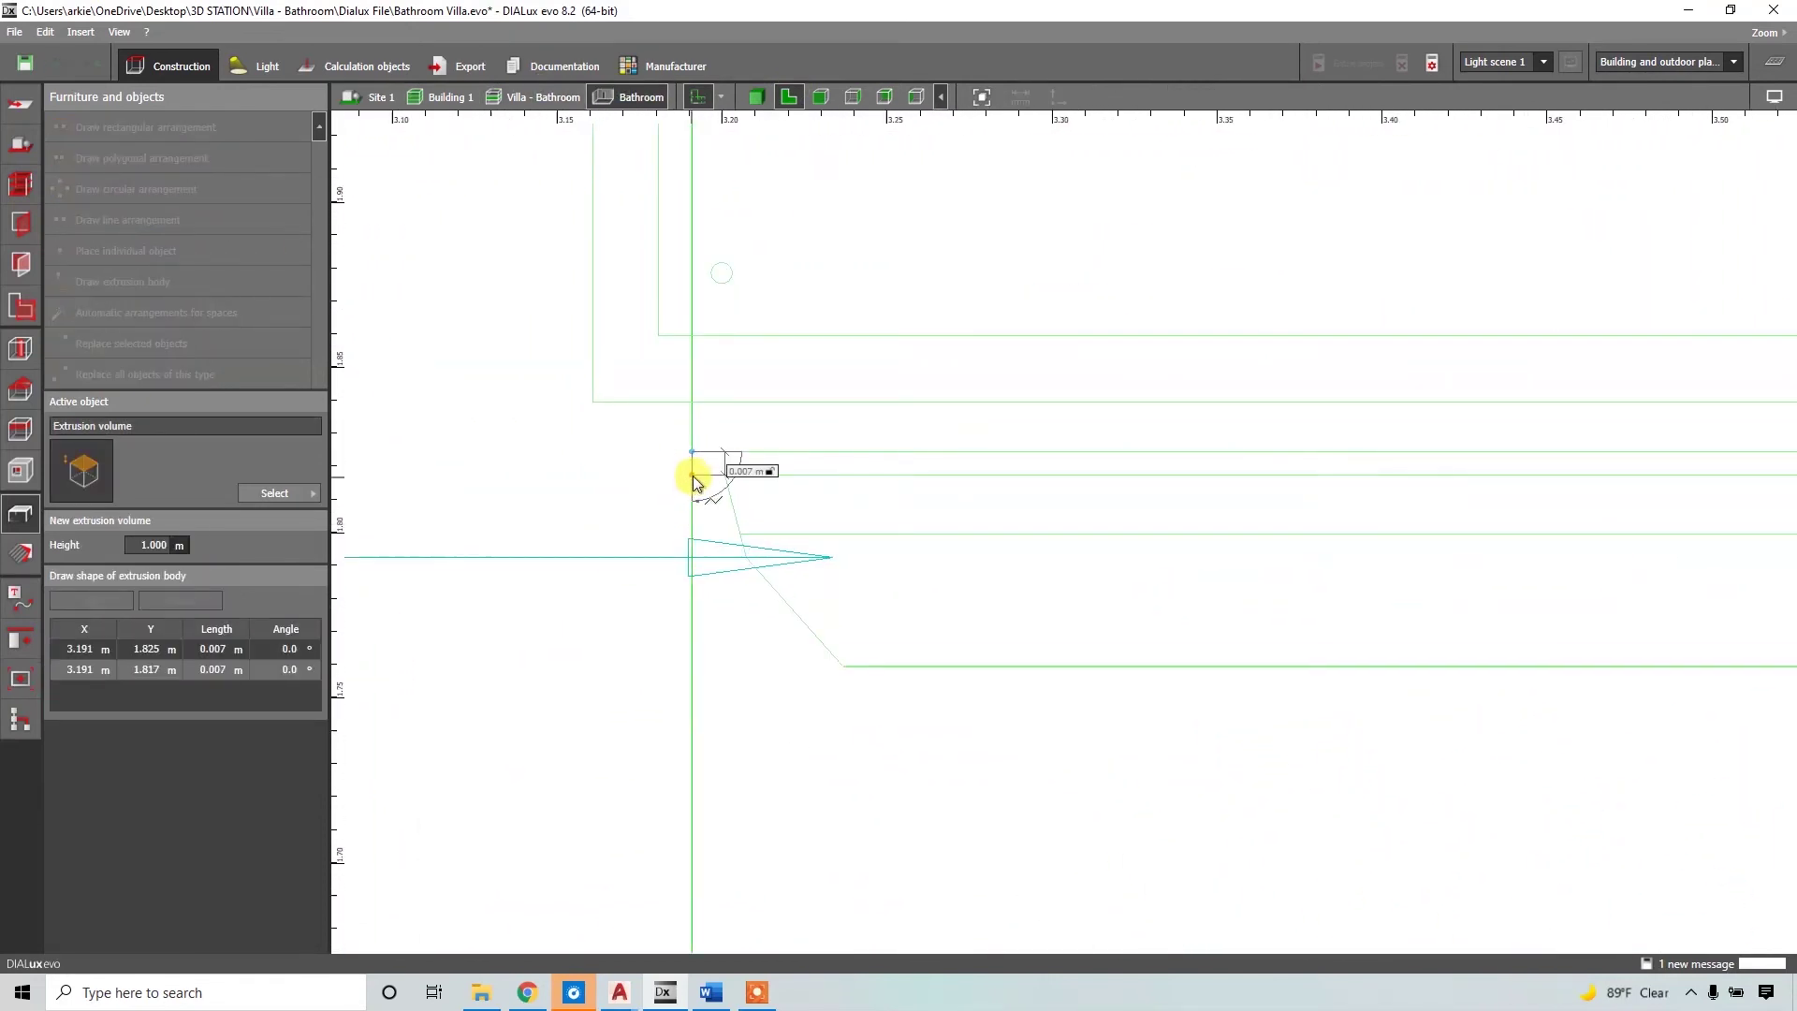
pyautogui.click(693, 478)
pyautogui.scroll(-1, 618, 429)
pyautogui.click(702, 547)
pyautogui.scroll(-1, 701, 597)
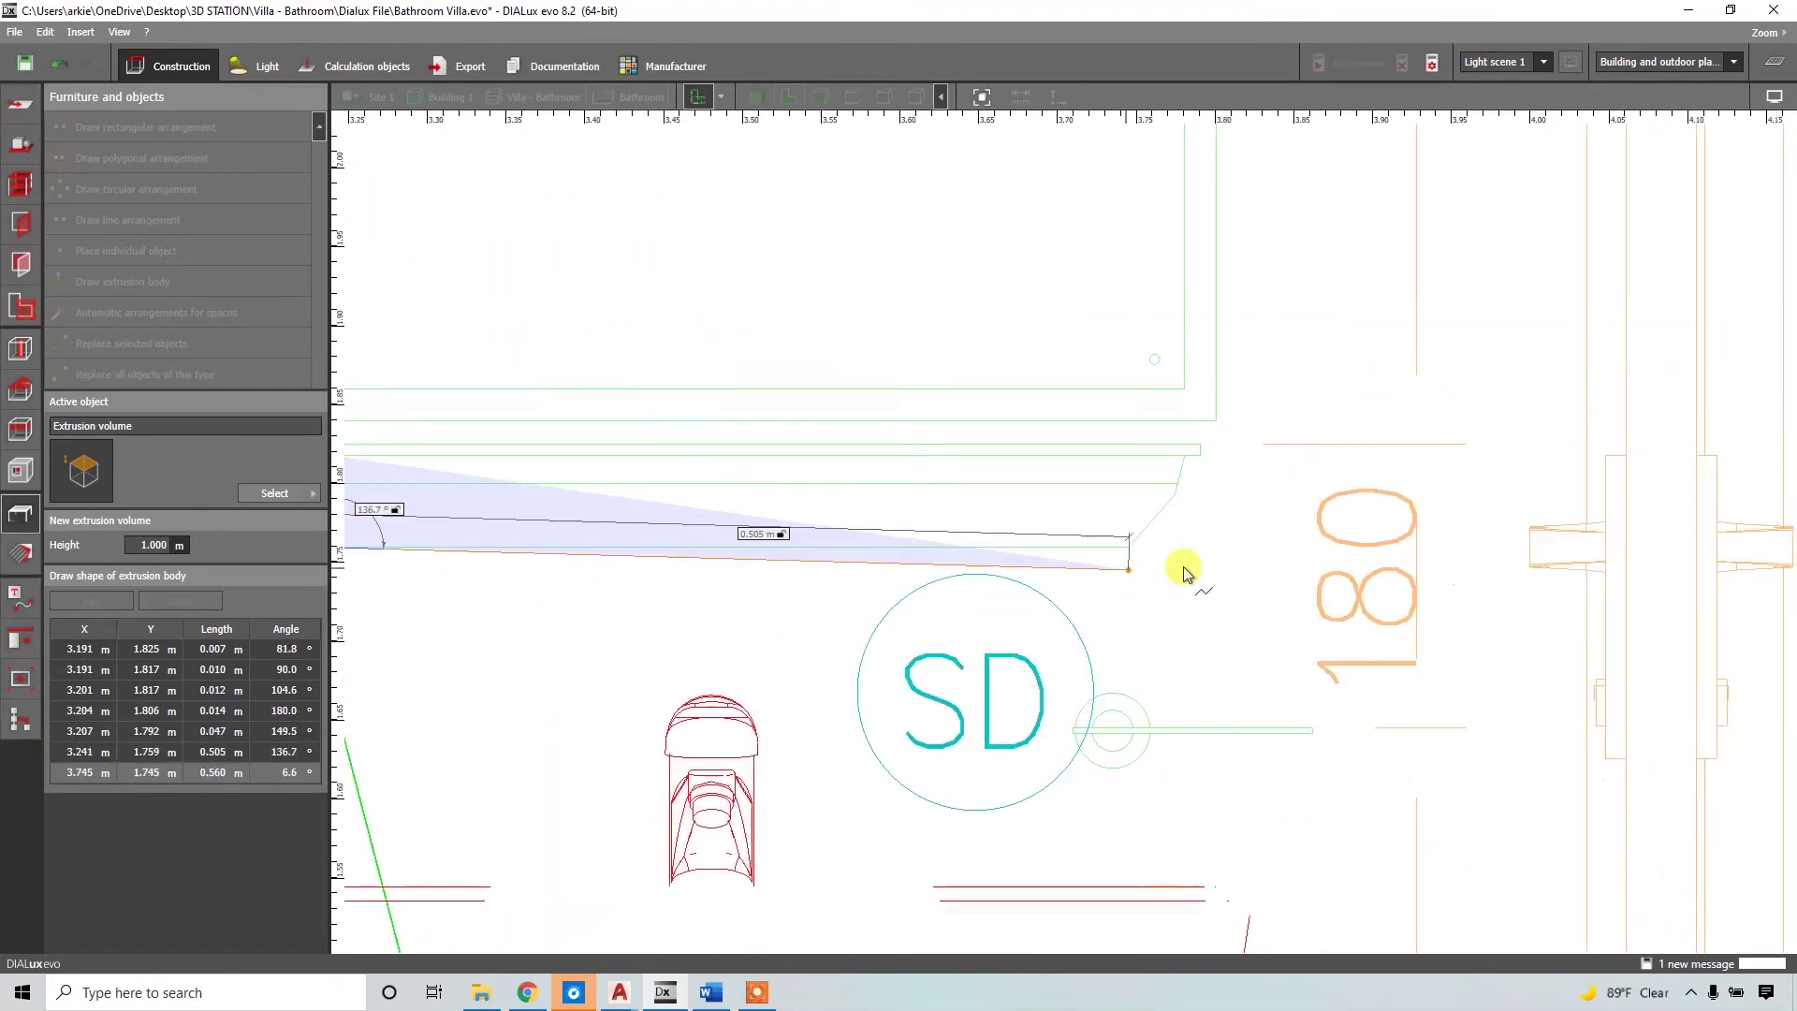
pyautogui.scroll(-1, 1310, 465)
pyautogui.rightClick(1263, 453)
pyautogui.click(1318, 468)
# In the 3D site view, reduce the shelf body's extrusion height to 0.110 m.
pyautogui.click(757, 96)
pyautogui.click(369, 97)
pyautogui.moveTo(656, 460); pyautogui.dragTo(859, 375, button='right')
pyautogui.click(878, 587)
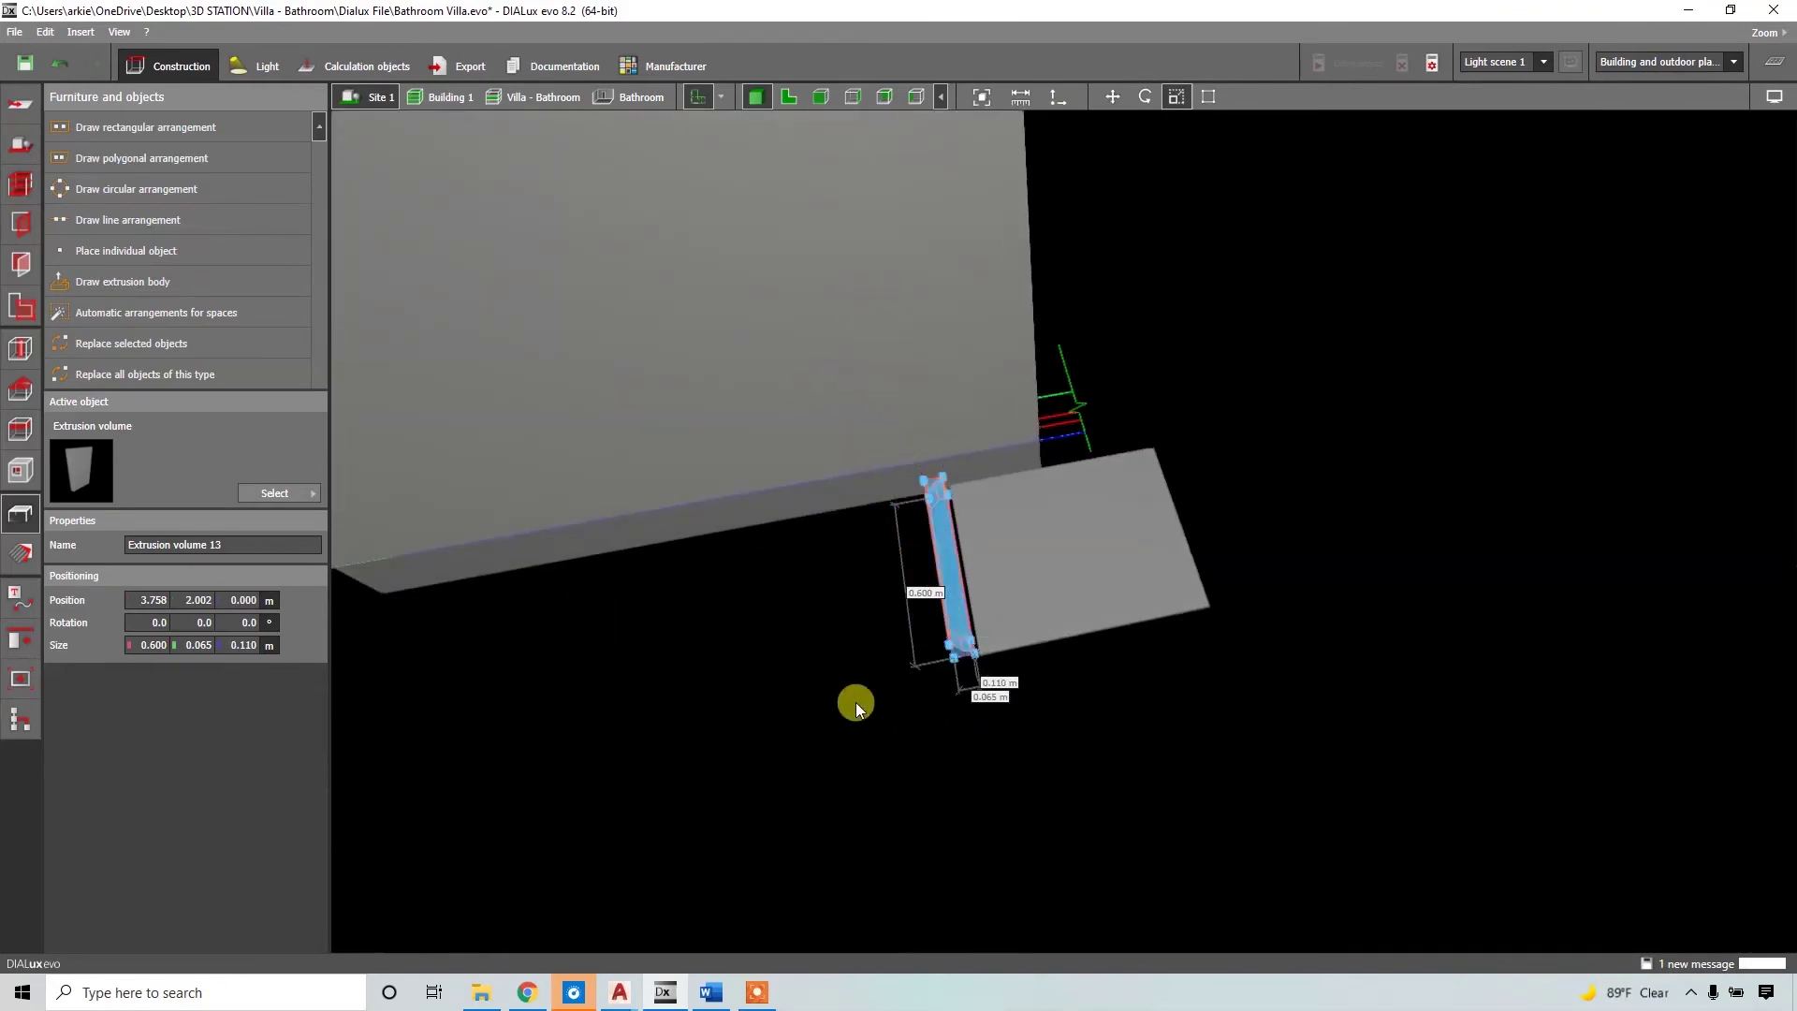
pyautogui.click(856, 701)
# Stretch both ends of the shelf to a length of 0.634 m, matching the mirror's width.
pyautogui.scroll(3, 983, 657)
pyautogui.moveTo(1025, 543); pyautogui.dragTo(727, 372, button='right')
pyautogui.click(726, 372)
pyautogui.moveTo(815, 627); pyautogui.dragTo(939, 728, button='right')
pyautogui.click(1148, 623)
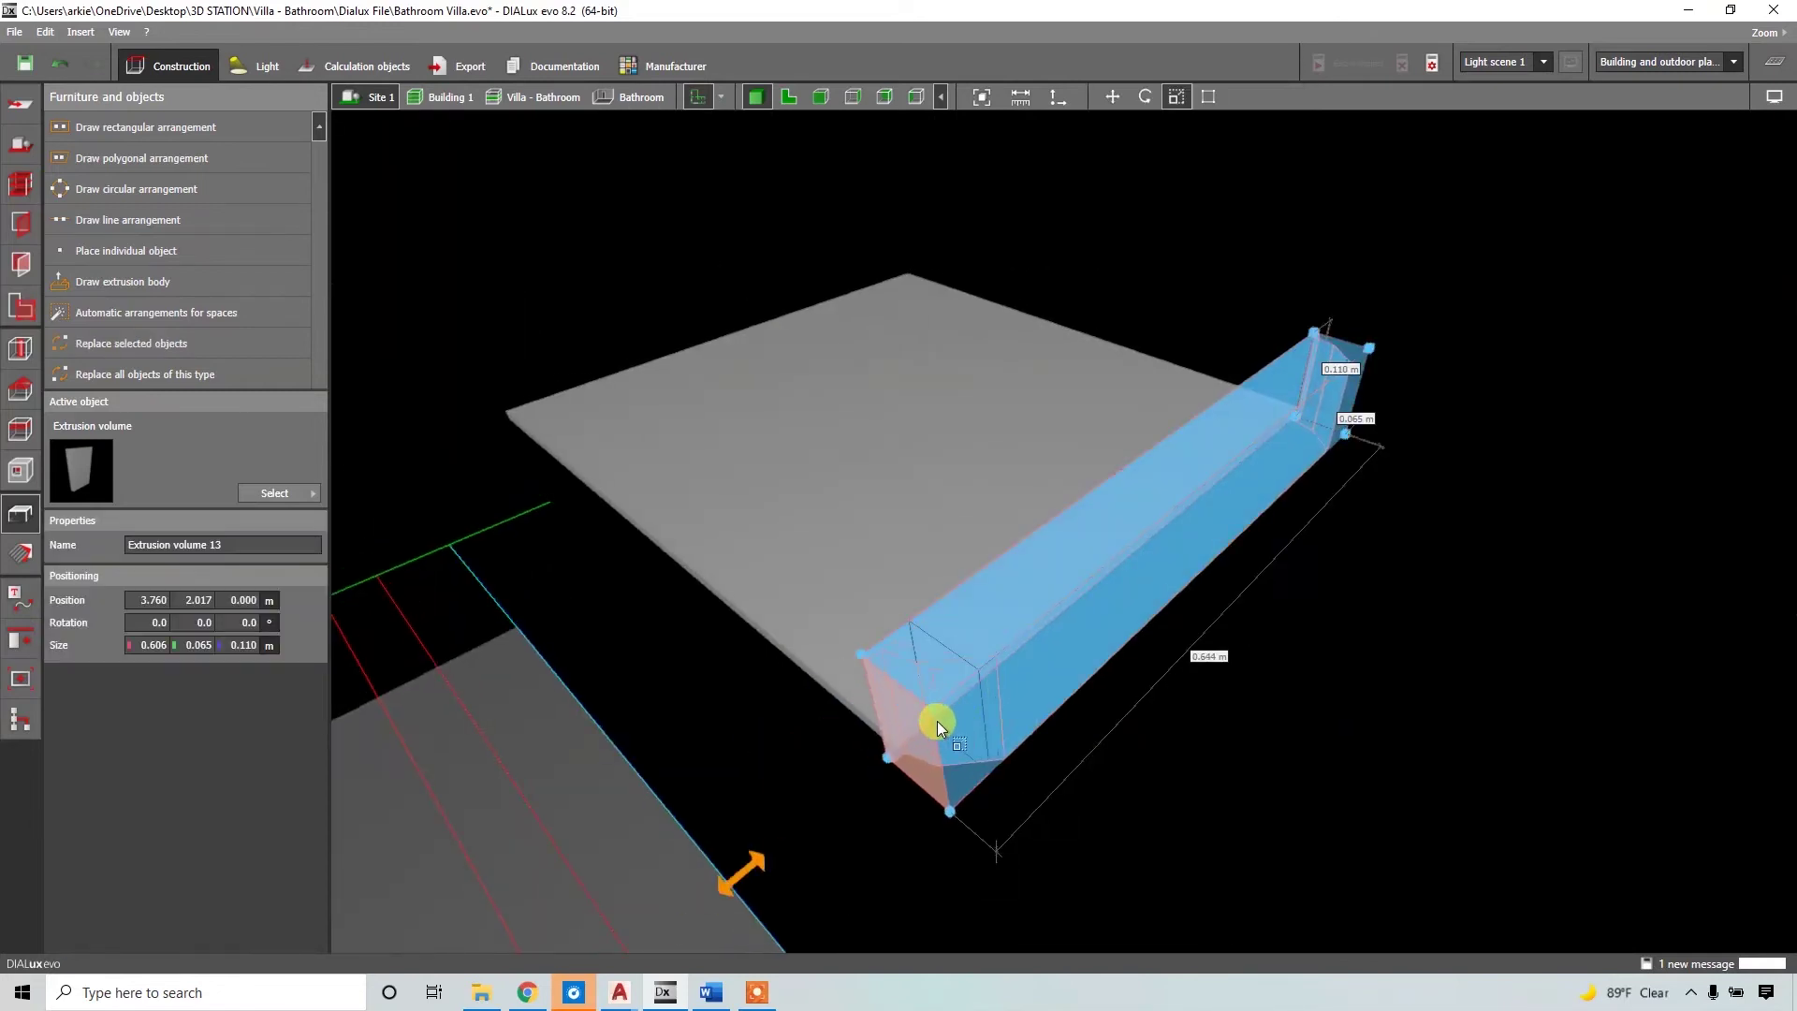
pyautogui.moveTo(936, 722); pyautogui.dragTo(940, 716)
pyautogui.scroll(-1, 940, 717)
pyautogui.click(1439, 471)
# Select the mirror and shelf together in the site plan, and paste copies of them into the Bathroom space.
pyautogui.moveTo(1439, 471); pyautogui.dragTo(743, 206, button='right')
pyautogui.click(787, 96)
pyautogui.moveTo(827, 241); pyautogui.dragTo(1012, 542)
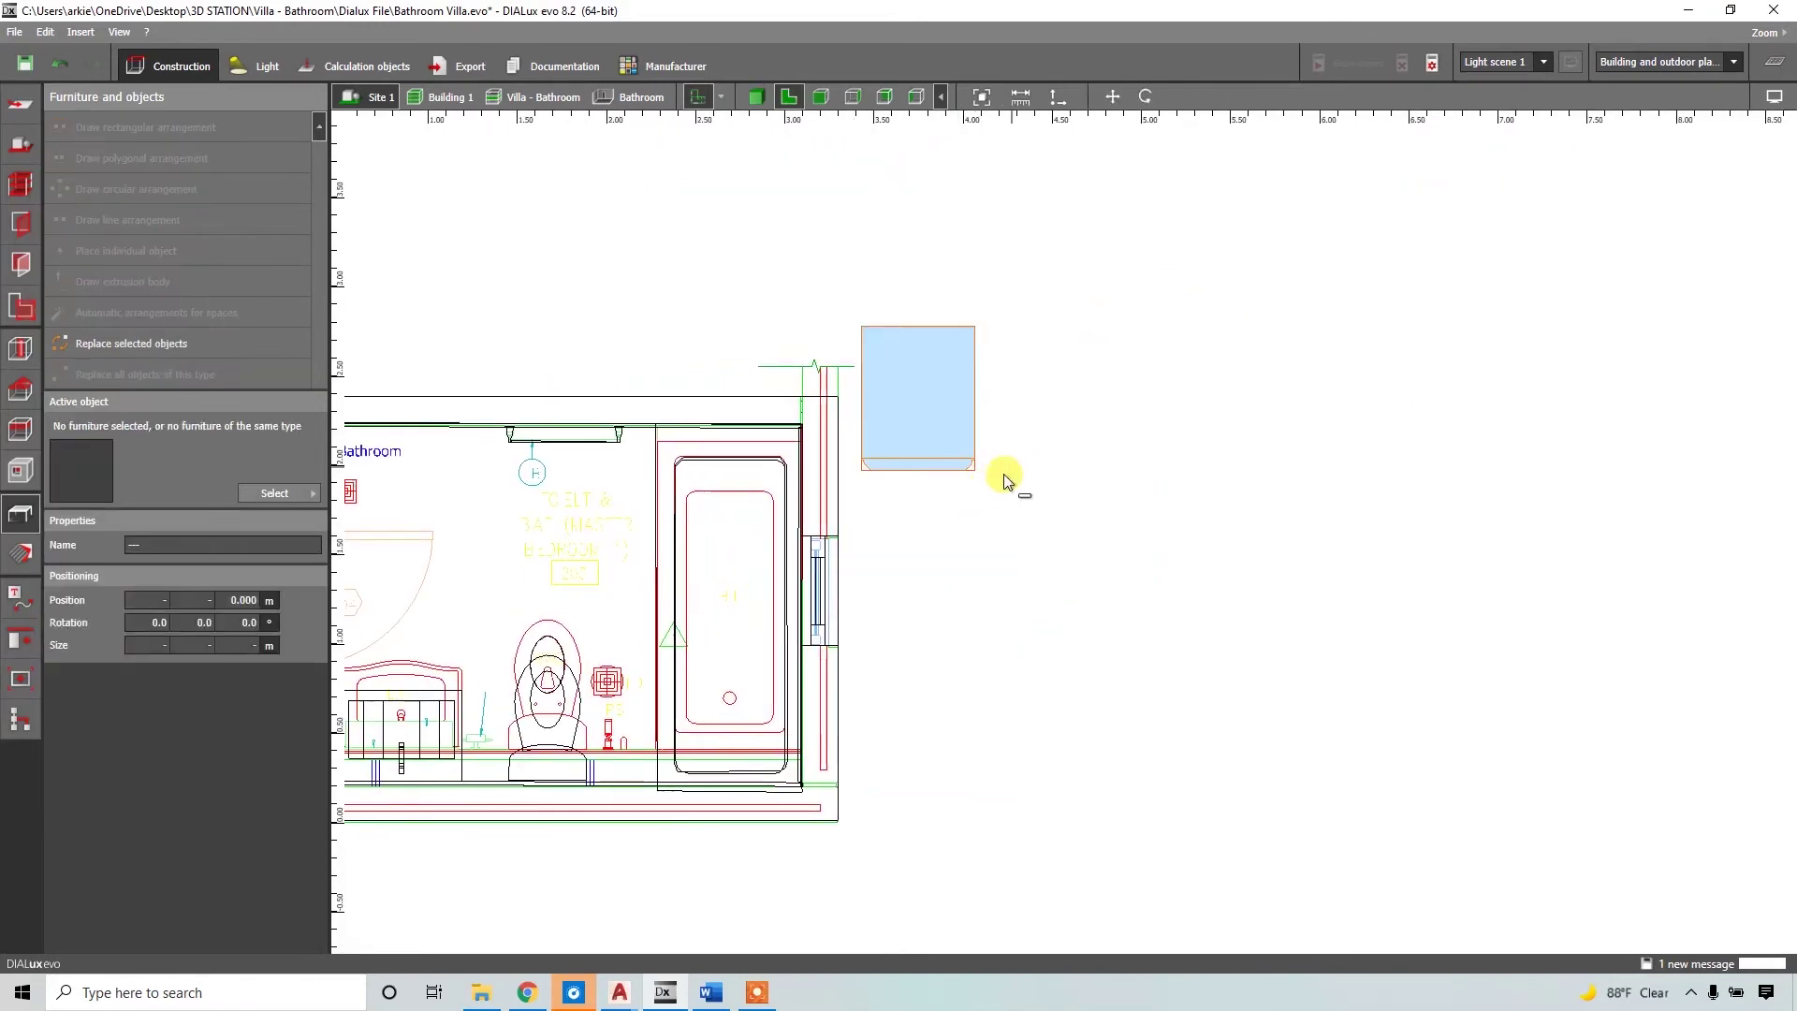
pyautogui.moveTo(947, 538); pyautogui.dragTo(1289, 470, button='middle')
pyautogui.scroll(-1, 1301, 468)
pyautogui.click(573, 97)
pyautogui.moveTo(1085, 410); pyautogui.dragTo(971, 423, button='middle')
pyautogui.scroll(-1, 971, 423)
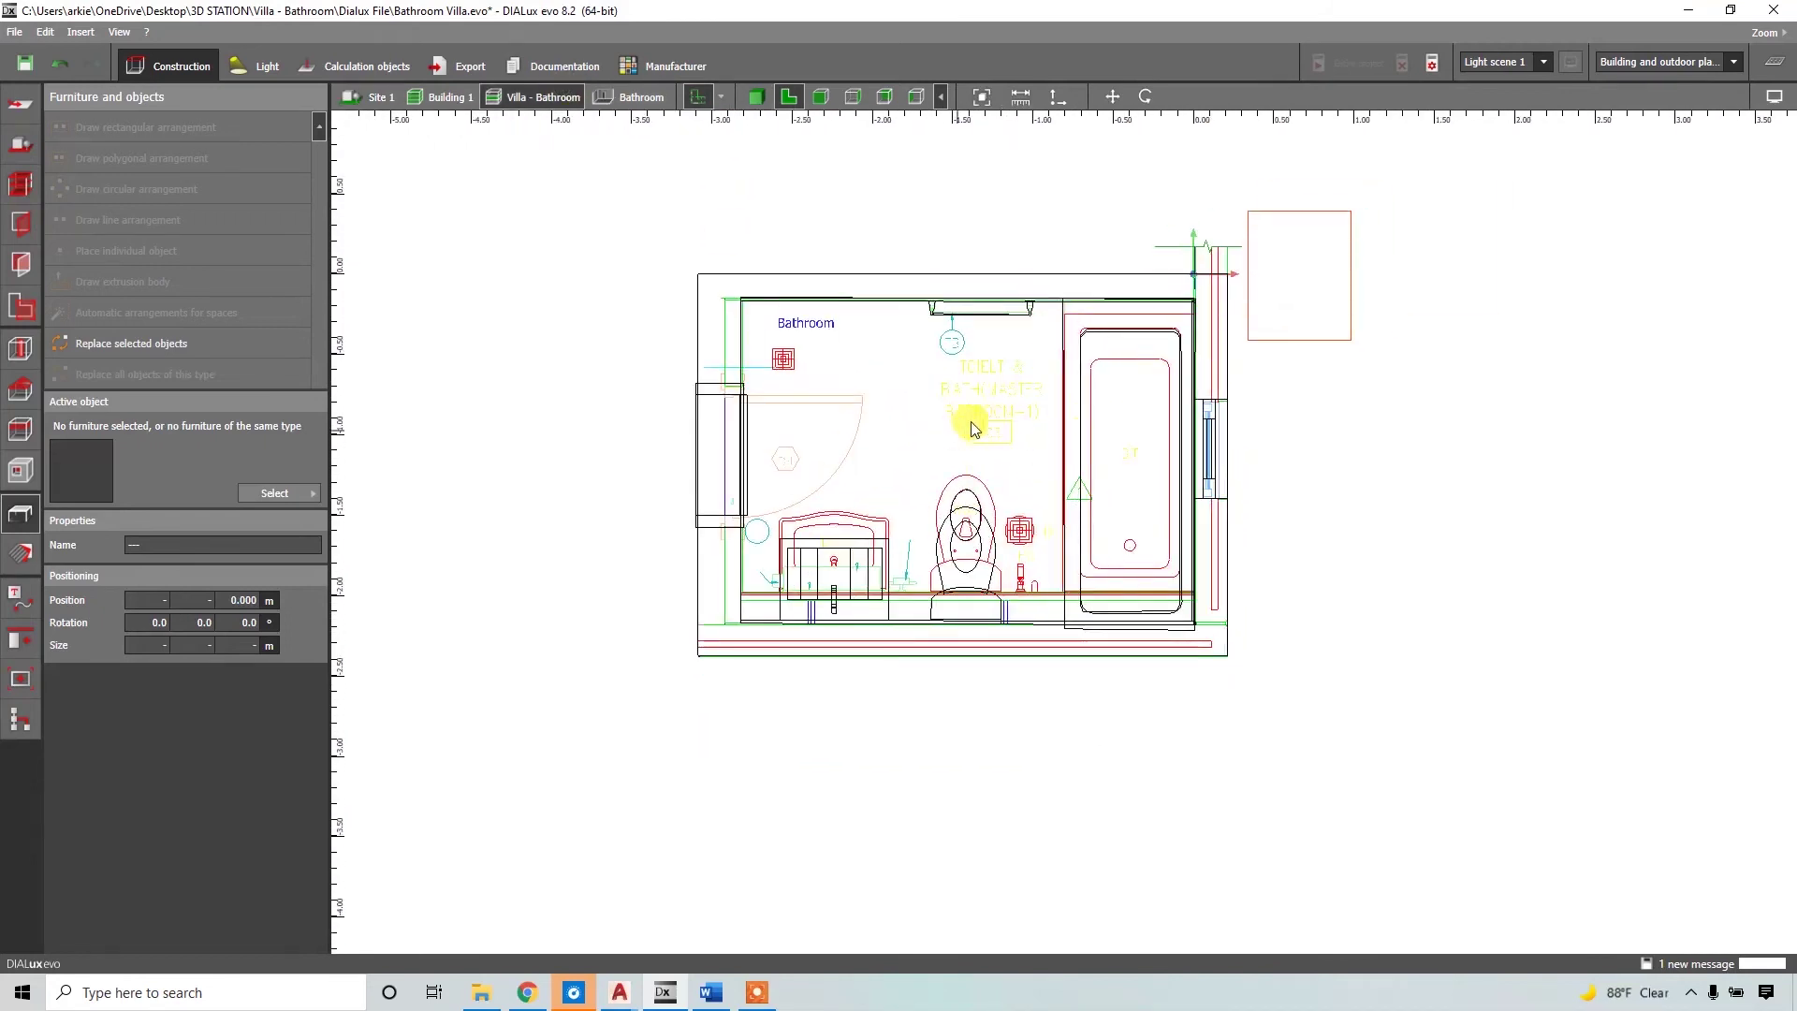
pyautogui.click(757, 97)
pyautogui.moveTo(987, 380); pyautogui.dragTo(702, 375, button='right')
pyautogui.click(449, 97)
pyautogui.click(577, 96)
pyautogui.click(638, 96)
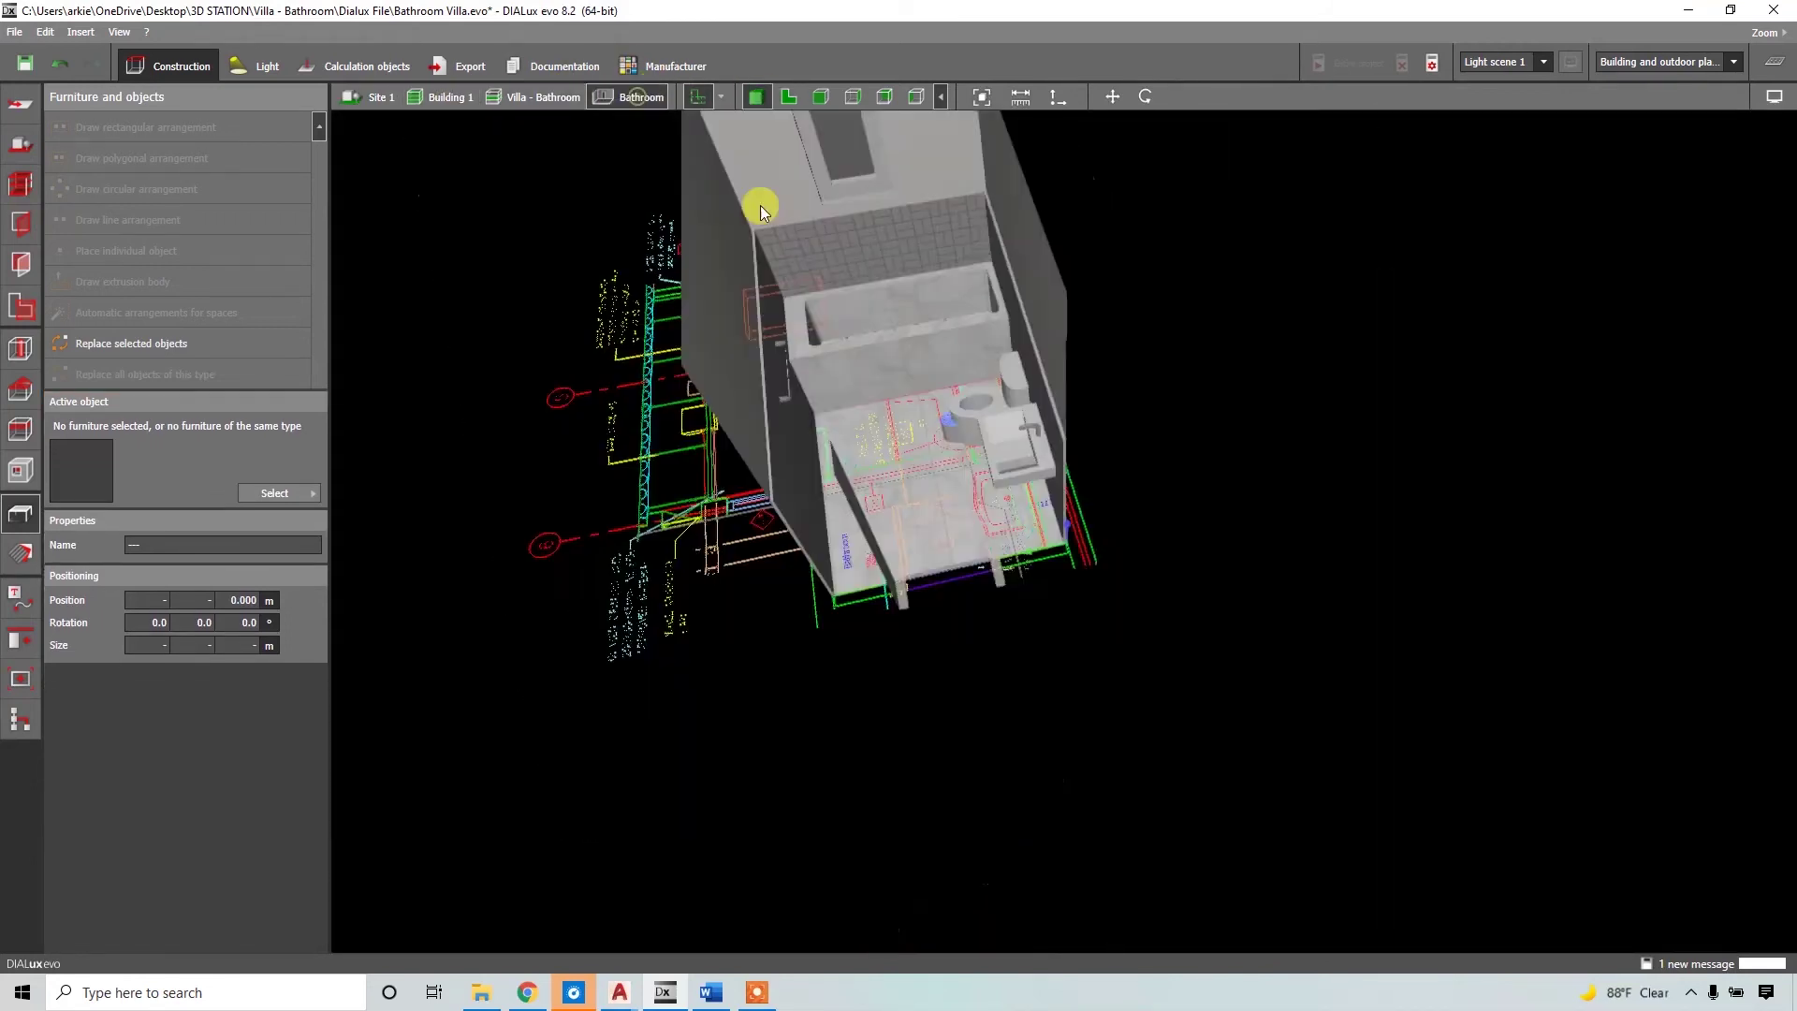
pyautogui.scroll(3, 1097, 491)
pyautogui.moveTo(1097, 491); pyautogui.dragTo(1074, 487, button='right')
pyautogui.scroll(-2, 1075, 486)
pyautogui.moveTo(917, 406); pyautogui.dragTo(975, 307, button='middle')
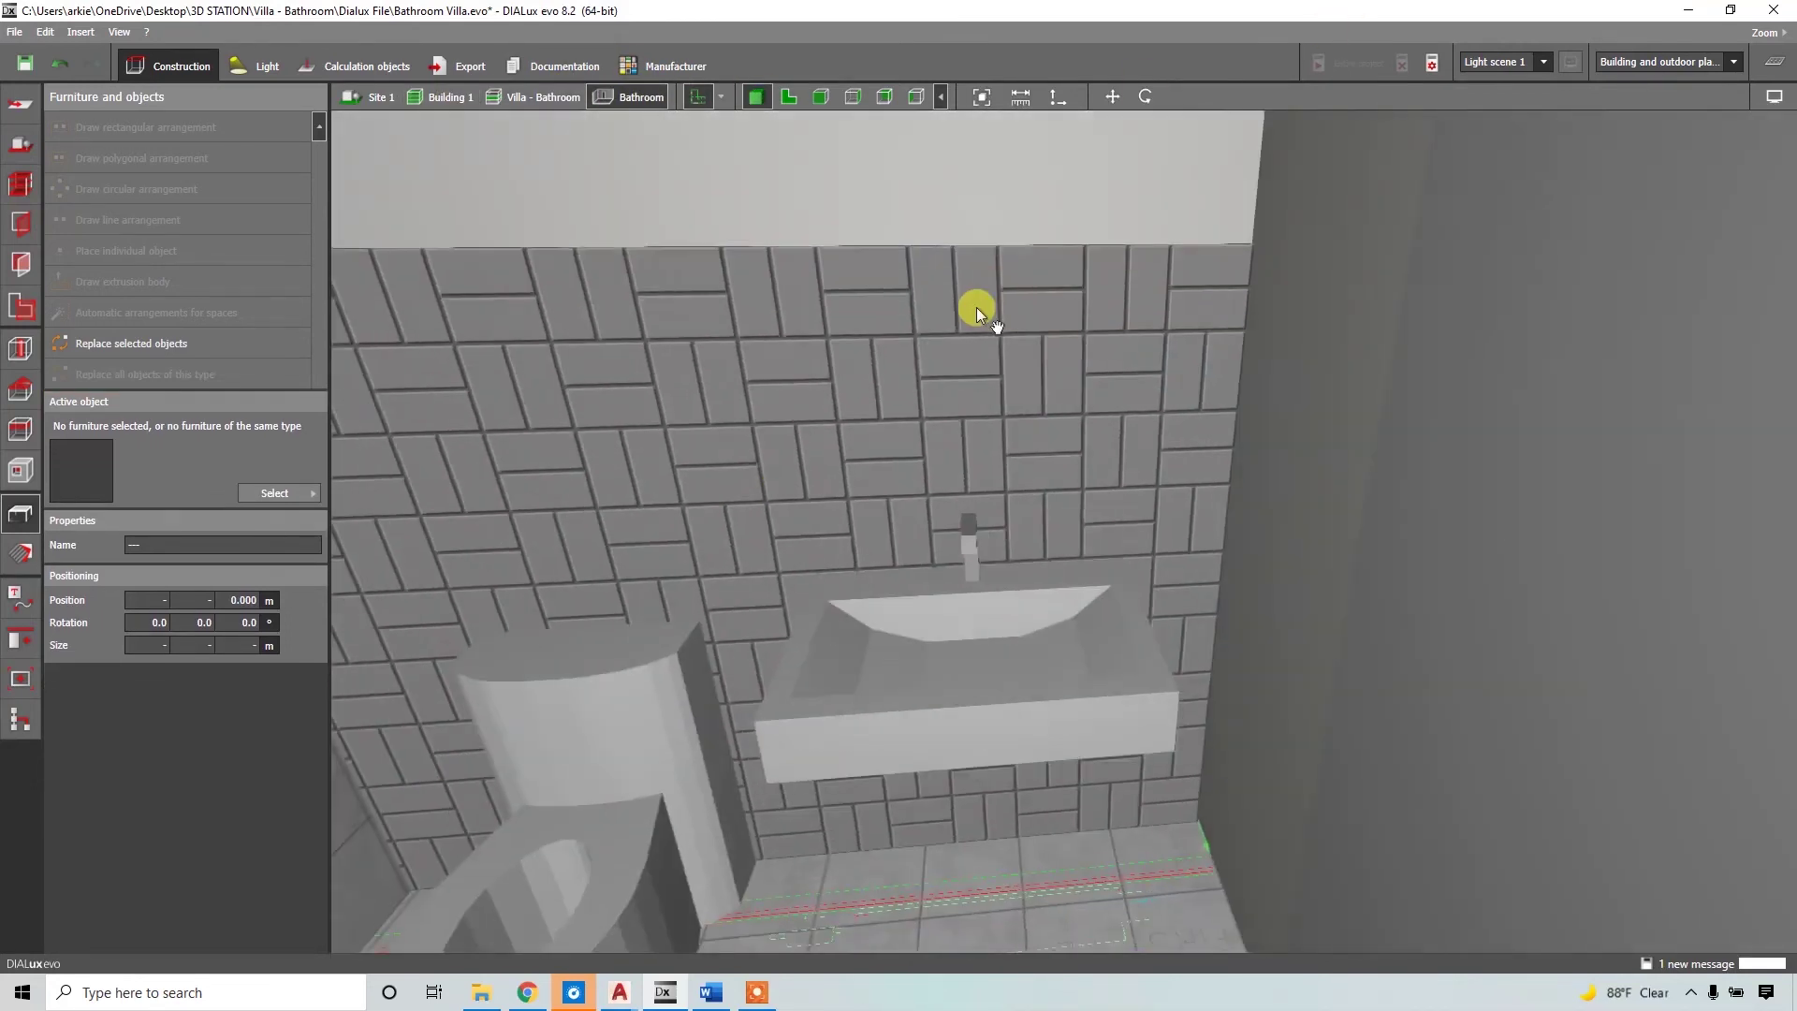
pyautogui.hotkey('ctrl', 'v')
# Raise the pasted mirror and shelf to a height of 1.168 m and shift them towards the basin.
pyautogui.scroll(-1, 1016, 541)
pyautogui.moveTo(1058, 716); pyautogui.dragTo(1067, 256)
pyautogui.moveTo(1067, 256); pyautogui.dragTo(902, 548, button='right')
pyautogui.moveTo(902, 548); pyautogui.dragTo(964, 534, button='middle')
pyautogui.moveTo(870, 526); pyautogui.dragTo(1241, 447)
pyautogui.moveTo(1240, 447)
pyautogui.mouseDown(button='right')
pyautogui.moveTo(1132, 576)
pyautogui.moveTo(1147, 581)
pyautogui.mouseUp(button='right')
# Rotate the mirror and shelf 180° about the vertical axis and tilt them 90° to stand upright.
pyautogui.click(788, 96)
pyautogui.scroll(-5, 1076, 552)
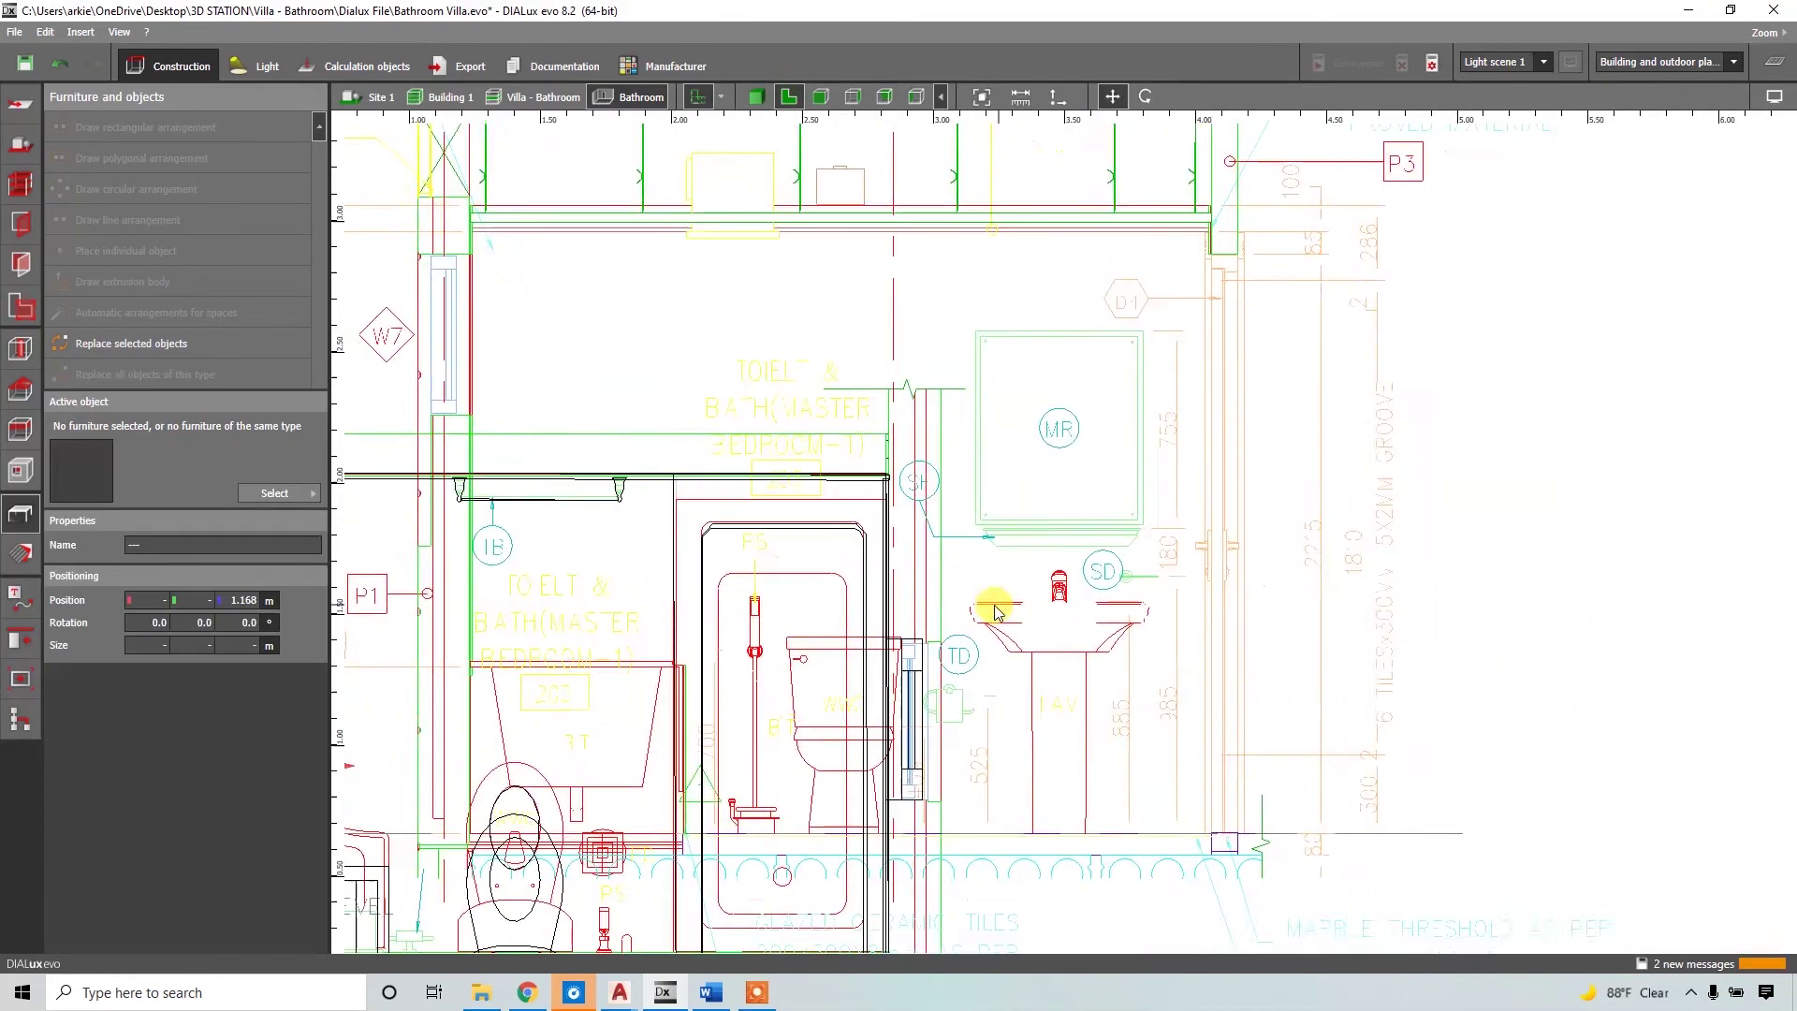
pyautogui.scroll(-2, 995, 613)
pyautogui.moveTo(995, 613); pyautogui.dragTo(1186, 548, button='middle')
pyautogui.scroll(5, 873, 521)
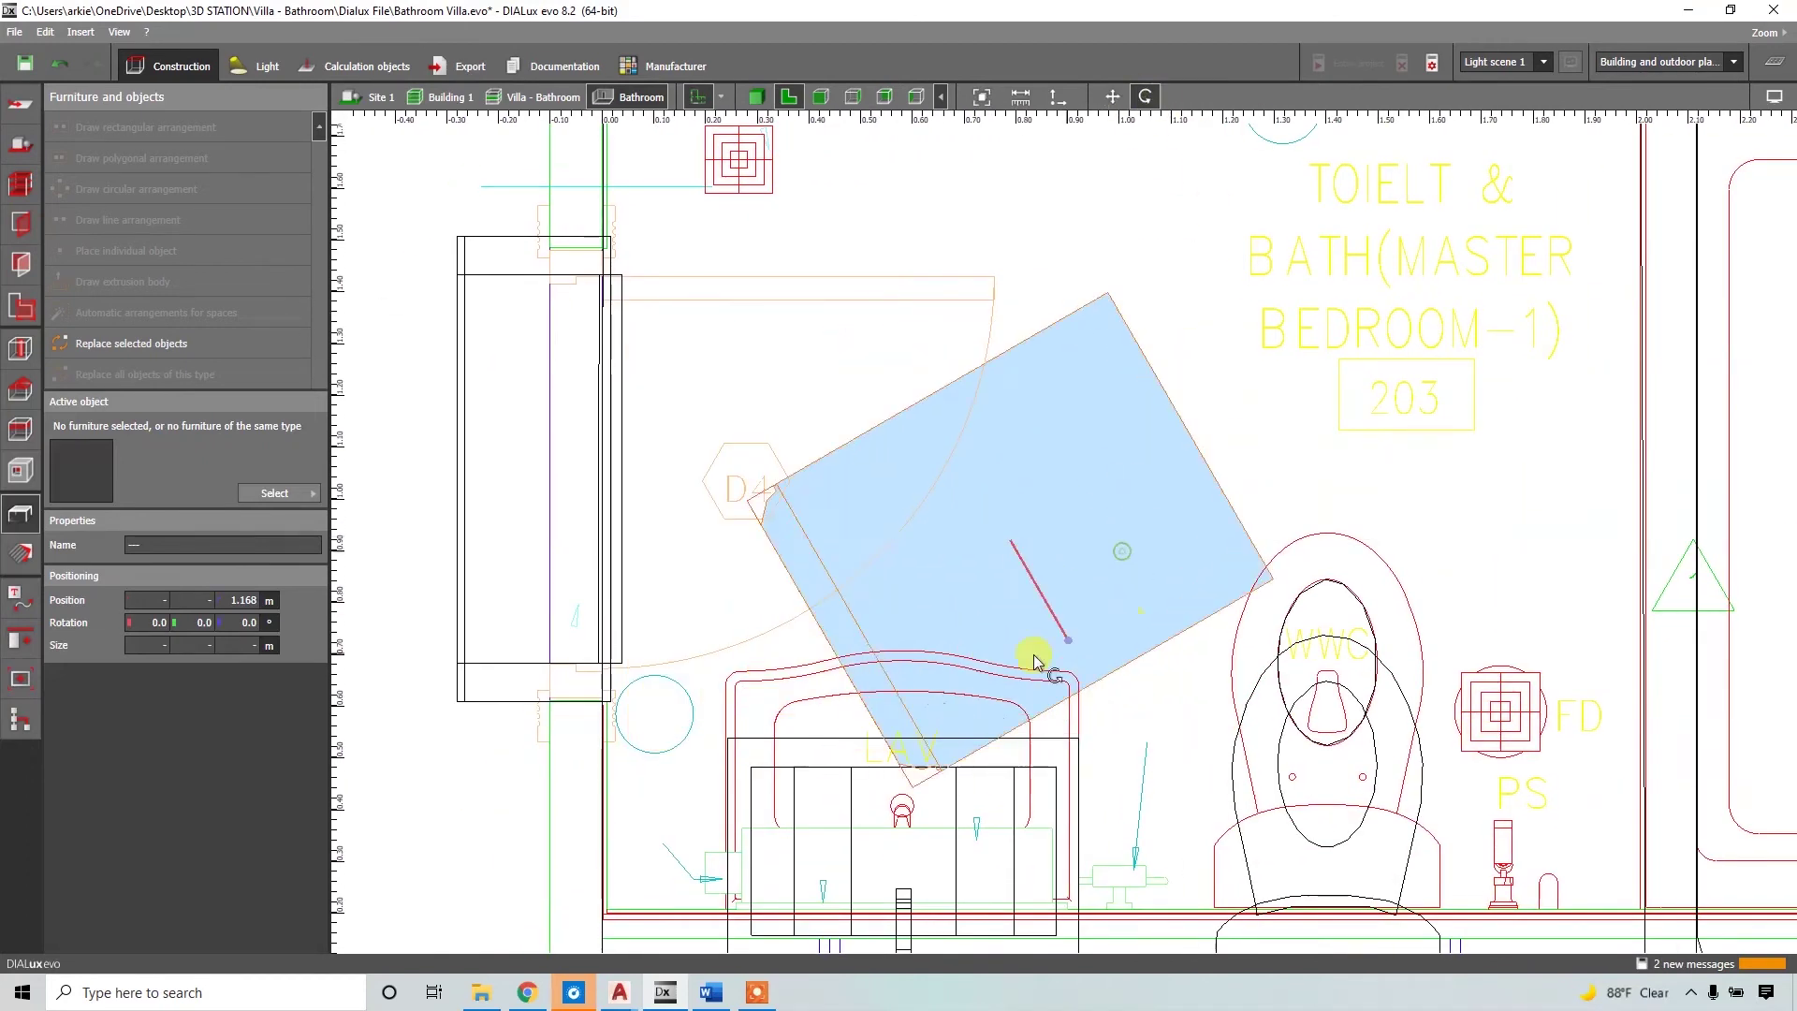
pyautogui.click(756, 96)
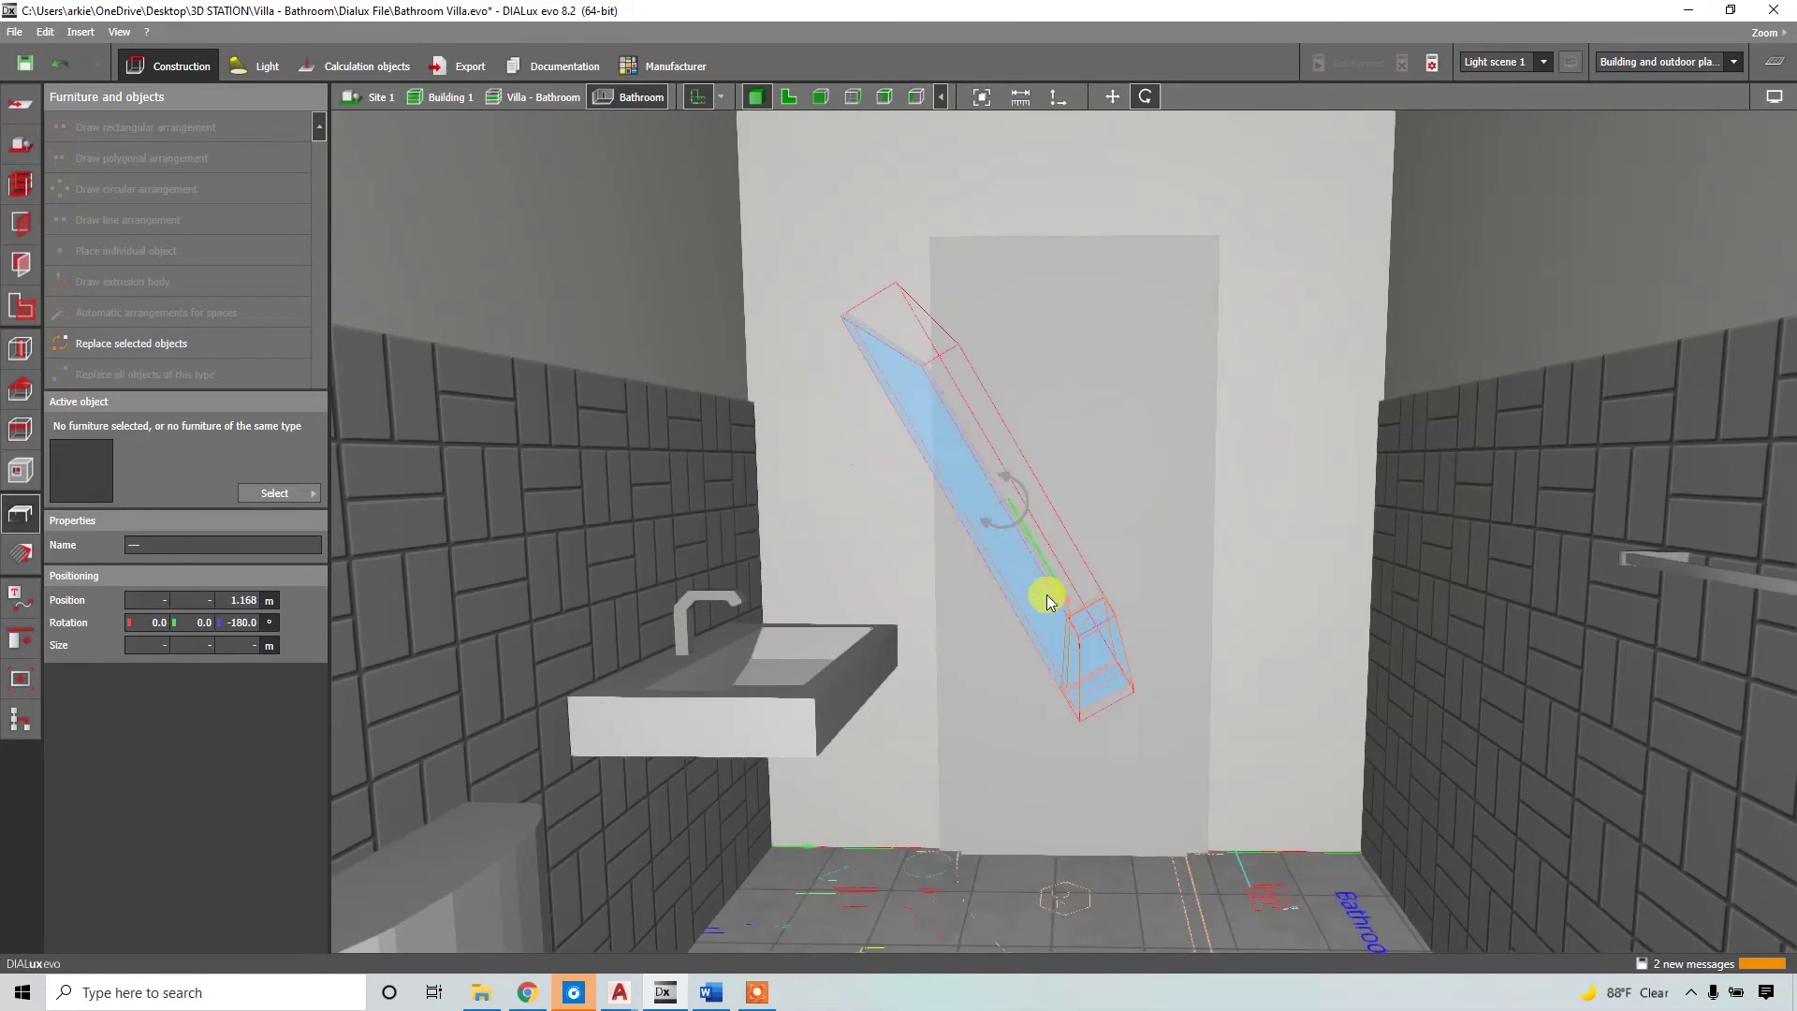
pyautogui.moveTo(1046, 594); pyautogui.dragTo(1006, 616)
# Move the upright mirror and shelf against the tiled wall above the basin.
pyautogui.click(1112, 96)
pyautogui.moveTo(1008, 440); pyautogui.dragTo(1009, 133)
pyautogui.moveTo(1008, 133); pyautogui.dragTo(1030, 392, button='middle')
pyautogui.moveTo(1082, 552); pyautogui.dragTo(746, 520)
pyautogui.click(1024, 549)
pyautogui.moveTo(1025, 548); pyautogui.dragTo(753, 564, button='right')
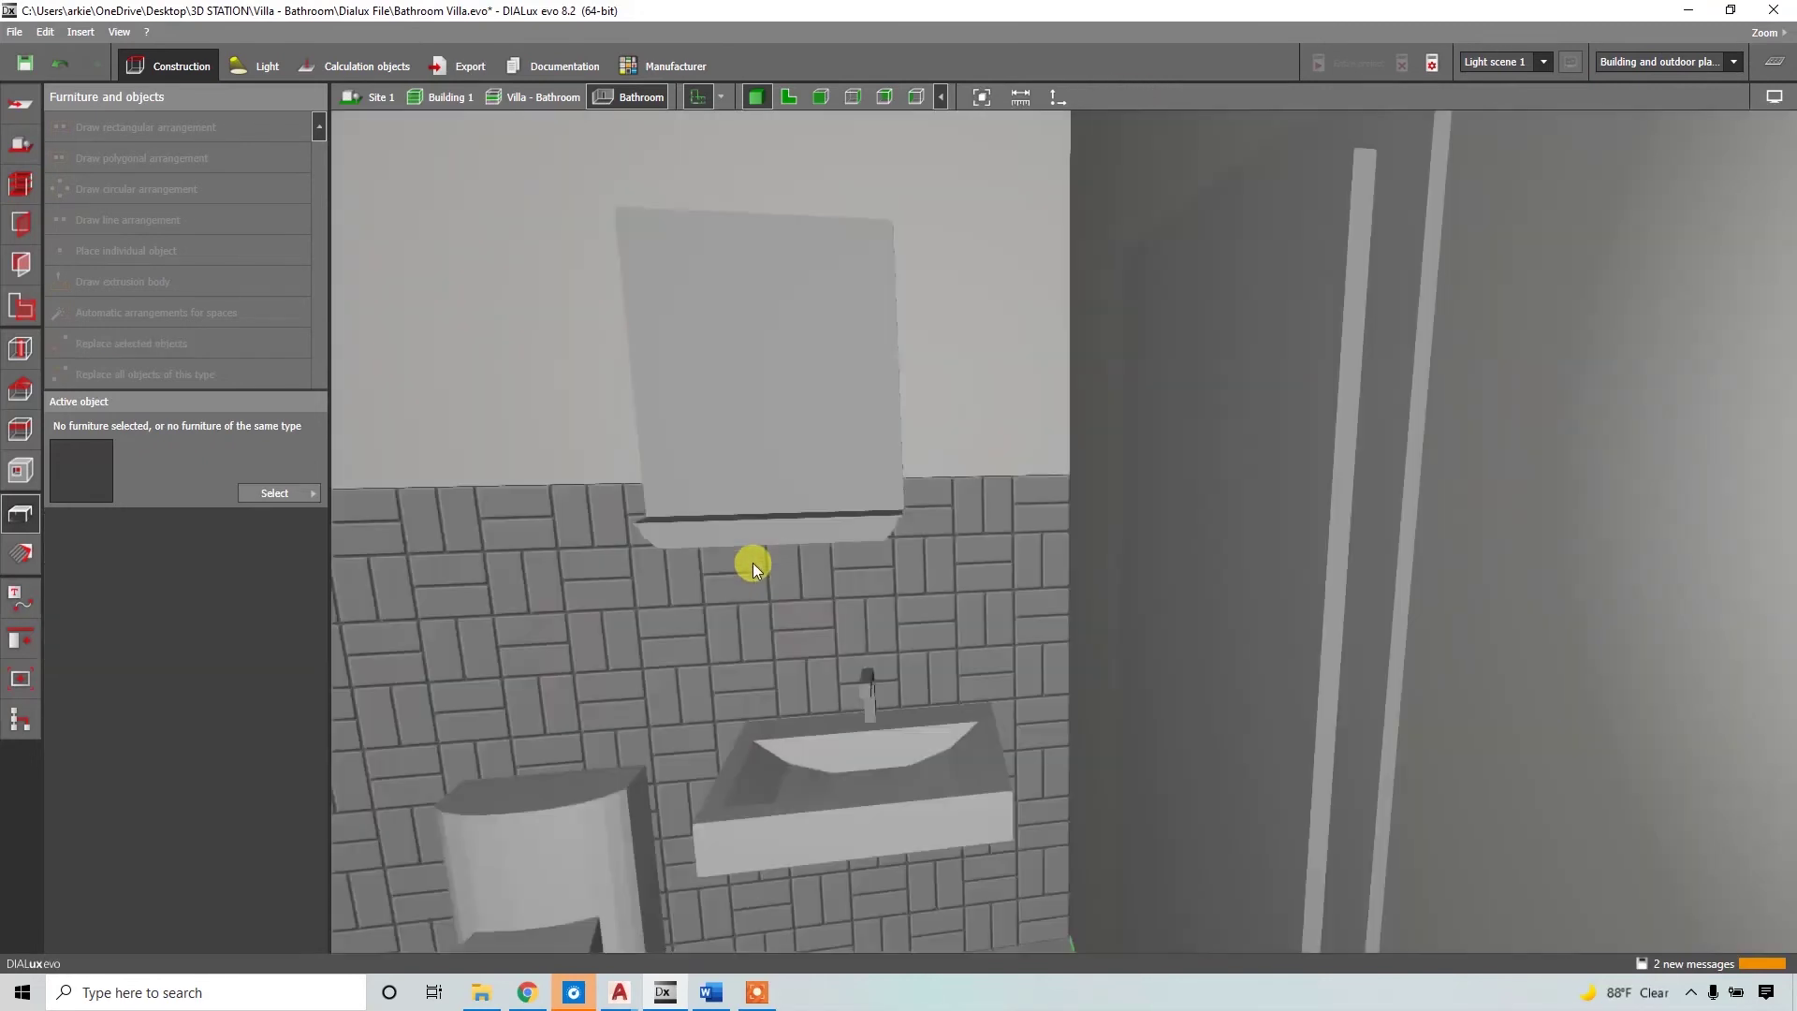
# Shift the mirror and the shelf individually sideways along the wall to line them up above the basin.
pyautogui.rightClick(809, 399)
pyautogui.click(850, 414)
pyautogui.scroll(1, 849, 413)
pyautogui.moveTo(607, 358); pyautogui.dragTo(677, 358)
pyautogui.rightClick(715, 533)
pyautogui.click(746, 548)
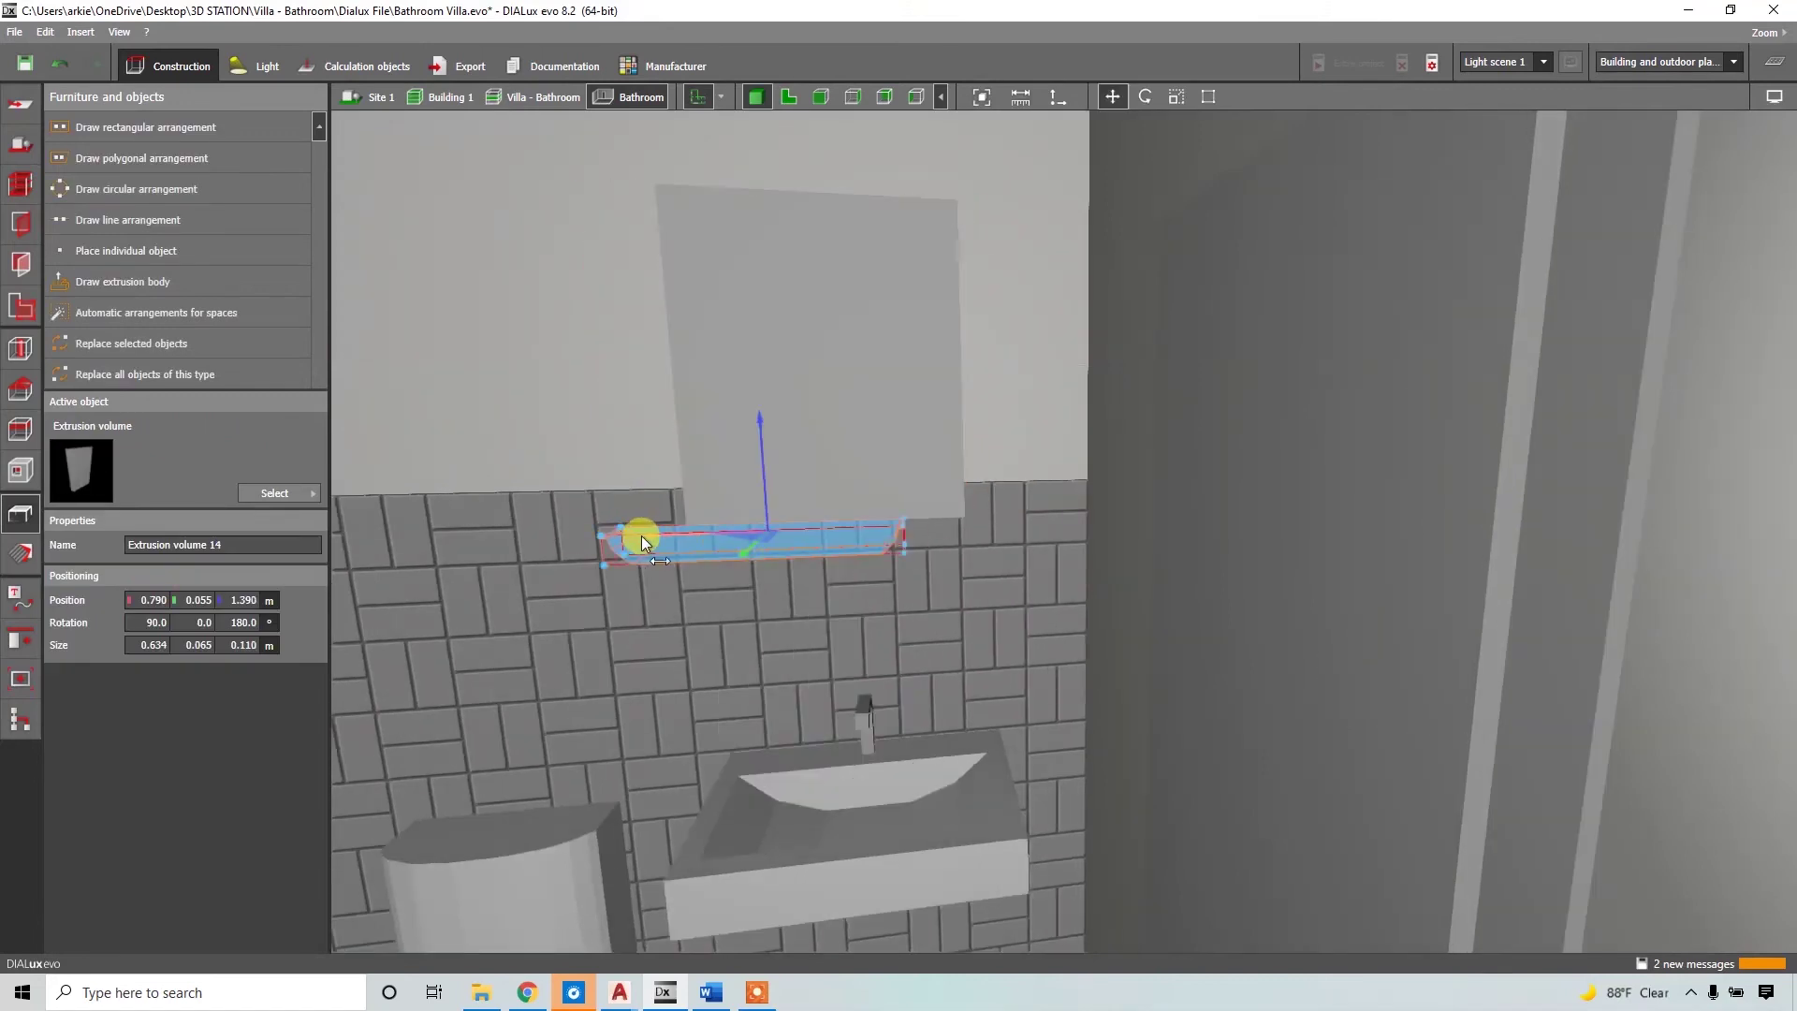
pyautogui.moveTo(640, 535); pyautogui.dragTo(727, 536)
pyautogui.scroll(2, 820, 574)
pyautogui.click(926, 599)
pyautogui.moveTo(926, 598); pyautogui.dragTo(1619, 537, button='right')
pyautogui.moveTo(1619, 537); pyautogui.dragTo(767, 718)
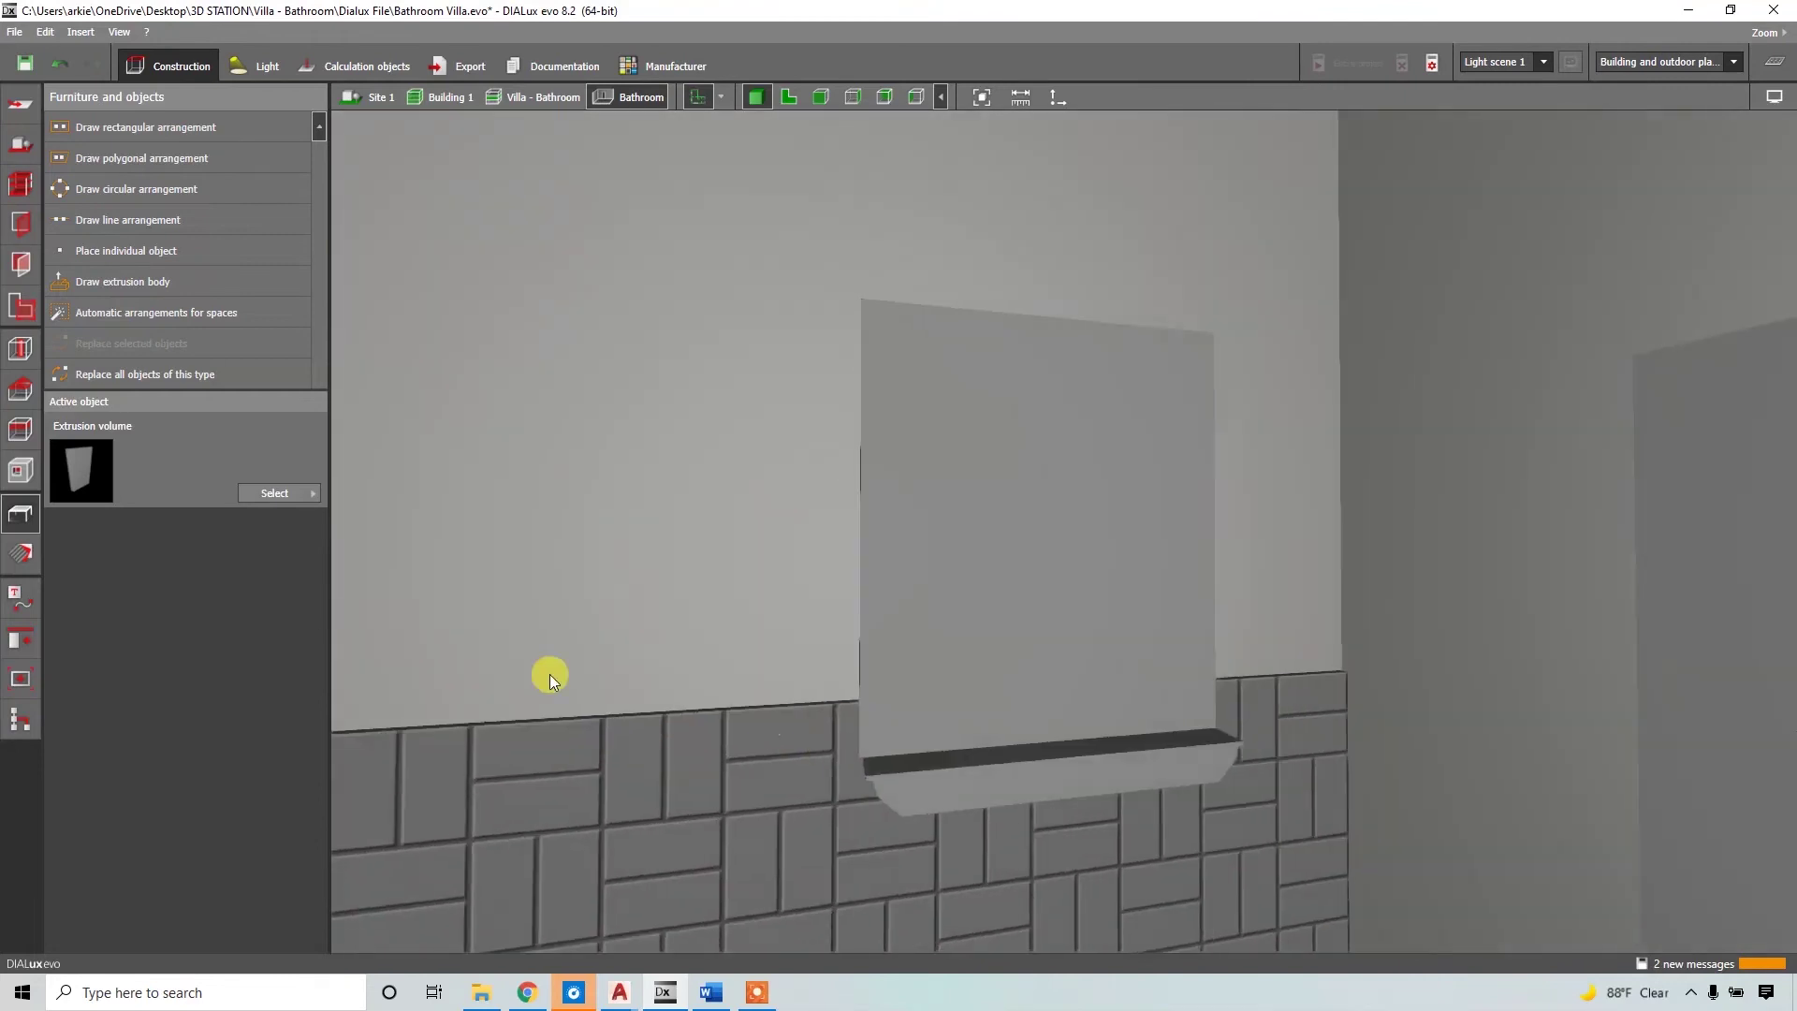
# Browse the indoor textures in the material catalog, close it, and search the colour catalog for "metal".
pyautogui.click(282, 496)
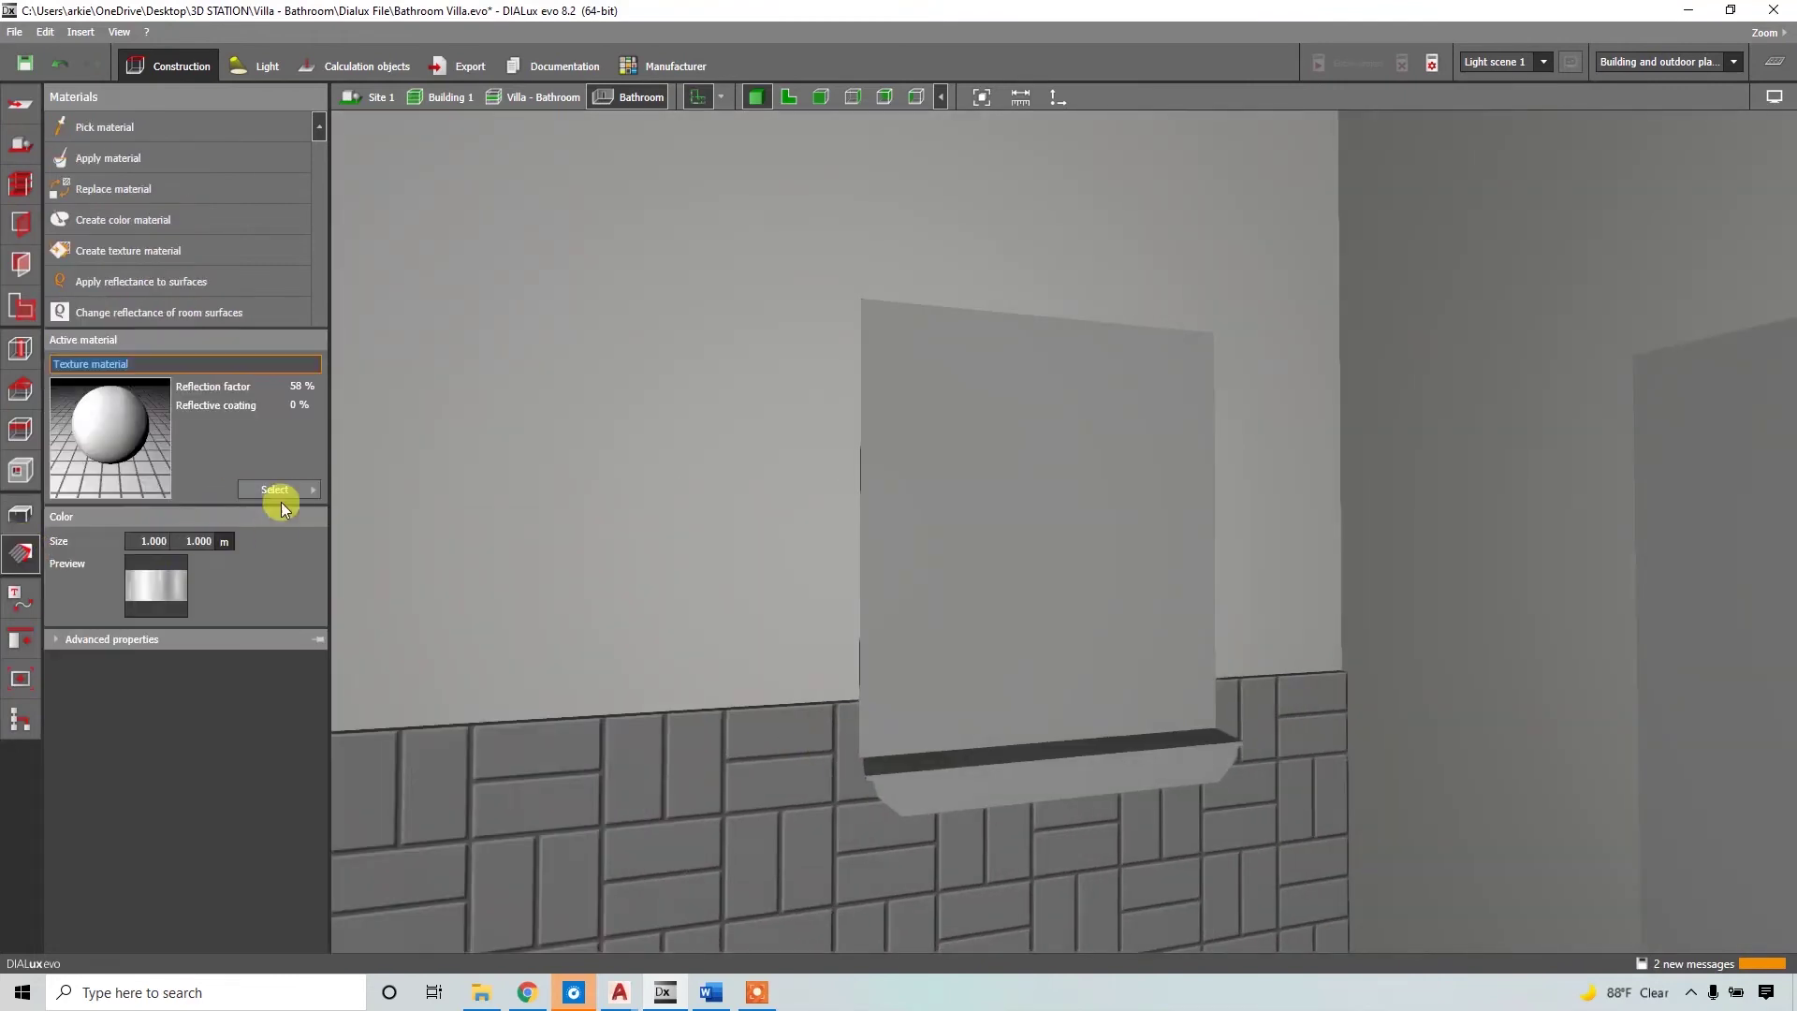
pyautogui.click(276, 490)
pyautogui.click(367, 580)
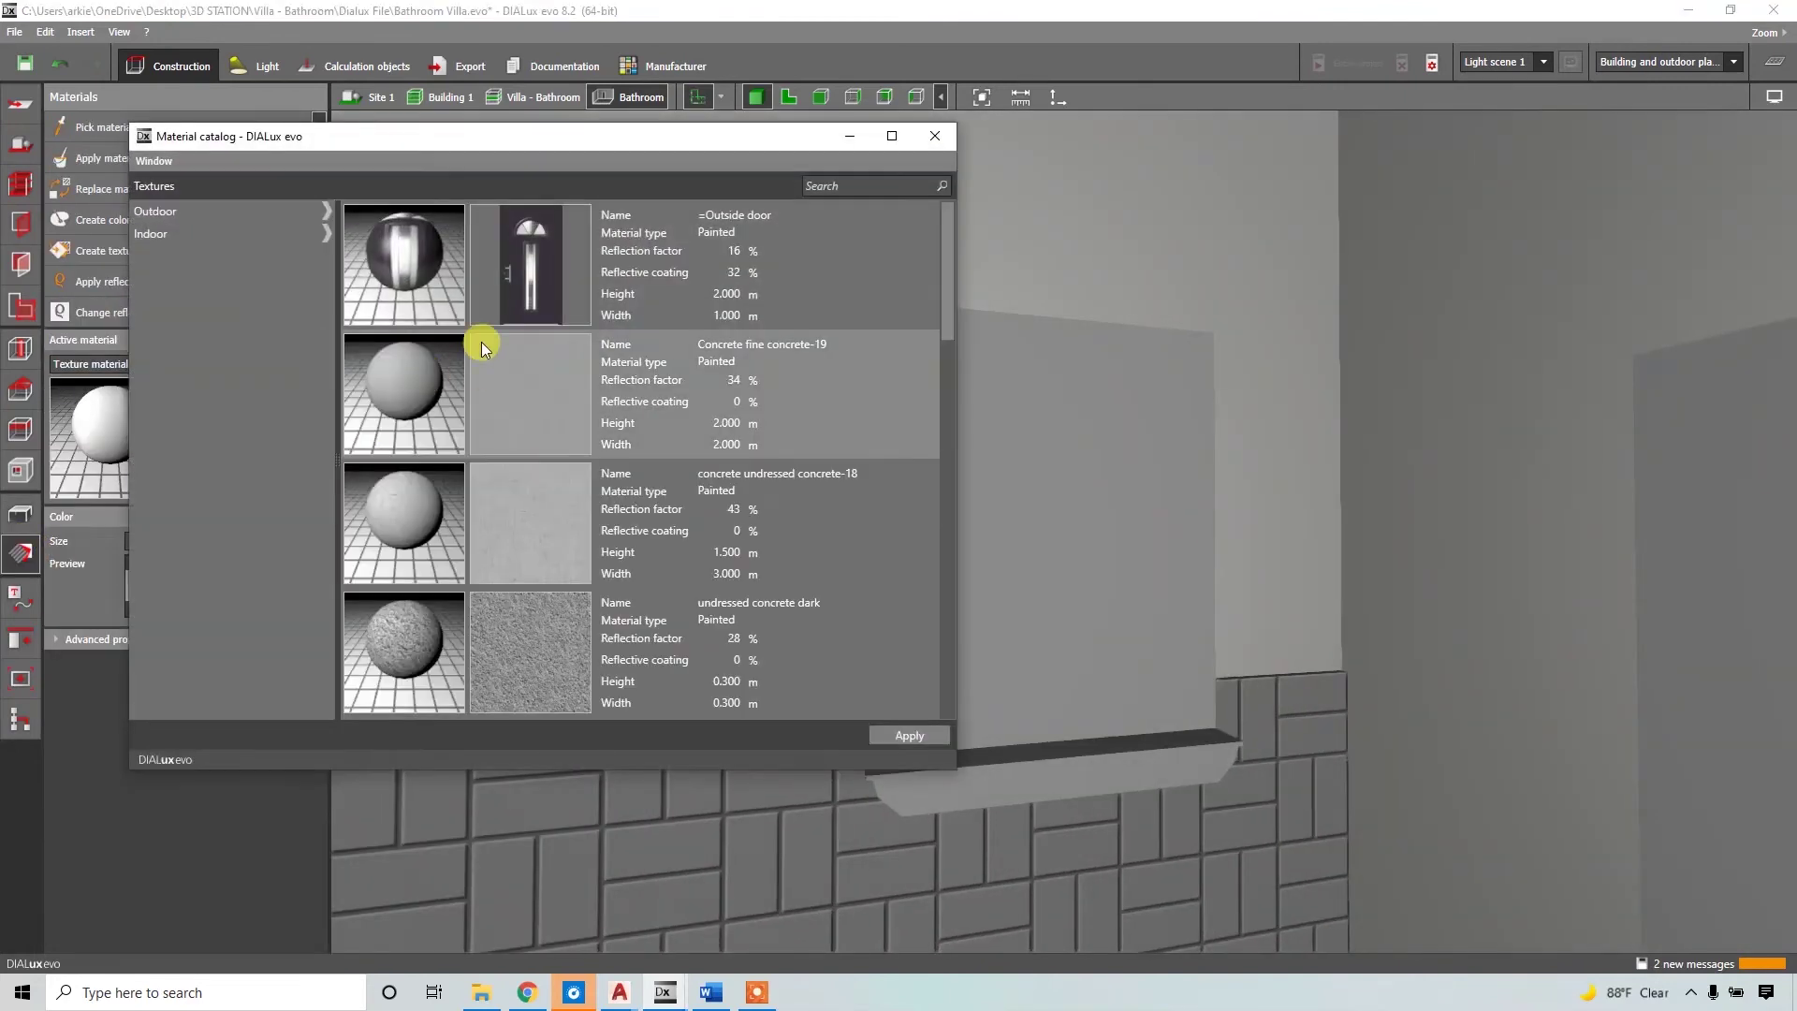
pyautogui.click(186, 236)
pyautogui.scroll(-5, 449, 435)
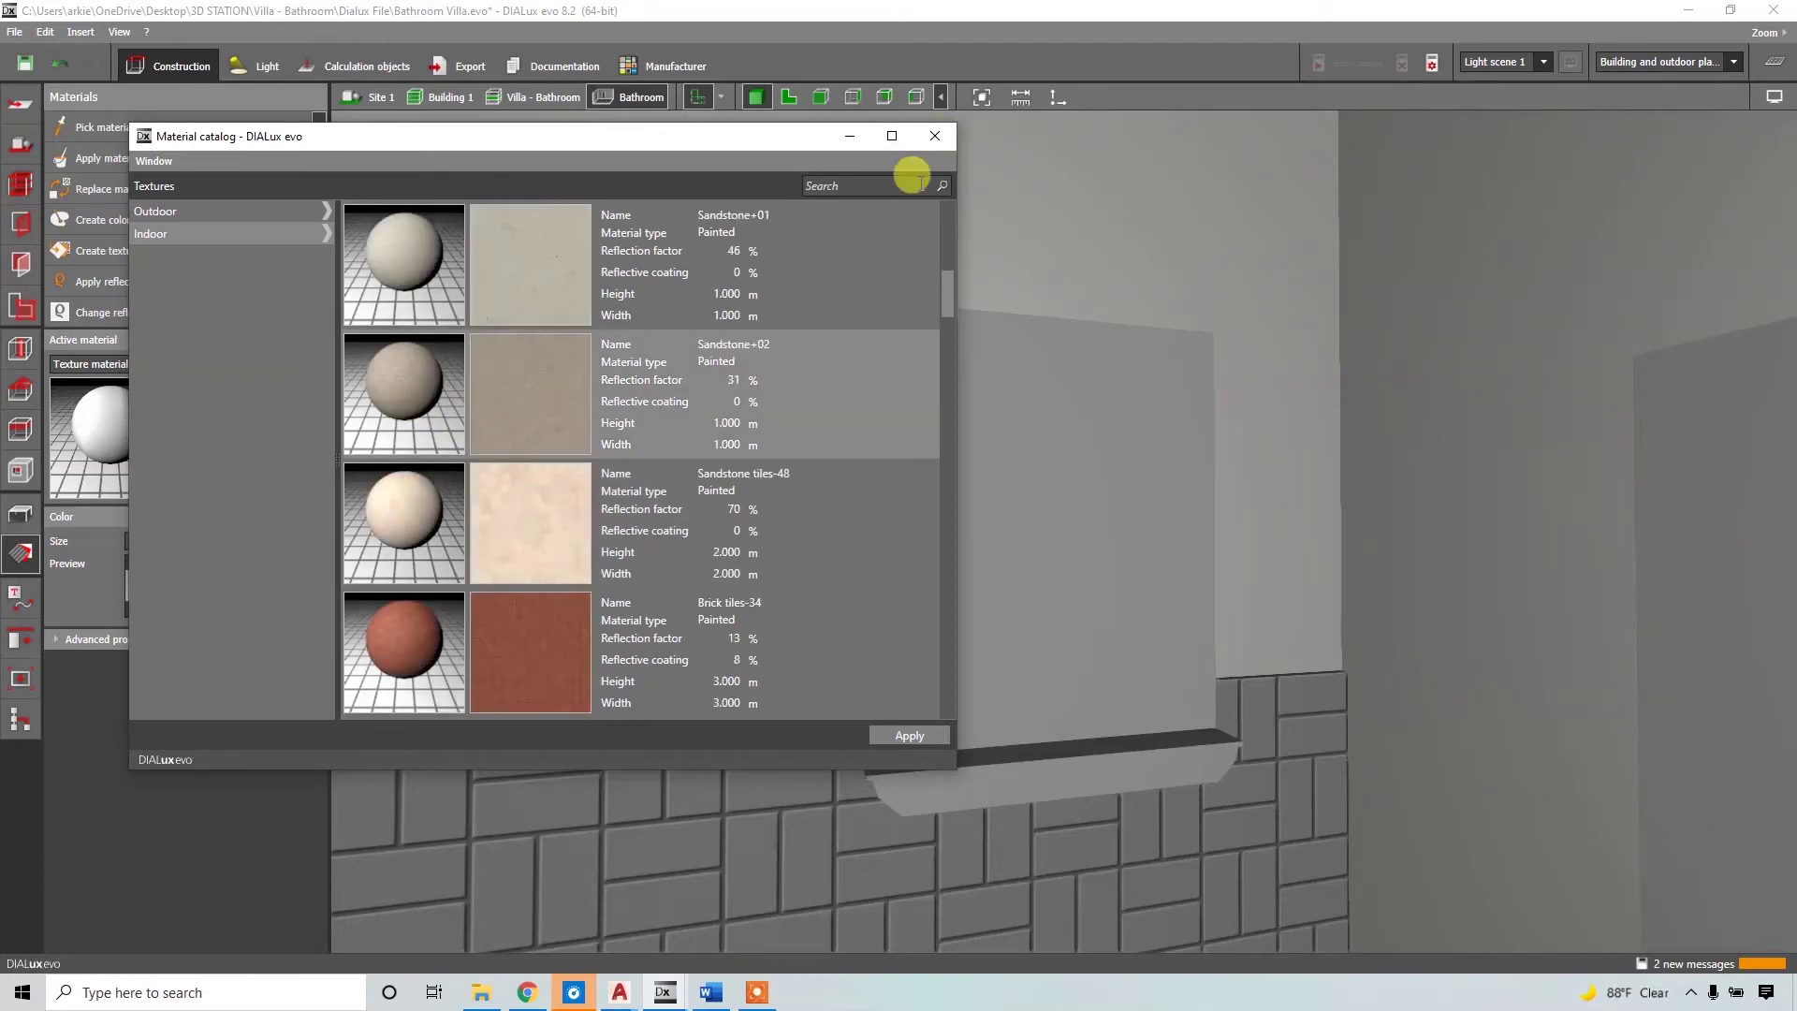
pyautogui.click(933, 136)
pyautogui.click(279, 489)
pyautogui.click(428, 589)
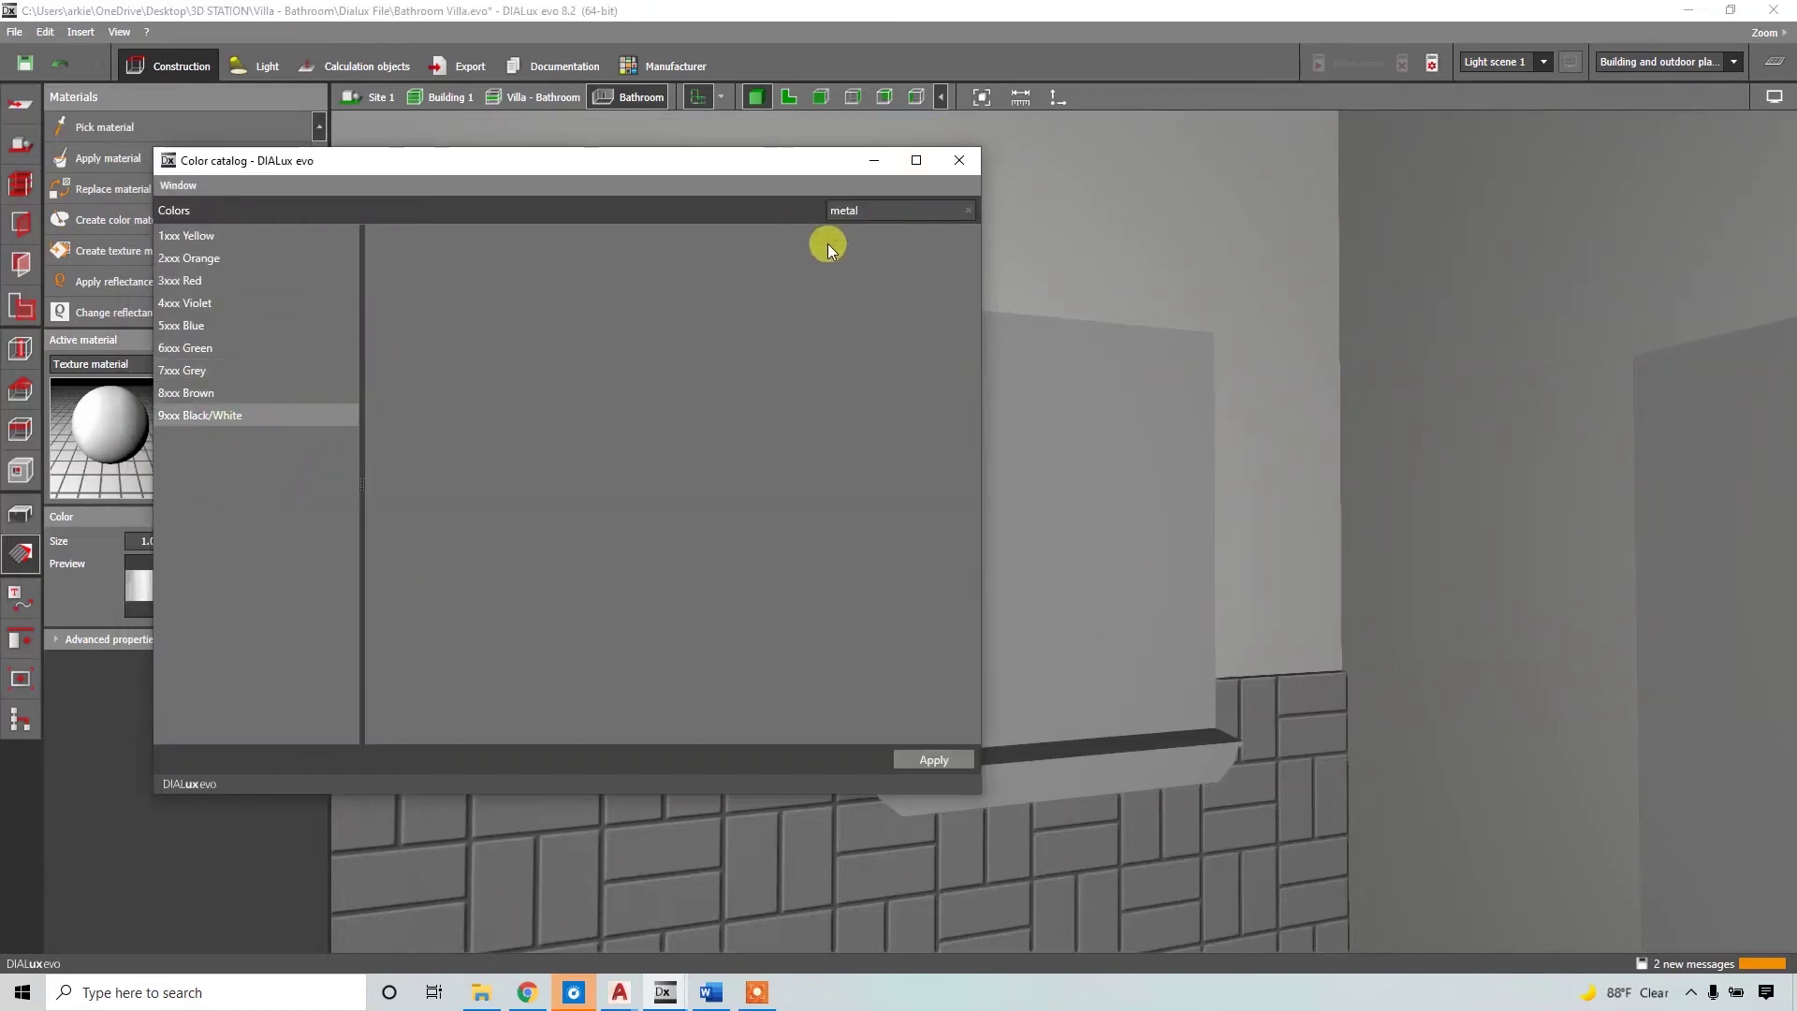
# Apply the active brushed-metal texture material to the front face of the mirror.
pyautogui.click(107, 158)
pyautogui.click(1074, 488)
pyautogui.scroll(2, 1074, 487)
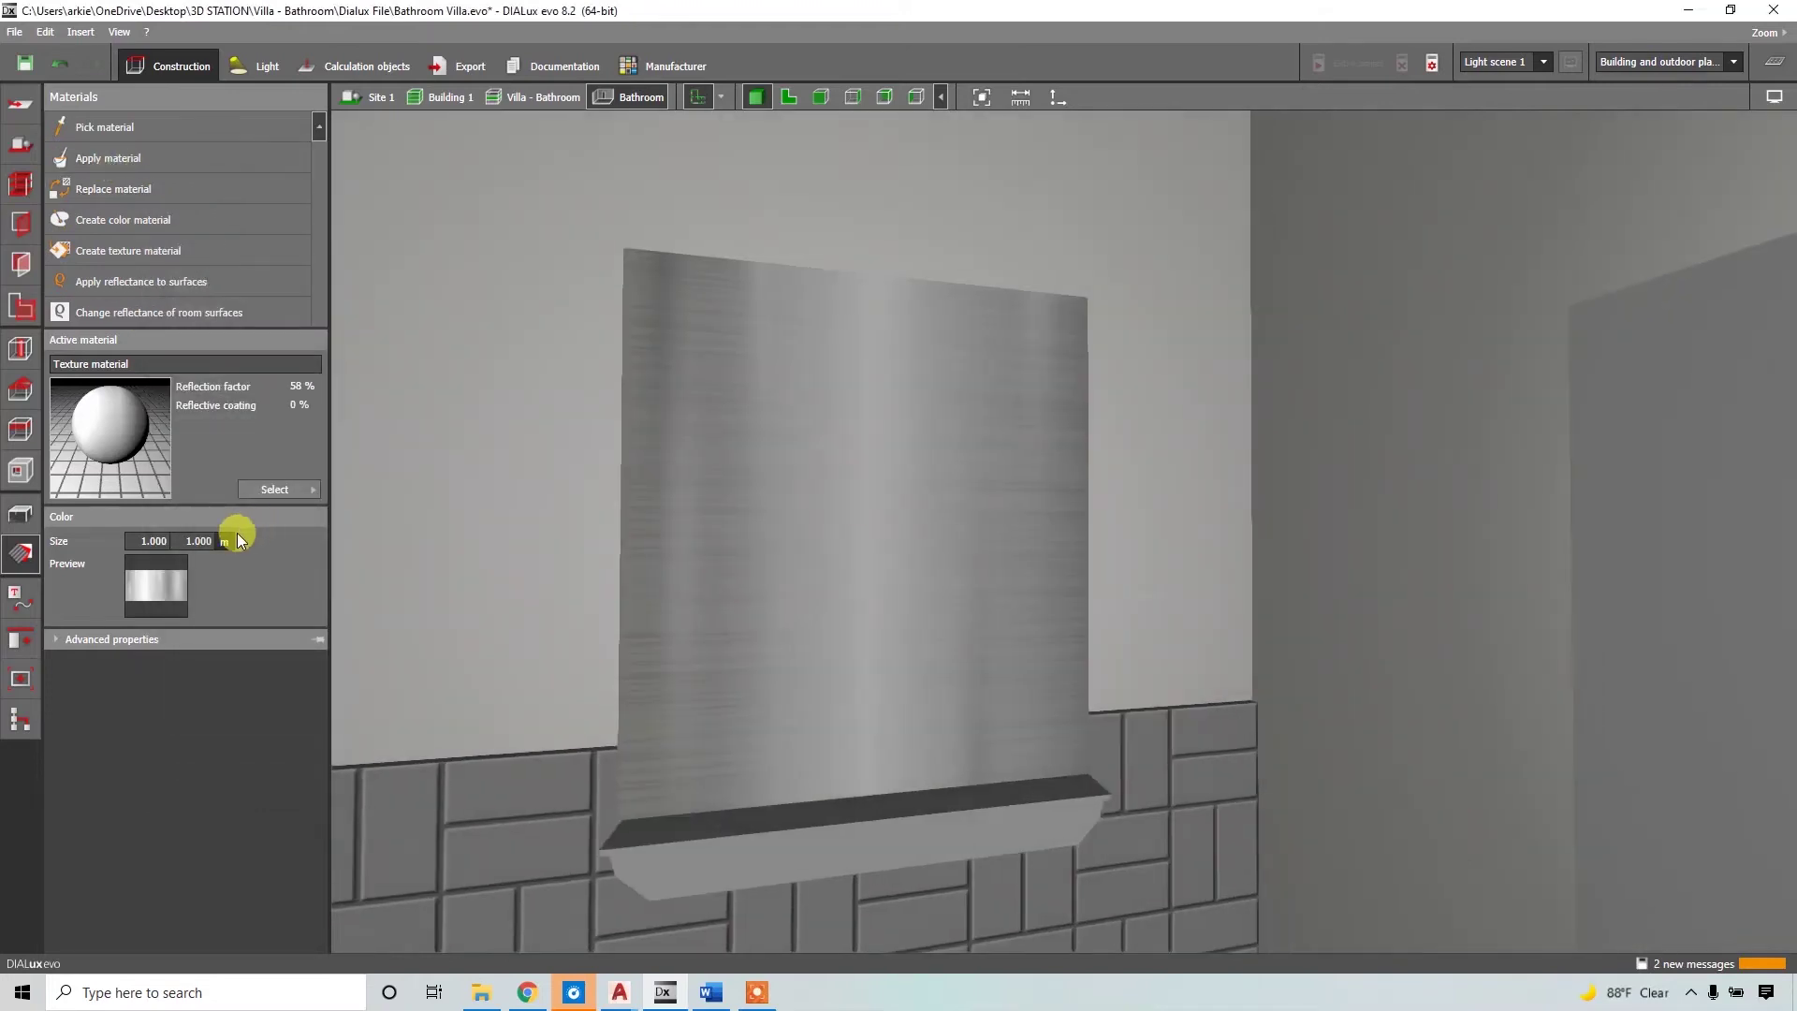
# Change the texture's material type to Transparent, adjust its reflection factor and refractive index, and reapply it to the mirror.
pyautogui.click(56, 639)
pyautogui.click(310, 664)
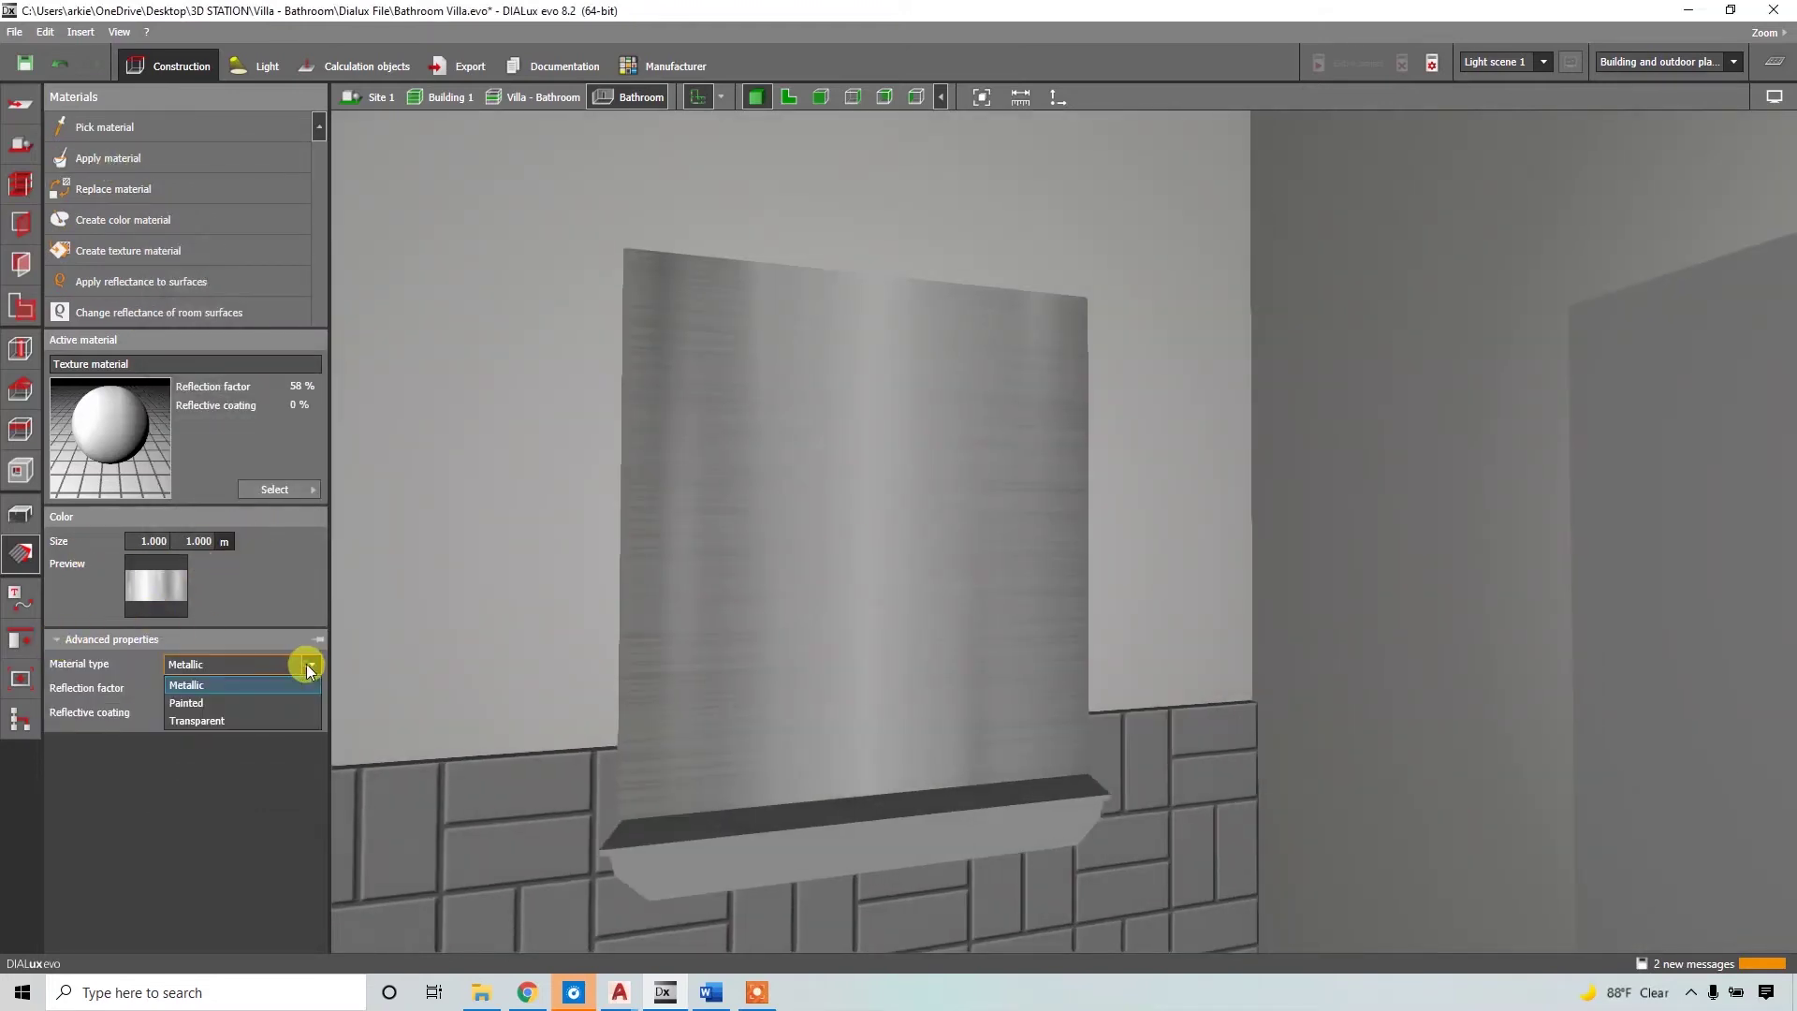
pyautogui.click(221, 720)
pyautogui.moveTo(249, 692)
pyautogui.mouseDown()
pyautogui.moveTo(216, 690)
pyautogui.moveTo(210, 715)
pyautogui.moveTo(208, 693)
pyautogui.moveTo(243, 692)
pyautogui.mouseUp()
pyautogui.moveTo(170, 737); pyautogui.dragTo(176, 734)
pyautogui.click(103, 159)
pyautogui.click(965, 468)
pyautogui.moveTo(977, 484); pyautogui.dragTo(1085, 575)
# Choose the Palisander wood texture from the indoor furniture materials and apply it to the shelf under the mirror.
pyautogui.click(290, 490)
pyautogui.click(431, 638)
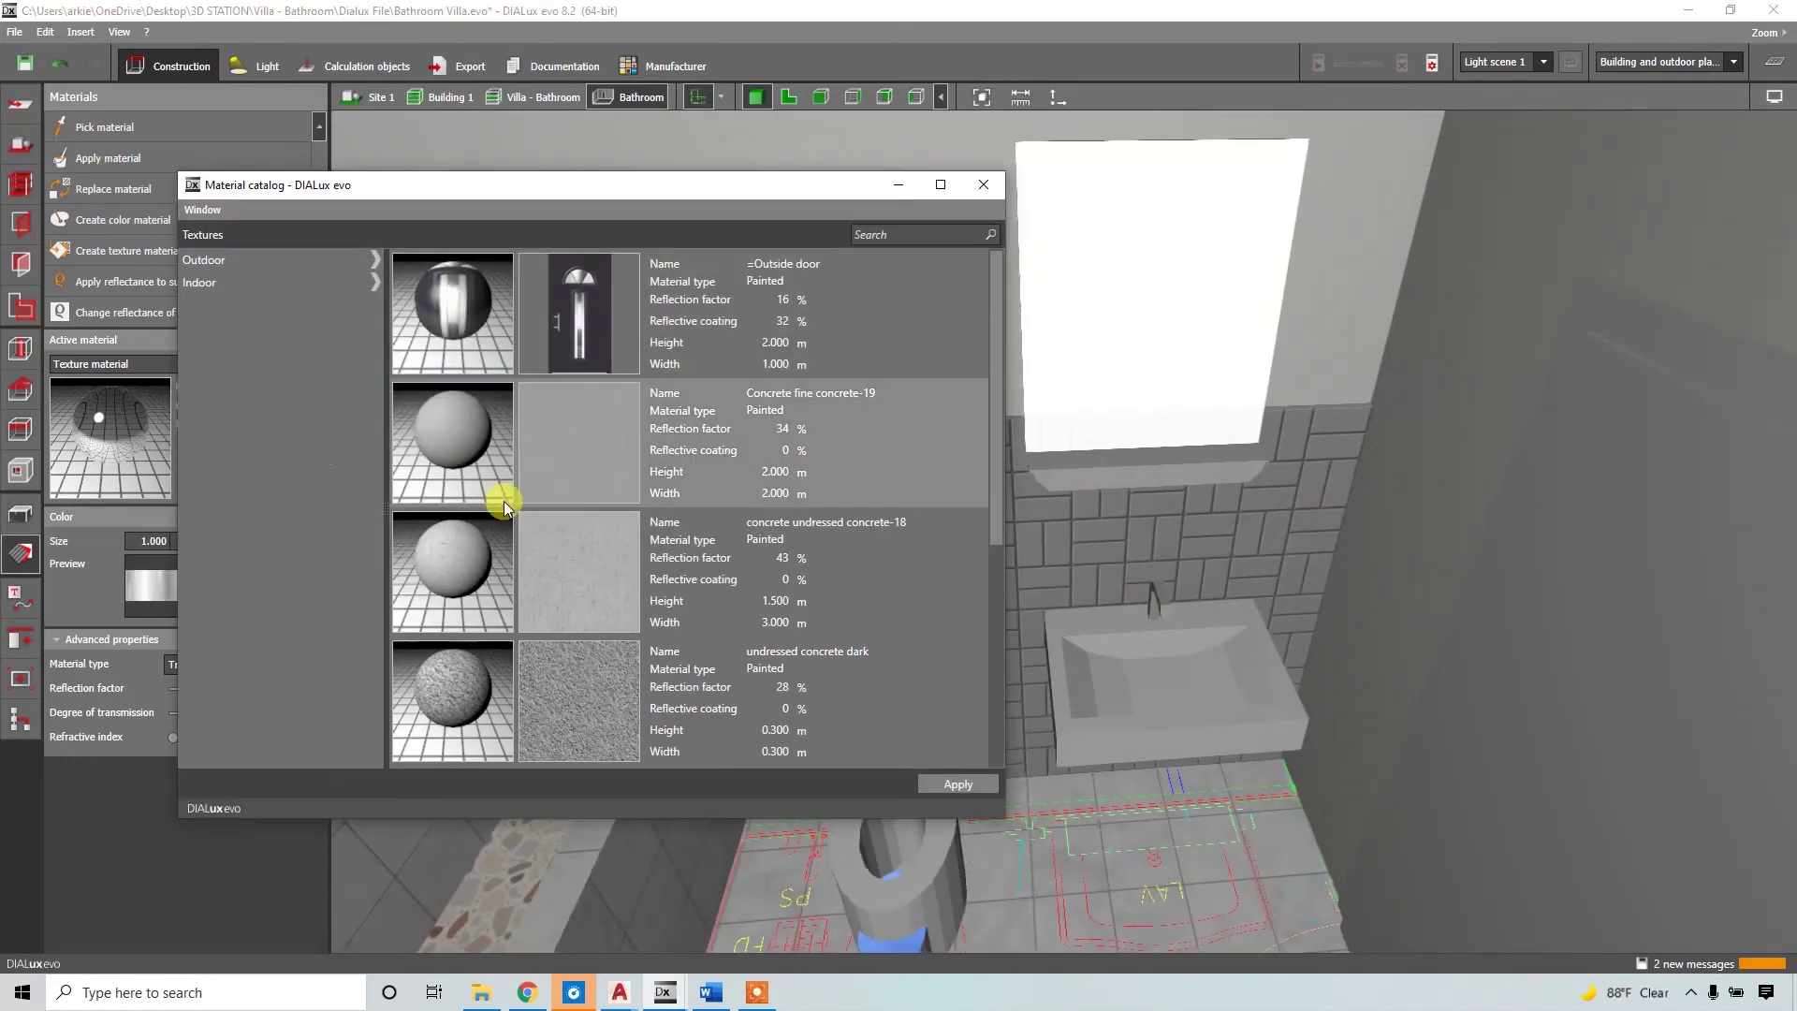
pyautogui.click(336, 327)
pyautogui.scroll(-3, 603, 702)
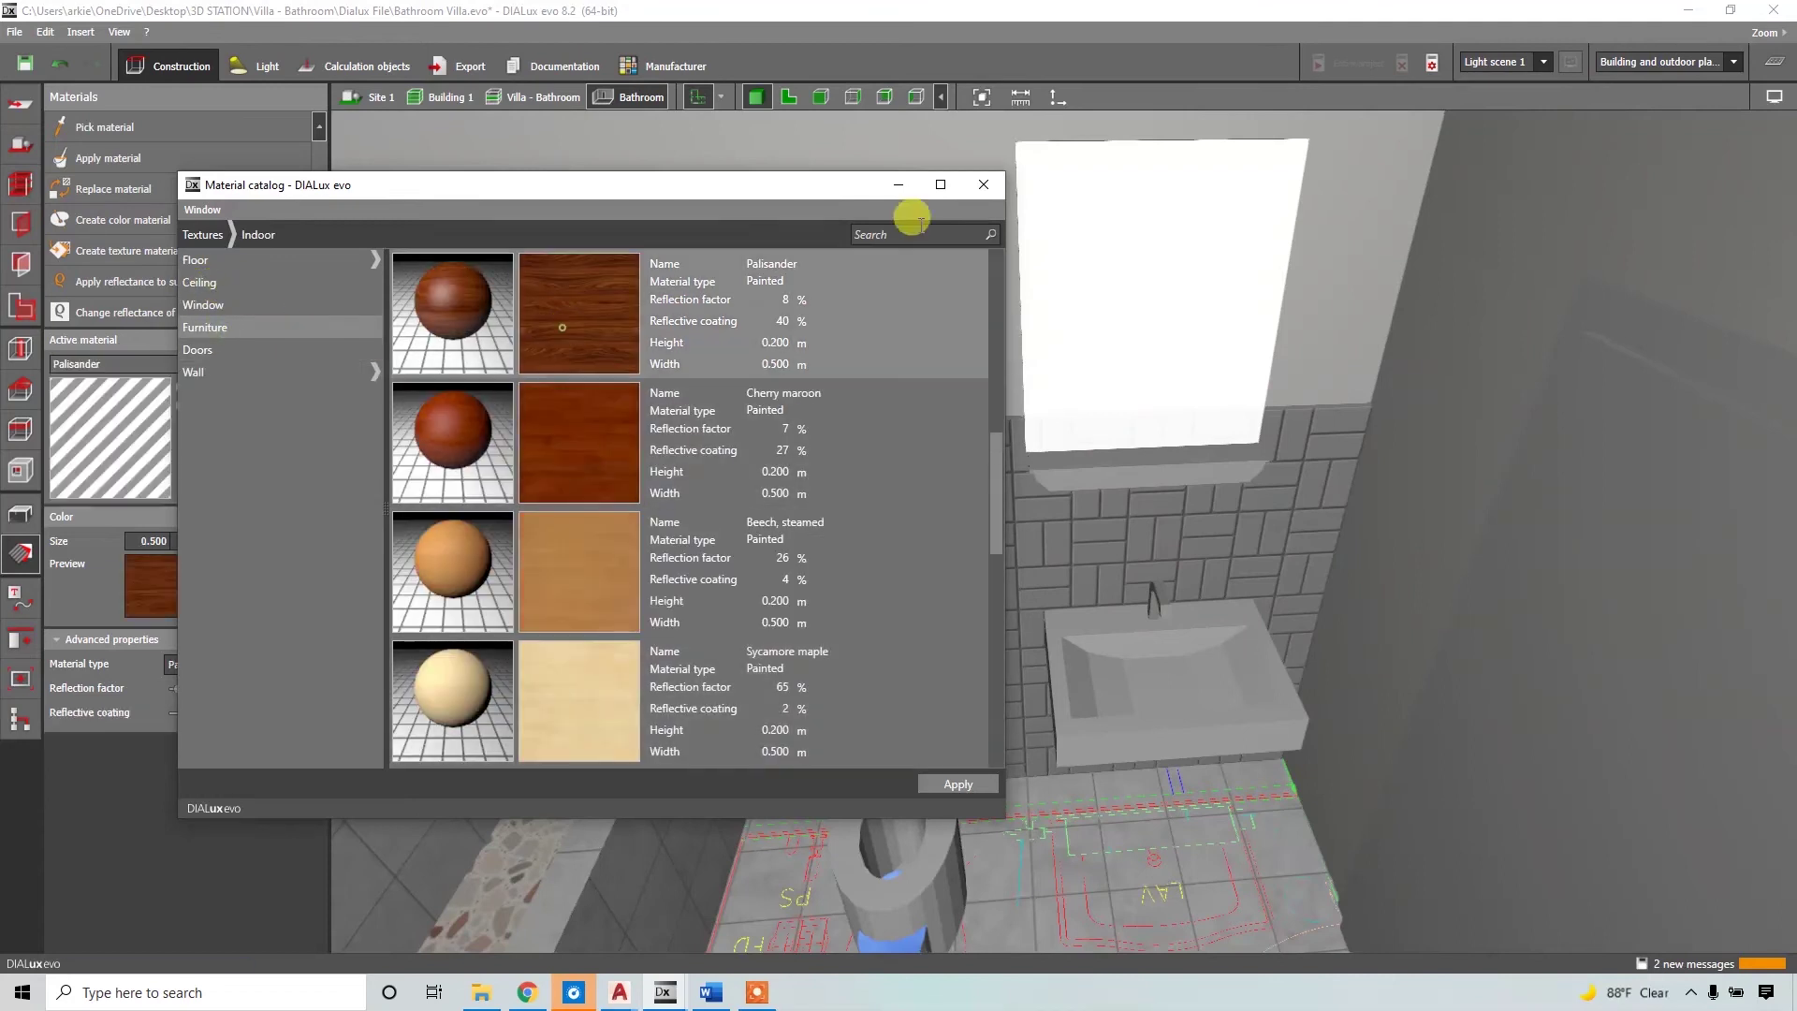
pyautogui.doubleClick(580, 324)
pyautogui.click(1143, 475)
pyautogui.moveTo(1143, 475); pyautogui.dragTo(1203, 497)
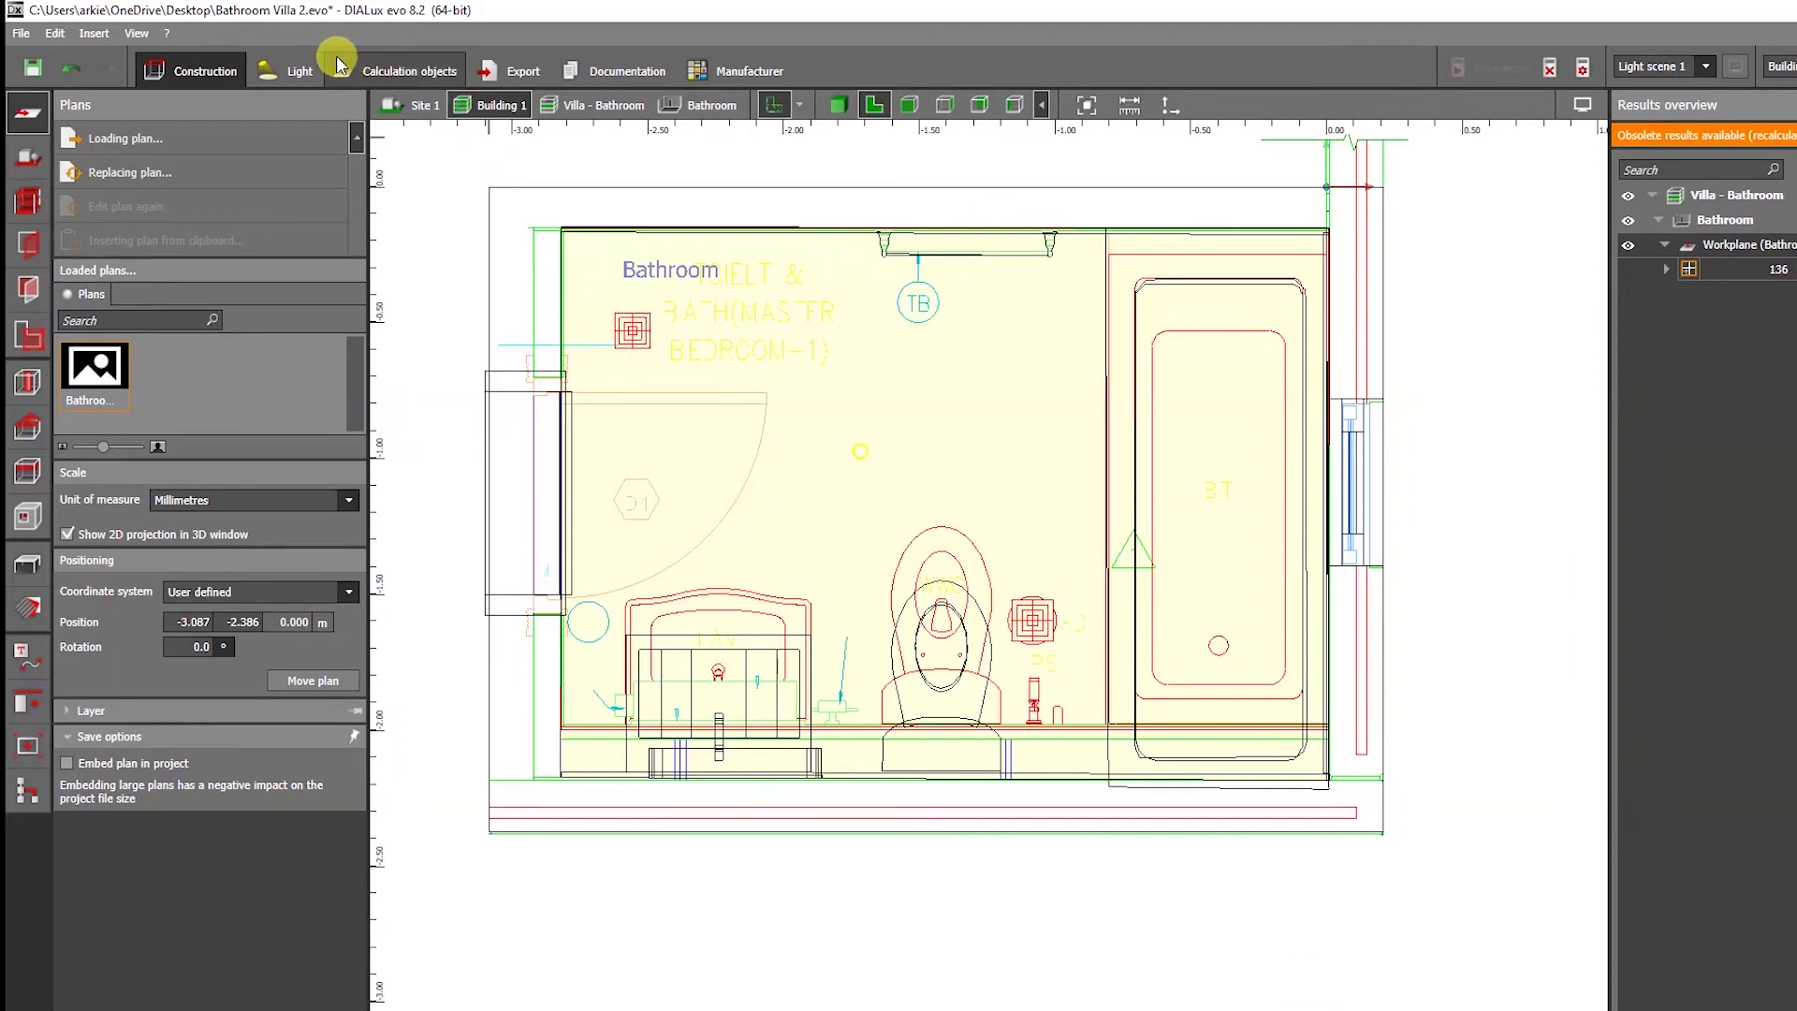
# Switch to luminaire planning and open the data sheet of the active NLED9506 17W-3000K LED downlight.
pyautogui.click(291, 70)
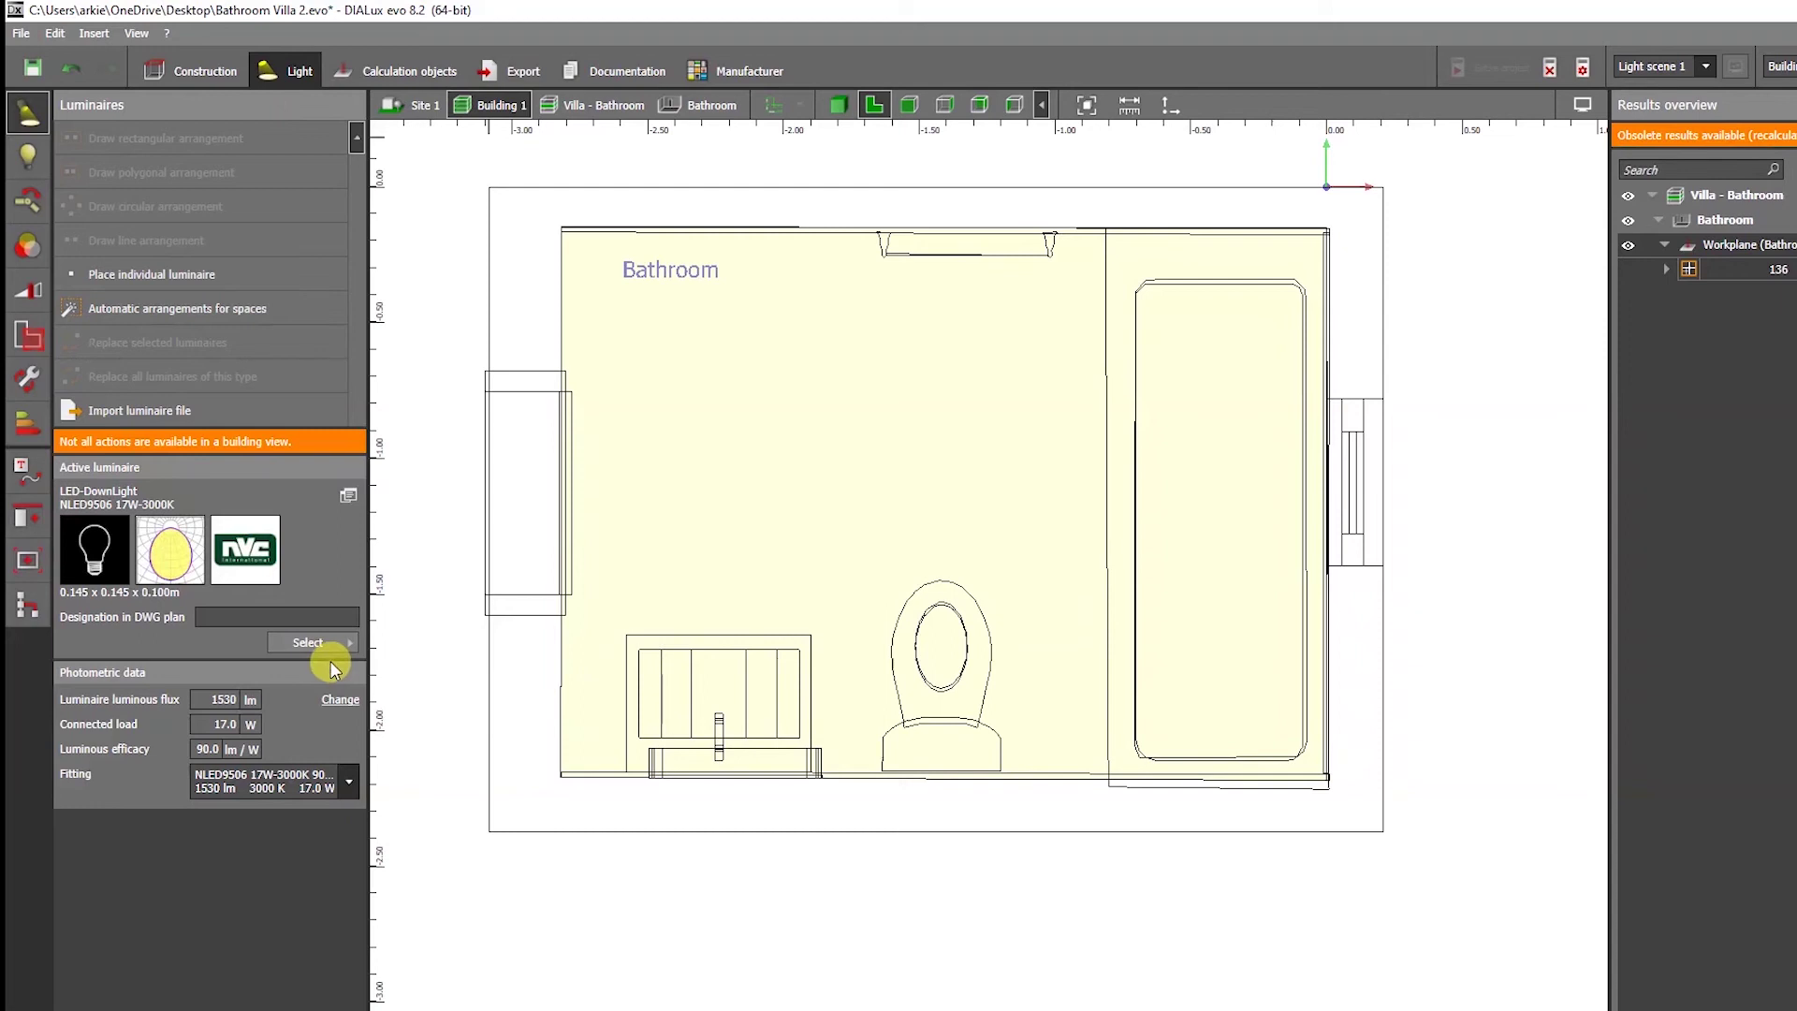
pyautogui.click(346, 501)
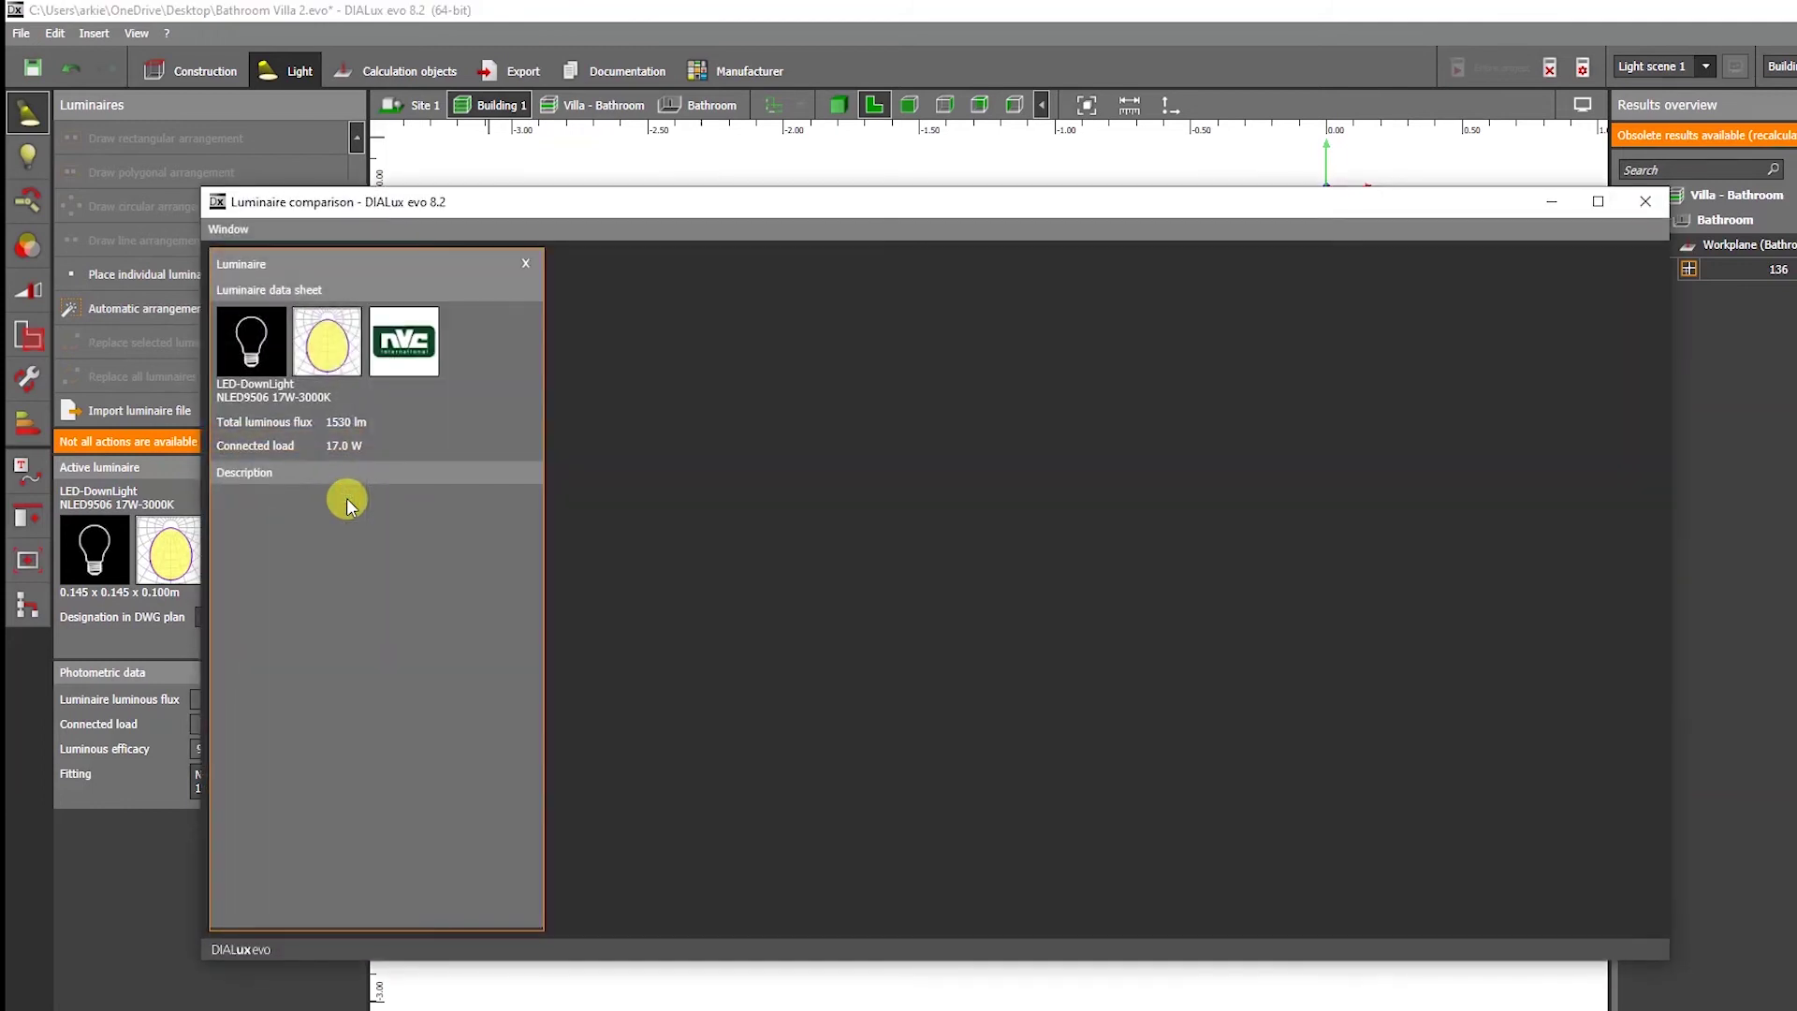